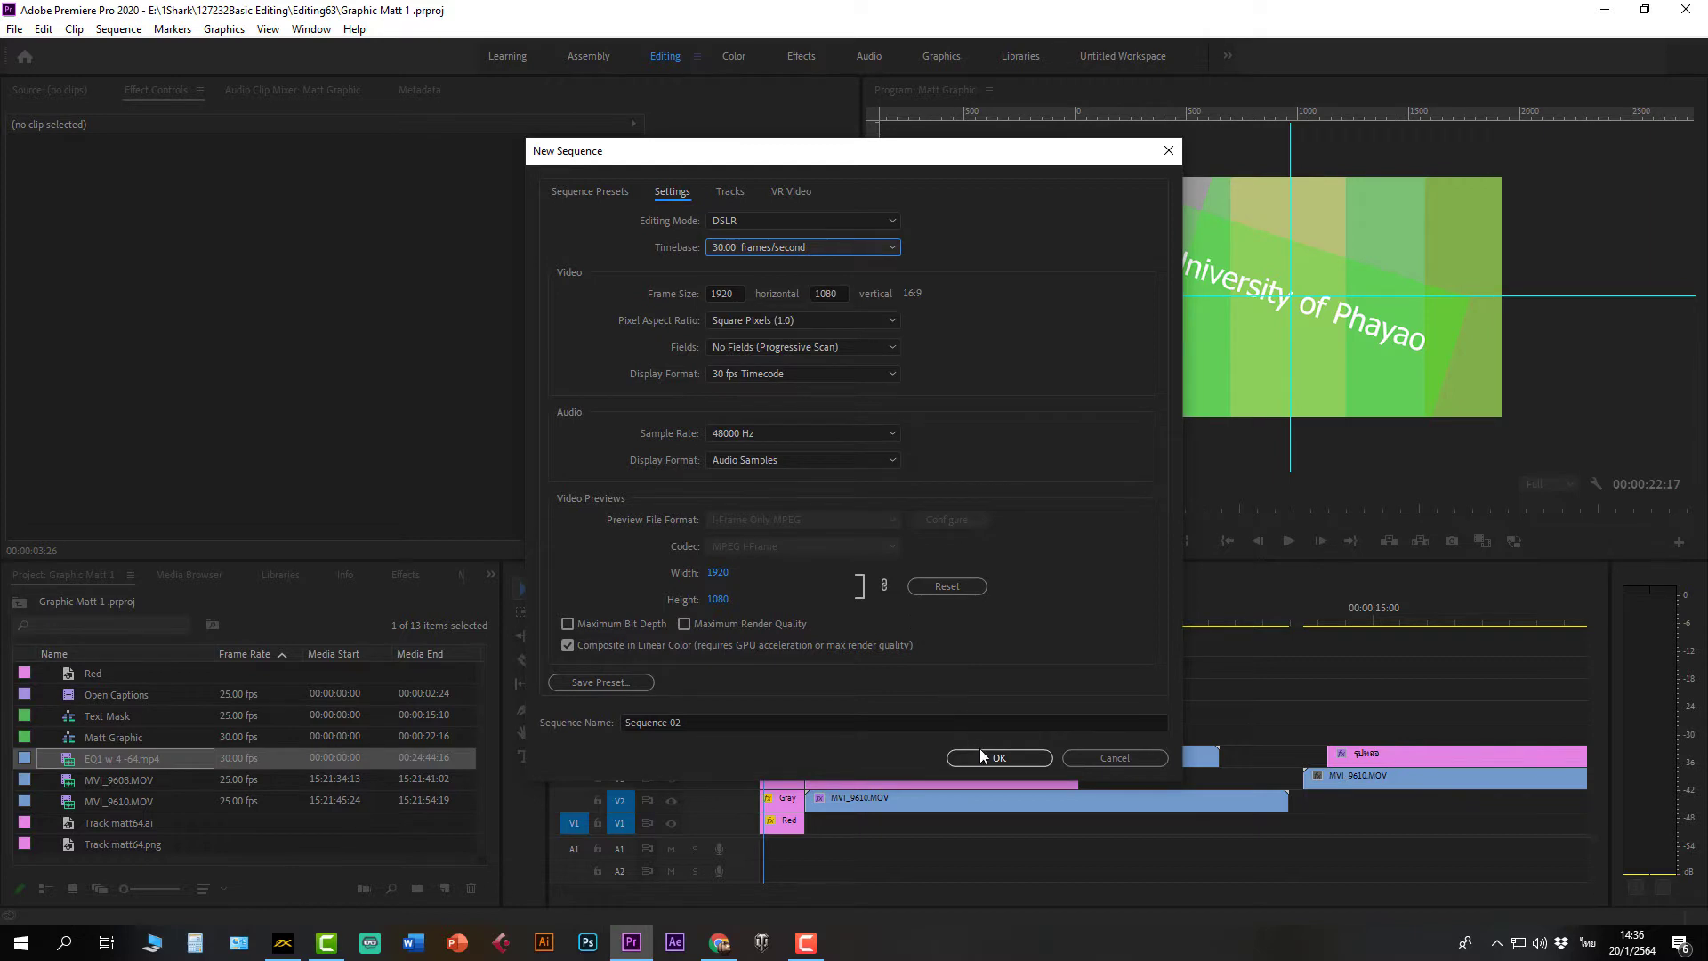
Step: Create Sequence 02 with the 1920×1080, 30 fps DSLR settings and remove both guides from the program monitor
click(981, 756)
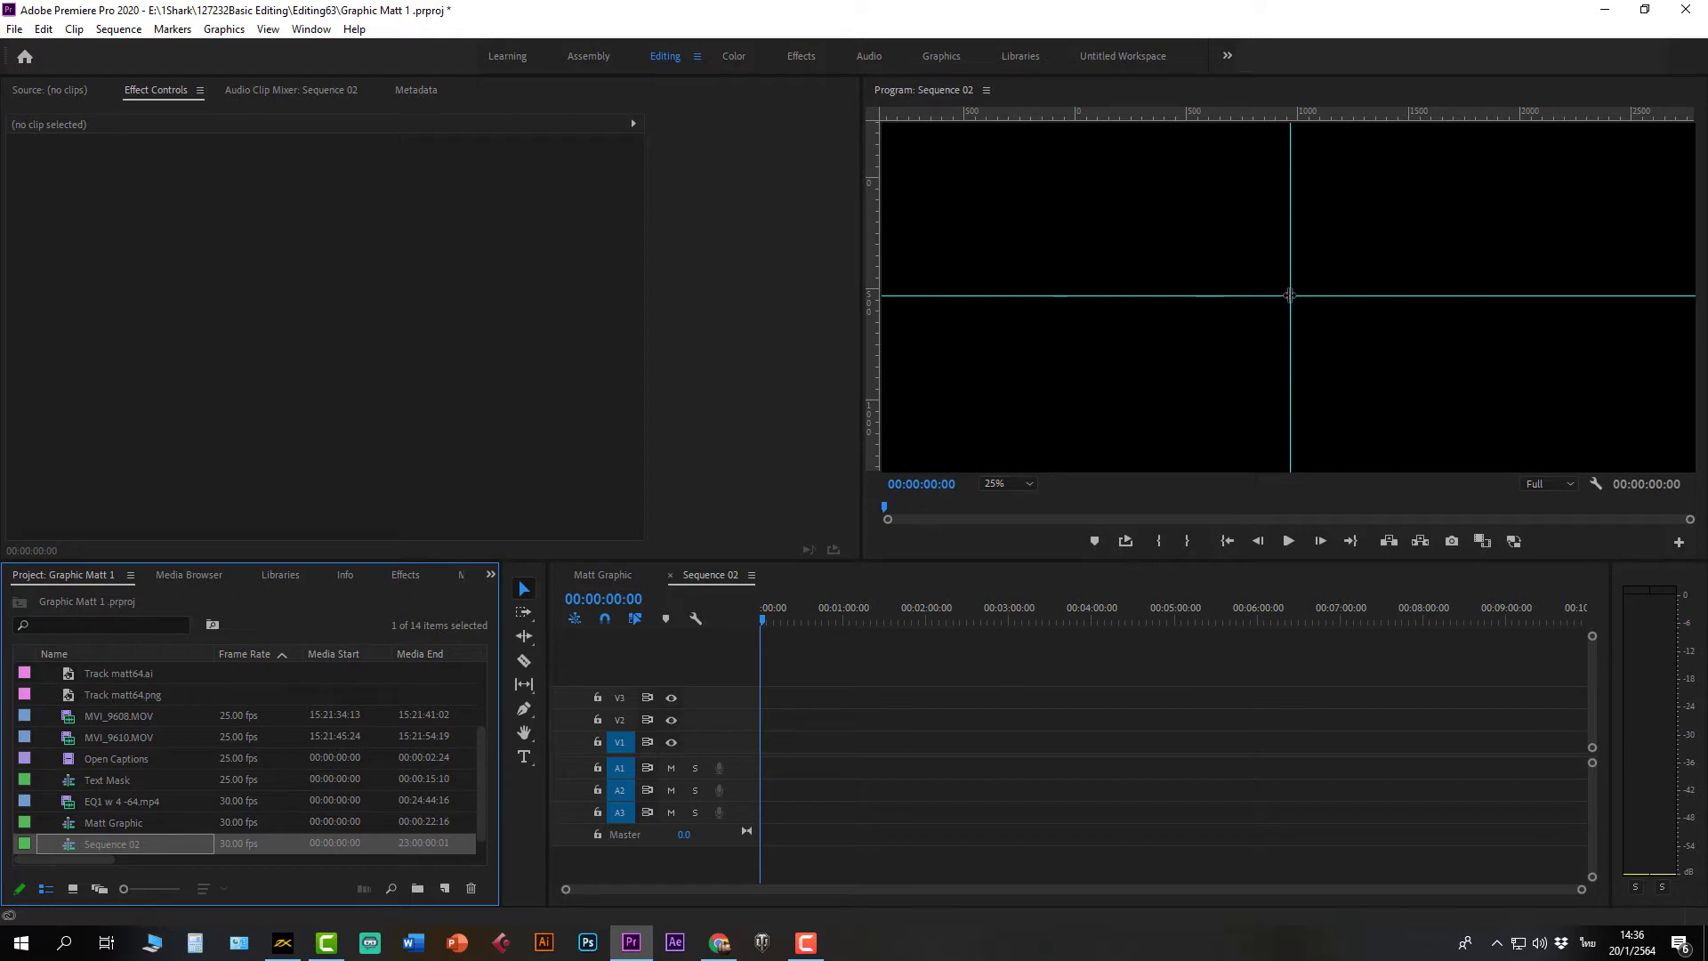
drag(1290, 302, 736, 350)
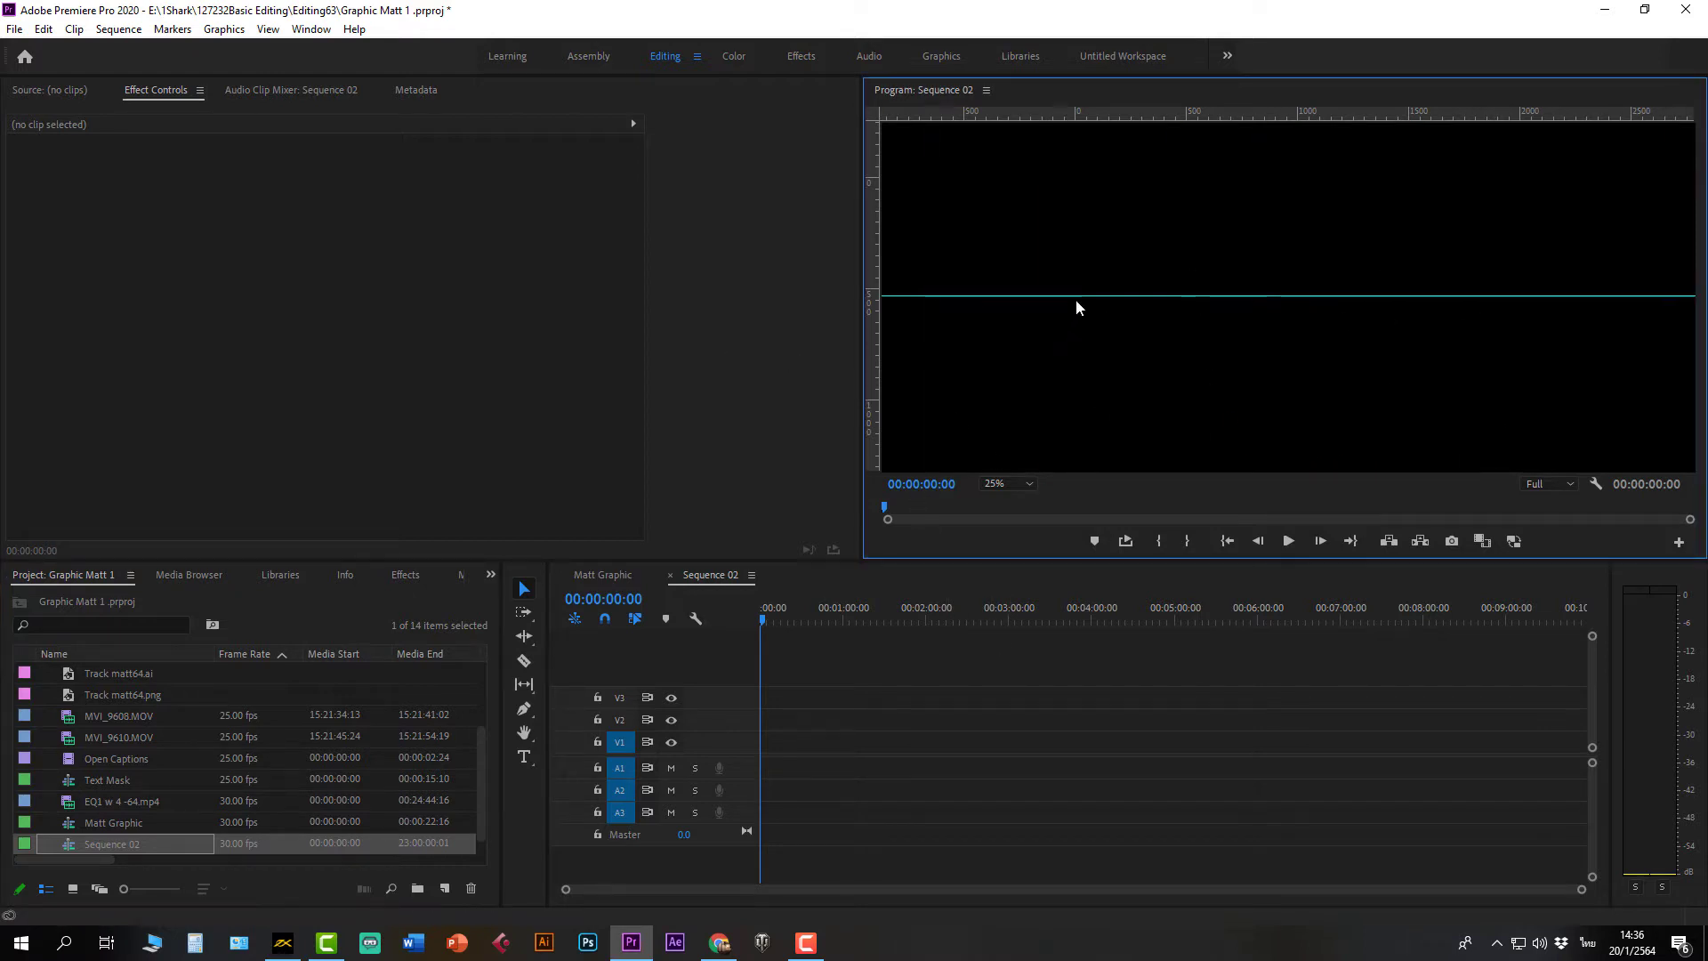
drag(1077, 300, 1076, 71)
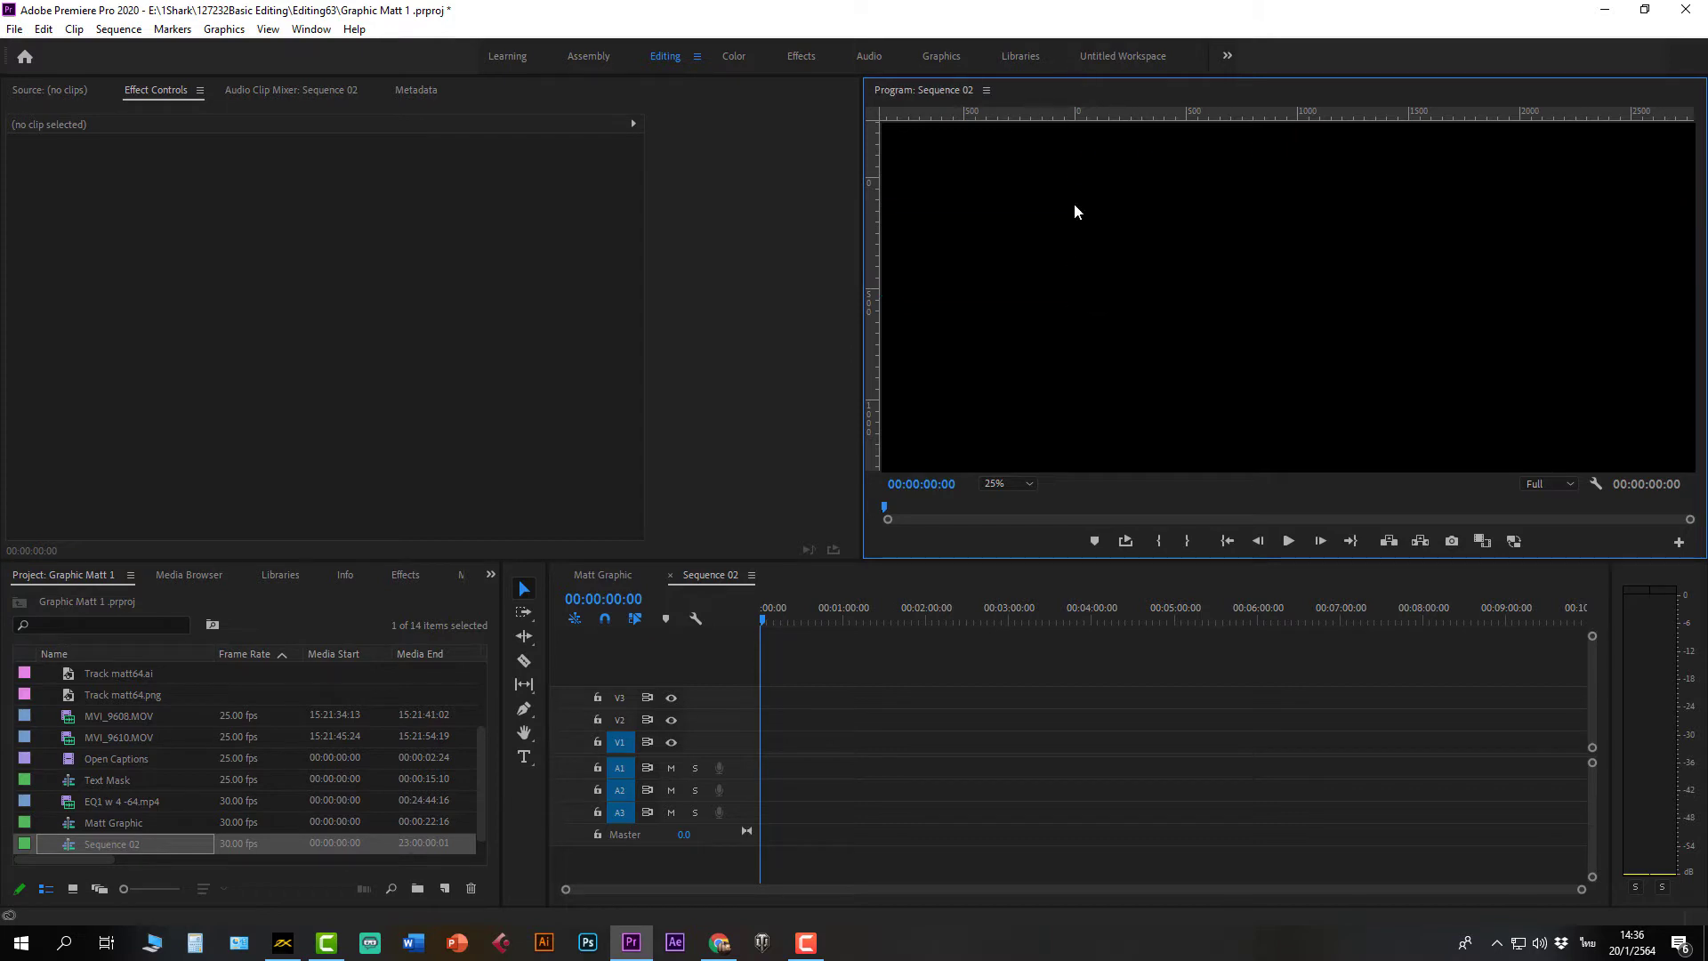
Step: Place EQ1 w 4 -64.mp4 at the start of V1 and play it from around 47 seconds
click(1001, 486)
click(1016, 595)
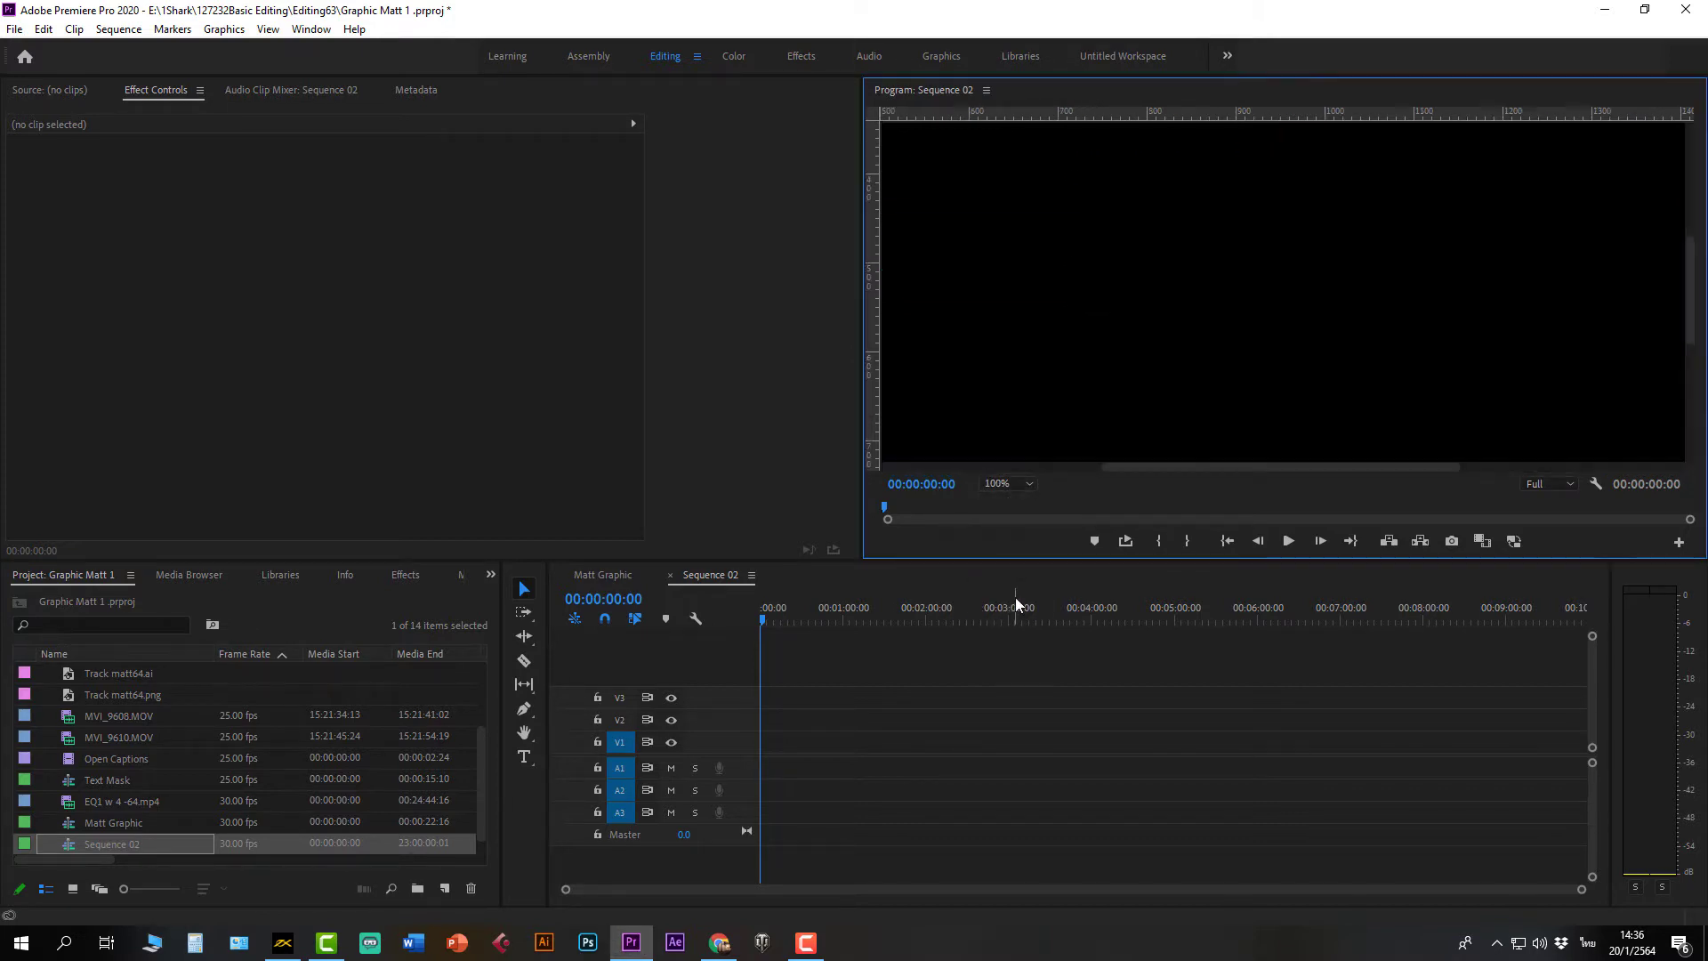
click(1014, 484)
click(1014, 389)
drag(110, 797, 783, 752)
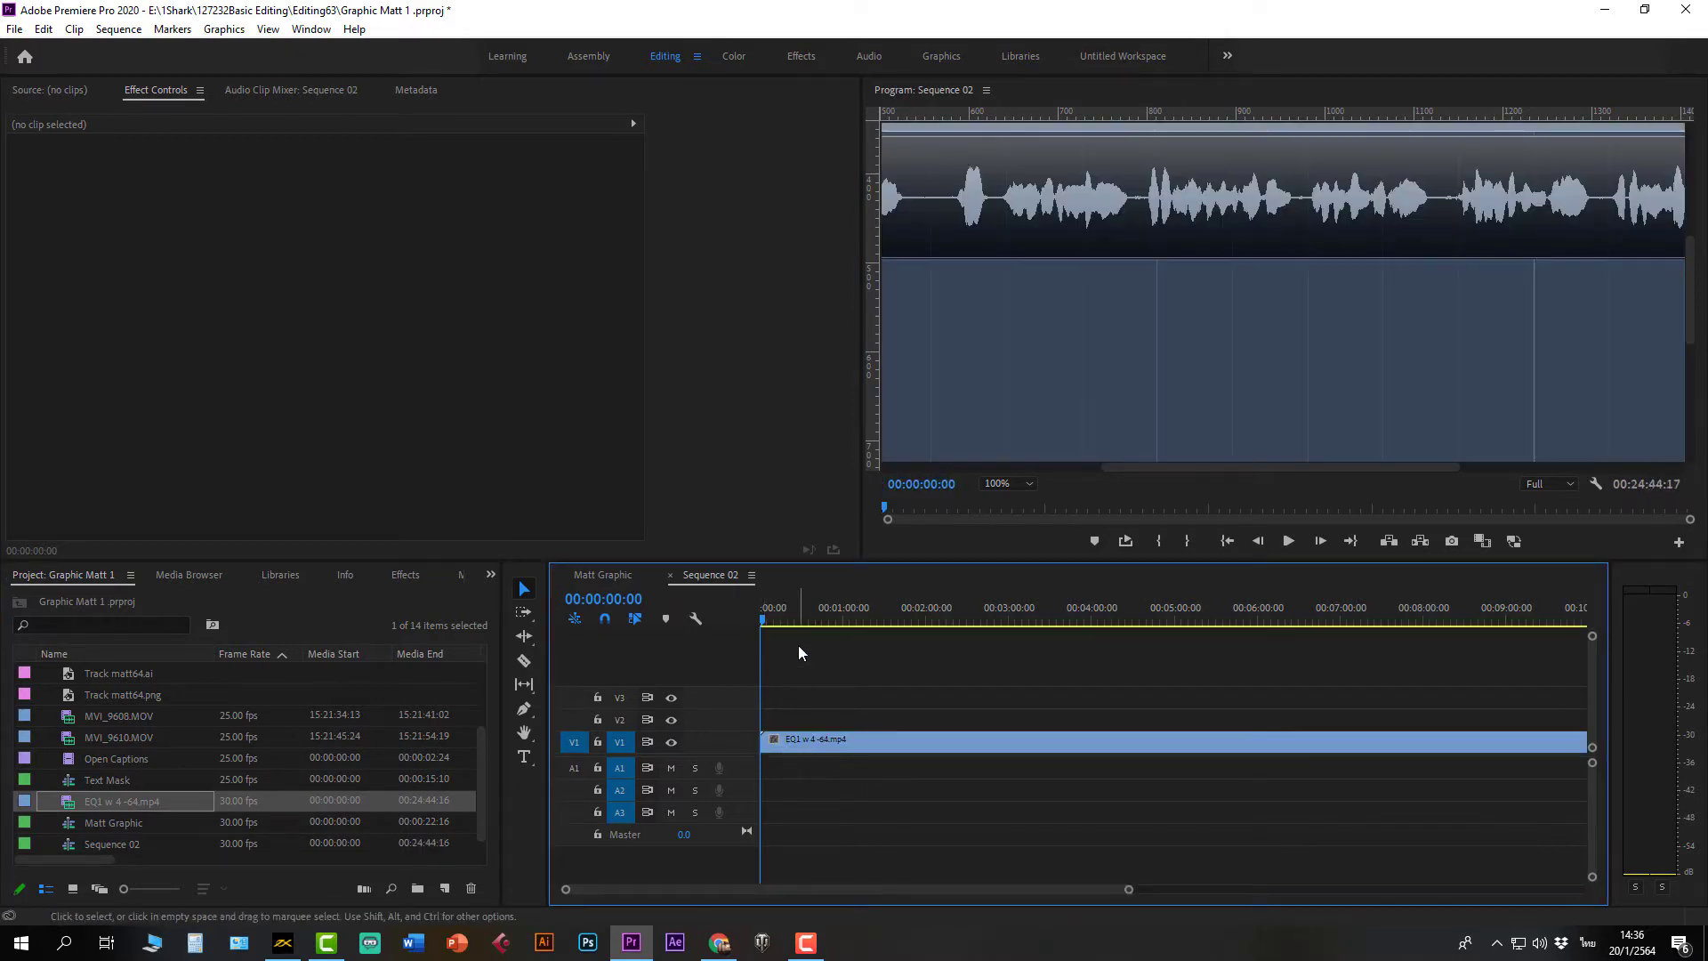
click(825, 607)
key(space)
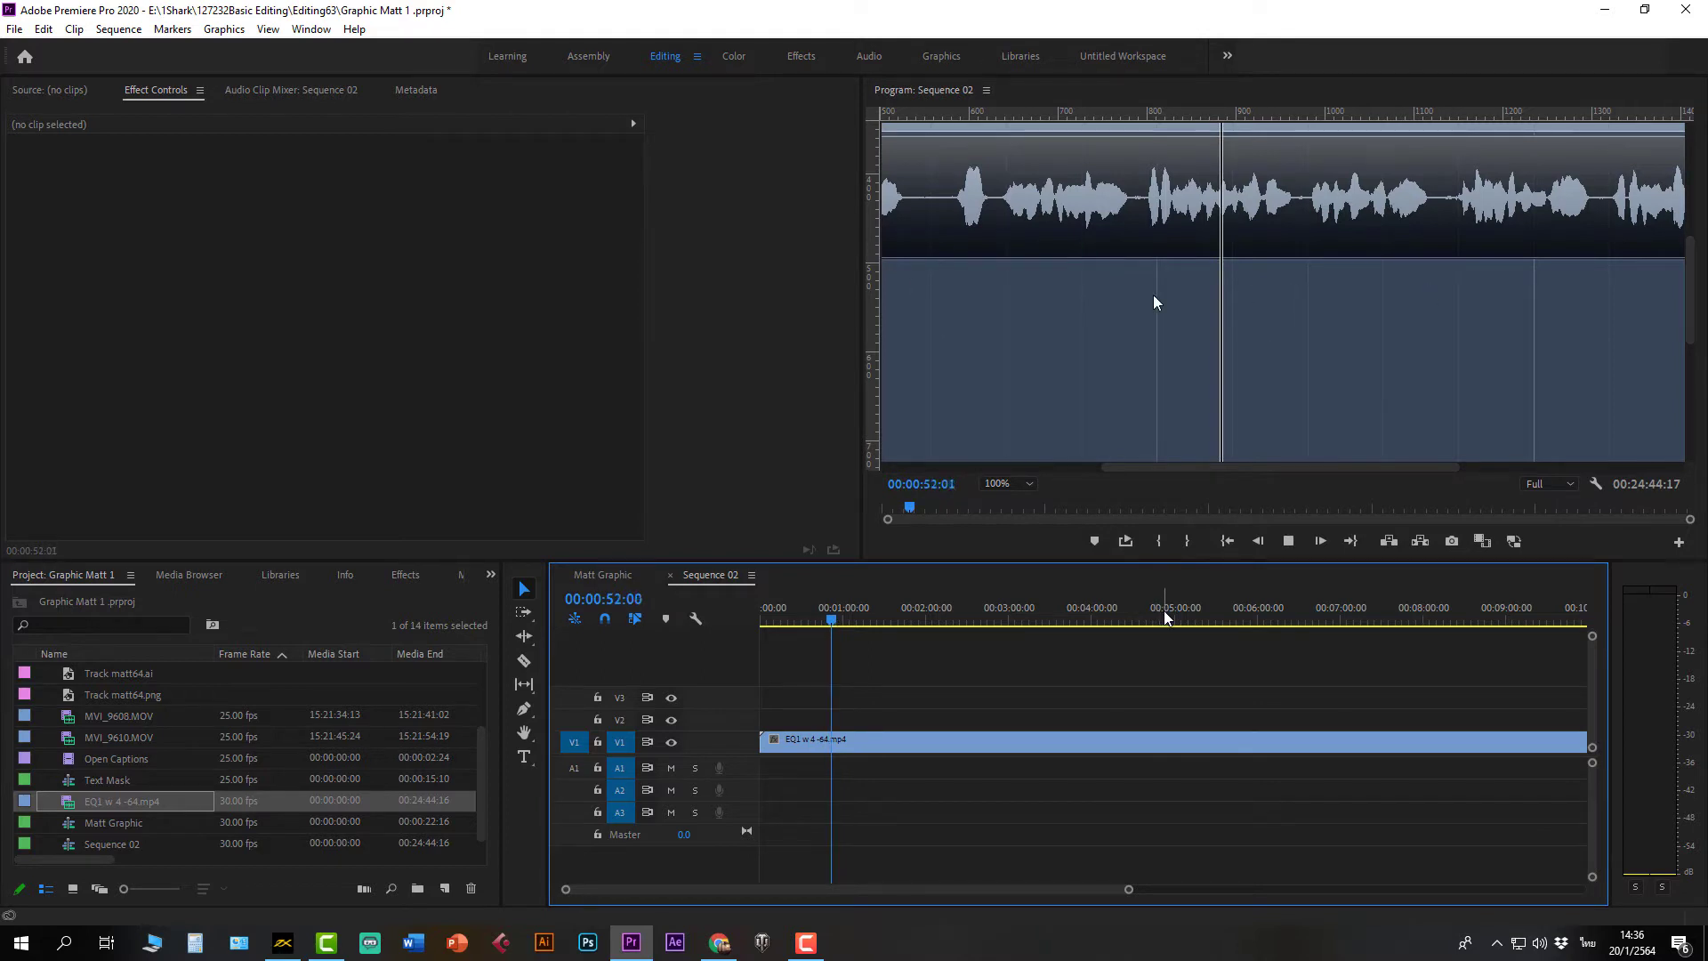
click(851, 743)
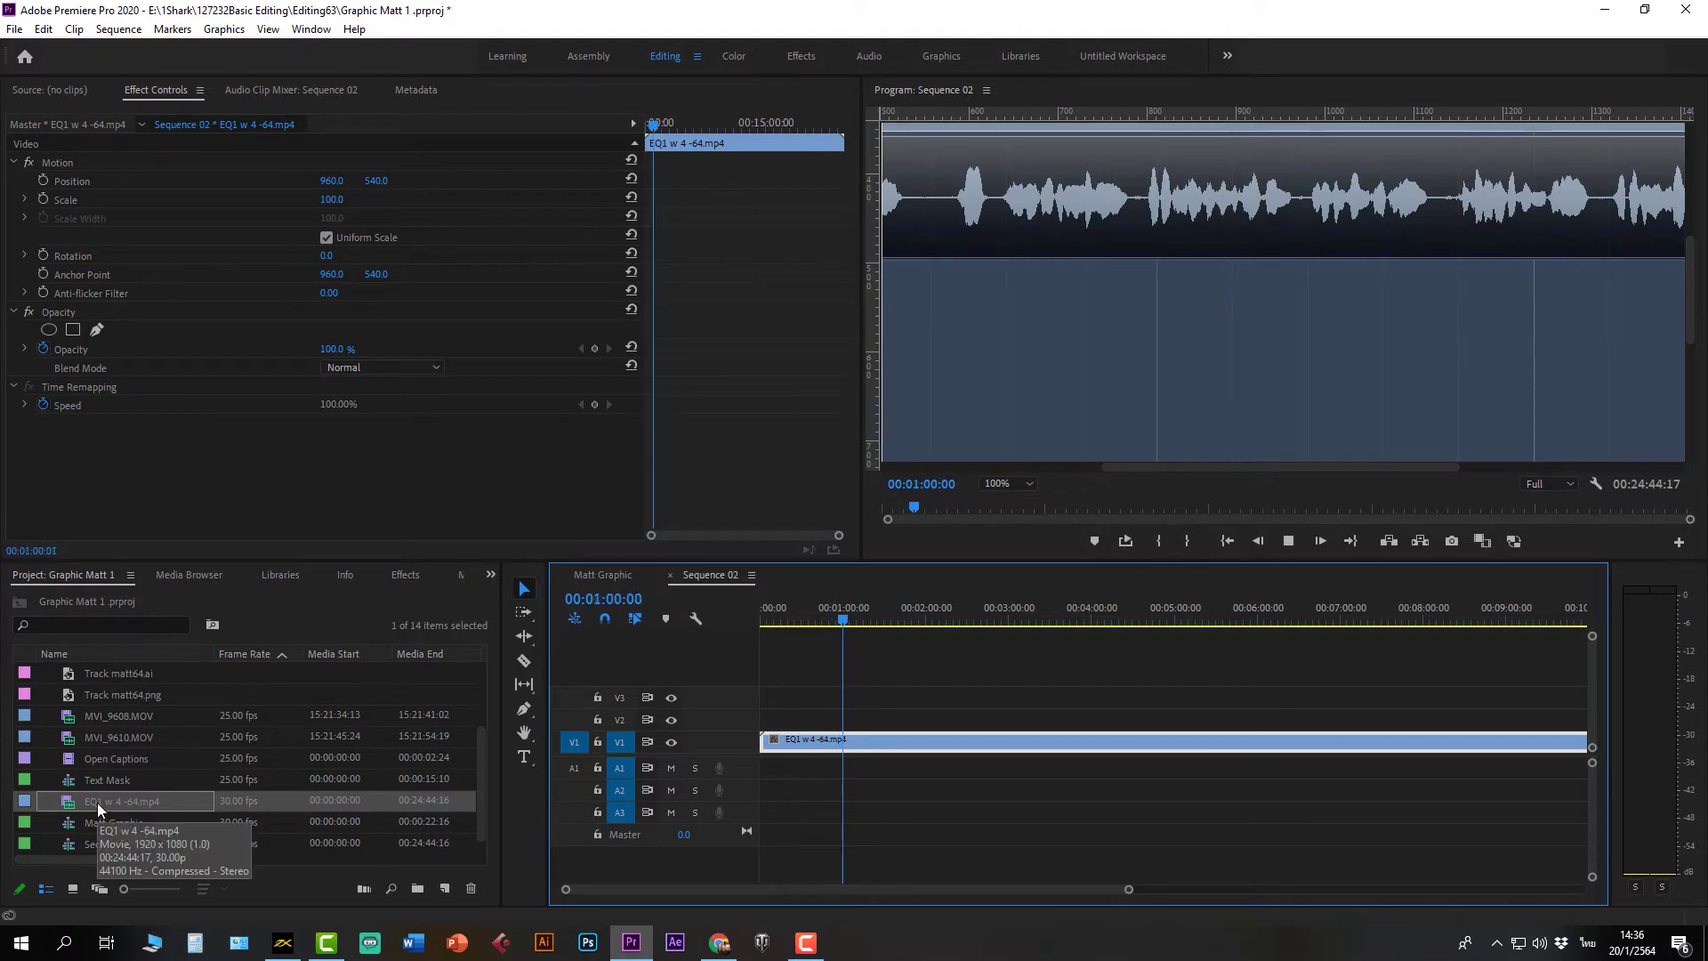
Step: Enable source patching for A1 and replace the V1 clip with EQ1 w 4 -64.mp4 including its audio
click(574, 768)
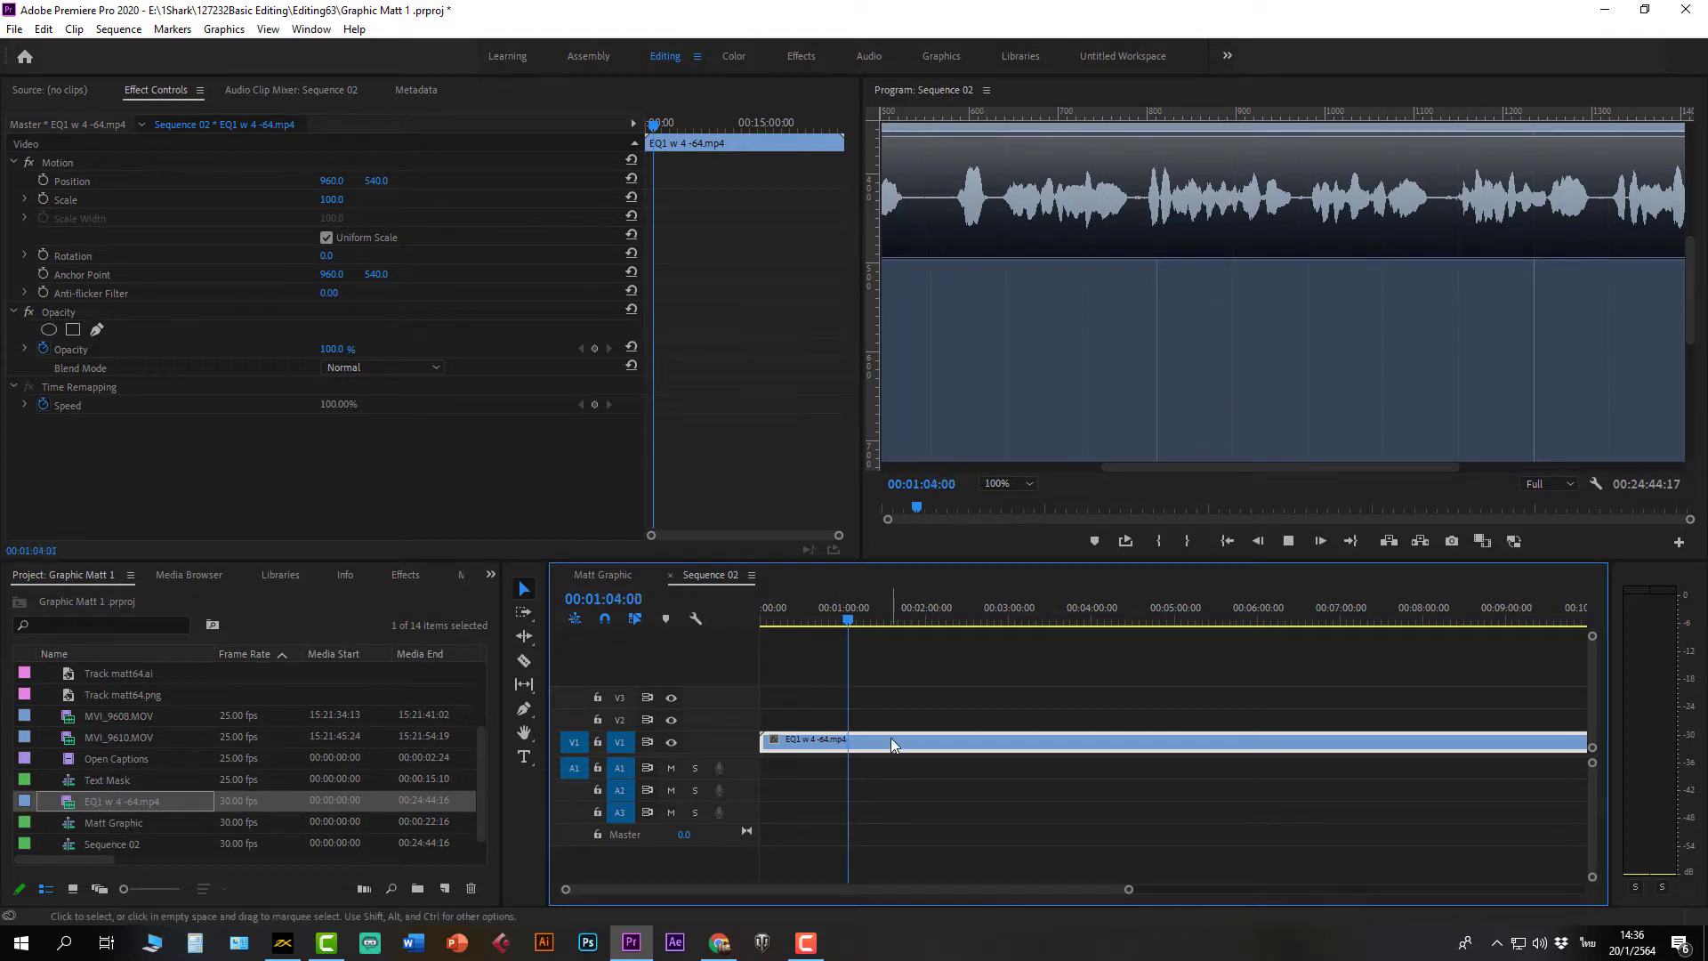
key(Delete)
drag(120, 801, 819, 775)
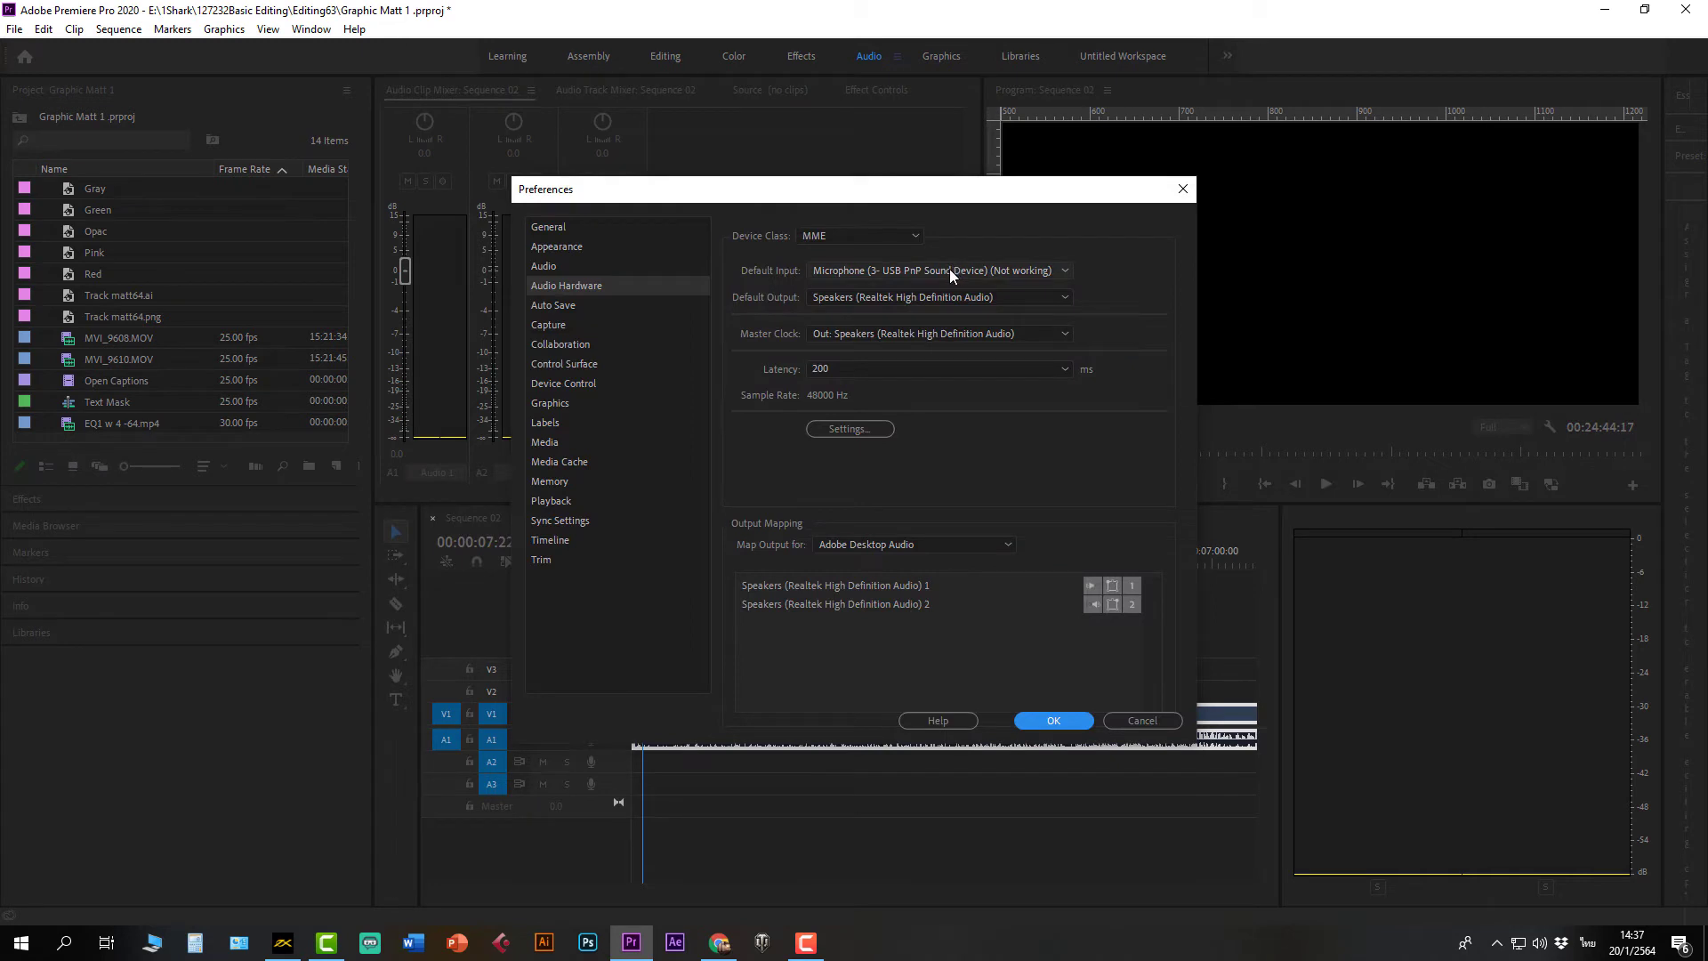
Step: Set the default audio output to Speakers (Focusrite Usb Audio) and accept the device change
click(936, 307)
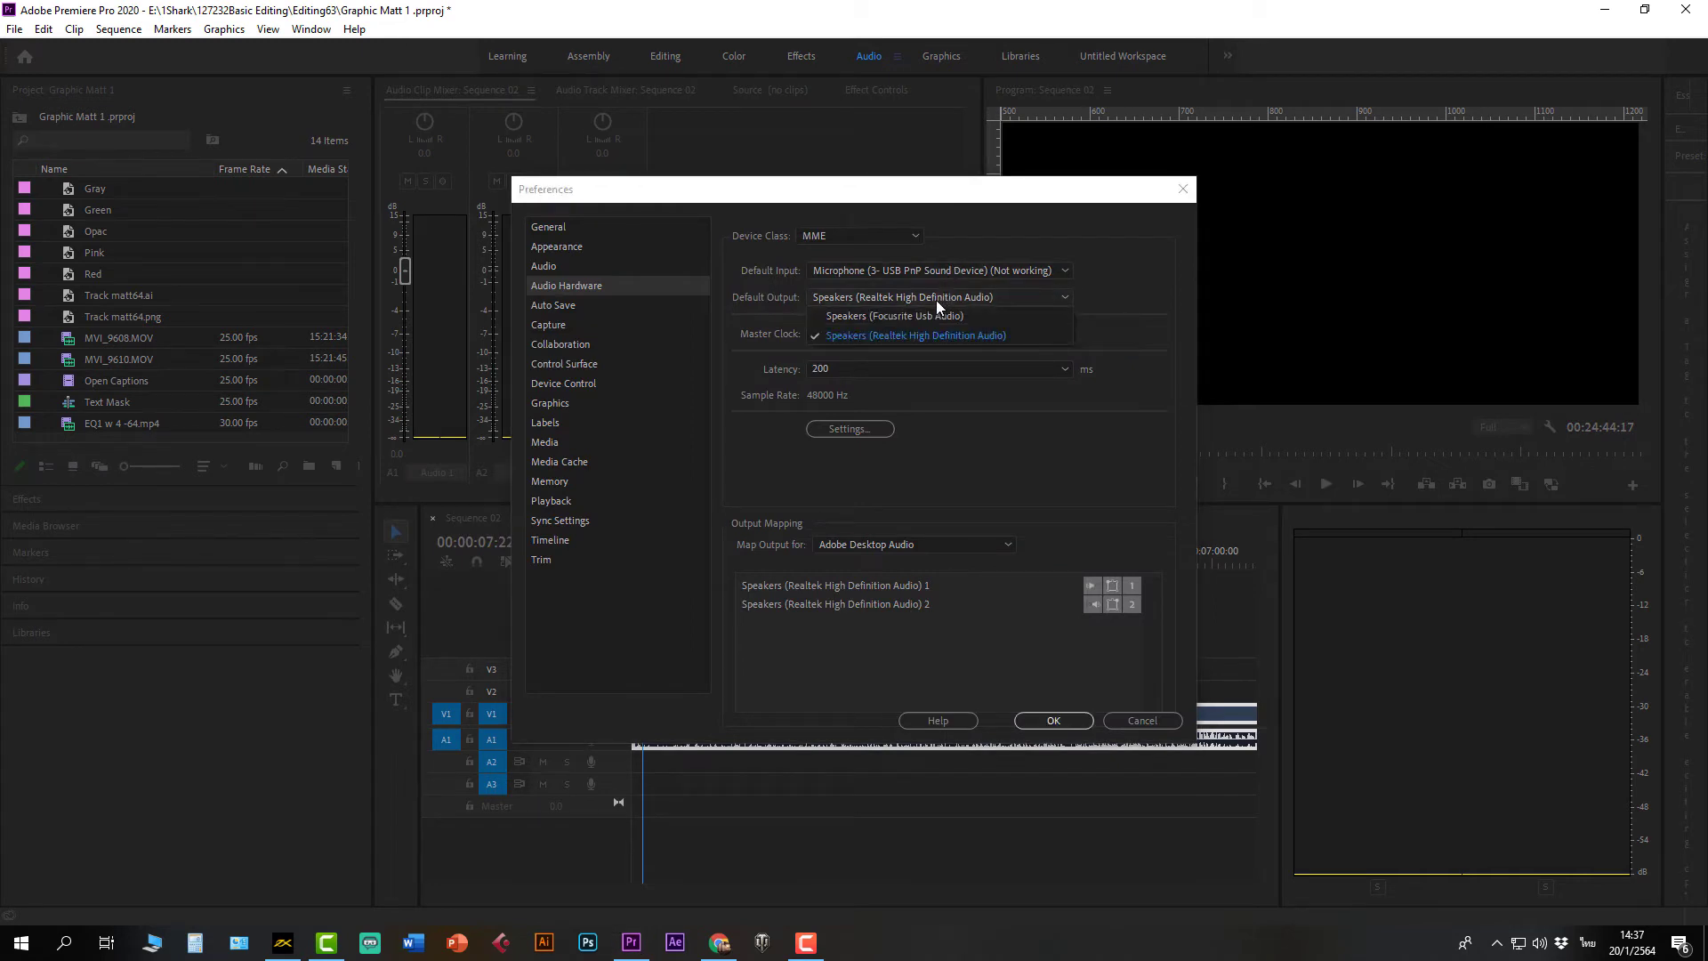
click(950, 317)
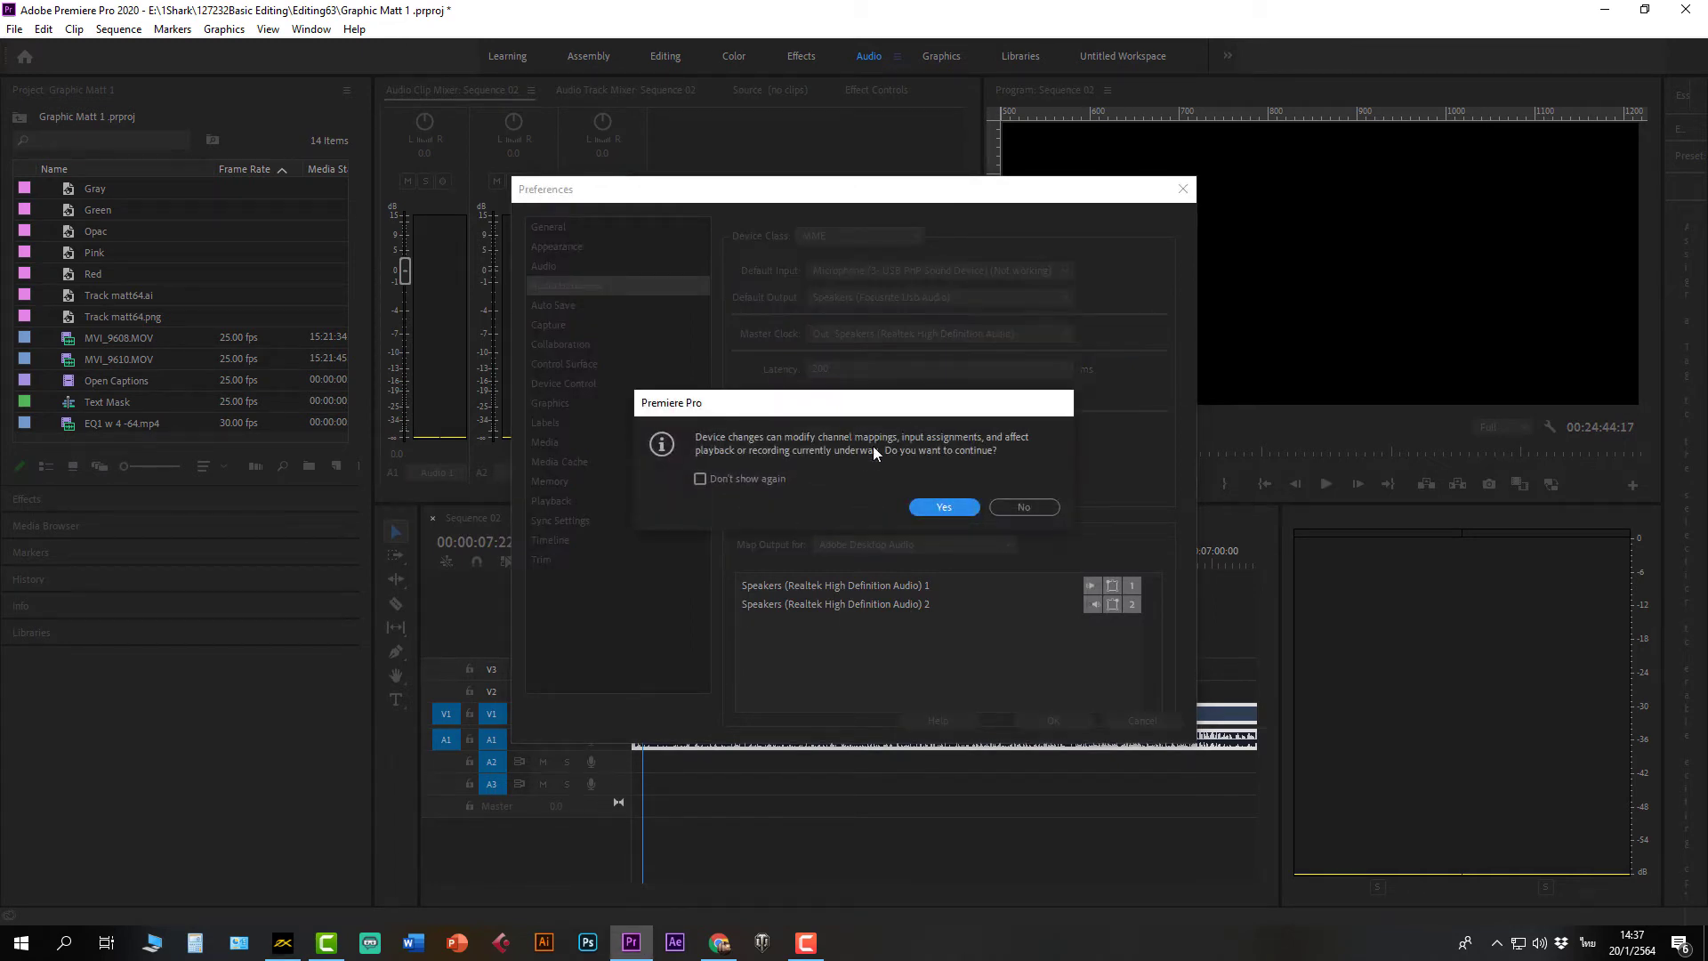
click(933, 509)
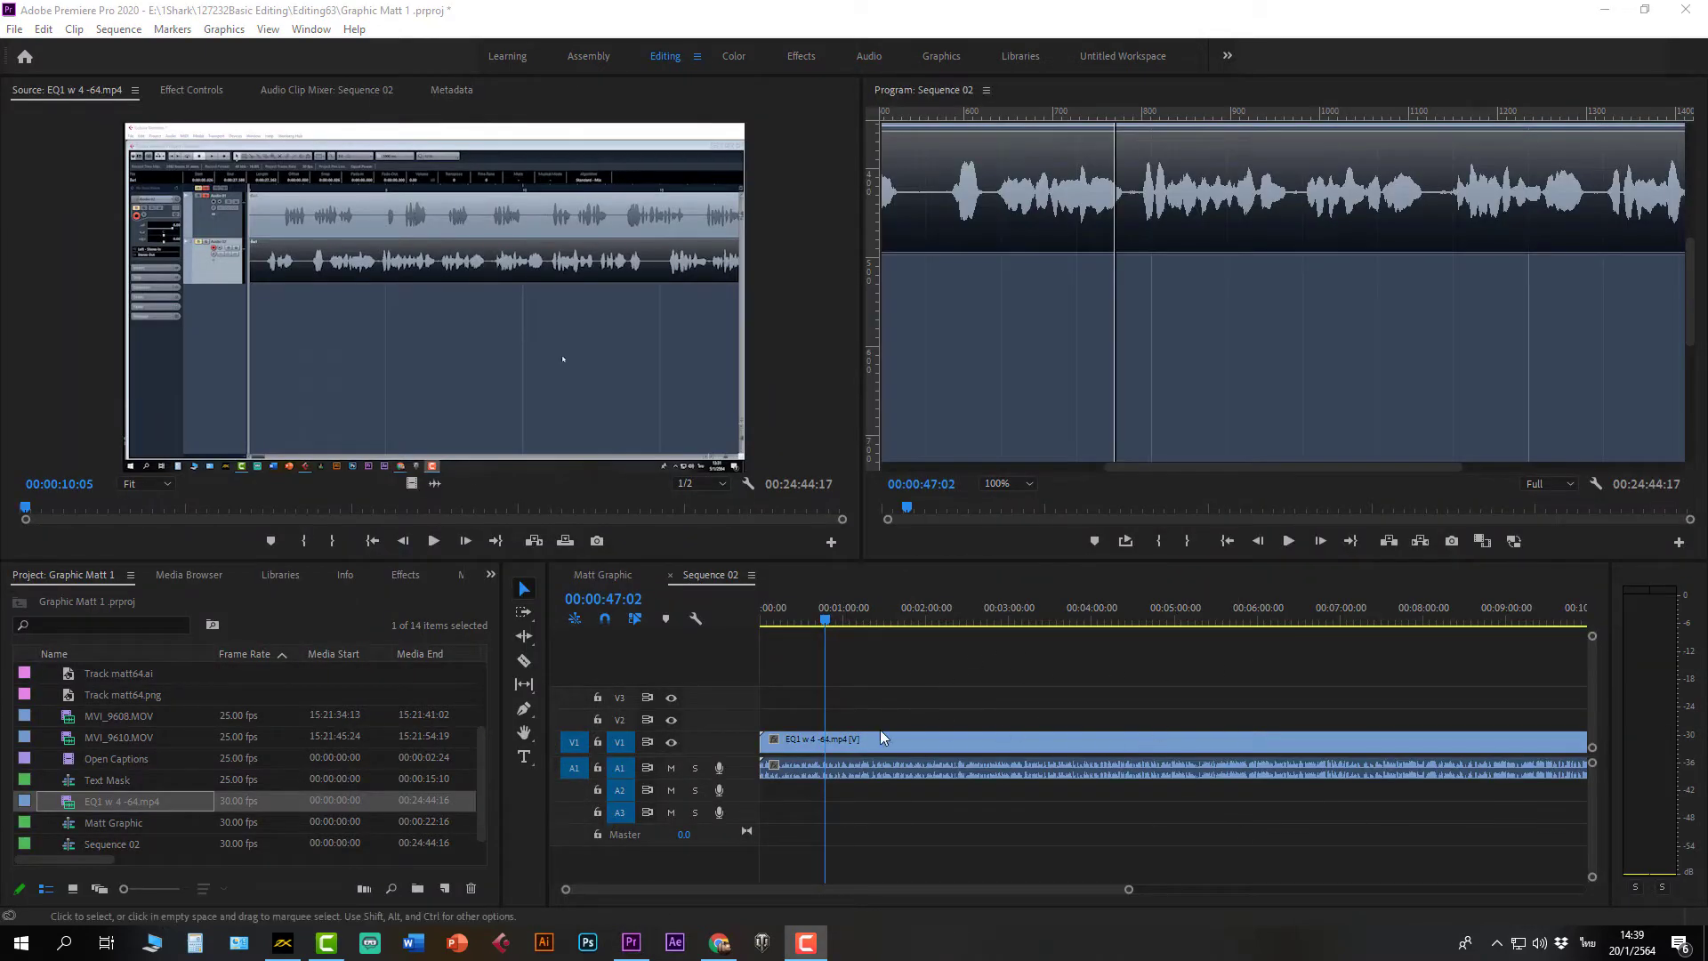
Step: Delete the existing clip from Sequence 02 and place EQ1 w 4 -64.mp4 again at the start of V1 and A1
click(811, 746)
key(Delete)
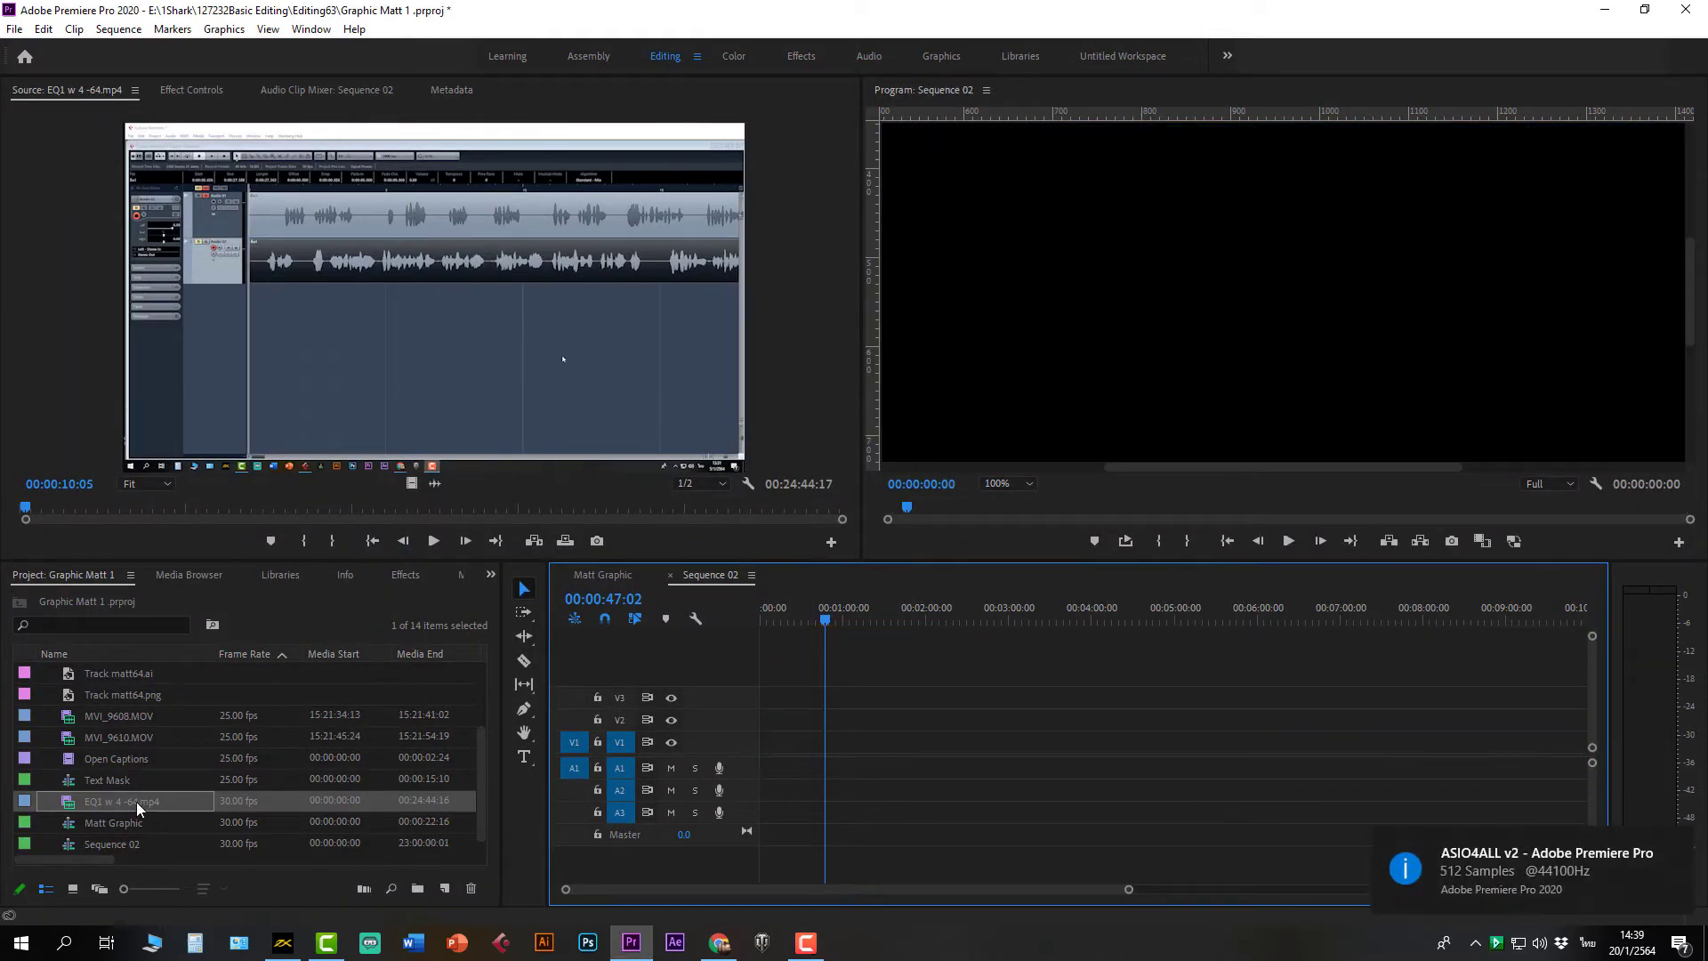
drag(137, 807, 802, 738)
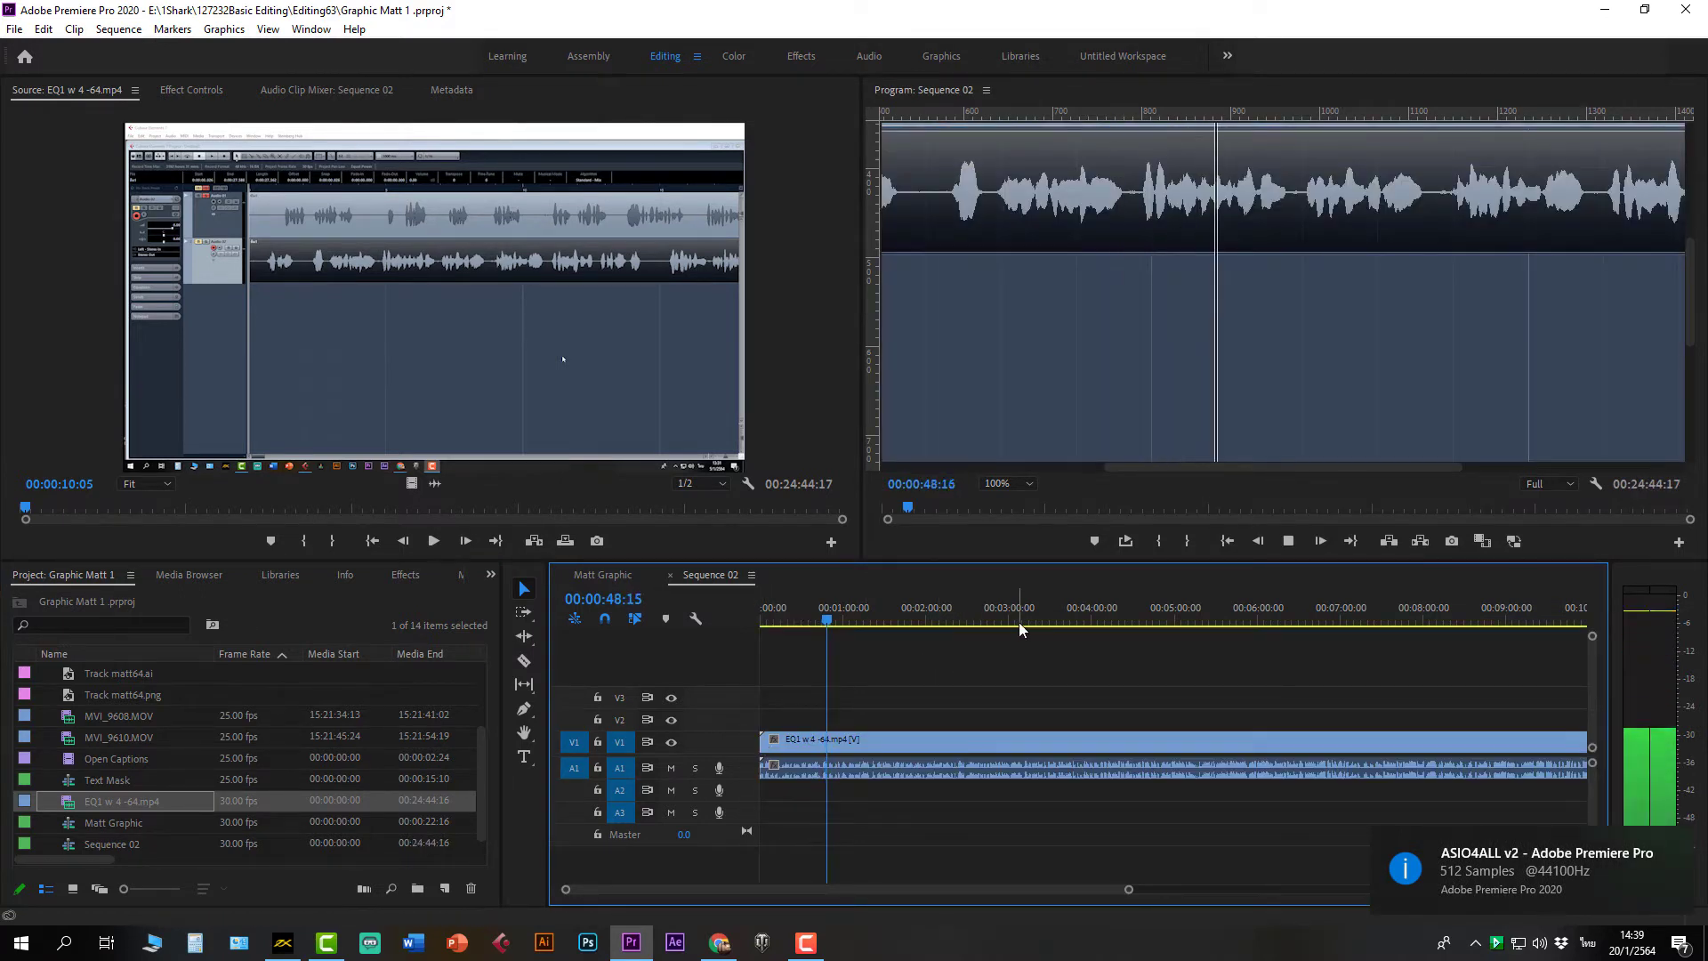
Step: Play the clip with sound from 00:00:47:02 and return the playhead to the sequence start
key(space)
key(space)
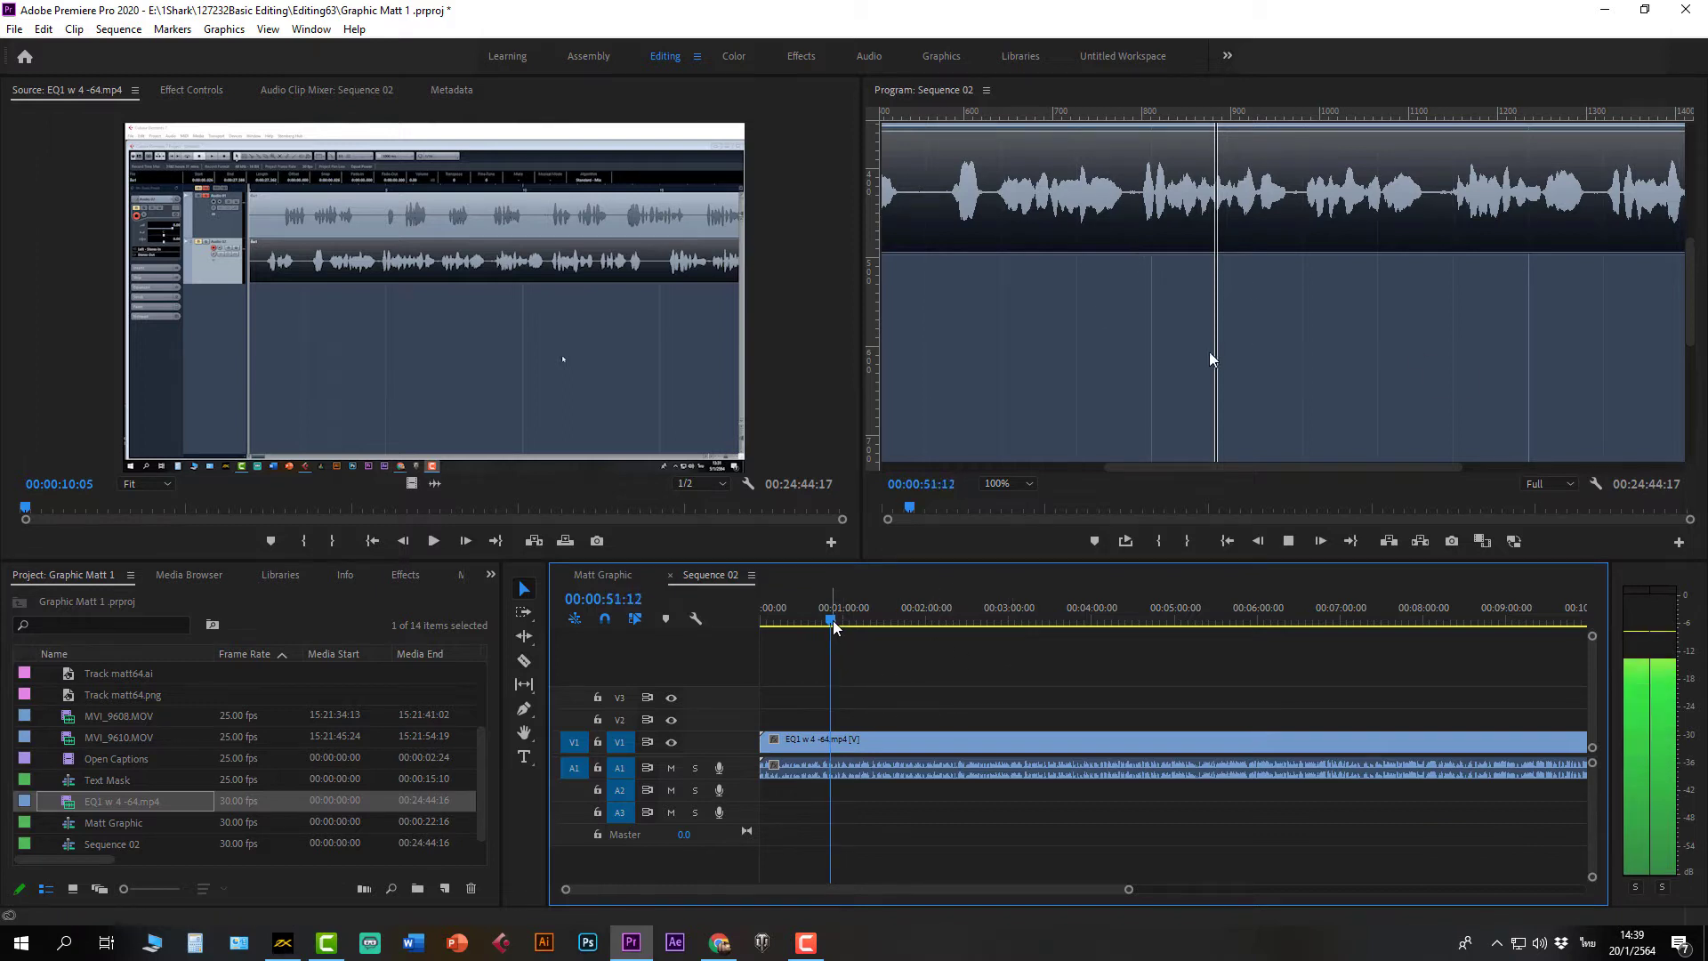
drag(831, 621, 753, 631)
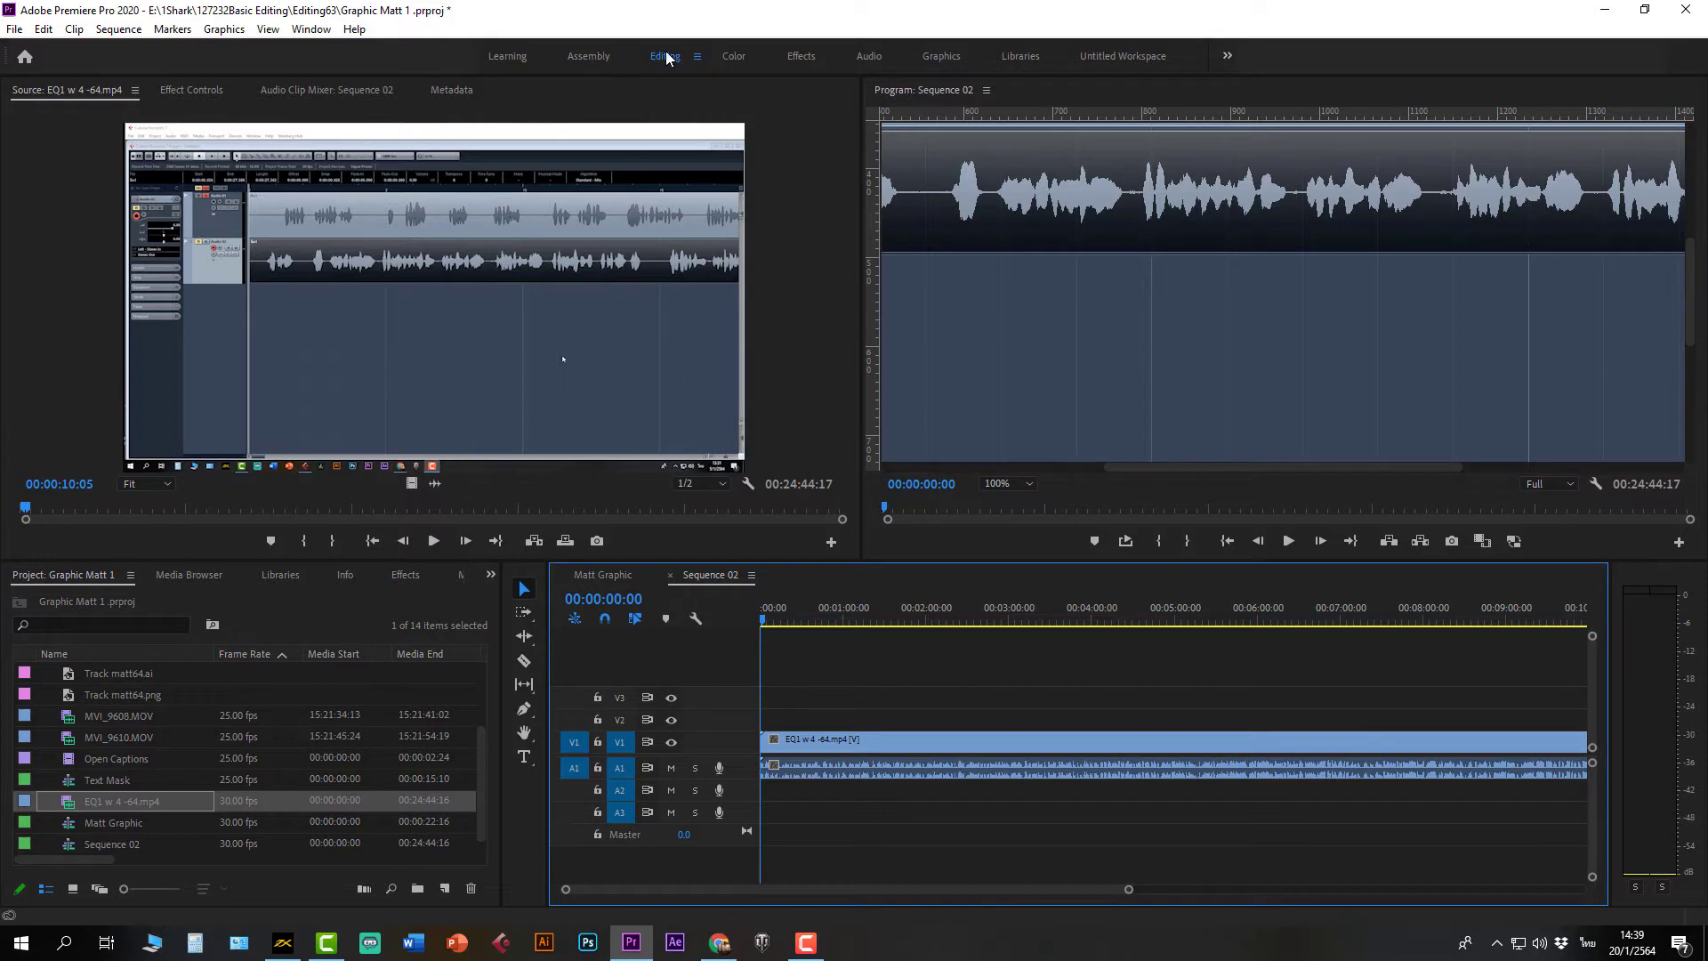
Step: Show the timeline clip's effect controls, preview at 50% magnification and play the first seconds of the sequence
click(198, 93)
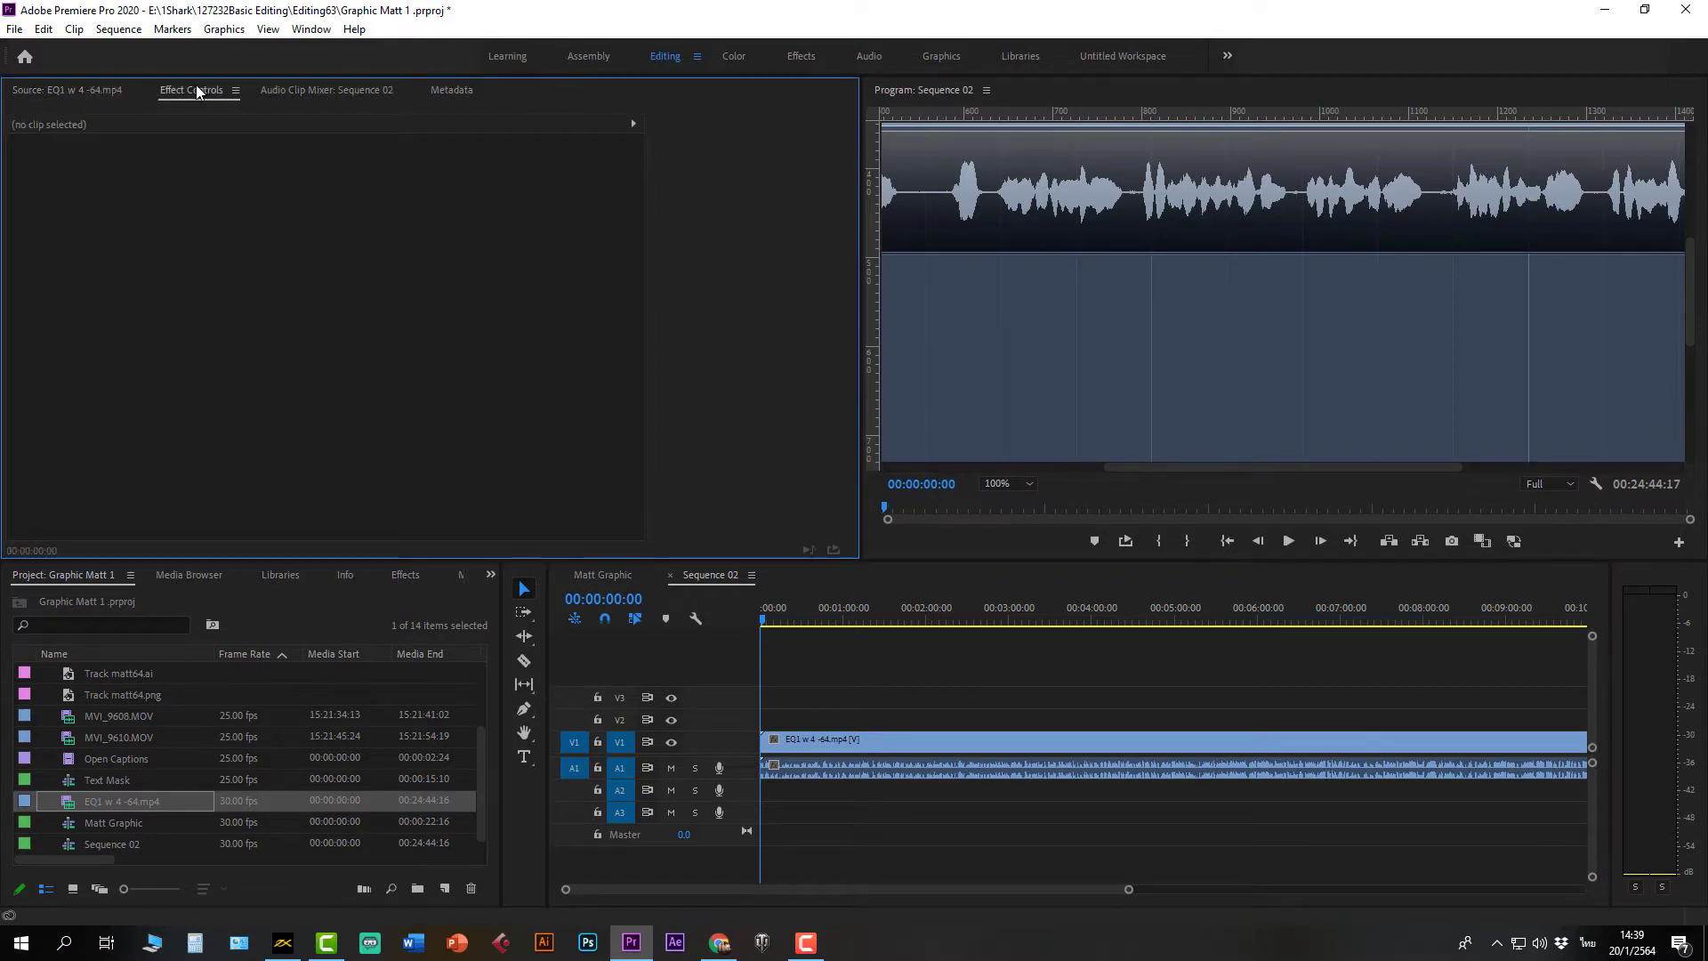
click(813, 742)
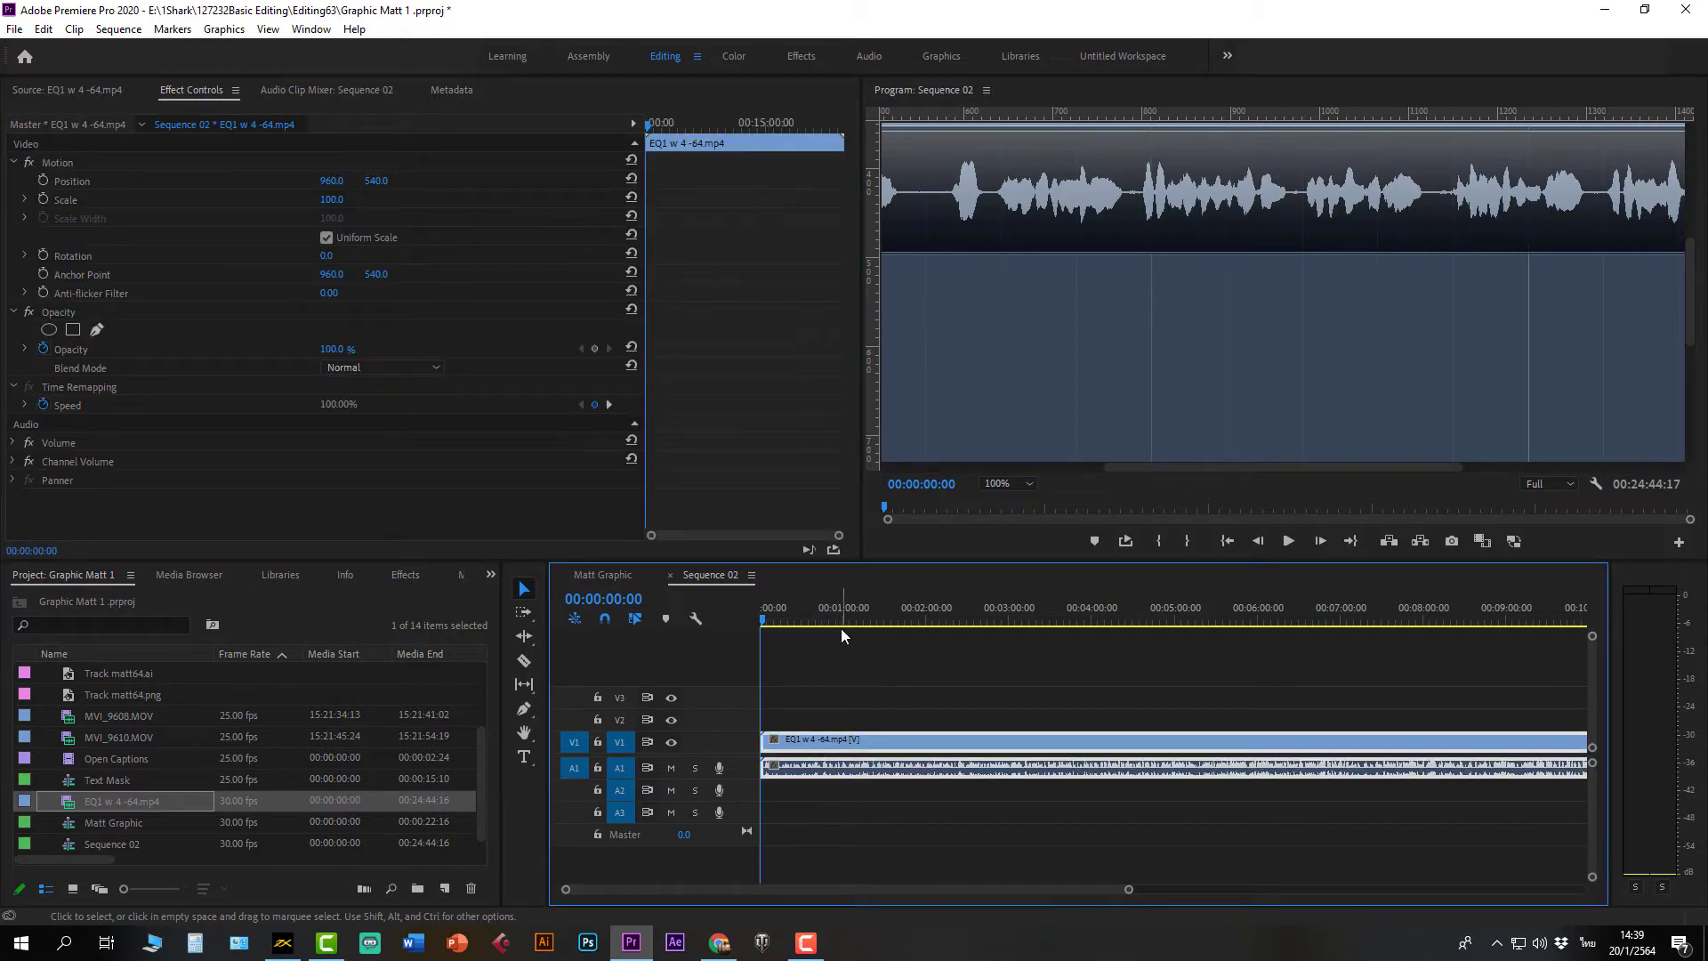
click(1016, 485)
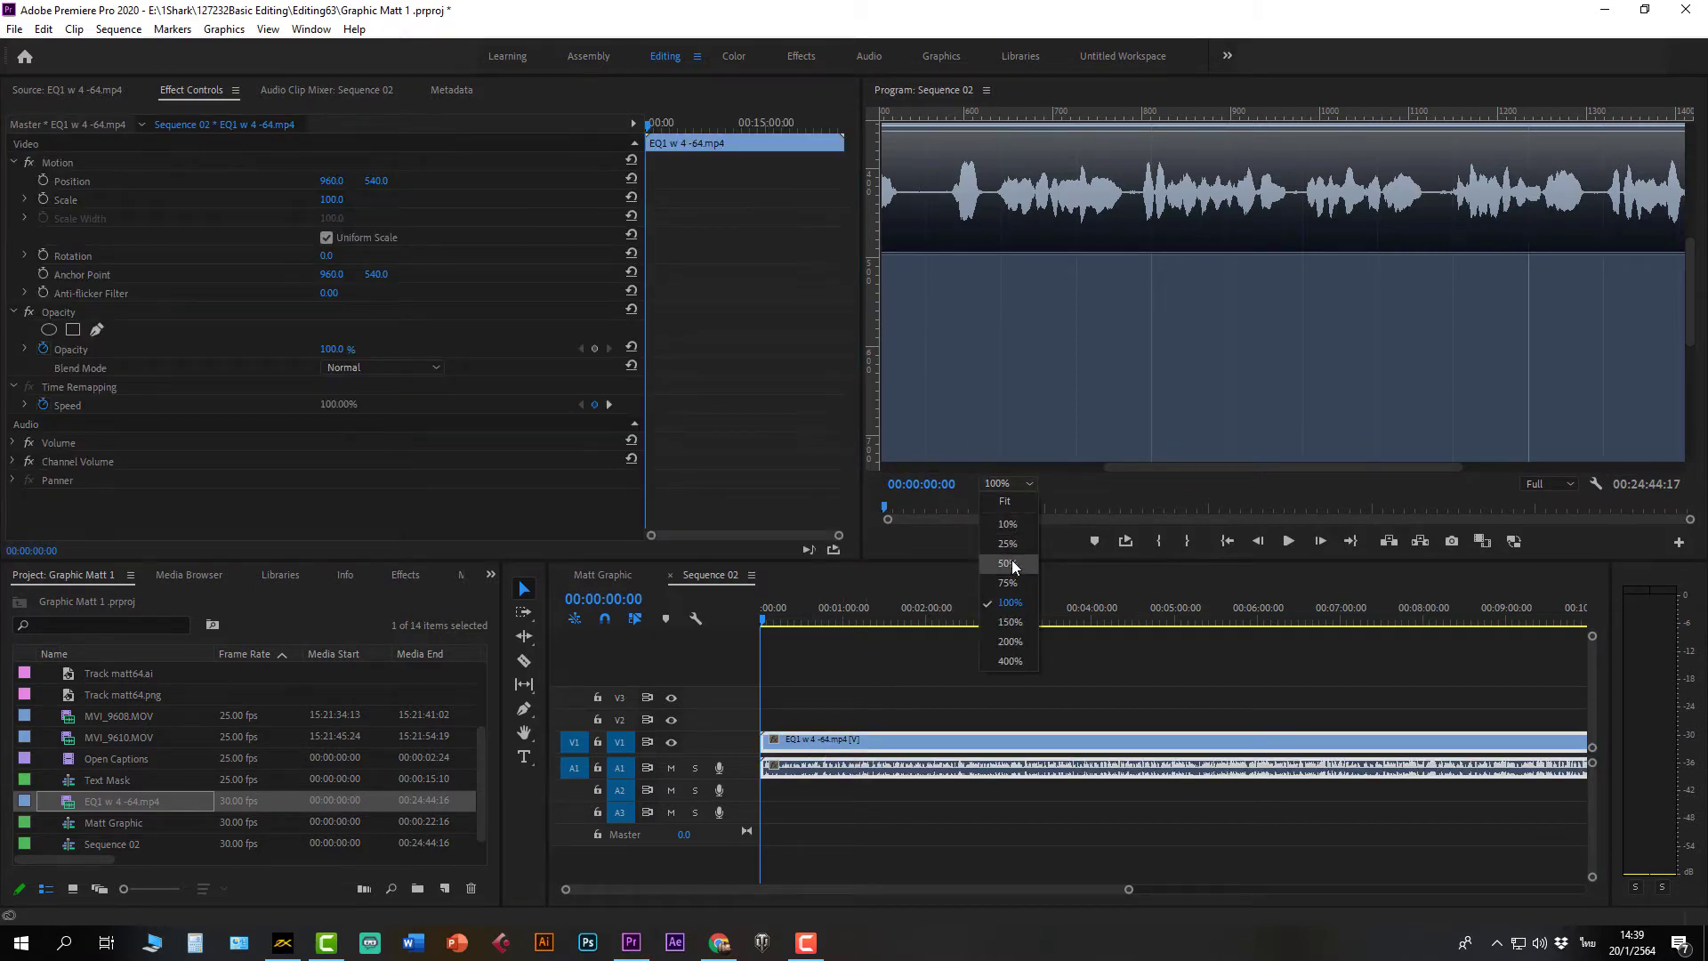
click(1012, 564)
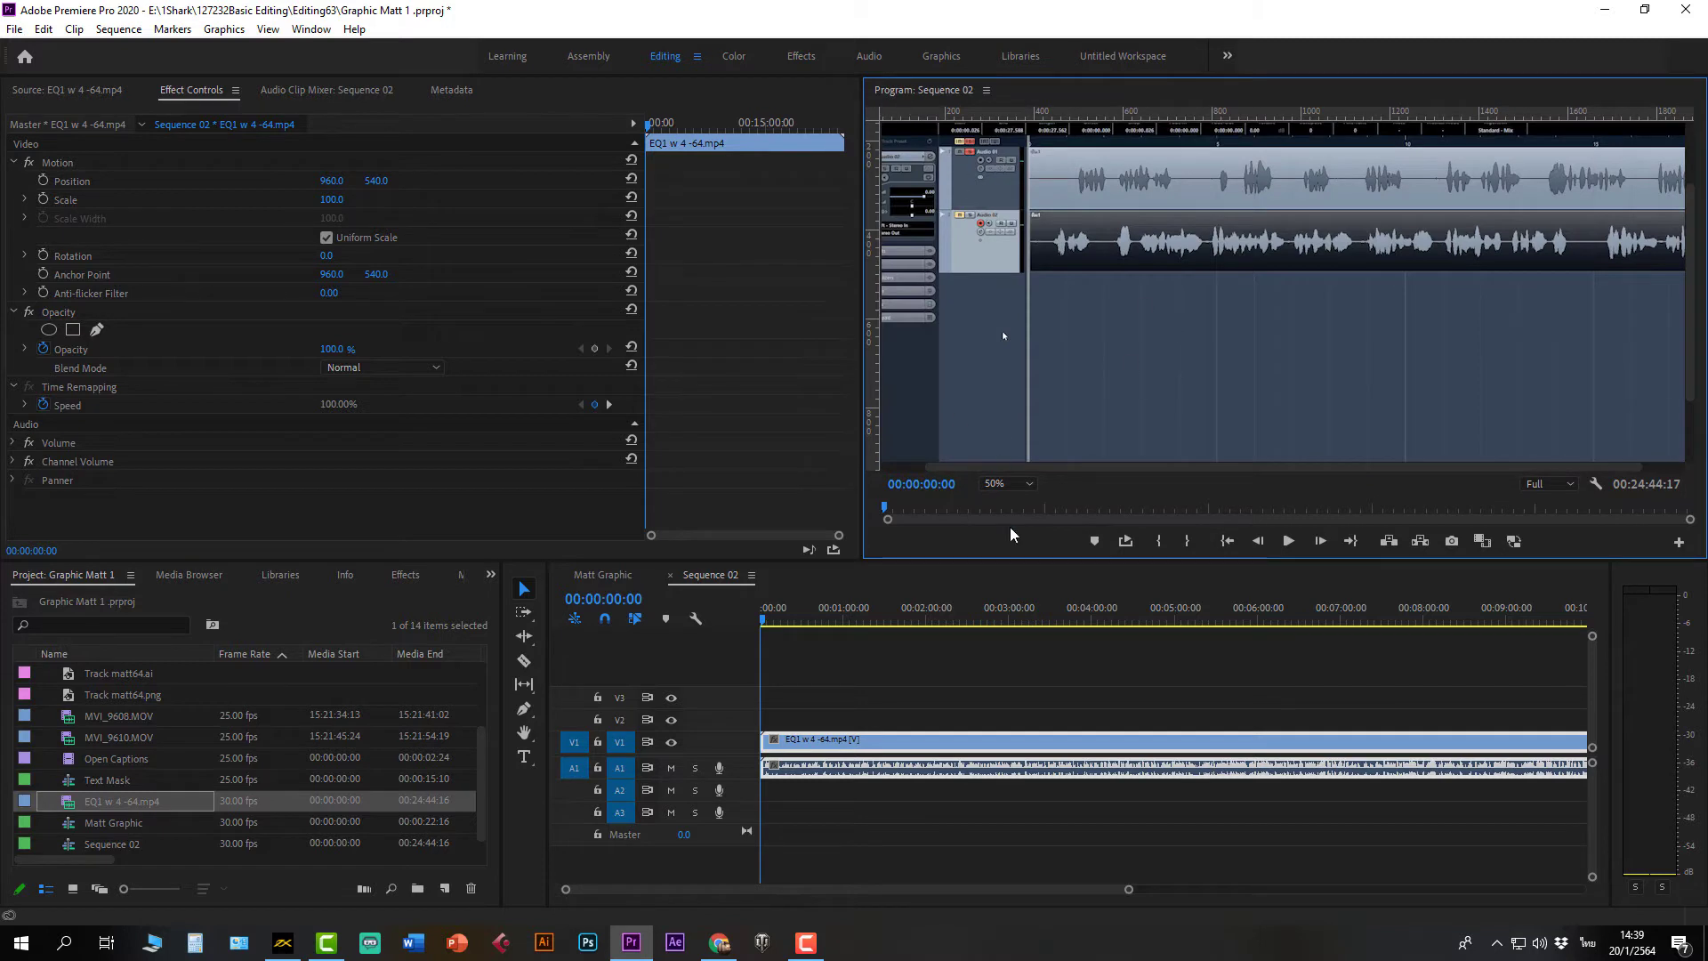
key(space)
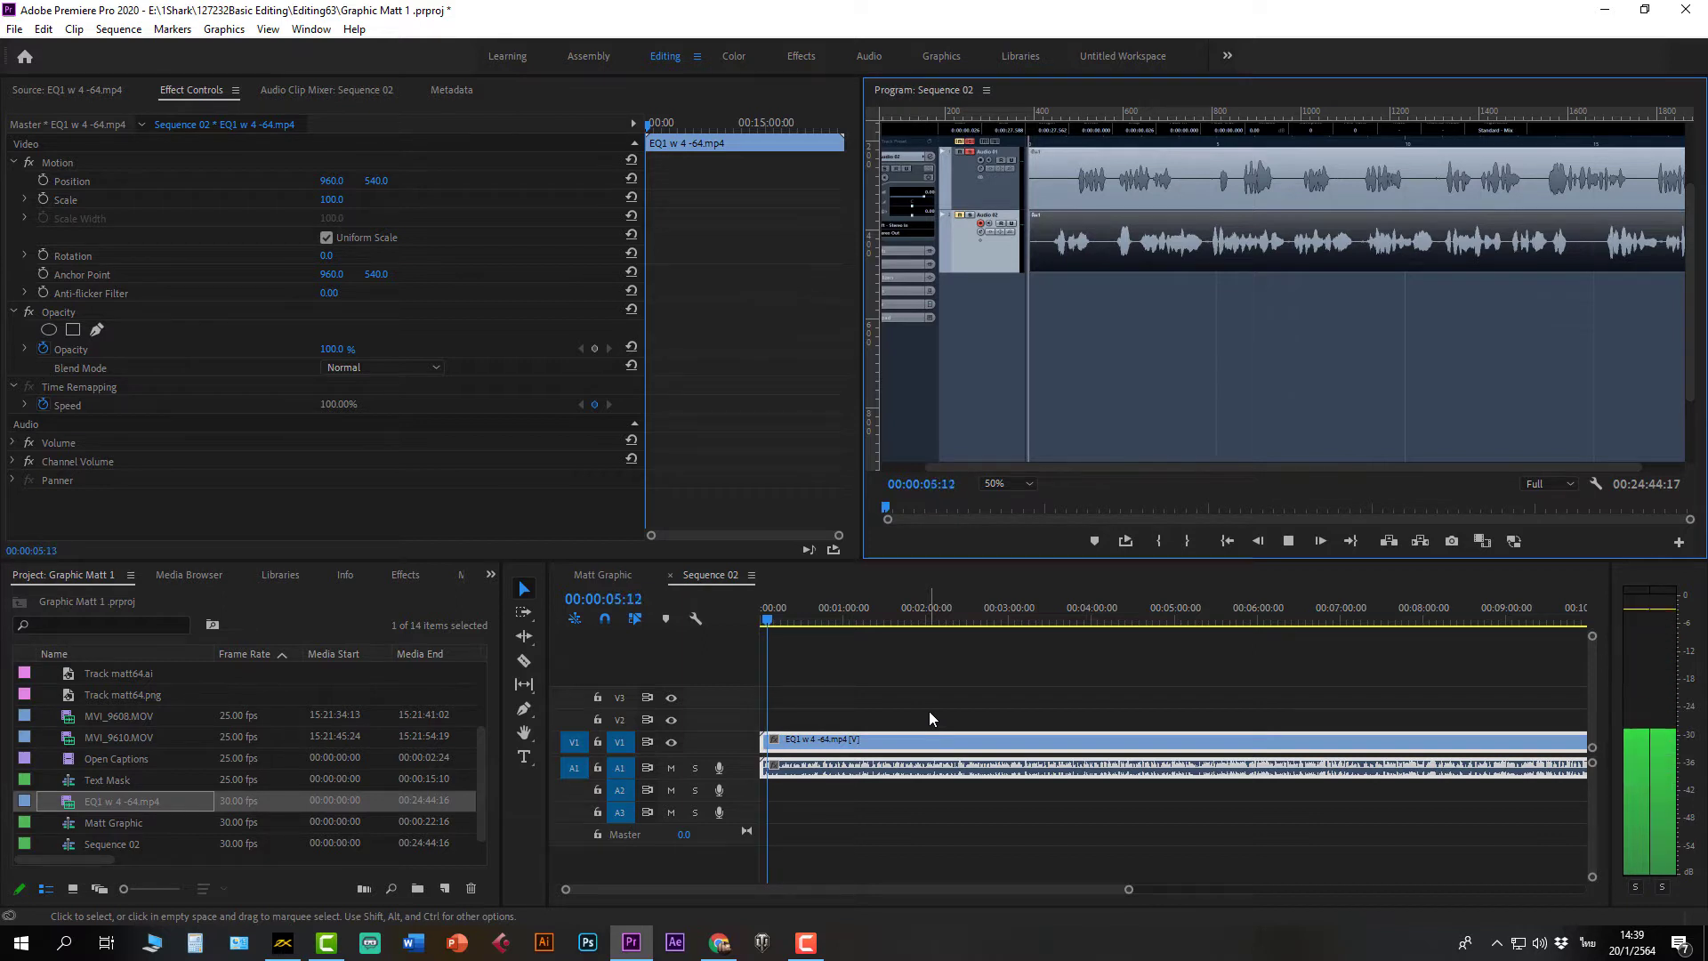
key(space)
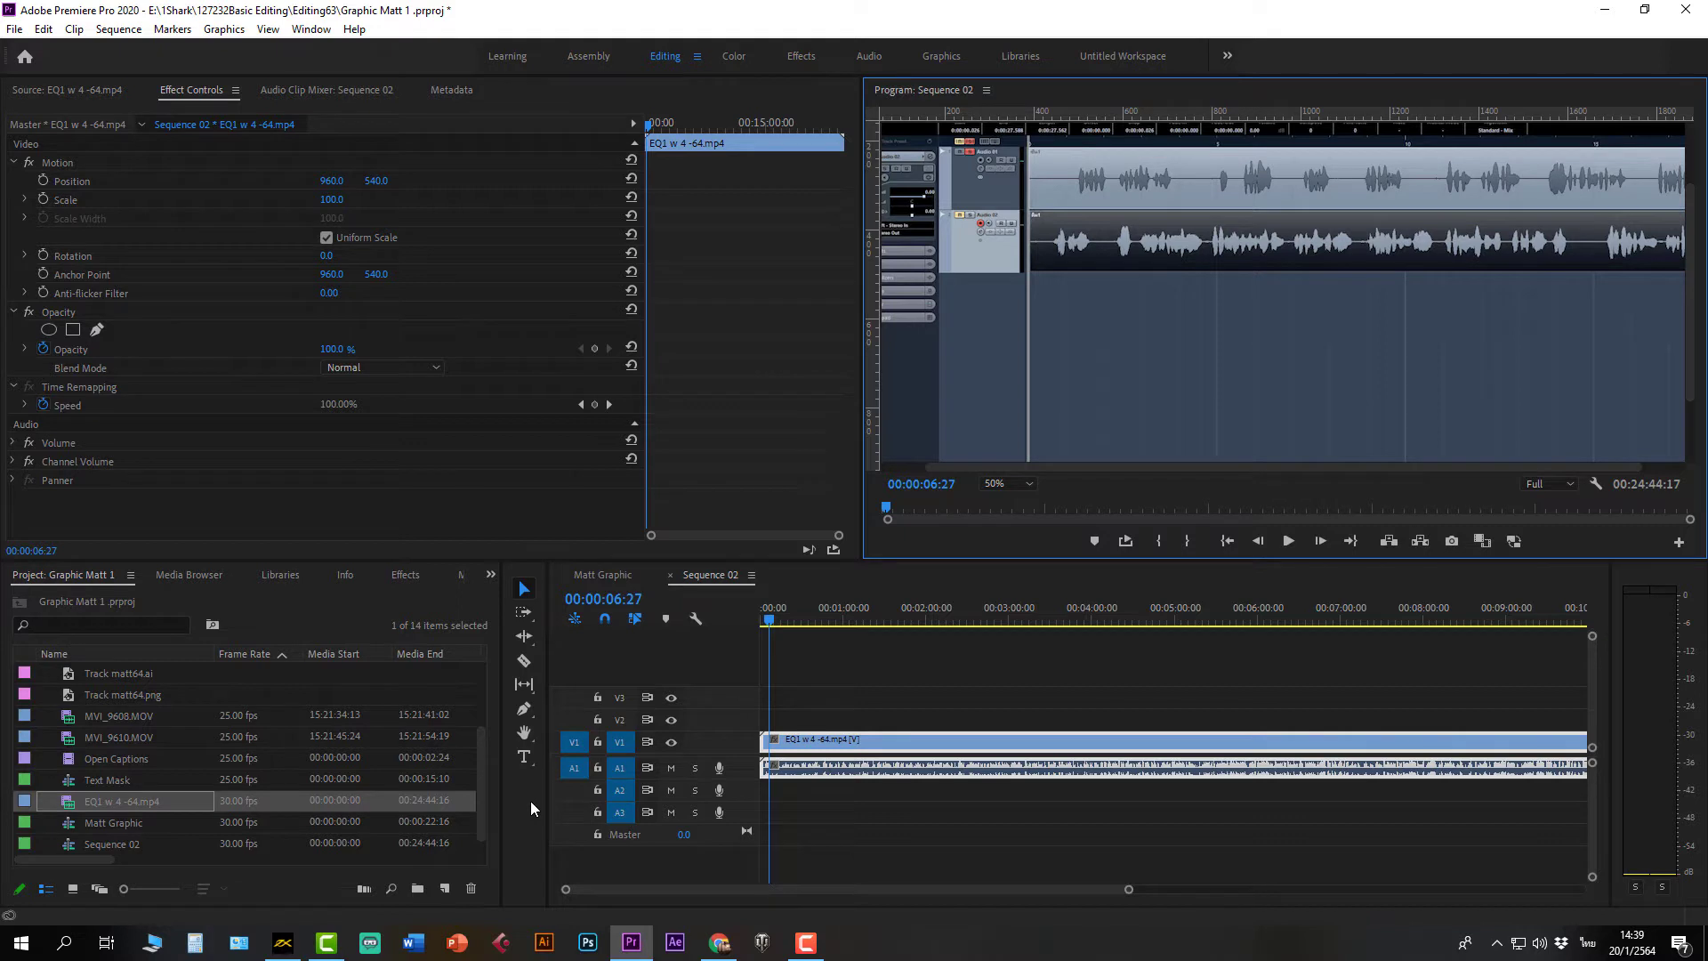
Step: Create a new Open Captions item with a 30.00 fps timebase, 1920×1080 size and square pixels
click(482, 790)
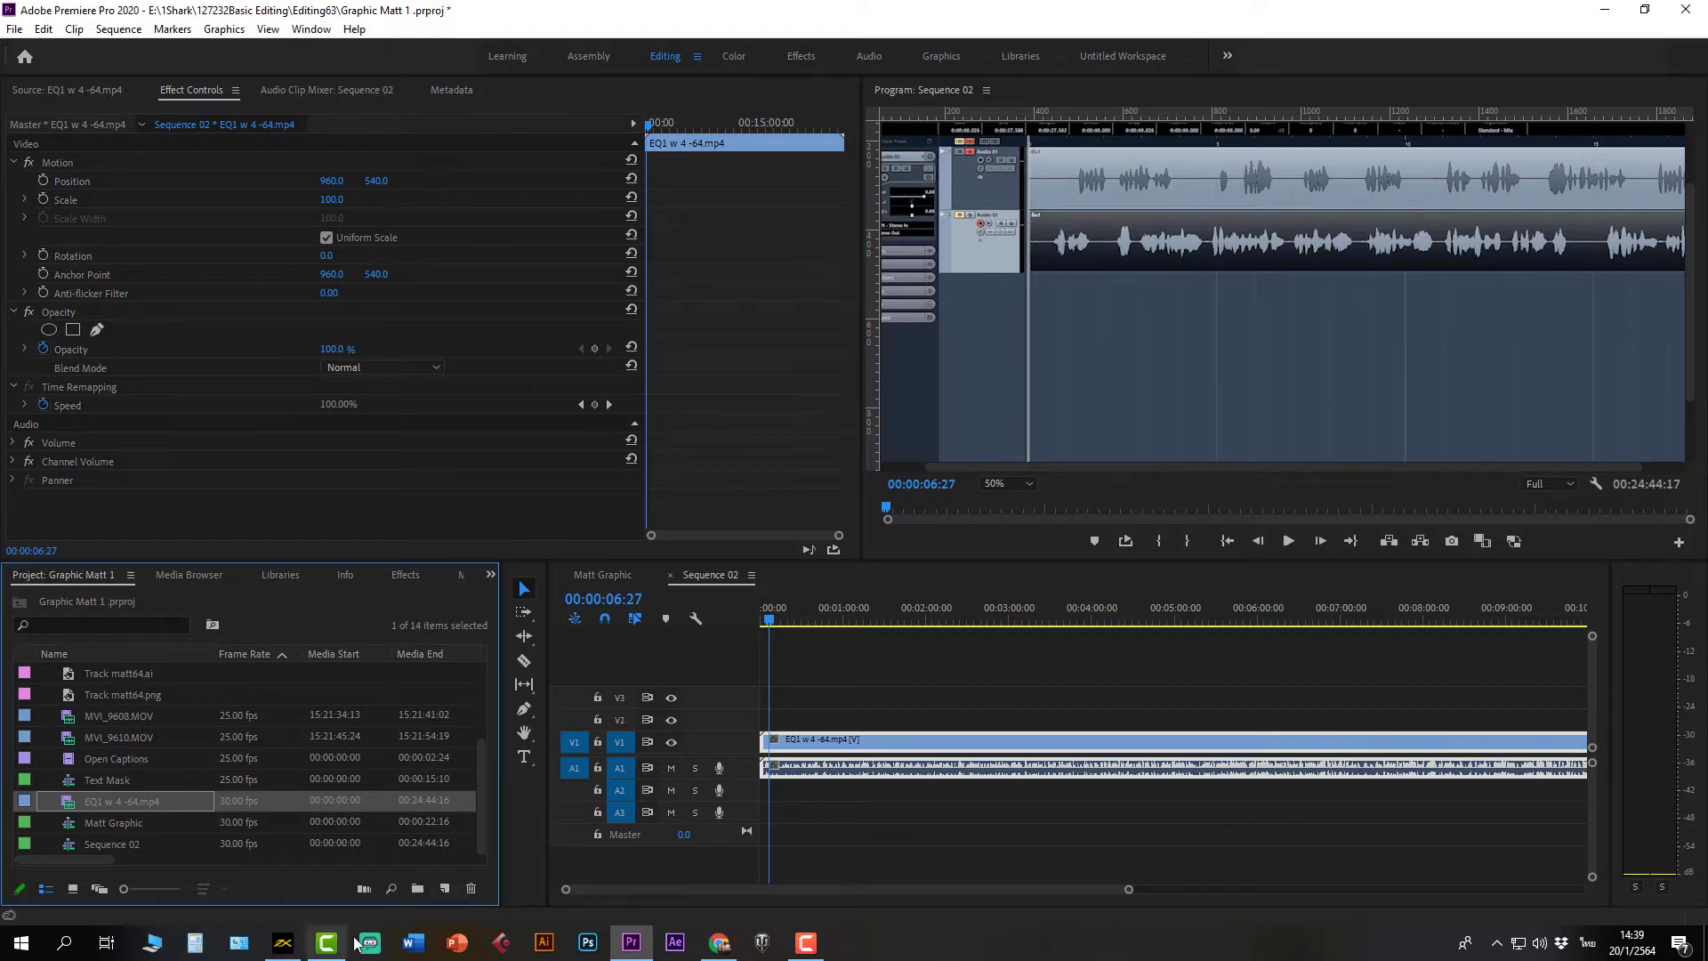
click(445, 888)
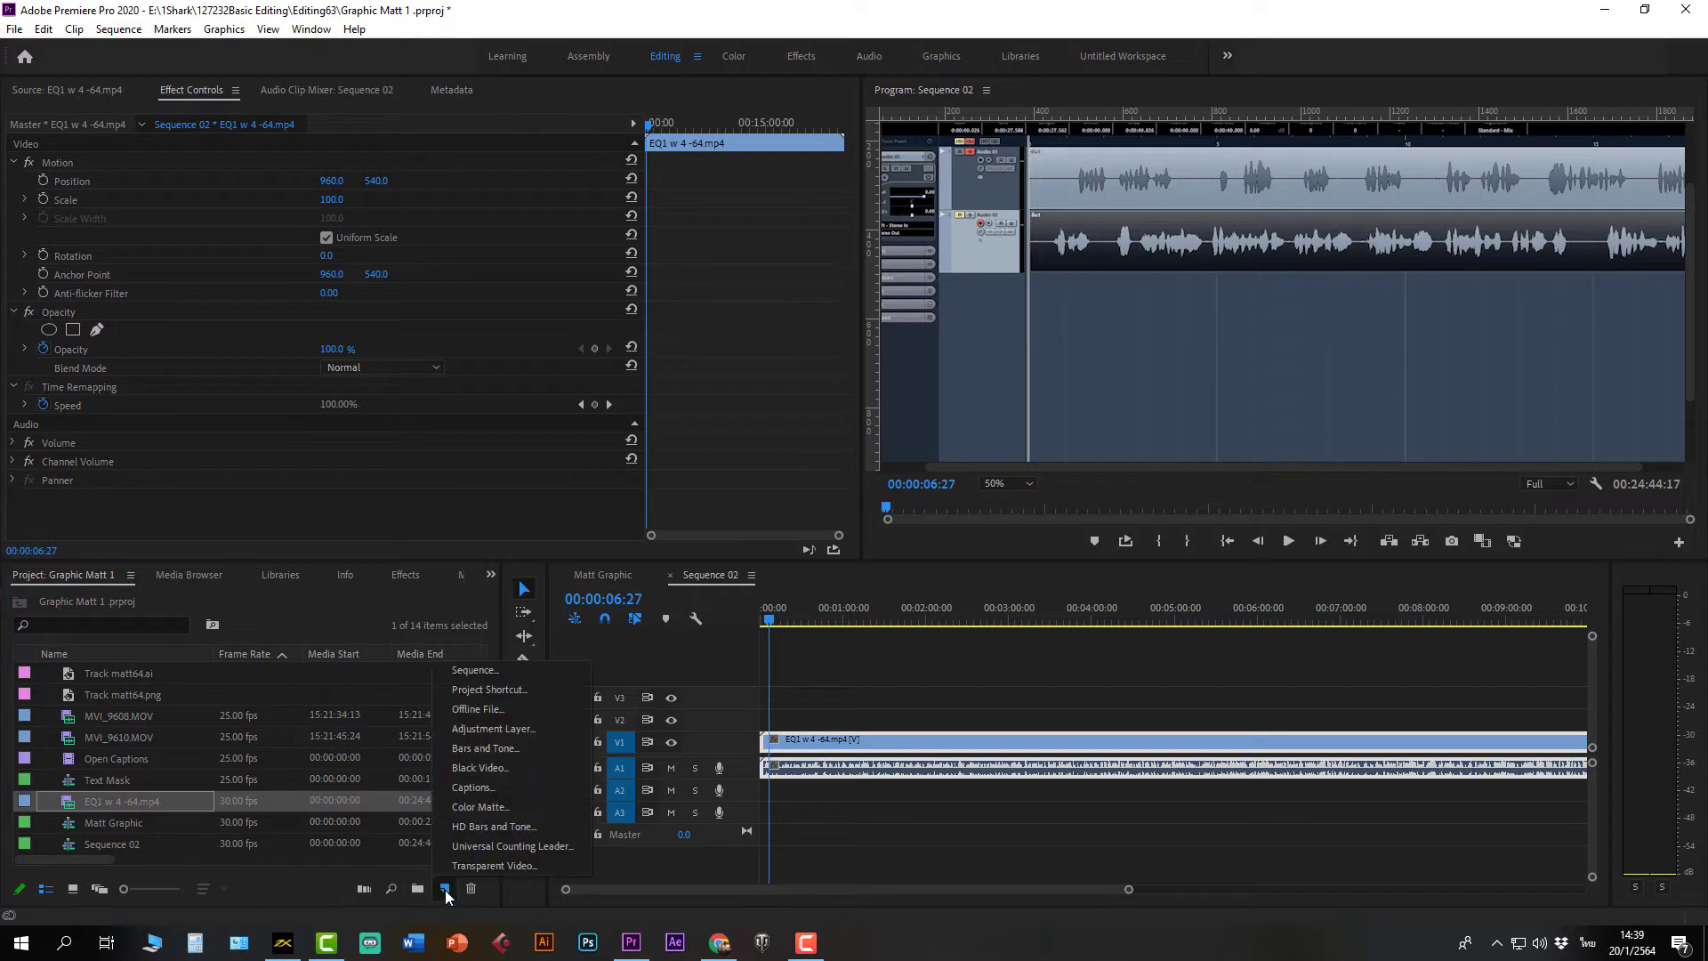
click(498, 787)
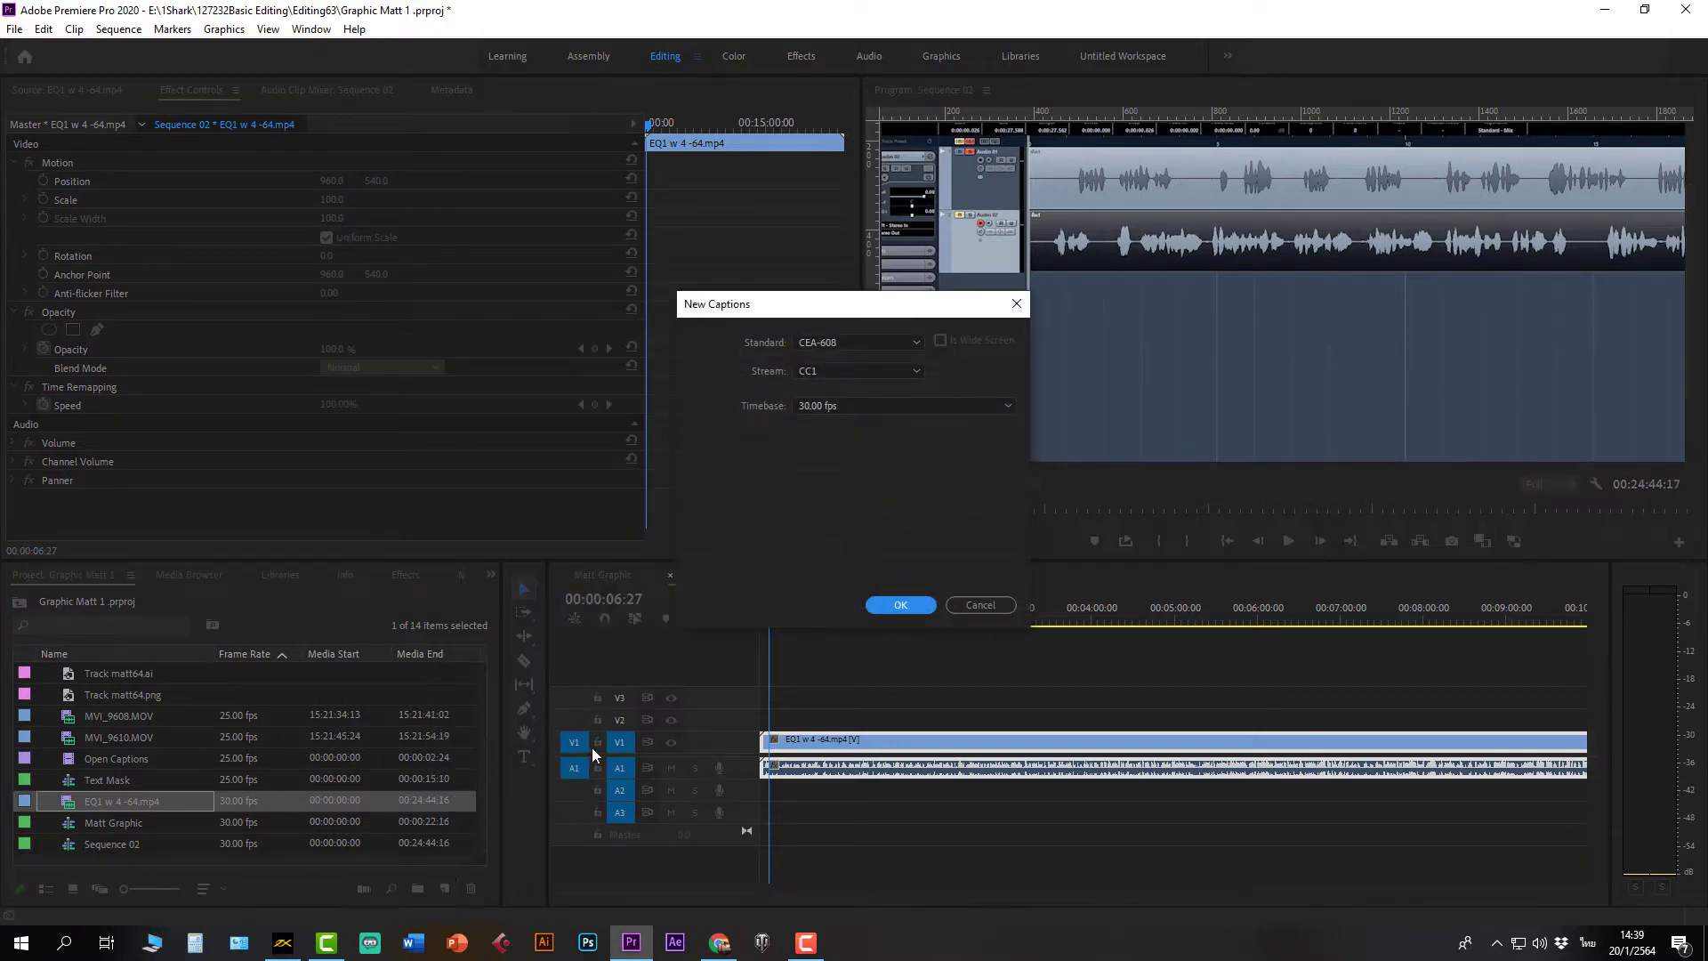
click(841, 406)
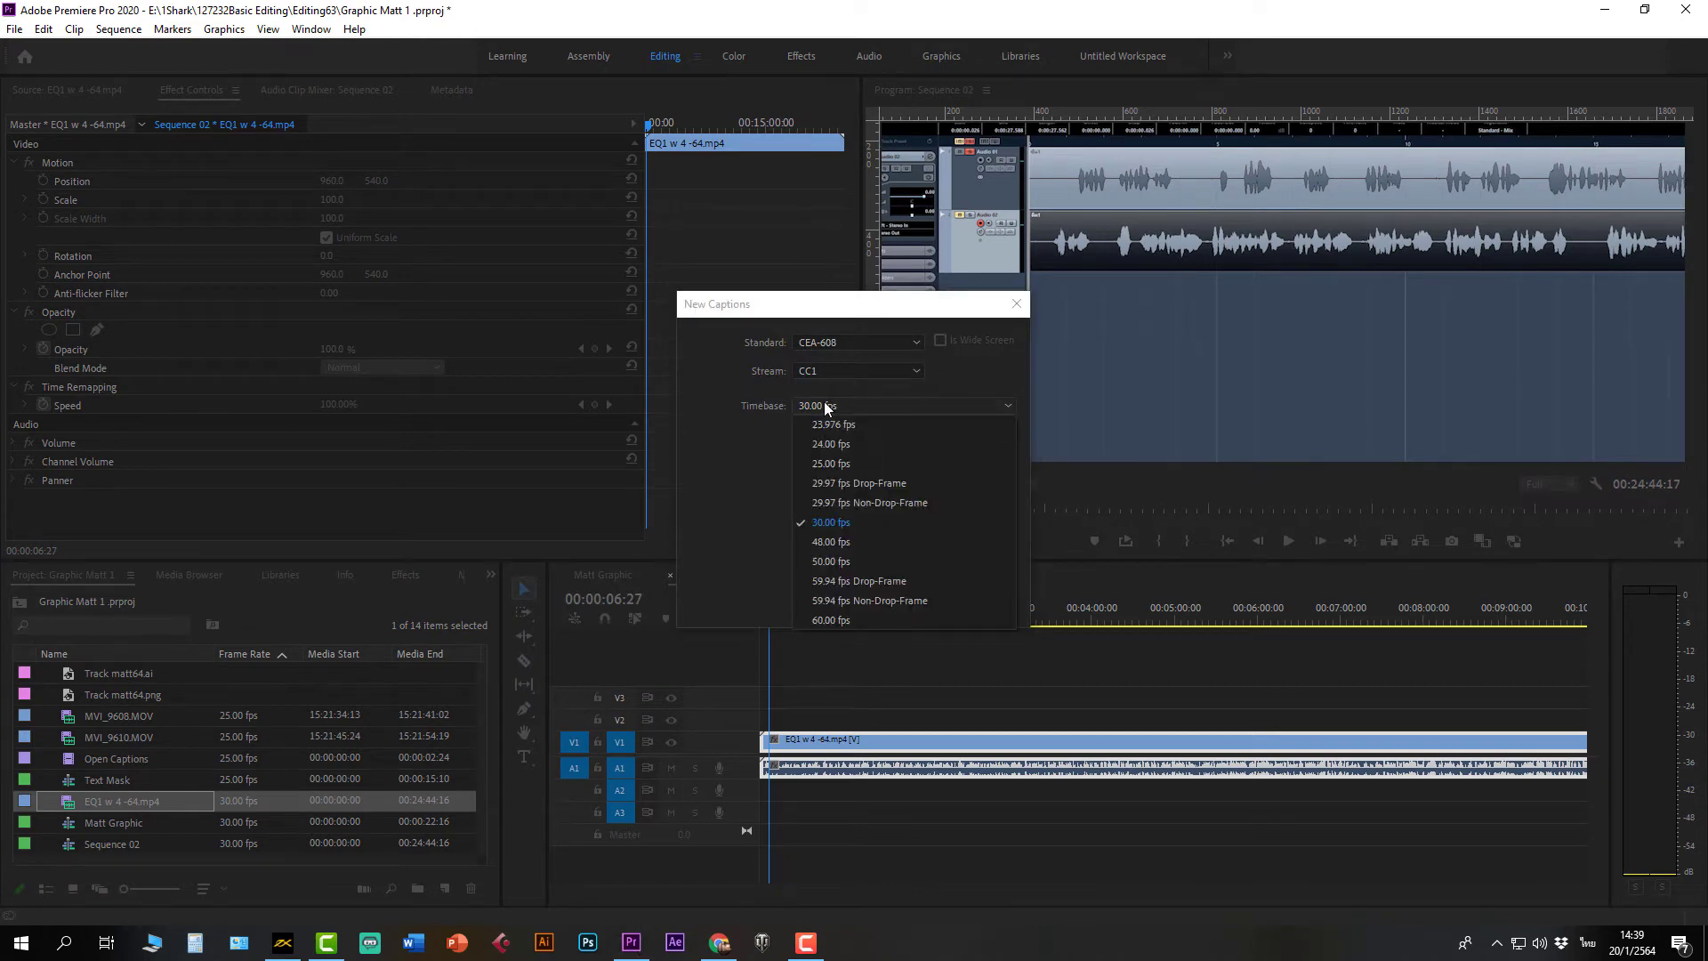
click(824, 523)
click(883, 342)
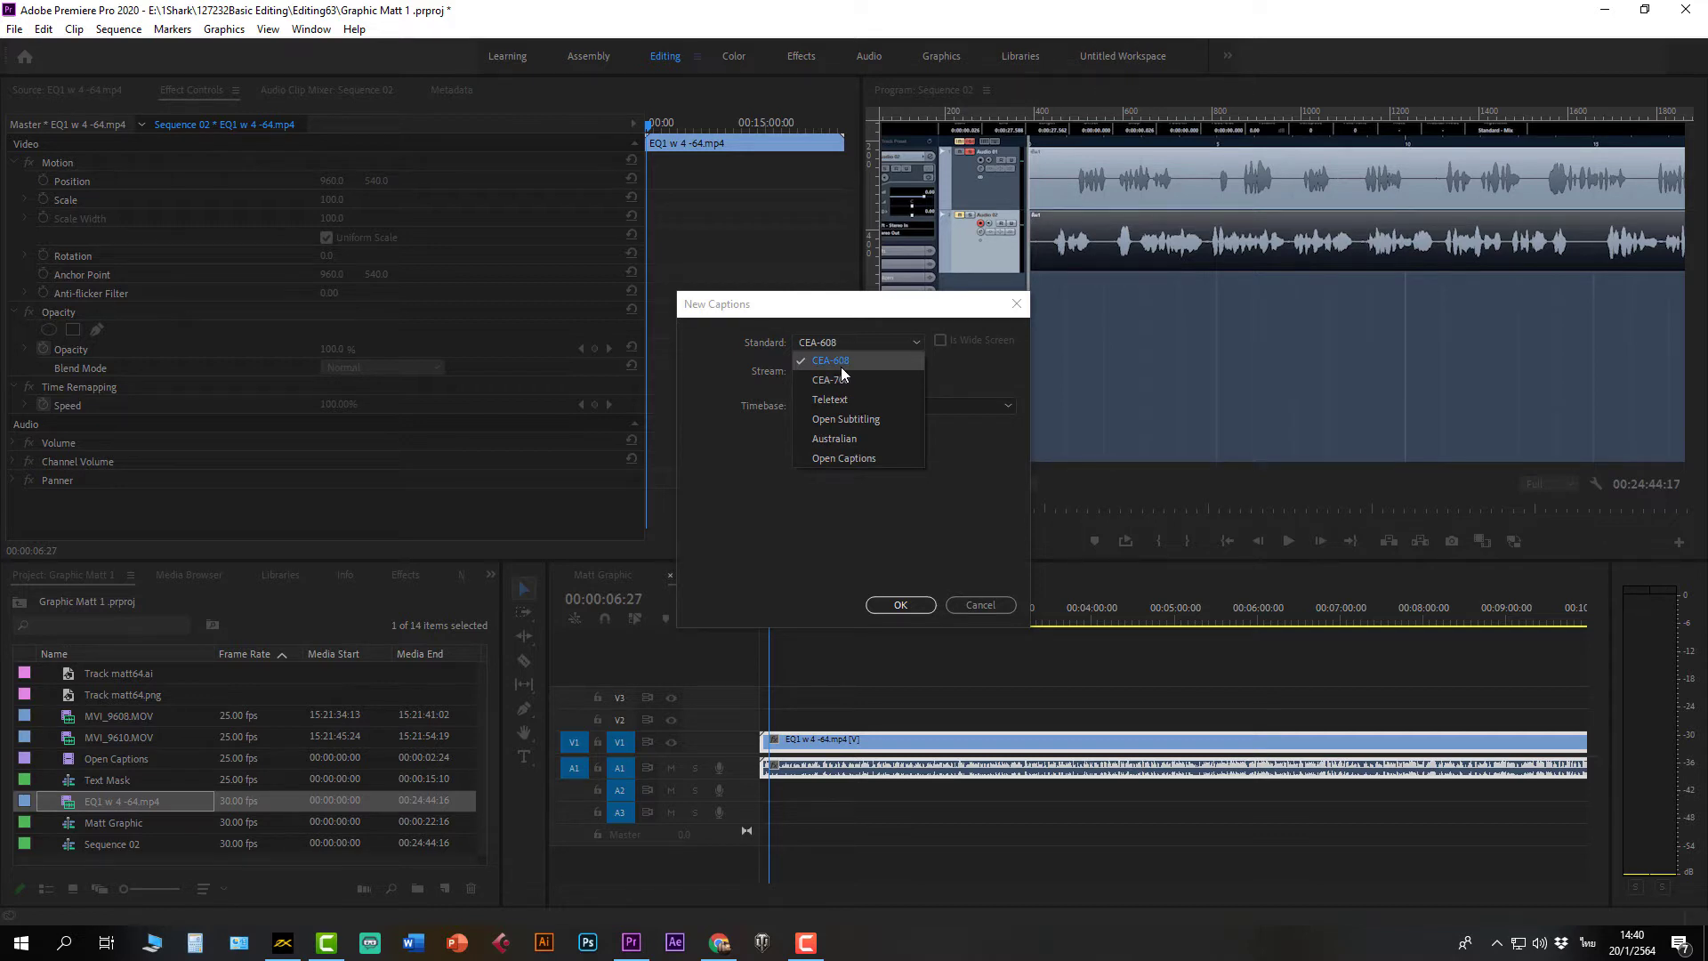
click(870, 459)
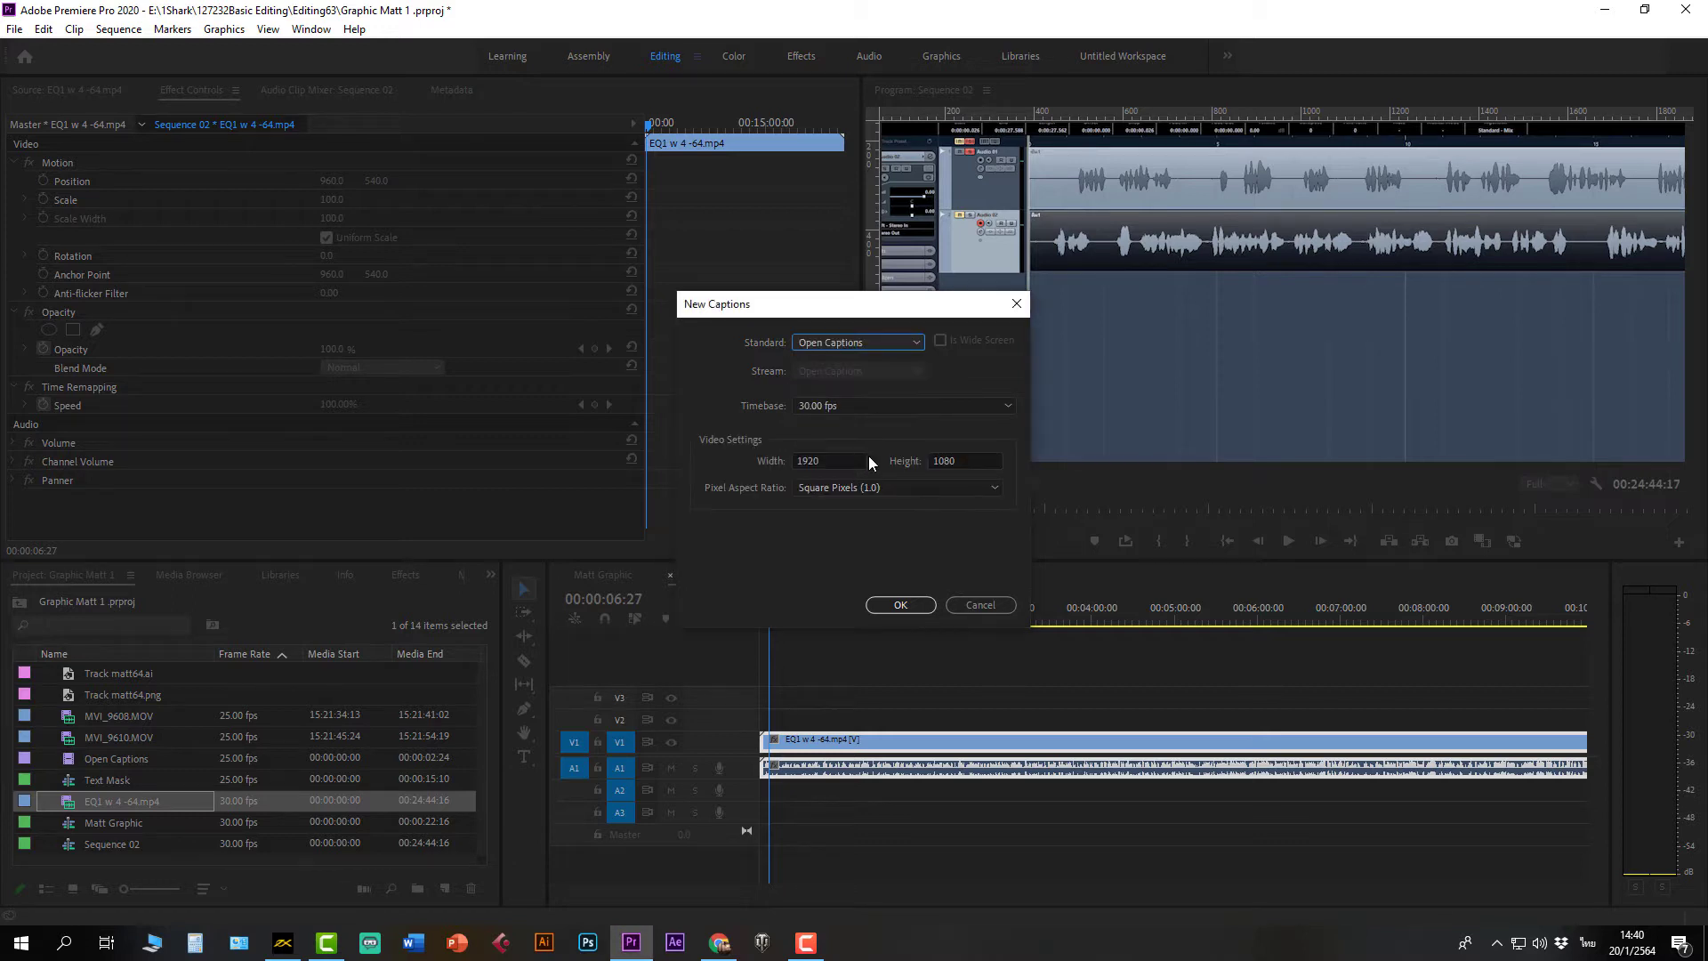
click(816, 459)
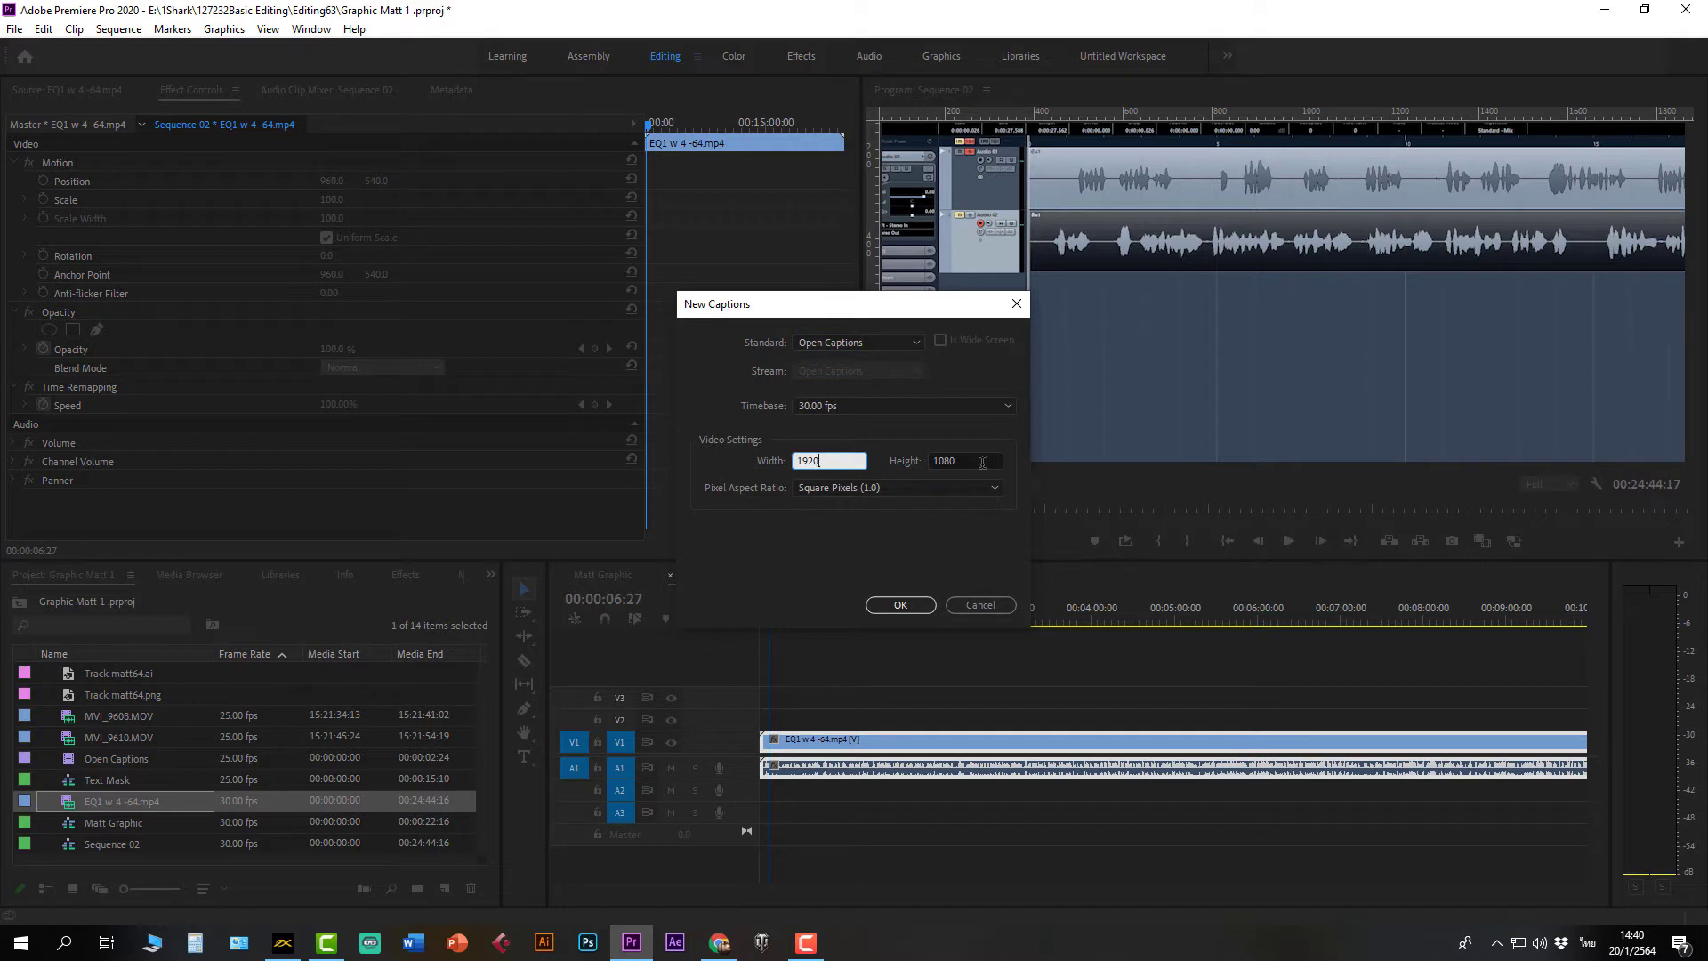
click(982, 461)
click(899, 607)
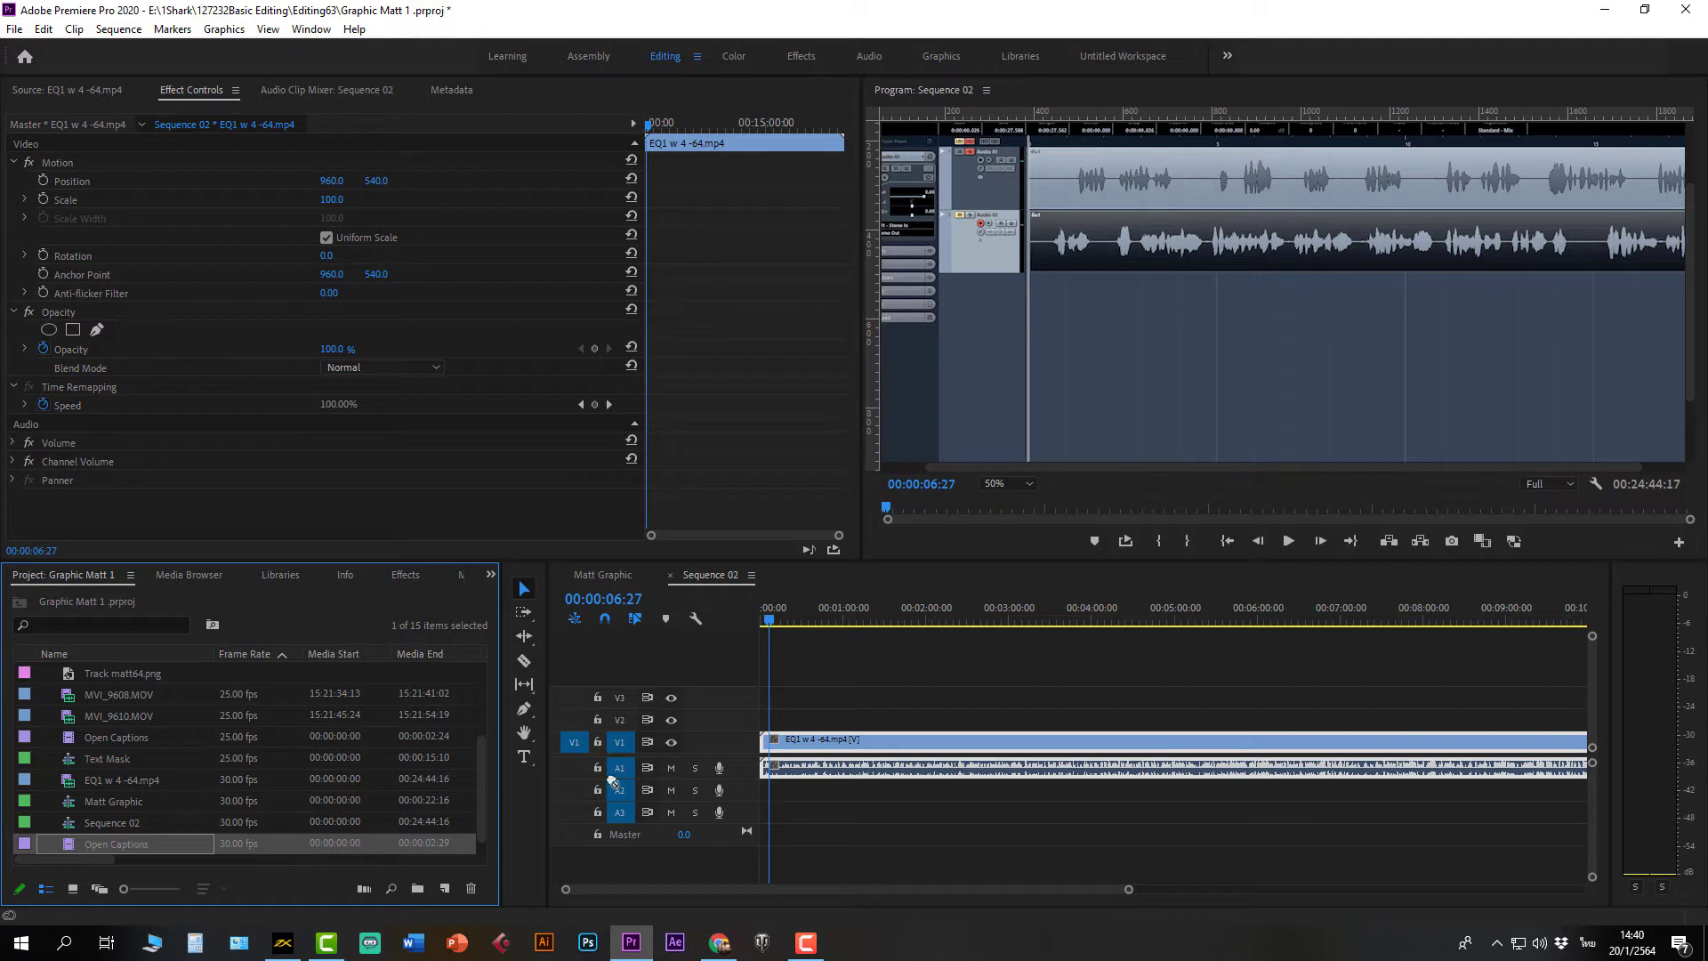
Step: Place the new Open Captions item on V2 at 00:00:06:27 and play through it
drag(612, 780, 770, 713)
key(space)
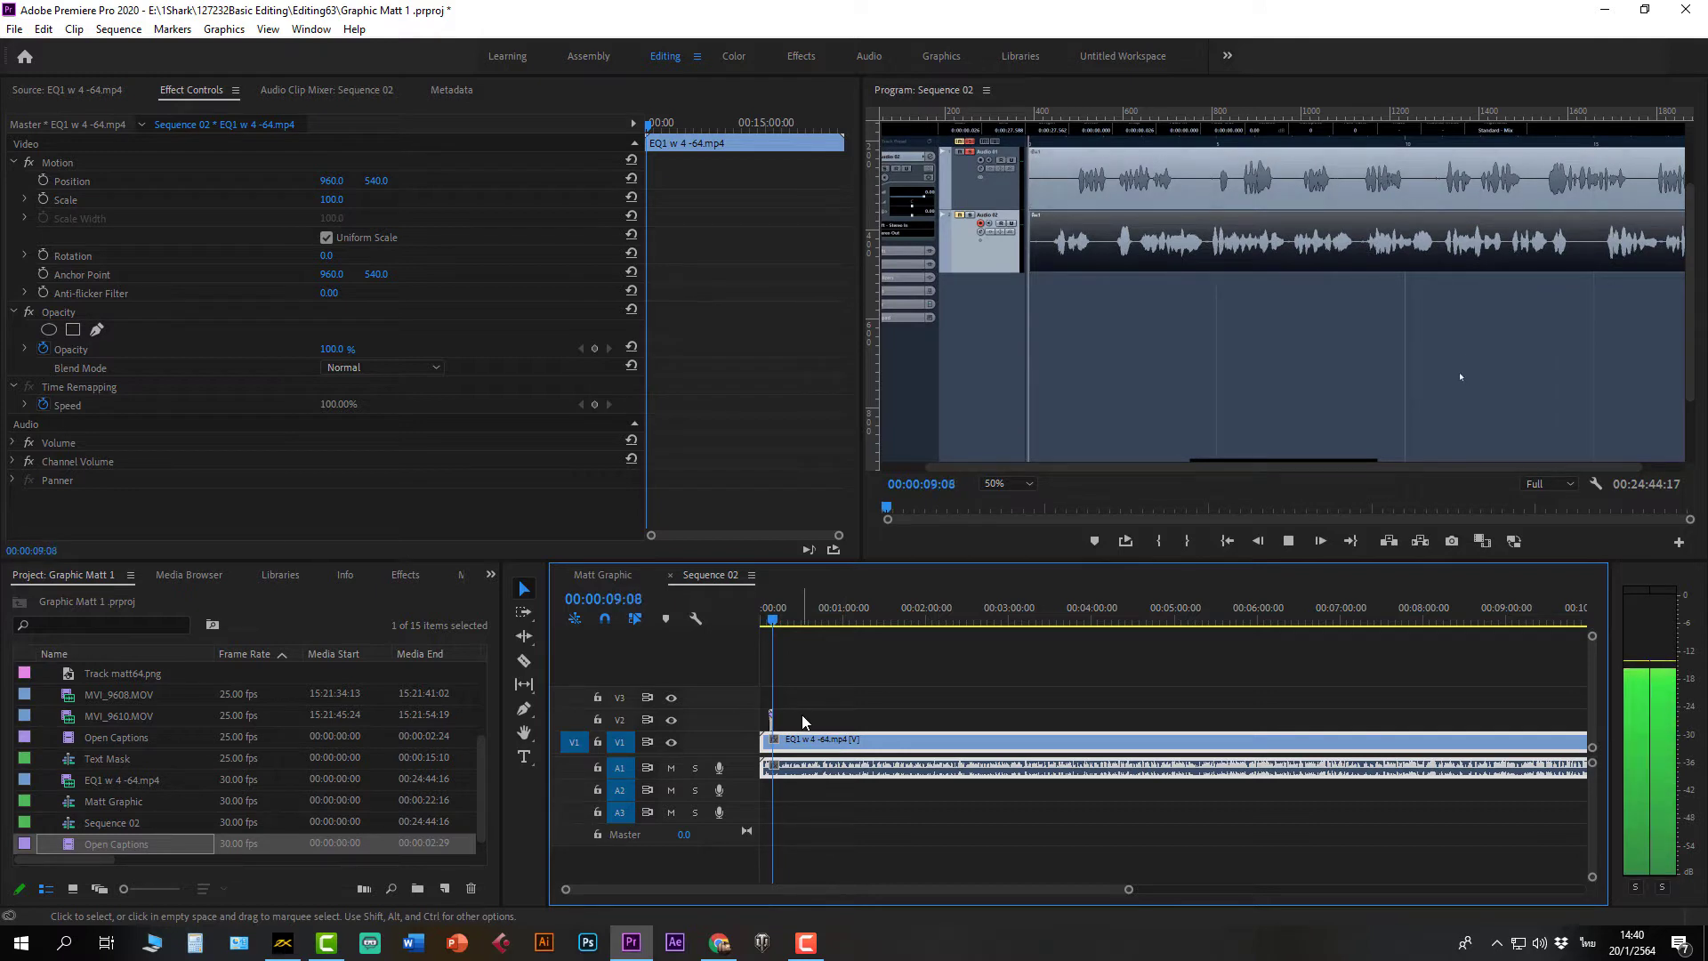
key(space)
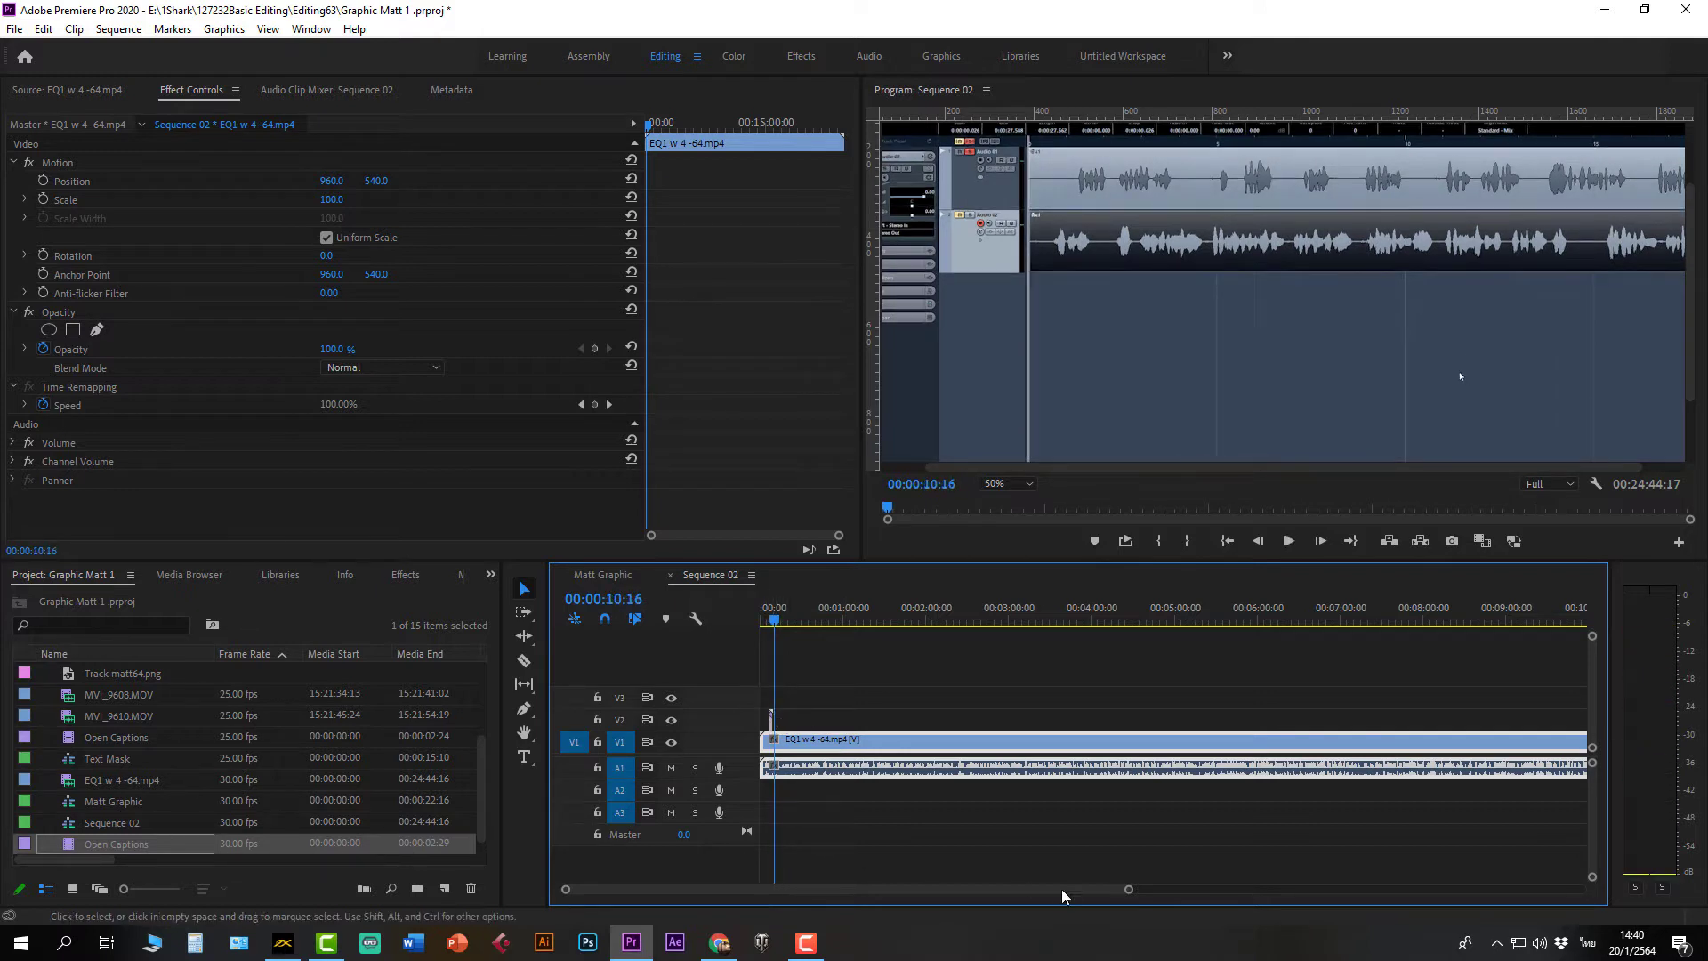
Step: Lengthen the Open Captions clip on V2 so it spans from the sequence start to about 9 seconds
key(equal)
key(equal)
key(equal)
key(equal)
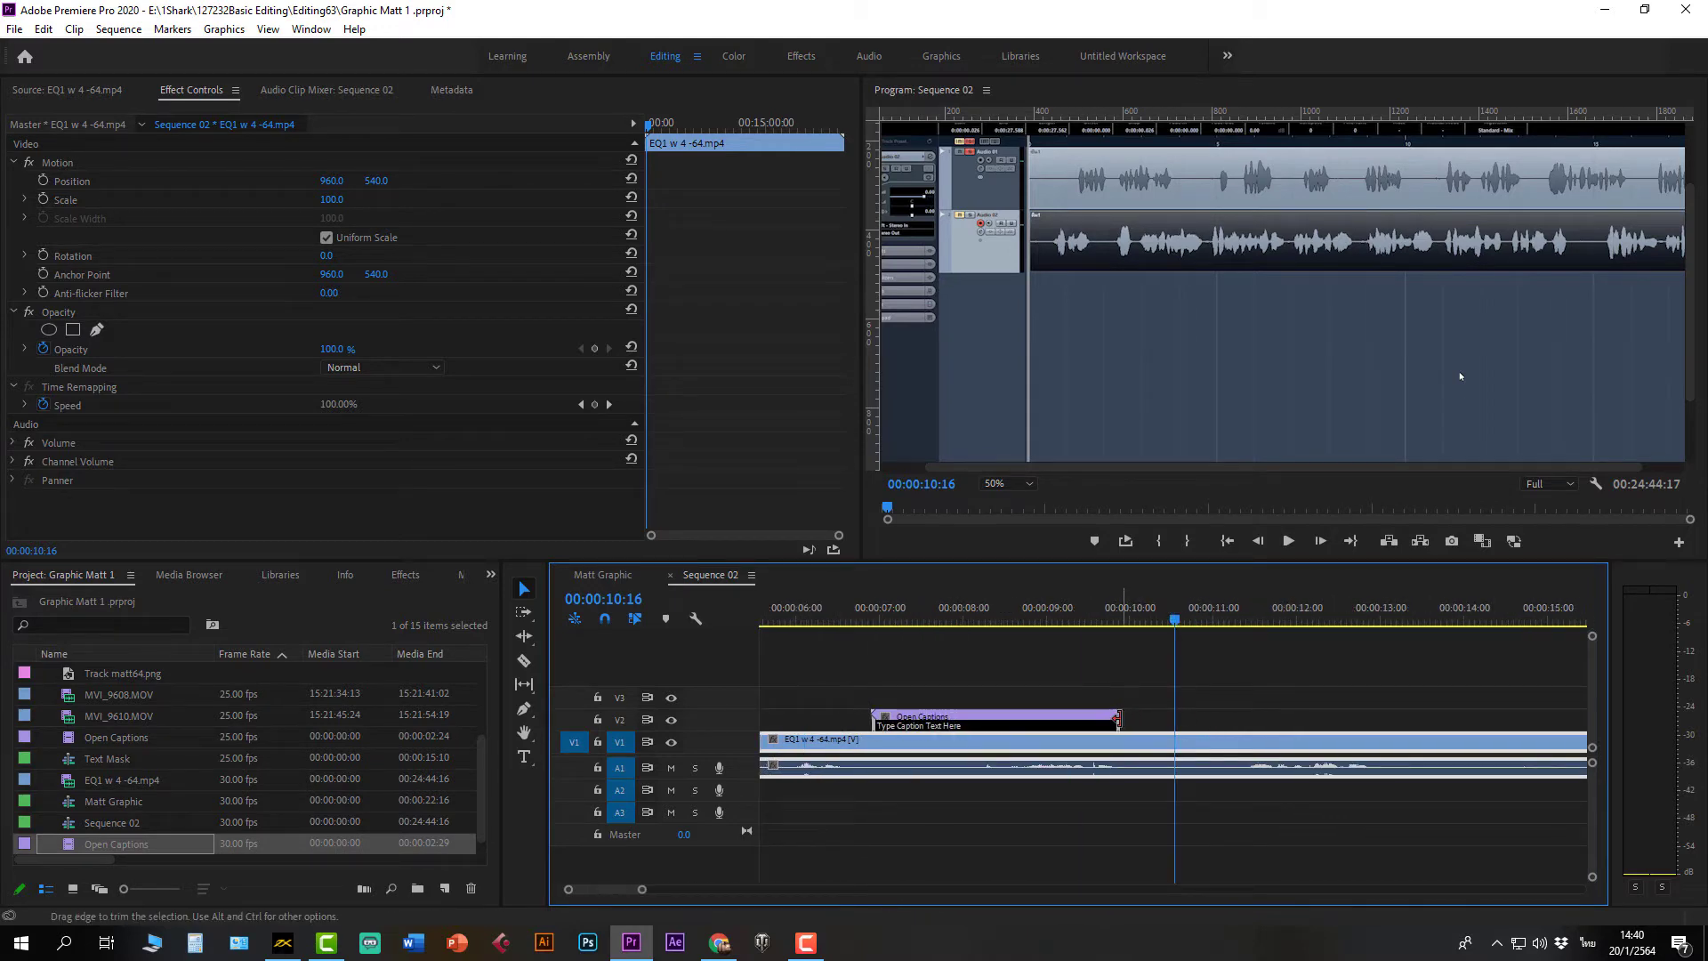
drag(1118, 719, 1484, 719)
drag(644, 890, 789, 905)
drag(876, 720, 812, 729)
Step: Open the V2 Open Captions clip for caption editing and extend its end to about 45 seconds
click(765, 616)
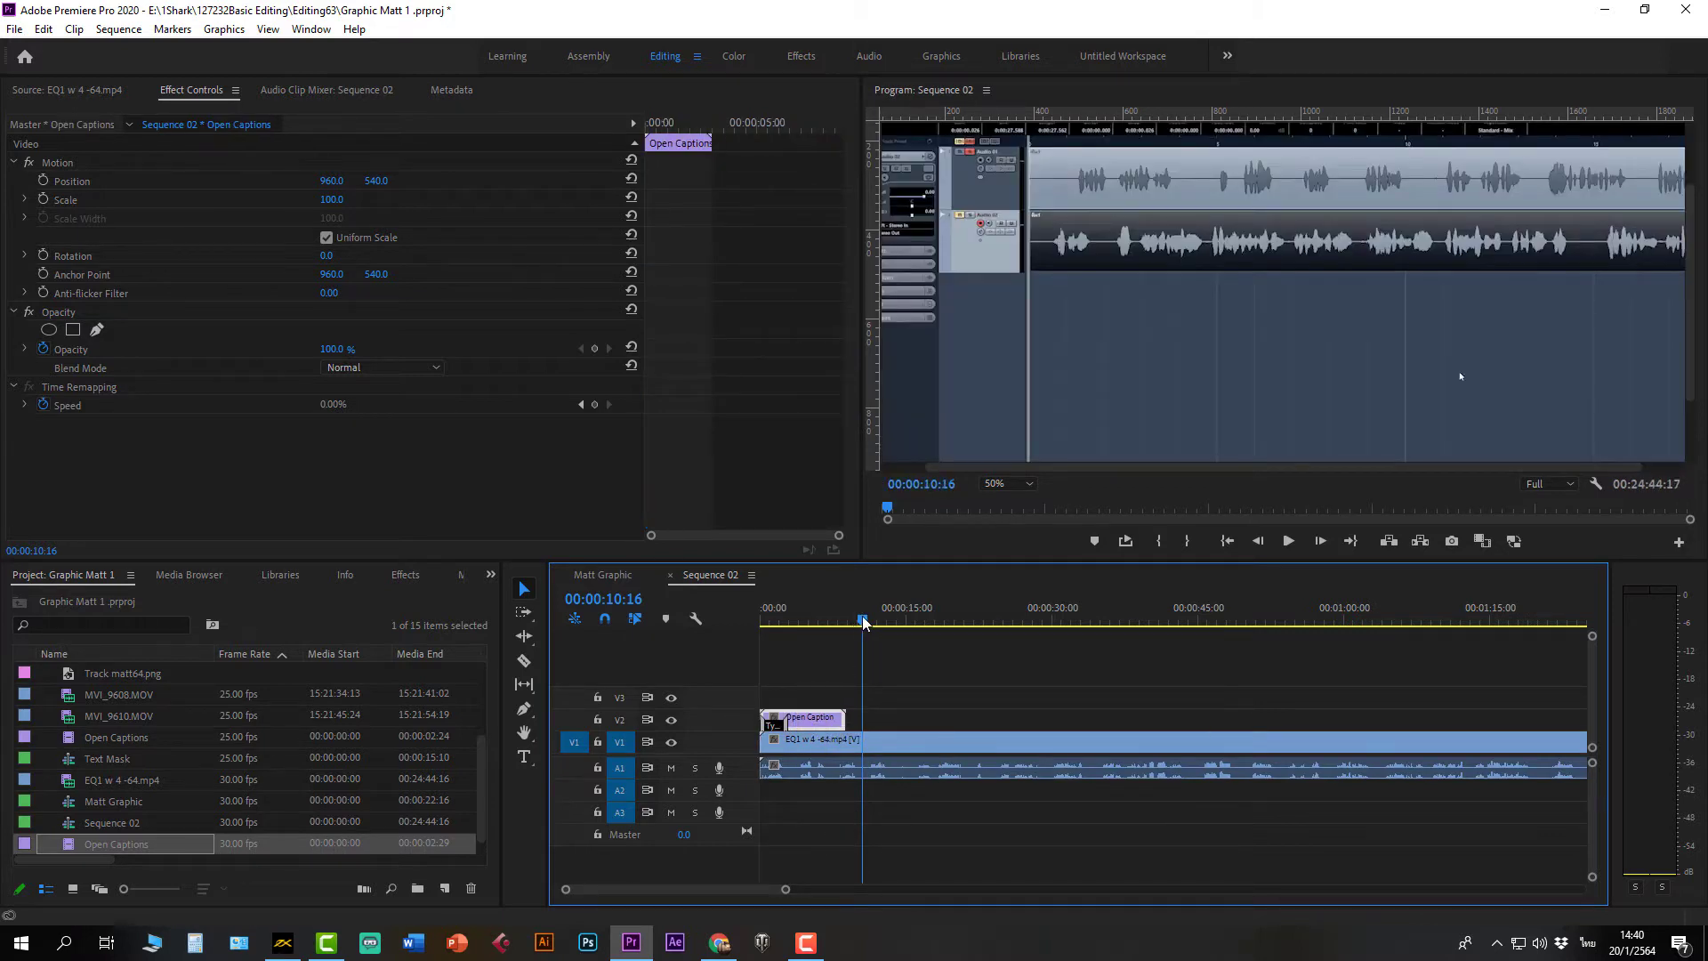
double_click(781, 725)
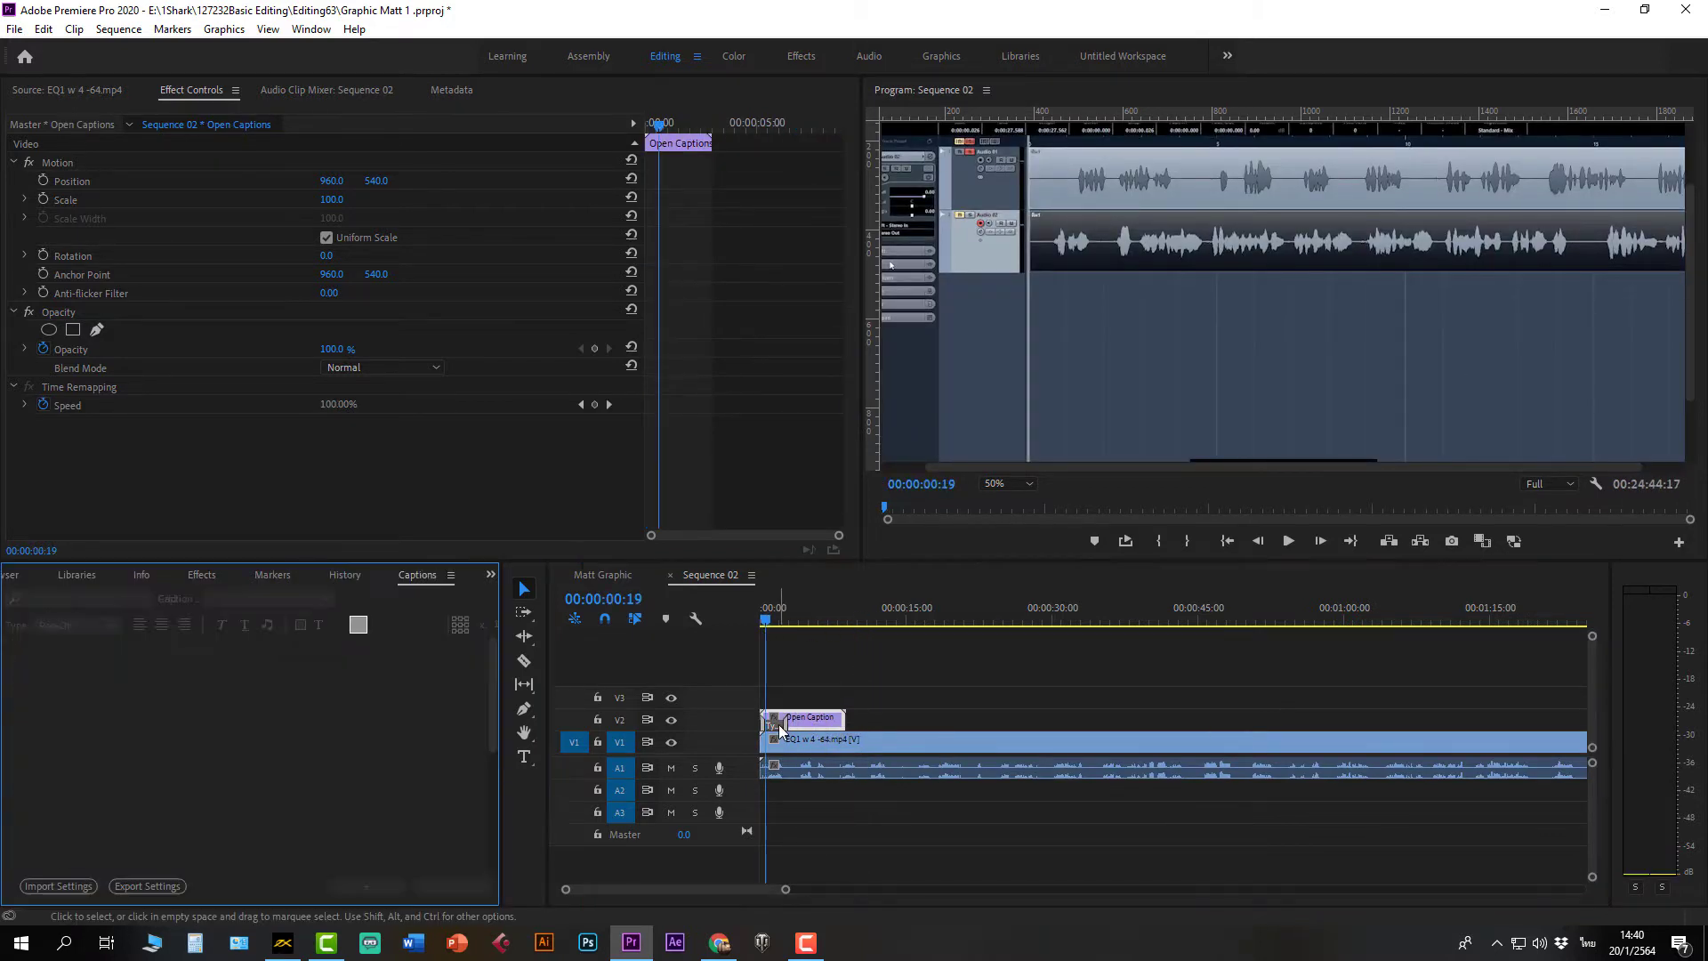
click(846, 719)
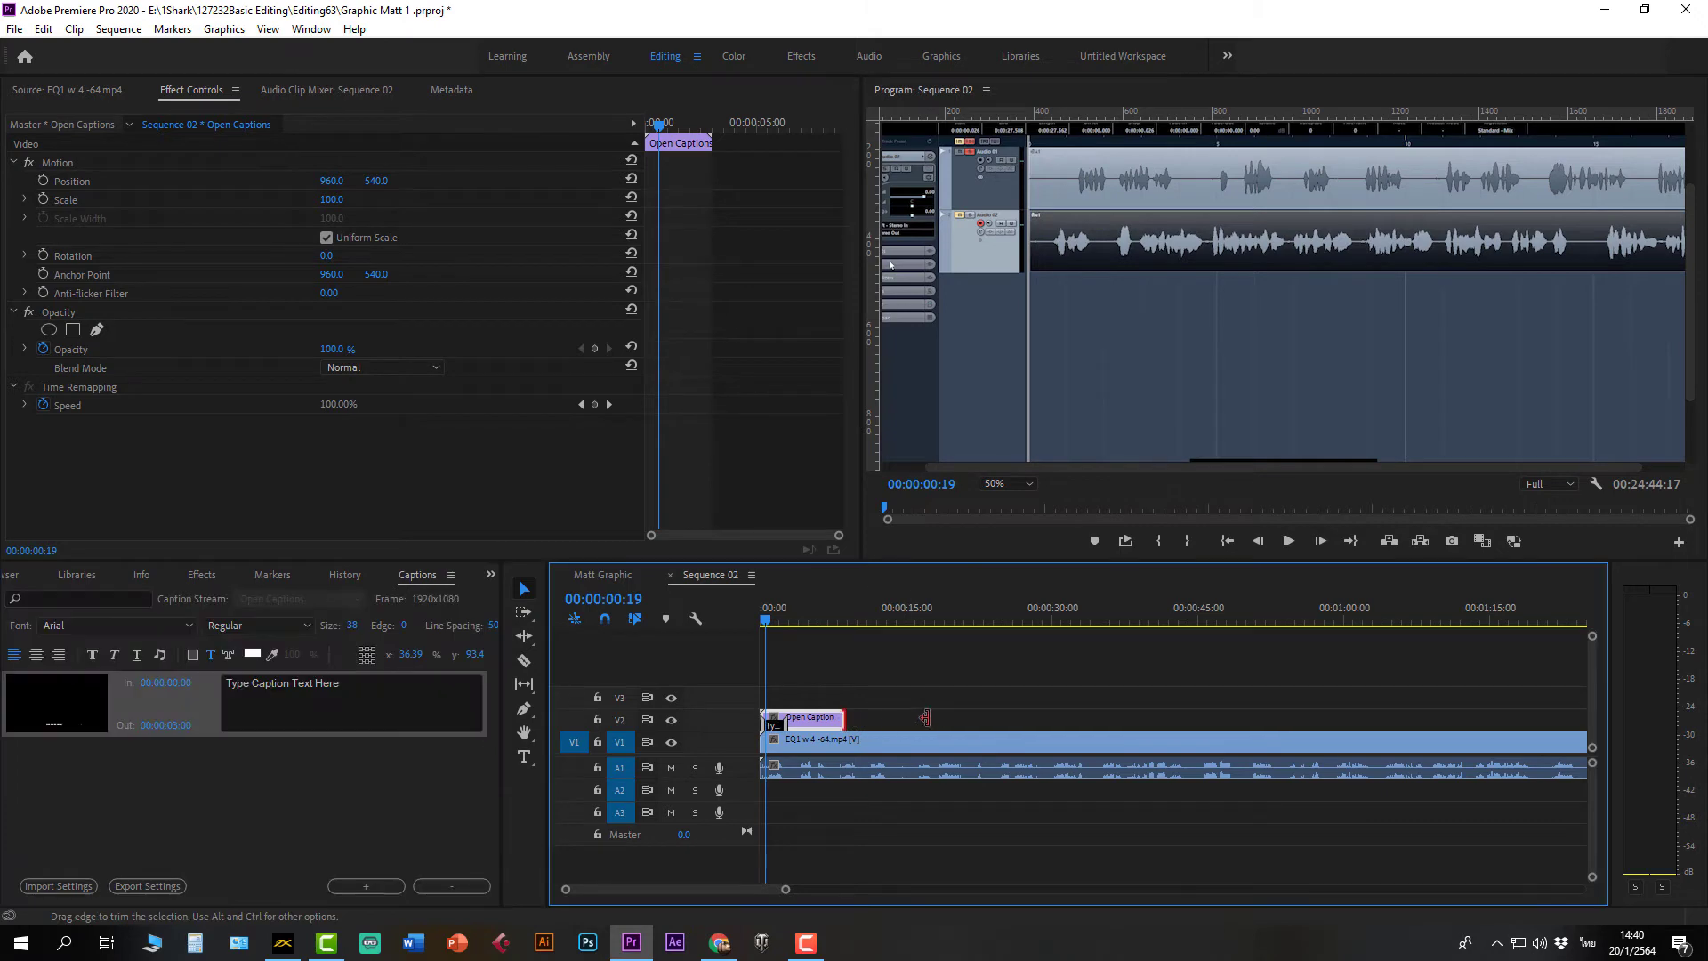
drag(878, 719, 1203, 719)
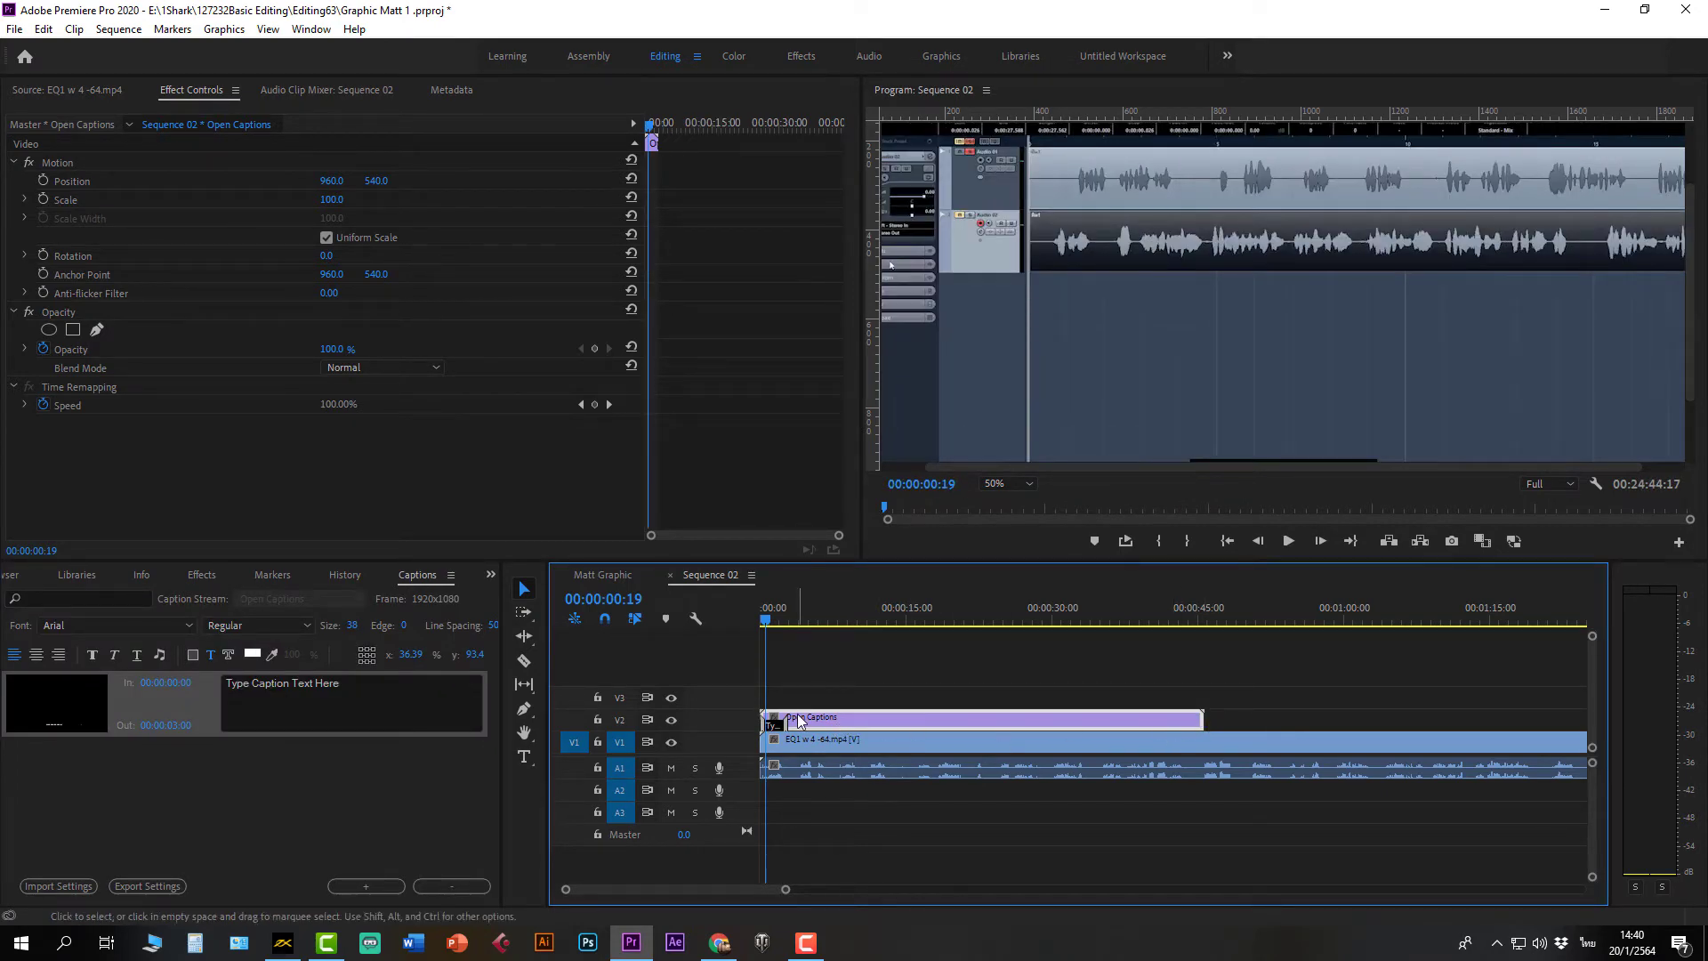
Step: Set the caption block's out point to 00:00:05:19 and shorten the Open Captions clip to end at about 33 seconds
drag(790, 724, 980, 725)
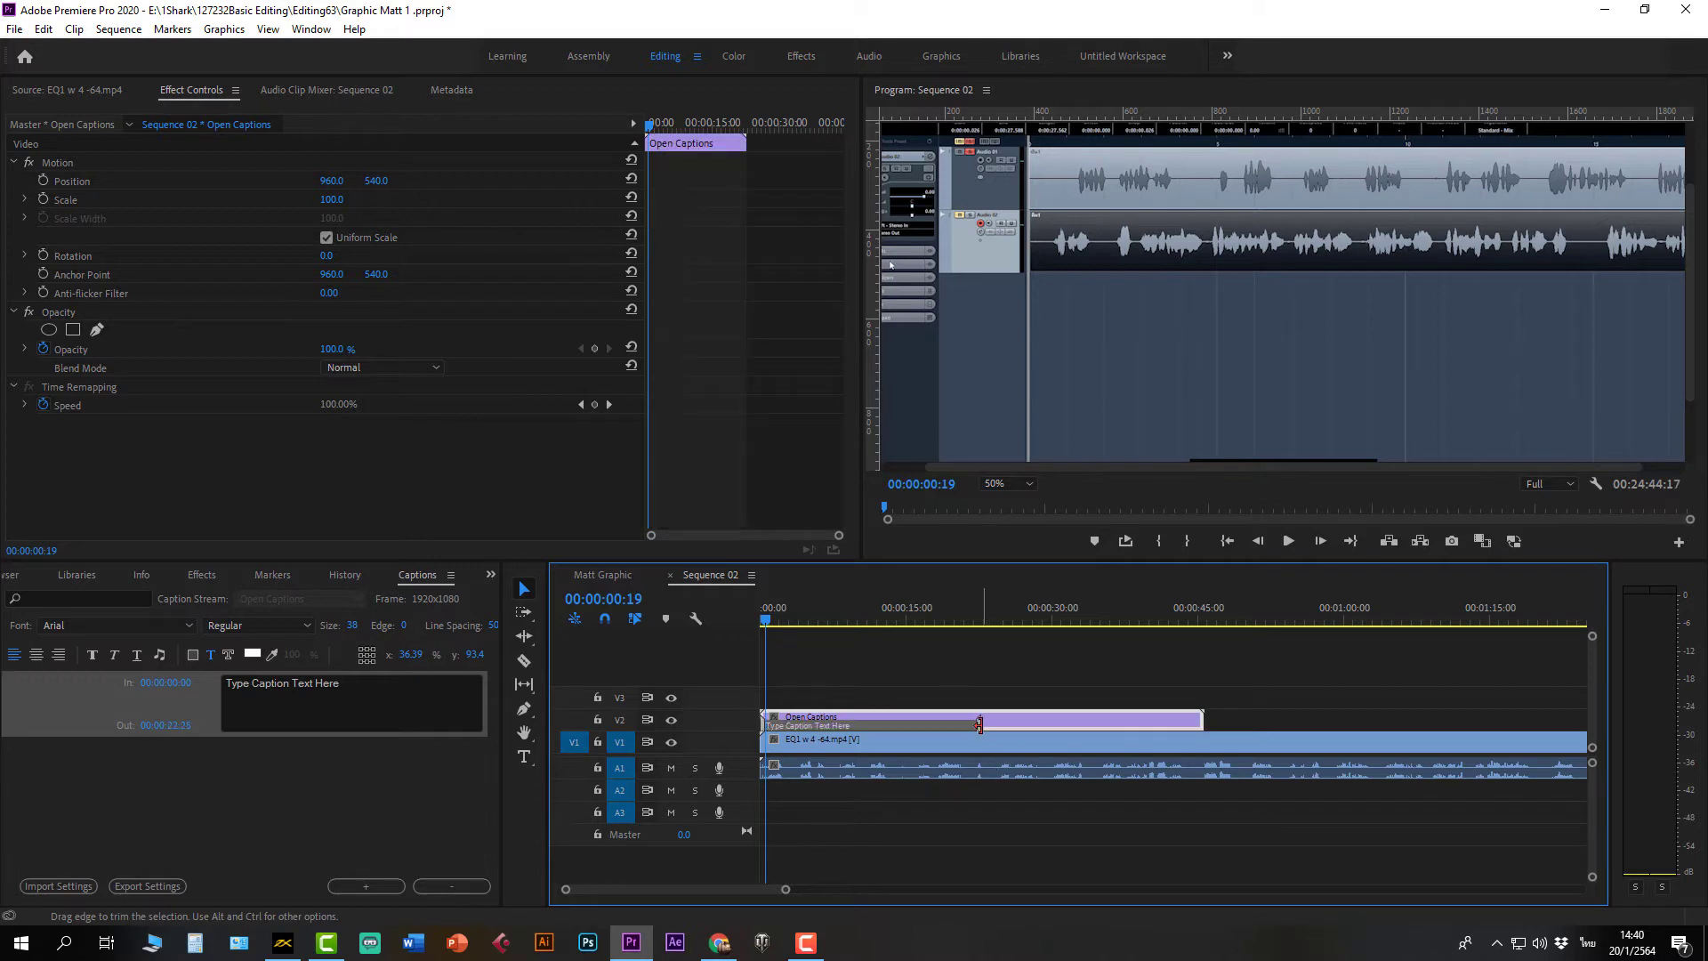
click(976, 724)
drag(810, 732, 810, 727)
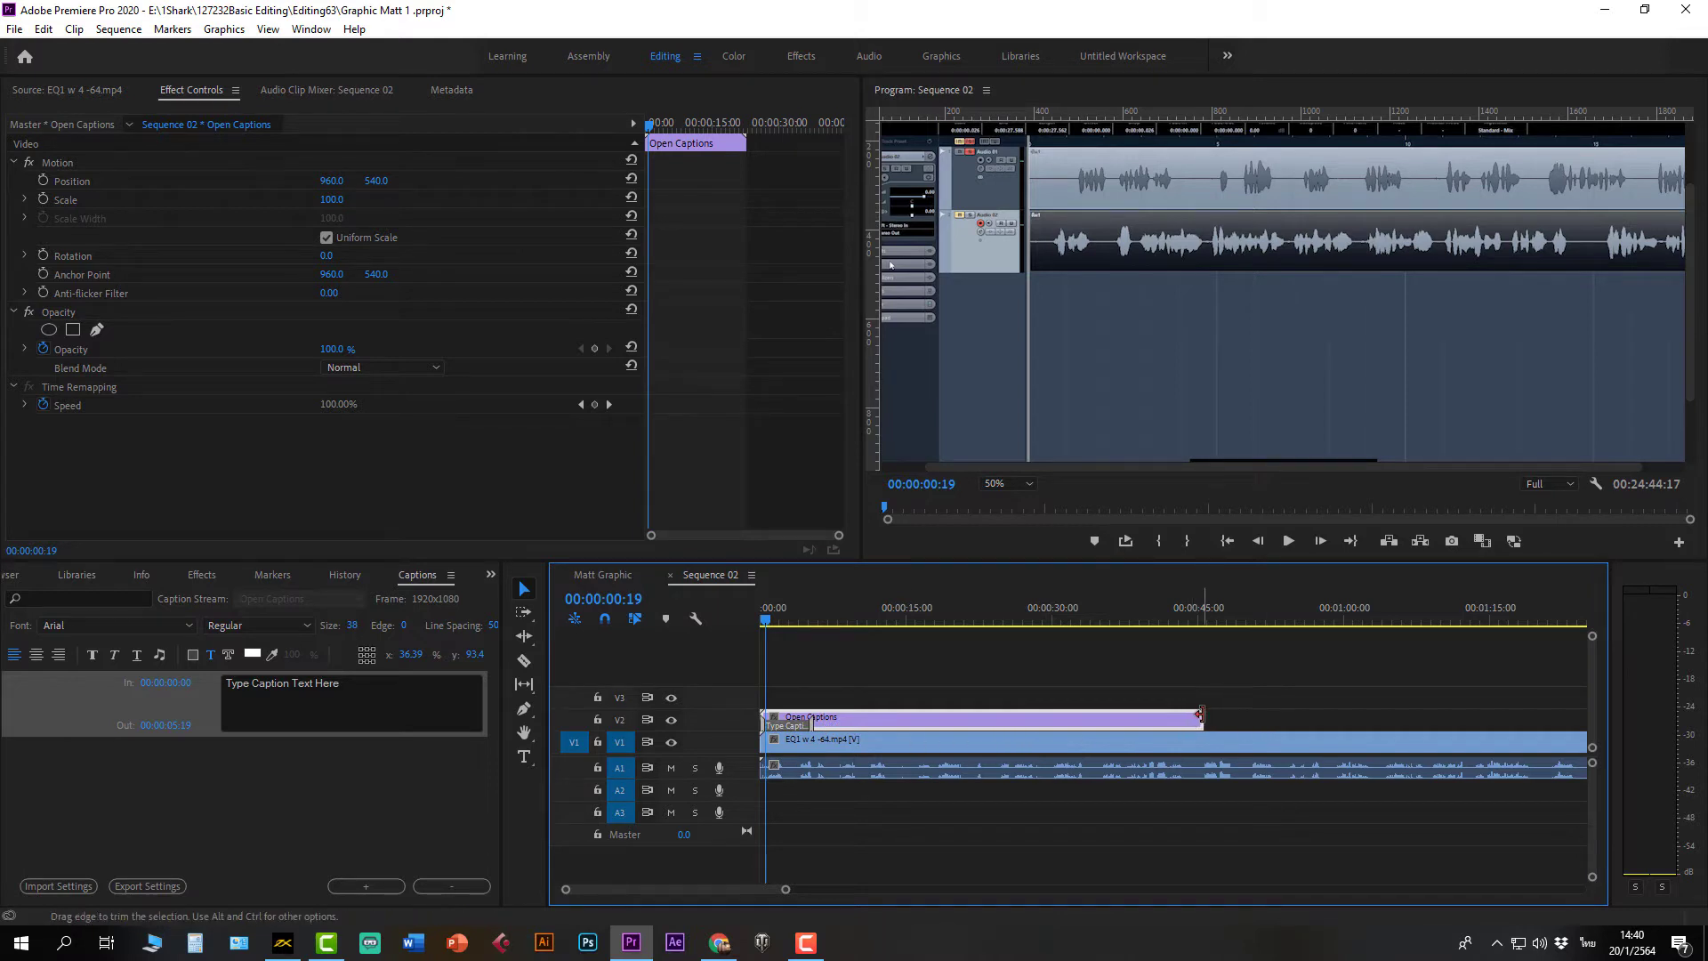
drag(1194, 719, 1087, 725)
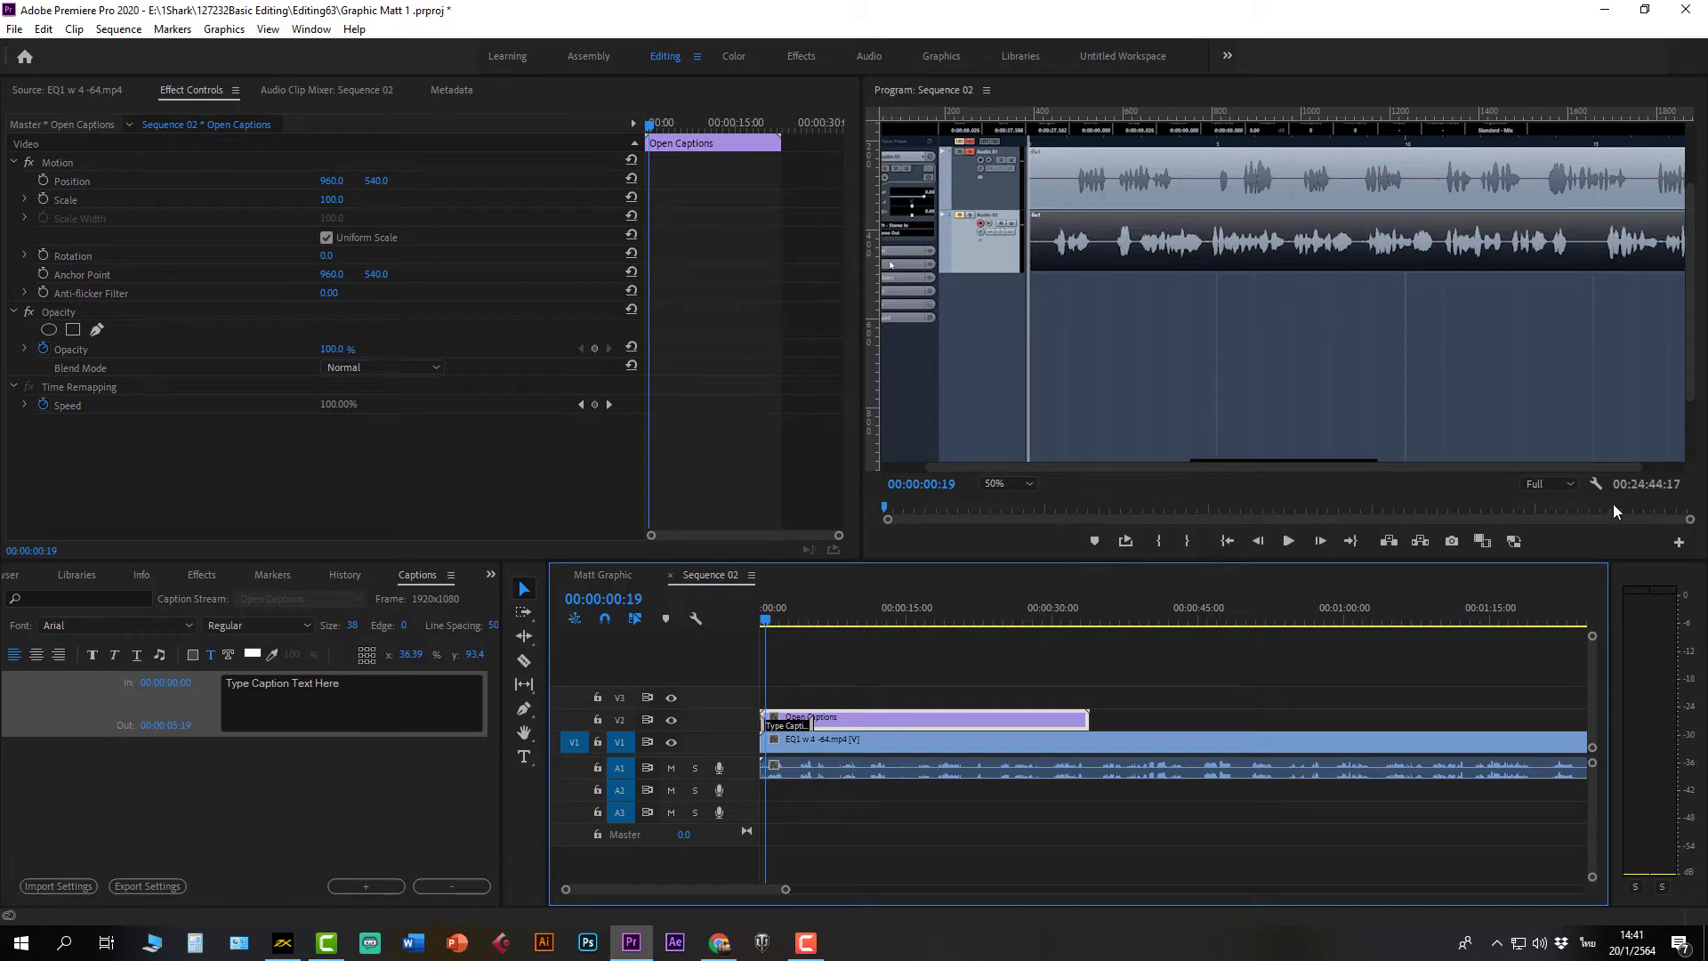
Step: Enable the closed captions display in the program monitor
click(1598, 486)
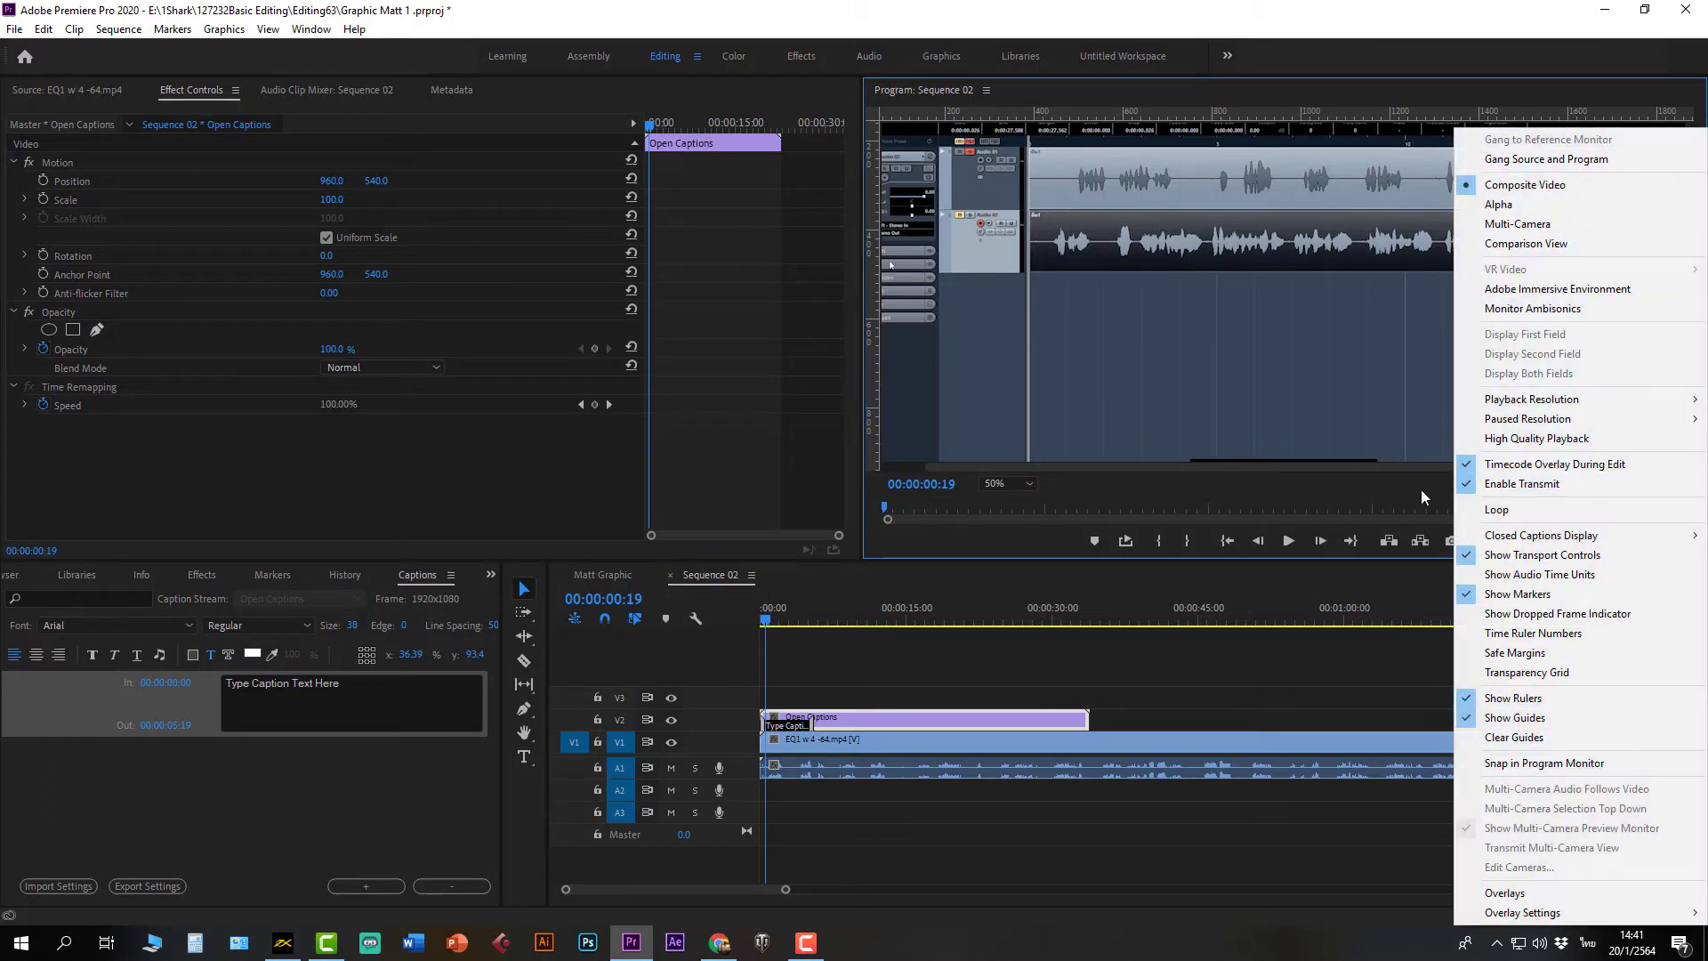
click(1421, 491)
click(1598, 484)
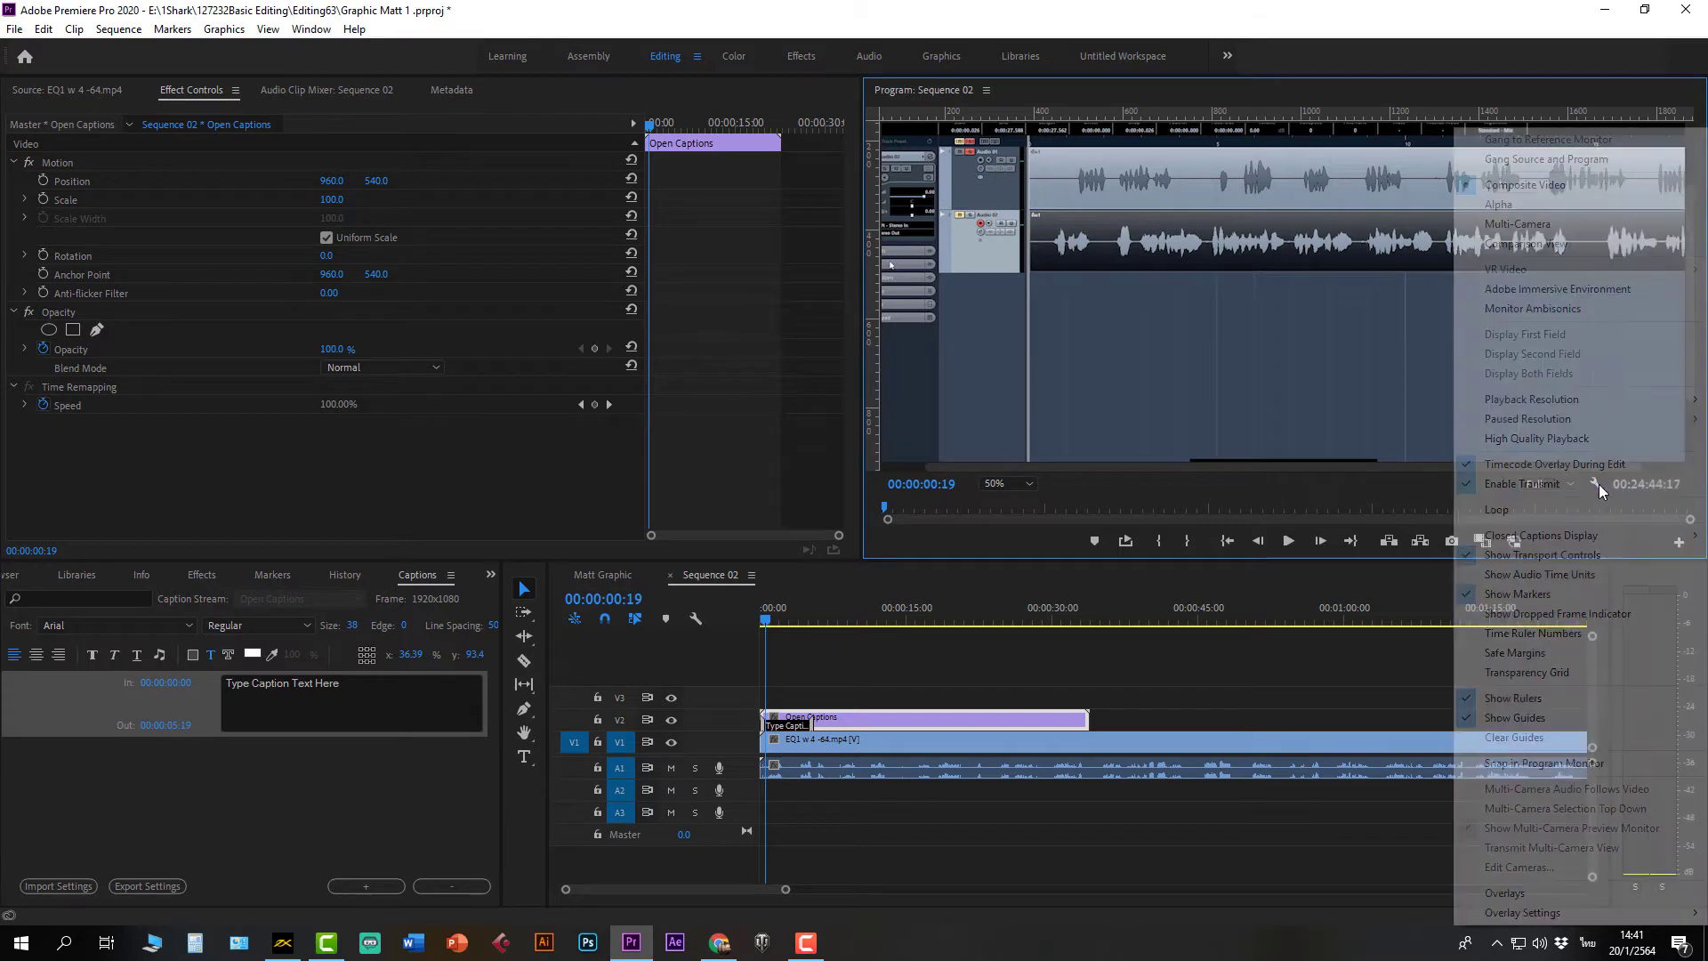
mouse_move(1580, 539)
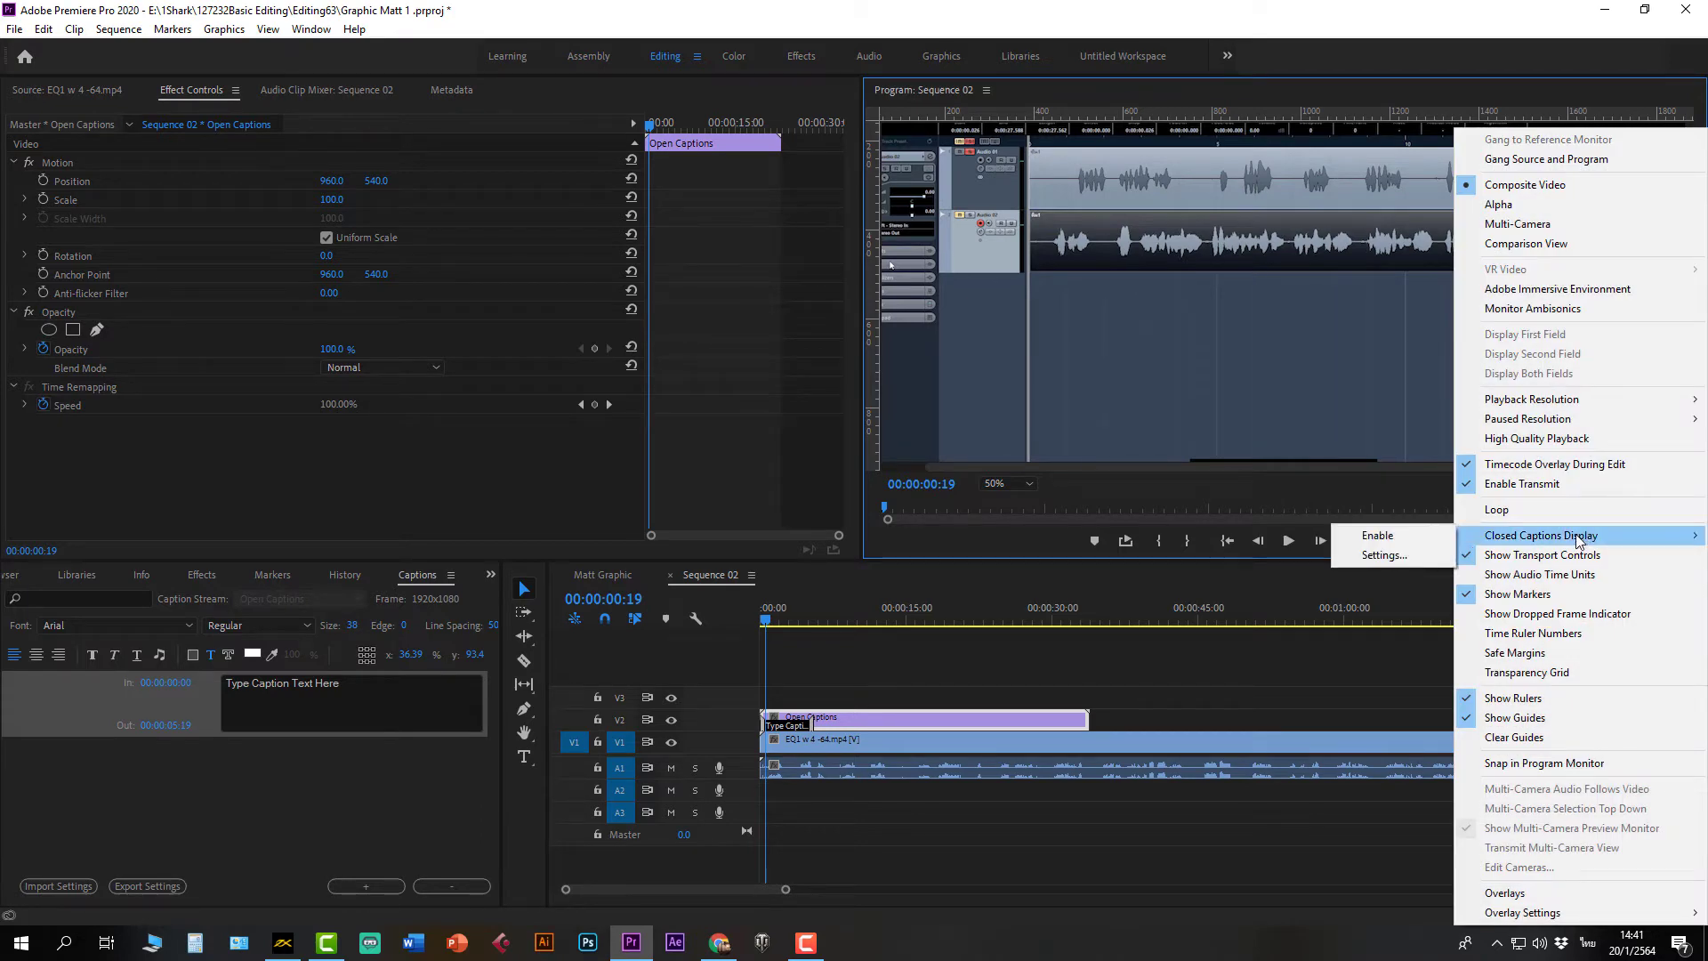
click(1426, 535)
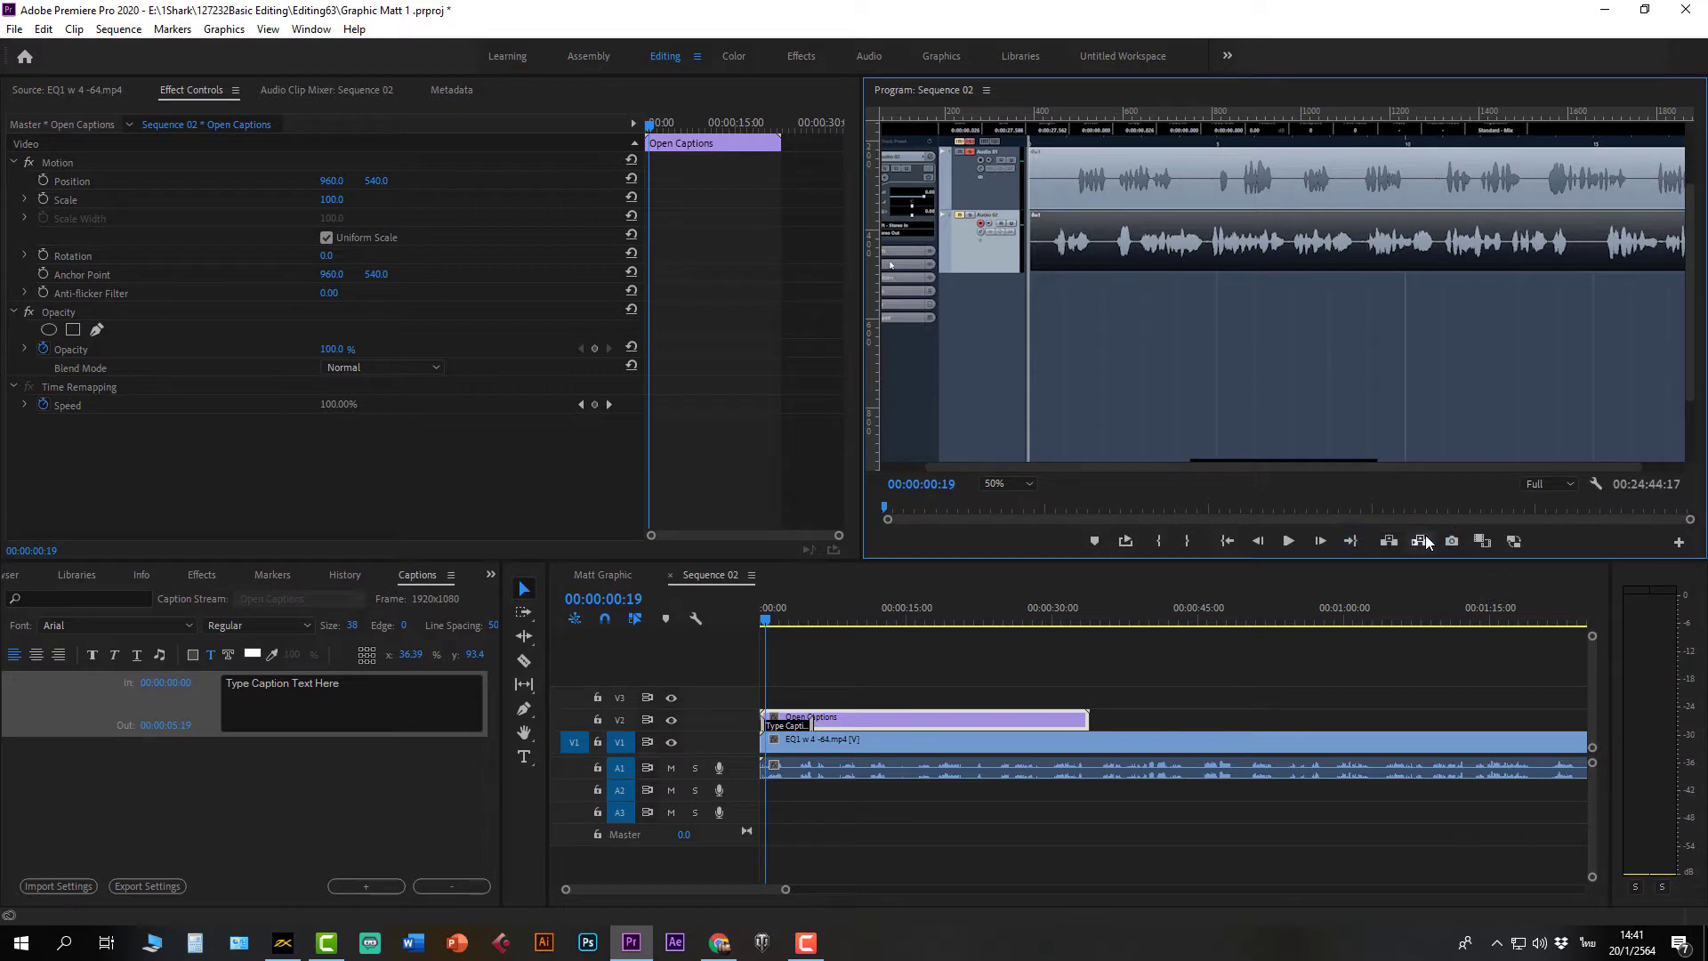
Step: Set both the standard and the stream of the closed captions display to Open Subtitling
click(1598, 486)
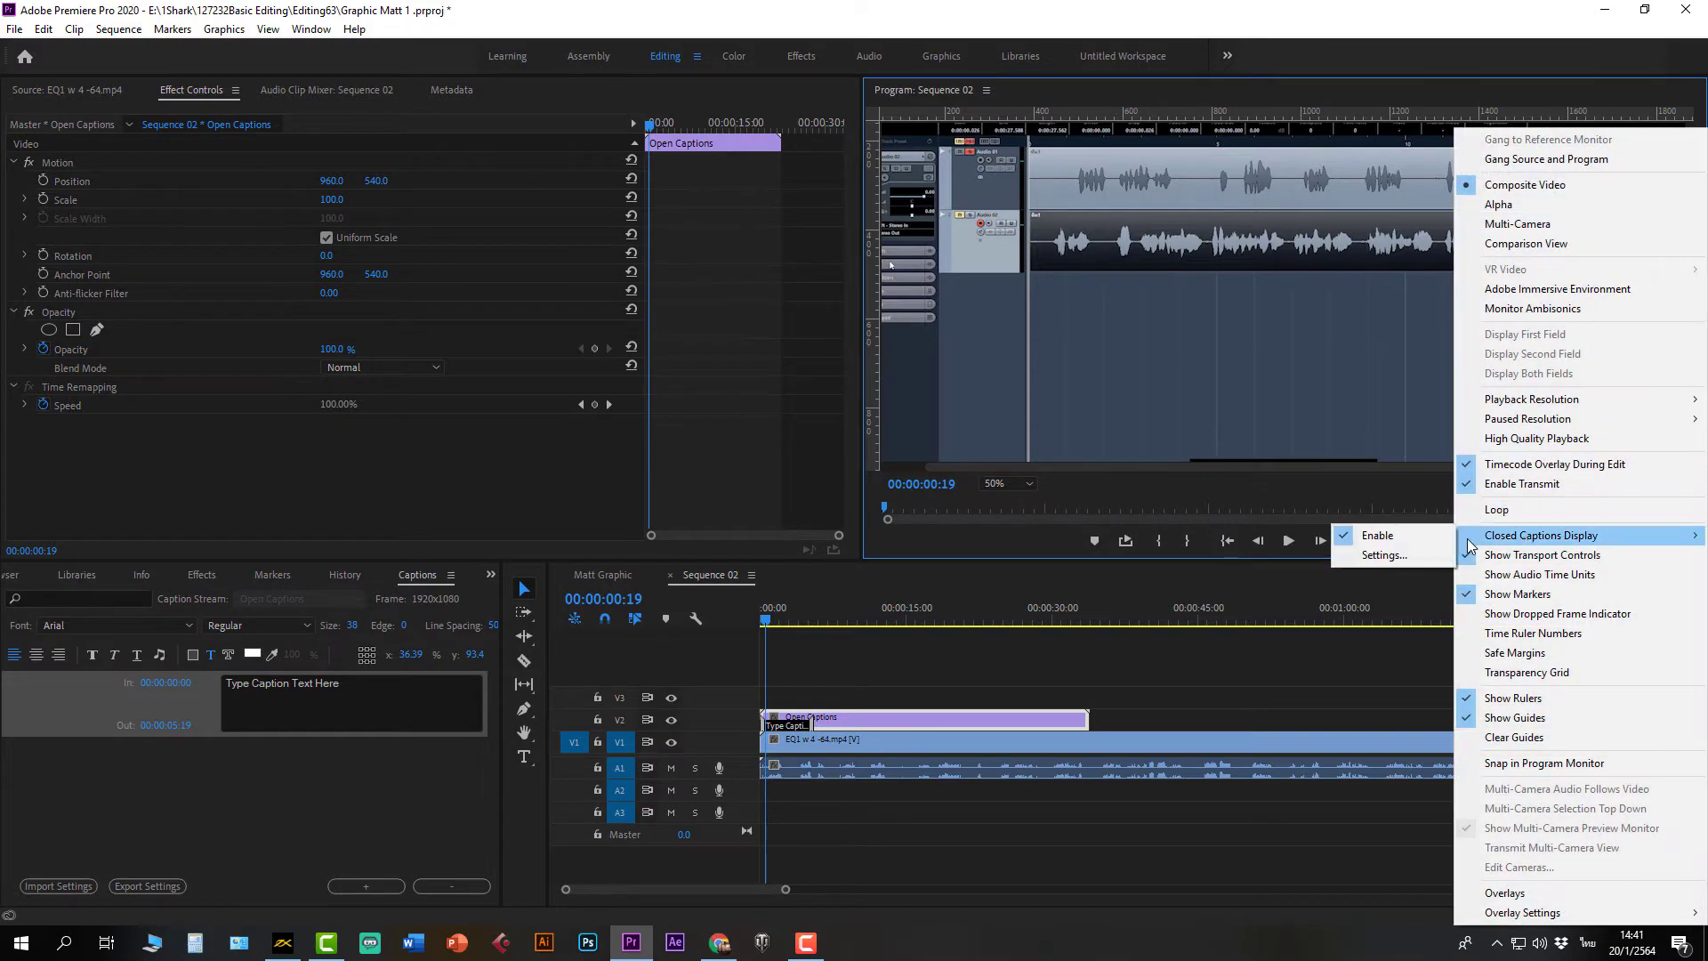
click(1384, 555)
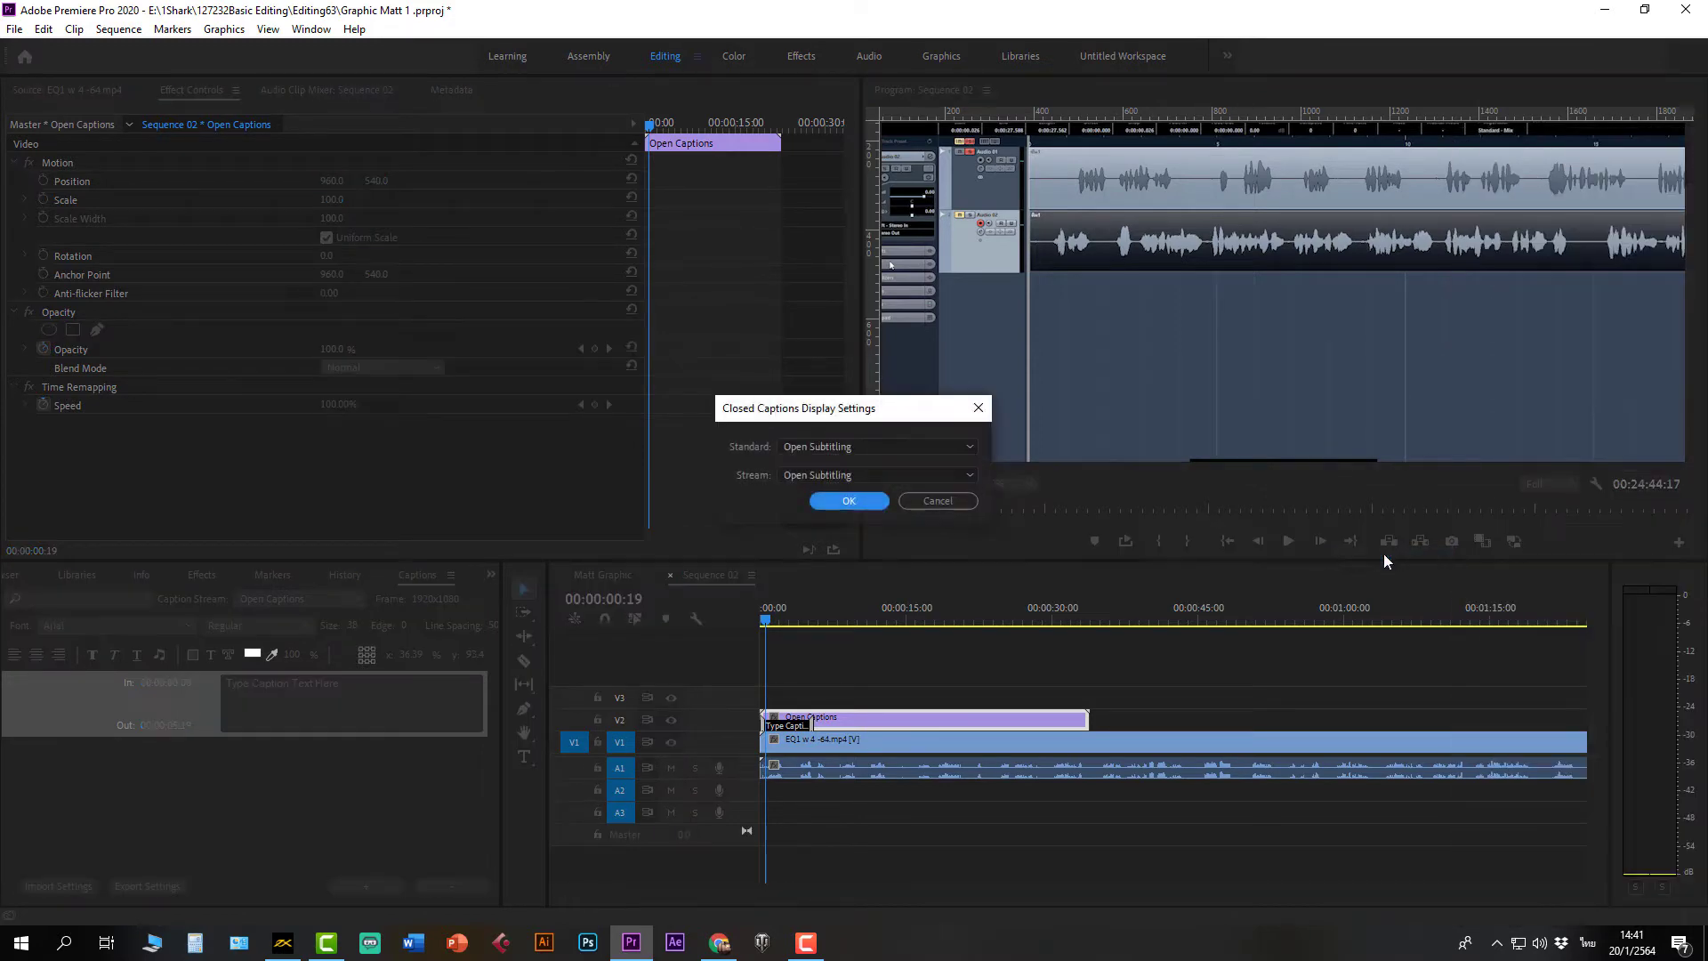
click(845, 447)
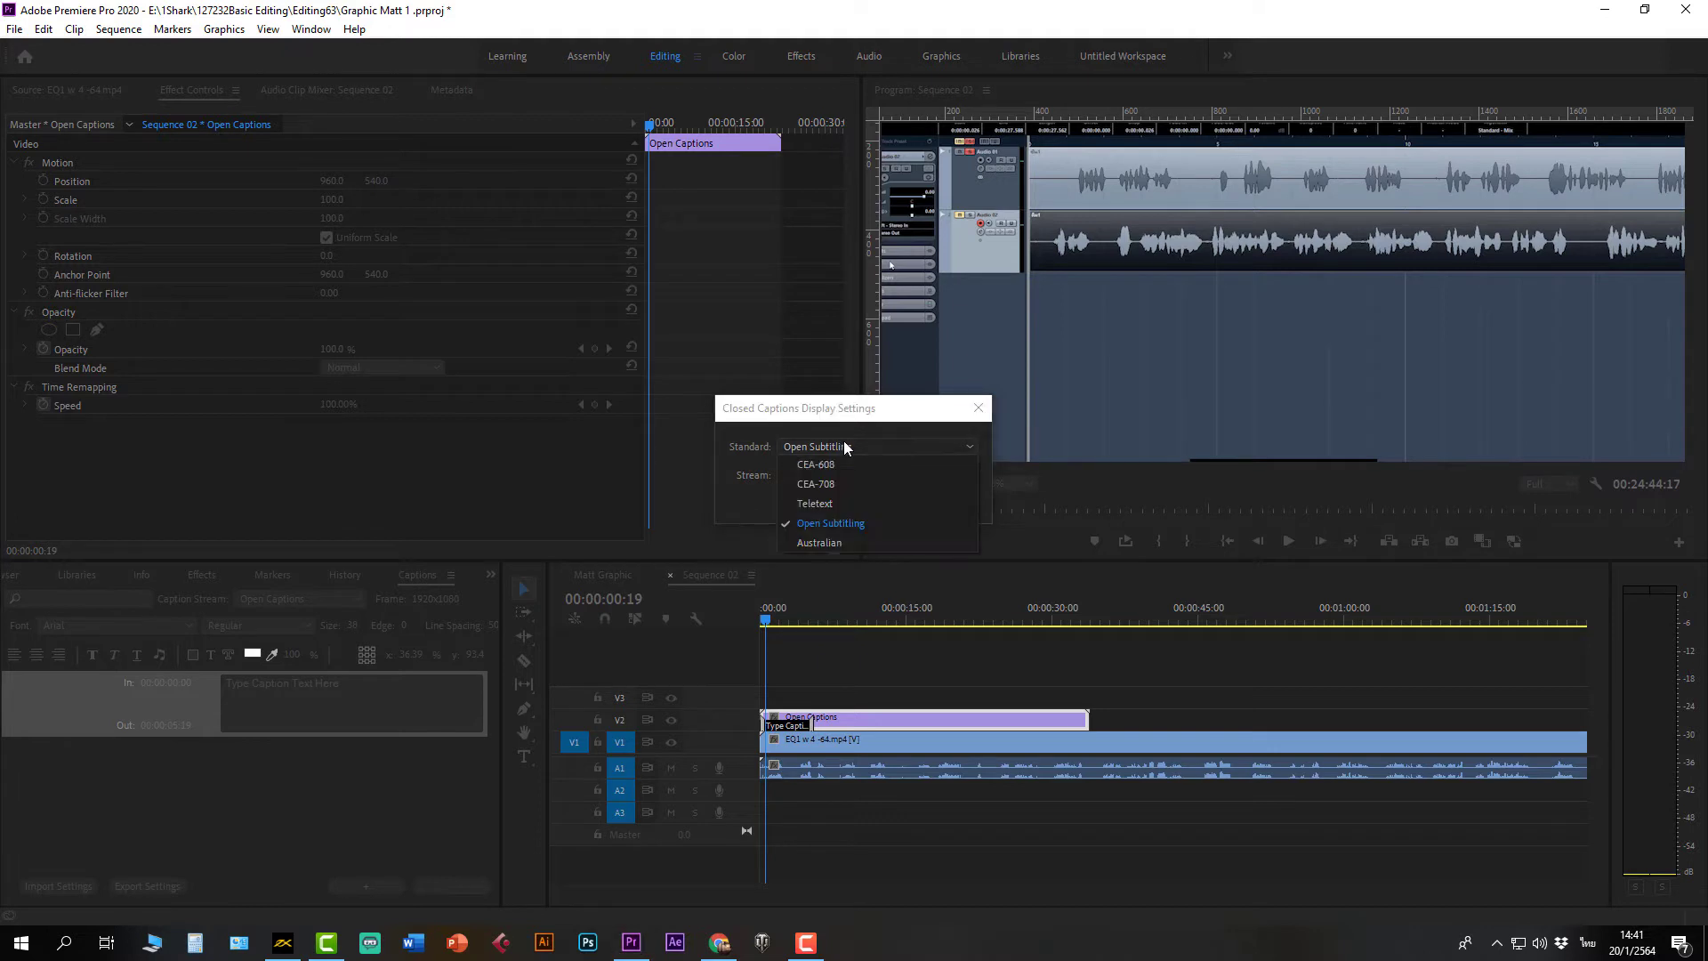
click(860, 525)
click(854, 476)
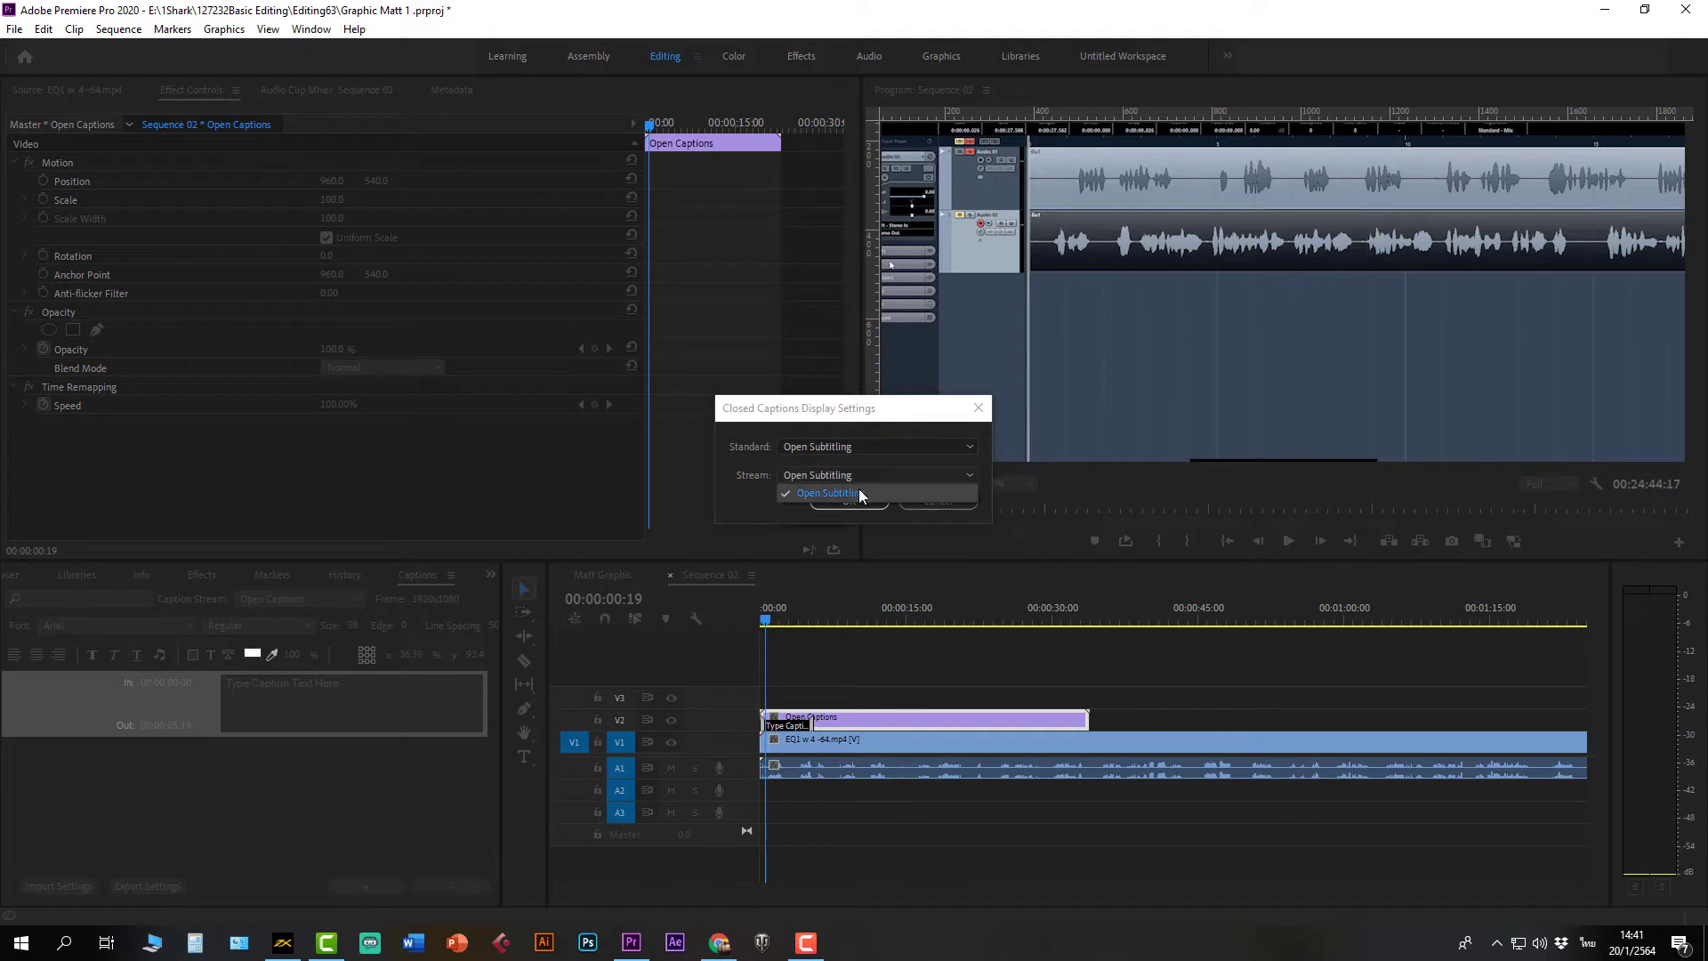
click(859, 494)
click(856, 500)
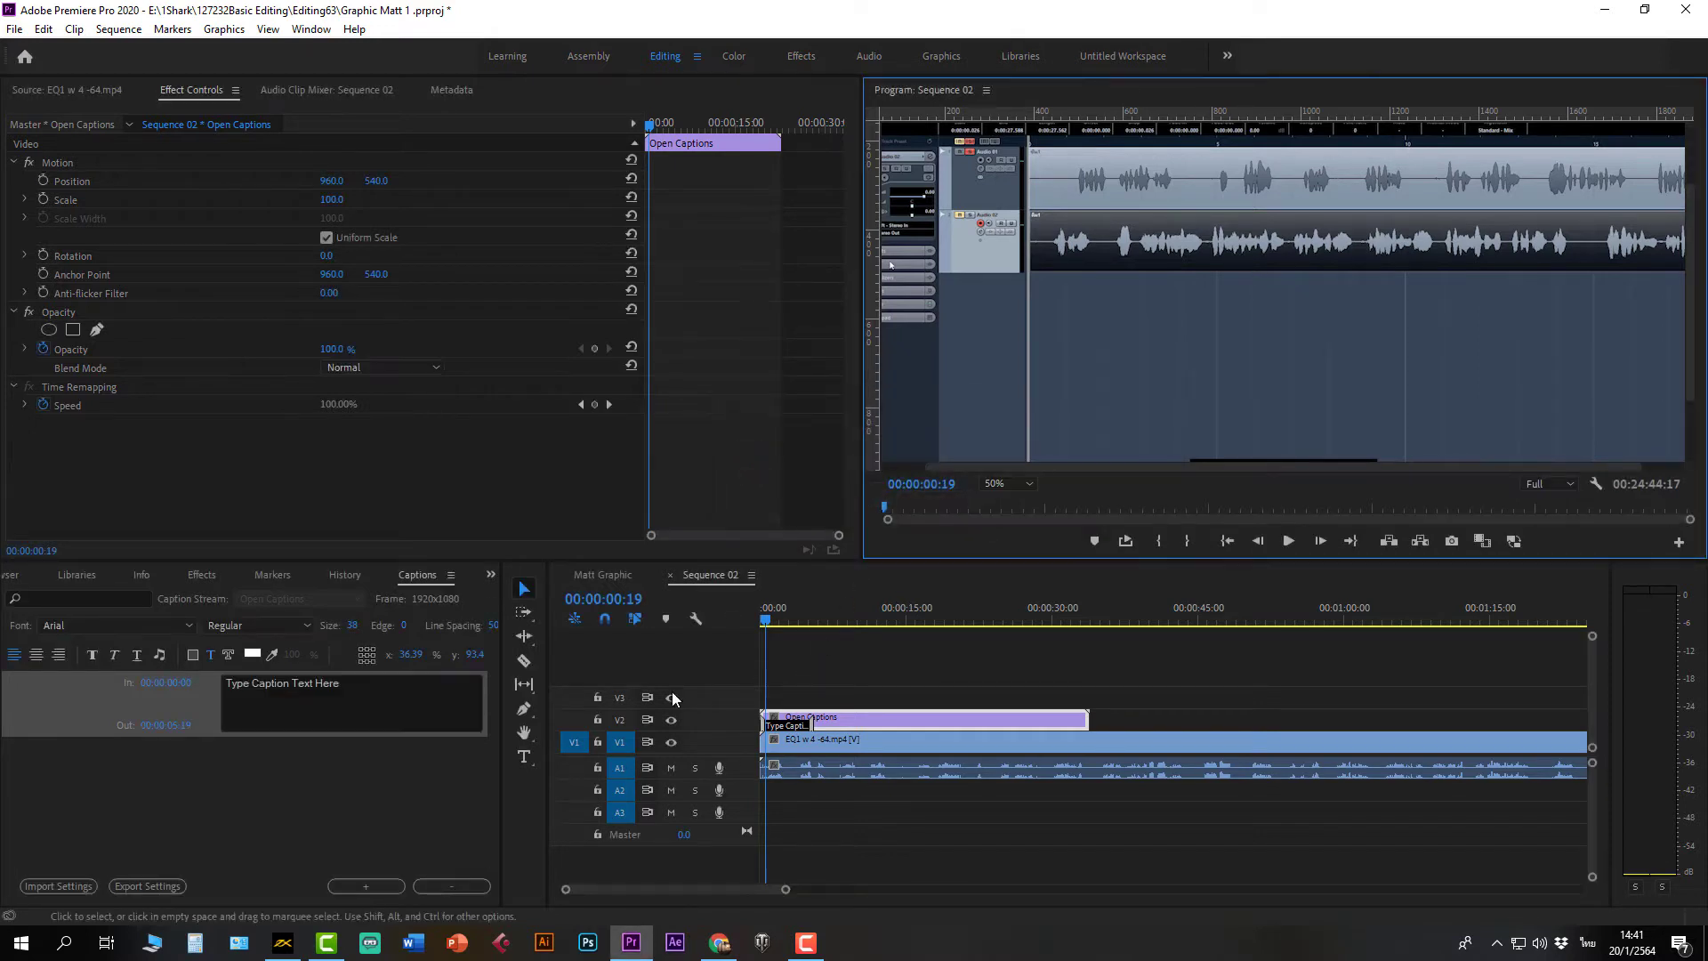
Step: Change the caption's font to TH Niramit AS
click(267, 684)
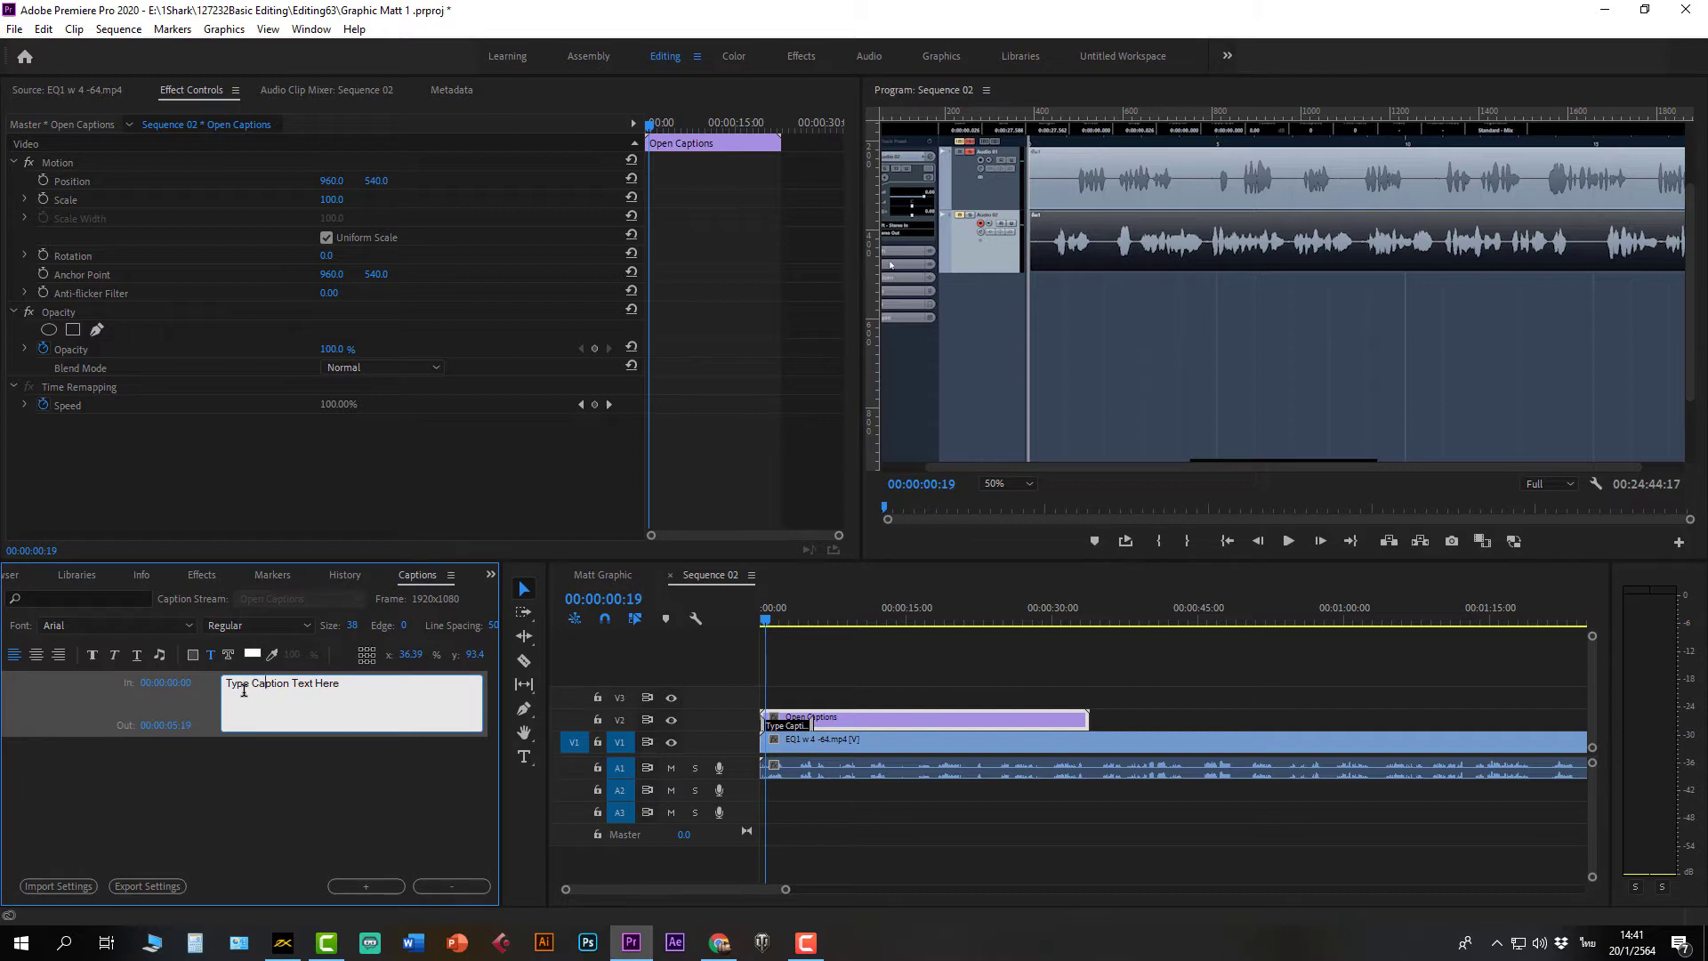
click(125, 624)
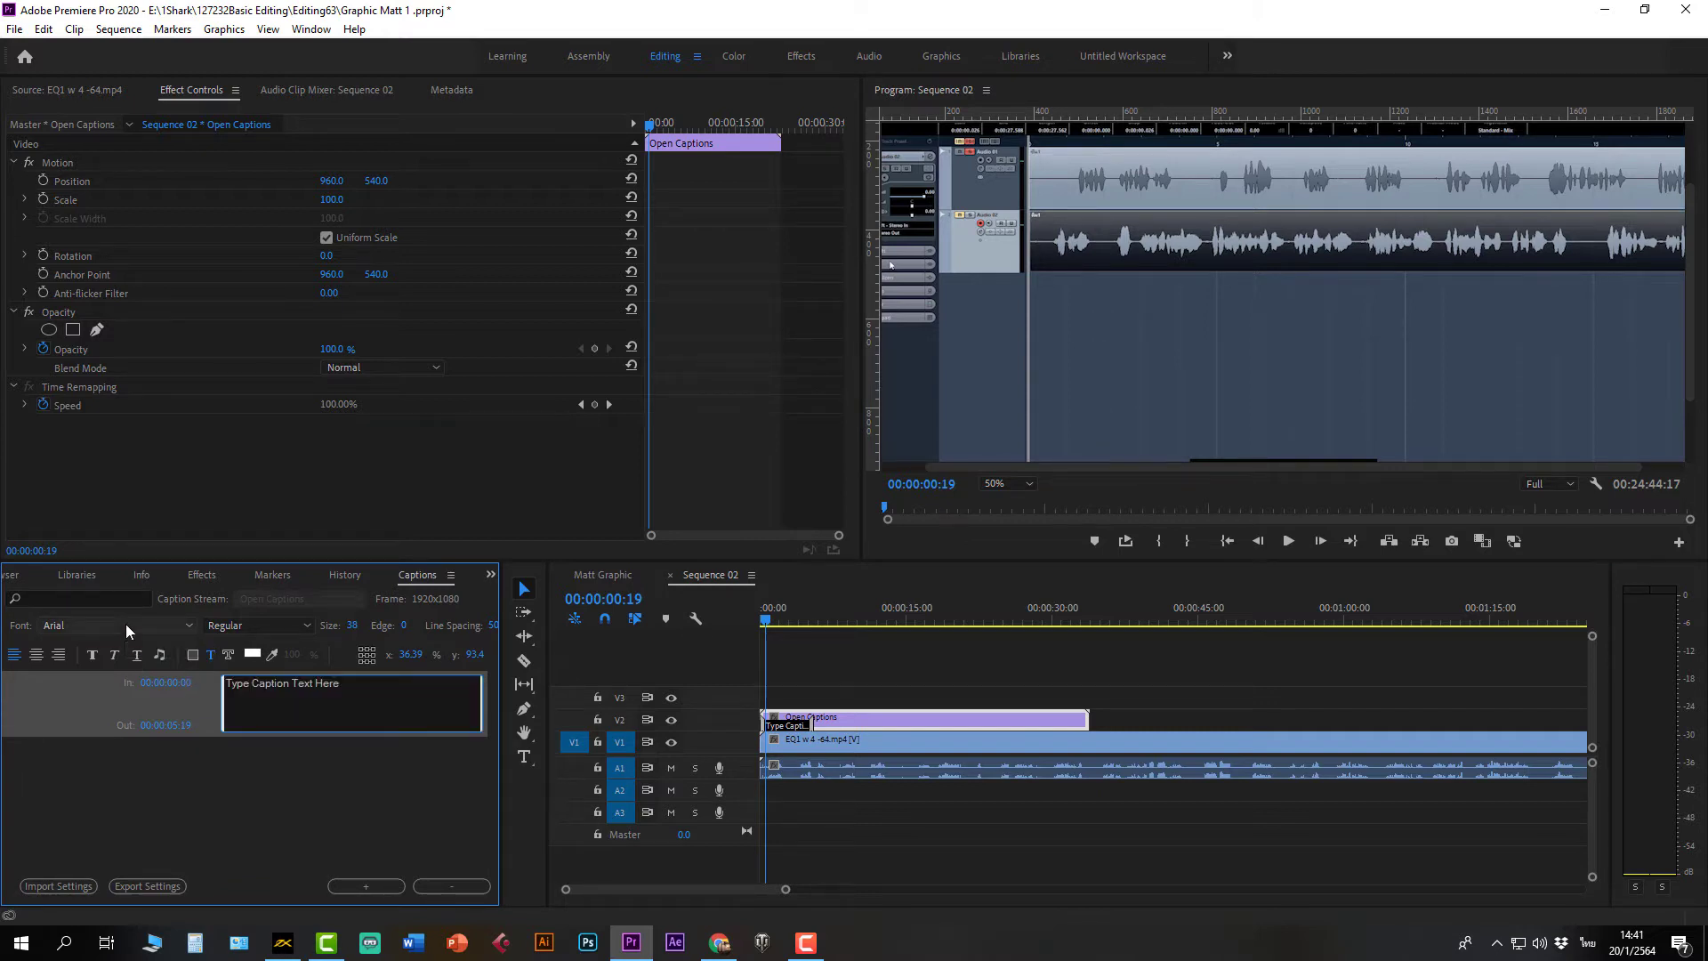
drag(197, 93, 197, 437)
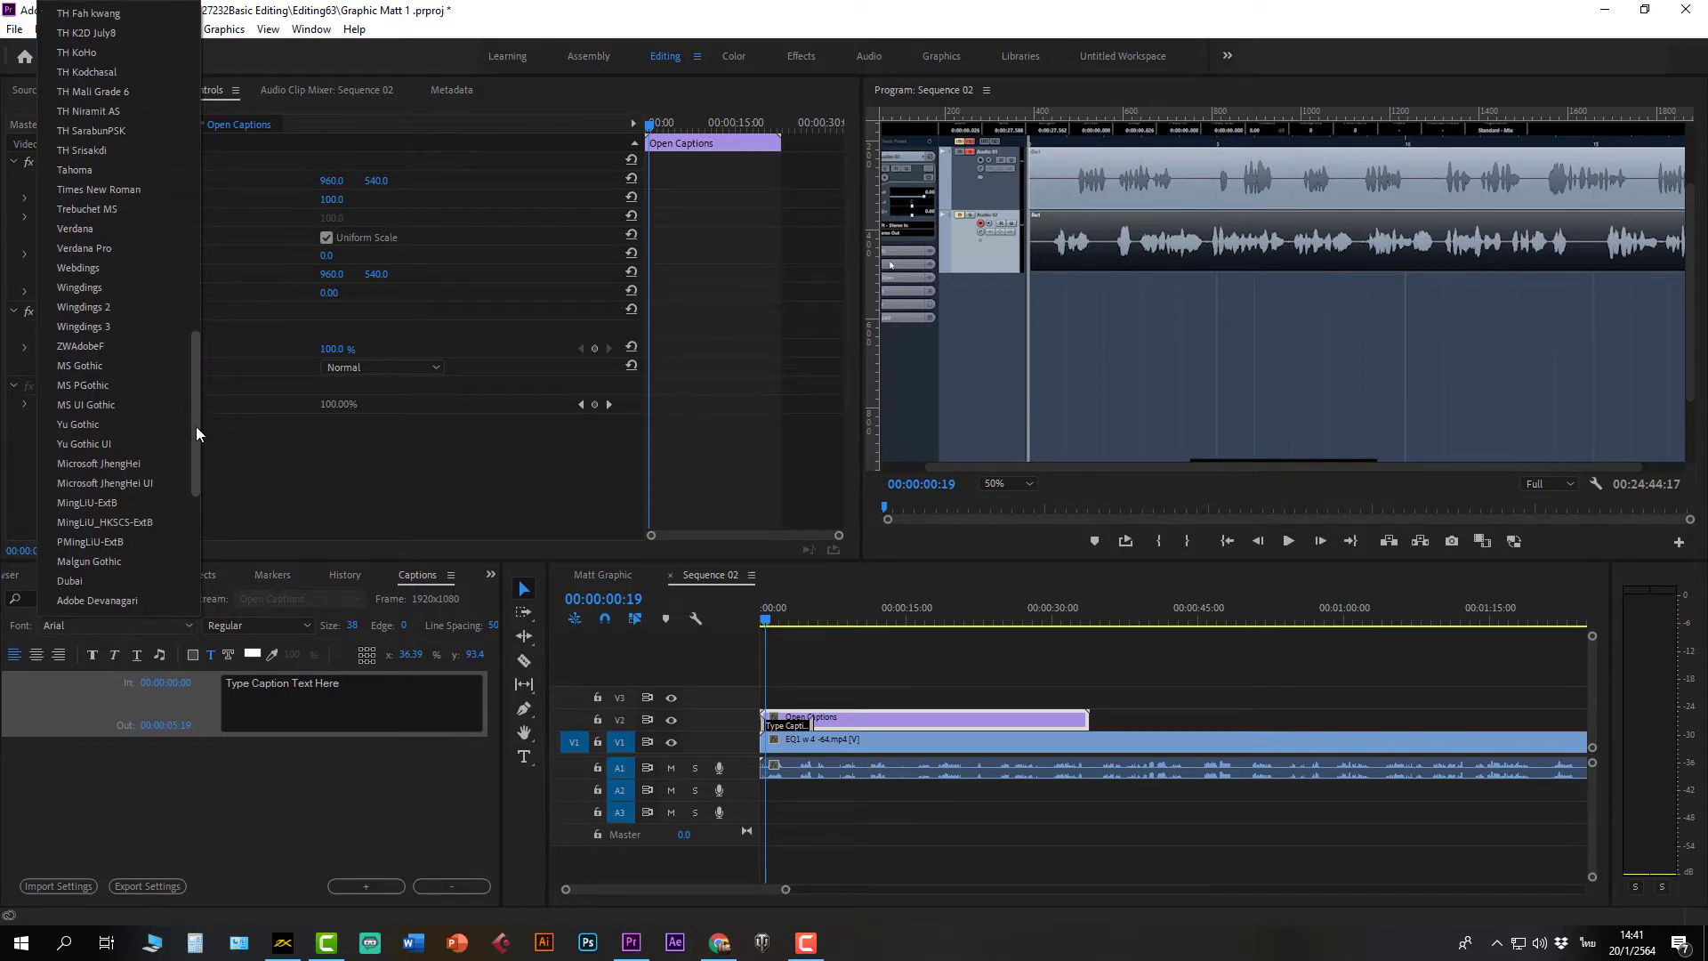
click(130, 111)
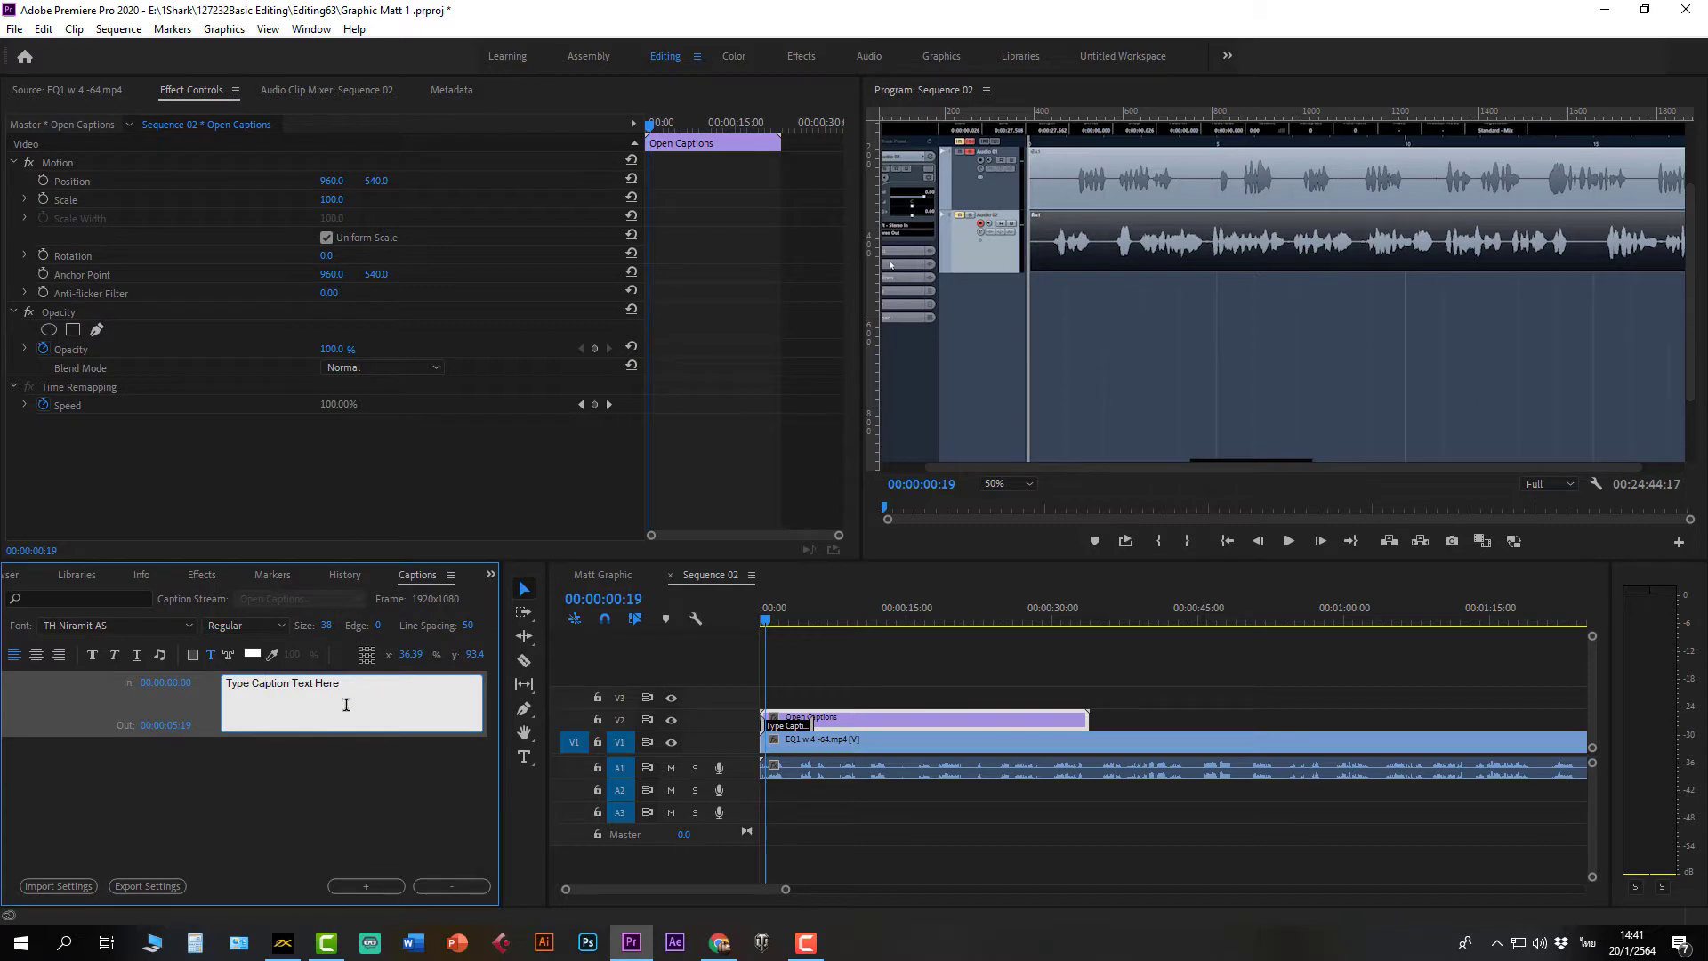
Step: Replace the placeholder caption text with a short Thai word
drag(365, 688, 211, 690)
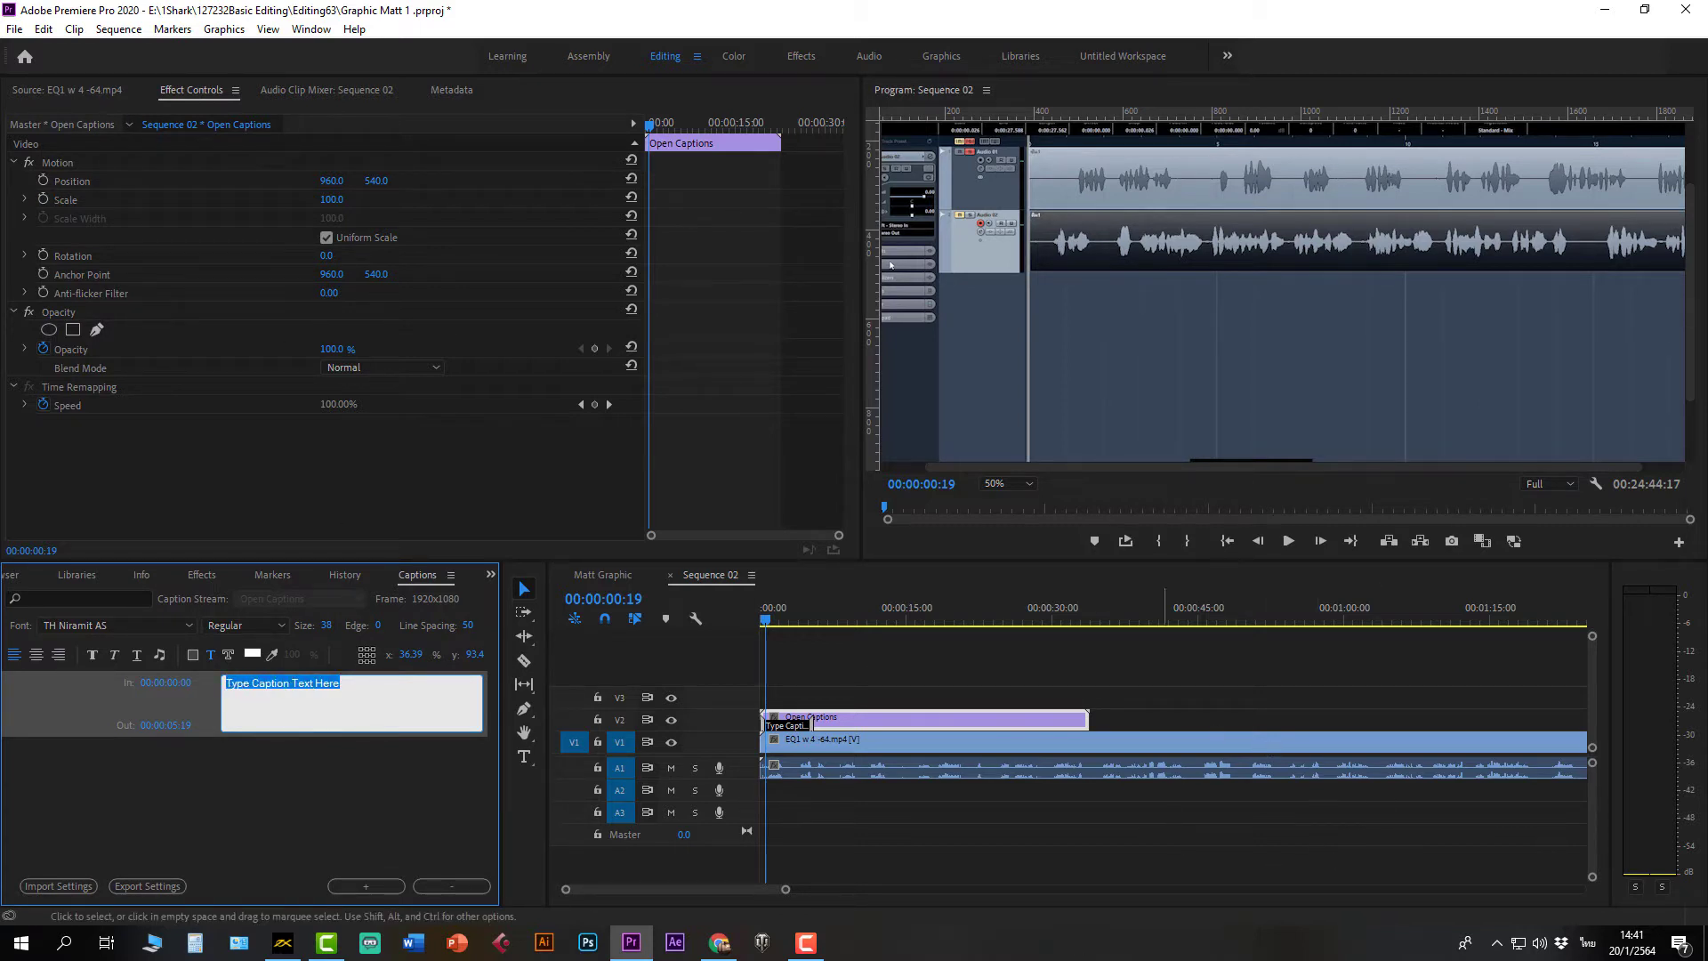
mouse_move(720, 945)
text(รา)
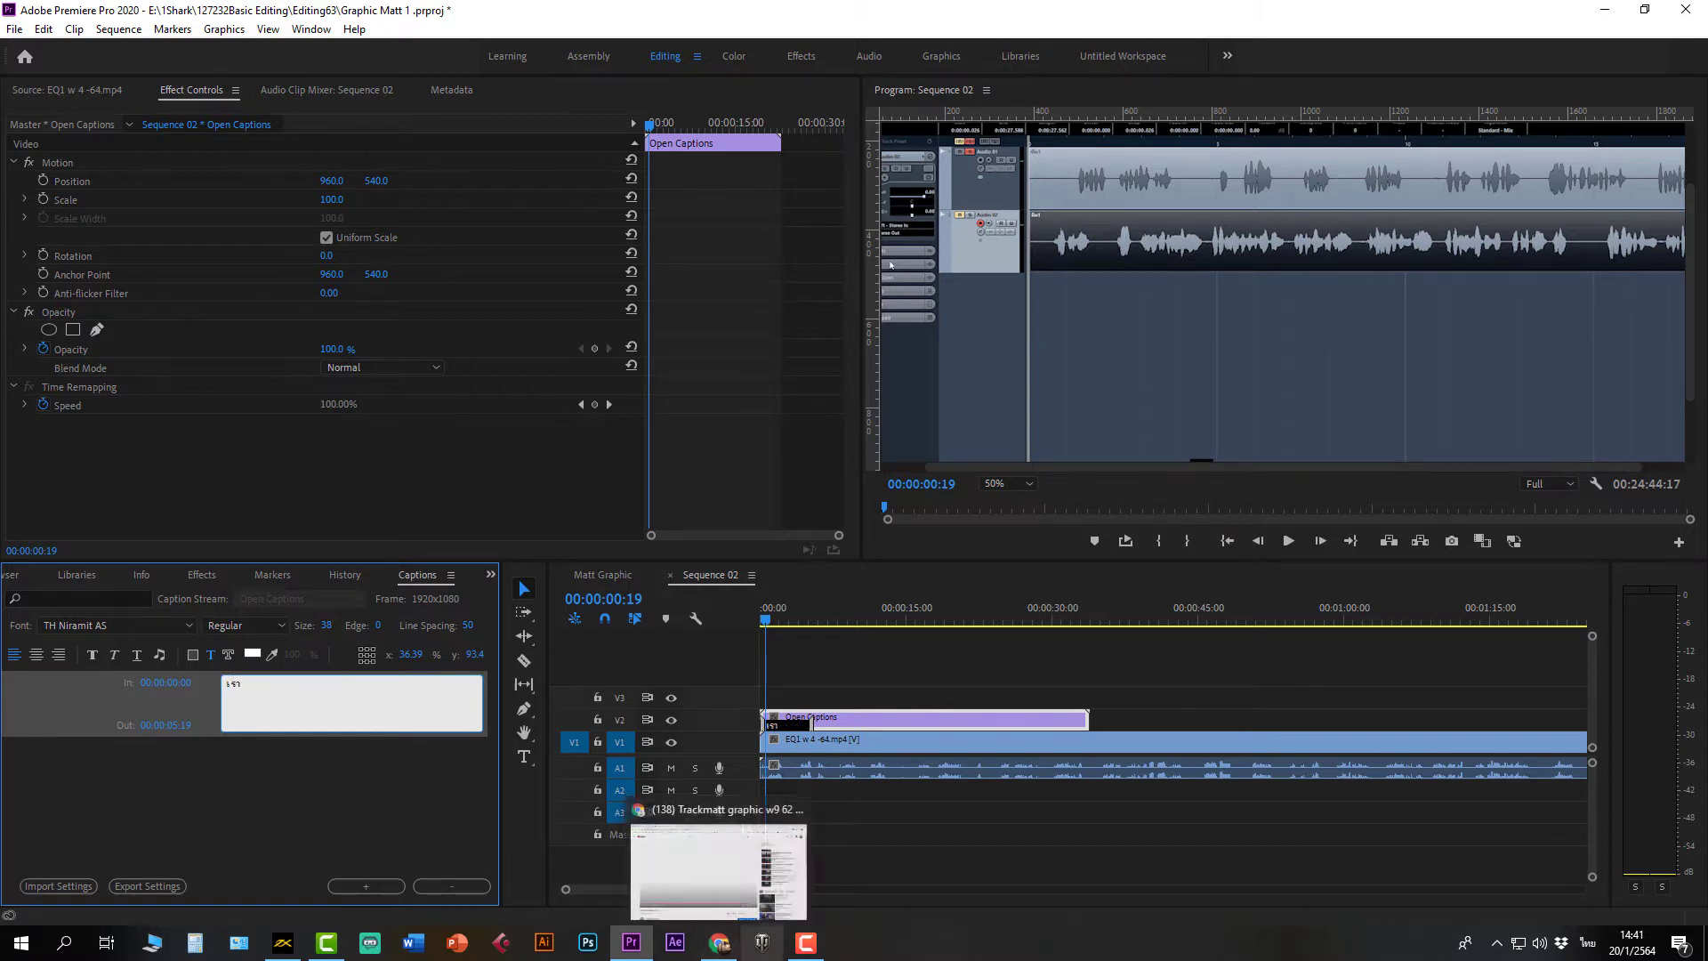
click(785, 732)
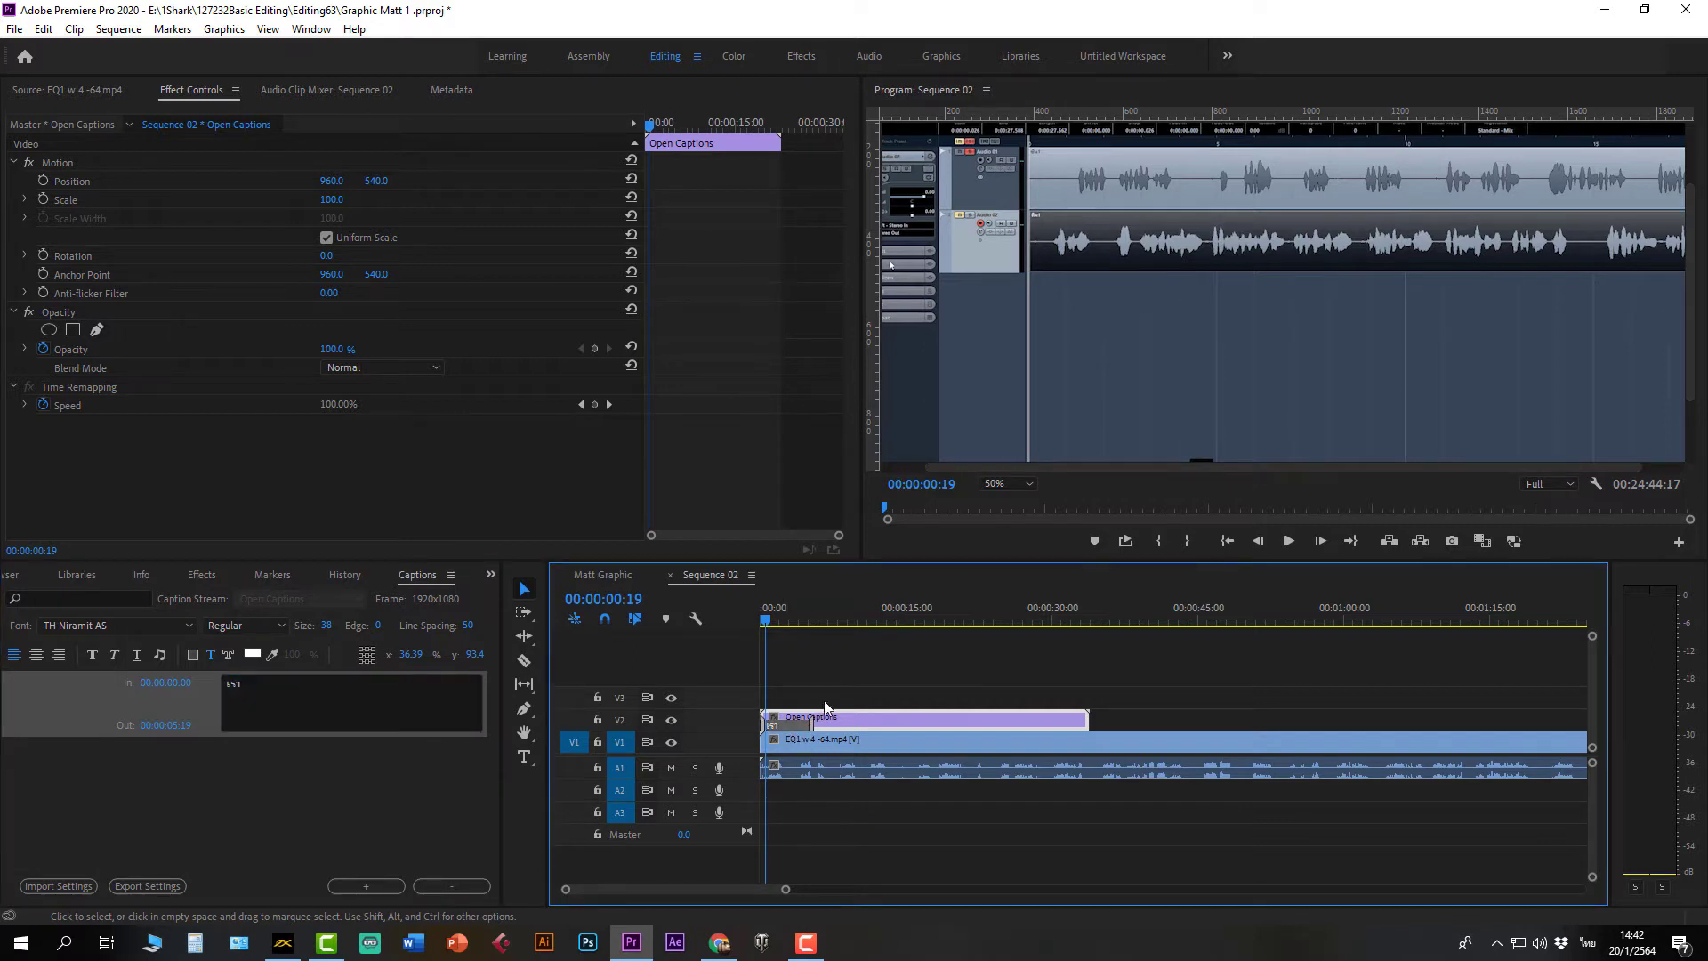
Step: Play the sequence from its start to 00:00:06:26 to hear the words for the caption
mouse_move(765, 623)
mouse_down()
mouse_move(792, 624)
mouse_move(765, 628)
mouse_up()
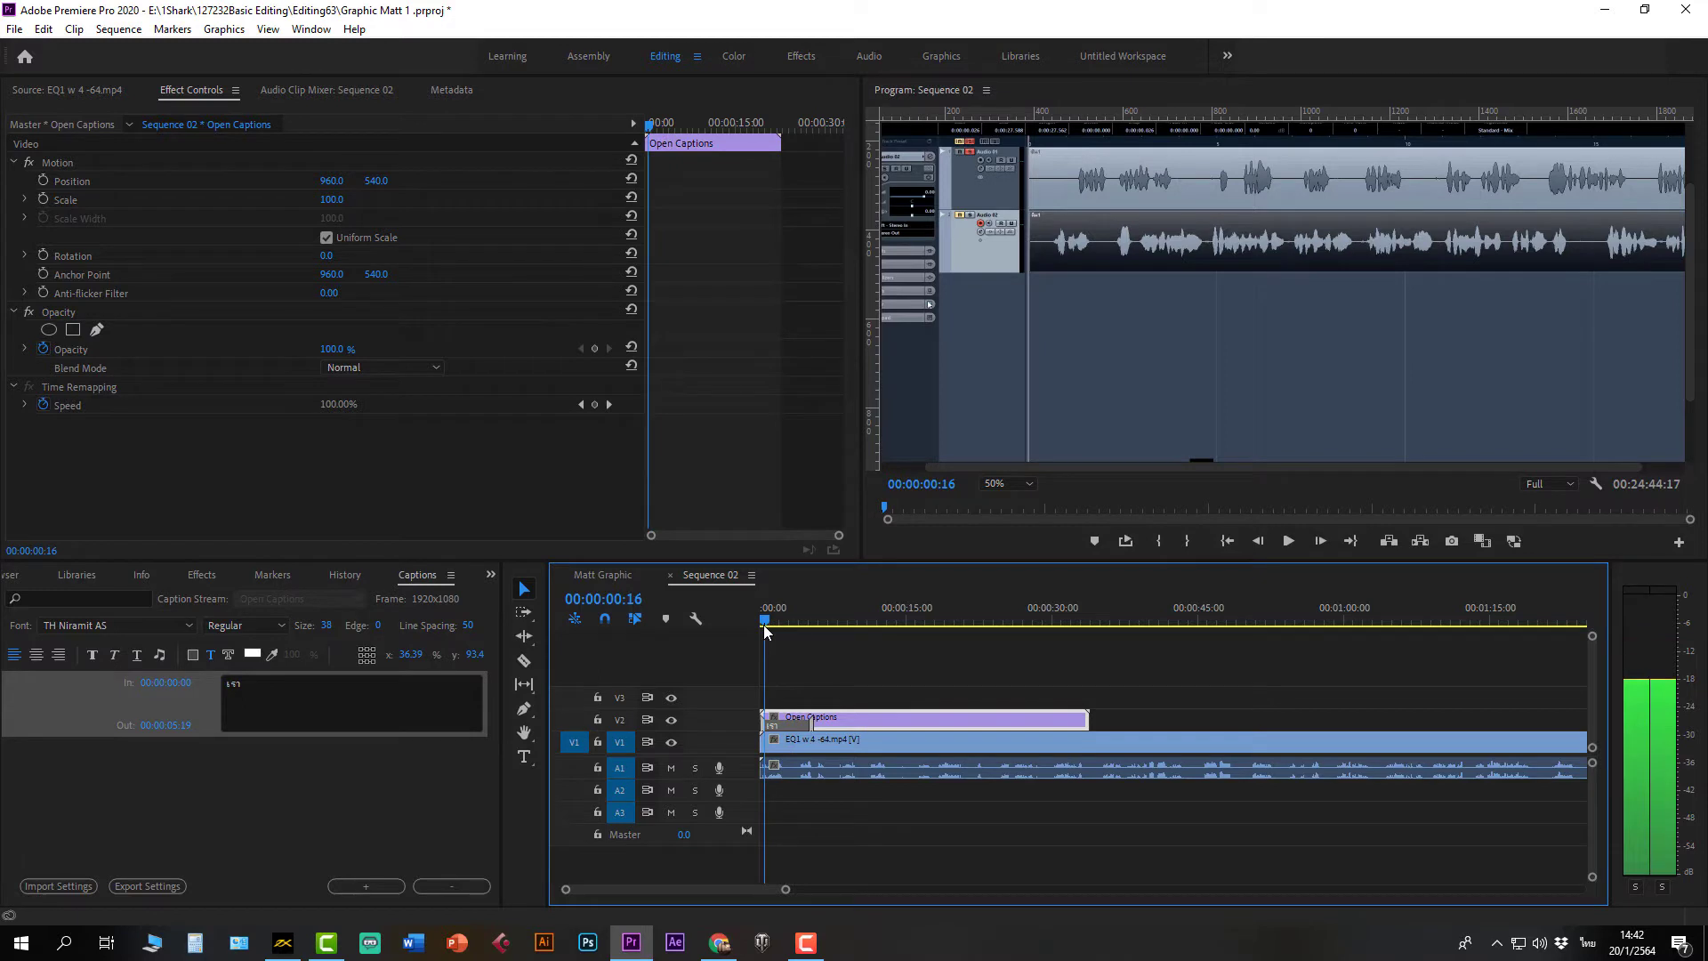
click(758, 618)
key(space)
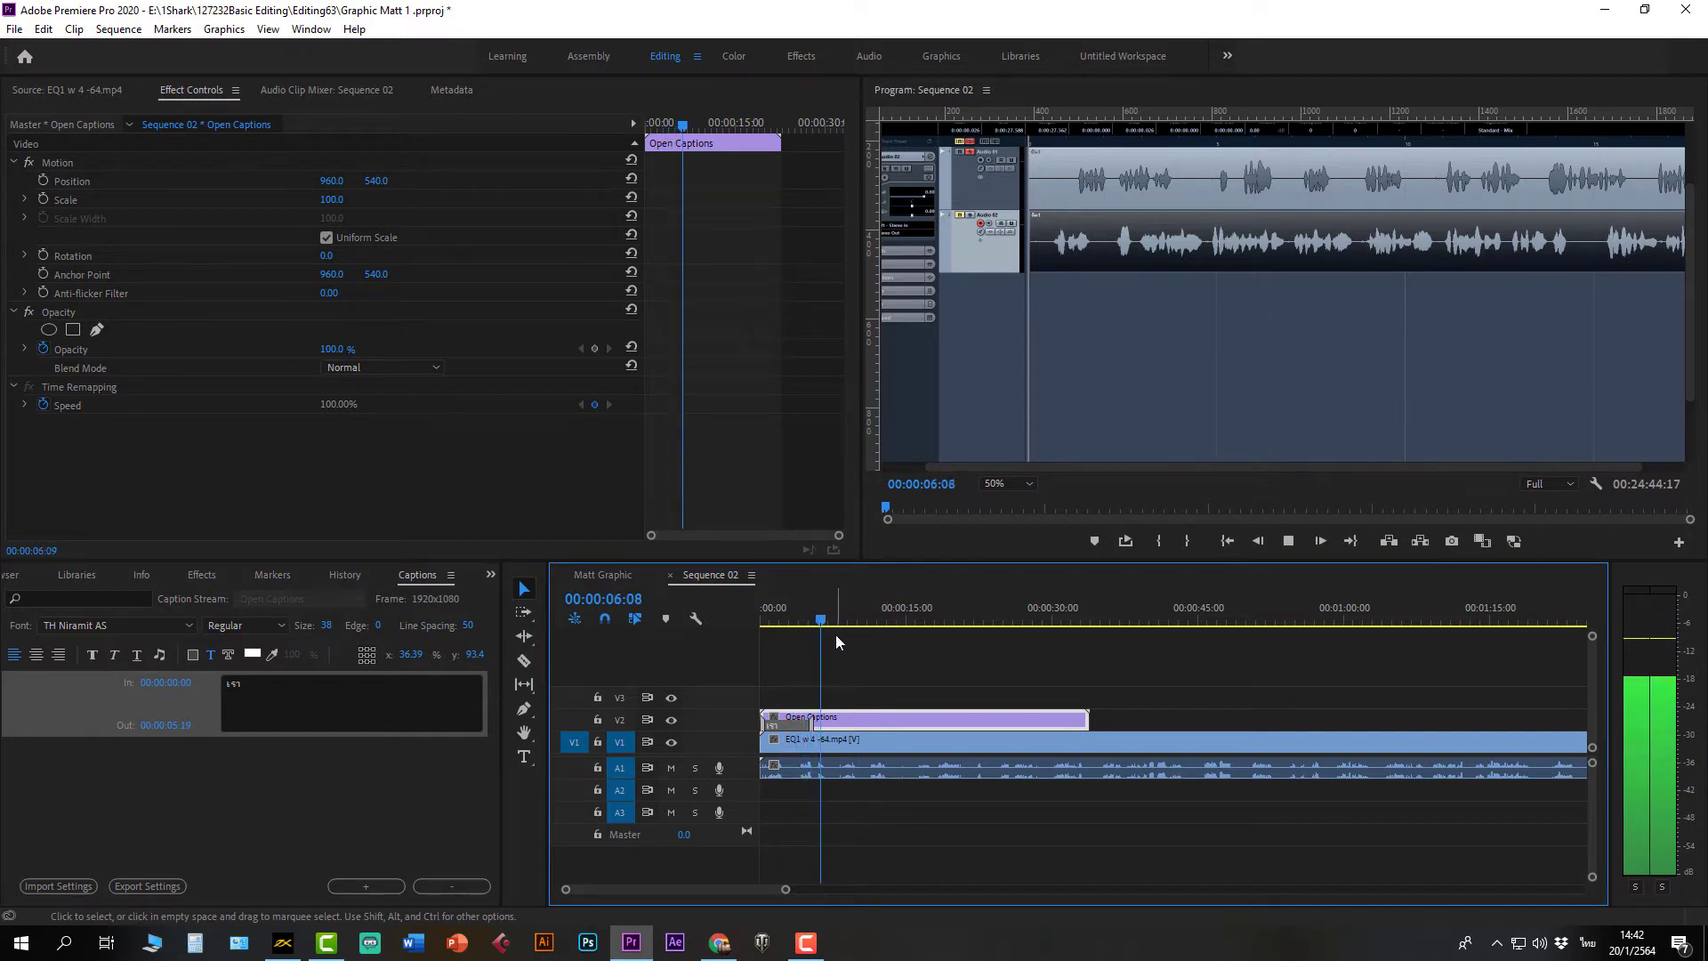
key(space)
Step: Rewrite the caption text as "มาทำงานในเรื่อง ย่านความถี่"
double_click(280, 688)
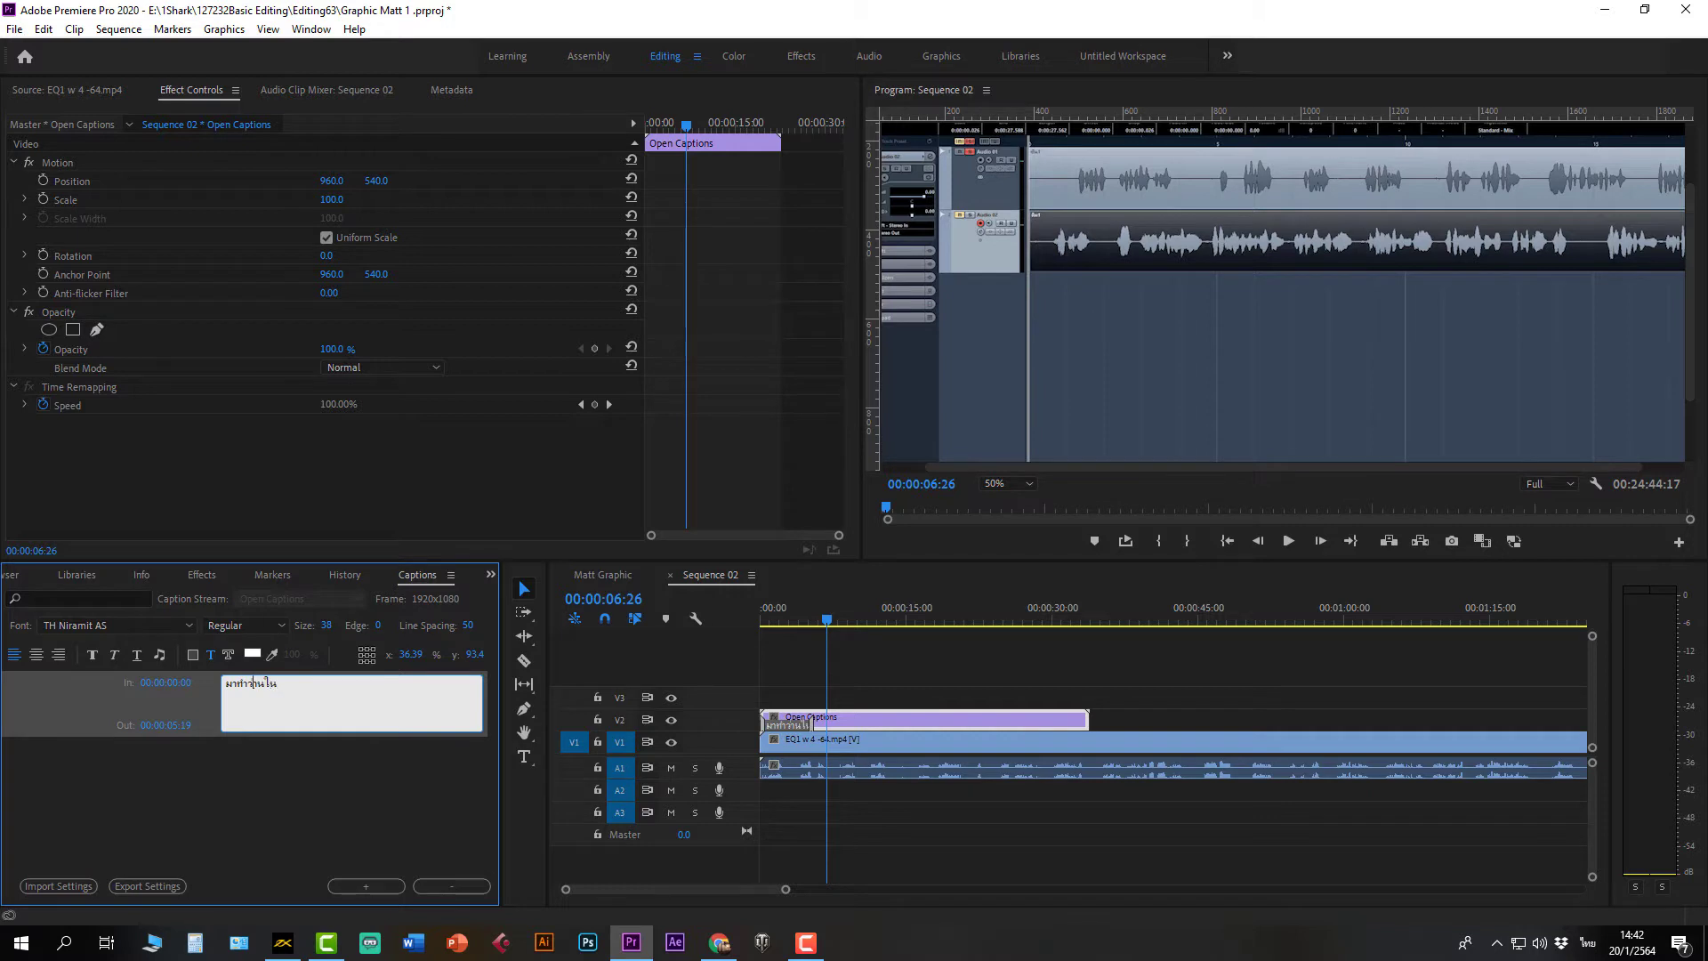
key(BackSpace)
text(ง)
key(BackSpace)
key(BackSpace)
text(ย่าน)
Step: Move the Open Captions clip on V2 to start at about 3 seconds and preview the frame at 25% magnification
click(794, 730)
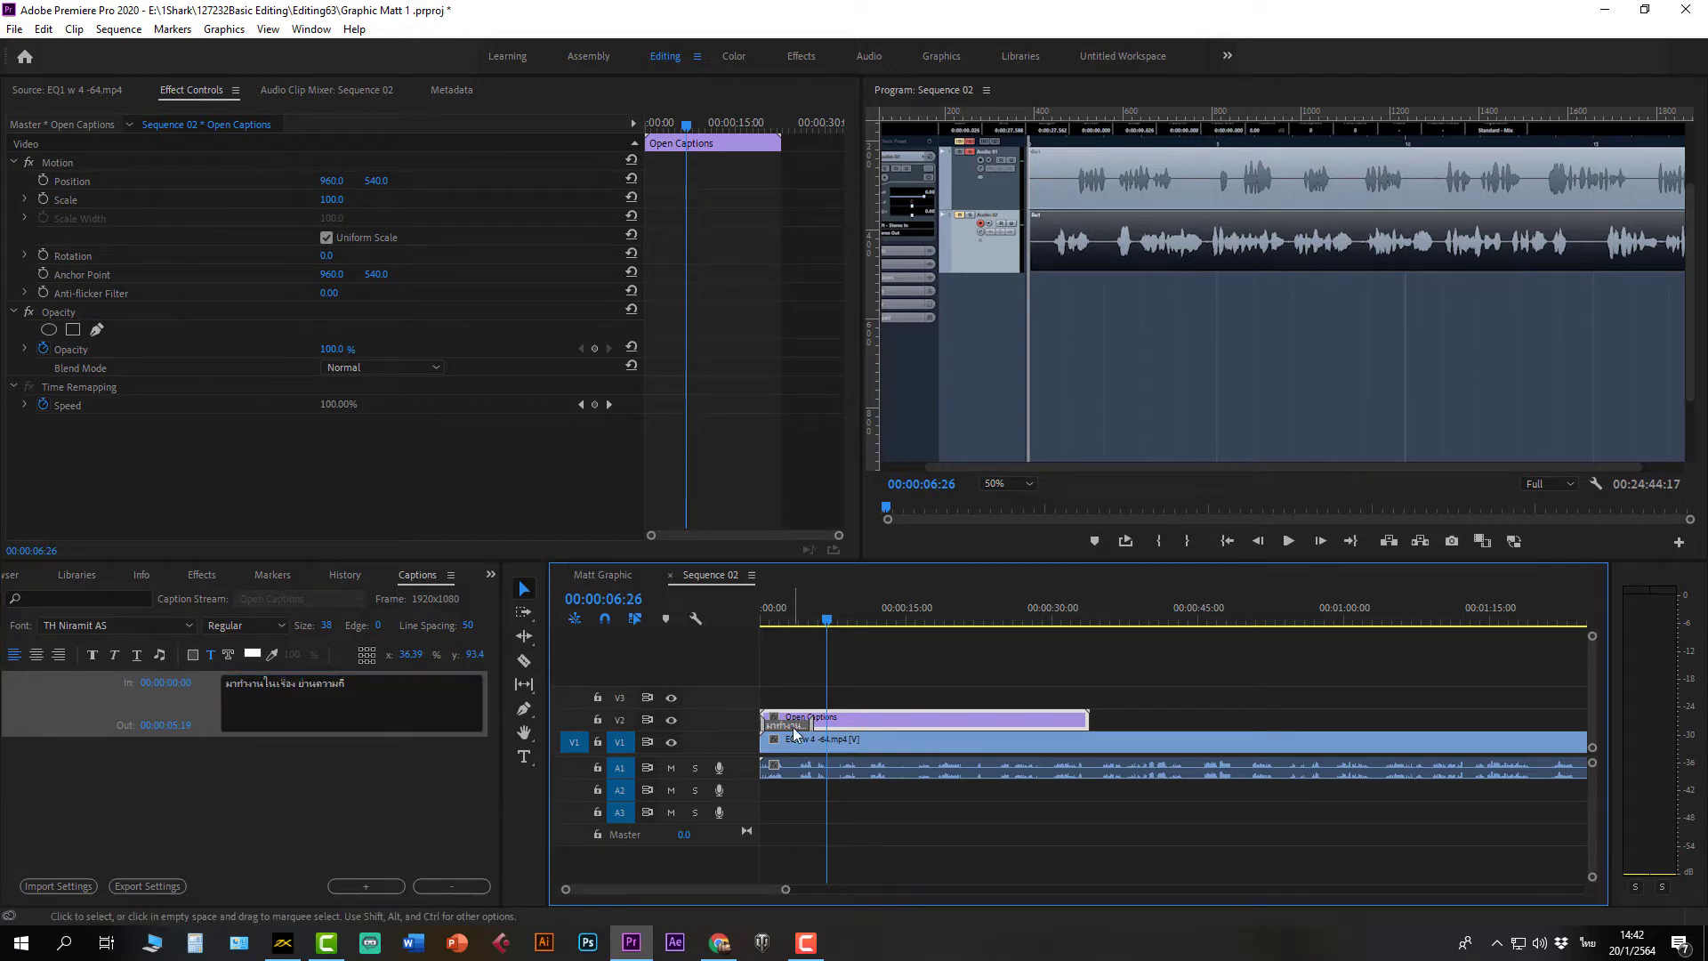
drag(850, 717, 879, 717)
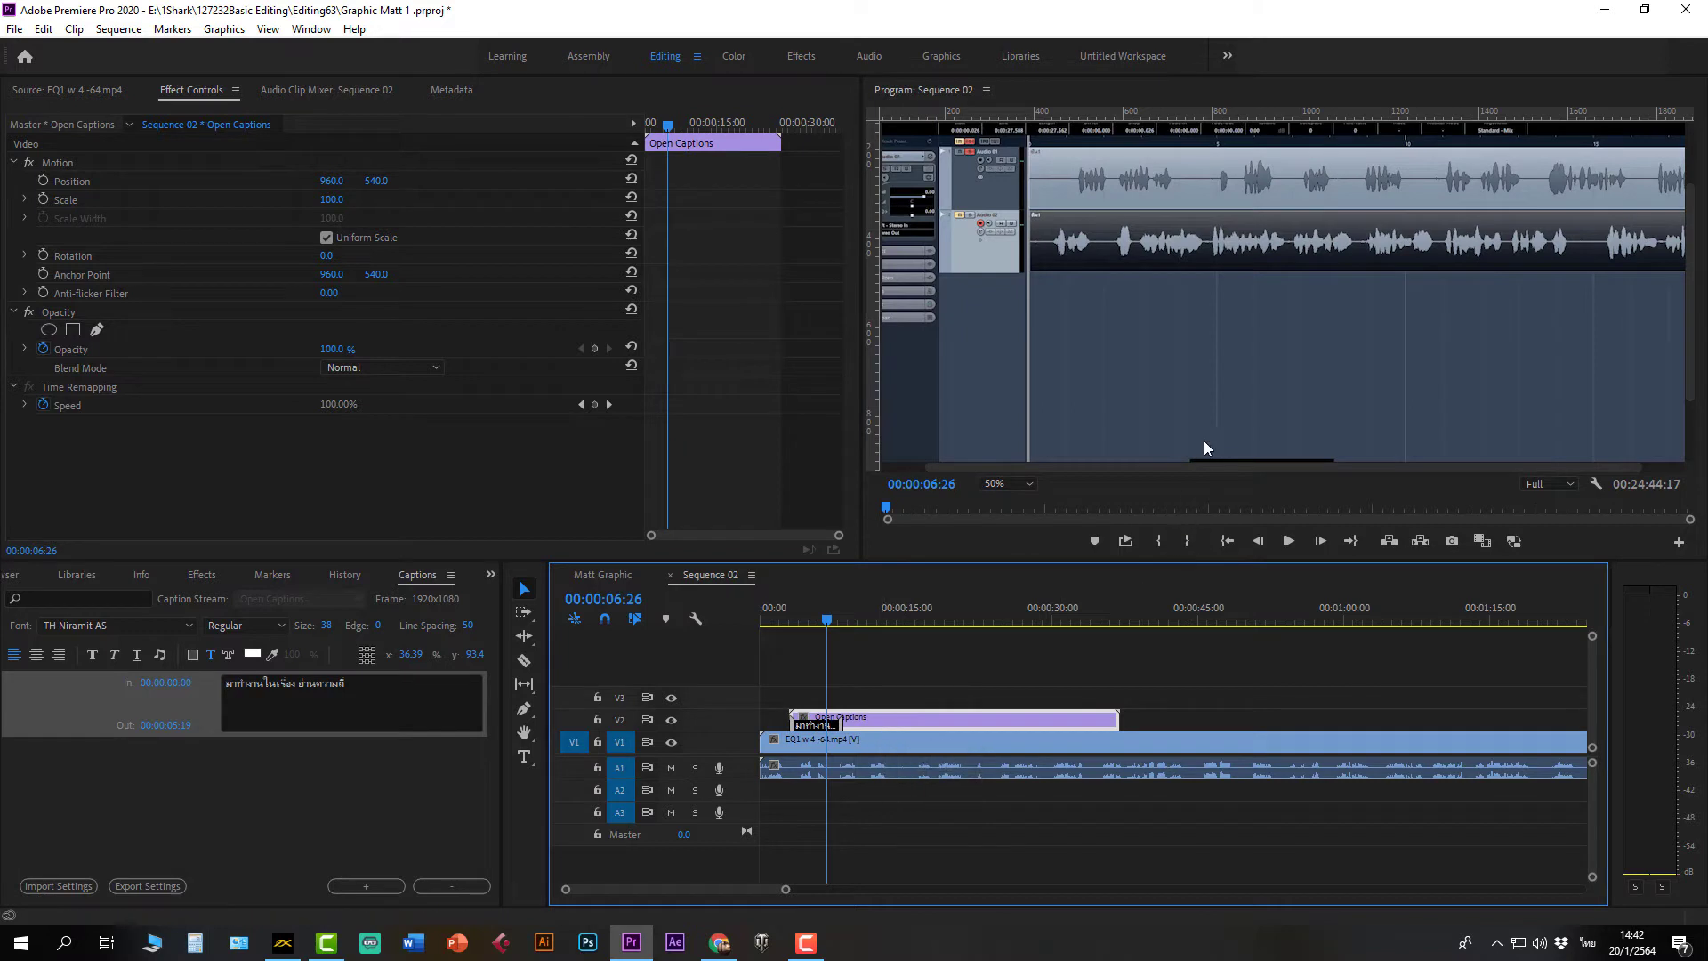
click(1030, 482)
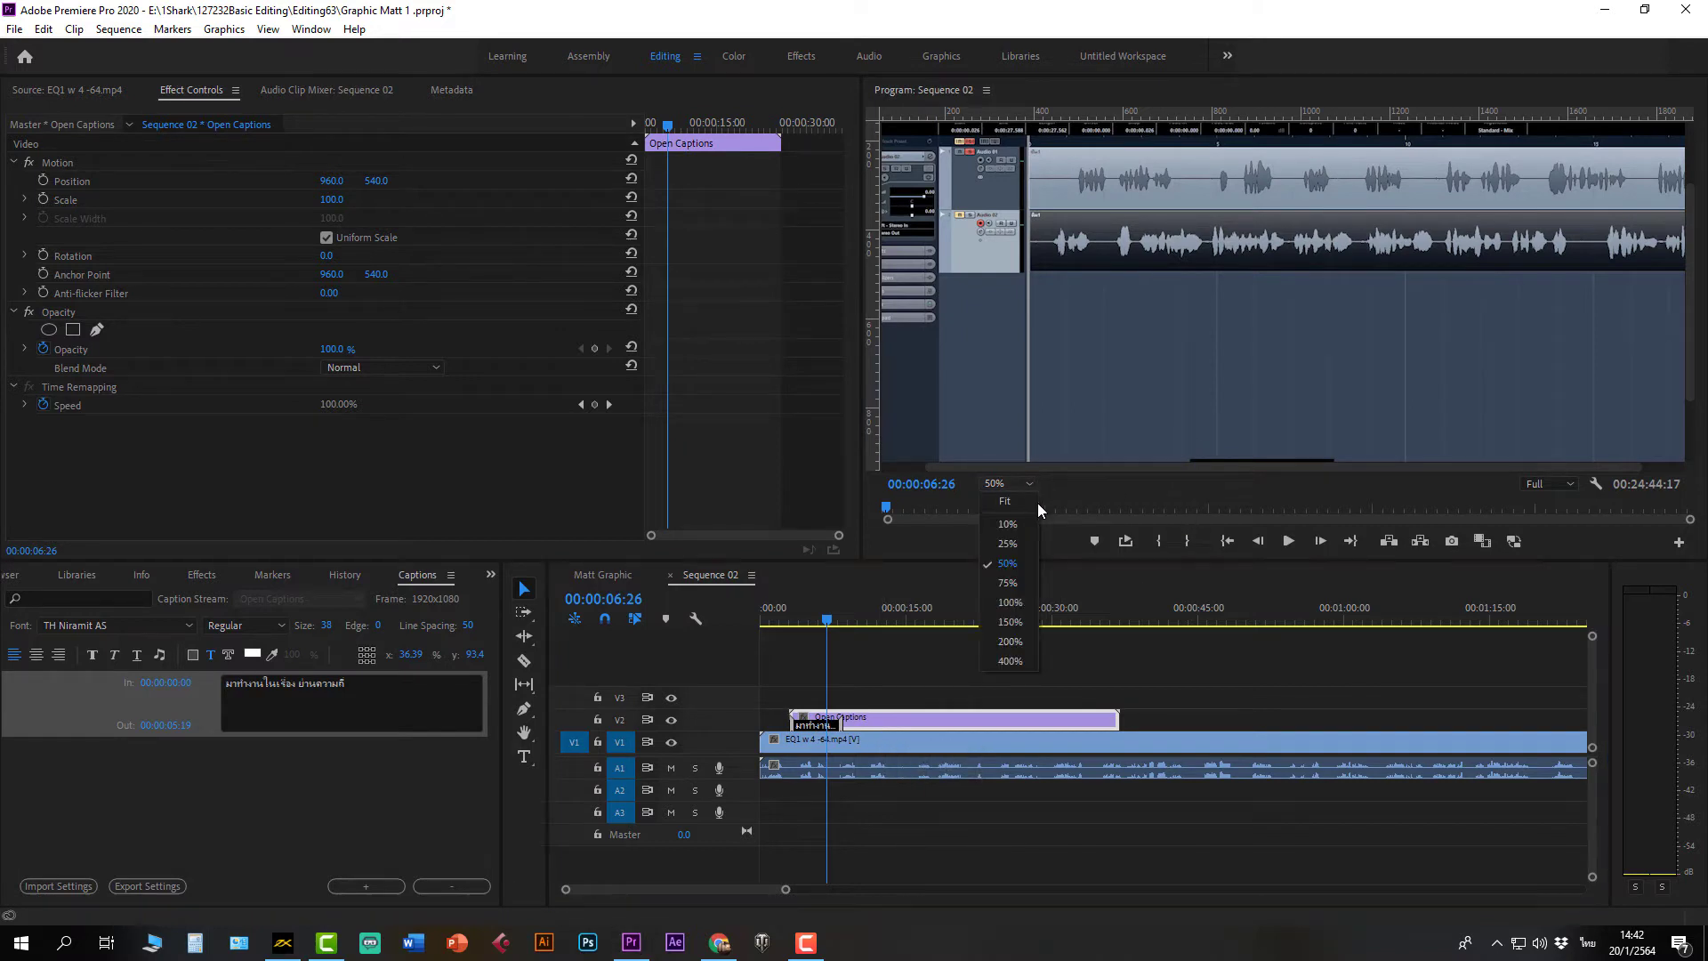
click(1008, 544)
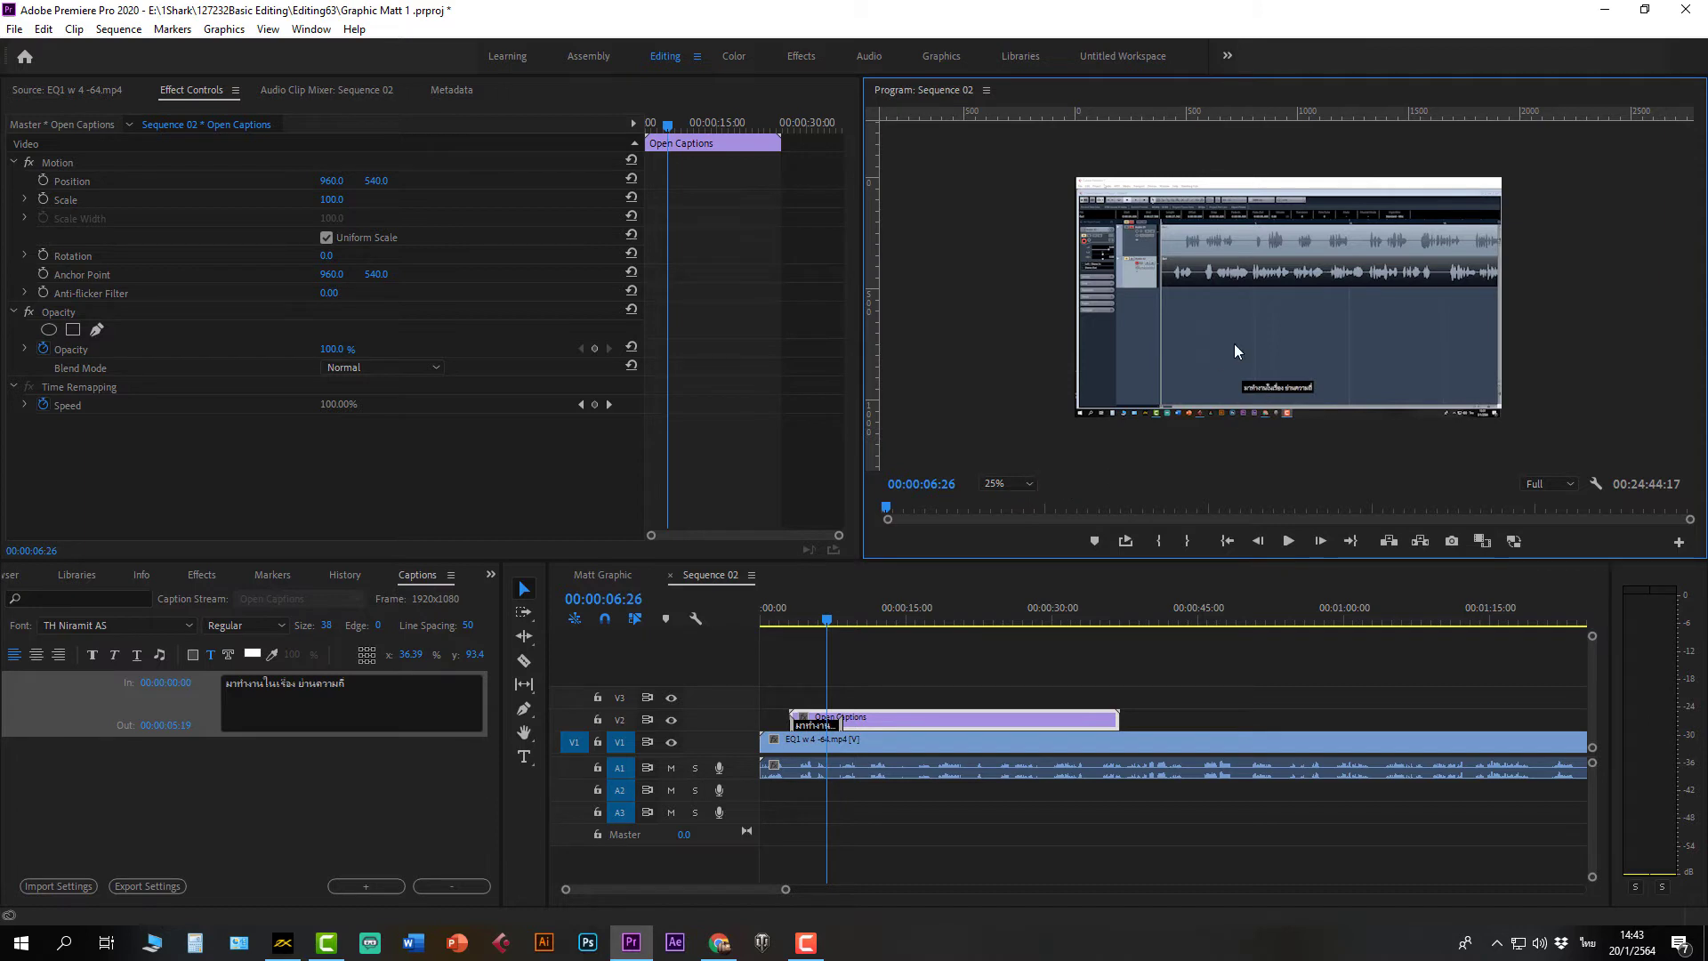
Step: Step back frame by frame to 00:00:06:10 to check the caption over the video
key(Left)
key(Left)
key(Left)
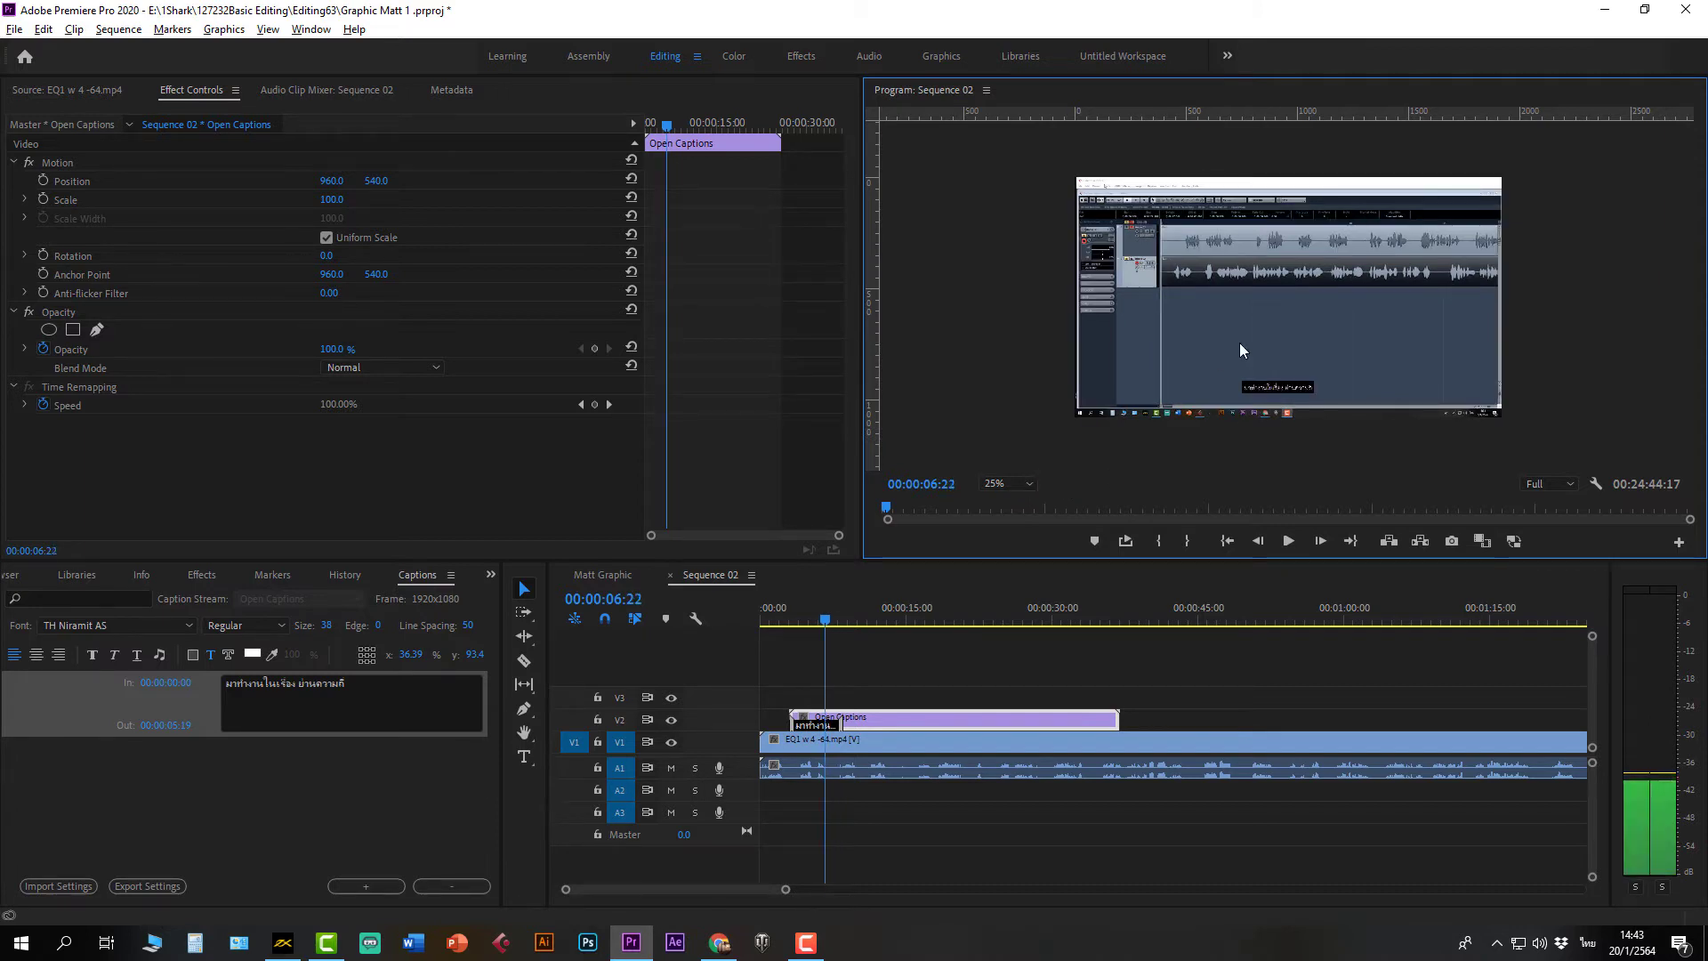
key(Left)
key(Left)
key(Left)
key(Left)
key(Left)
key(Left)
key(Left)
key(Left)
key(Left)
key(Left)
key(Left)
key(Left)
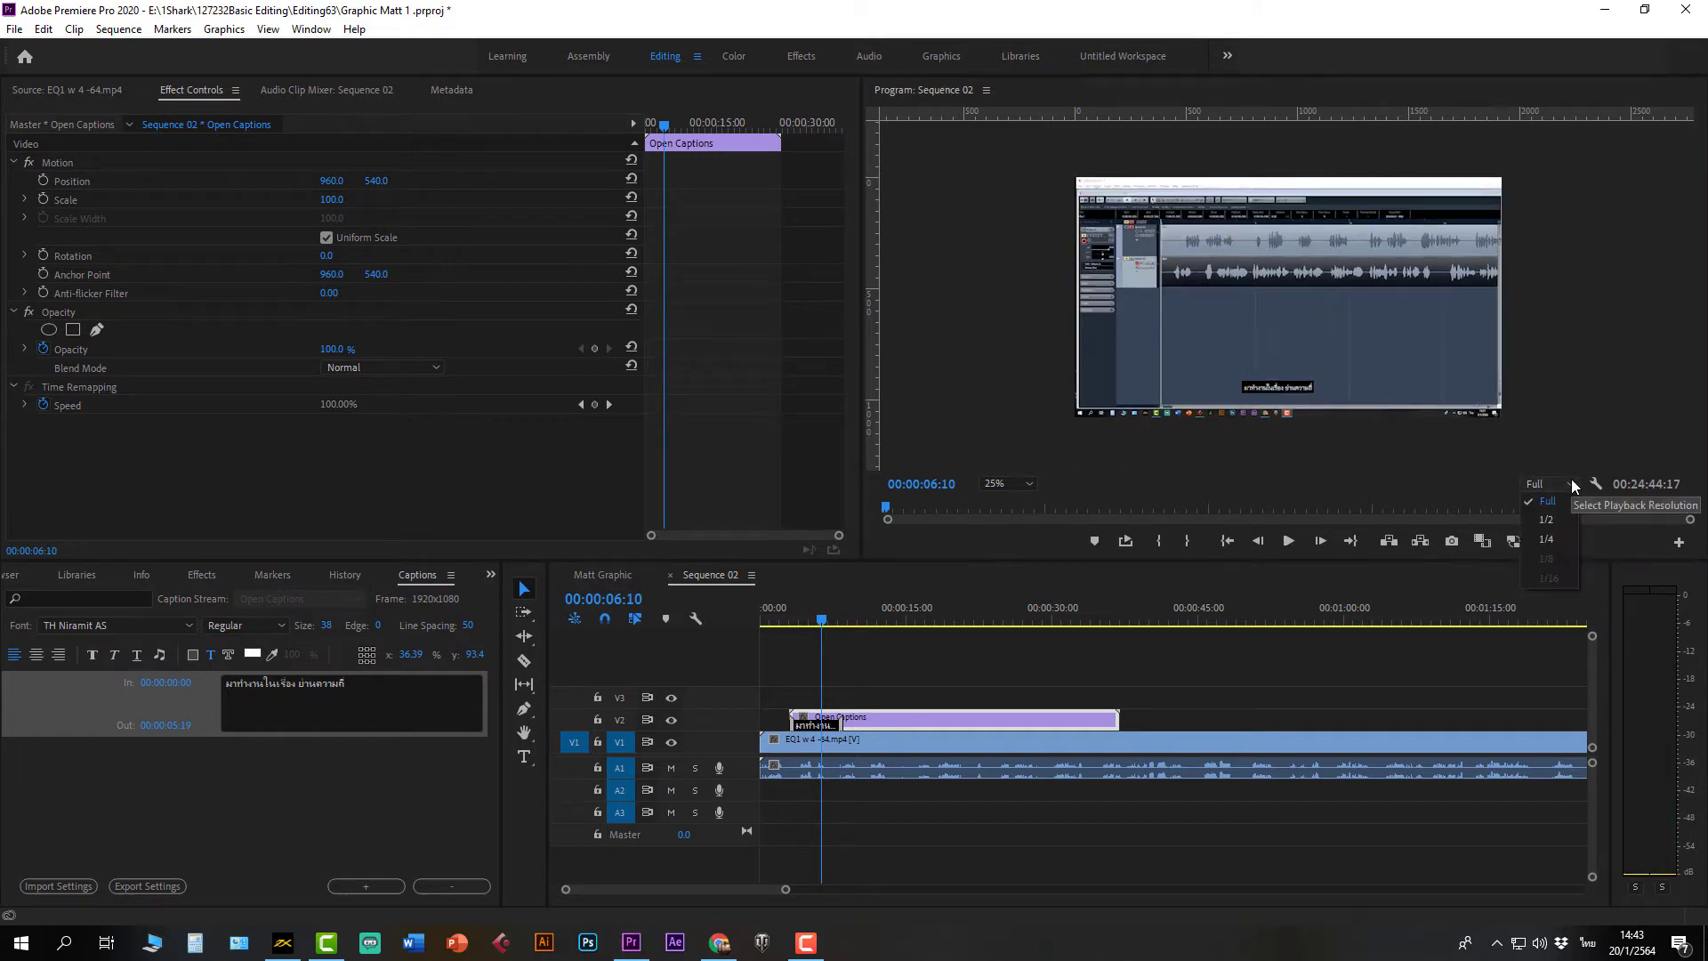
Step: Enlarge the Program monitor view to 50%, pan it to the lower part of the frame, and show the caption at 00:00:07:18
click(996, 484)
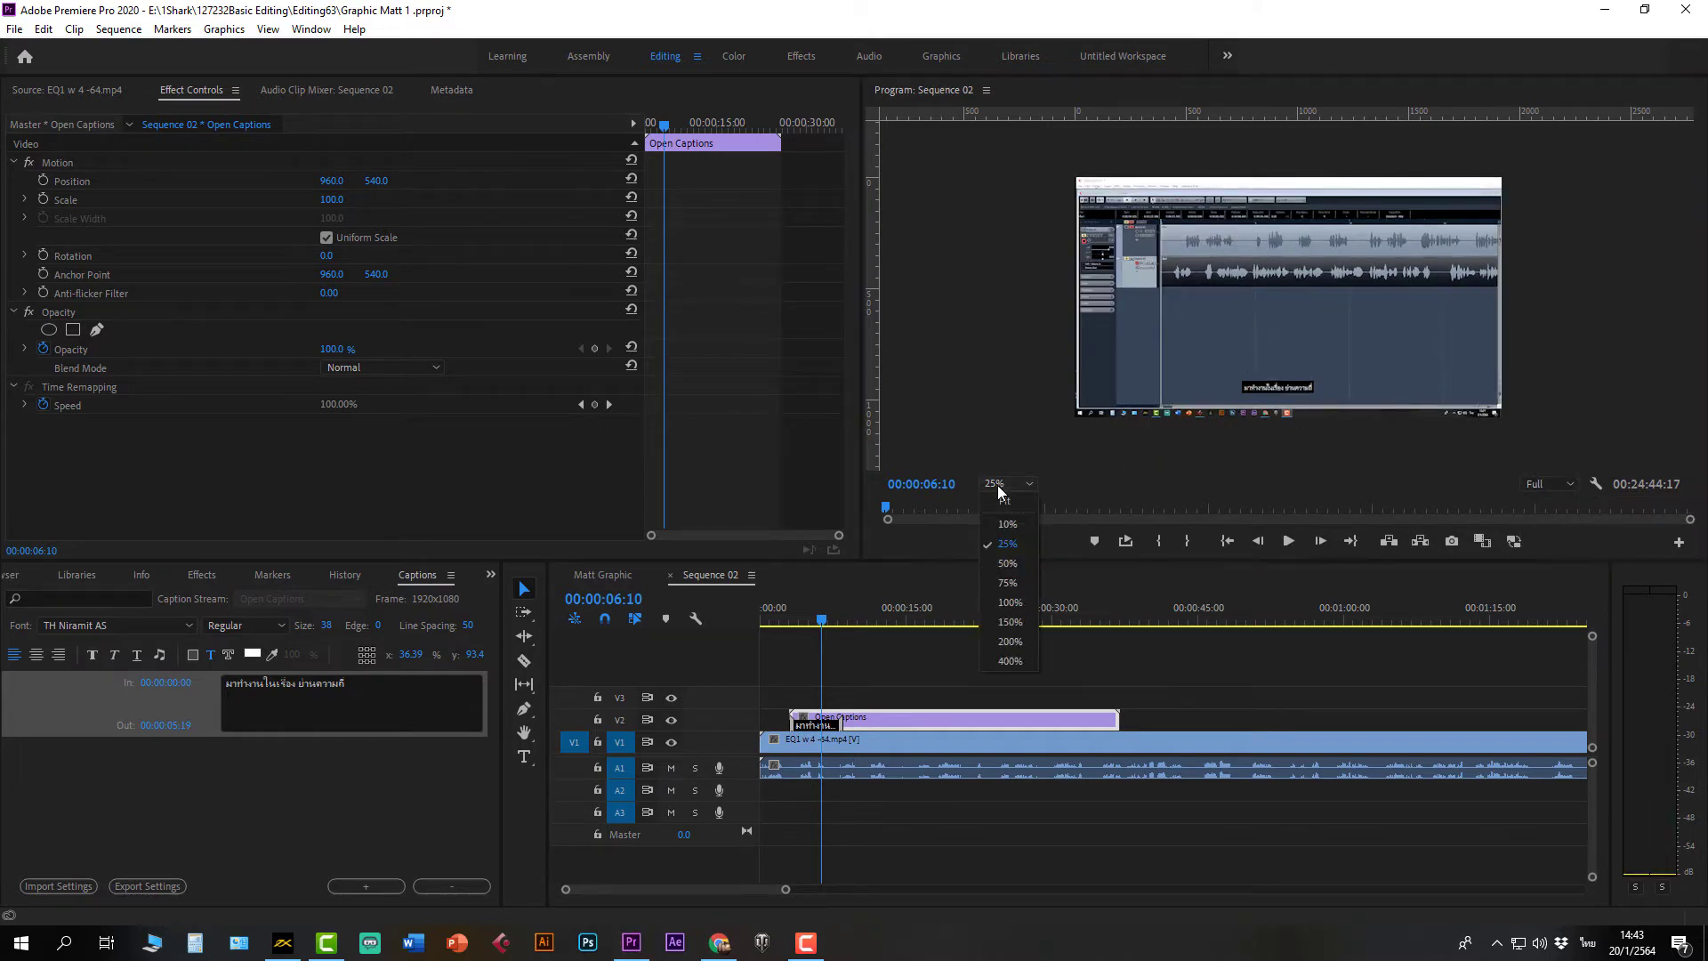
click(997, 484)
click(996, 484)
click(1007, 564)
key(space)
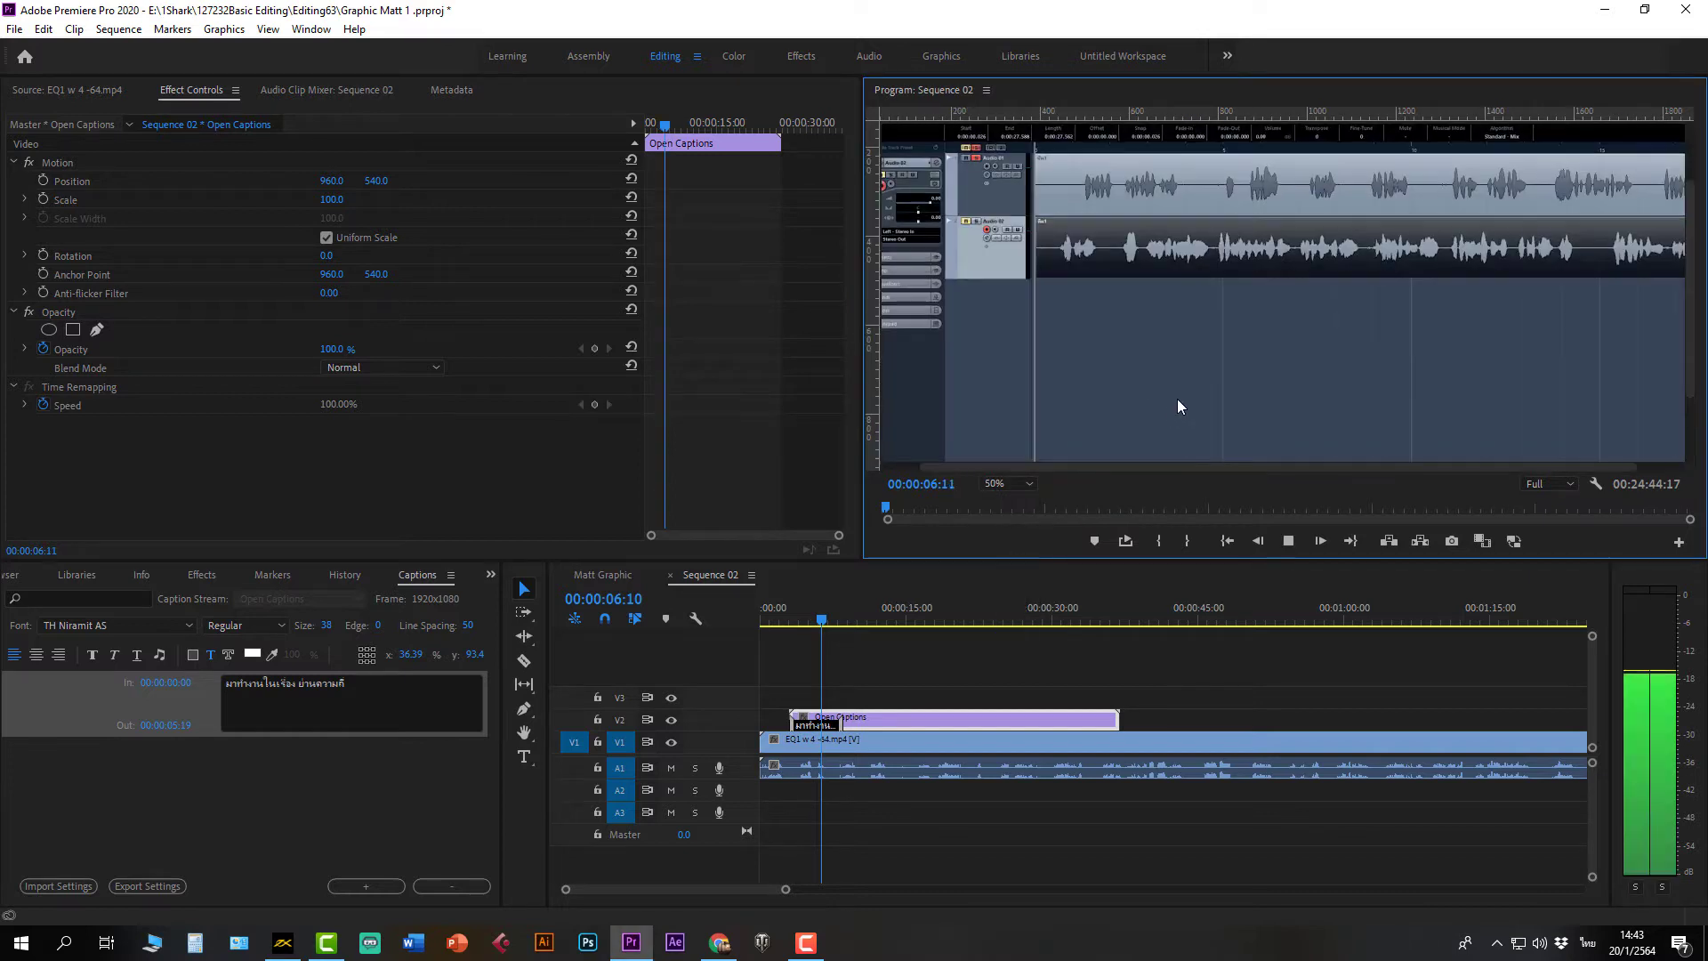
click(524, 732)
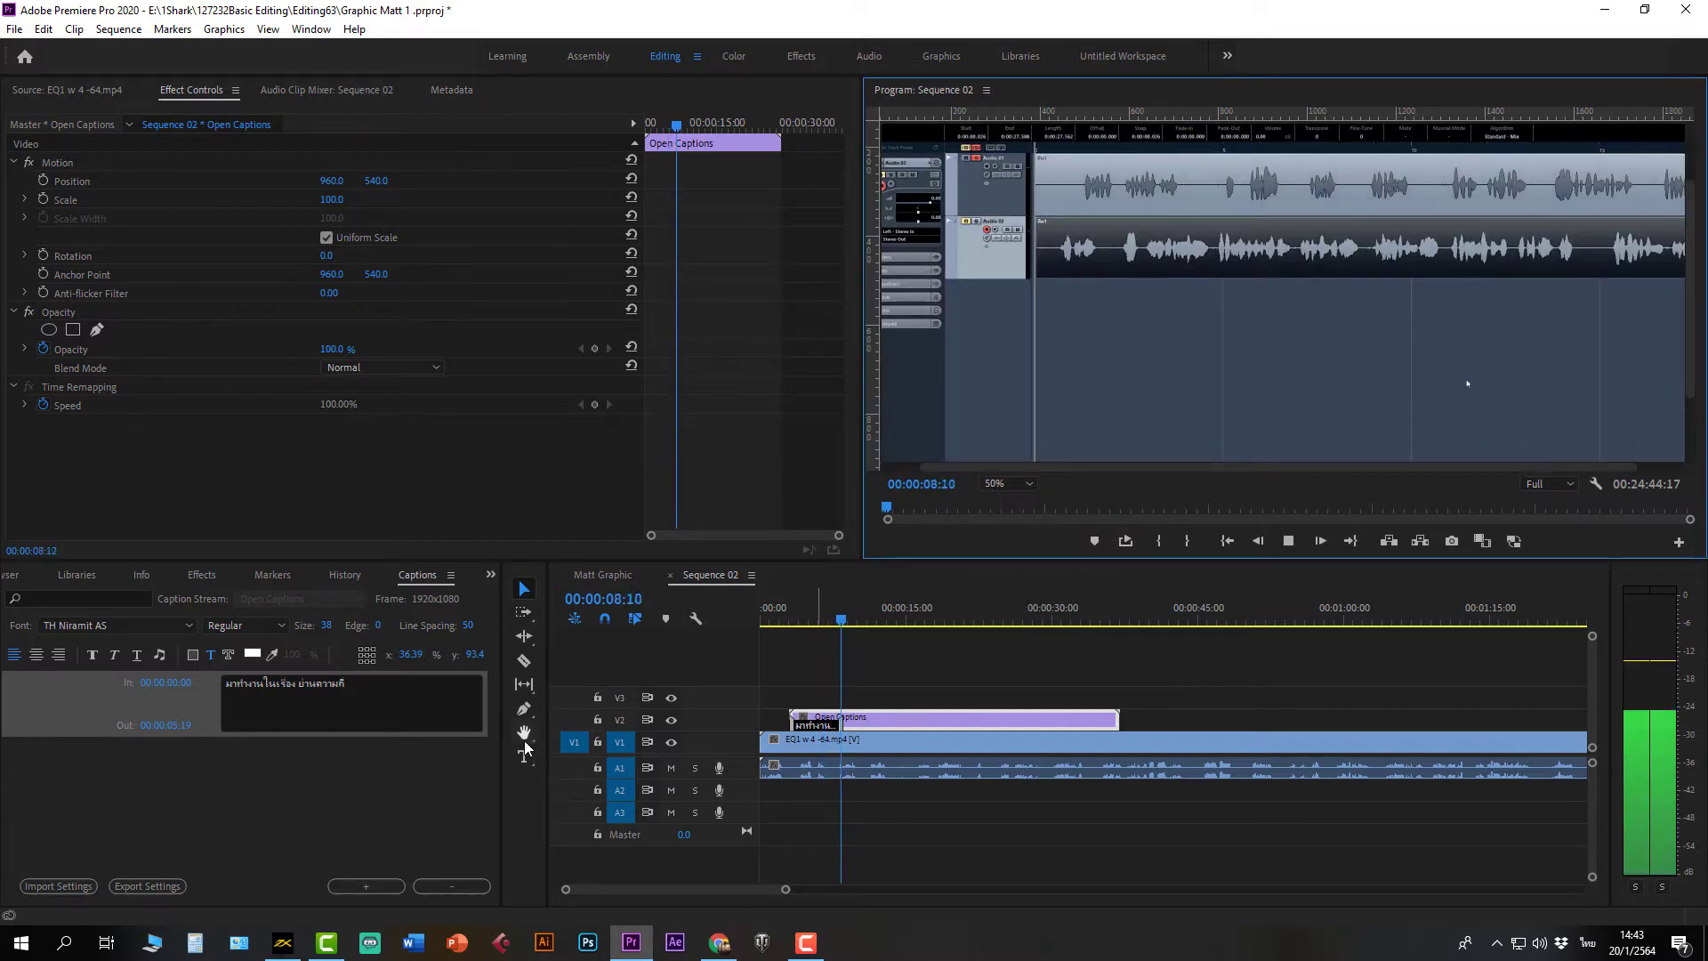
drag(1106, 297, 1095, 230)
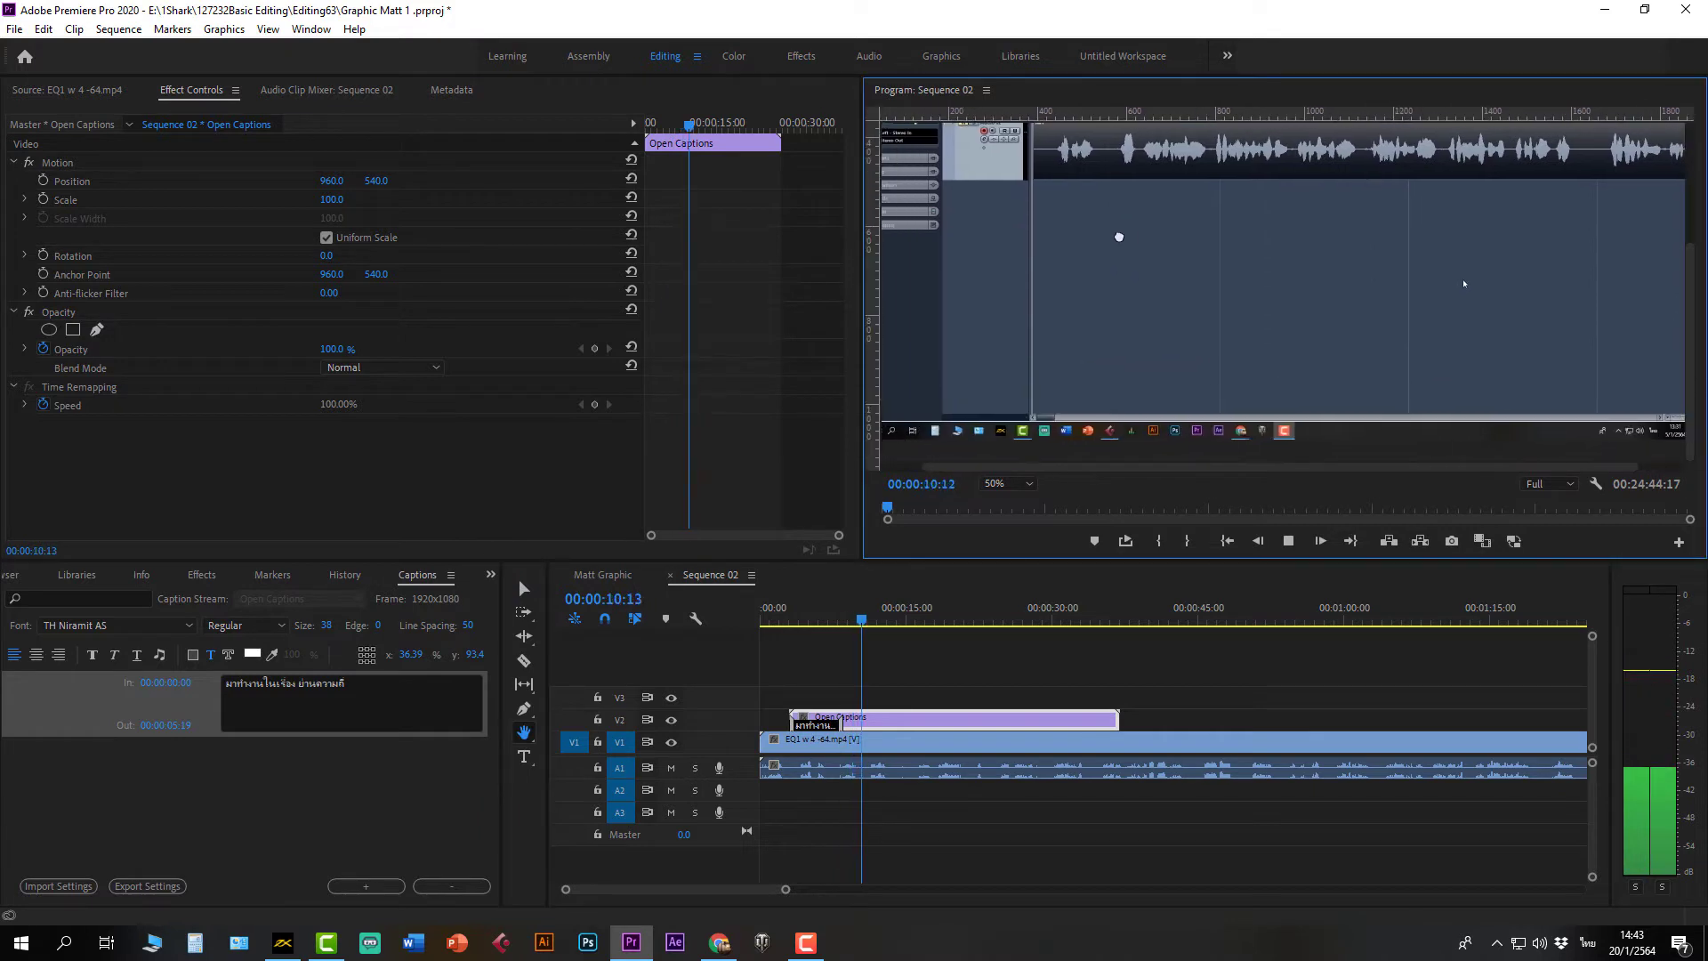
click(865, 626)
mouse_move(868, 630)
mouse_down()
mouse_move(848, 632)
mouse_move(859, 645)
mouse_move(834, 634)
mouse_up()
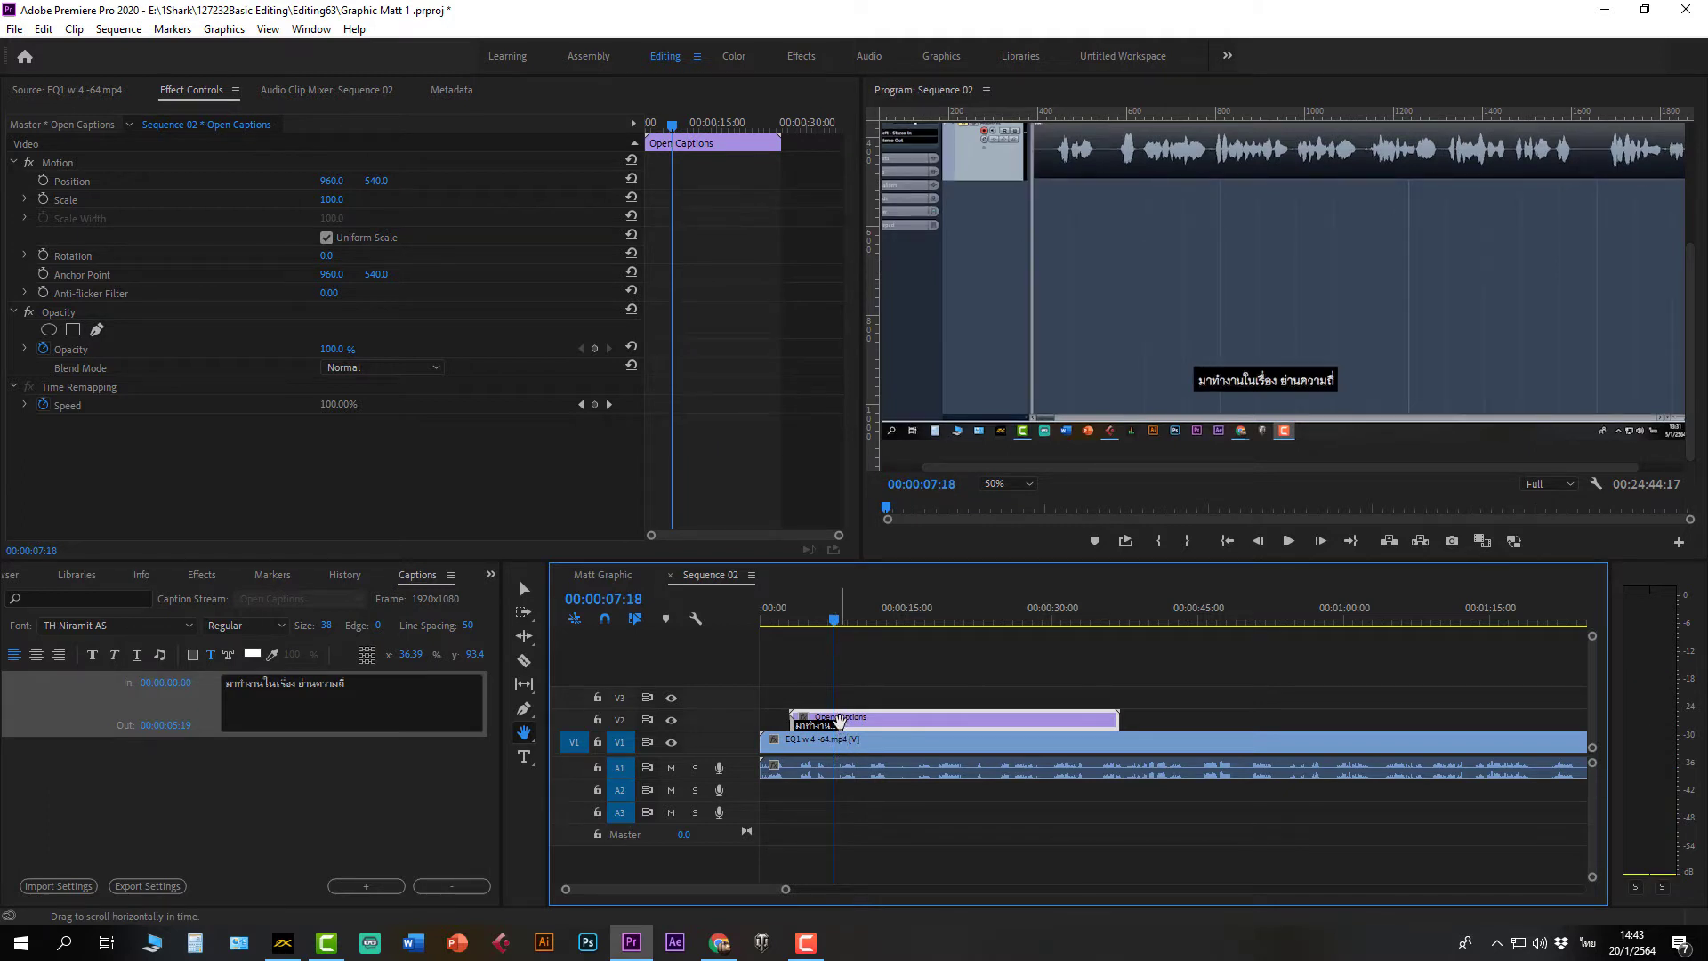
click(523, 588)
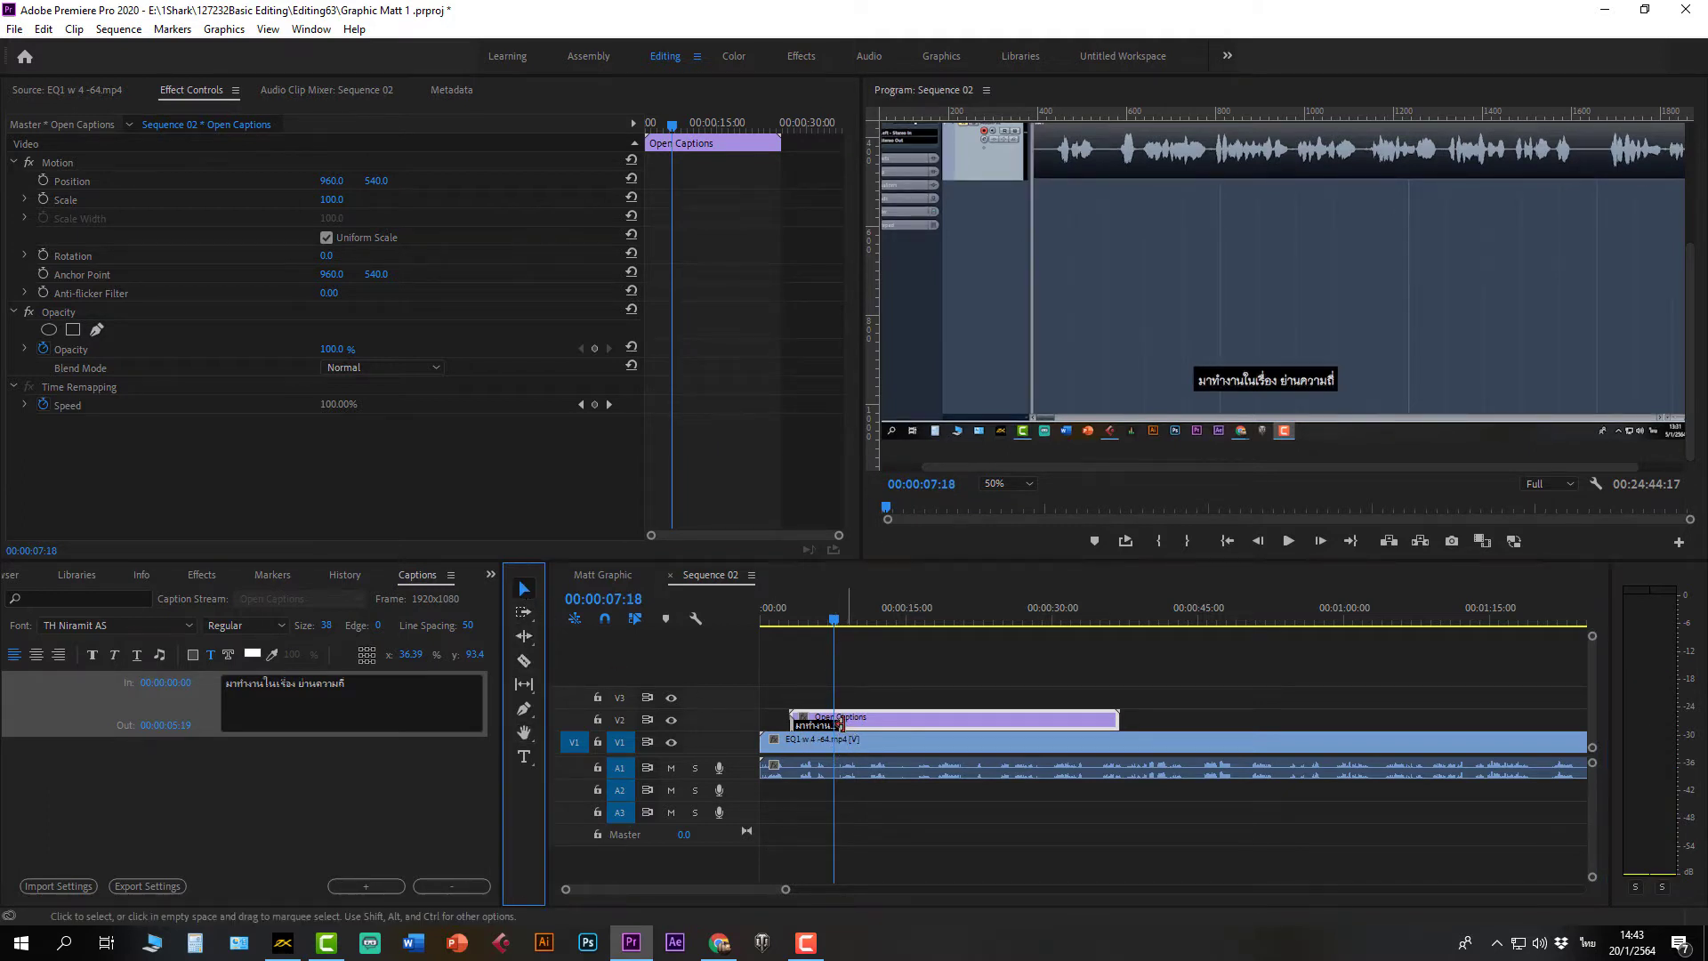
Step: Extend the caption inside the Open Captions clip to an out point of 00:00:29:26 and play it until 00:00:15:10
drag(839, 725, 1078, 721)
key(space)
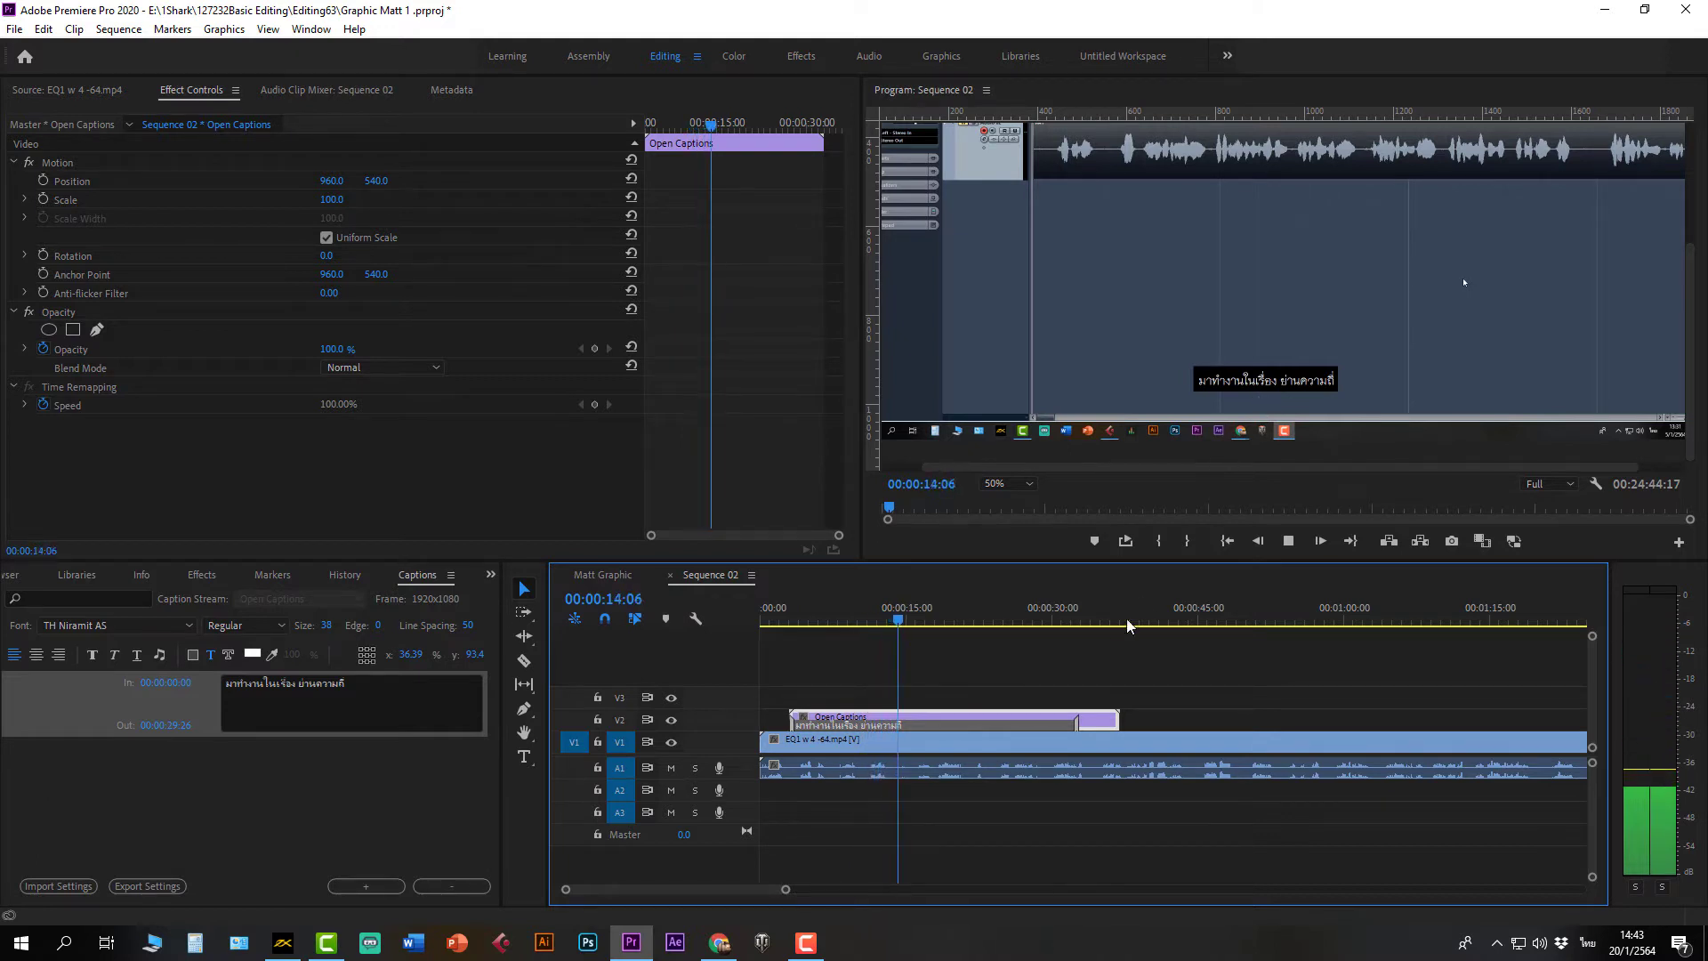
key(space)
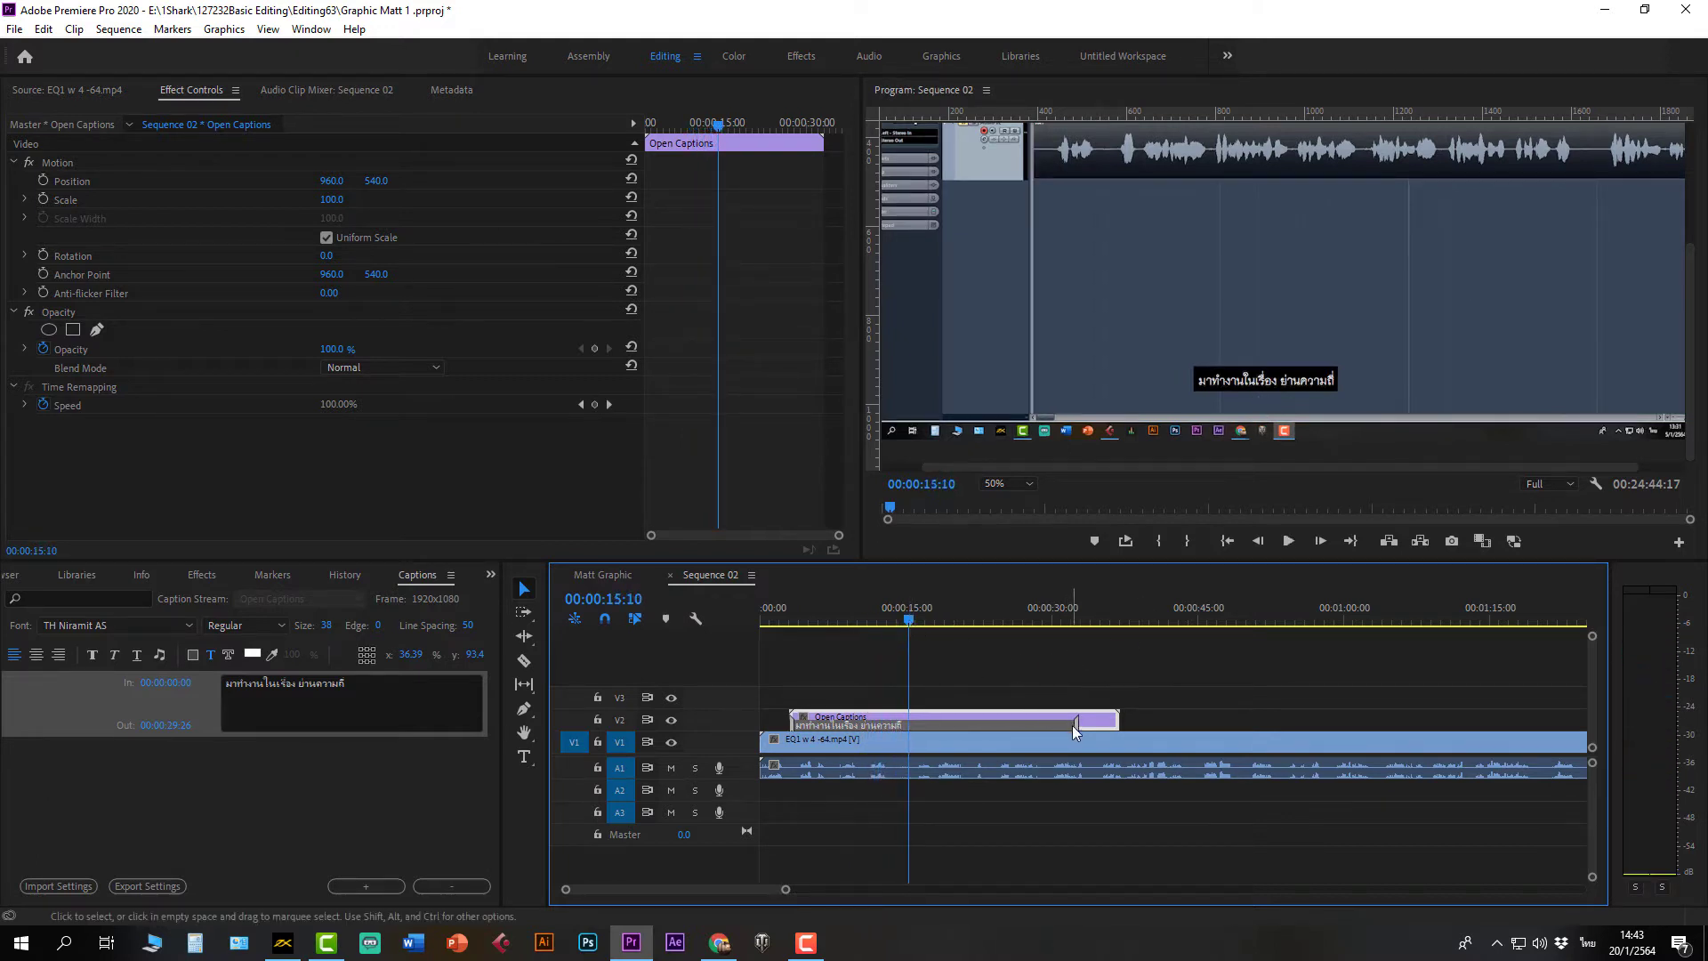
Step: Shorten the caption to an out point of 00:00:07:17 and replay the passage up to 00:00:07:05
drag(1072, 723, 859, 729)
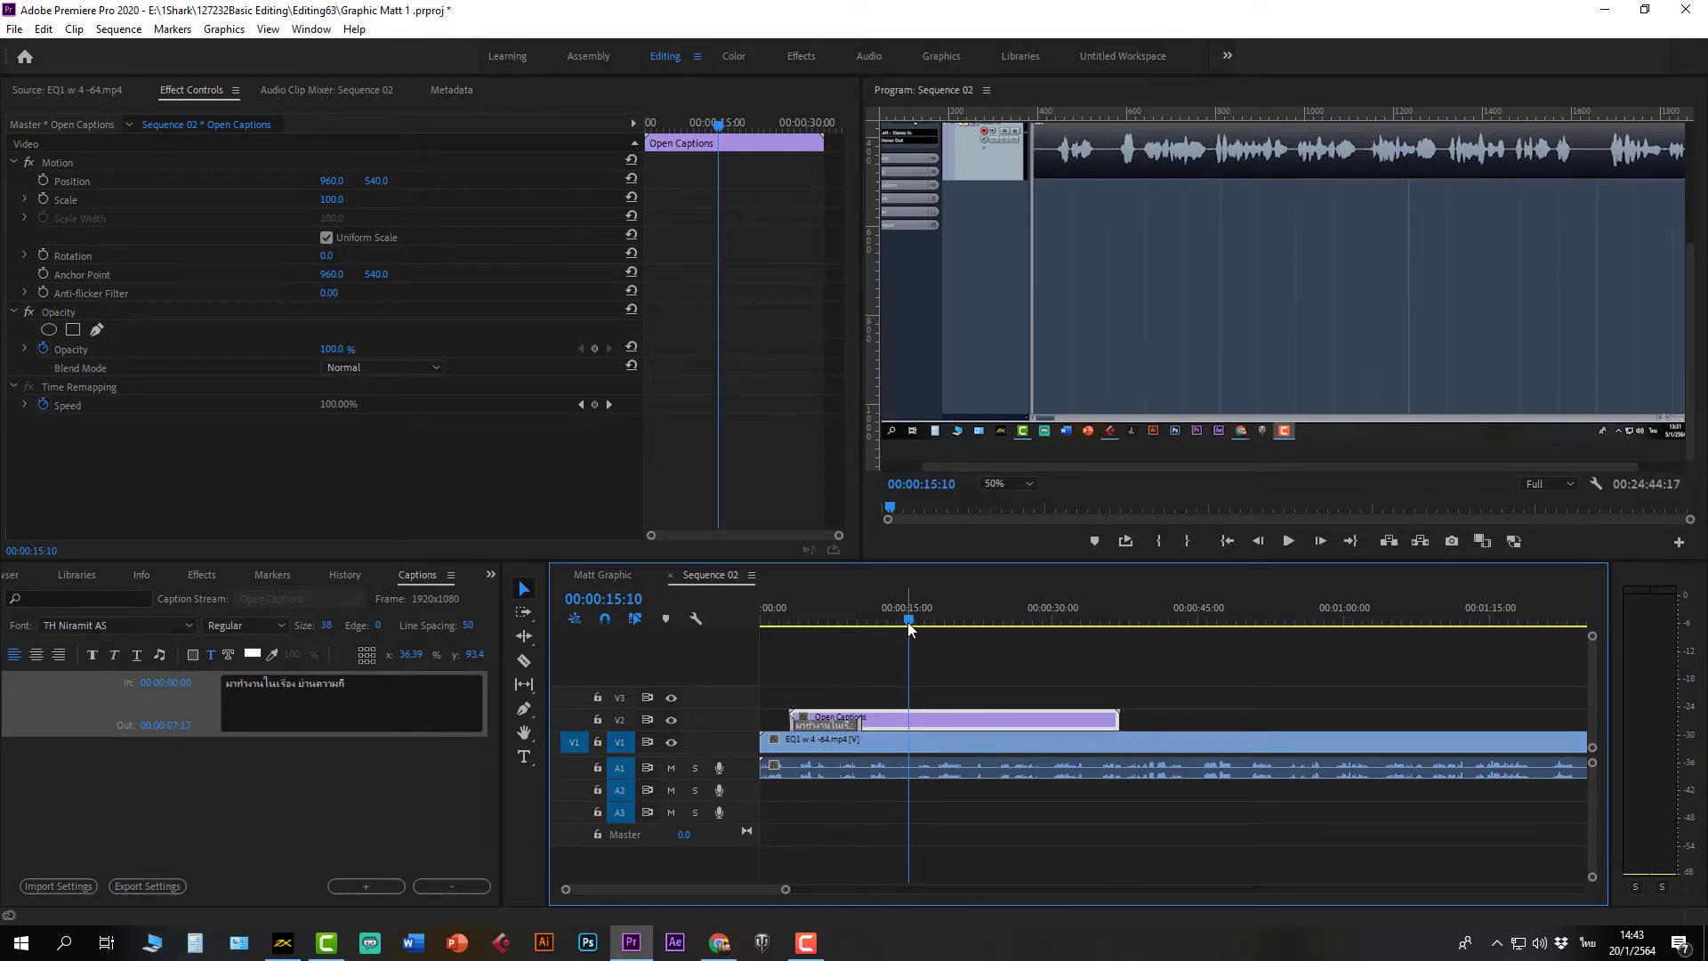
drag(907, 622, 811, 627)
key(space)
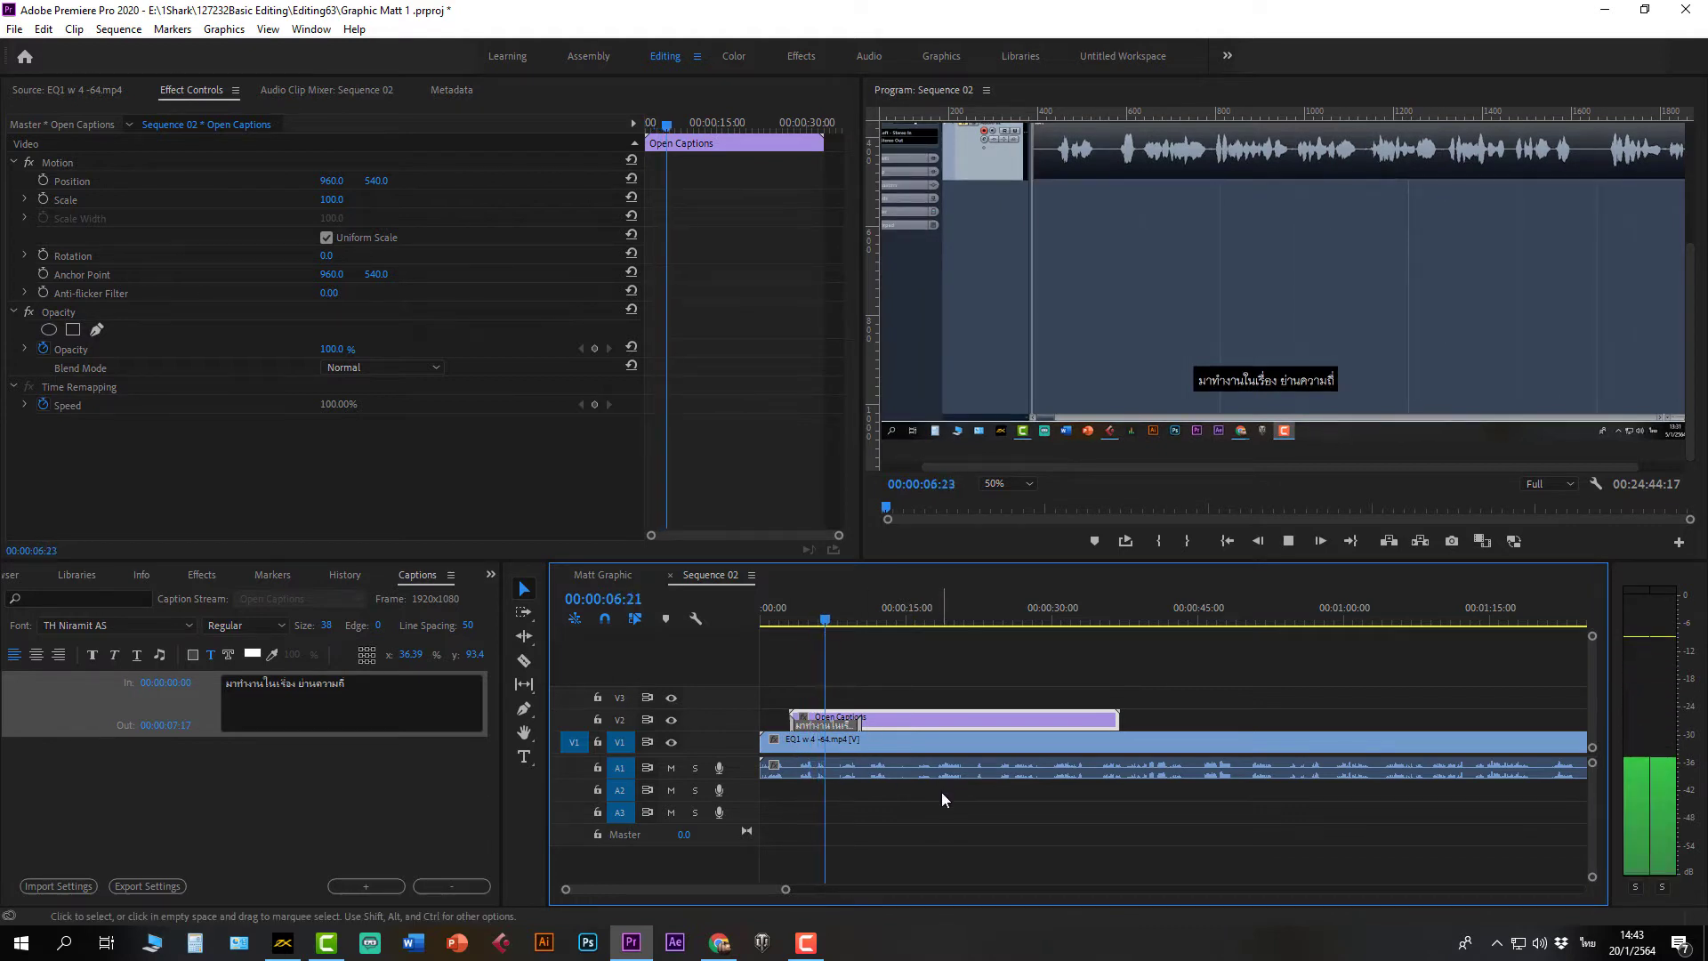
key(space)
Step: Trim the caption's out point to 00:00:04:02 and replay from about 3 seconds to check its end against the speech
drag(857, 728, 824, 730)
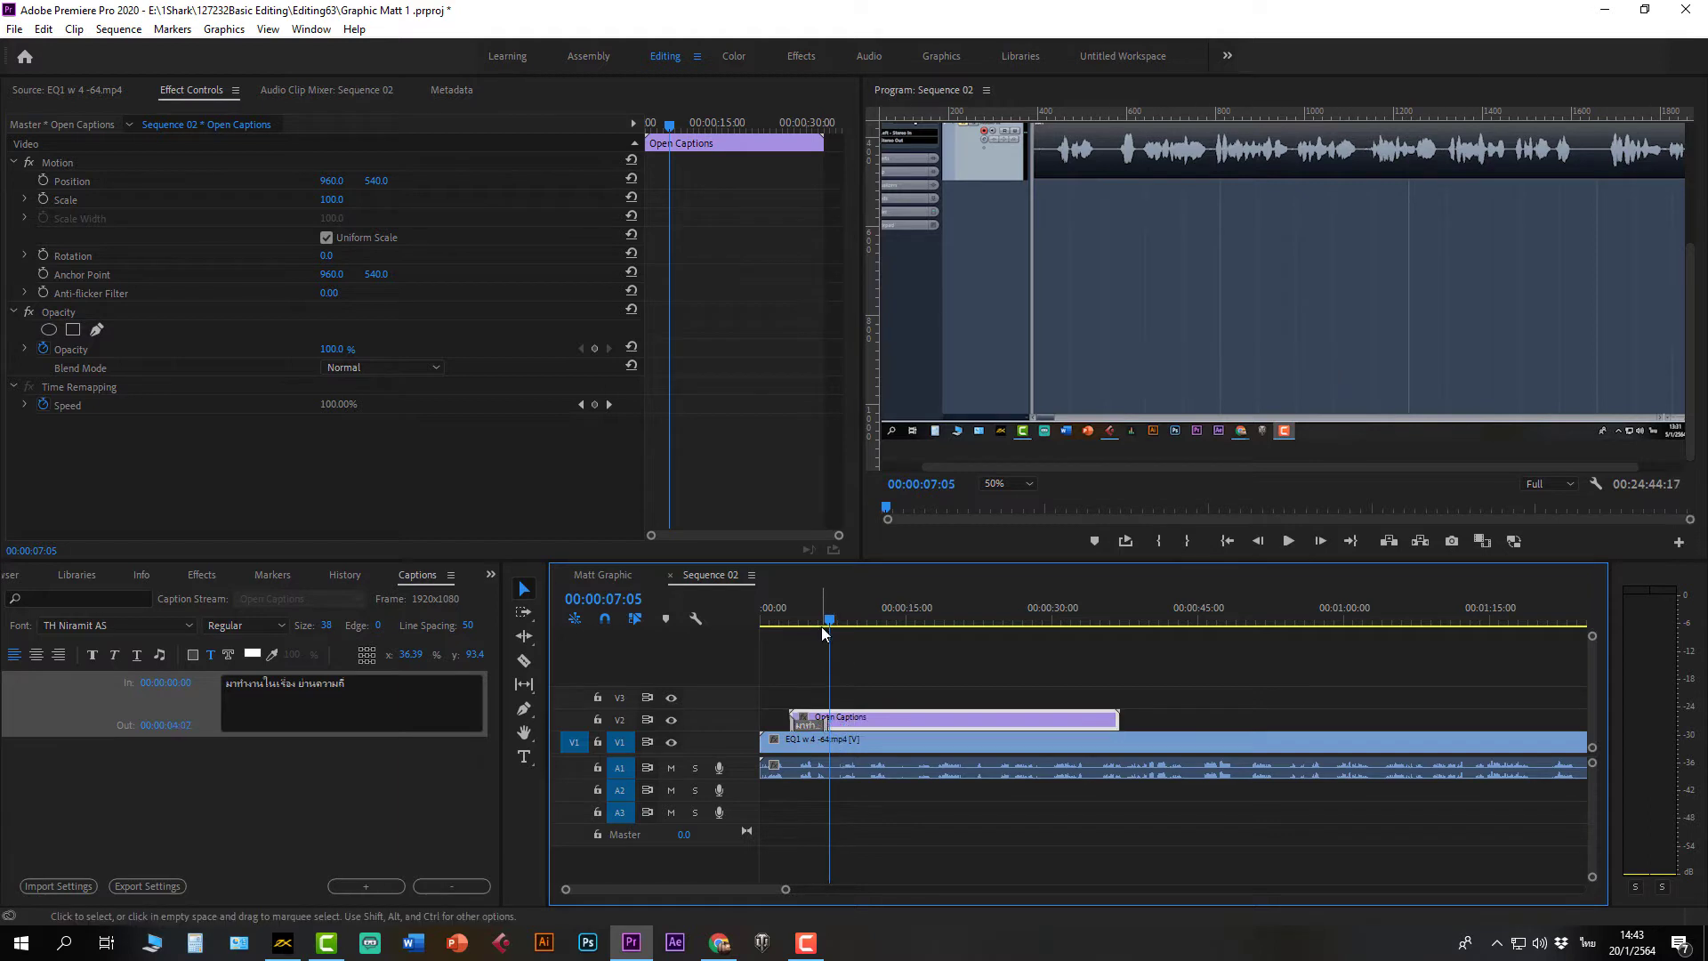
drag(822, 633, 792, 626)
key(space)
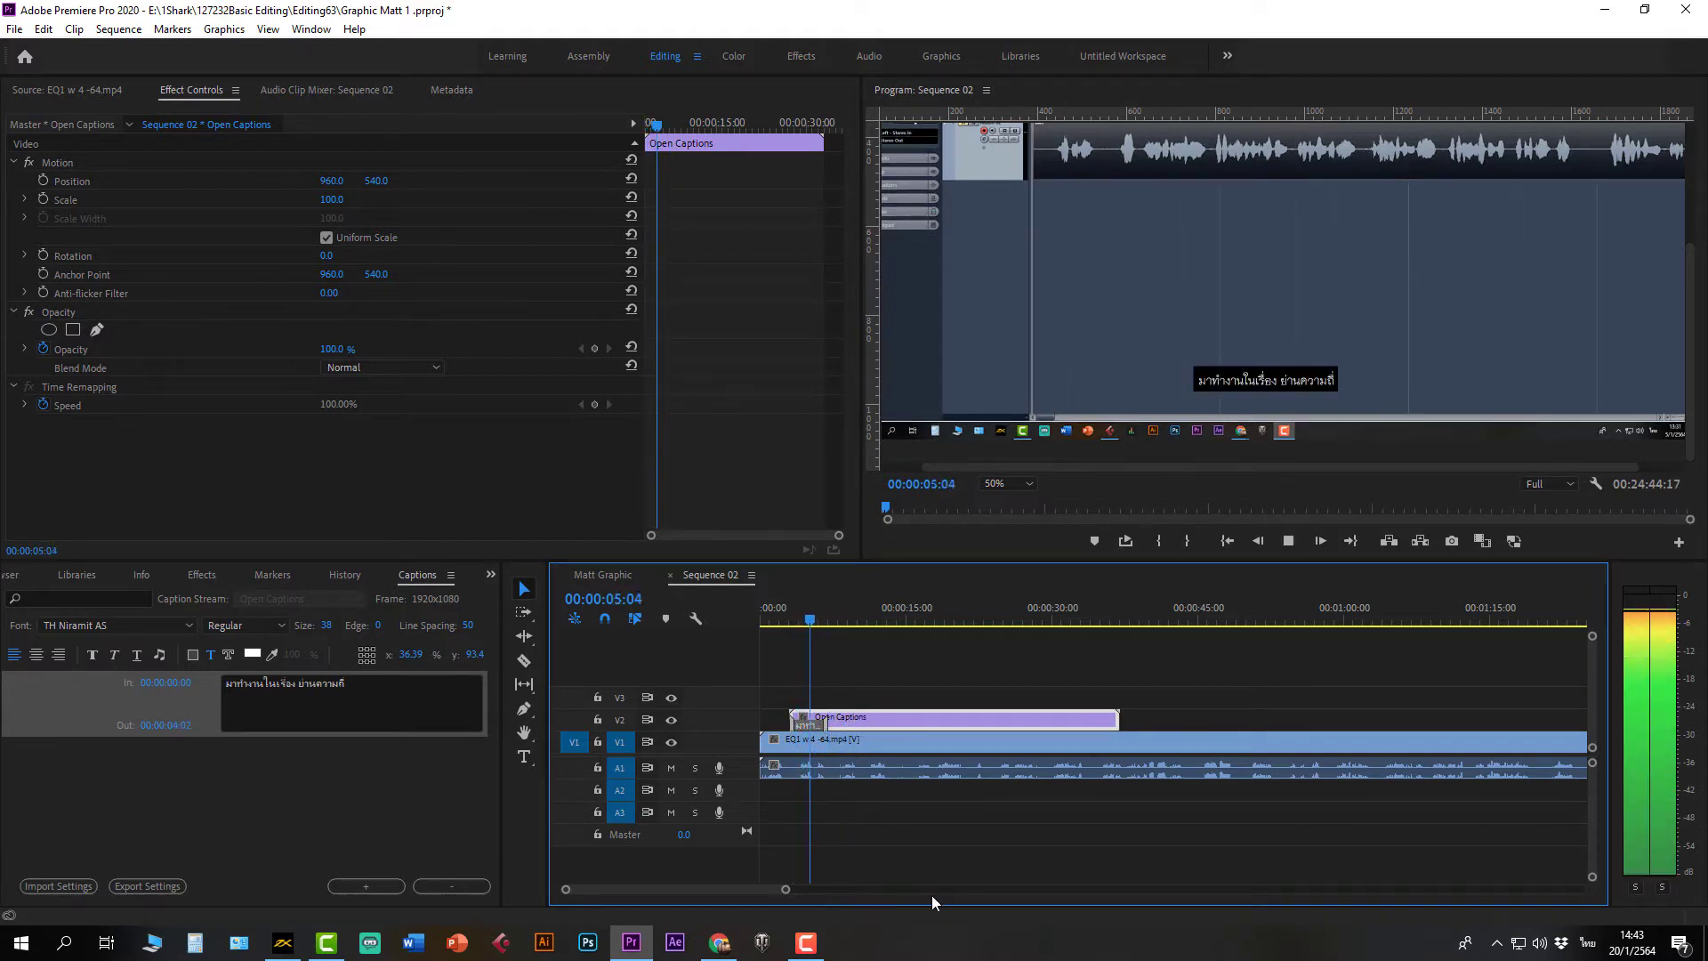
key(space)
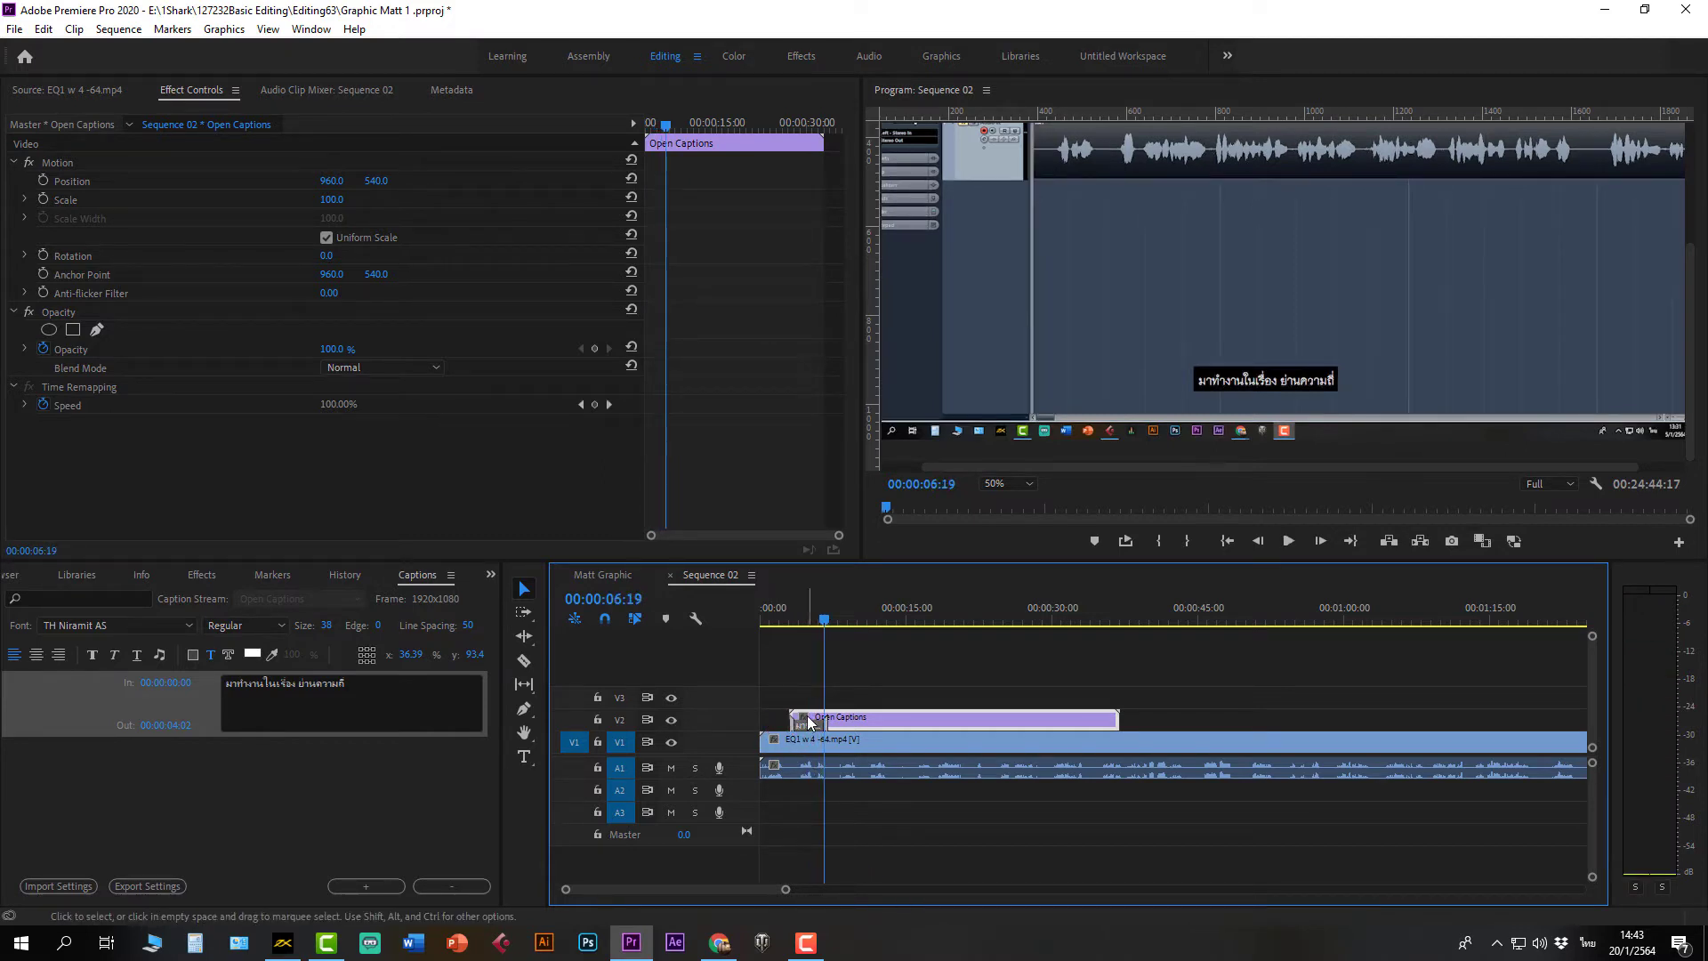
Step: Shift the Open Captions clip slightly earlier on V2, extend the caption's out point to 00:00:06:13, and play until 00:00:07:12
drag(808, 720, 843, 726)
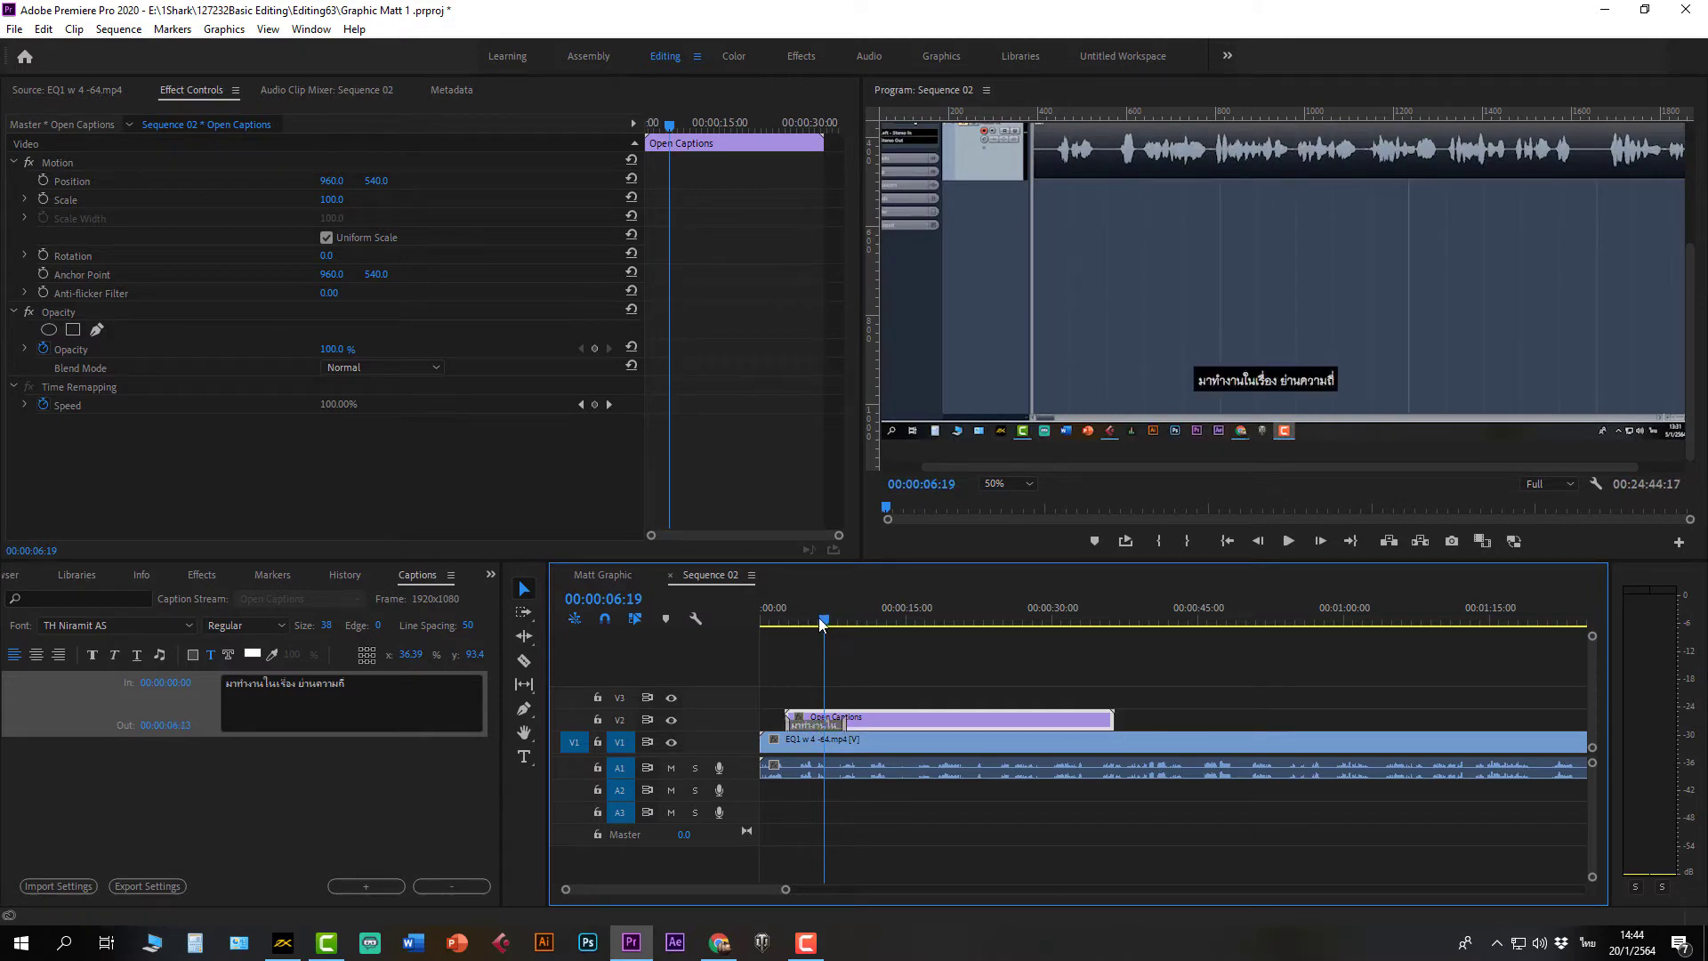
click(807, 628)
key(space)
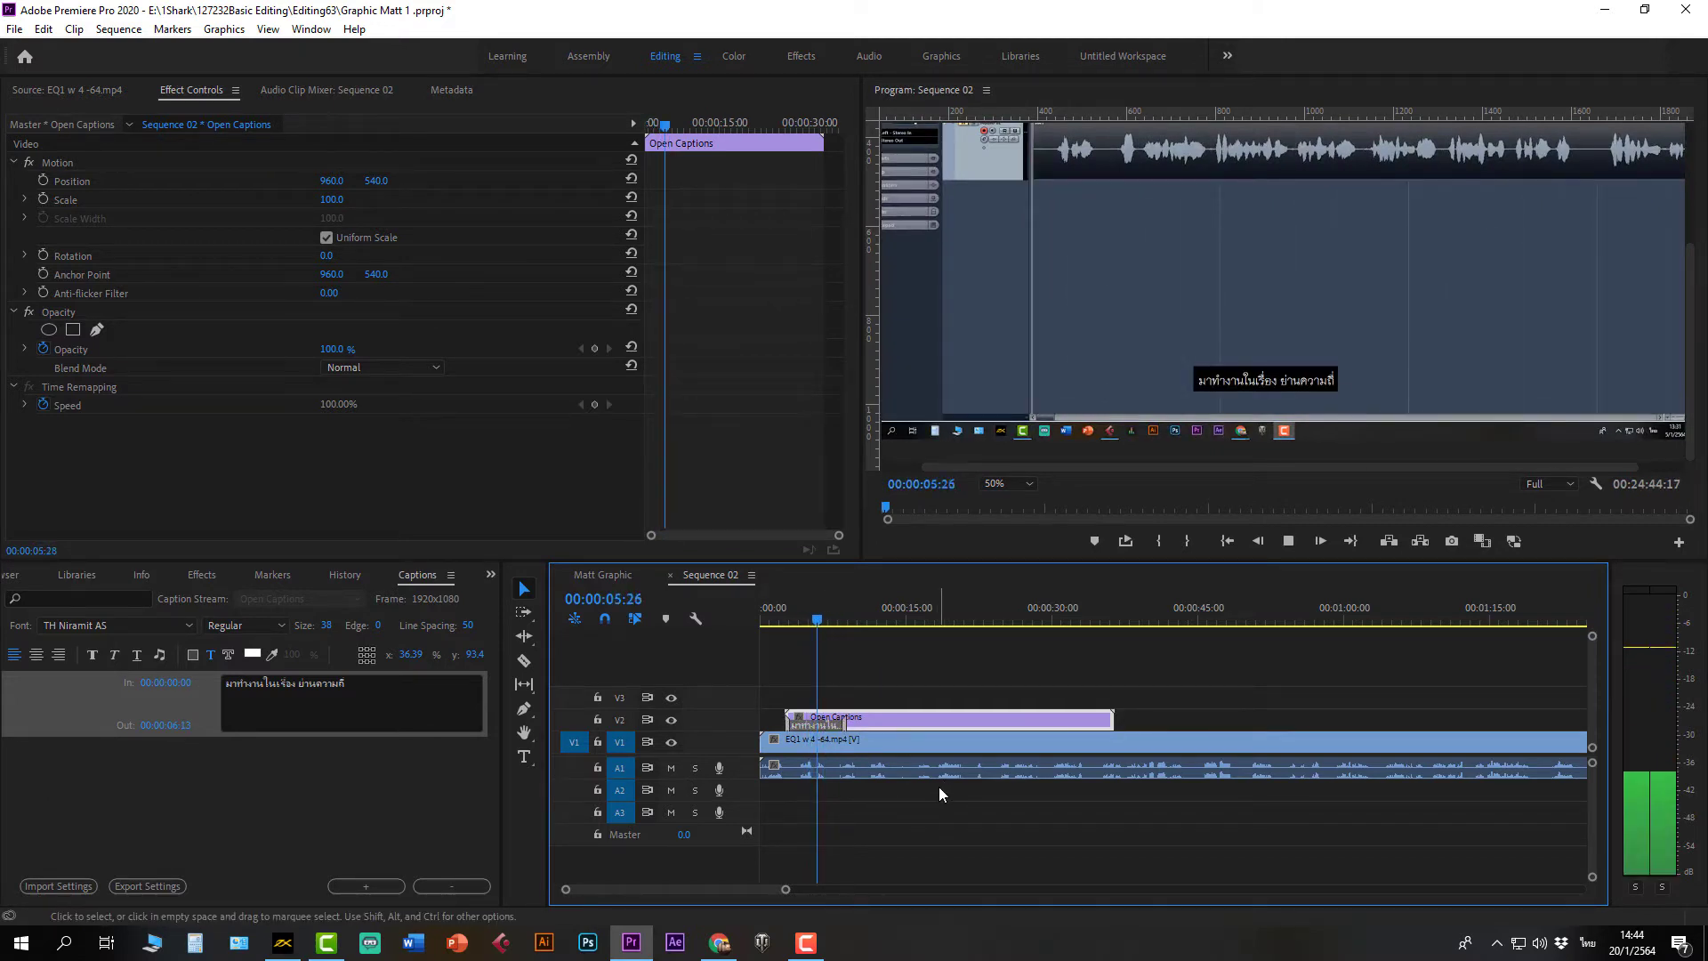
key(space)
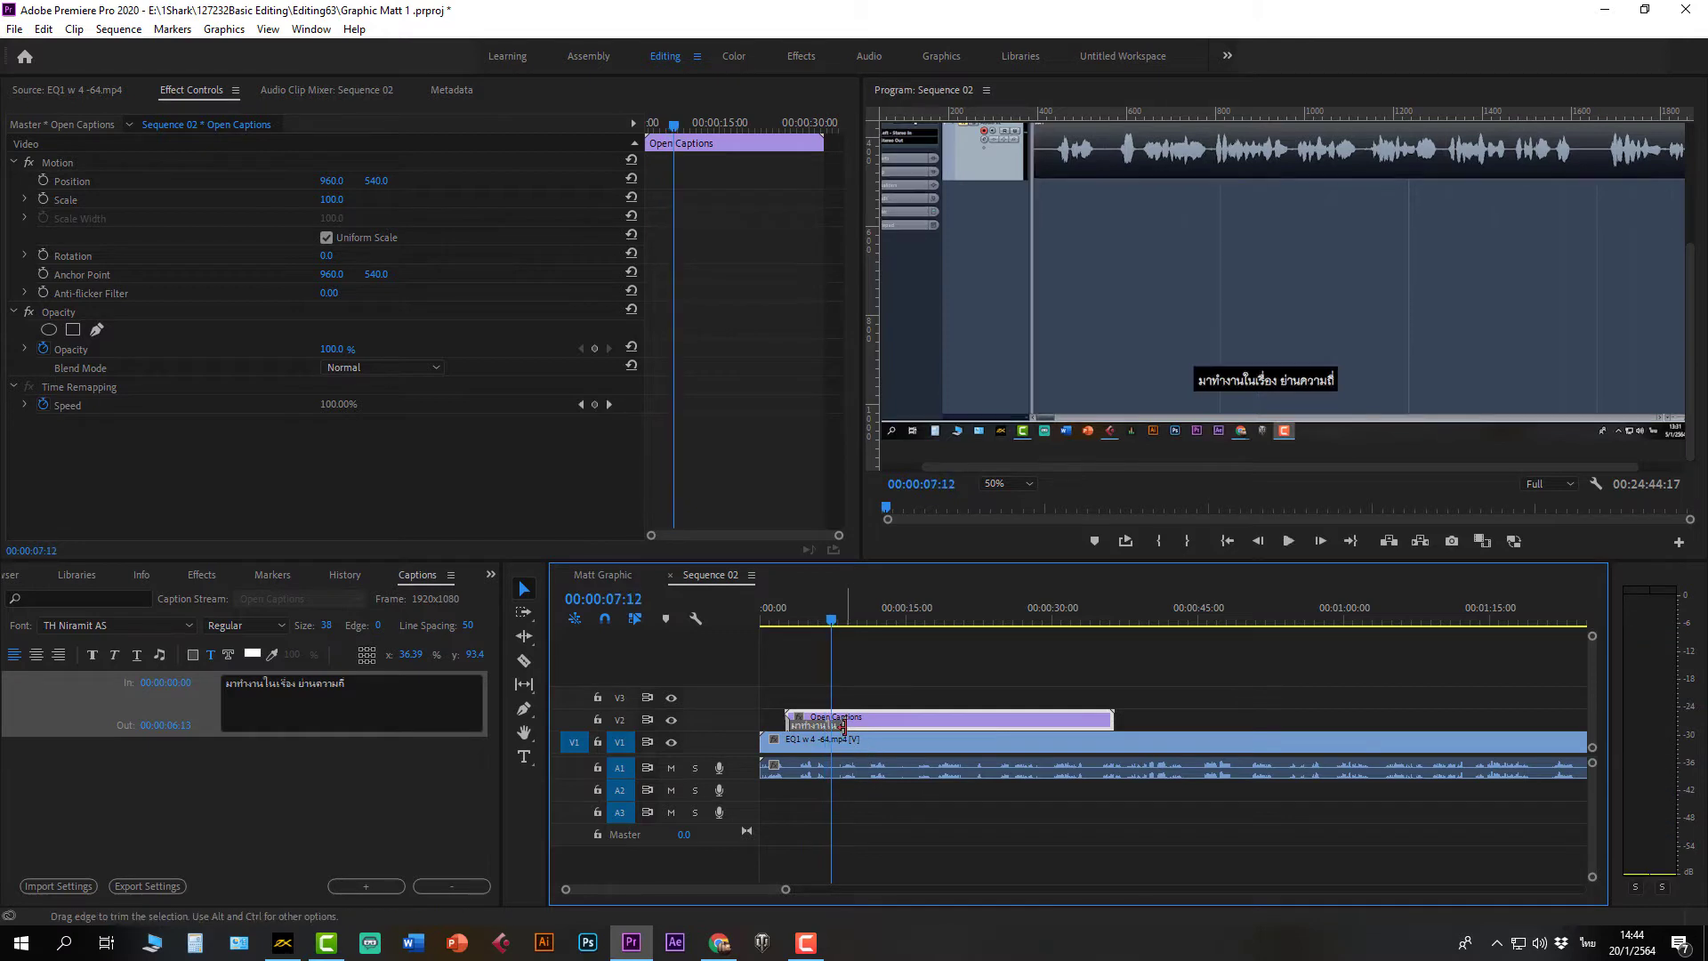
Step: Trim the caption's out point to 00:00:04:25 and replay the passage, including from the sequence start to 00:00:02:20
drag(842, 727, 835, 744)
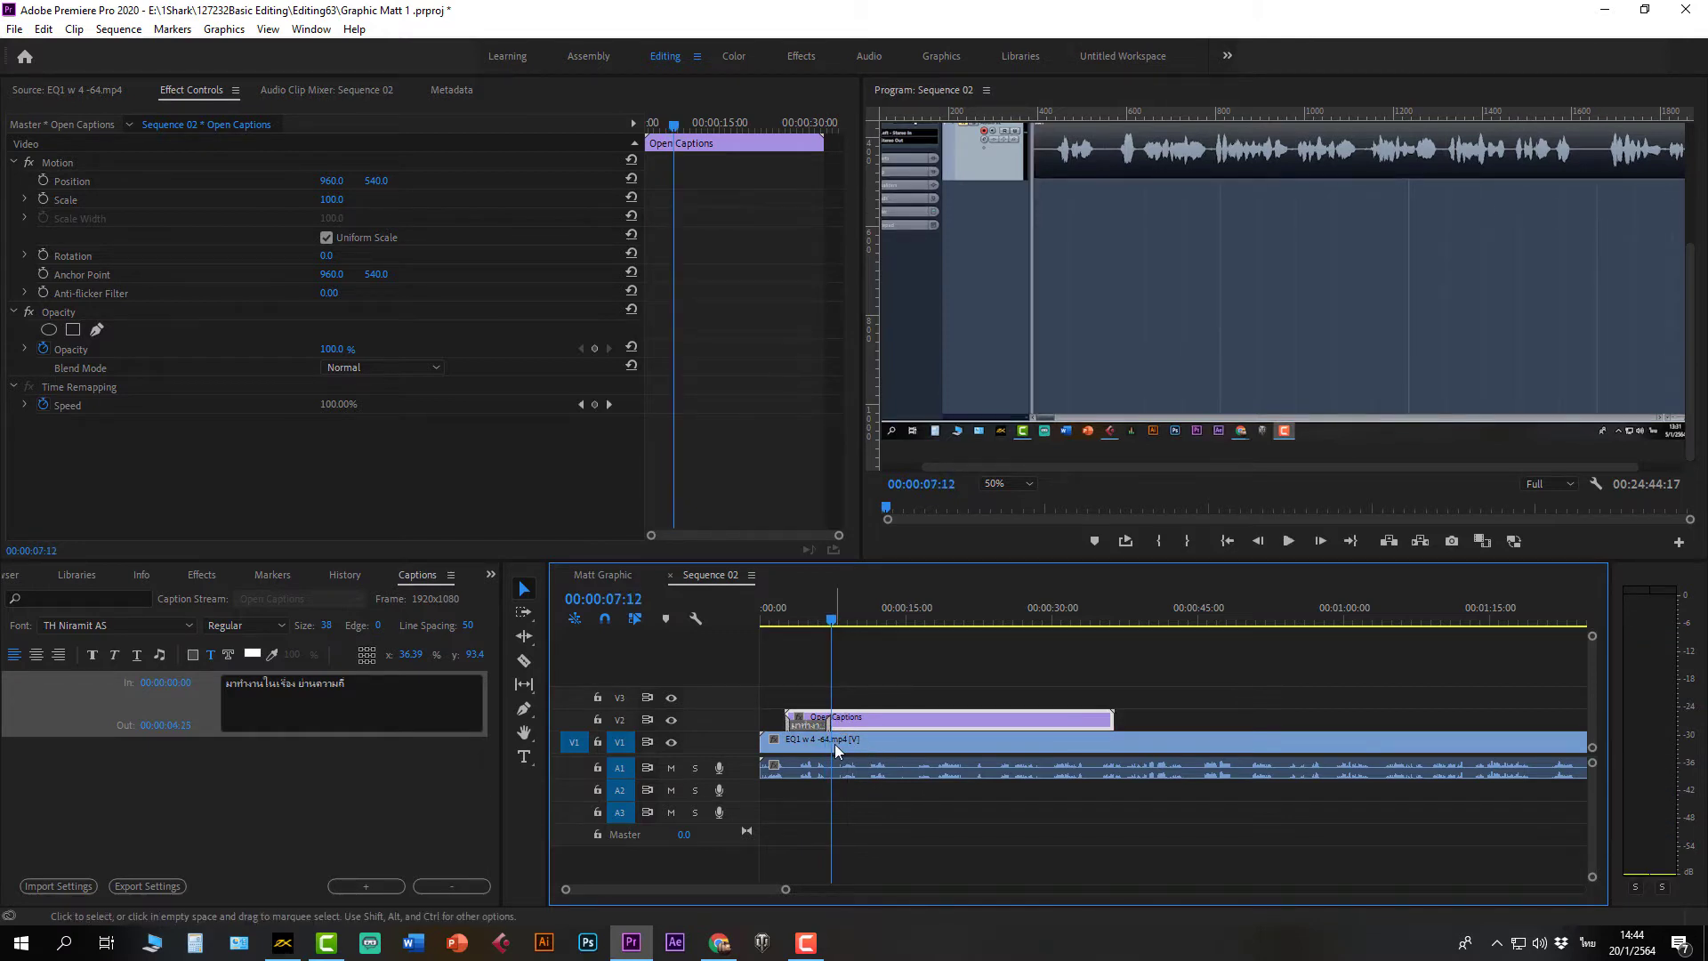
click(830, 623)
drag(830, 622, 793, 628)
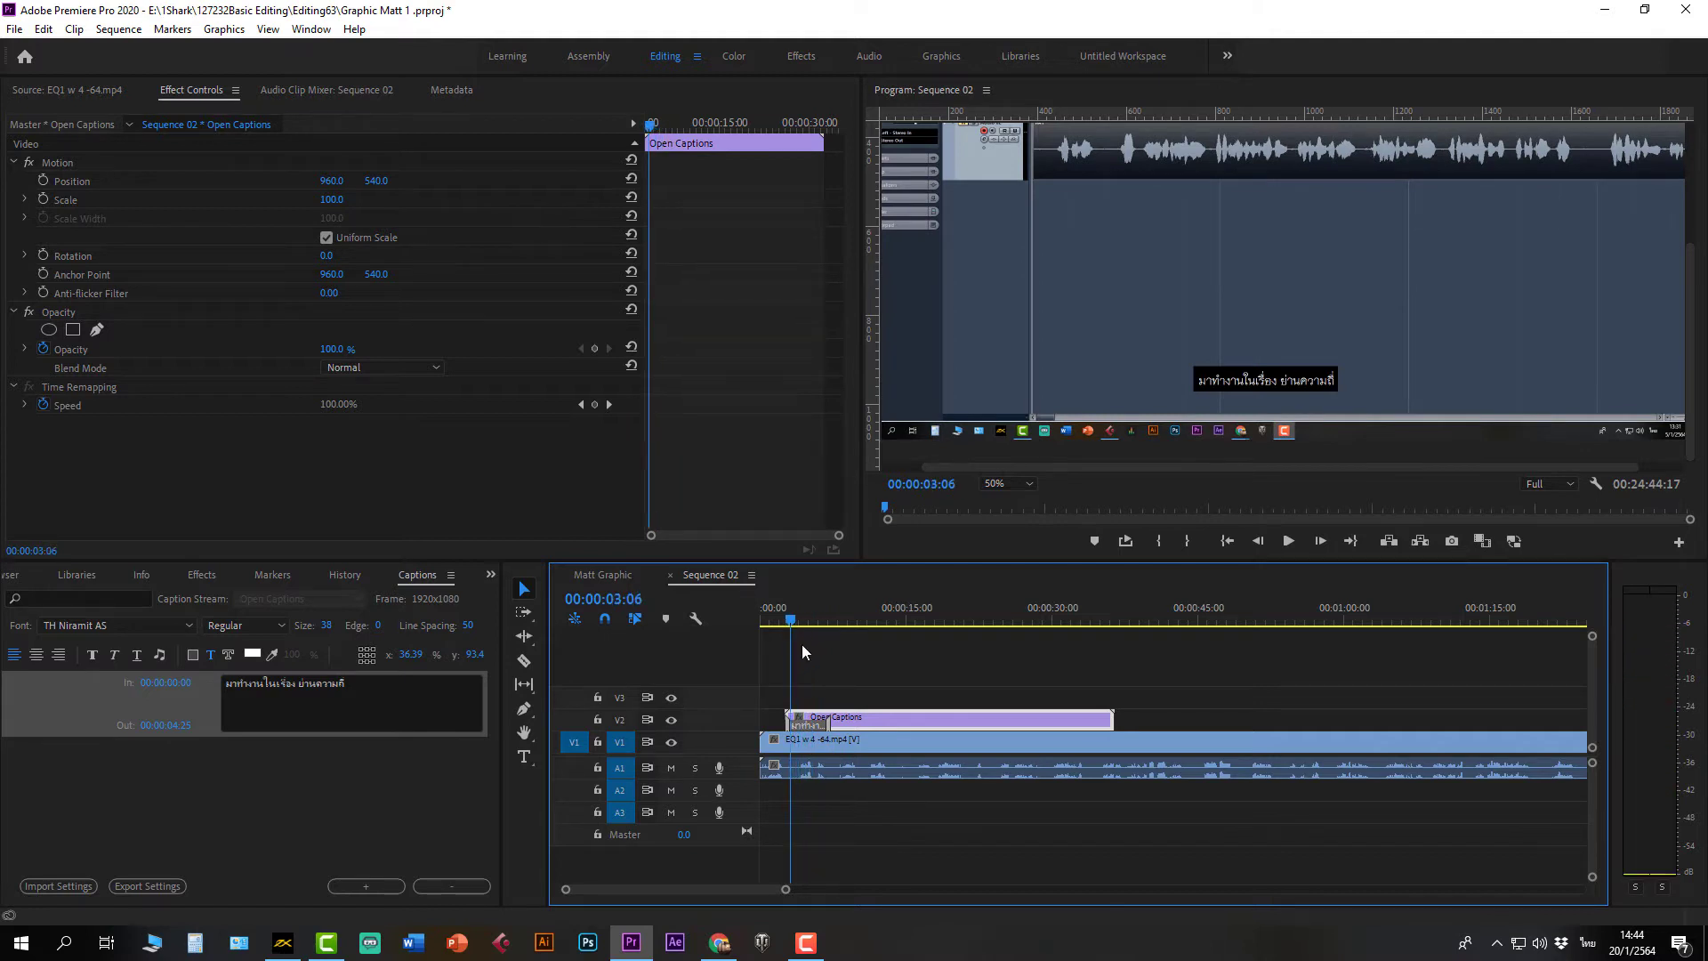
key(space)
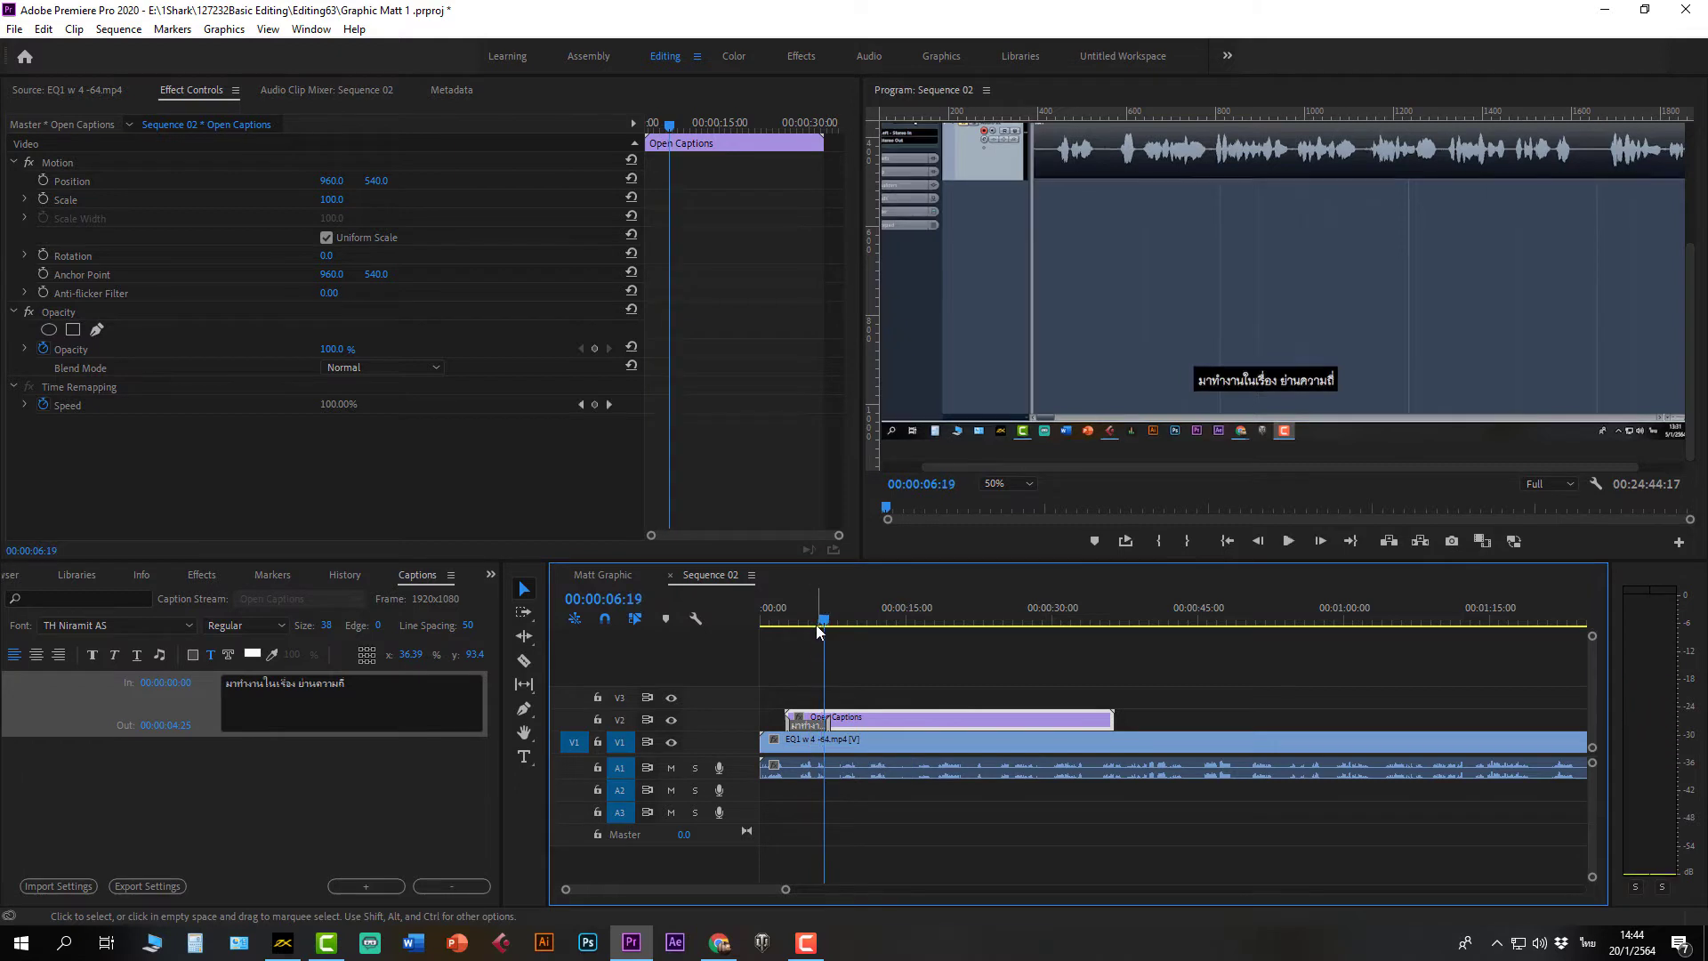
drag(824, 625, 756, 632)
key(space)
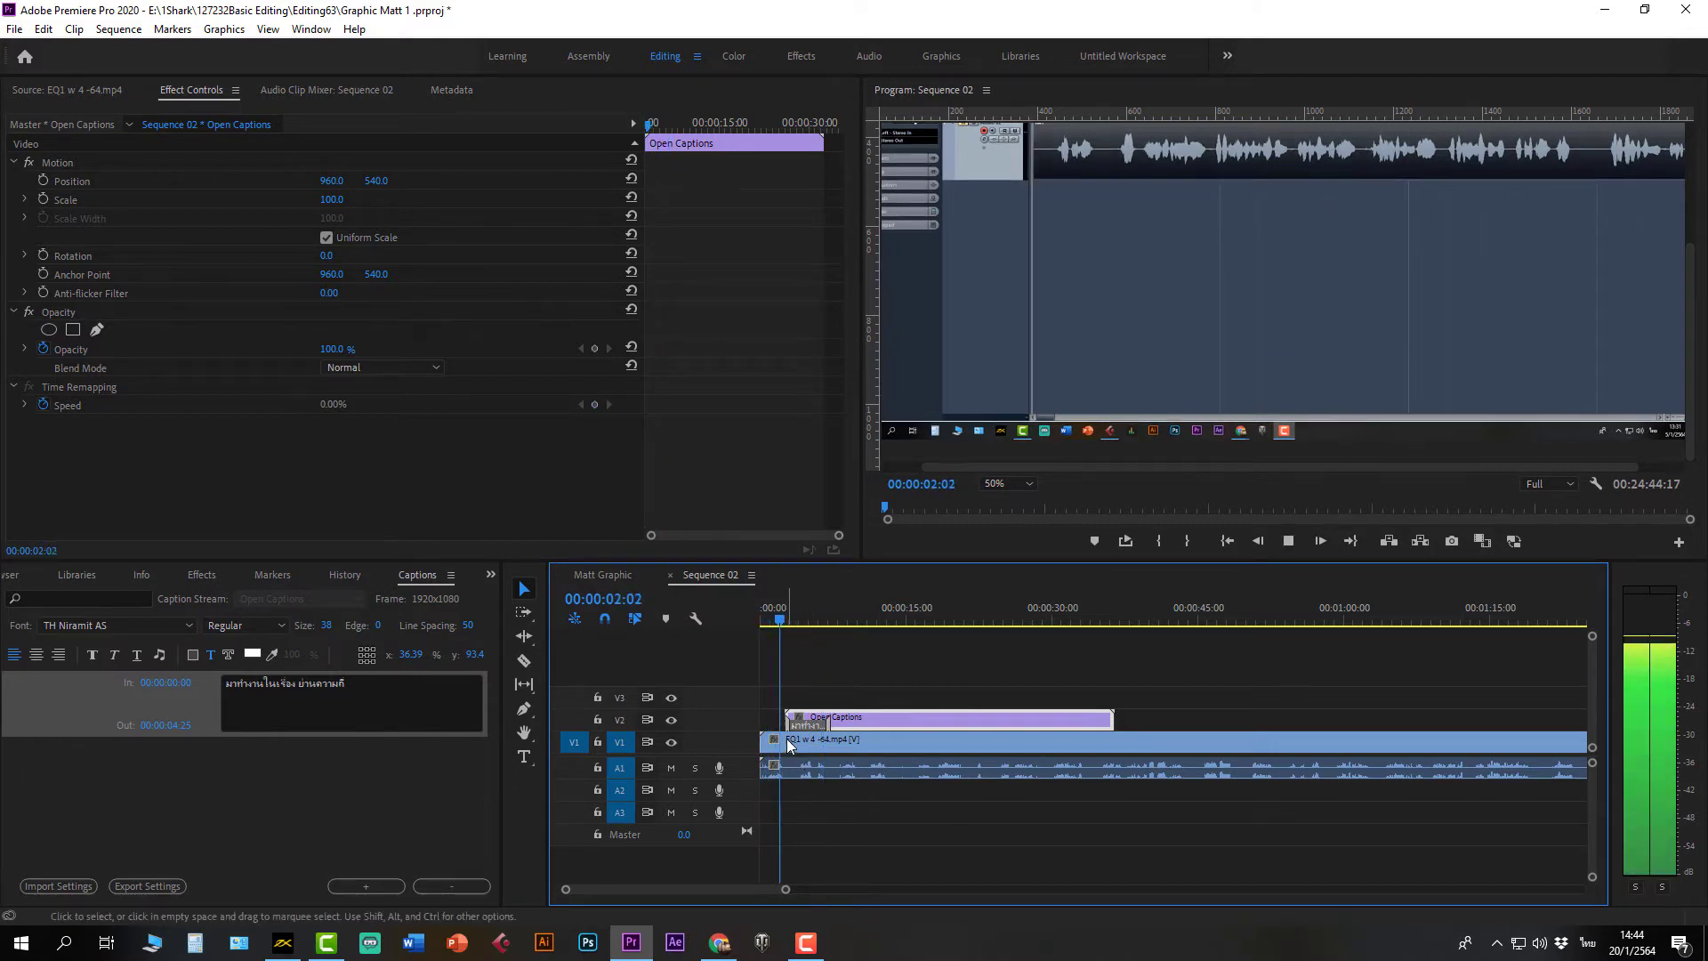
key(space)
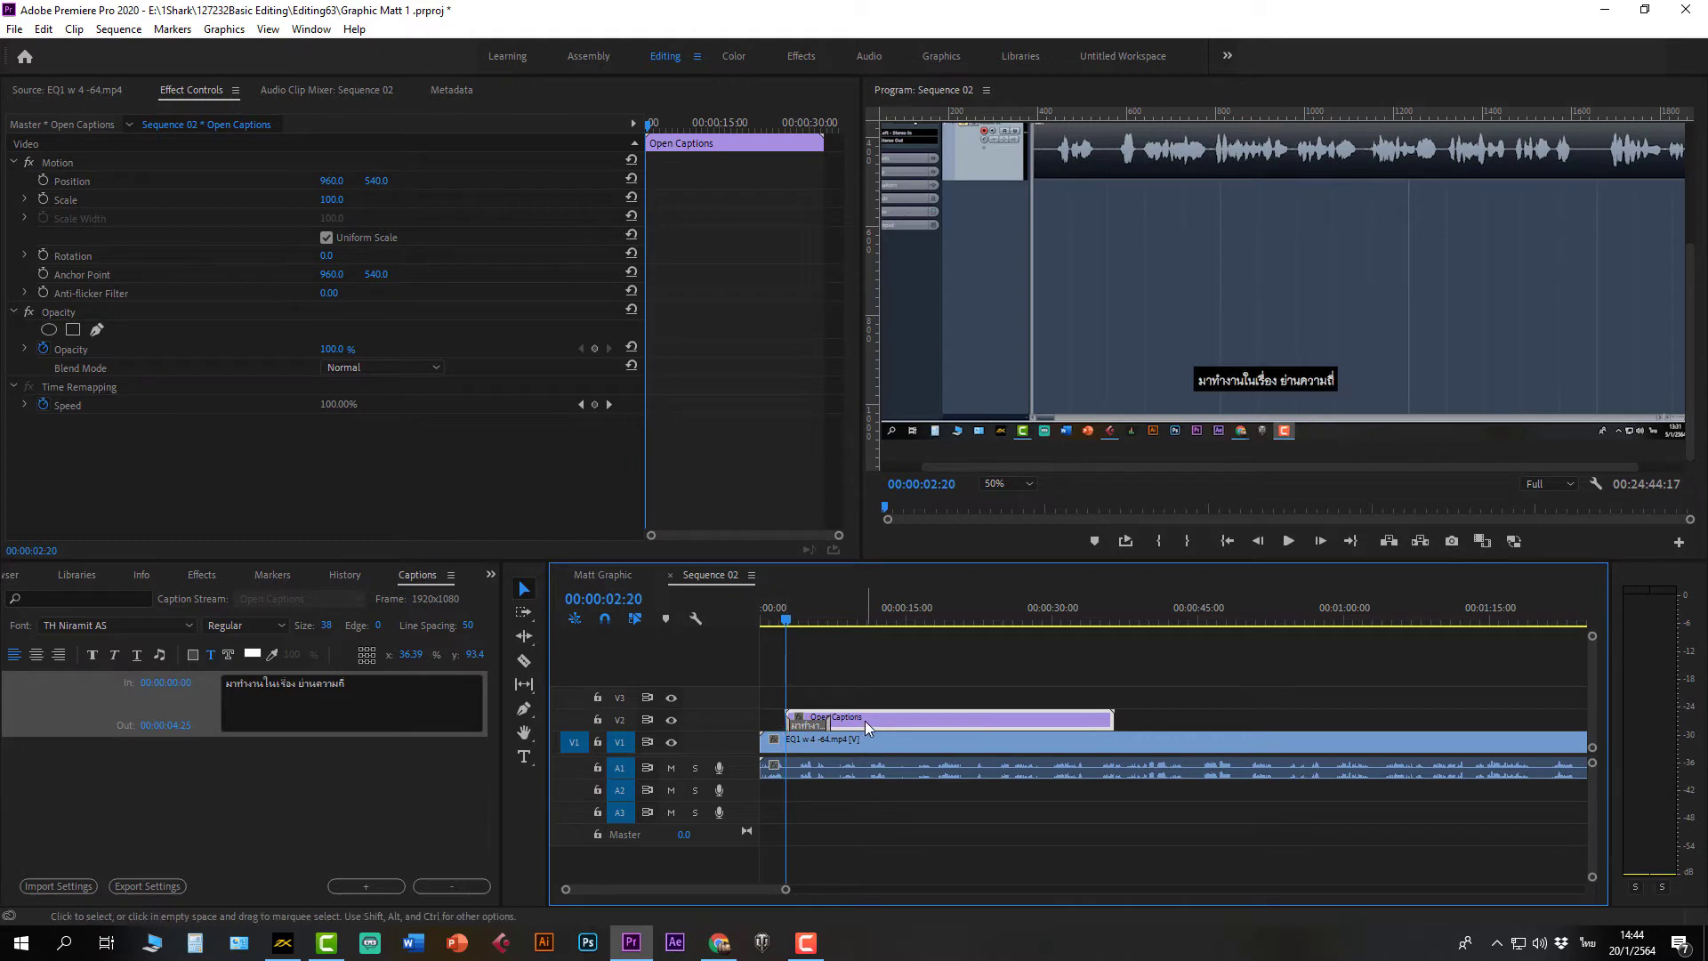
Step: Move the Open Captions clip to the start of the sequence, extend the caption to 00:00:07:17, and play until 00:00:06:29
mouse_move(864, 720)
mouse_down()
mouse_move(810, 724)
mouse_move(834, 724)
mouse_up()
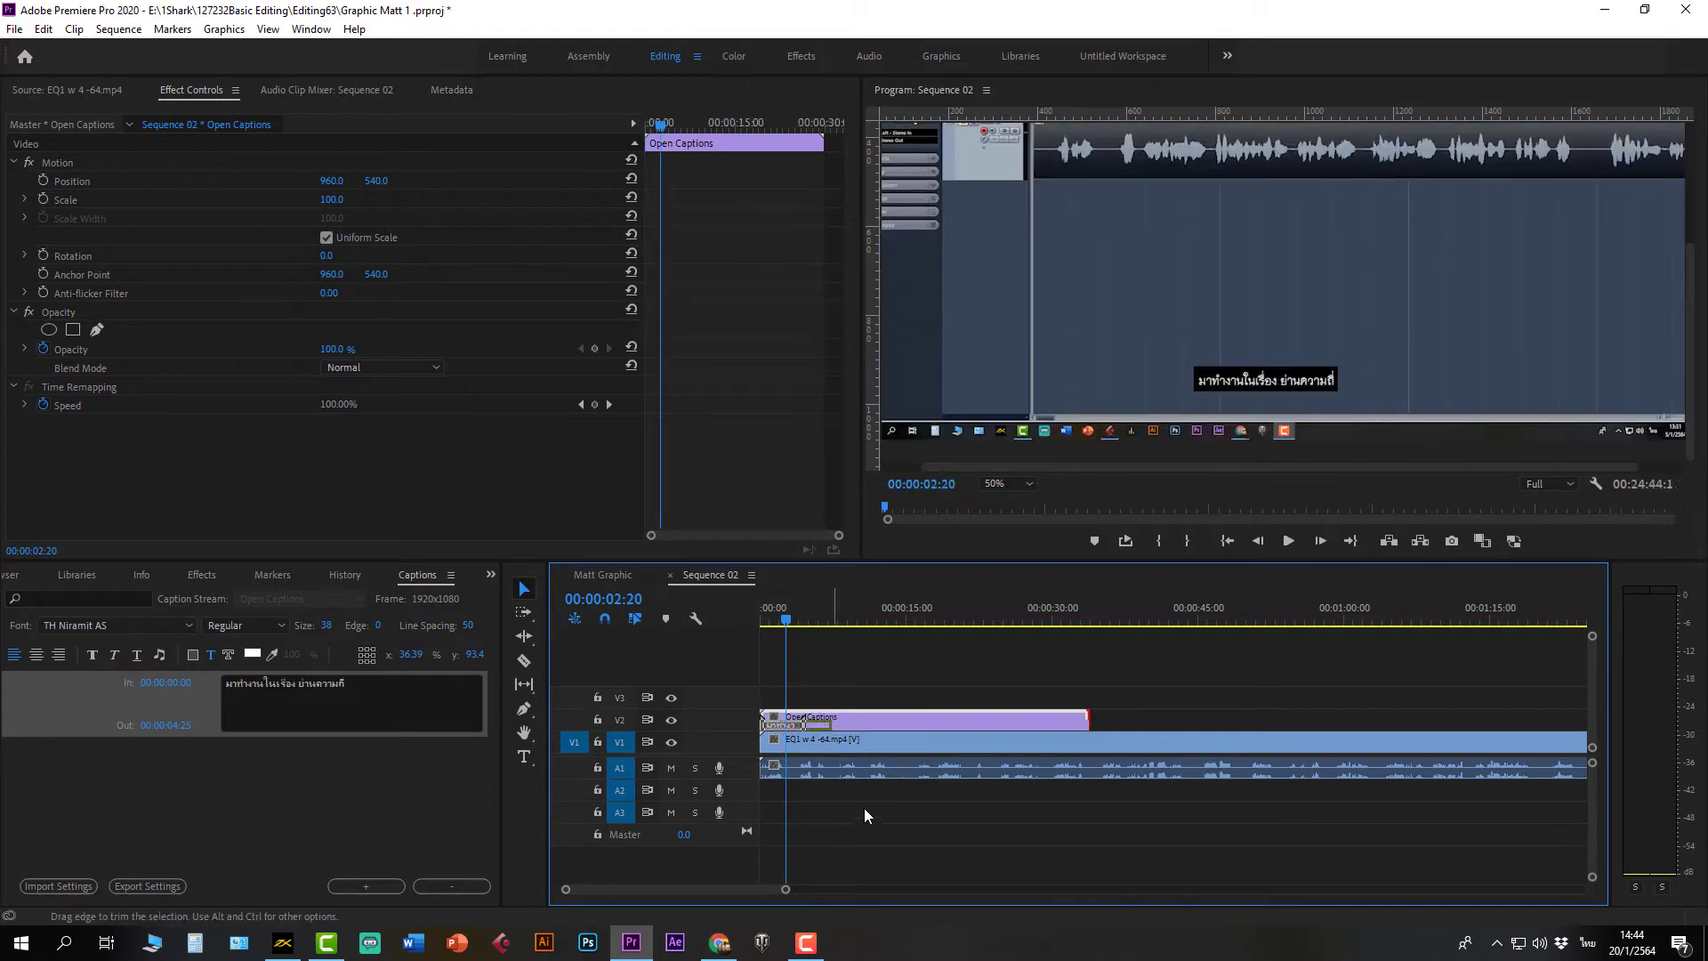
key(space)
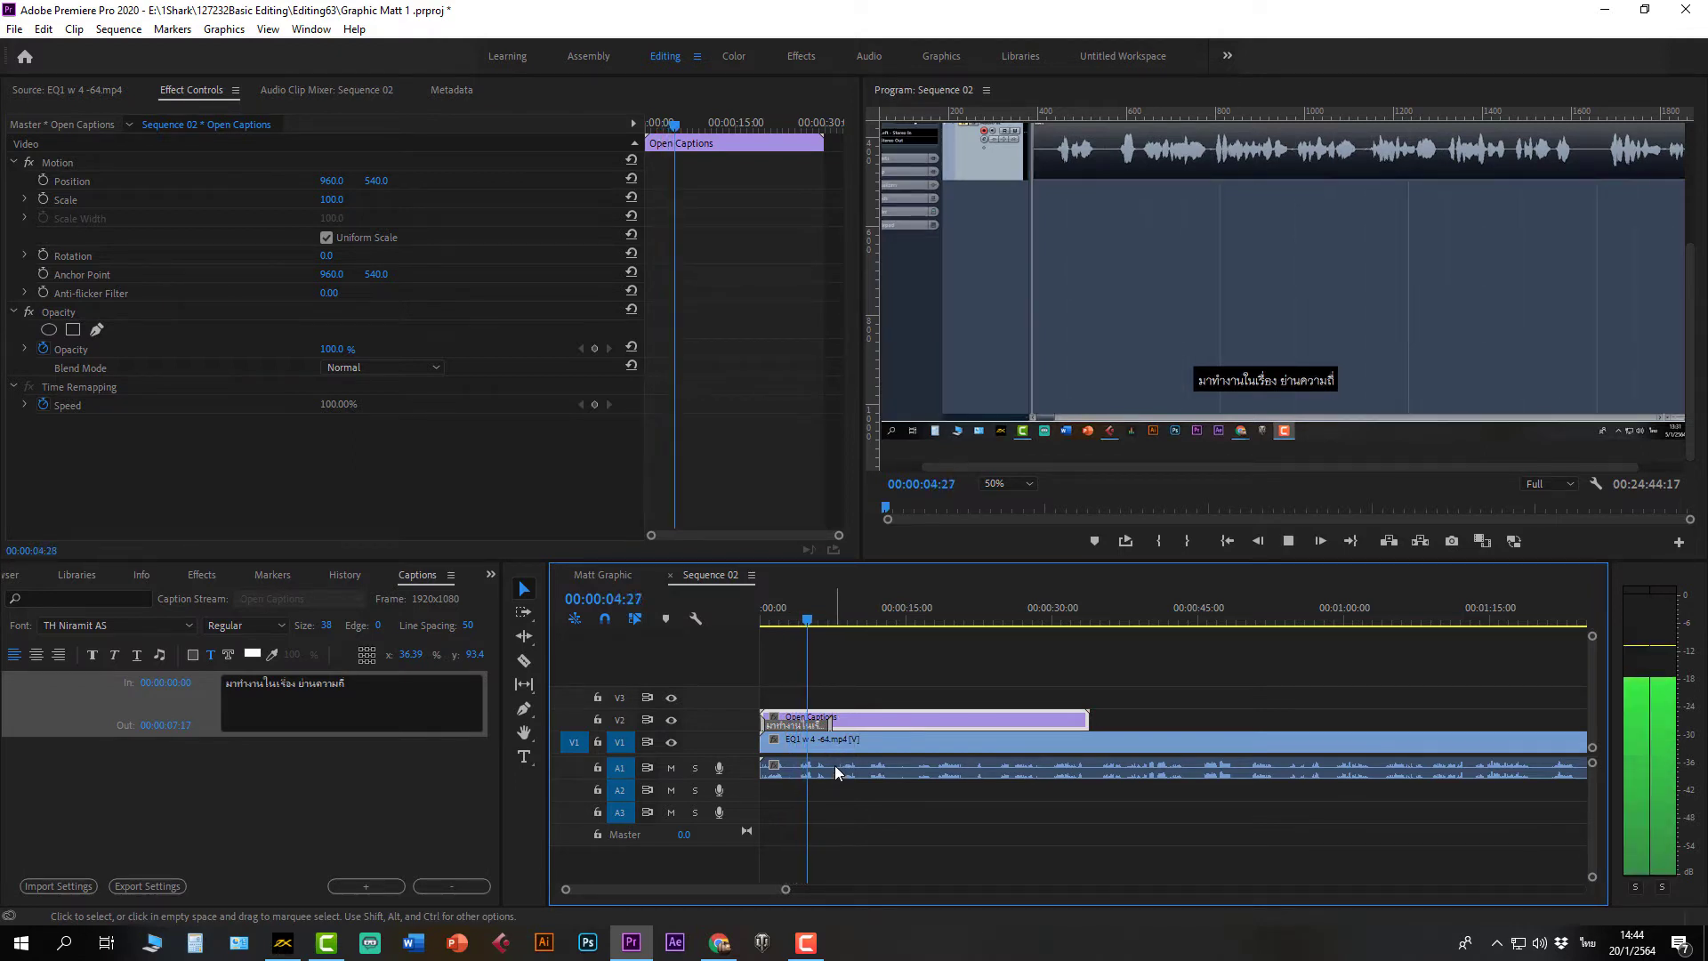
key(space)
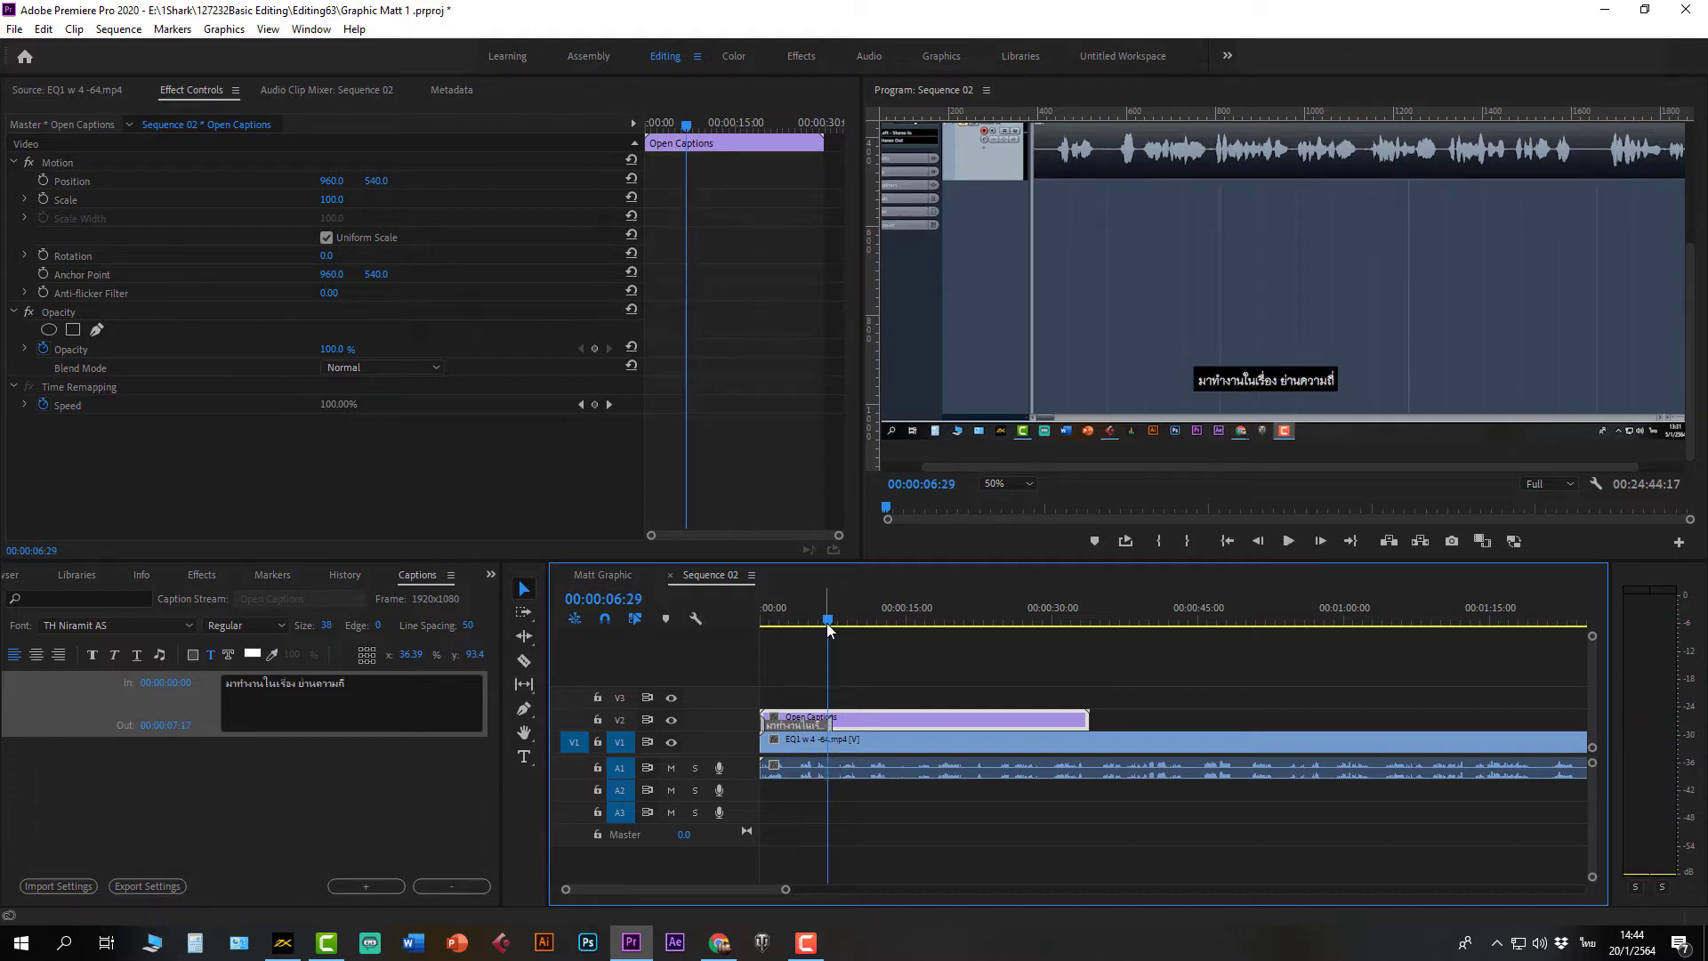
mouse_move(827, 620)
mouse_down()
mouse_move(770, 623)
mouse_move(826, 623)
mouse_up()
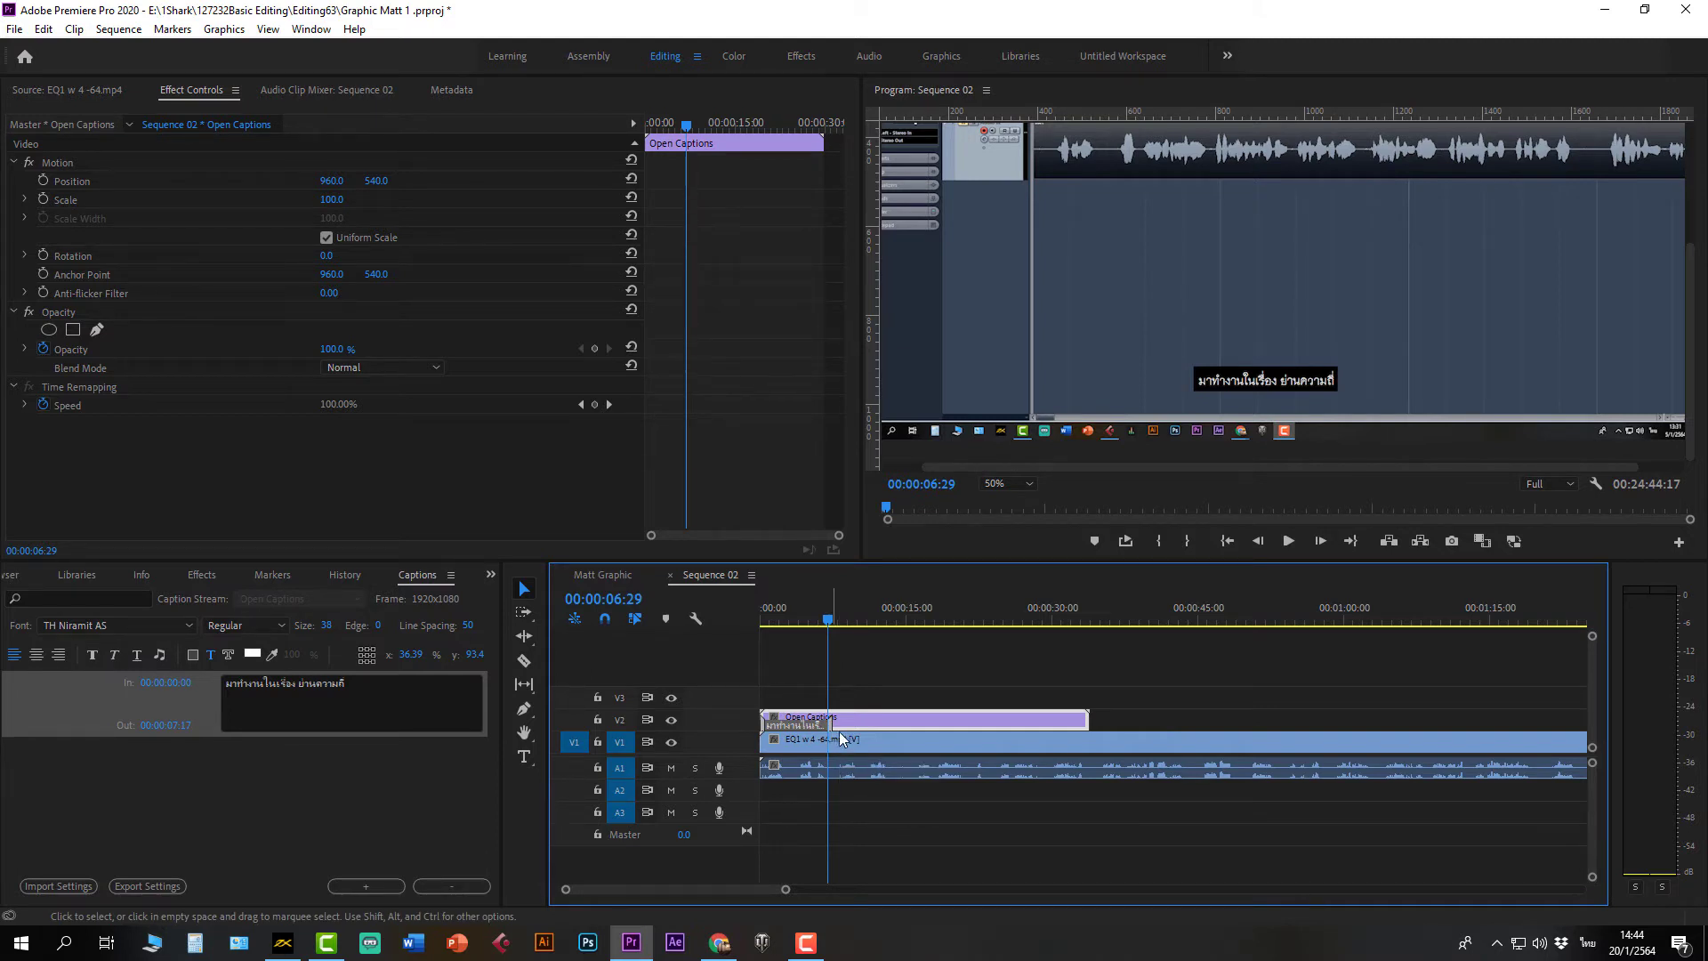
Step: Set the caption block's position to bottom center after trying middle center and bottom left, previewing at 00:00:03:20
click(1086, 716)
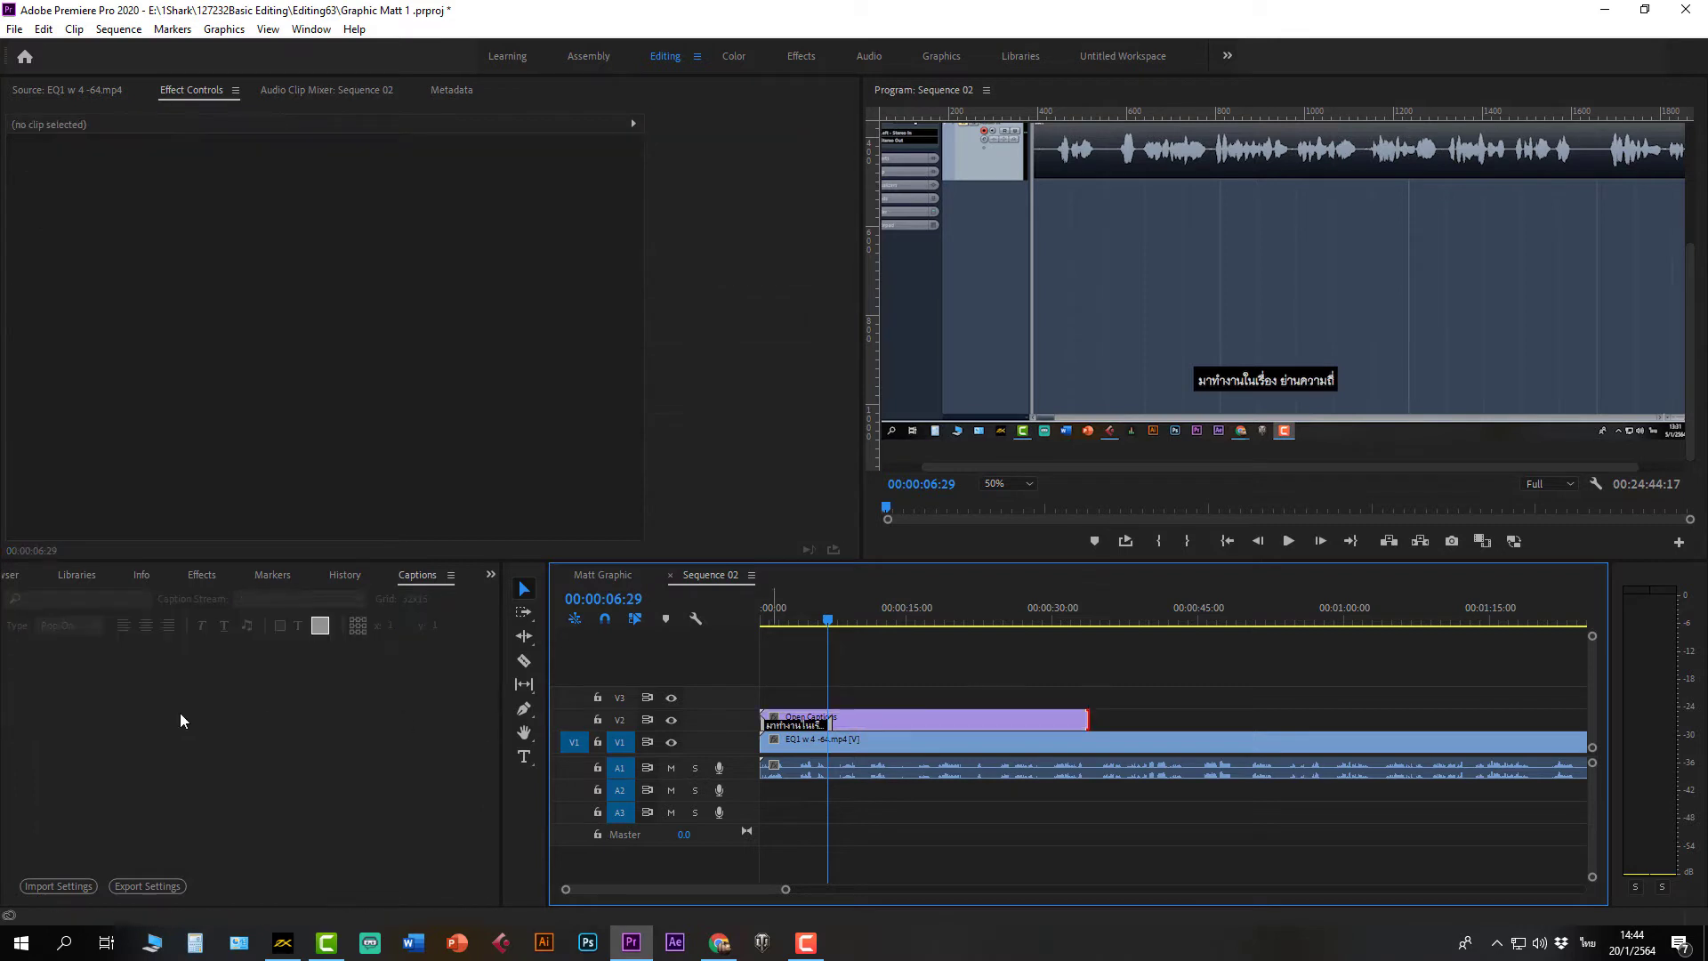
click(862, 718)
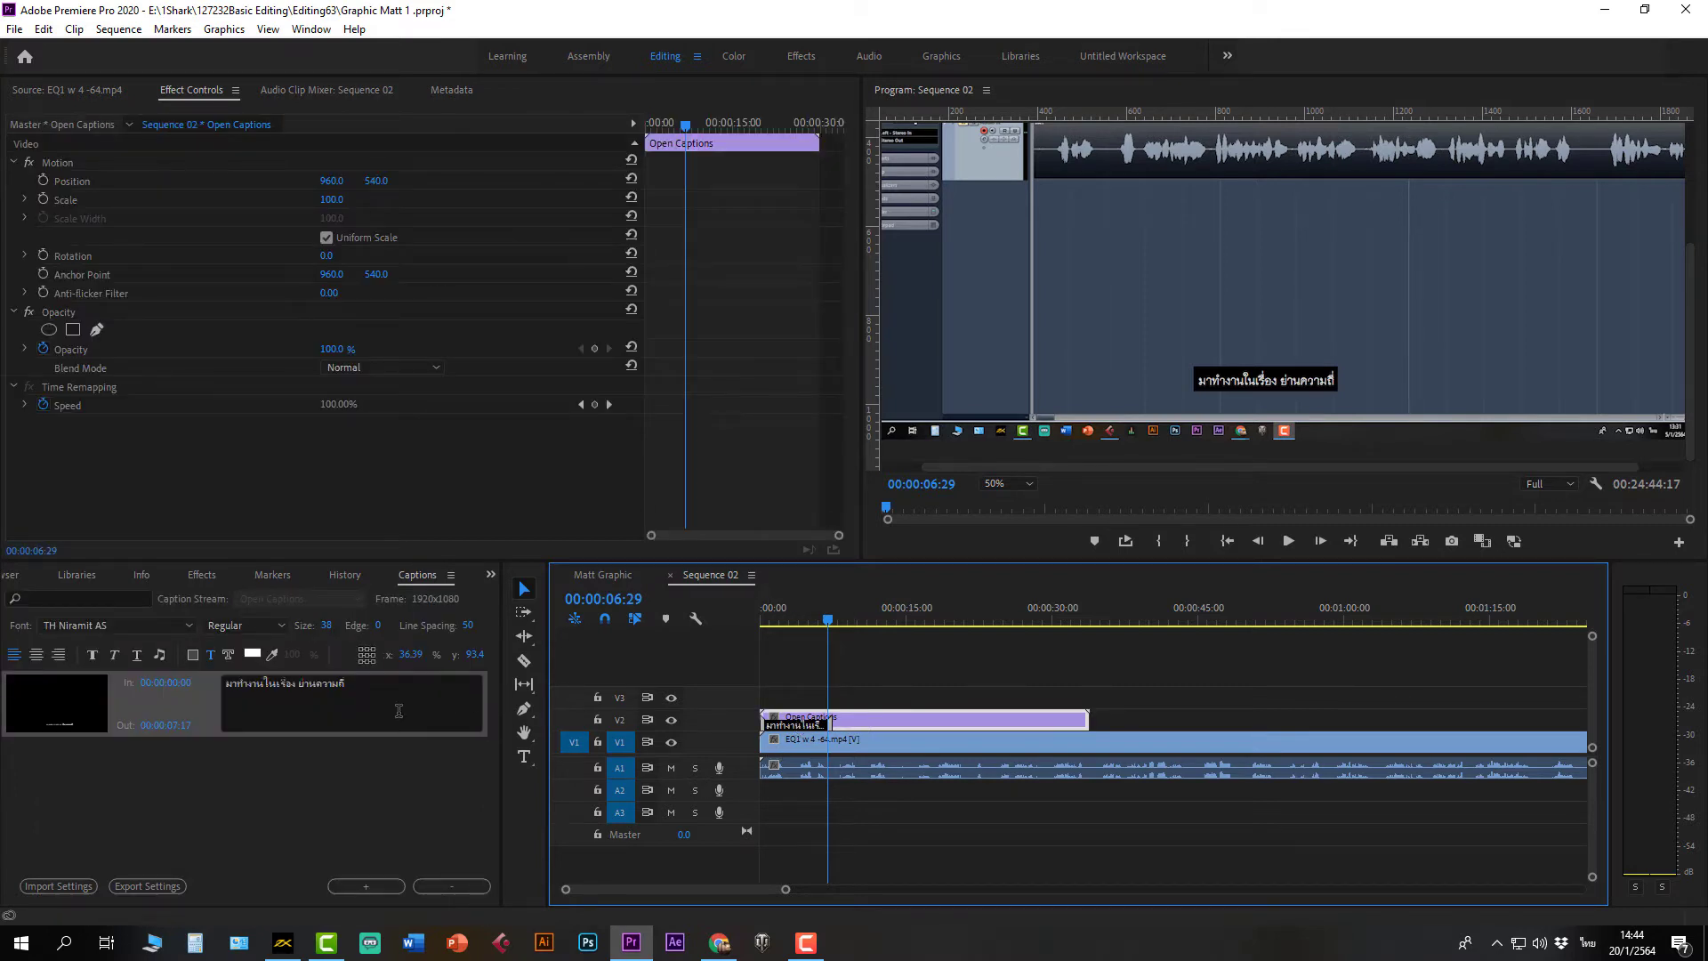
click(347, 694)
drag(826, 620, 796, 624)
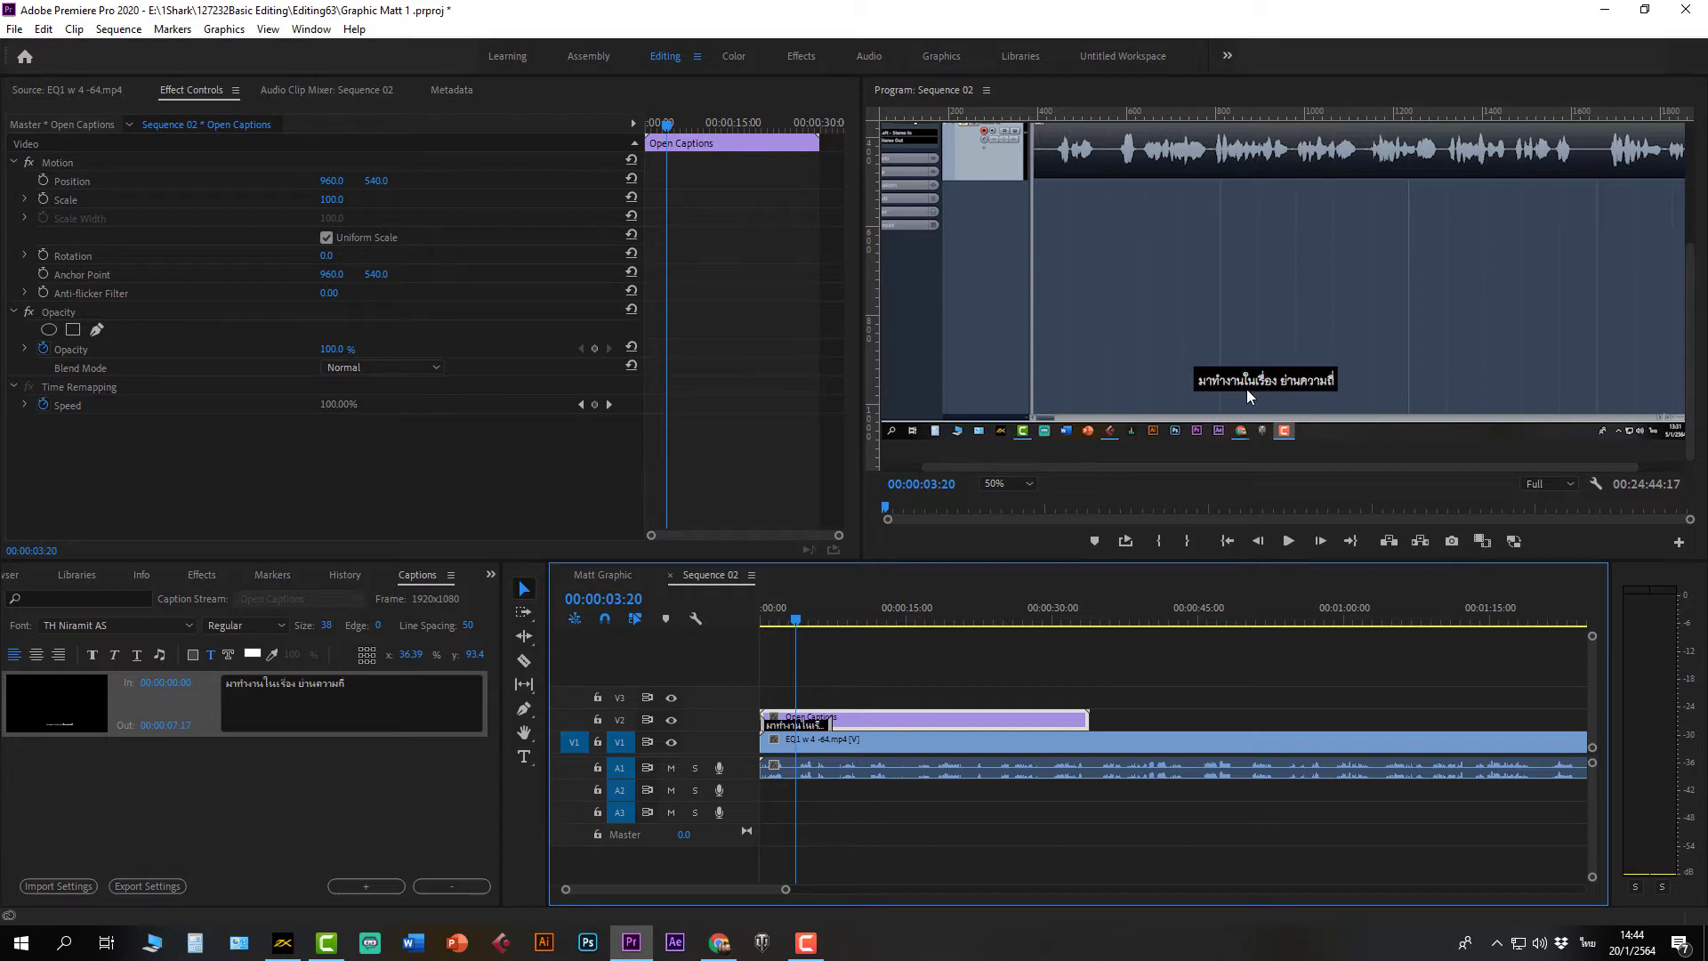
click(367, 663)
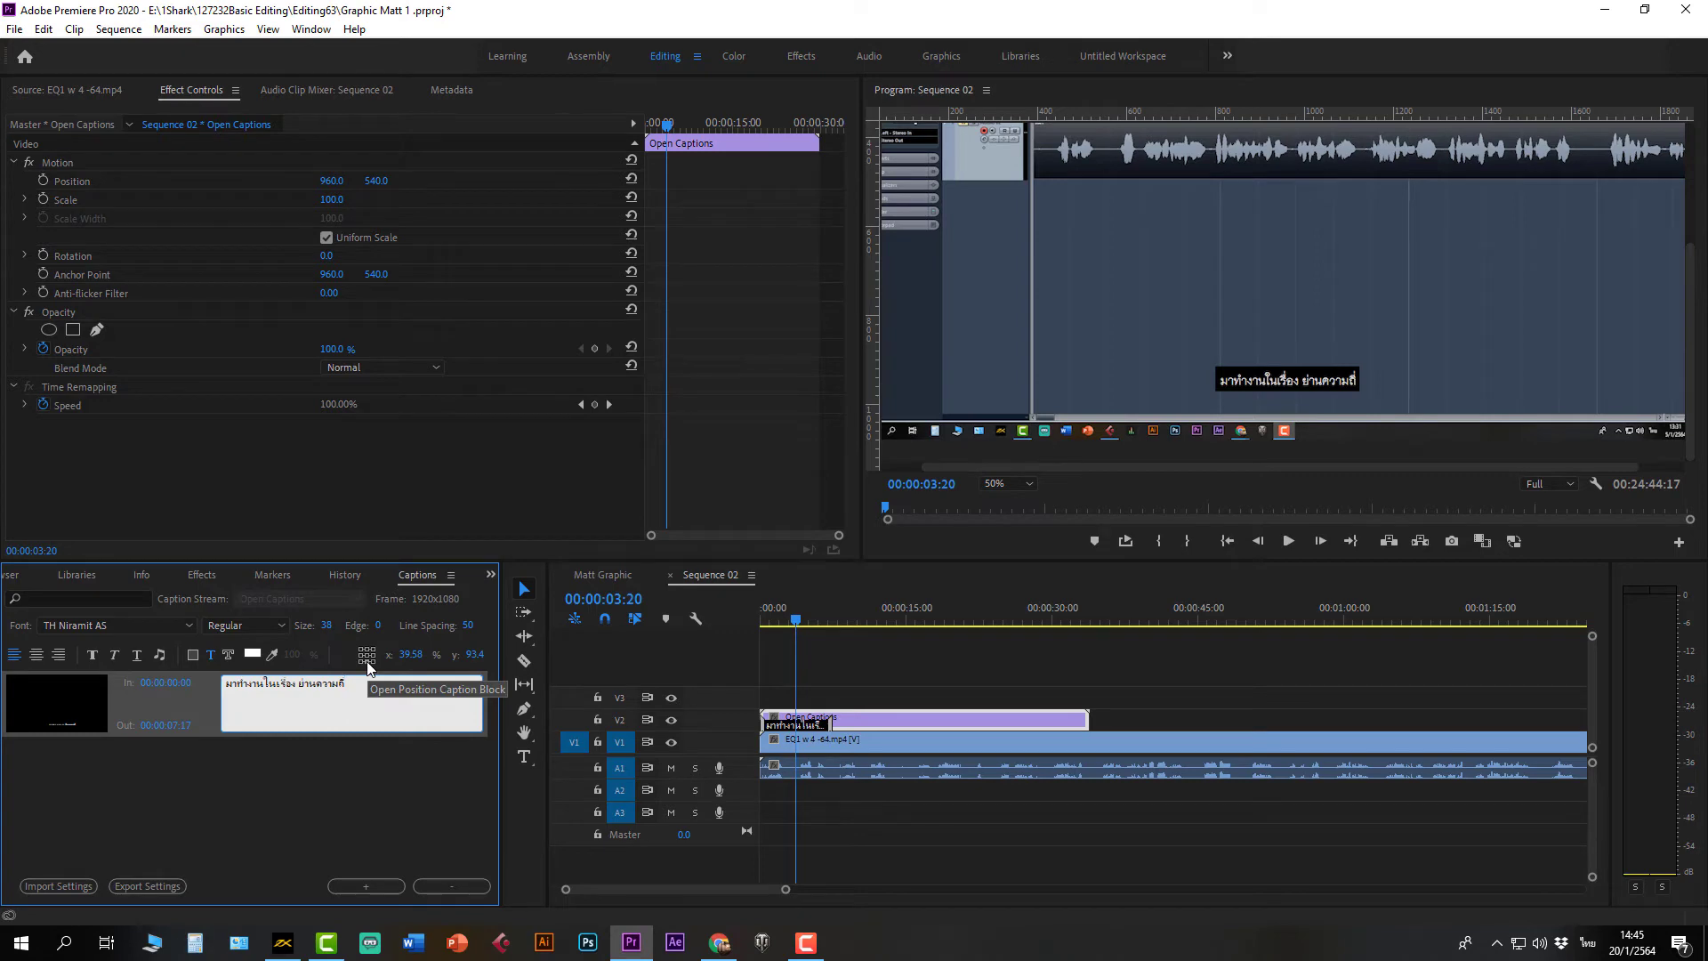
click(368, 655)
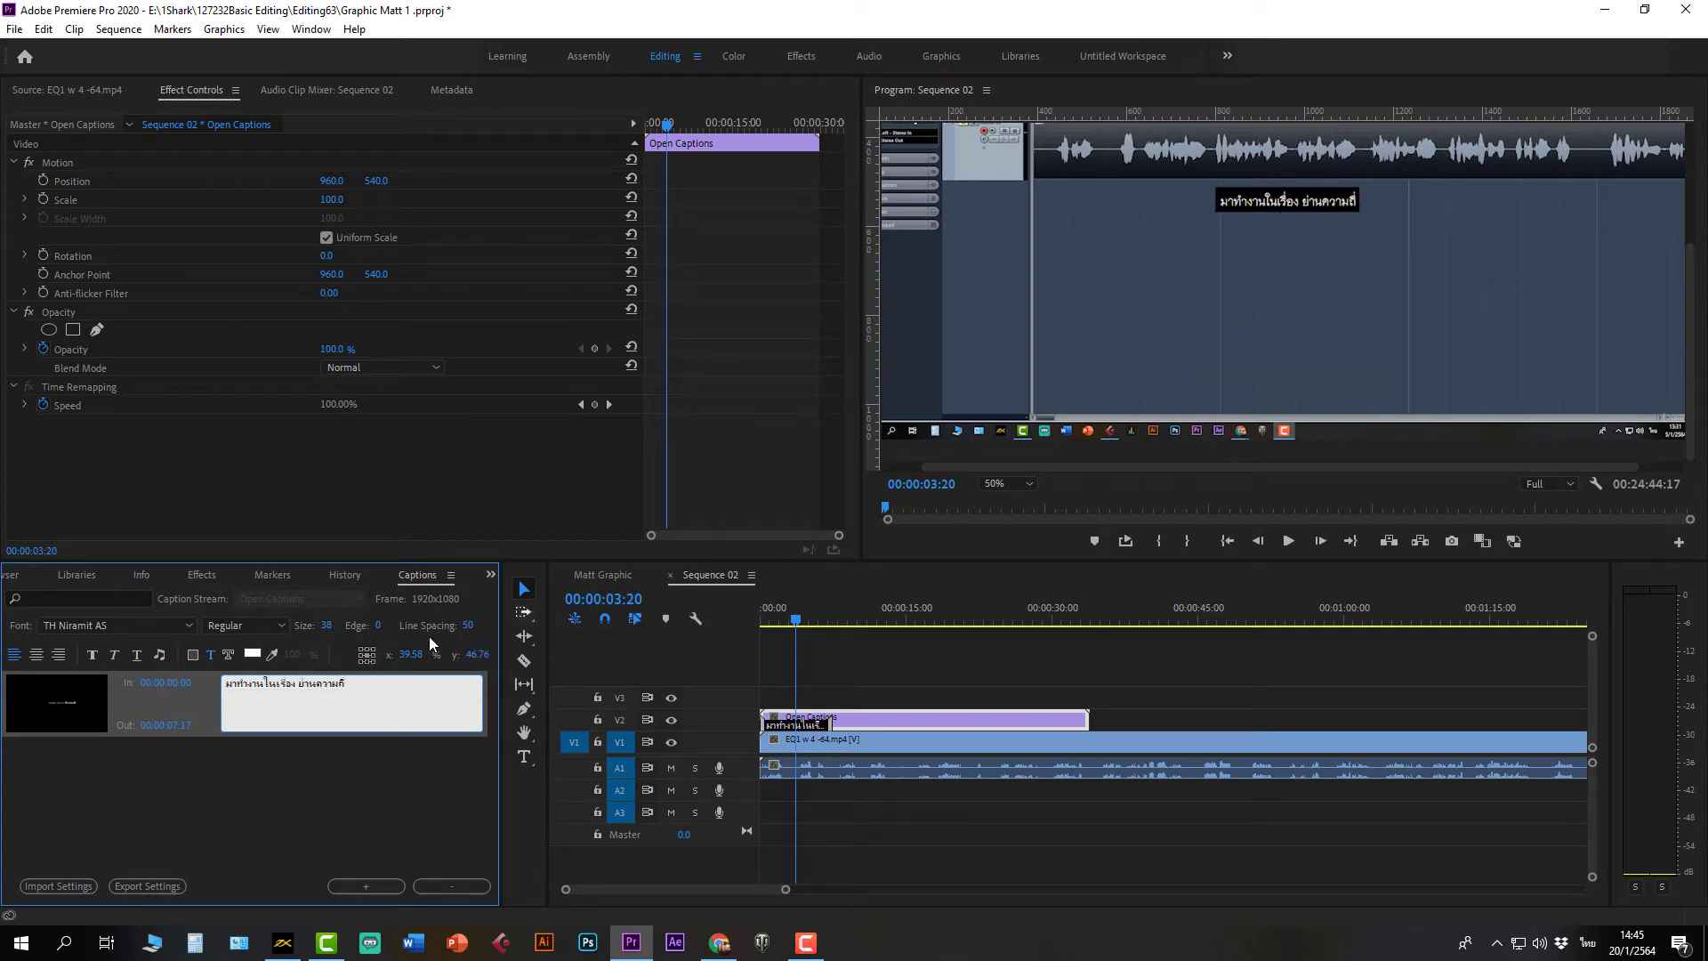
click(366, 663)
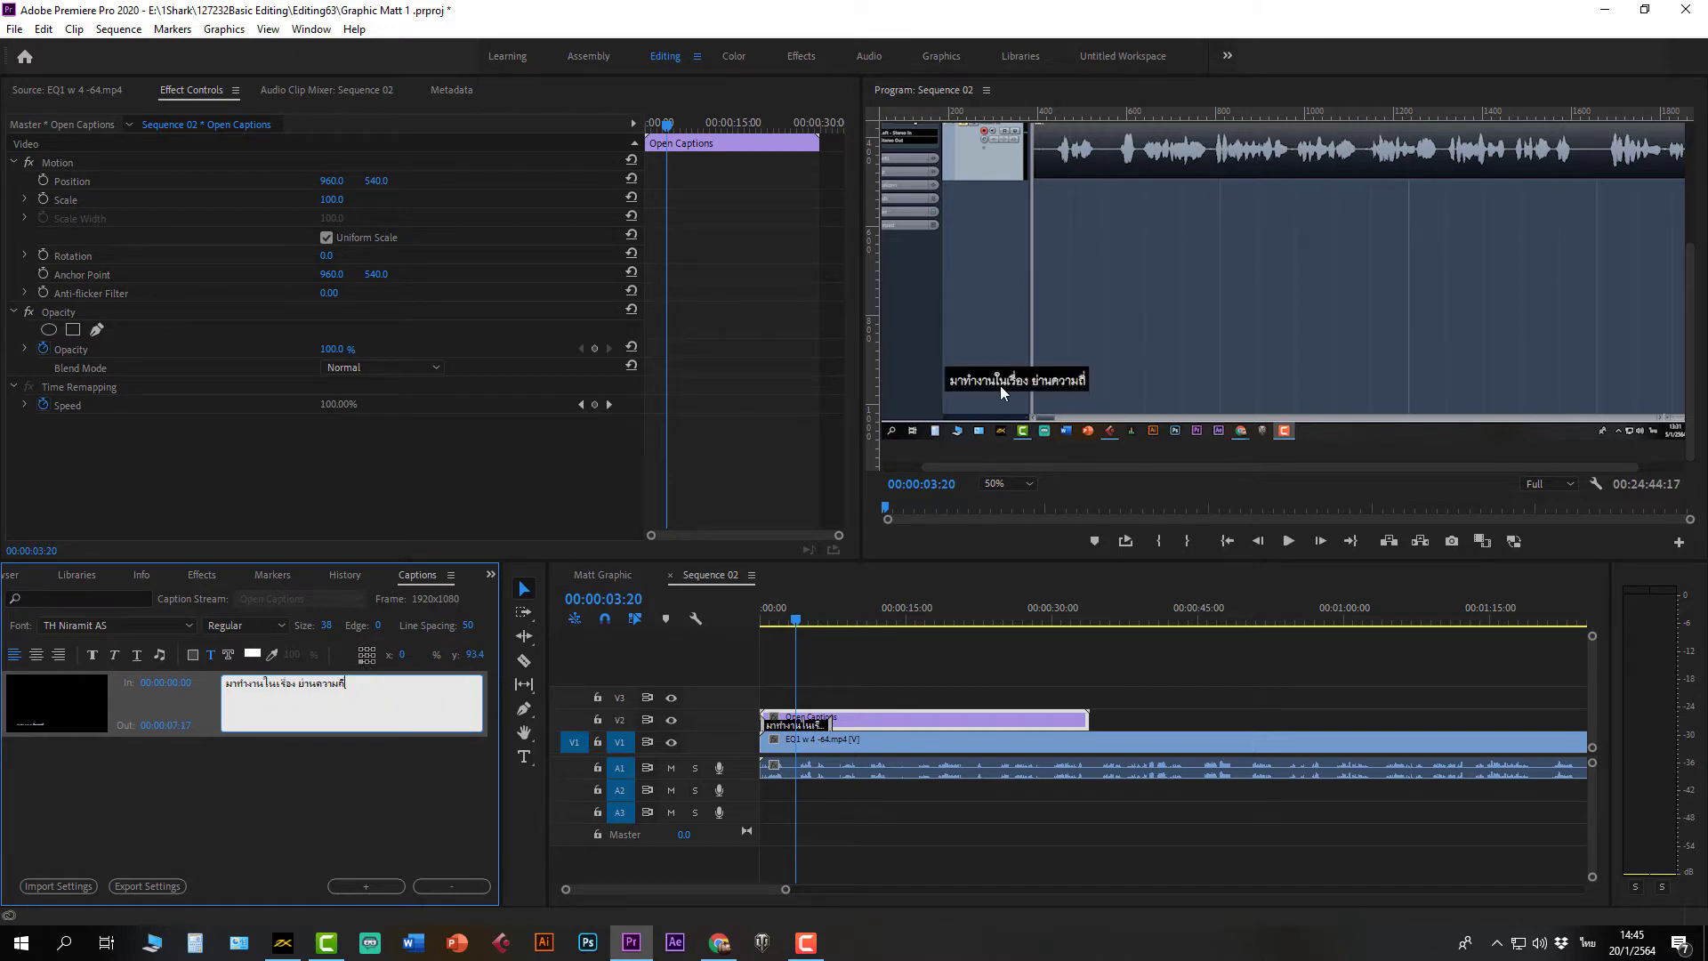
click(367, 663)
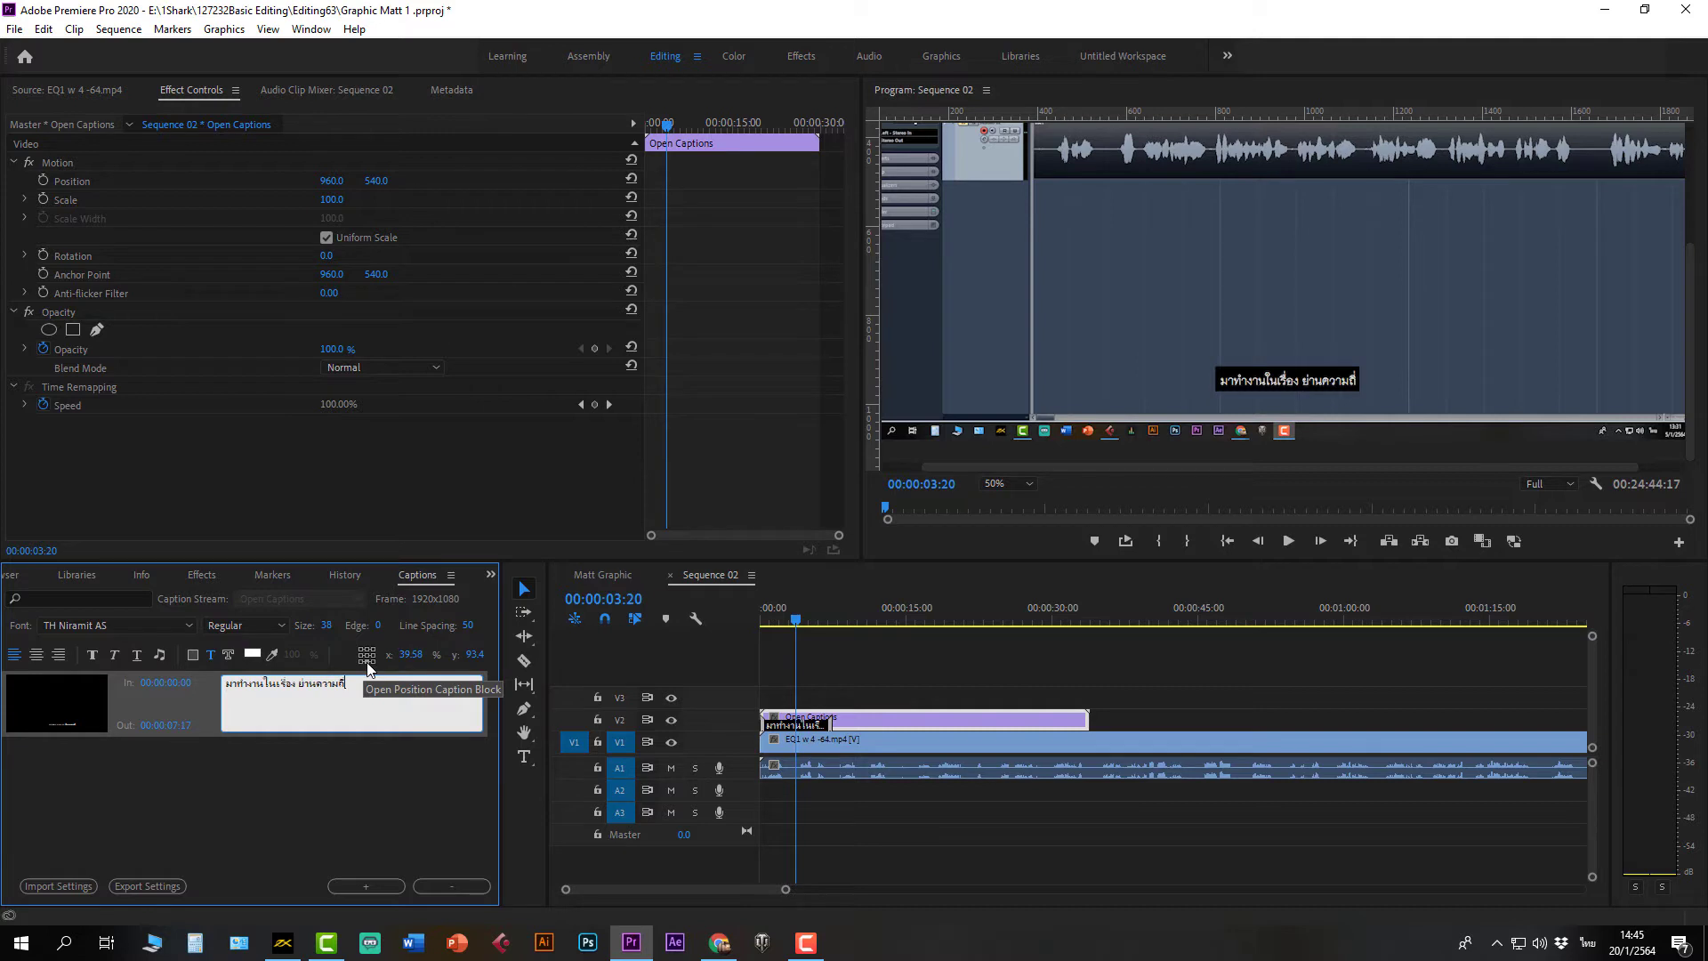
Step: Center-align the caption text and append "12" after "มาทำงานในเรื่อง ย่านความถี่"
click(1274, 382)
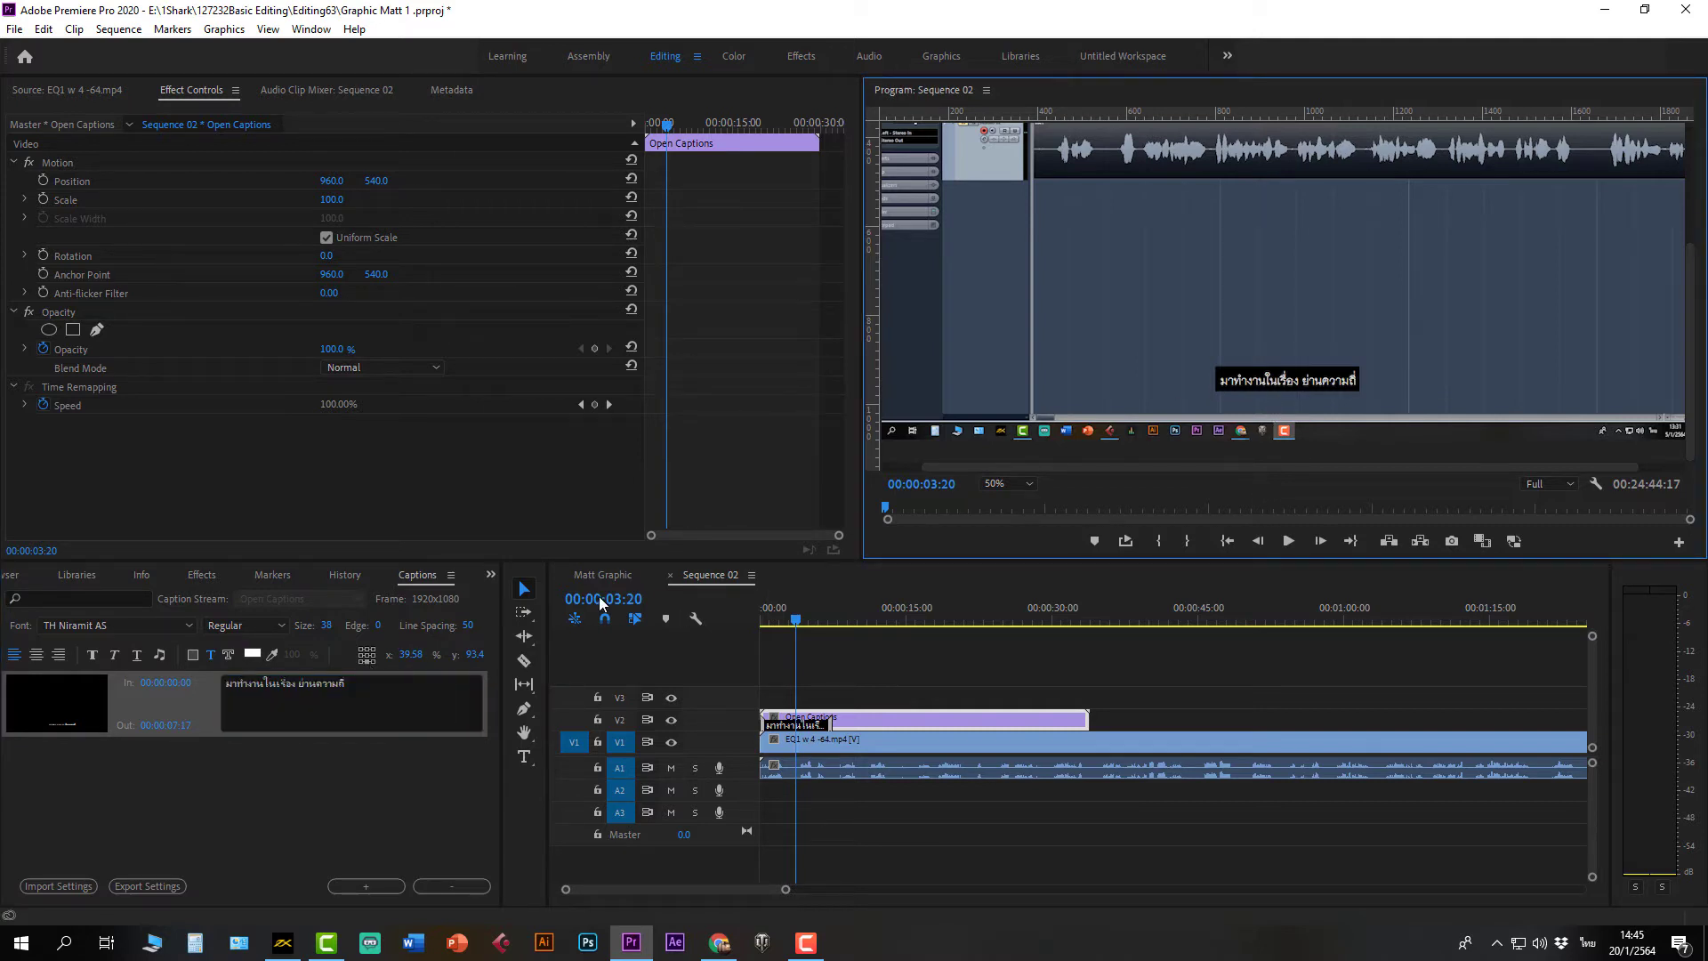
click(37, 659)
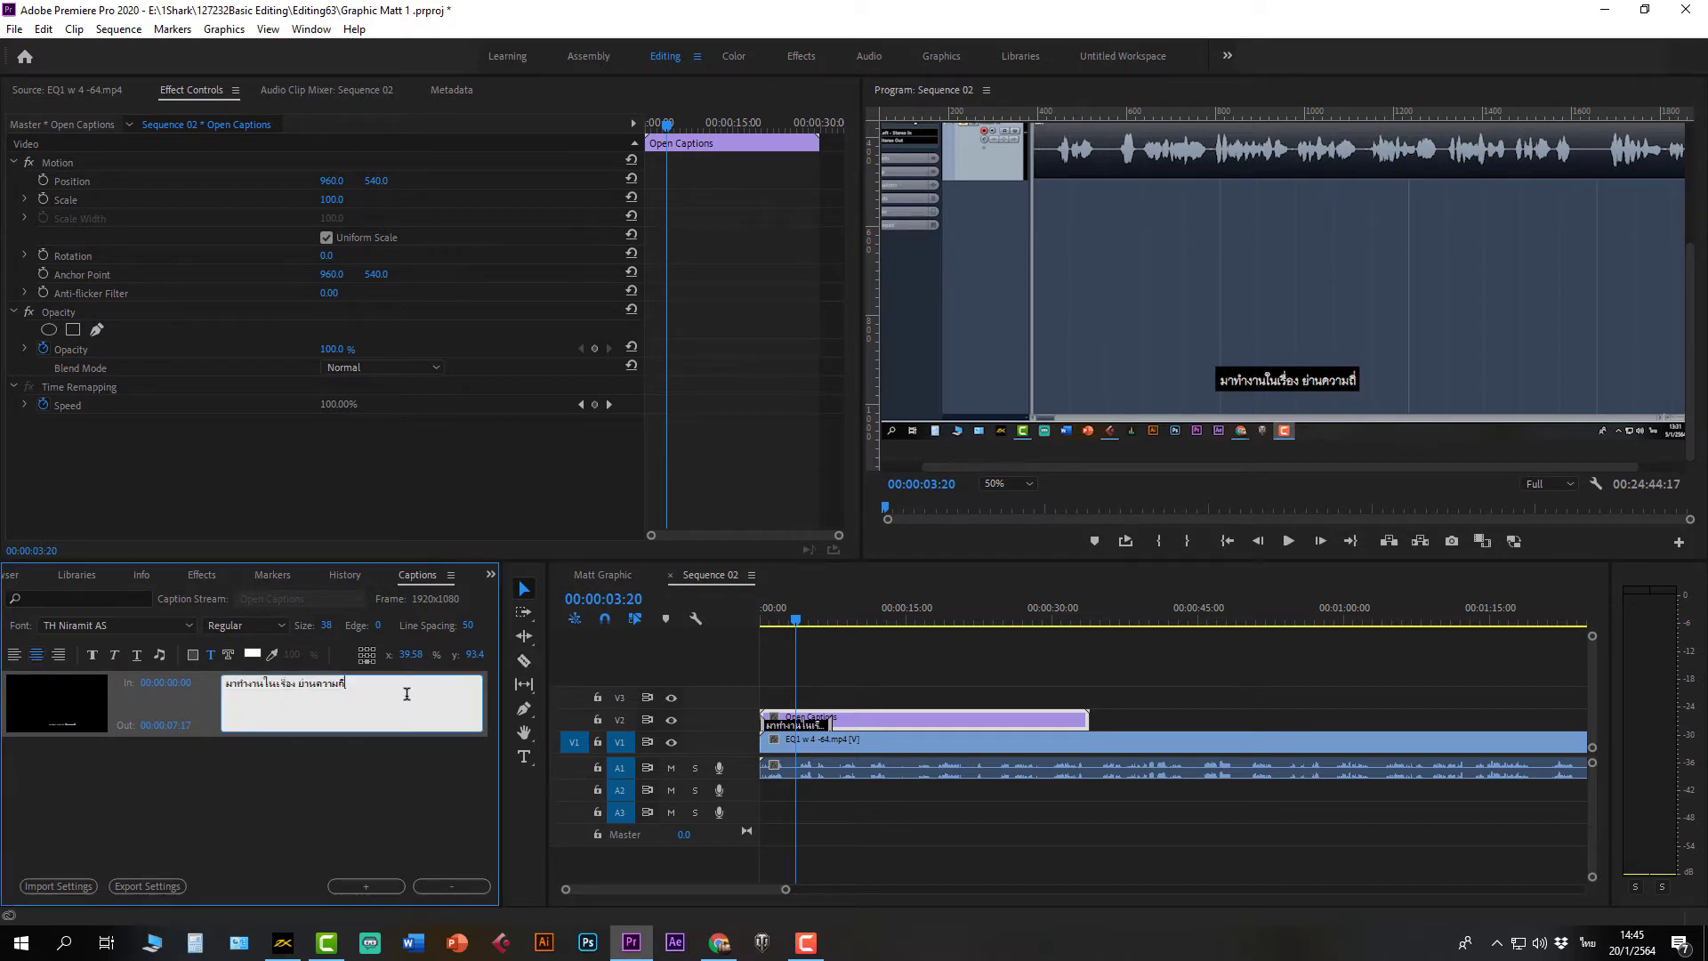
text(12)
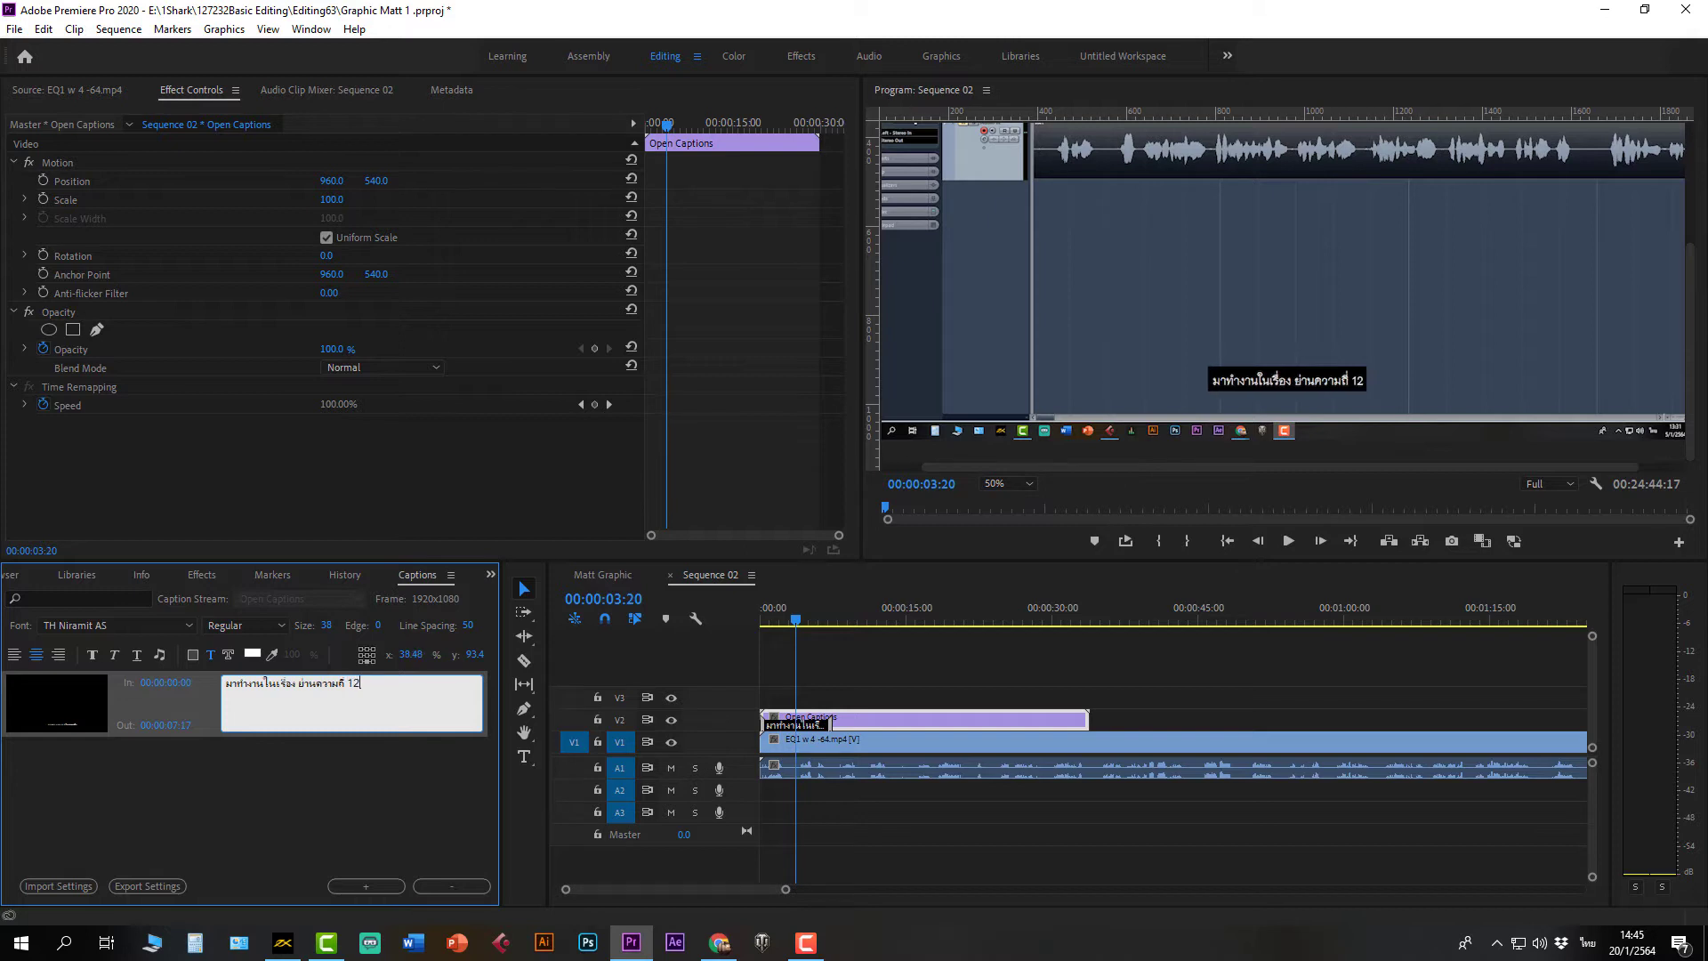
Step: Lengthen the caption with strings of digits until it wraps onto a second line, left-align it and preview up to 00:00:05:01
text(2332213213221213 1)
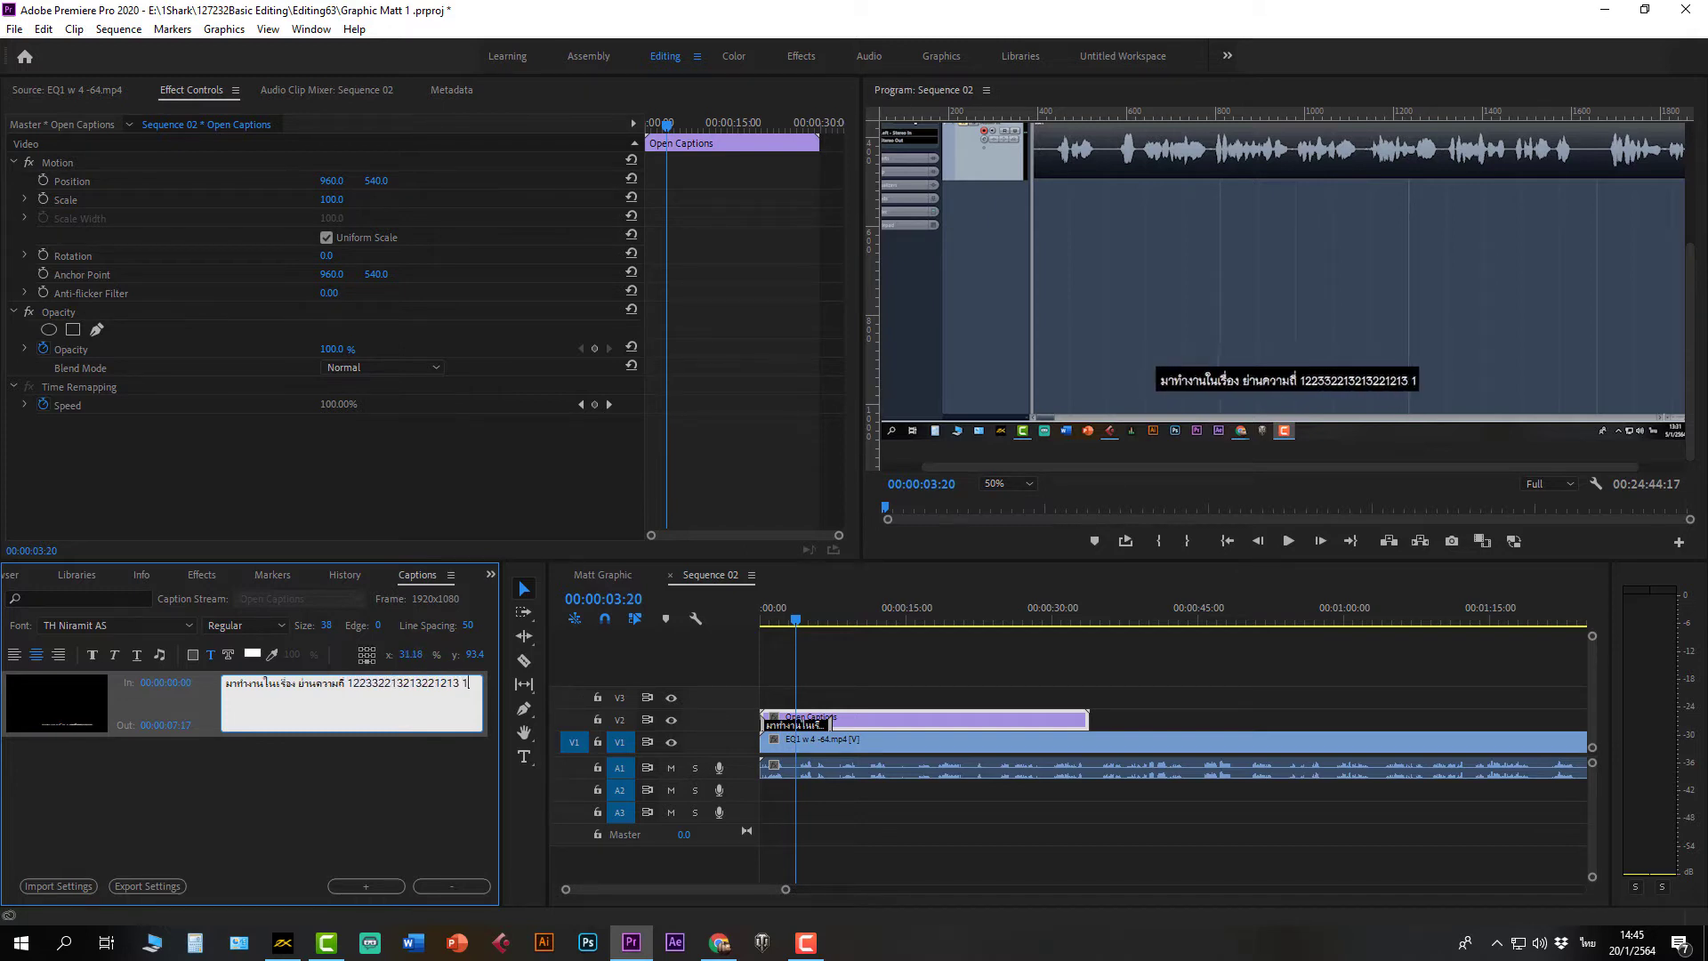
text(2132132132132132131212)
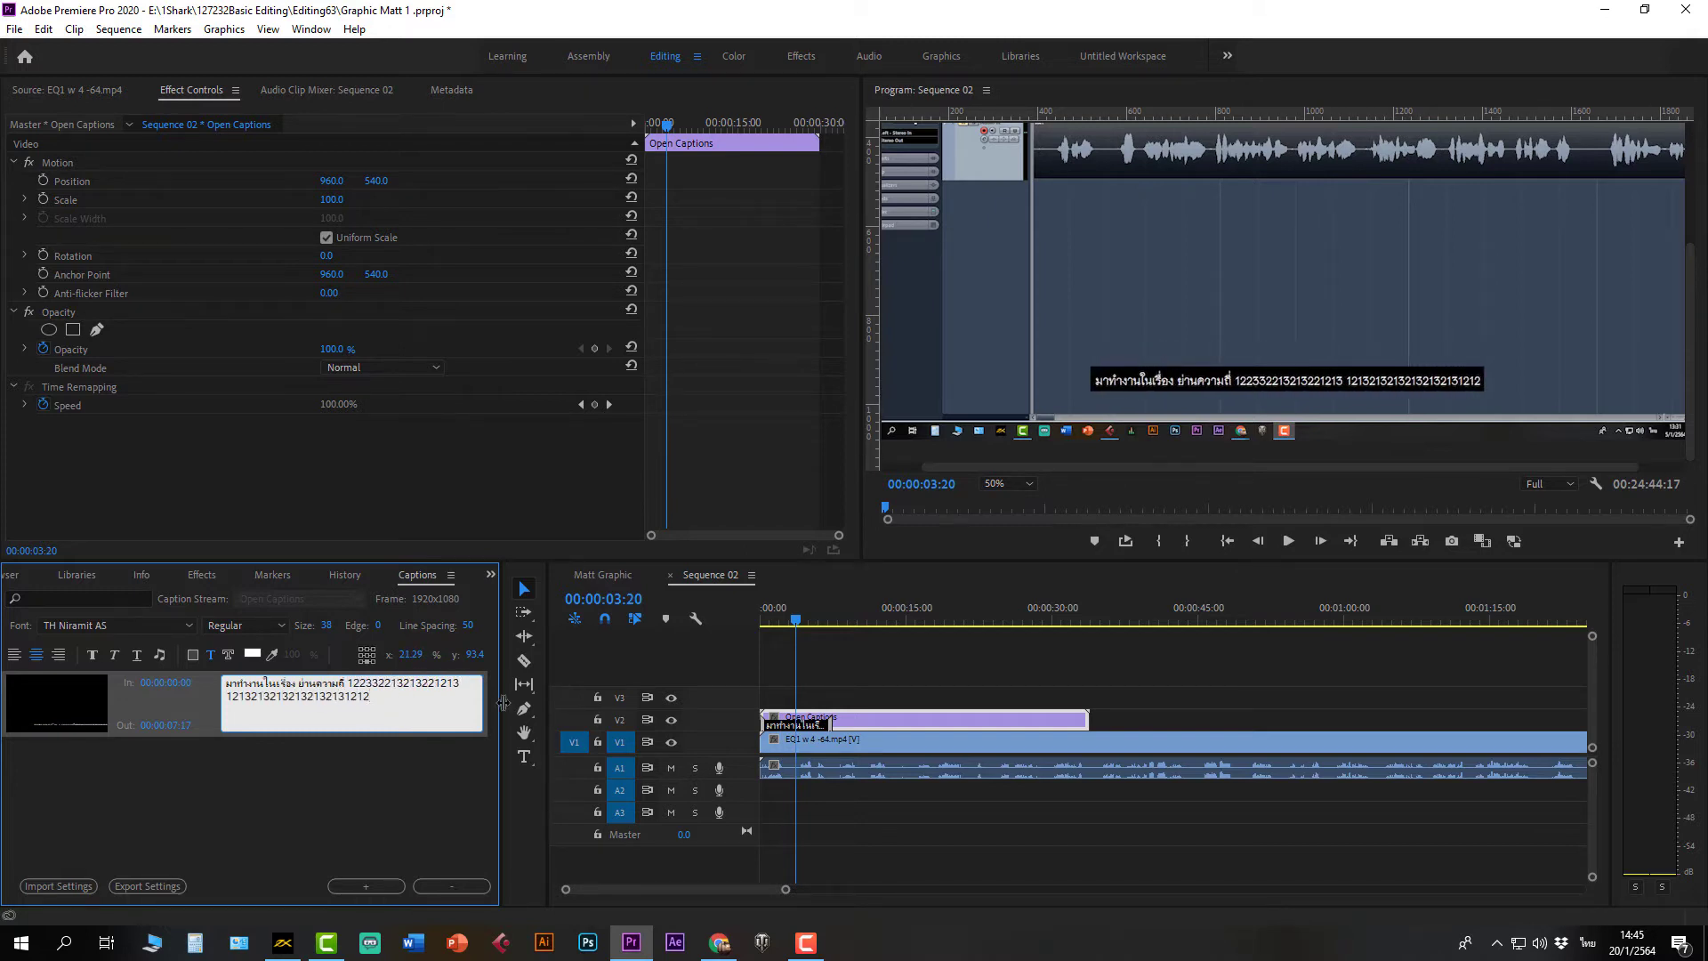
click(12, 658)
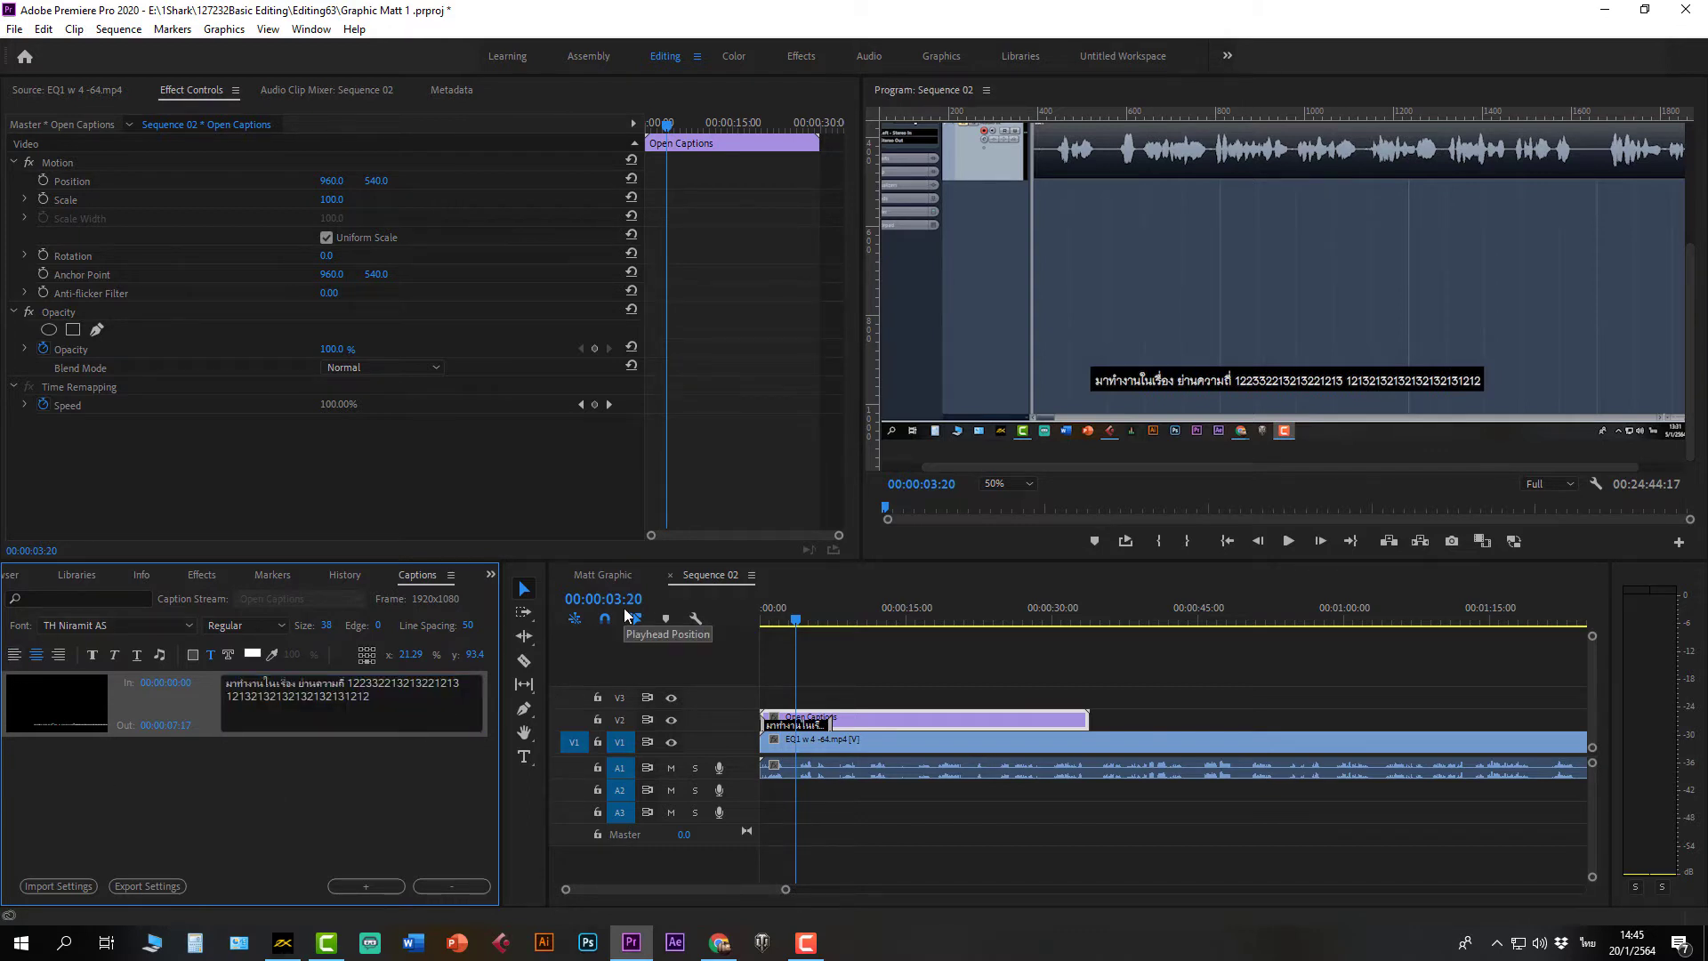
key(space)
key(space)
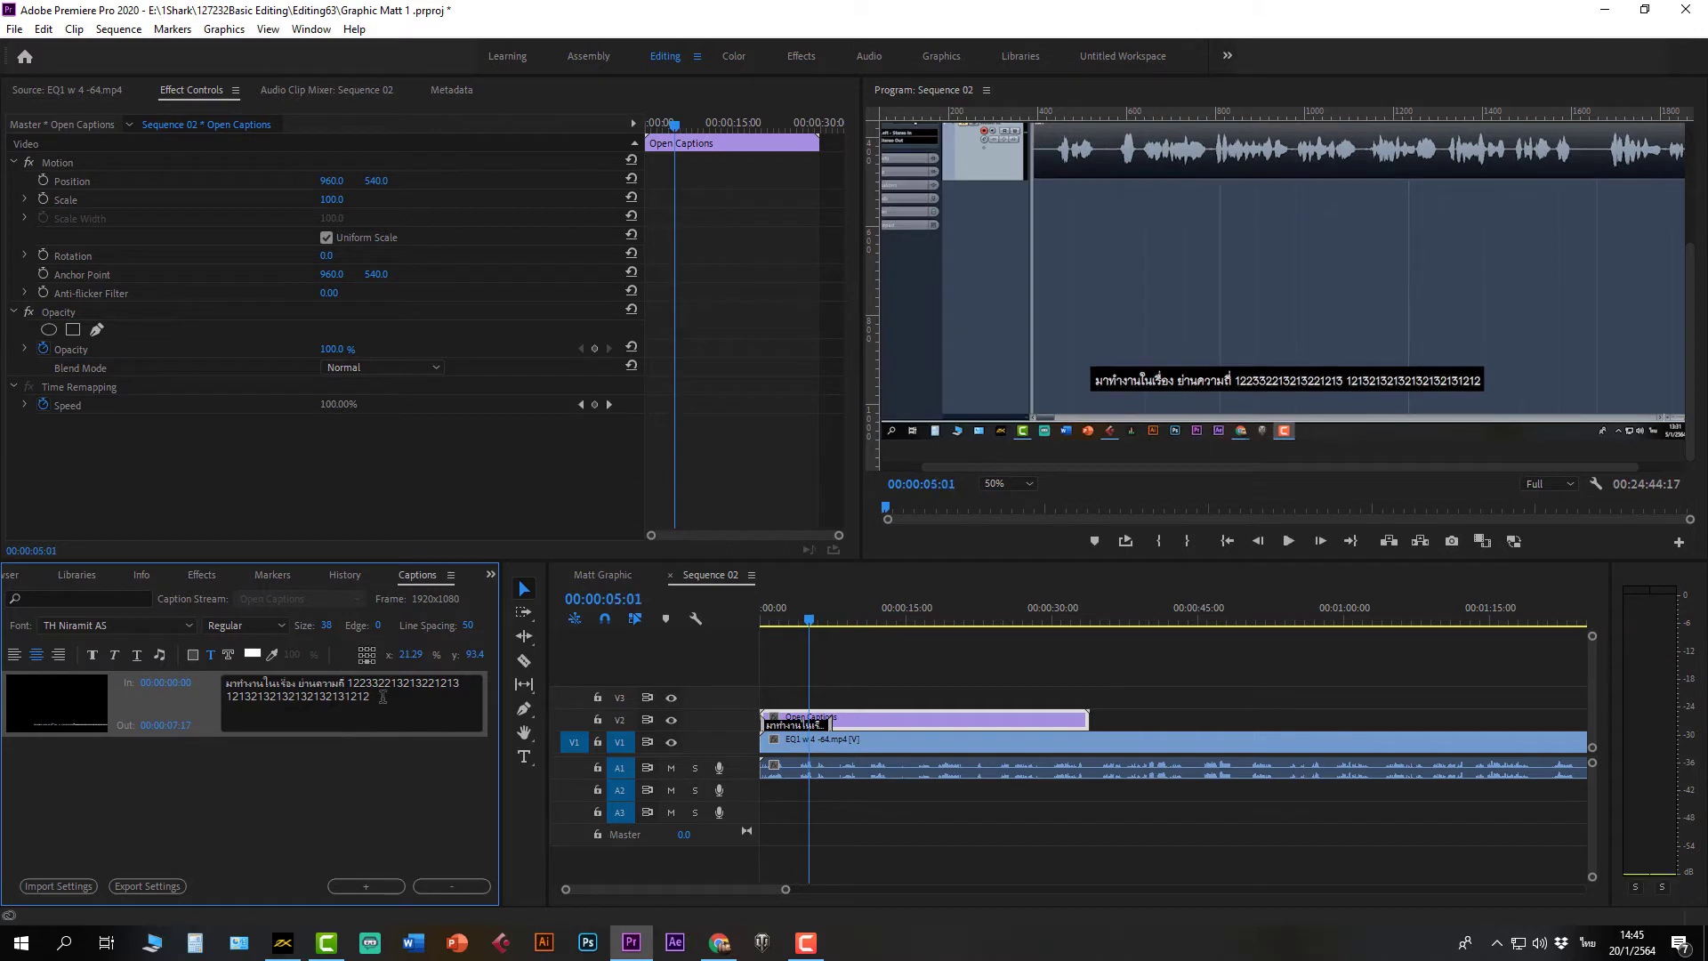
click(382, 696)
text(2132312321)
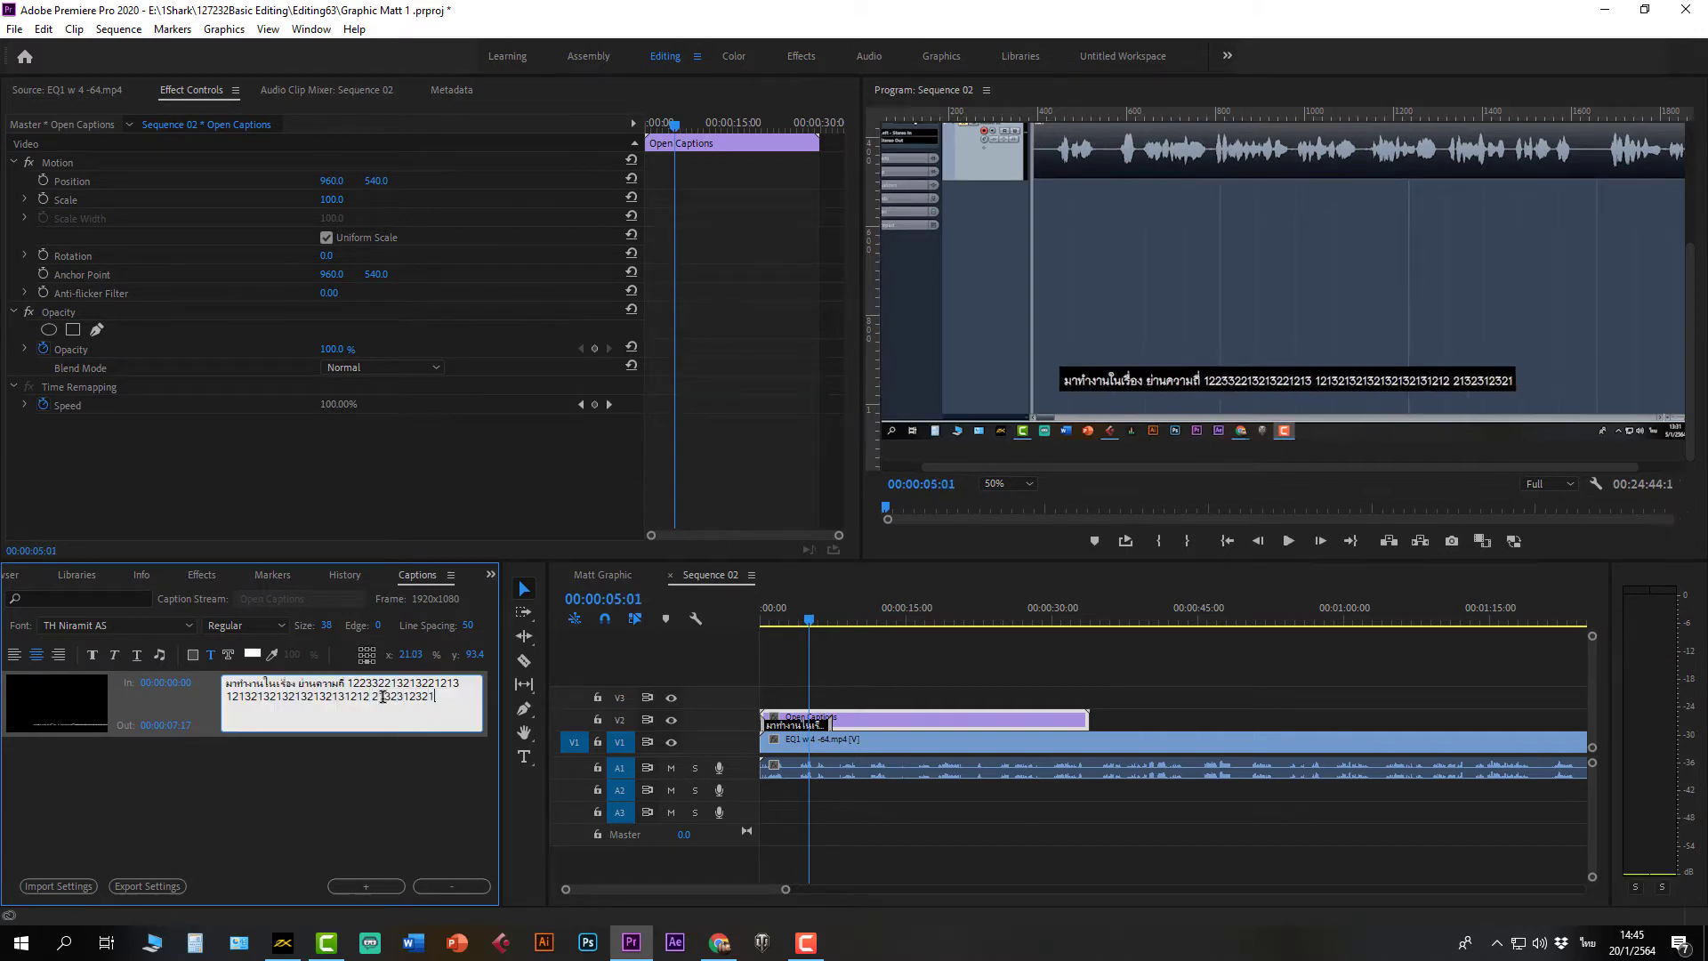
text(21321 21131)
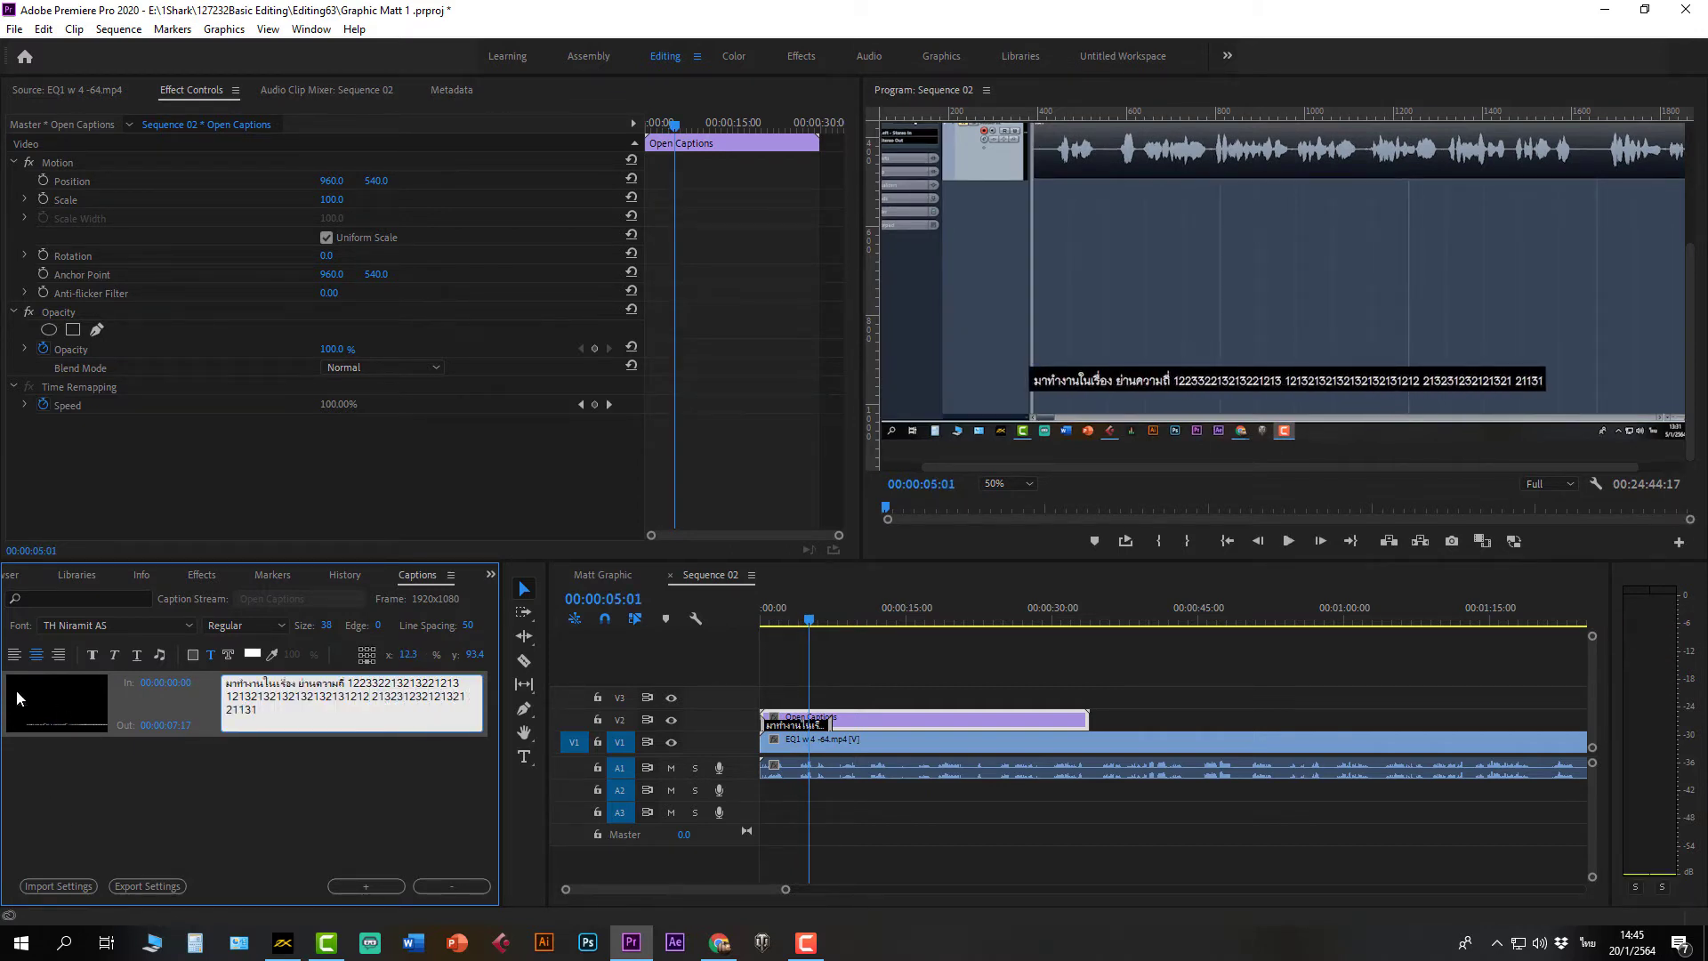
click(14, 653)
drag(282, 712, 194, 678)
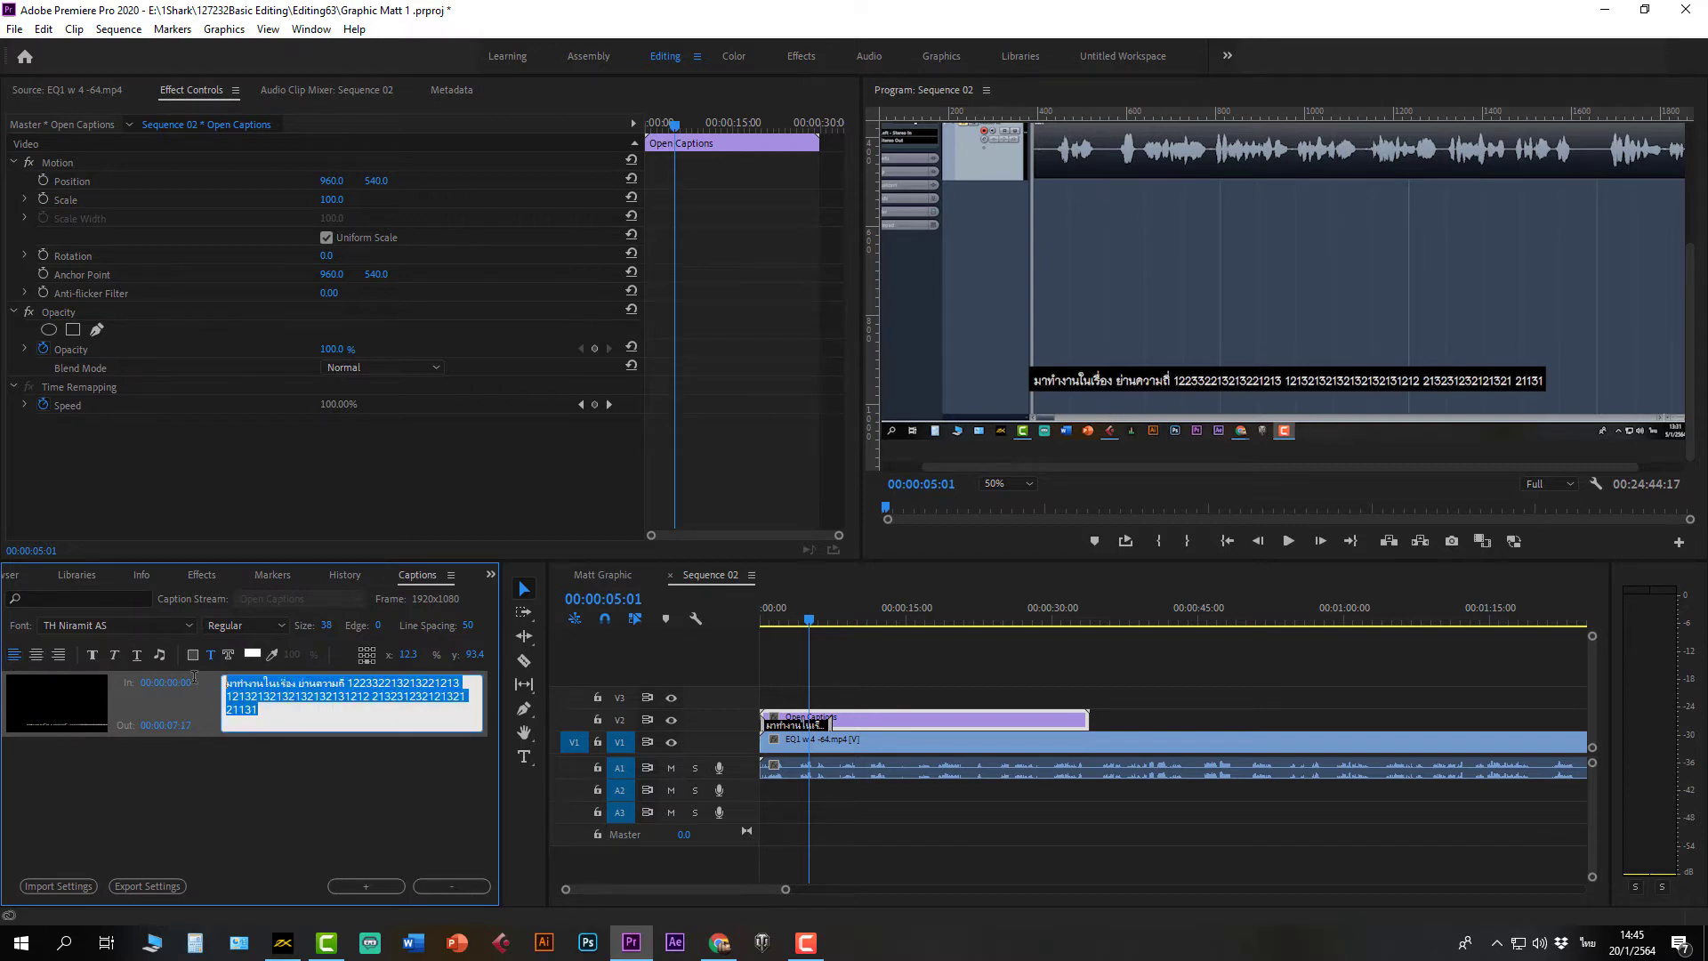
click(275, 712)
drag(258, 711, 221, 697)
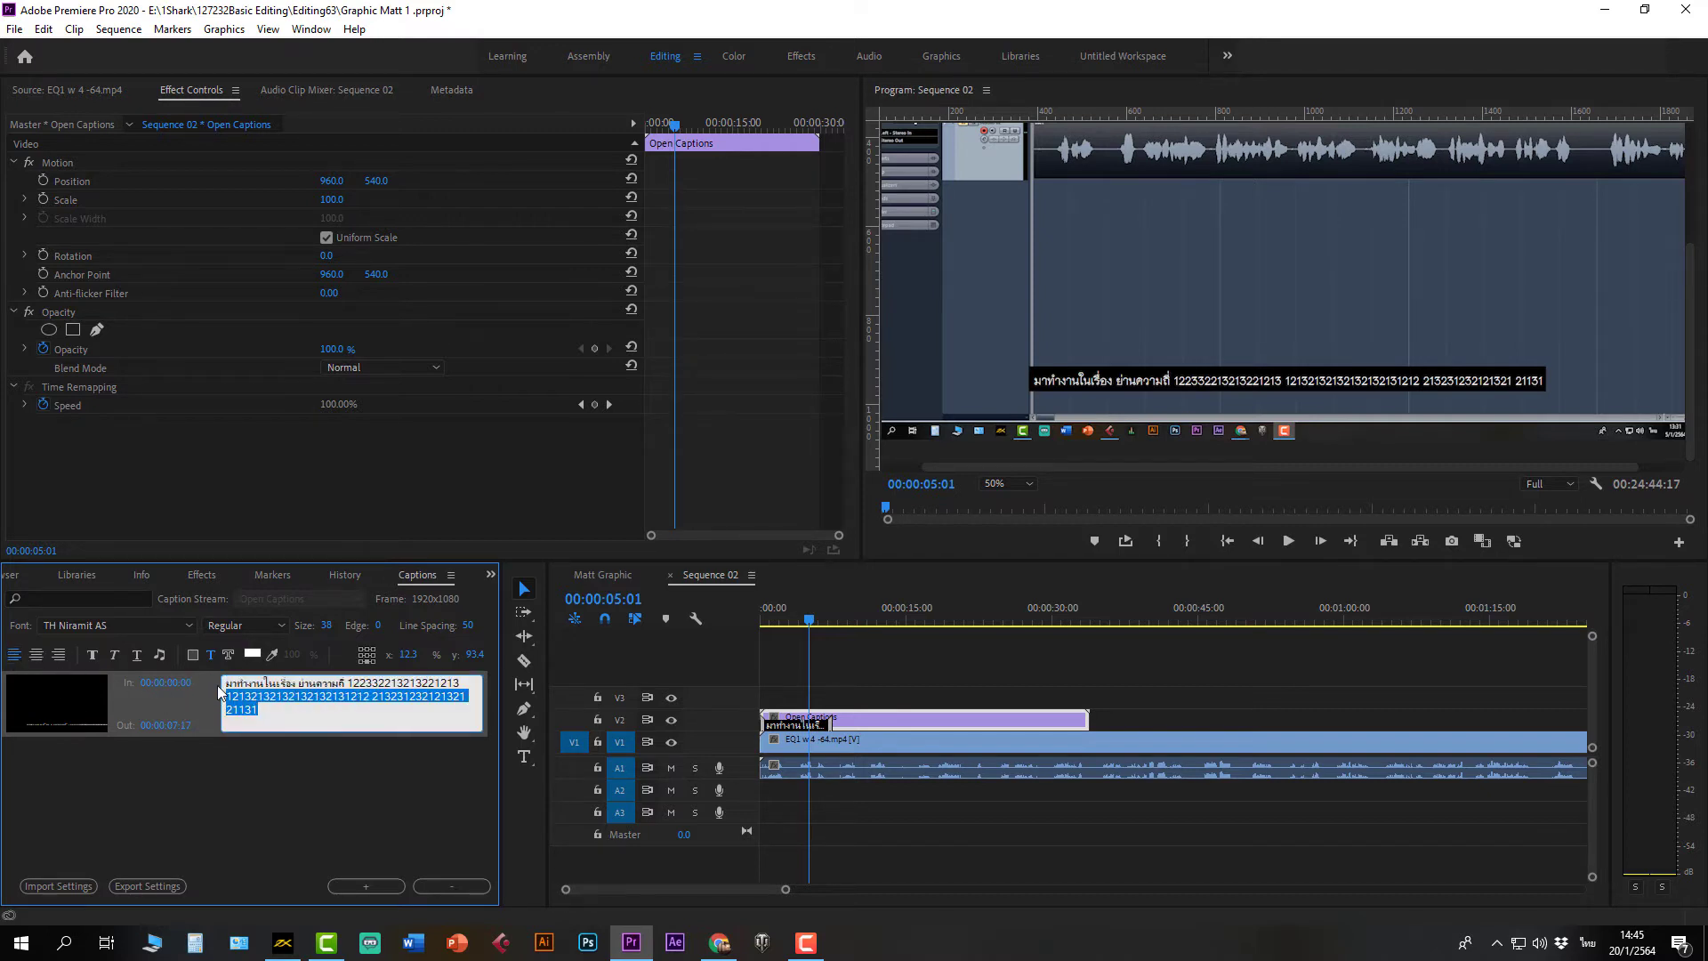
key(BackSpace)
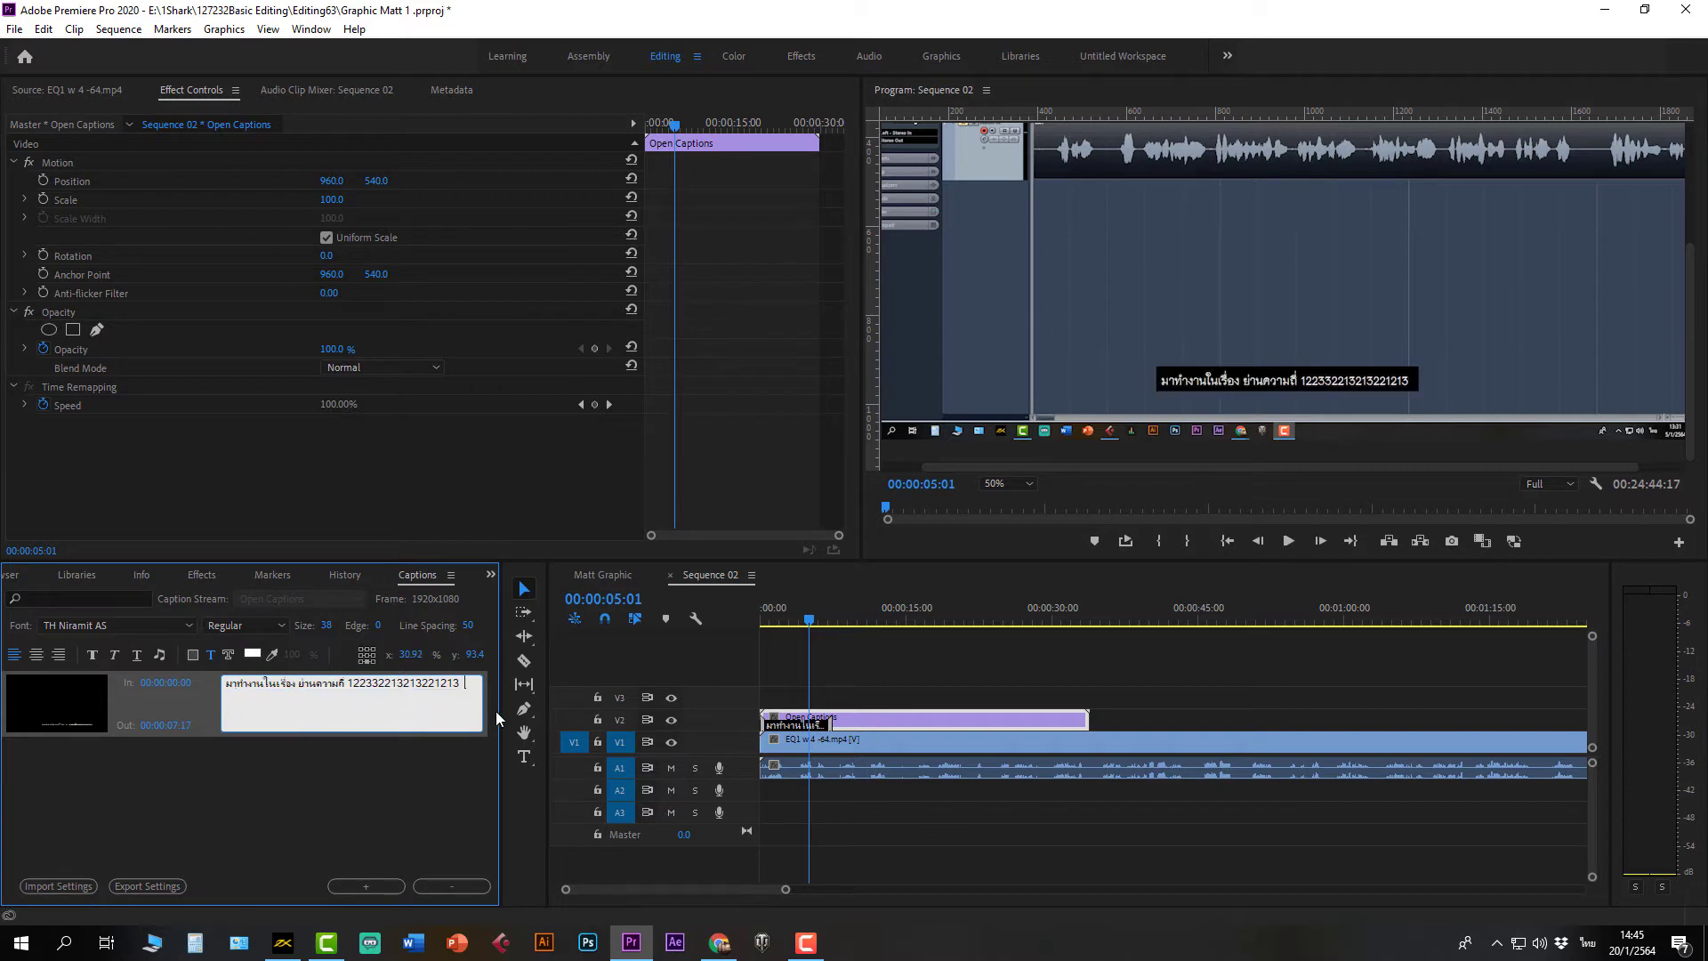
text(2123)
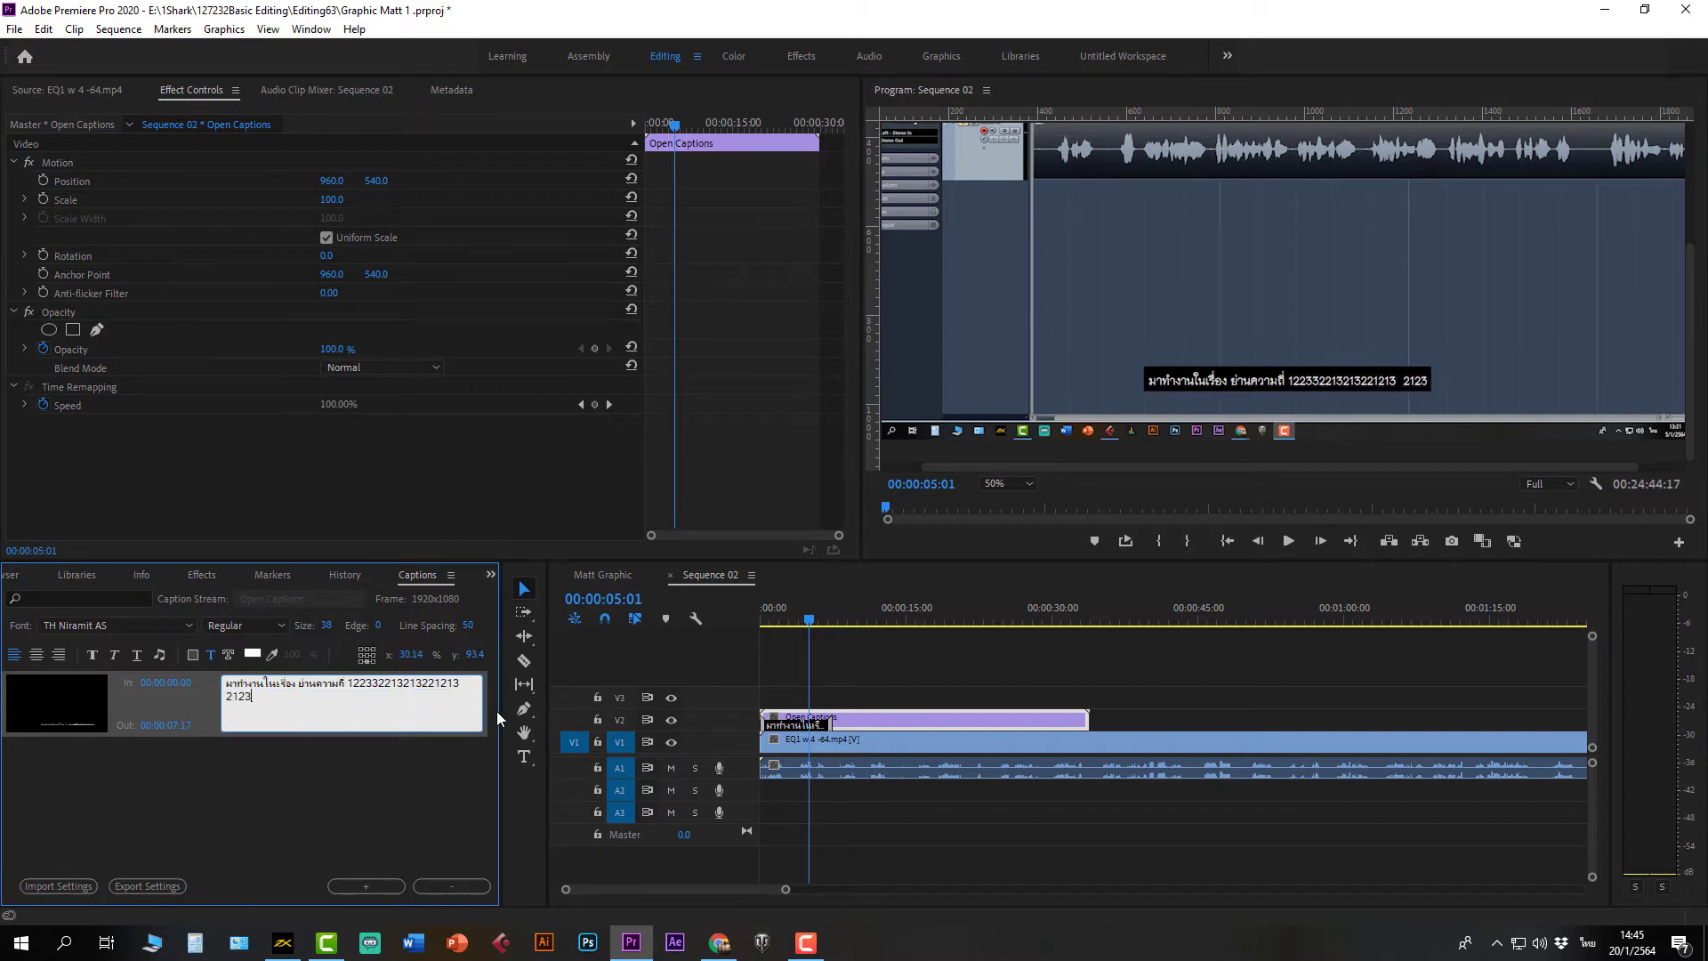
text(2323213132313123)
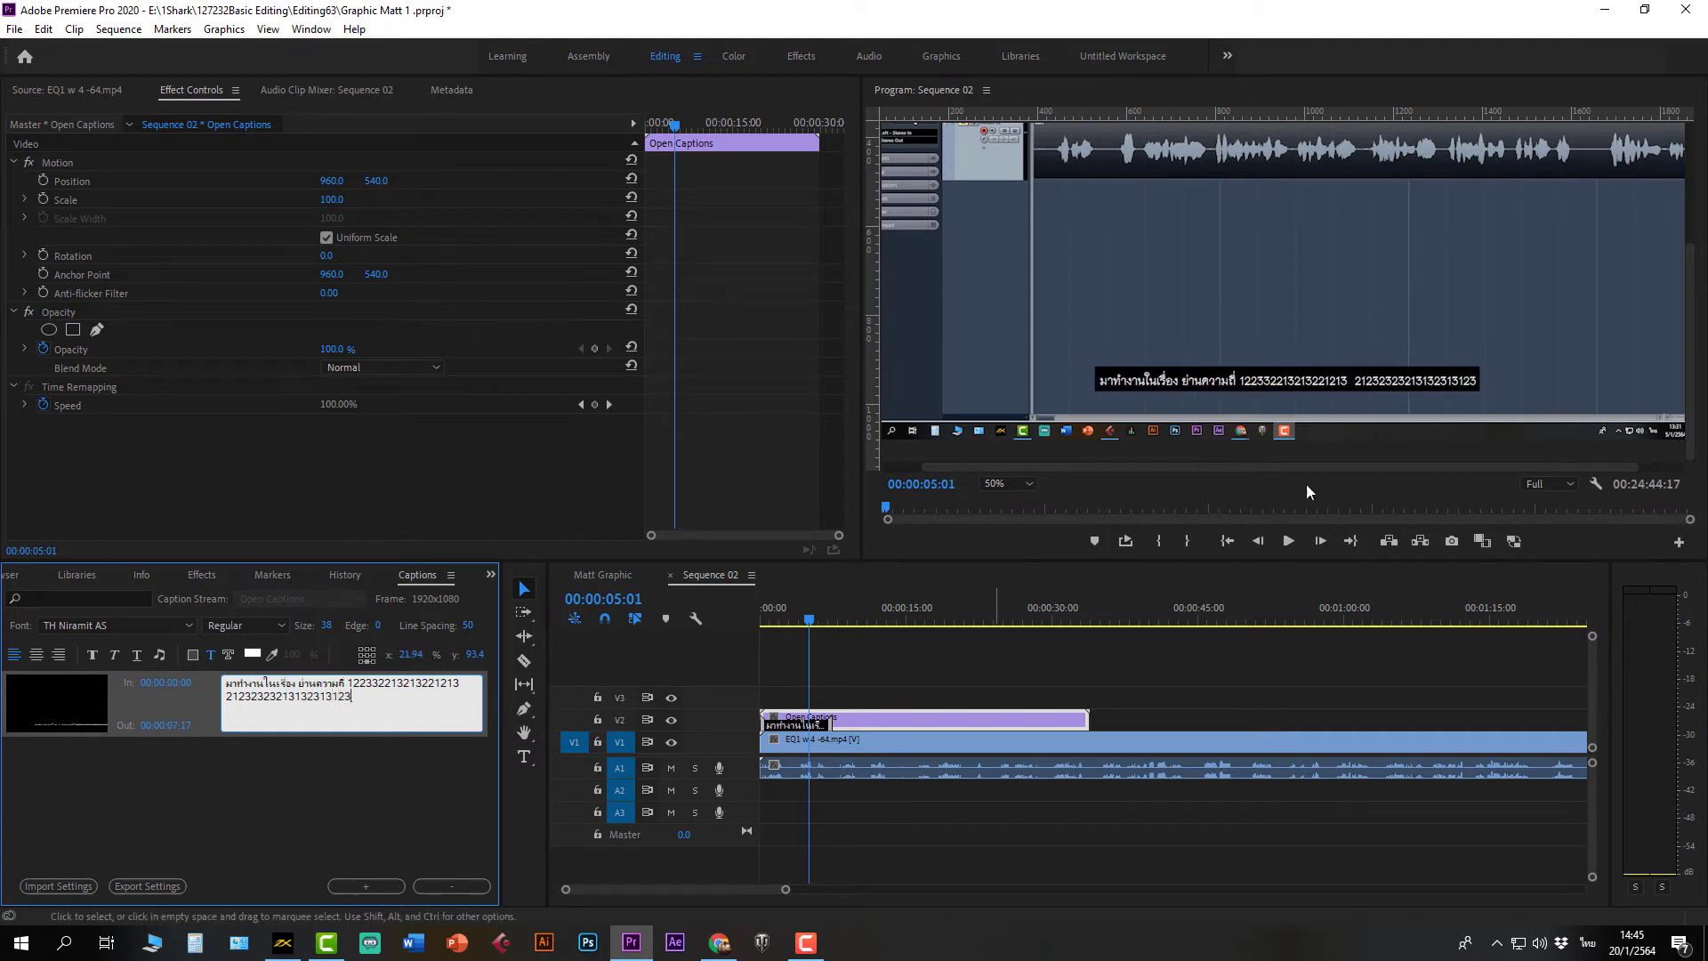
click(1468, 381)
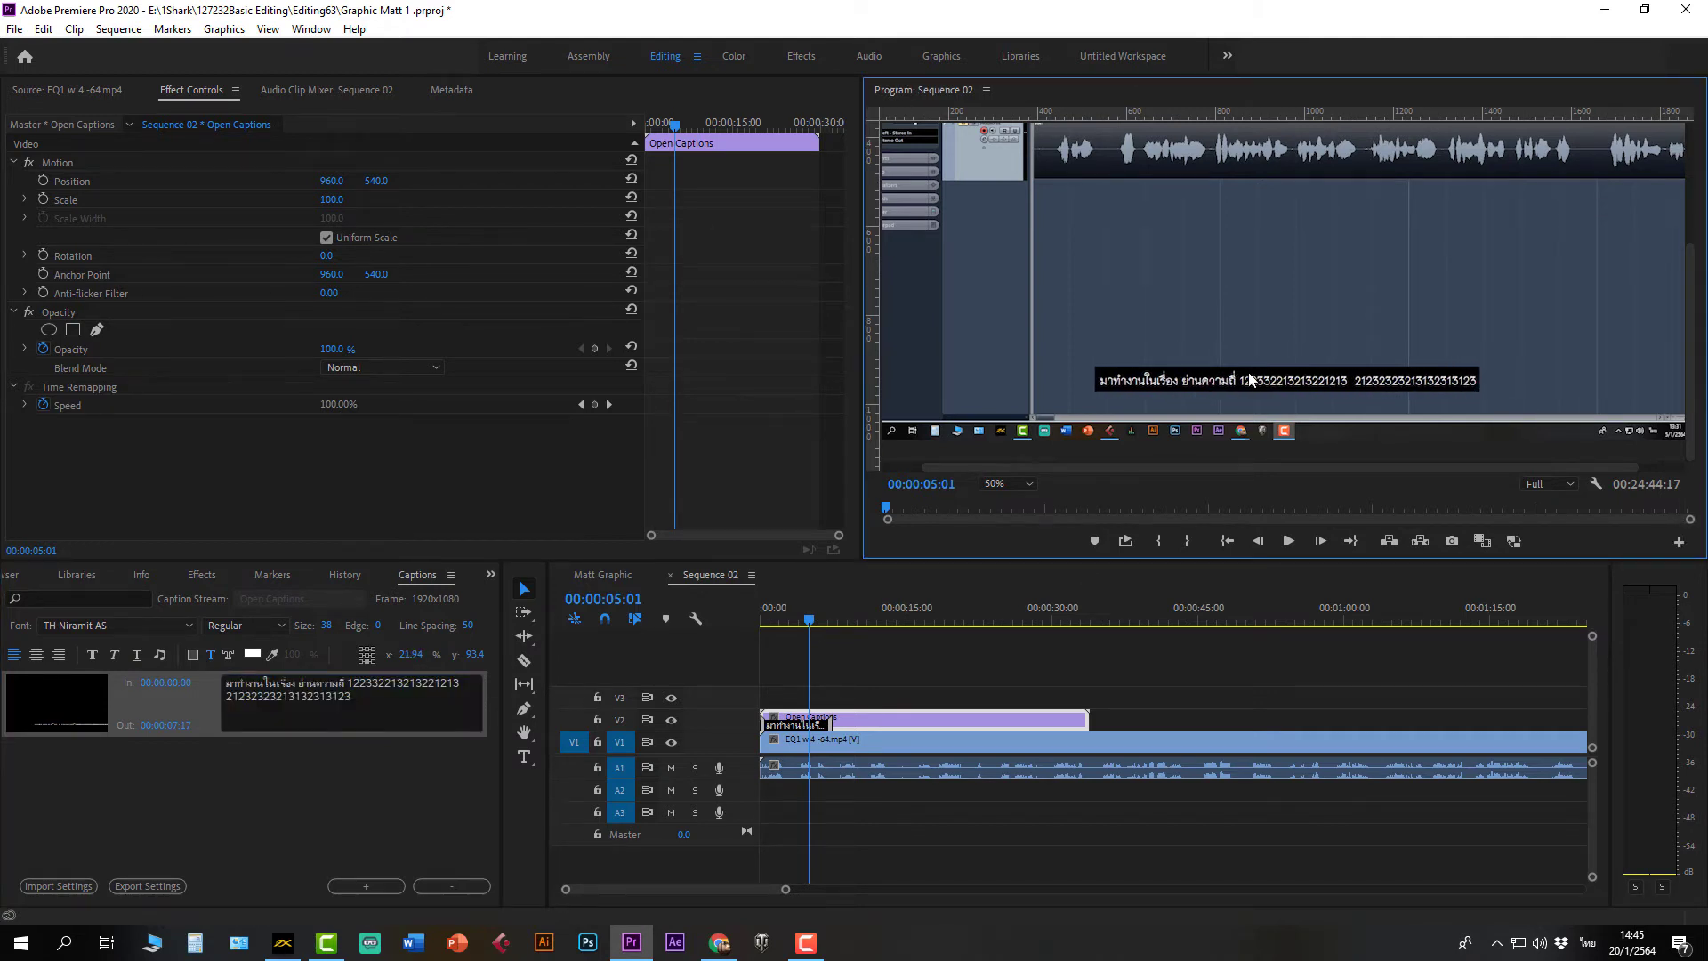
Step: Delete all the digits following "มาทำงานในเรื่อง ย่านความถี่" in the caption text
click(368, 698)
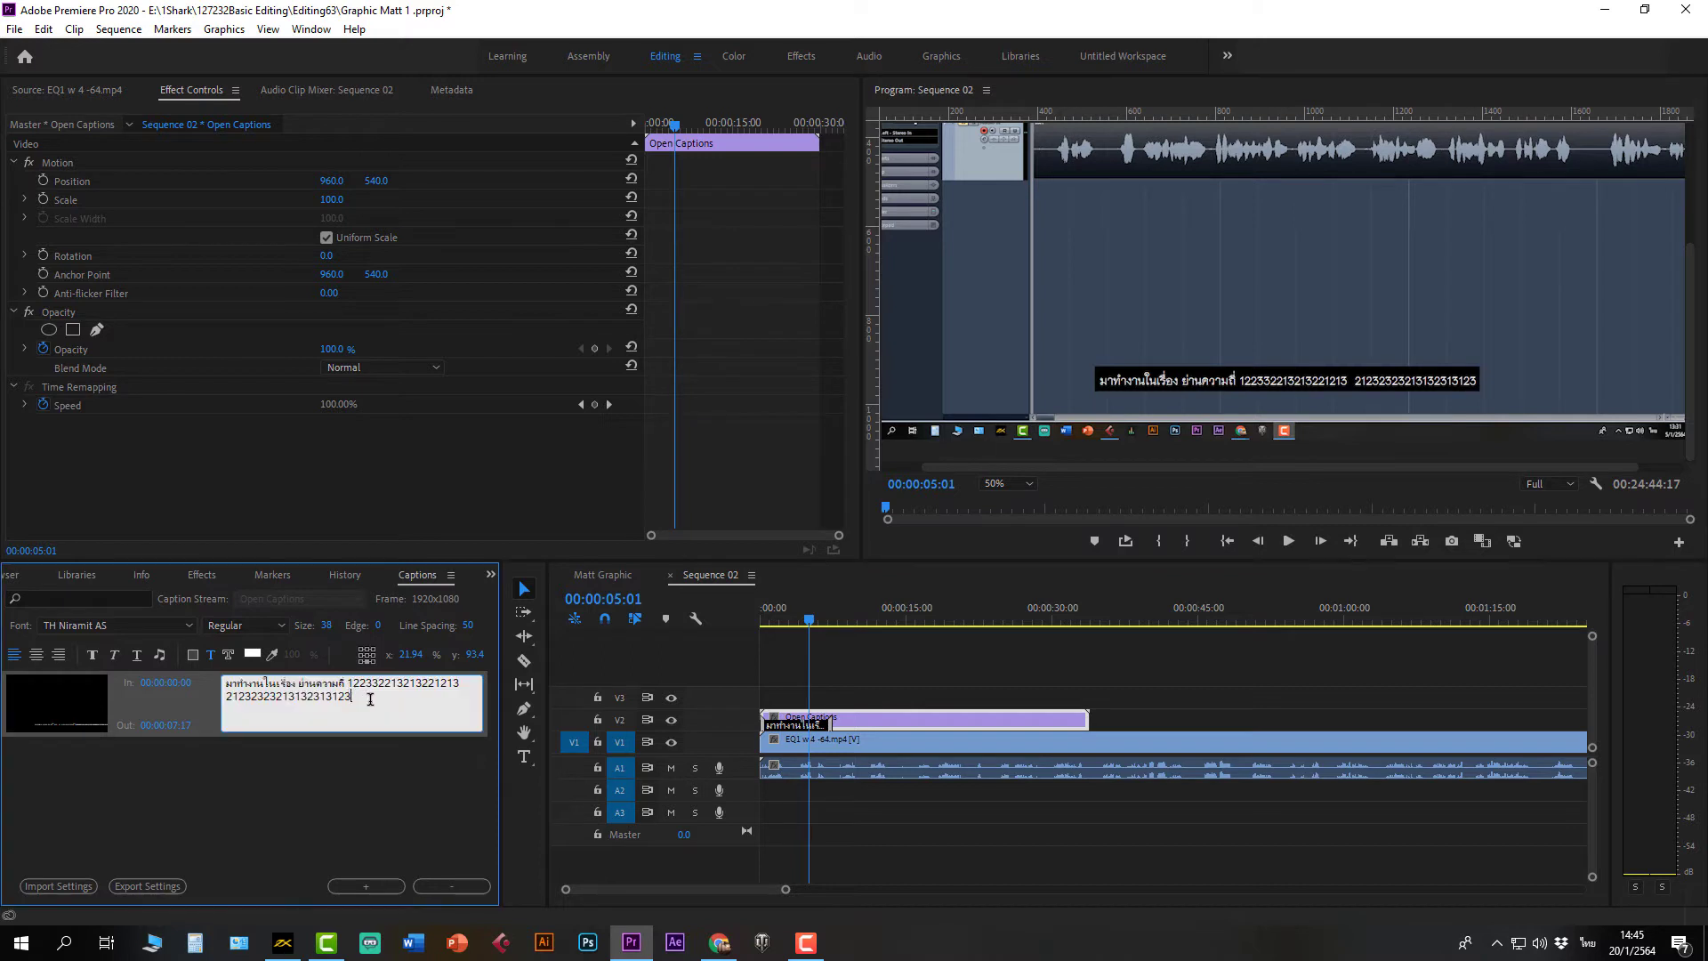
drag(353, 697, 347, 683)
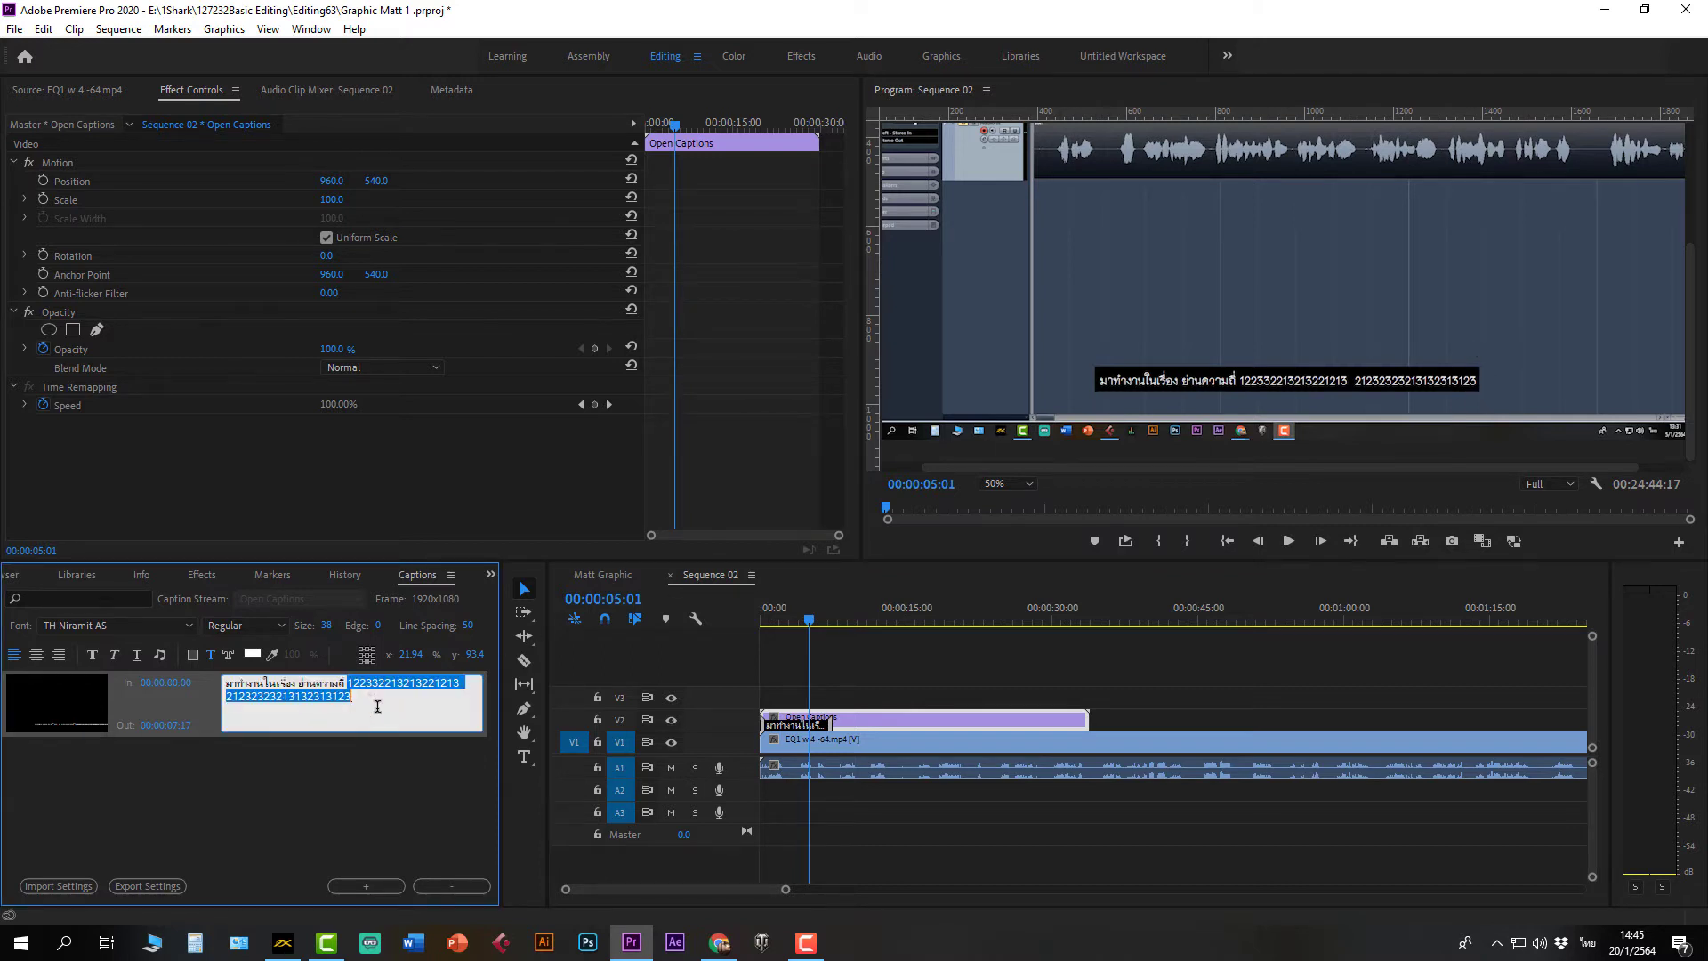
key(BackSpace)
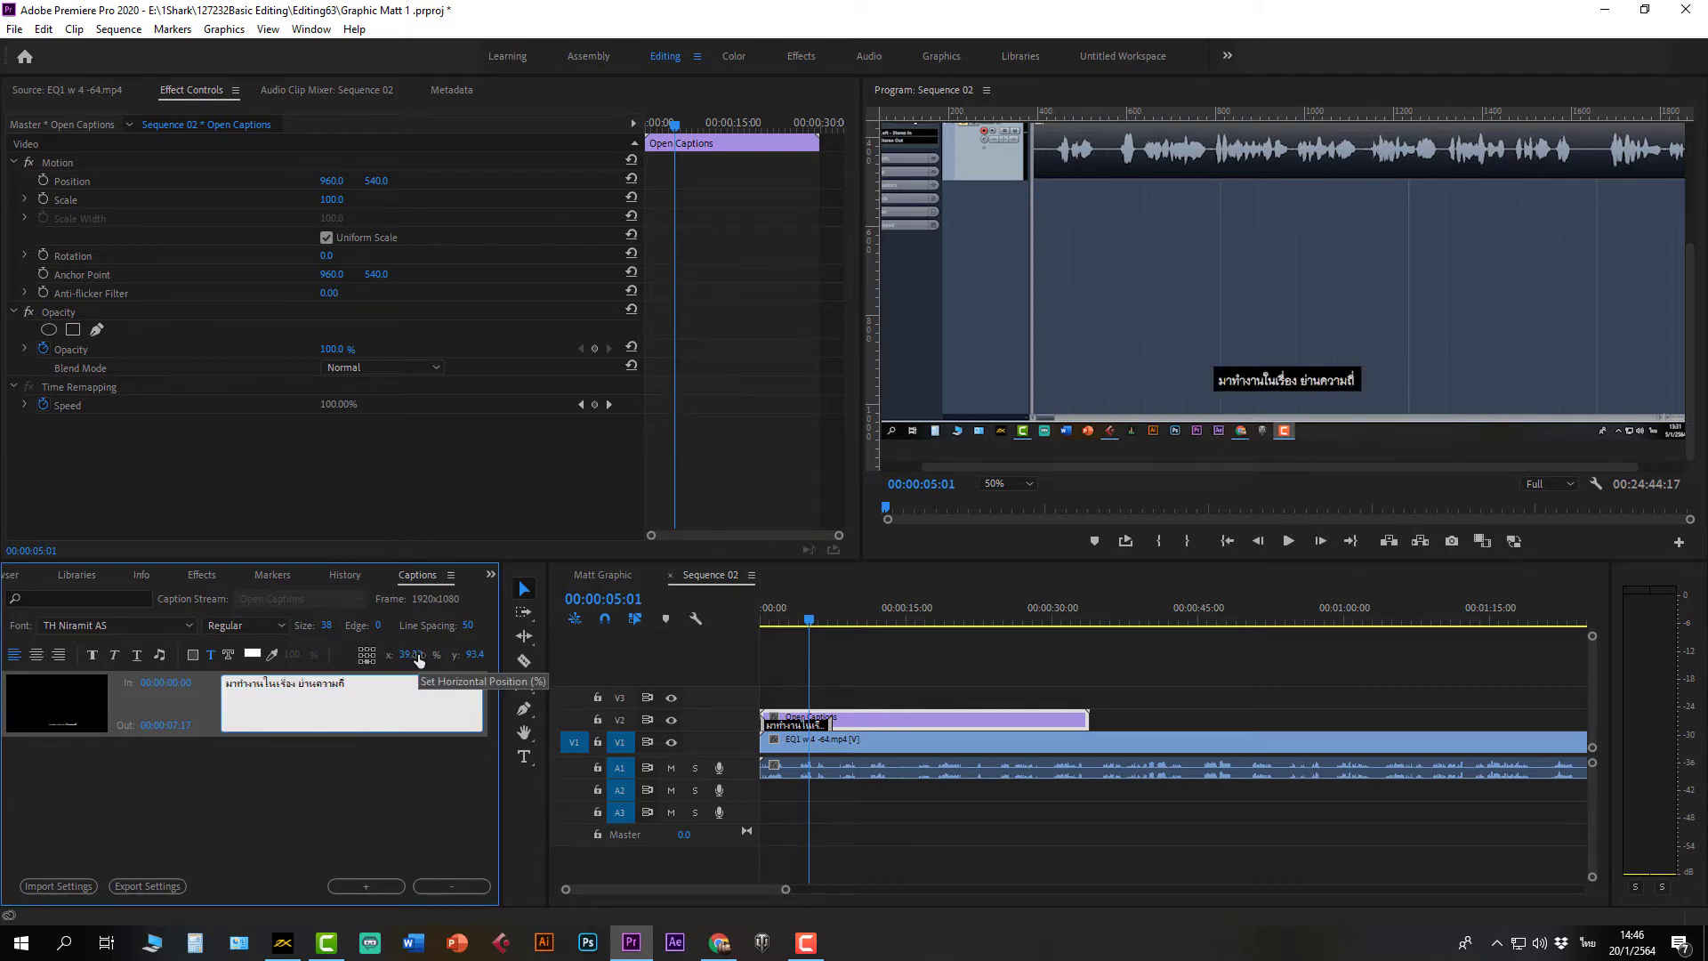
click(191, 655)
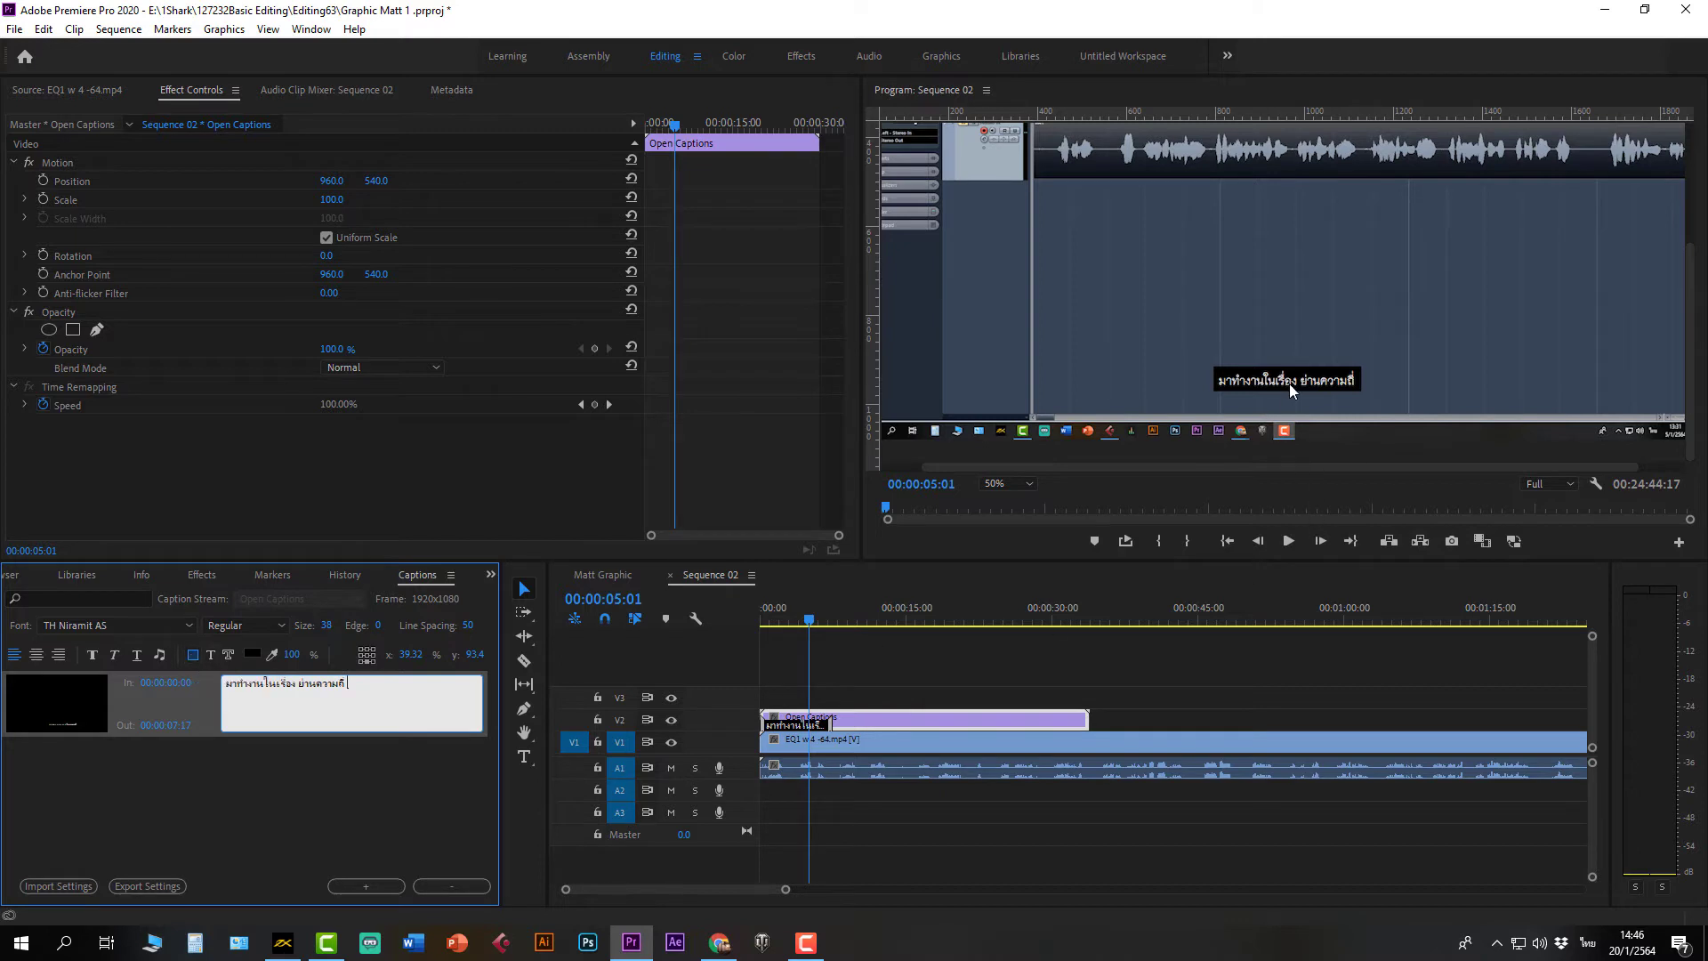
click(254, 654)
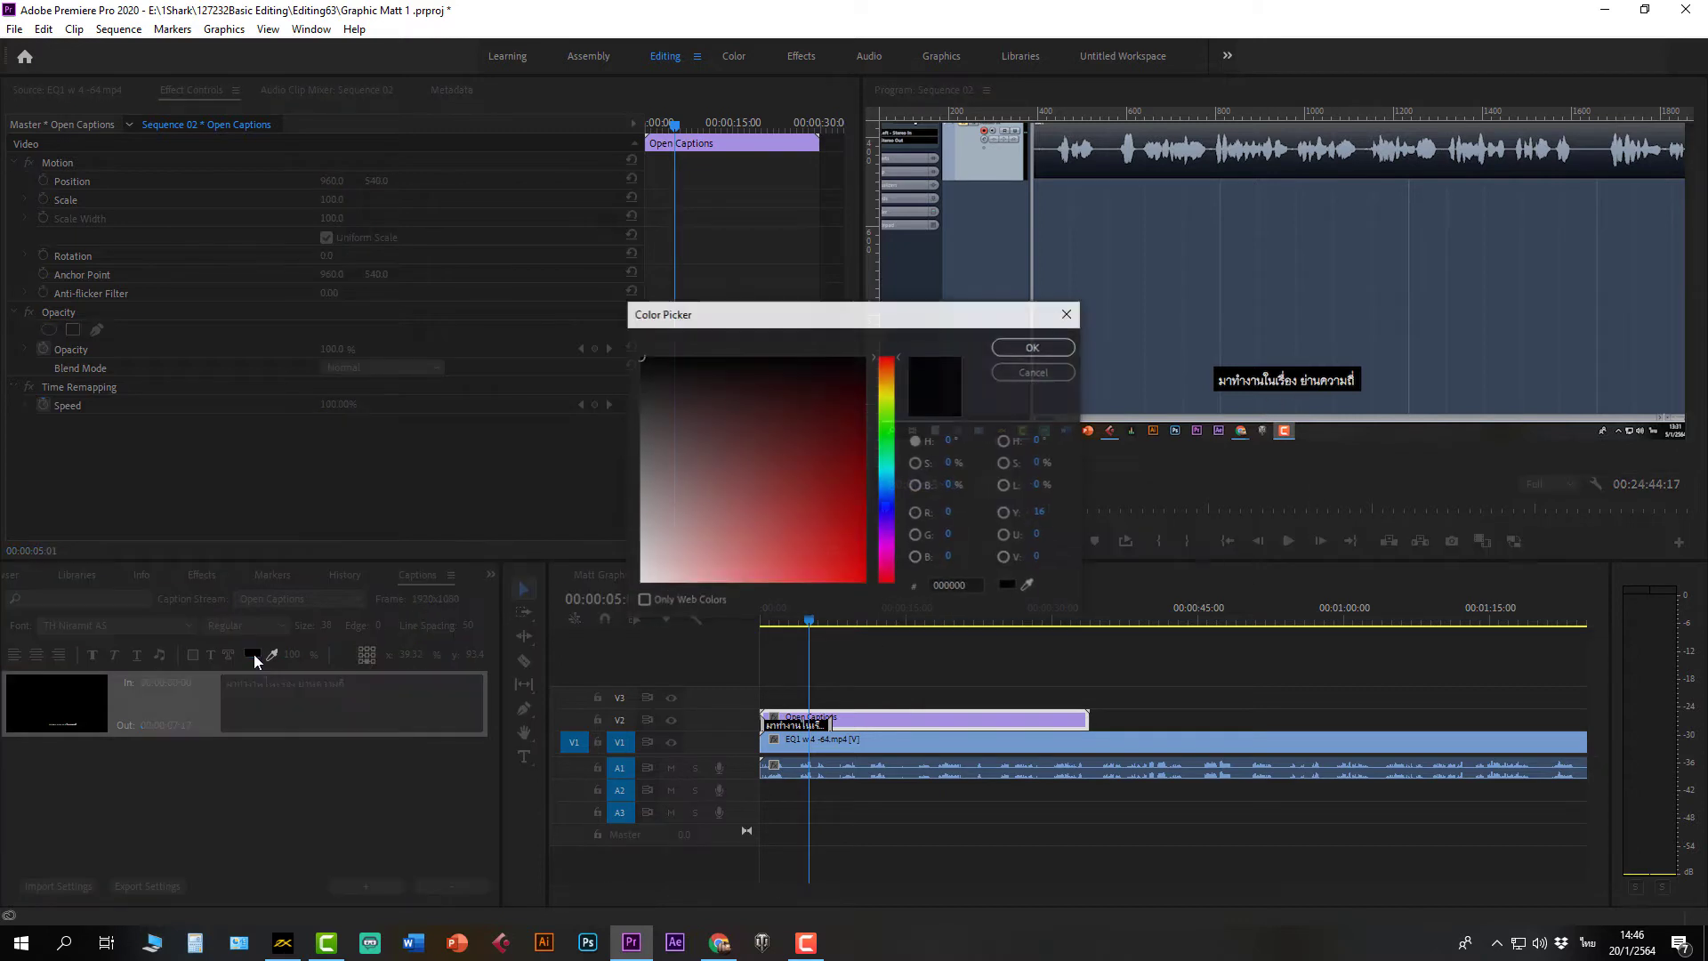
click(1012, 368)
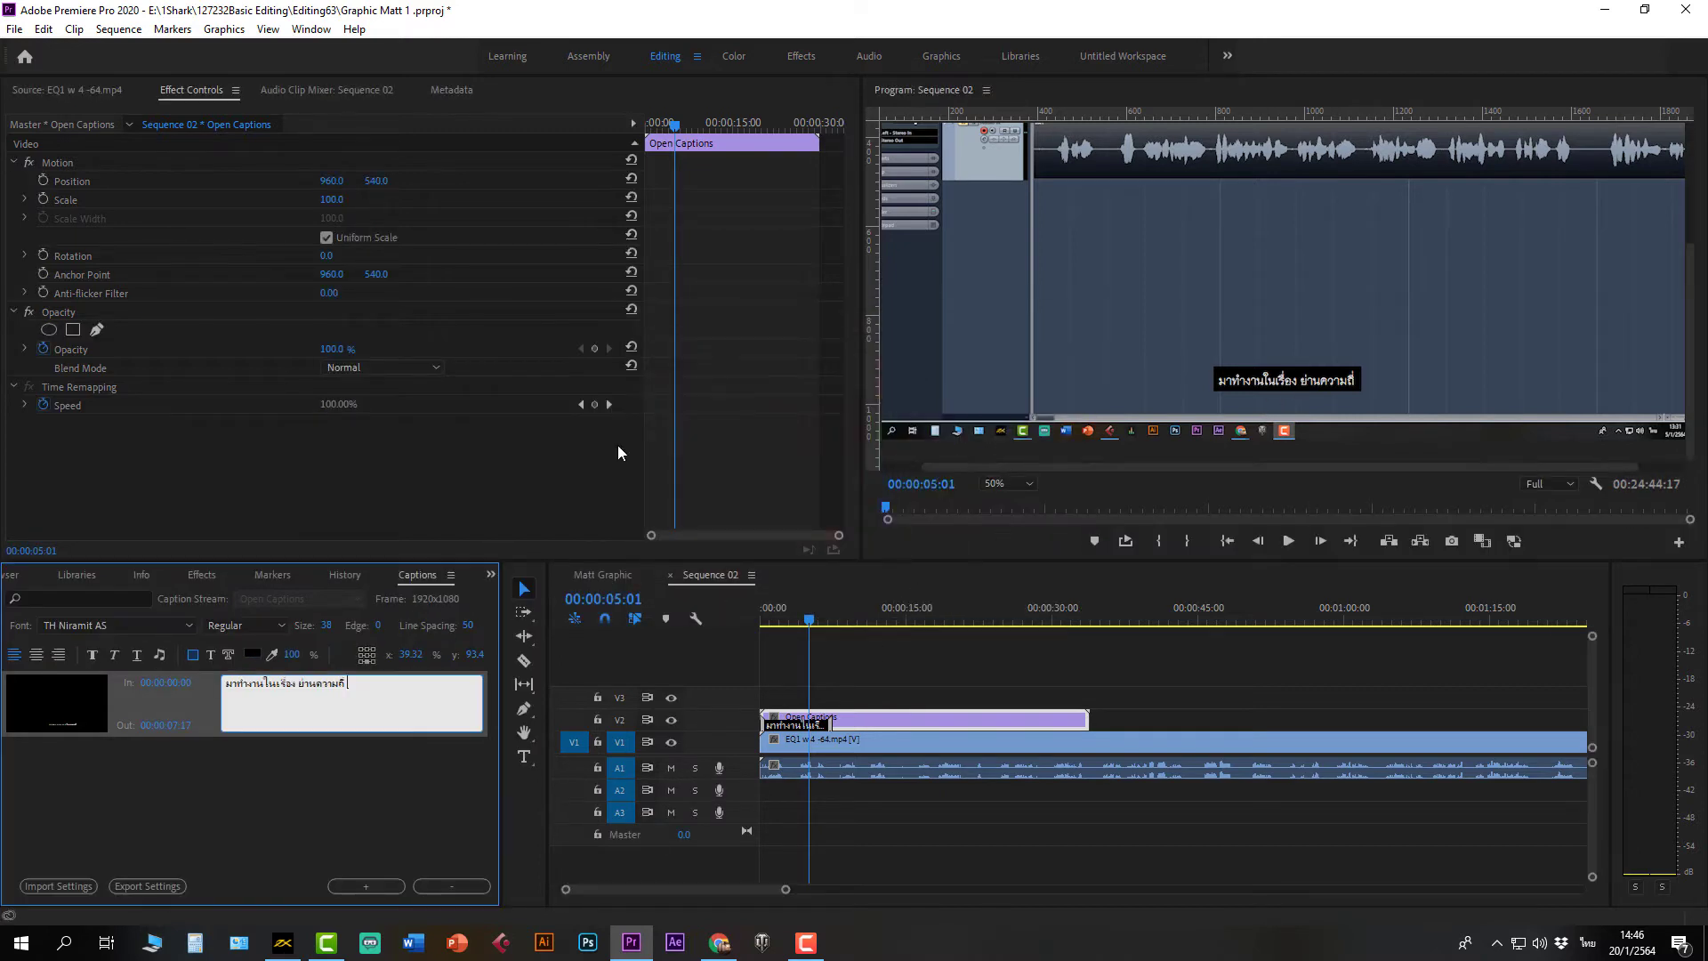
Step: Sample the dark grey of the empty captions area as the caption's background colour and set the background opacity to 0%
click(191, 656)
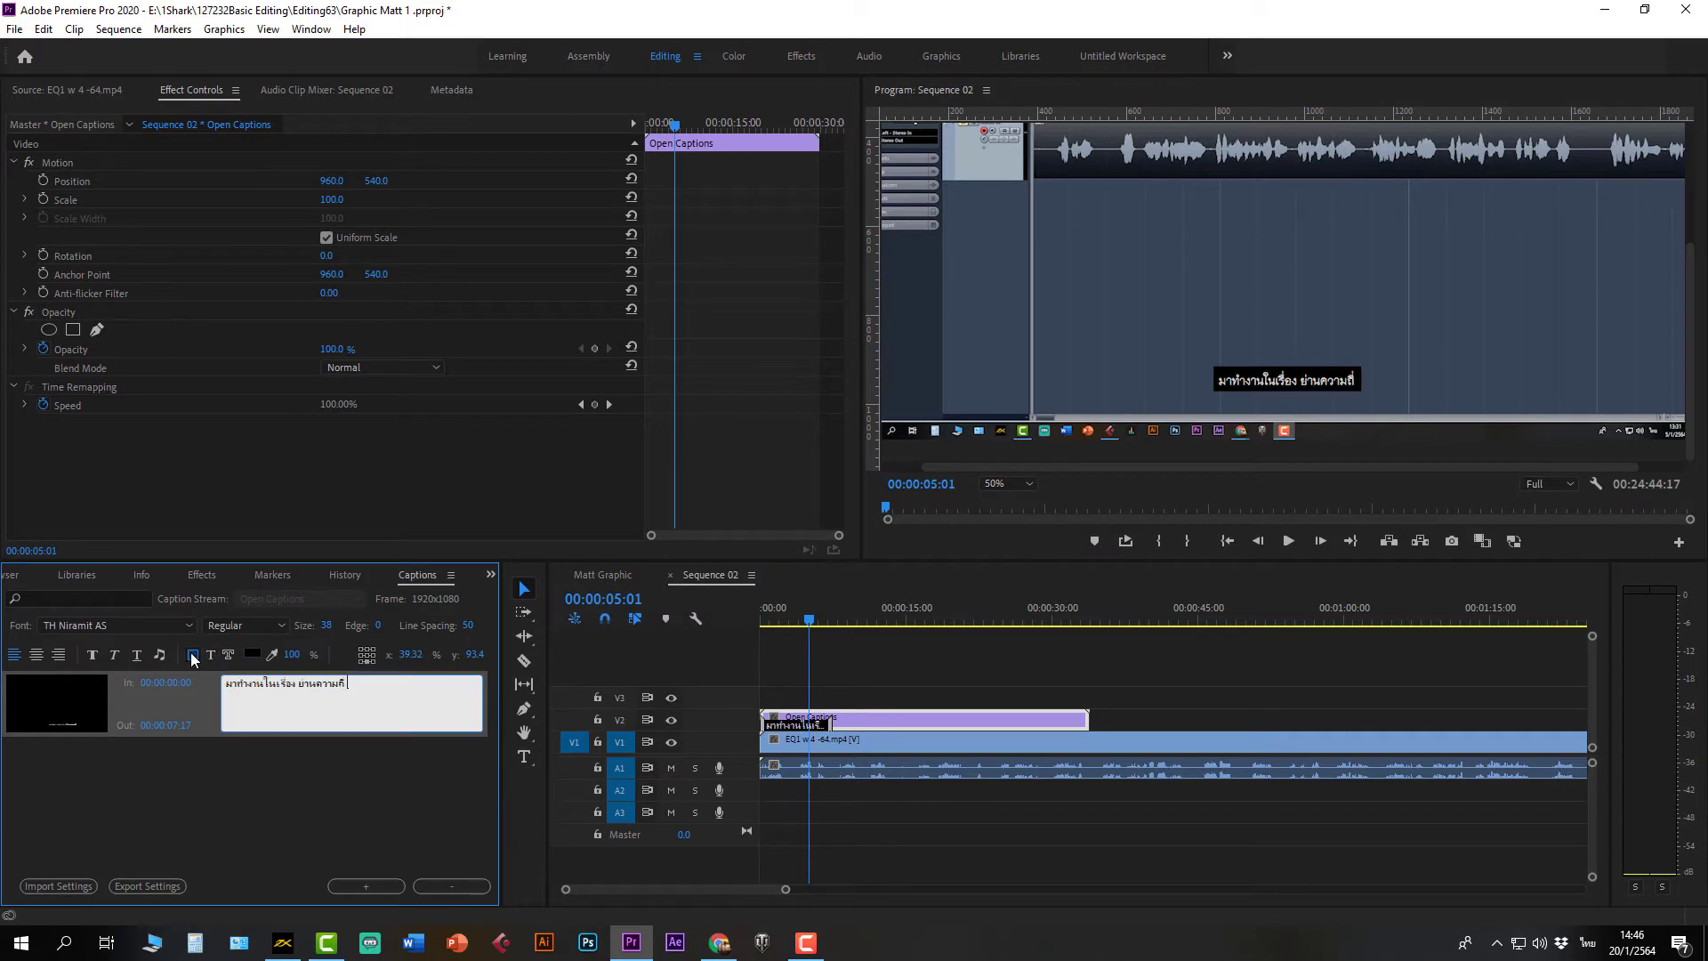
click(274, 656)
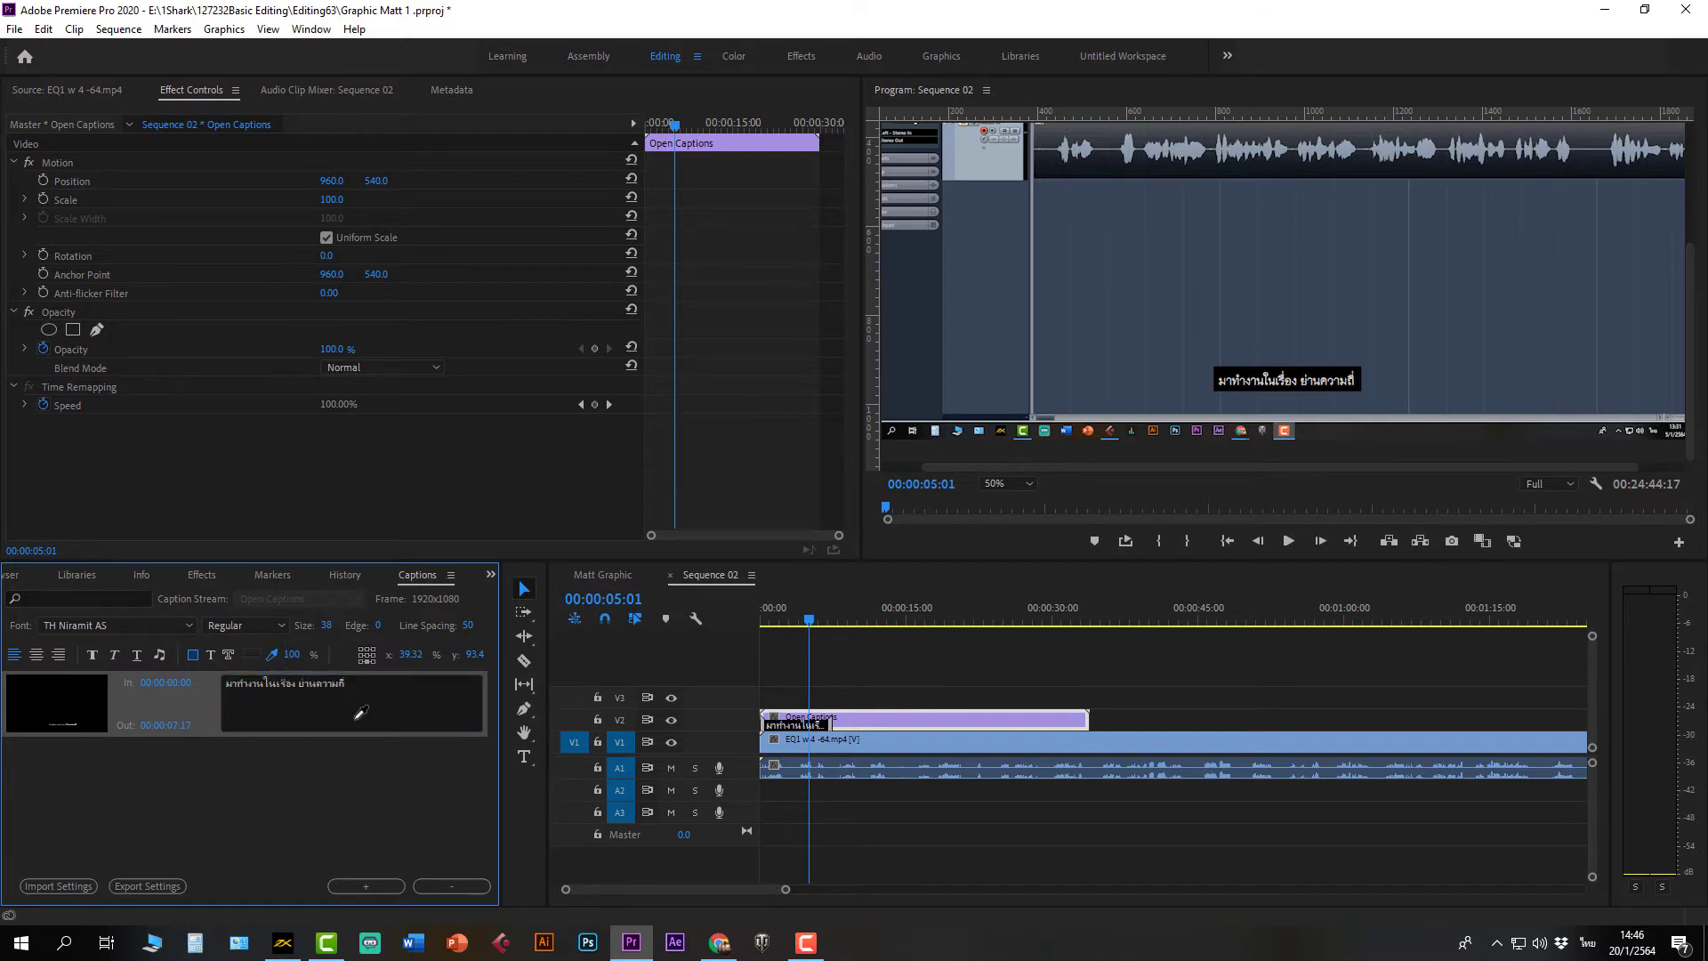
click(352, 799)
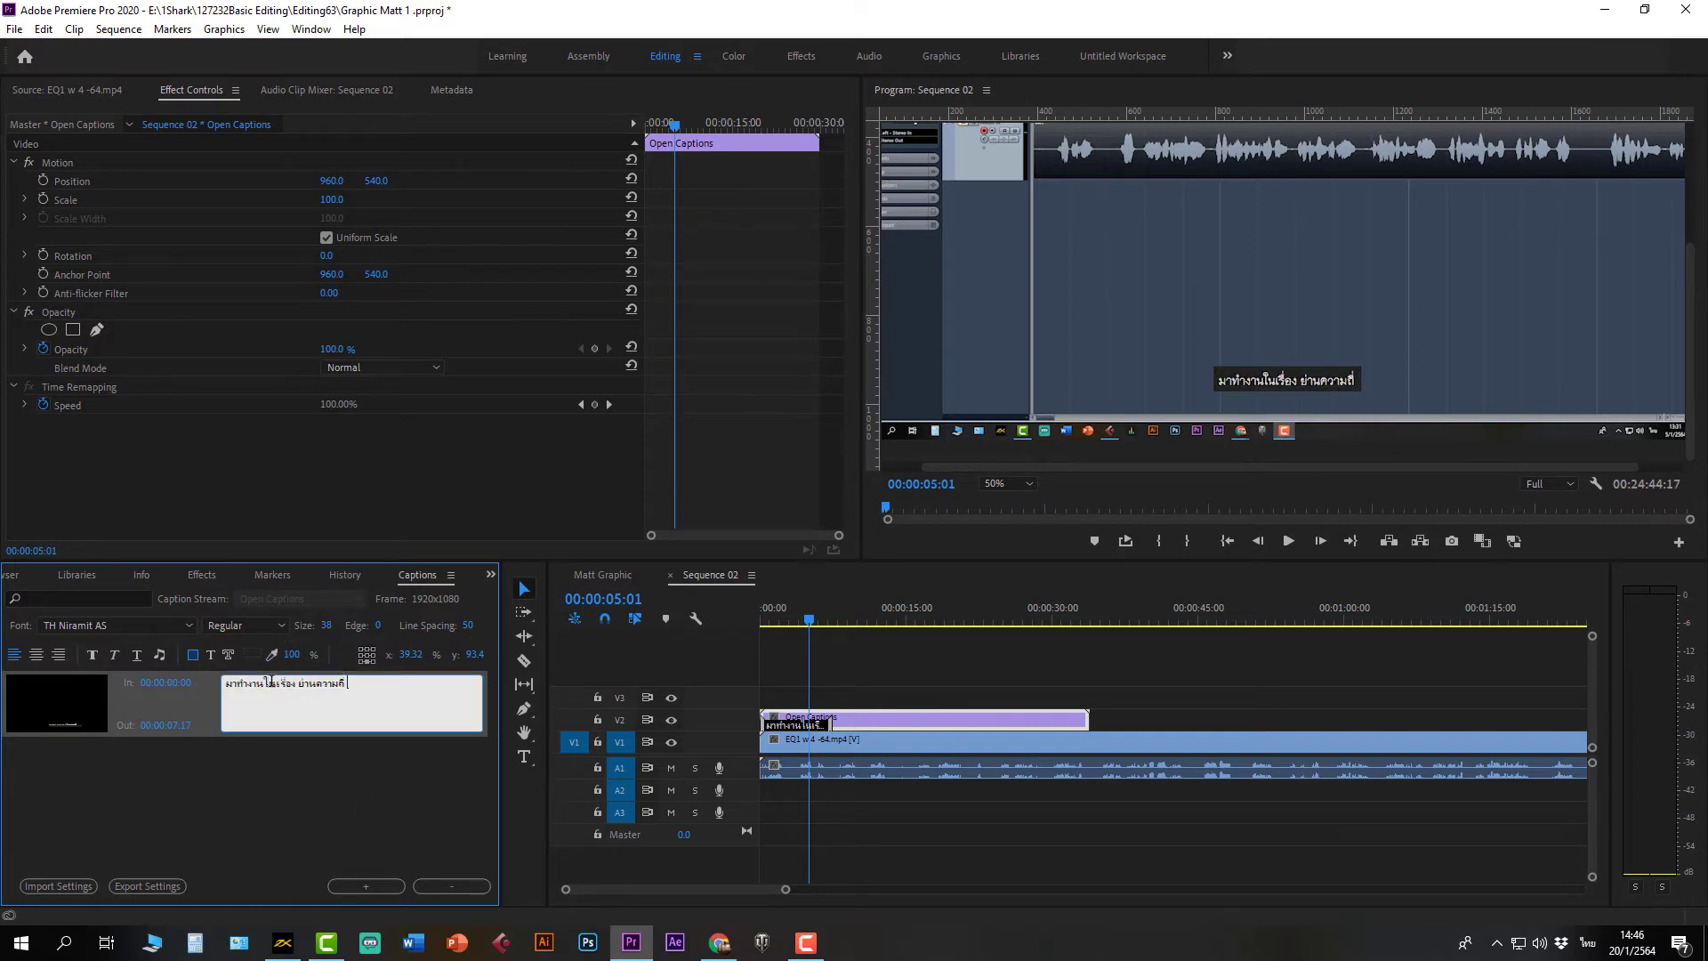
click(309, 662)
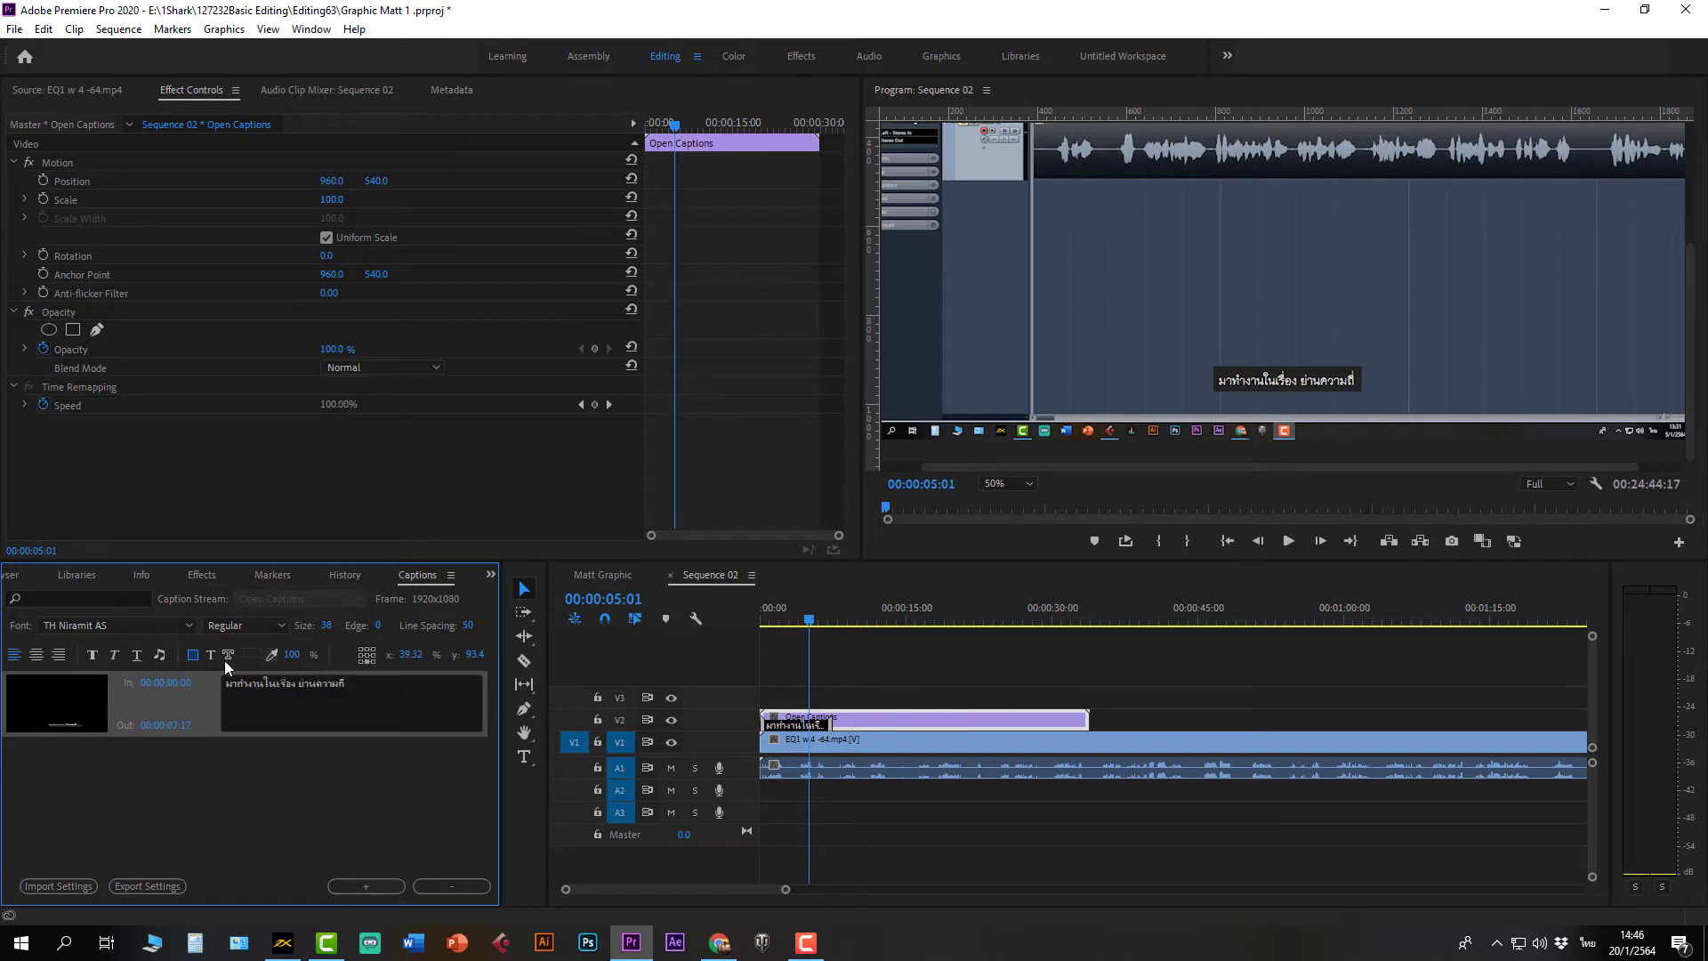
drag(292, 654, 179, 654)
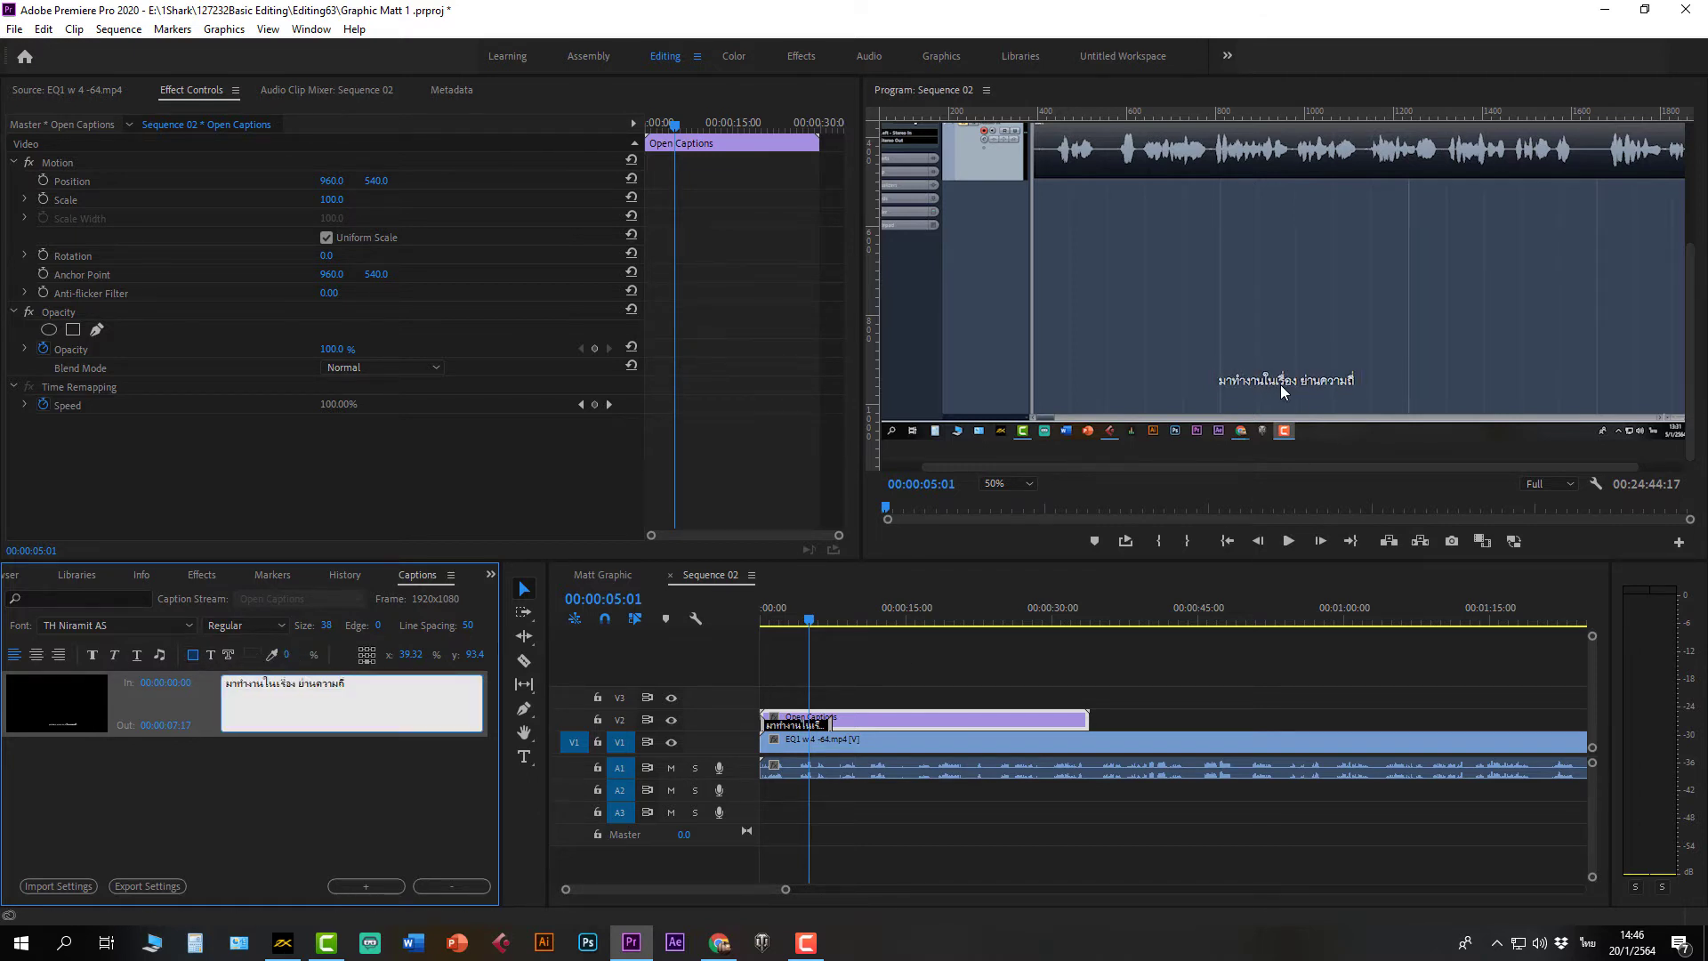
Step: Set the caption's text colour to pale yellow FAFBC4 after trying red E61010 and beige CACB8D
click(211, 656)
click(253, 654)
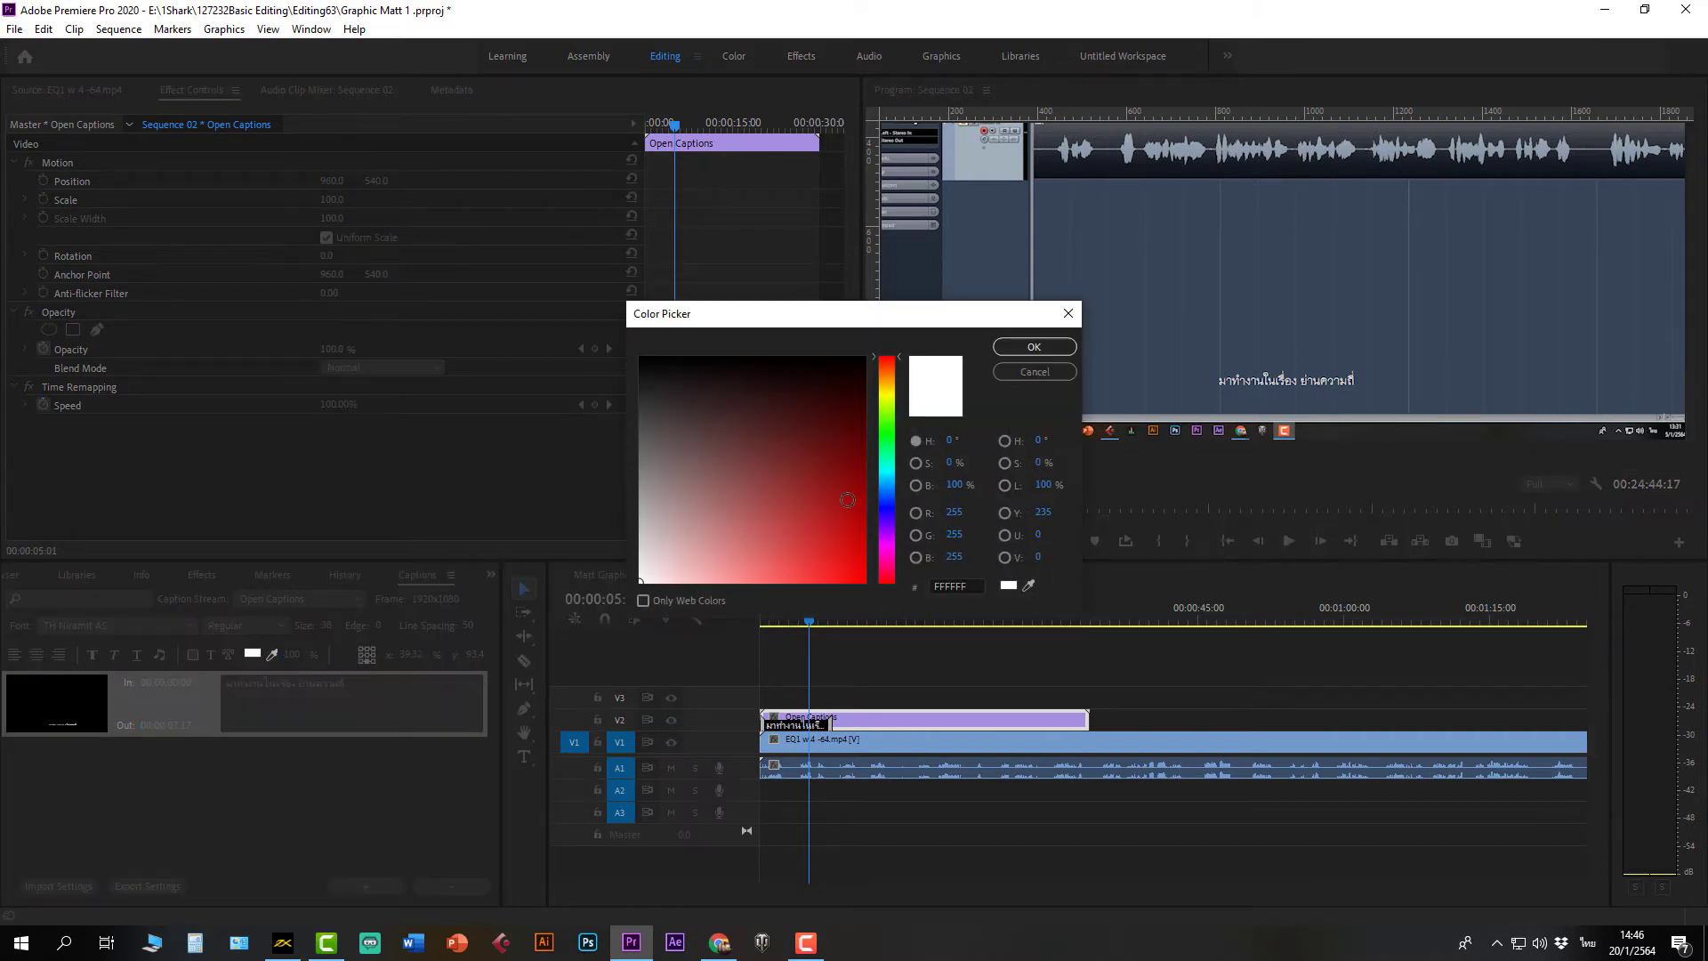
click(848, 561)
click(1034, 346)
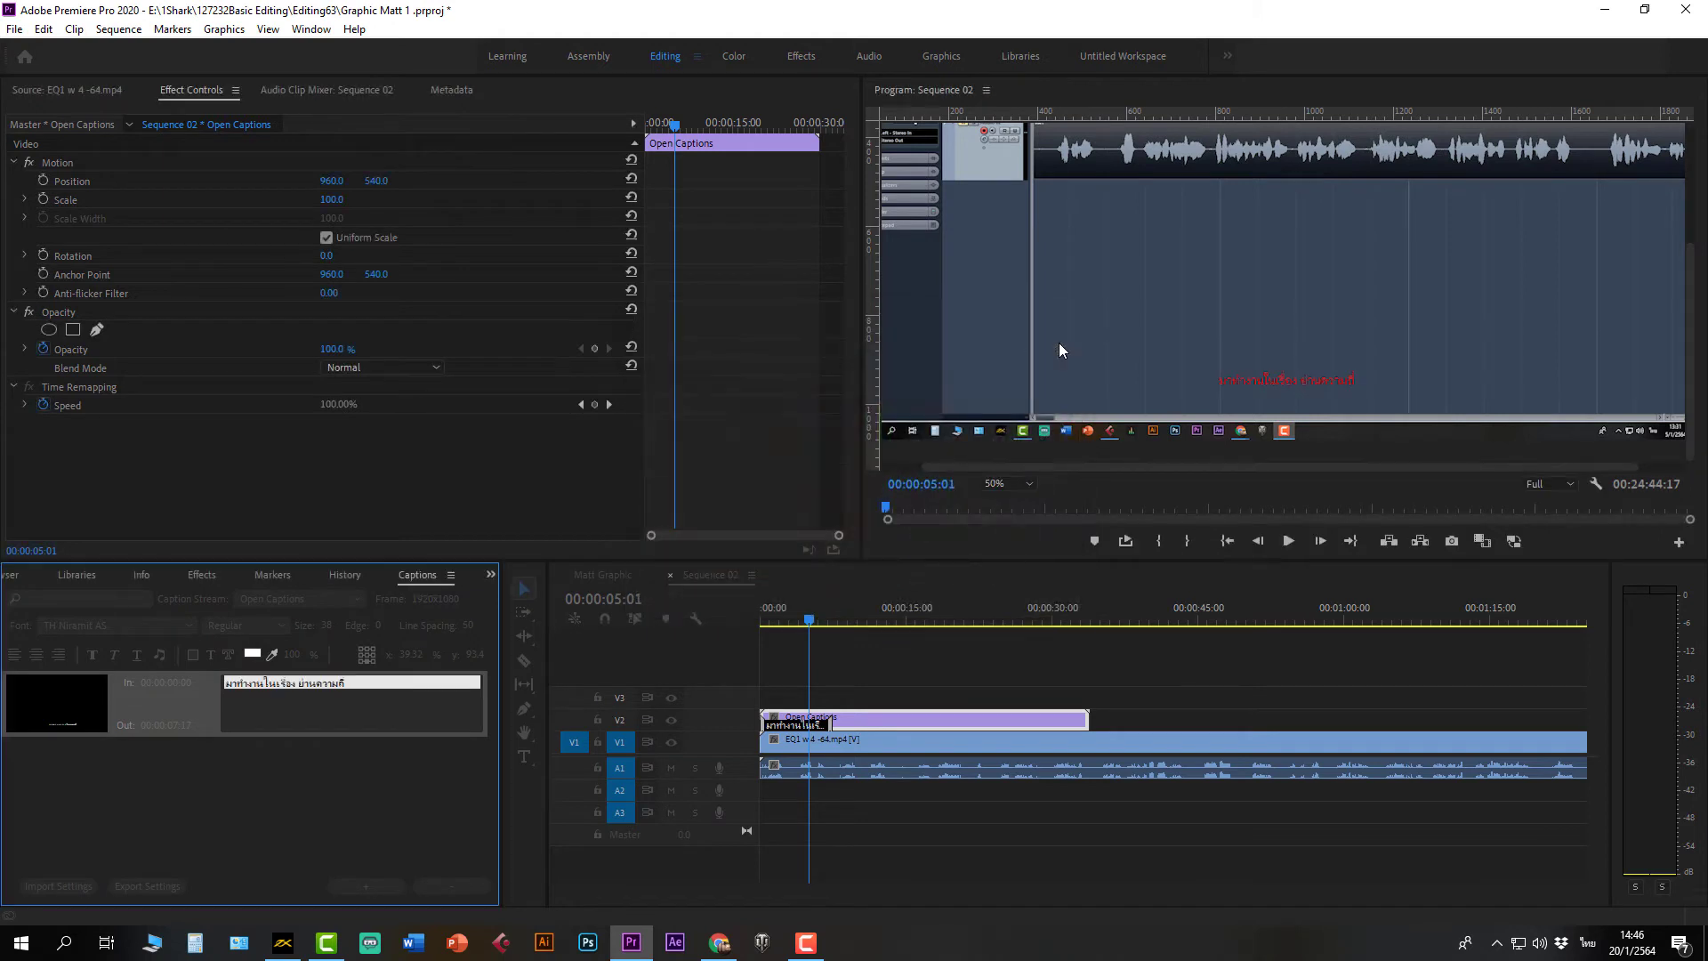
click(253, 653)
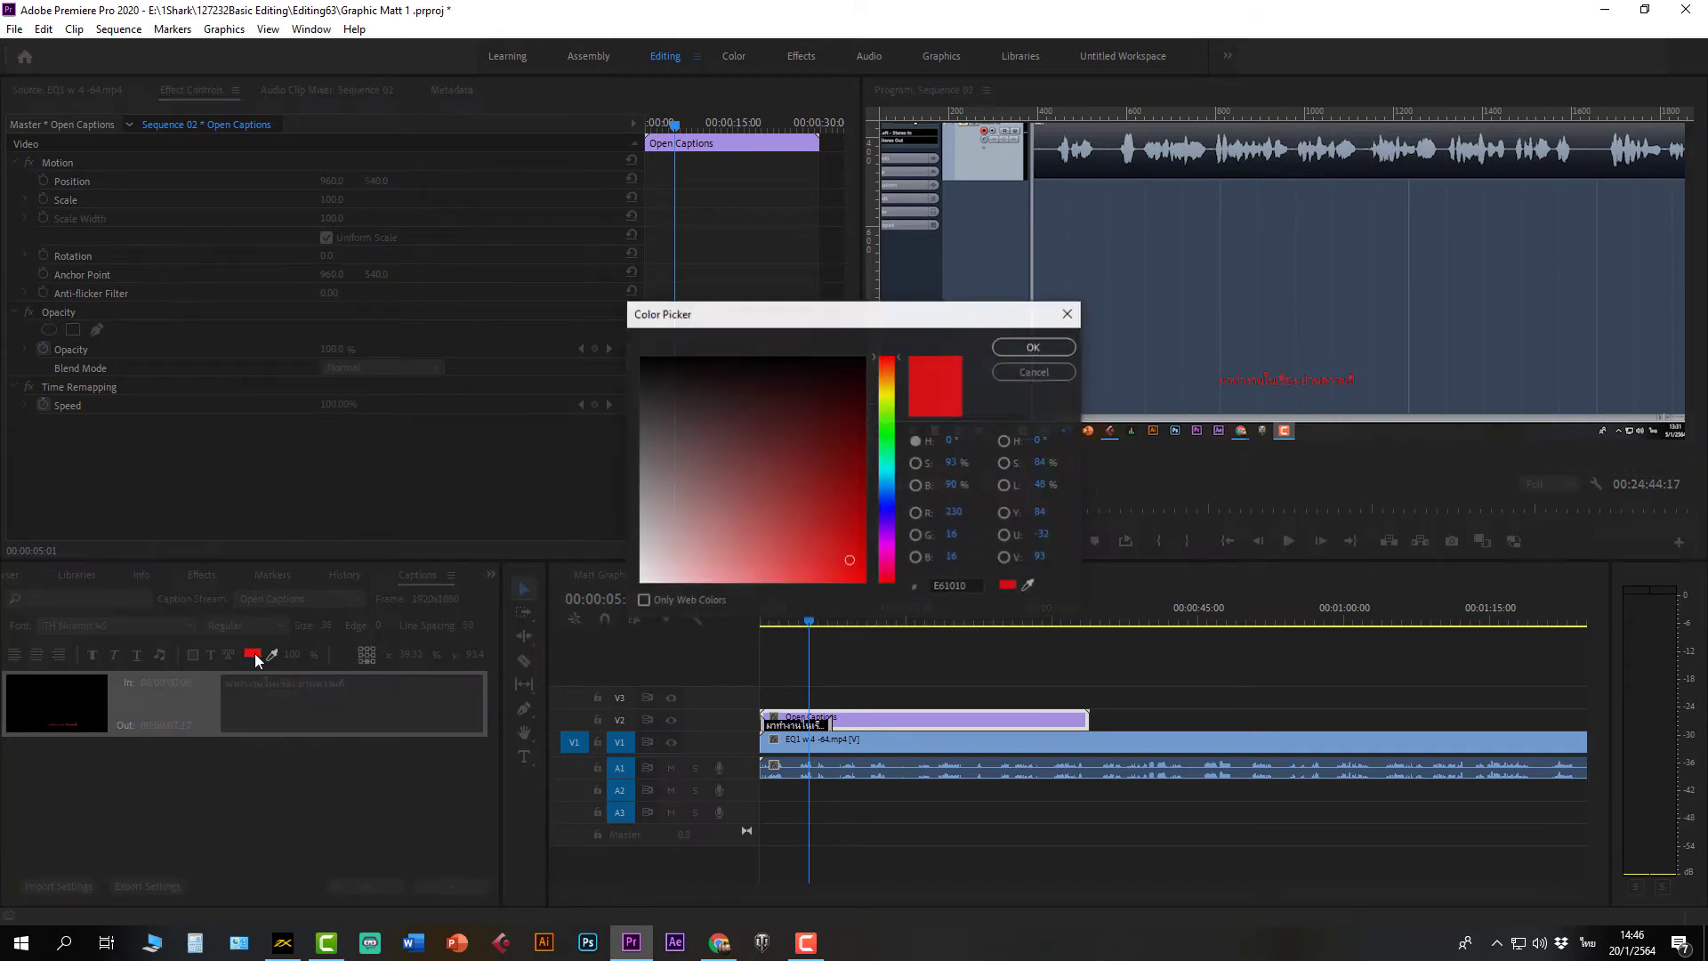
click(882, 393)
click(706, 537)
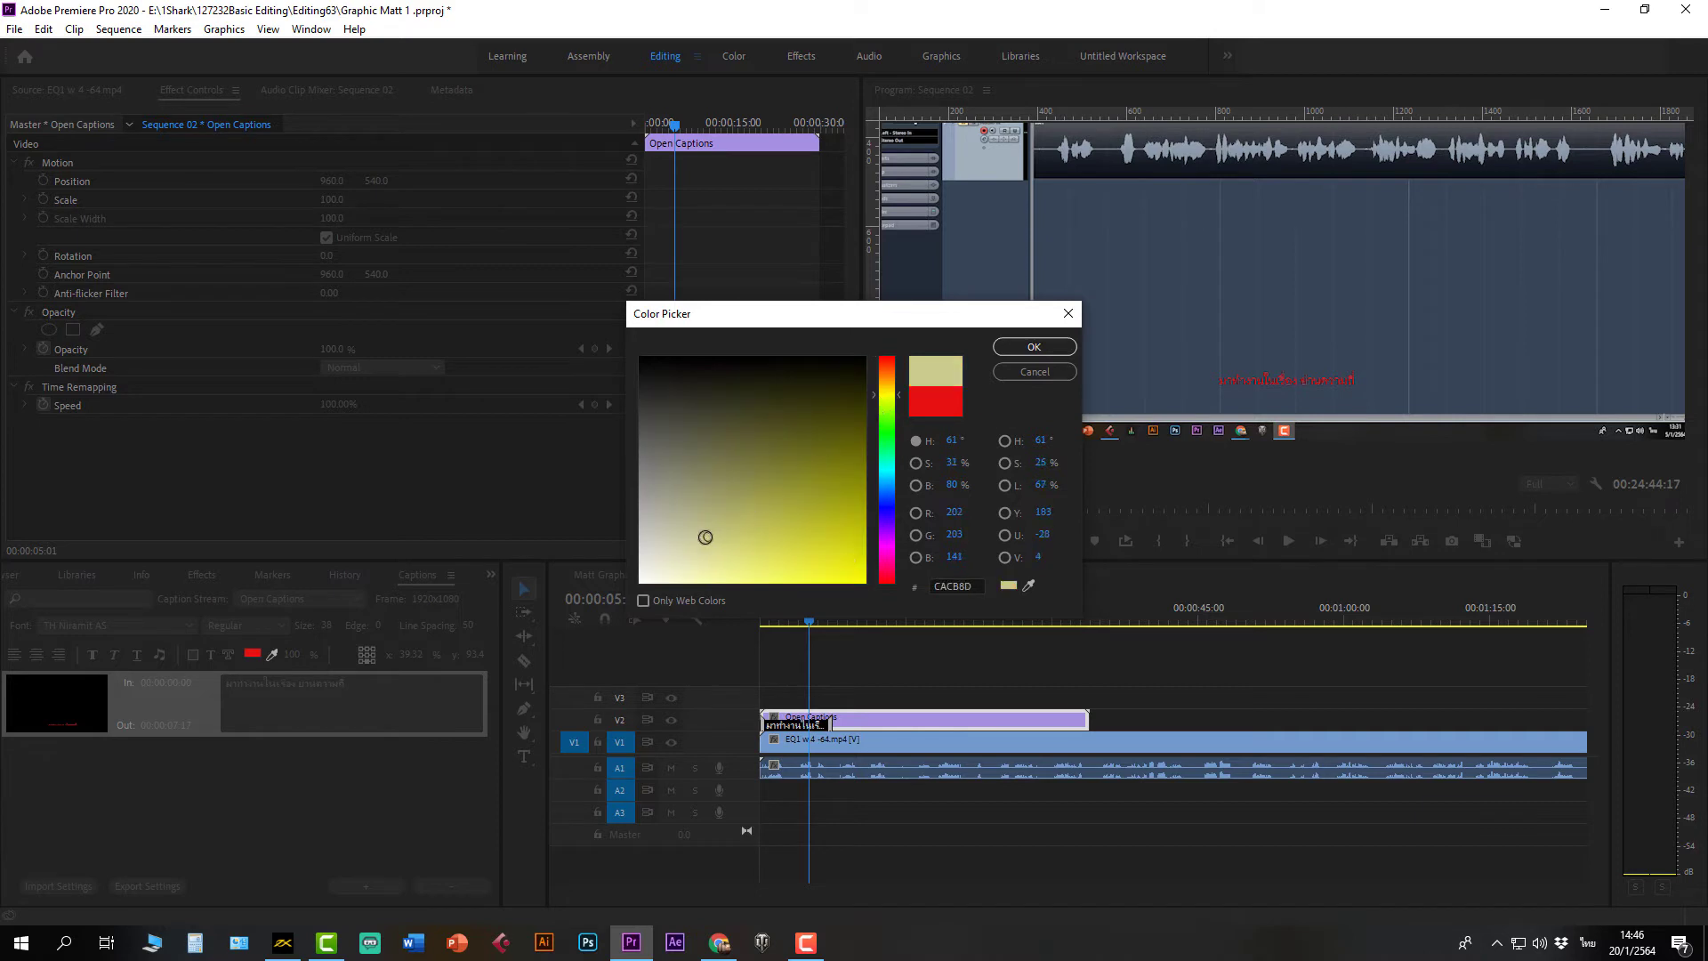
click(1017, 347)
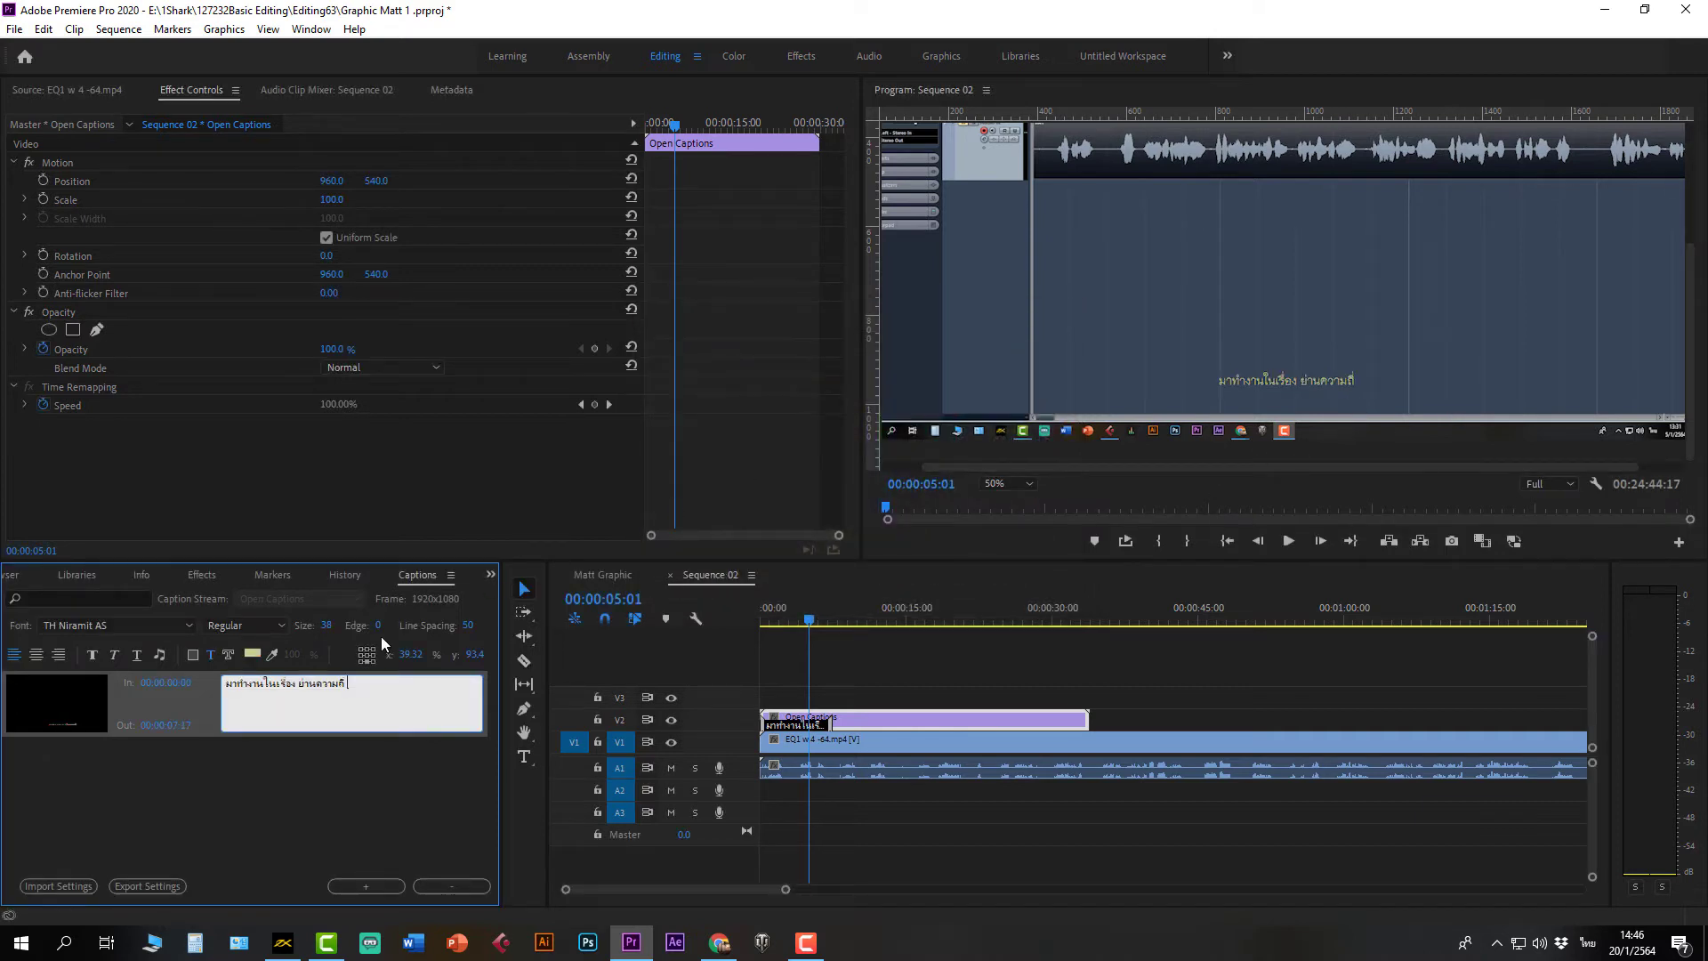
click(253, 654)
click(689, 579)
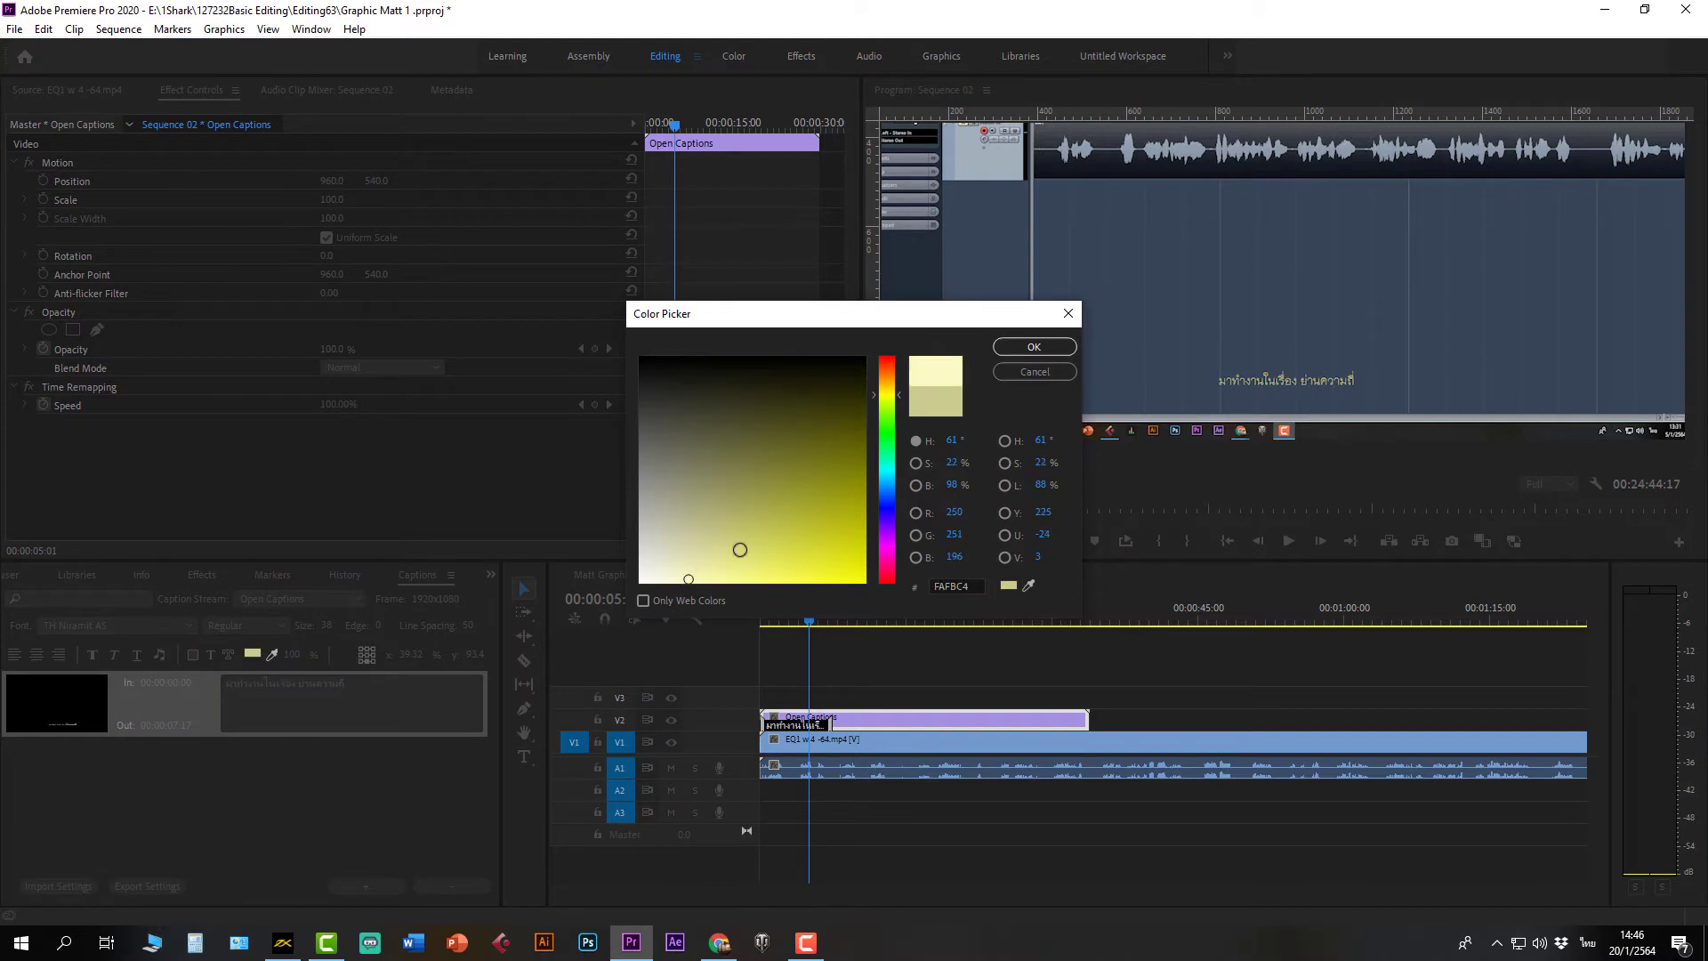
click(1033, 347)
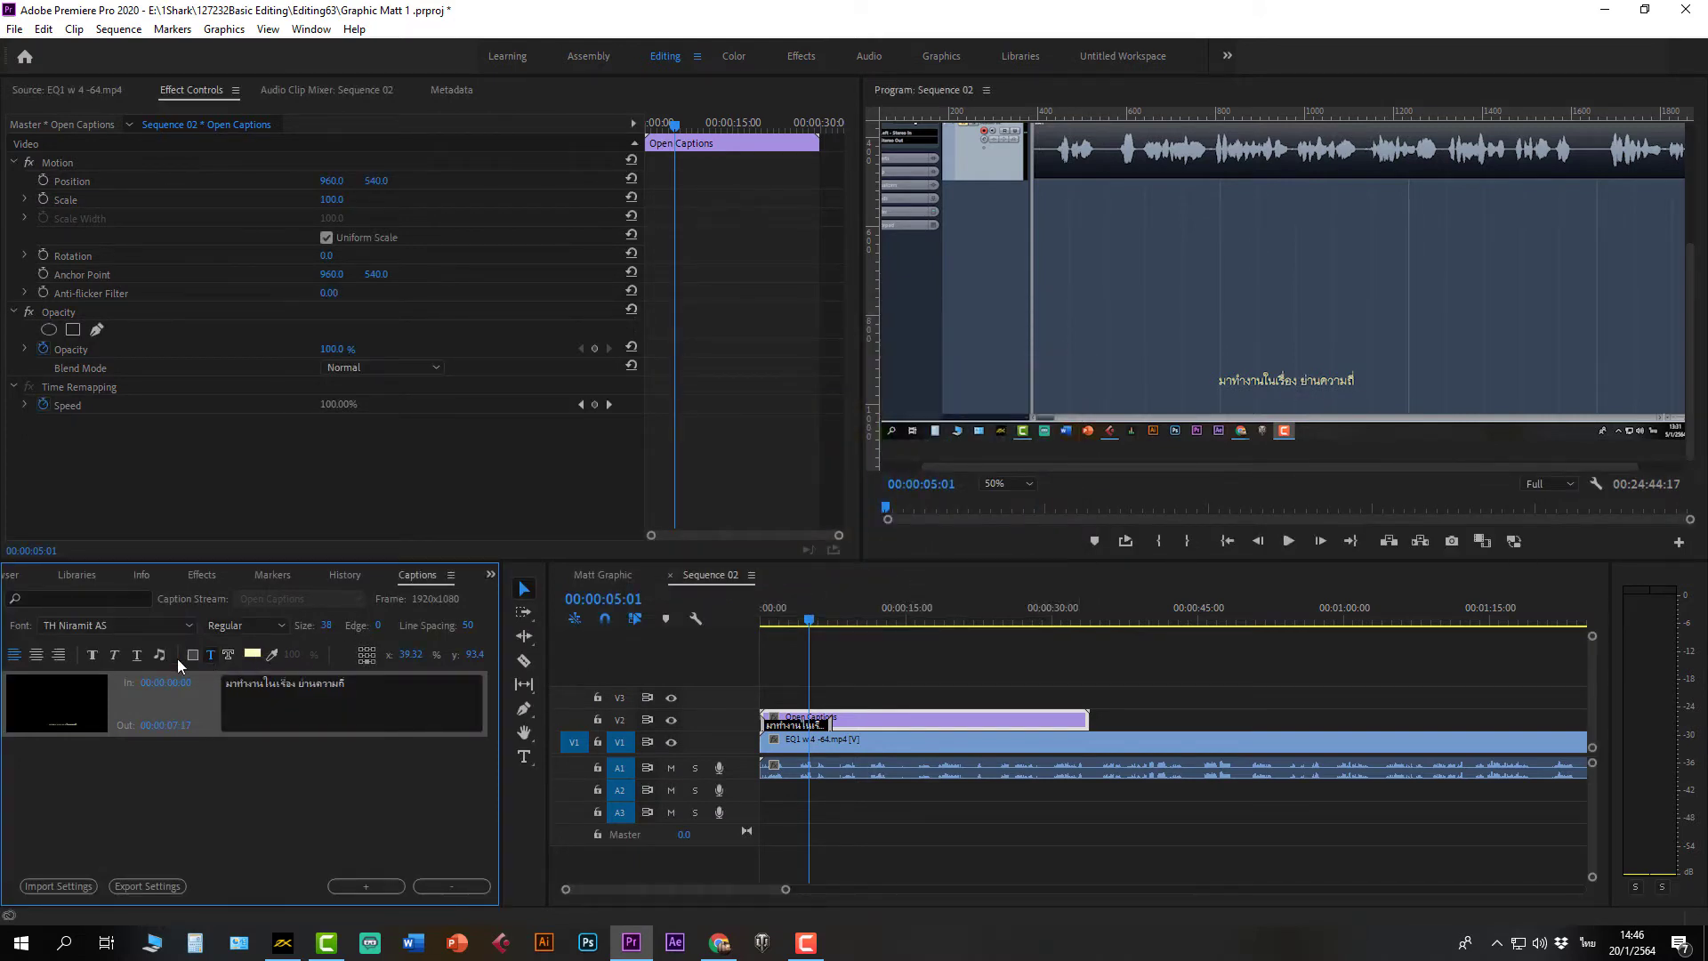
Step: Set the caption text's edge colour to dark red 740202 and increase the edge thickness
click(190, 654)
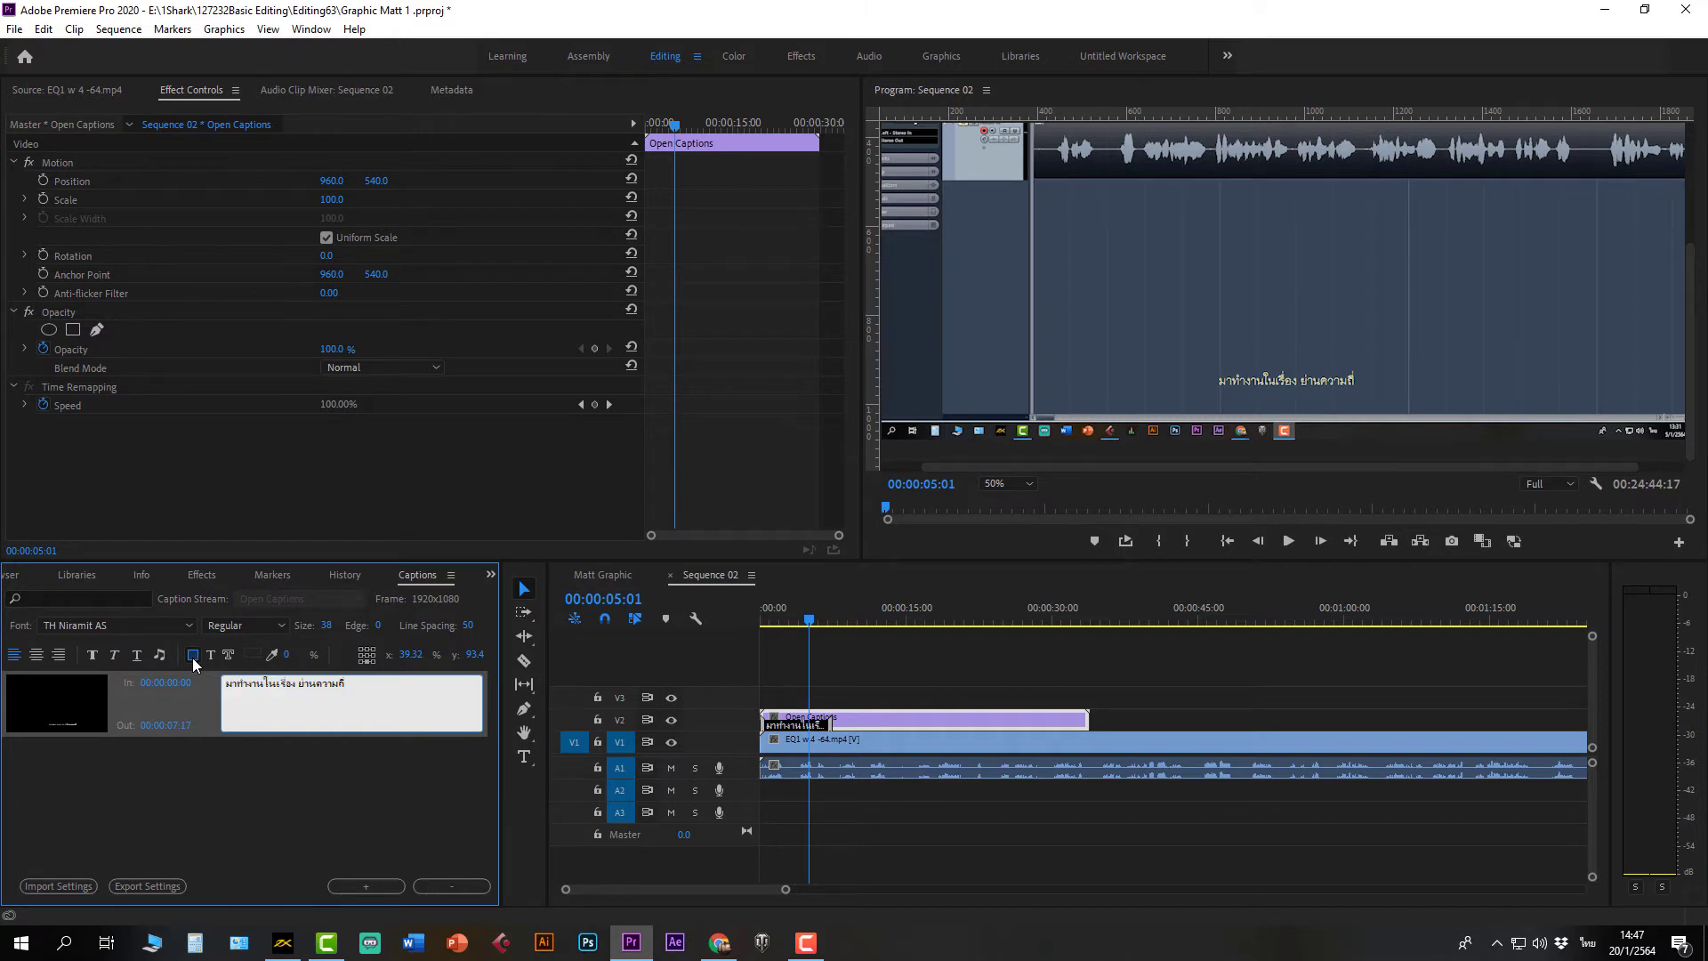
click(210, 660)
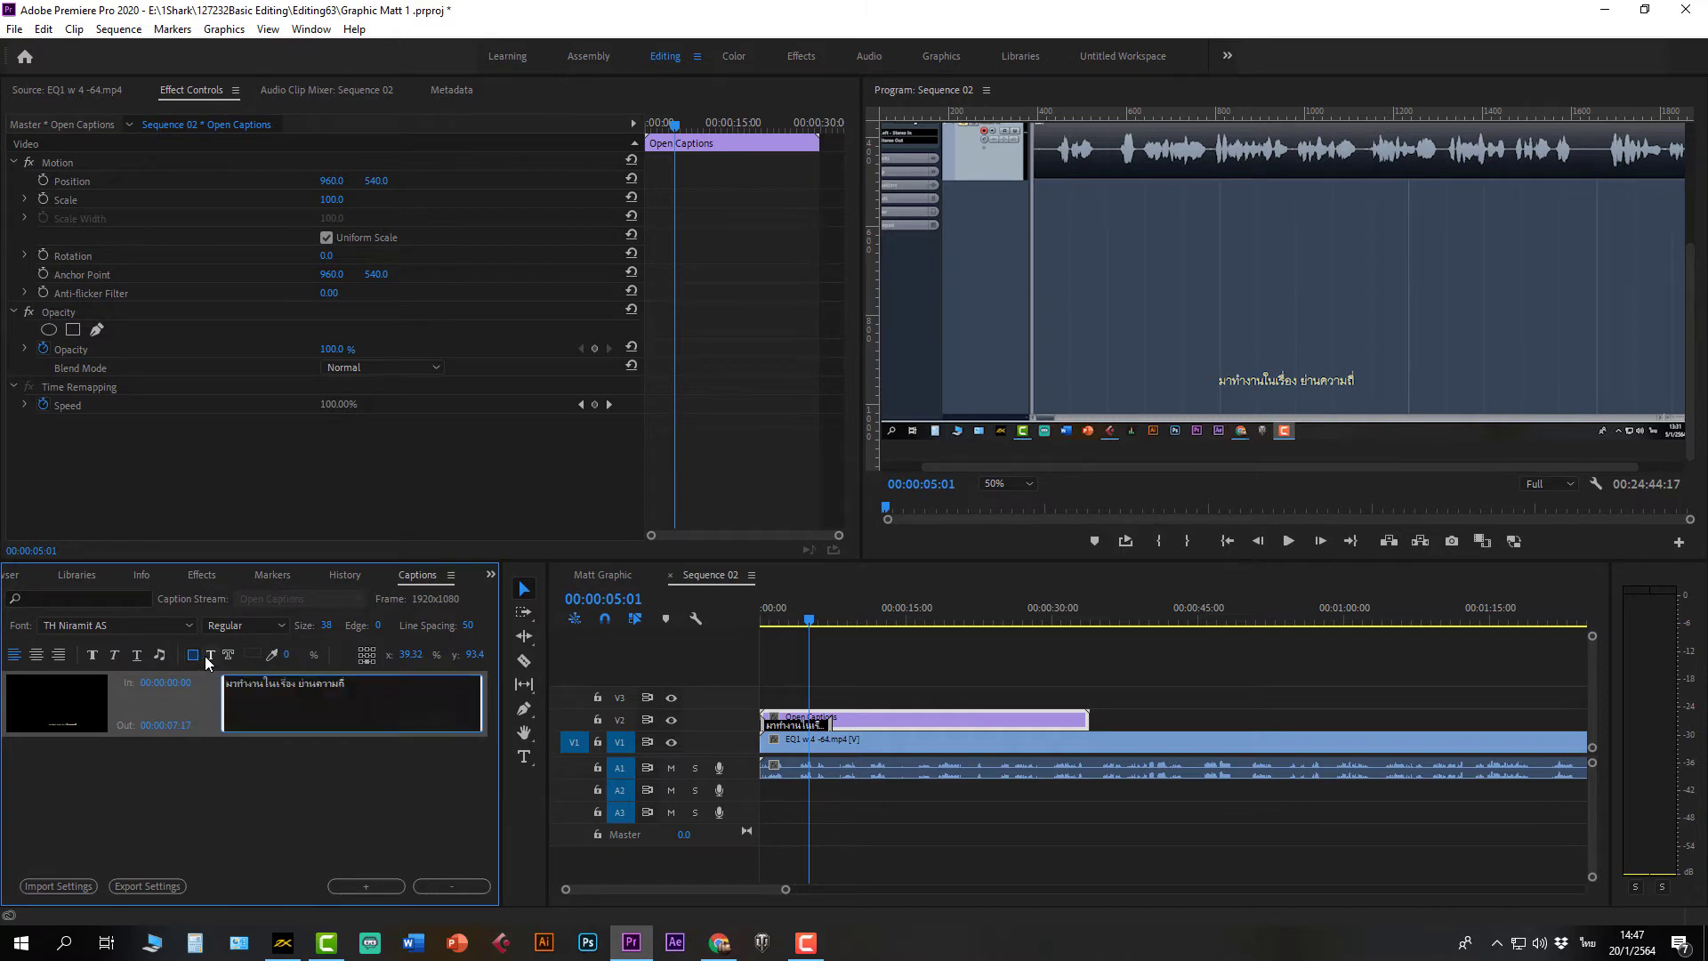
click(229, 655)
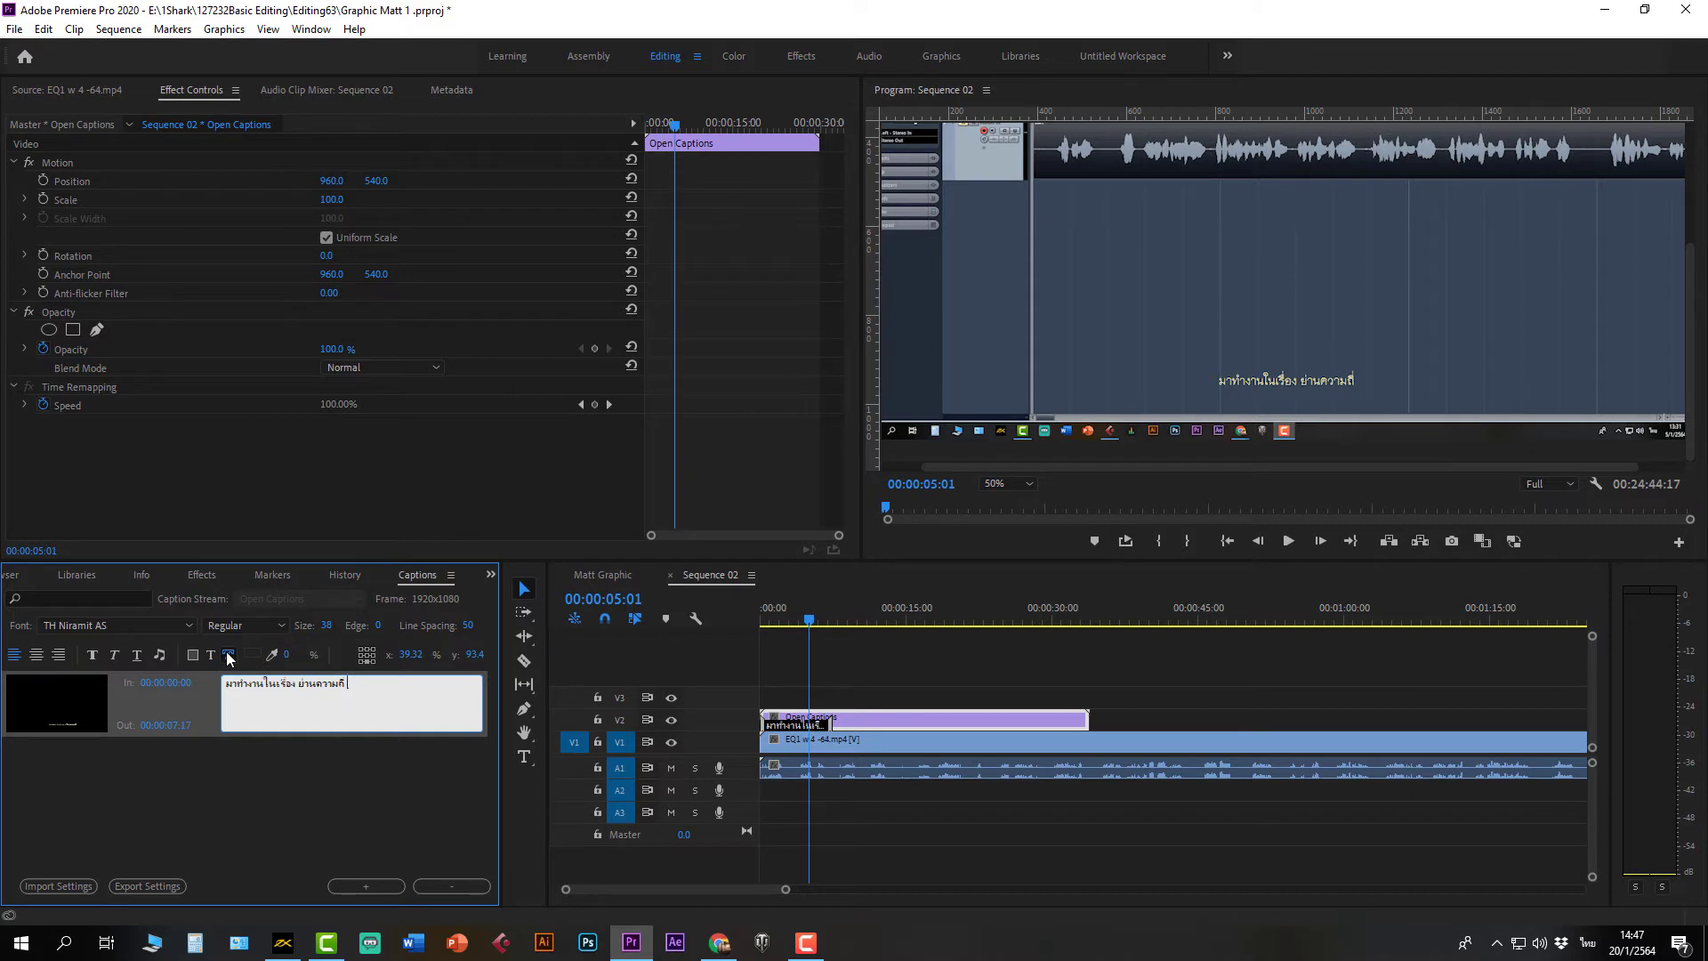
click(255, 658)
drag(811, 431, 862, 459)
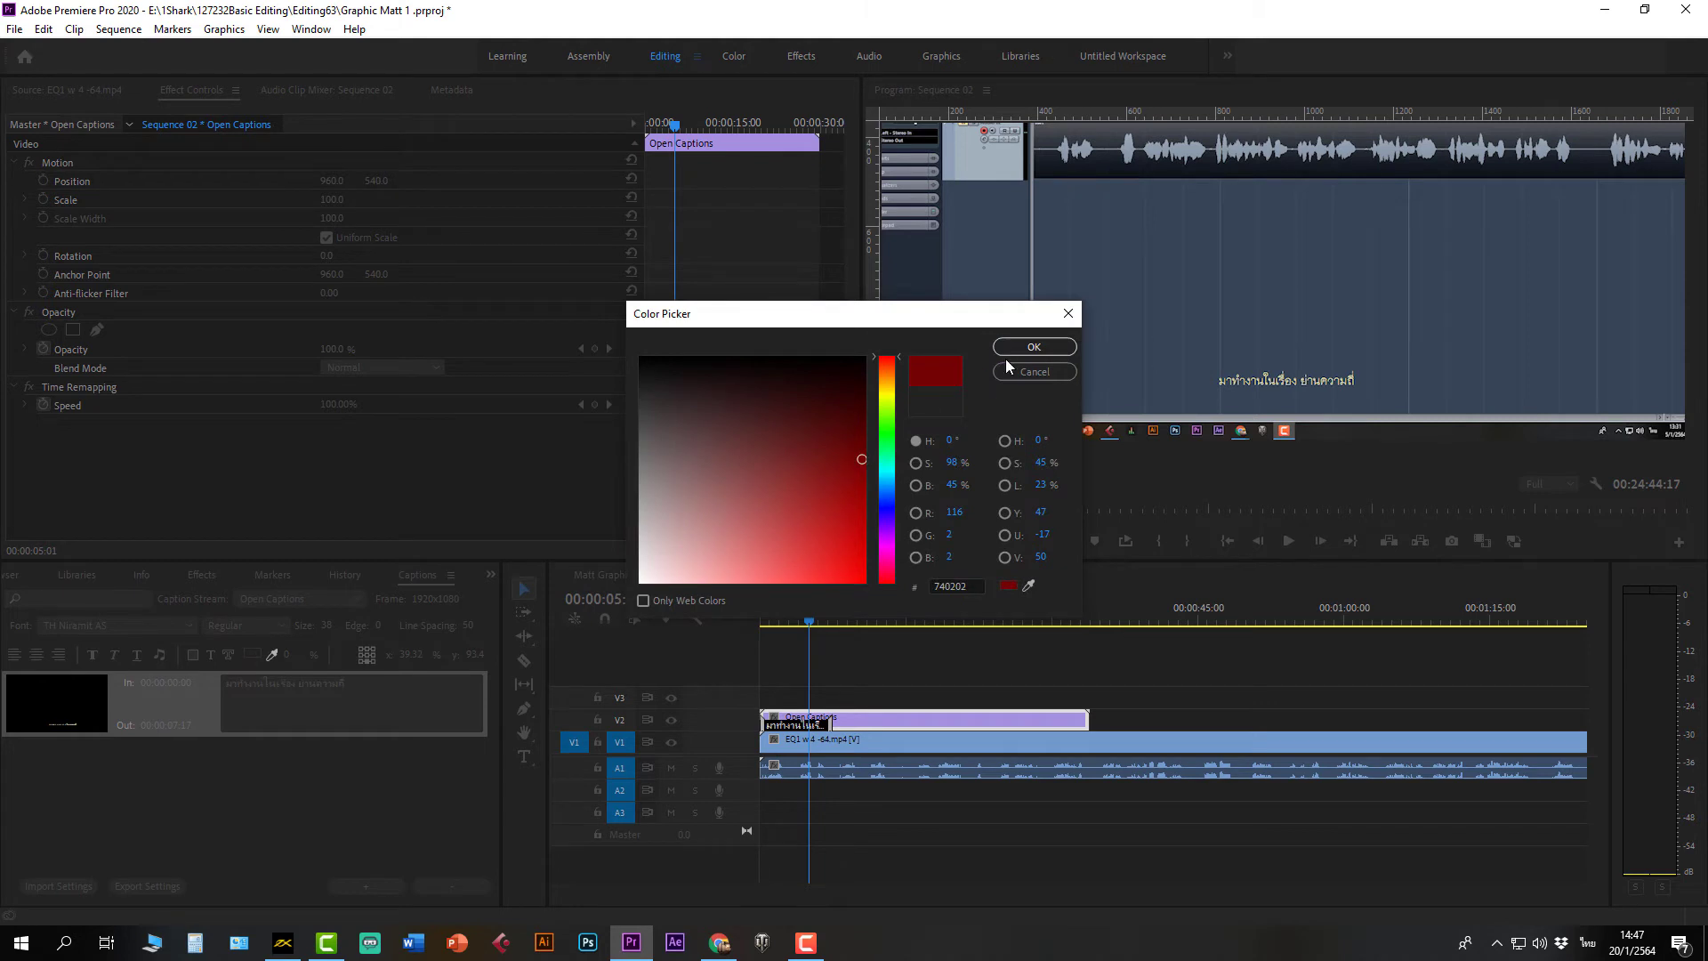
click(1058, 346)
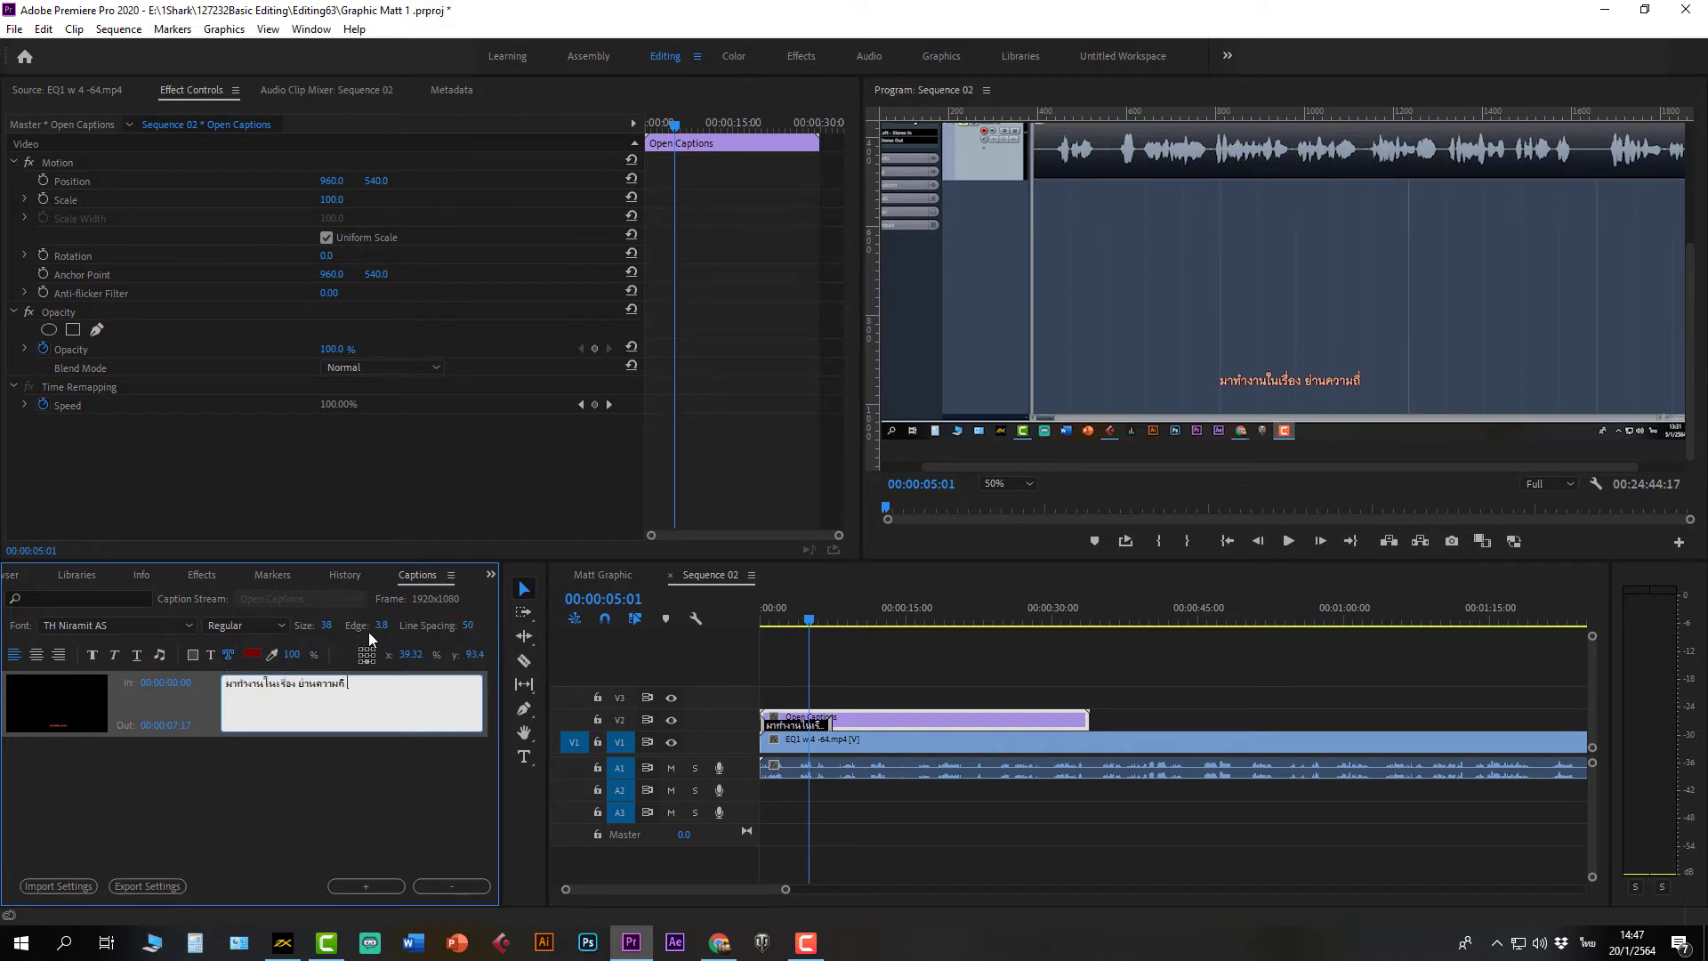
Step: Try a much thicker edge on the caption text and bring the edge thickness back to 4
drag(380, 631, 424, 620)
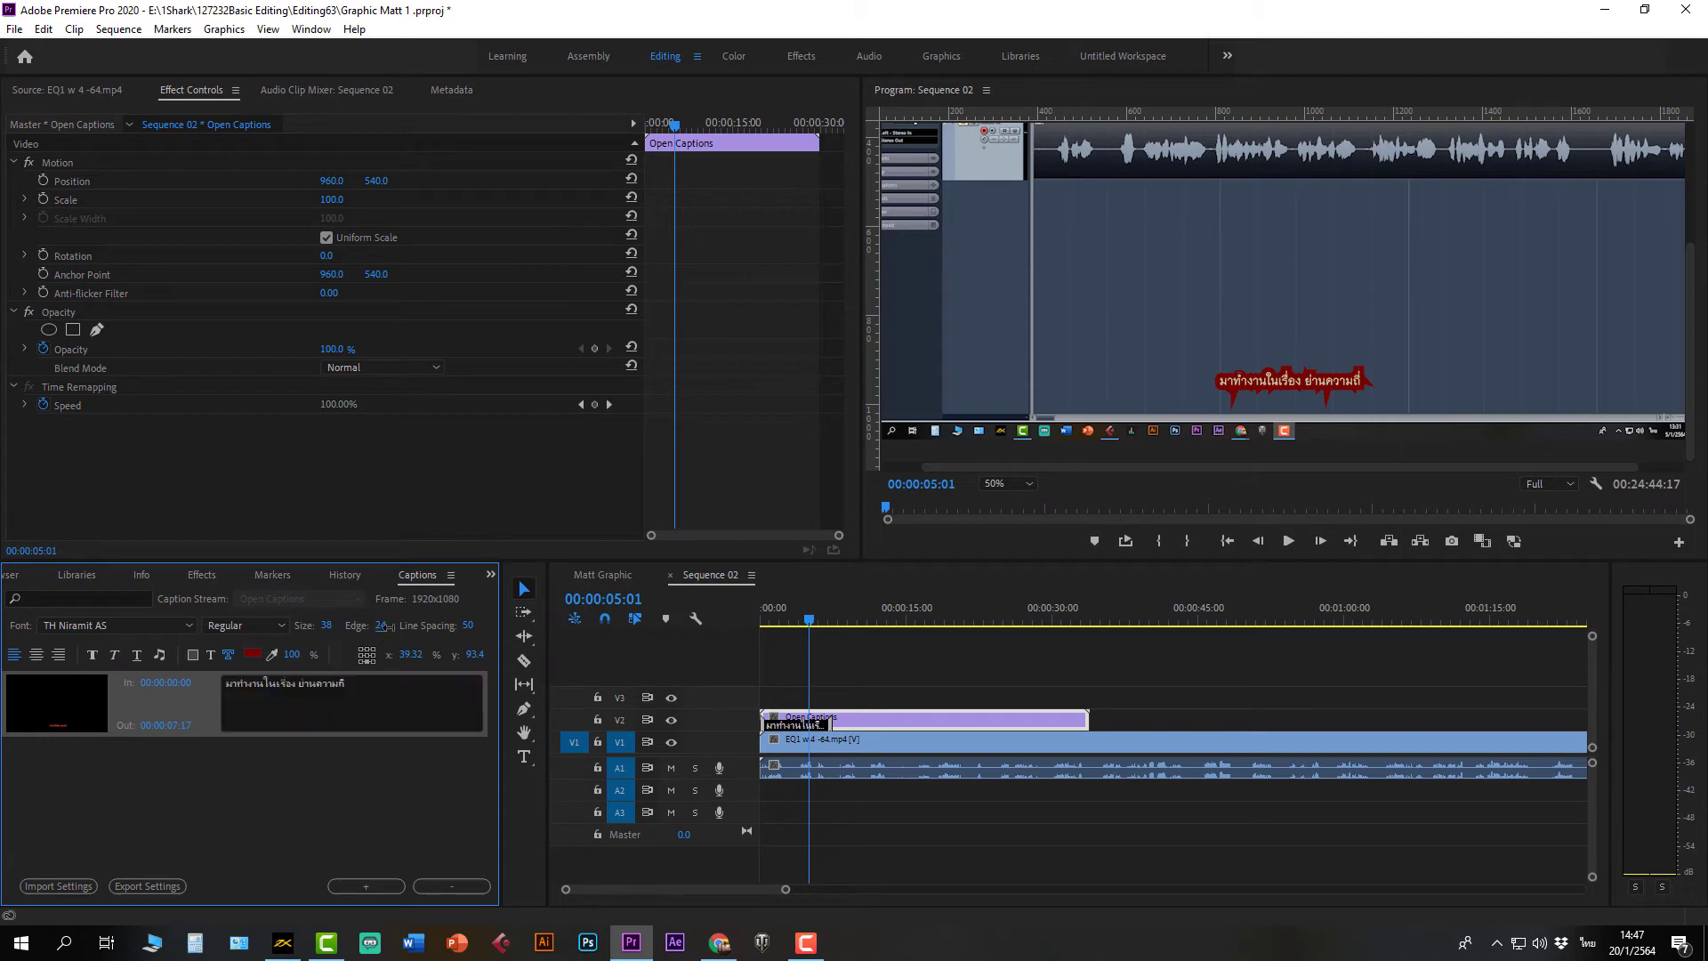
mouse_move(382, 625)
mouse_down()
mouse_move(328, 631)
mouse_move(360, 625)
mouse_up()
click(1279, 398)
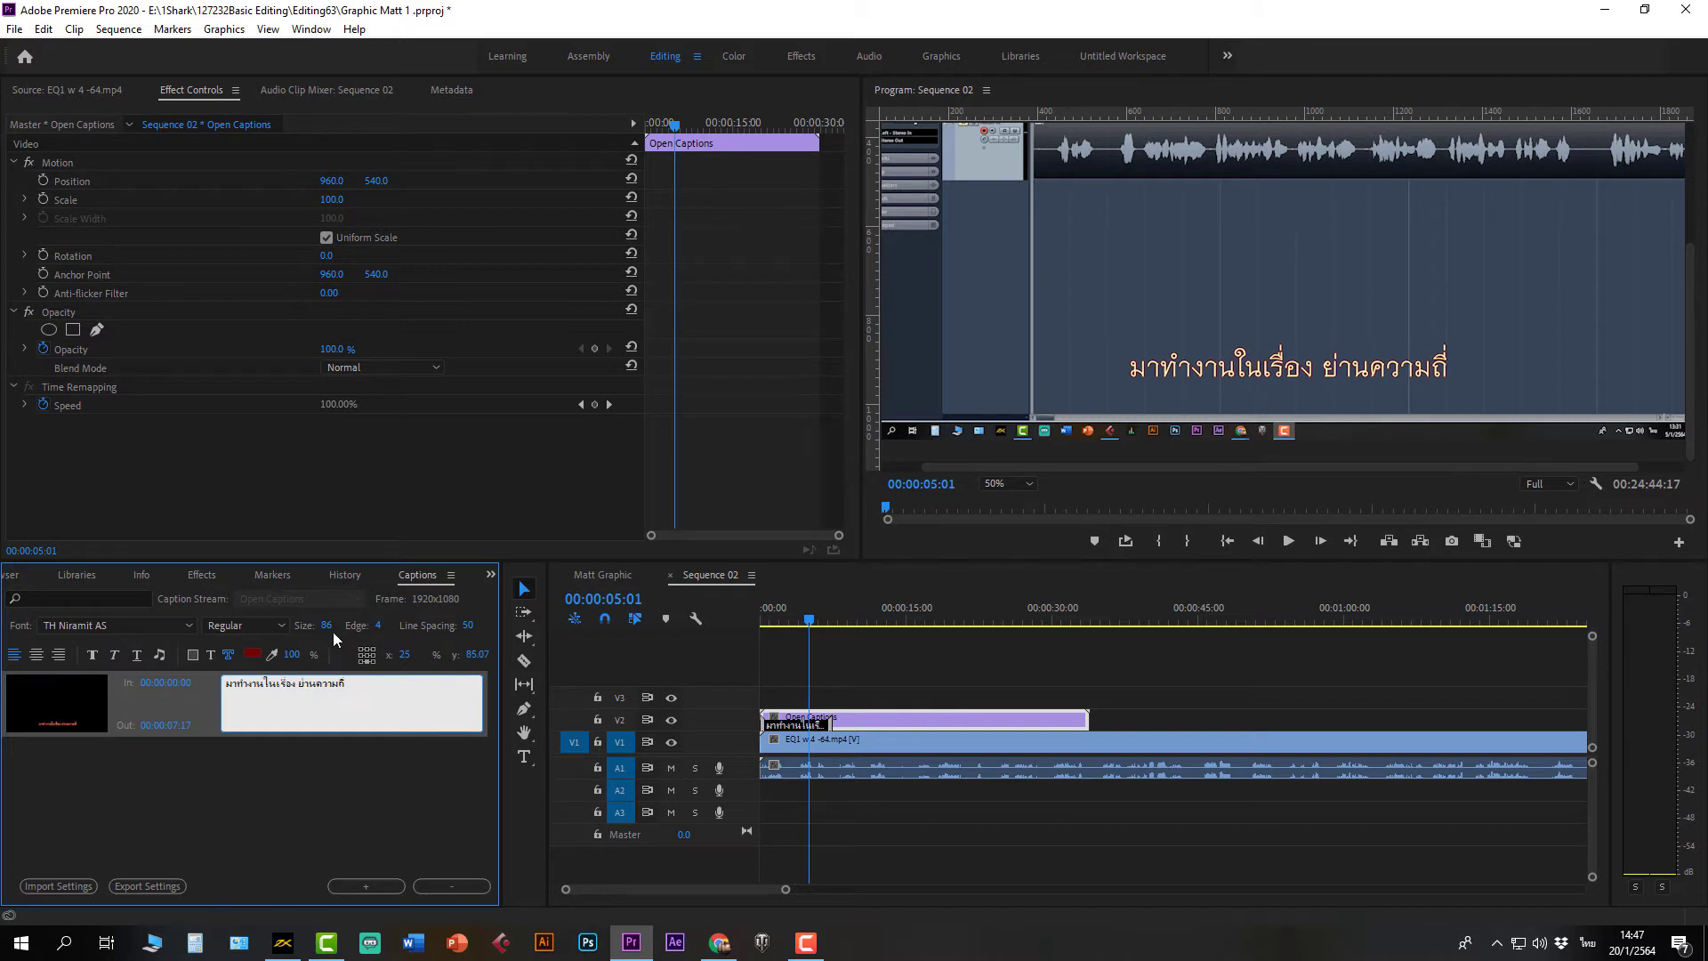
Step: Set the caption's font size to 35 after trying larger sizes and 25
mouse_move(333, 632)
mouse_down()
mouse_move(317, 629)
mouse_move(329, 635)
mouse_up()
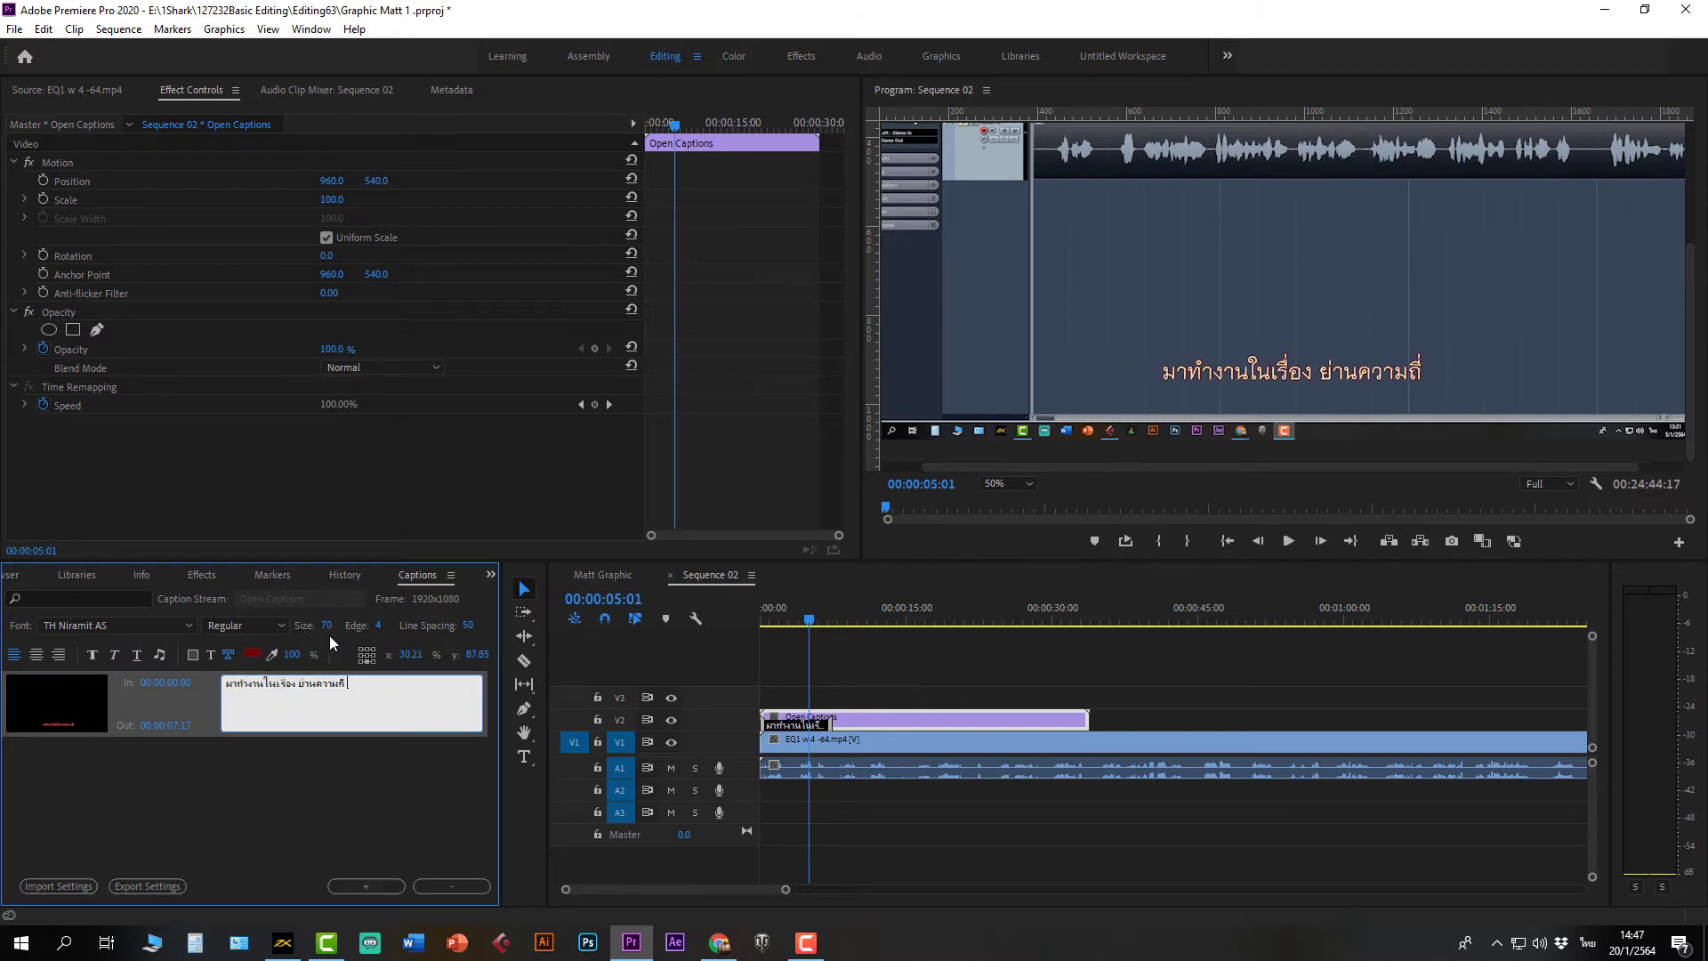
click(329, 634)
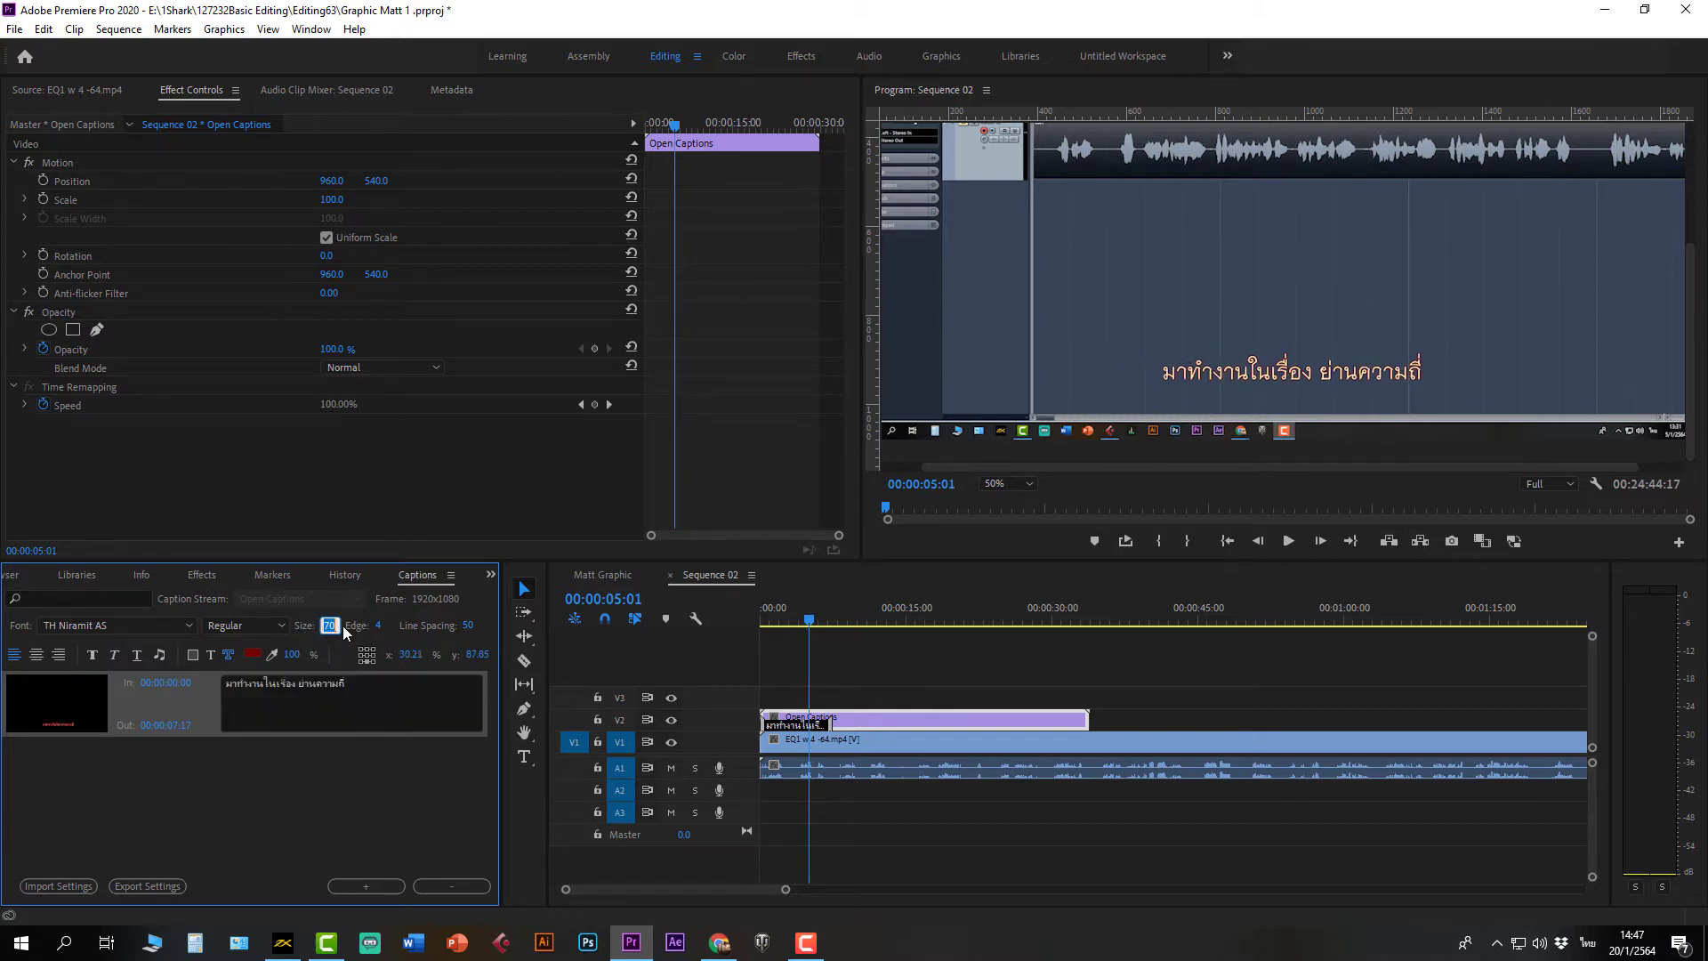
text(25)
key(Return)
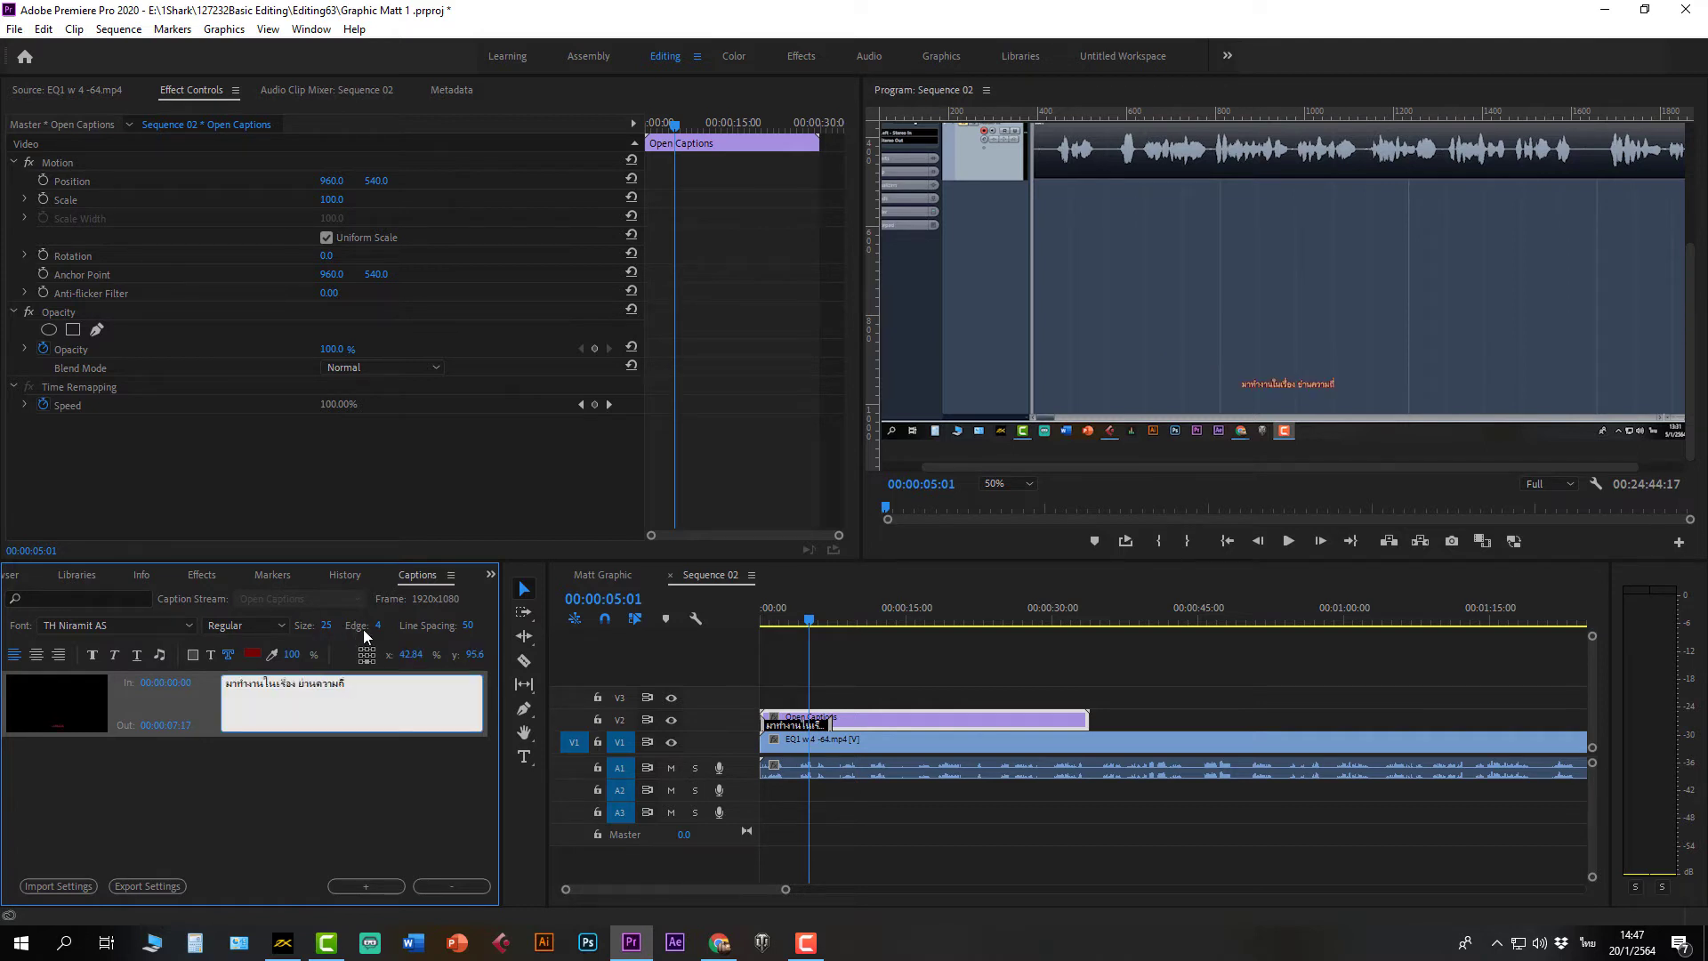
click(327, 630)
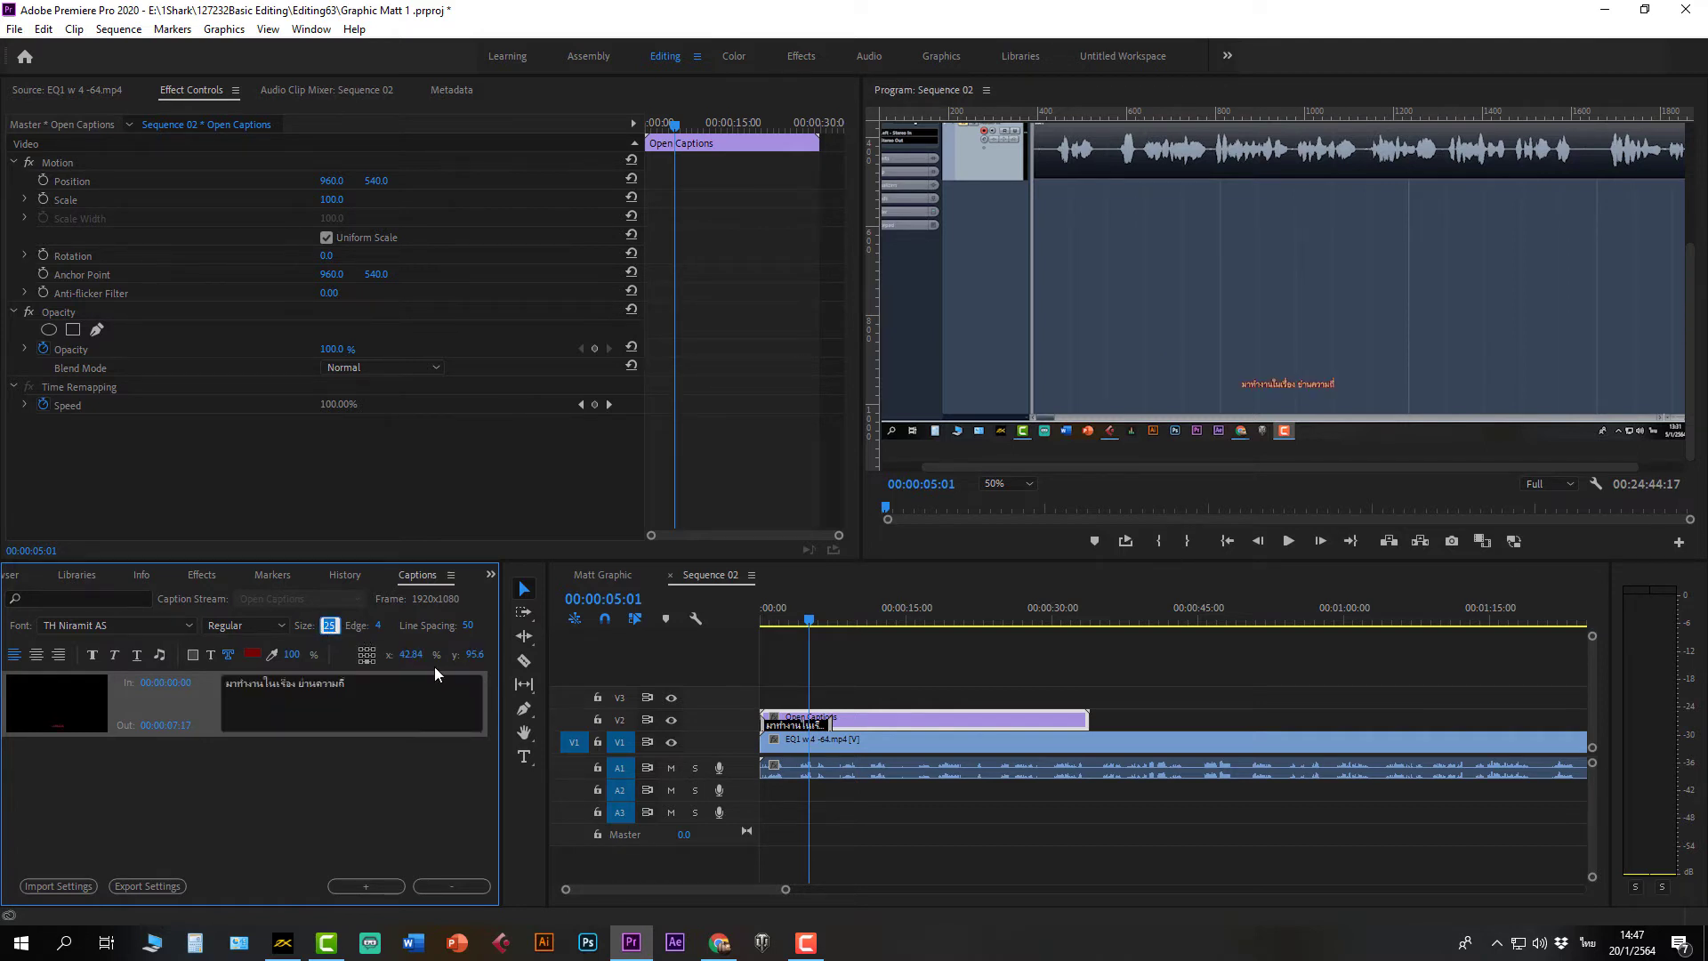
text(35)
key(Return)
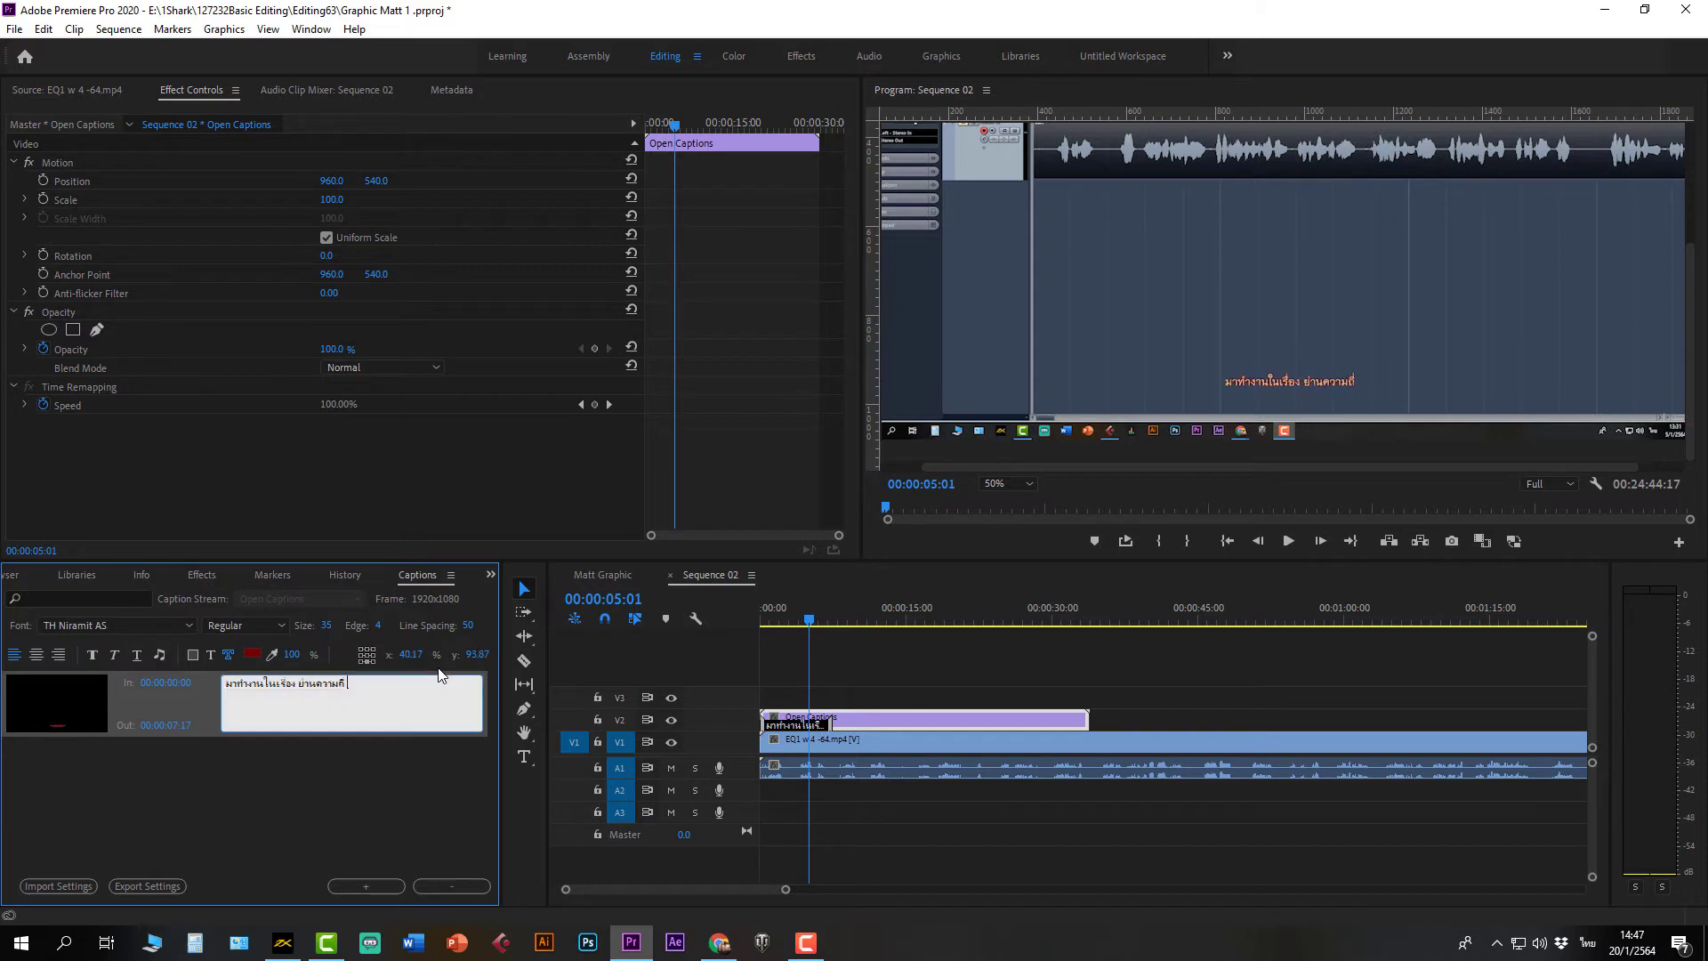
Step: Remove the caption's text edge by setting its thickness to 0 and the edge opacity to 0%
click(381, 626)
text(0)
key(Return)
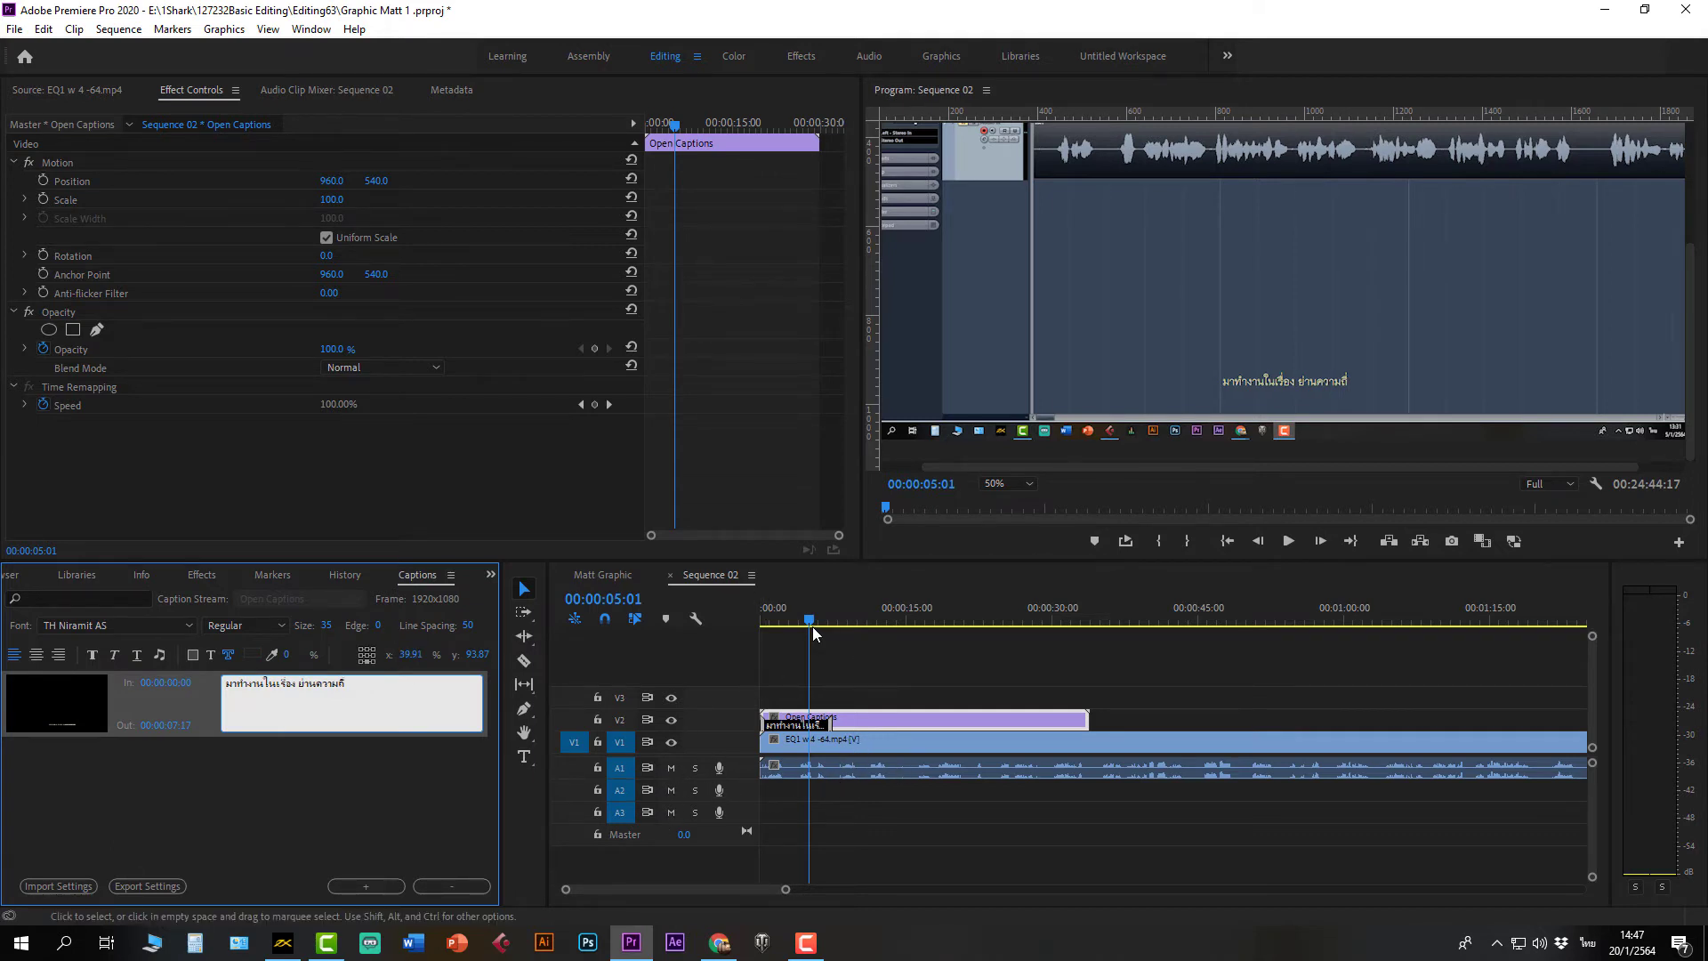
Step: Play on to 00:00:11:05 and extend the first caption's end to that time
drag(806, 622, 818, 626)
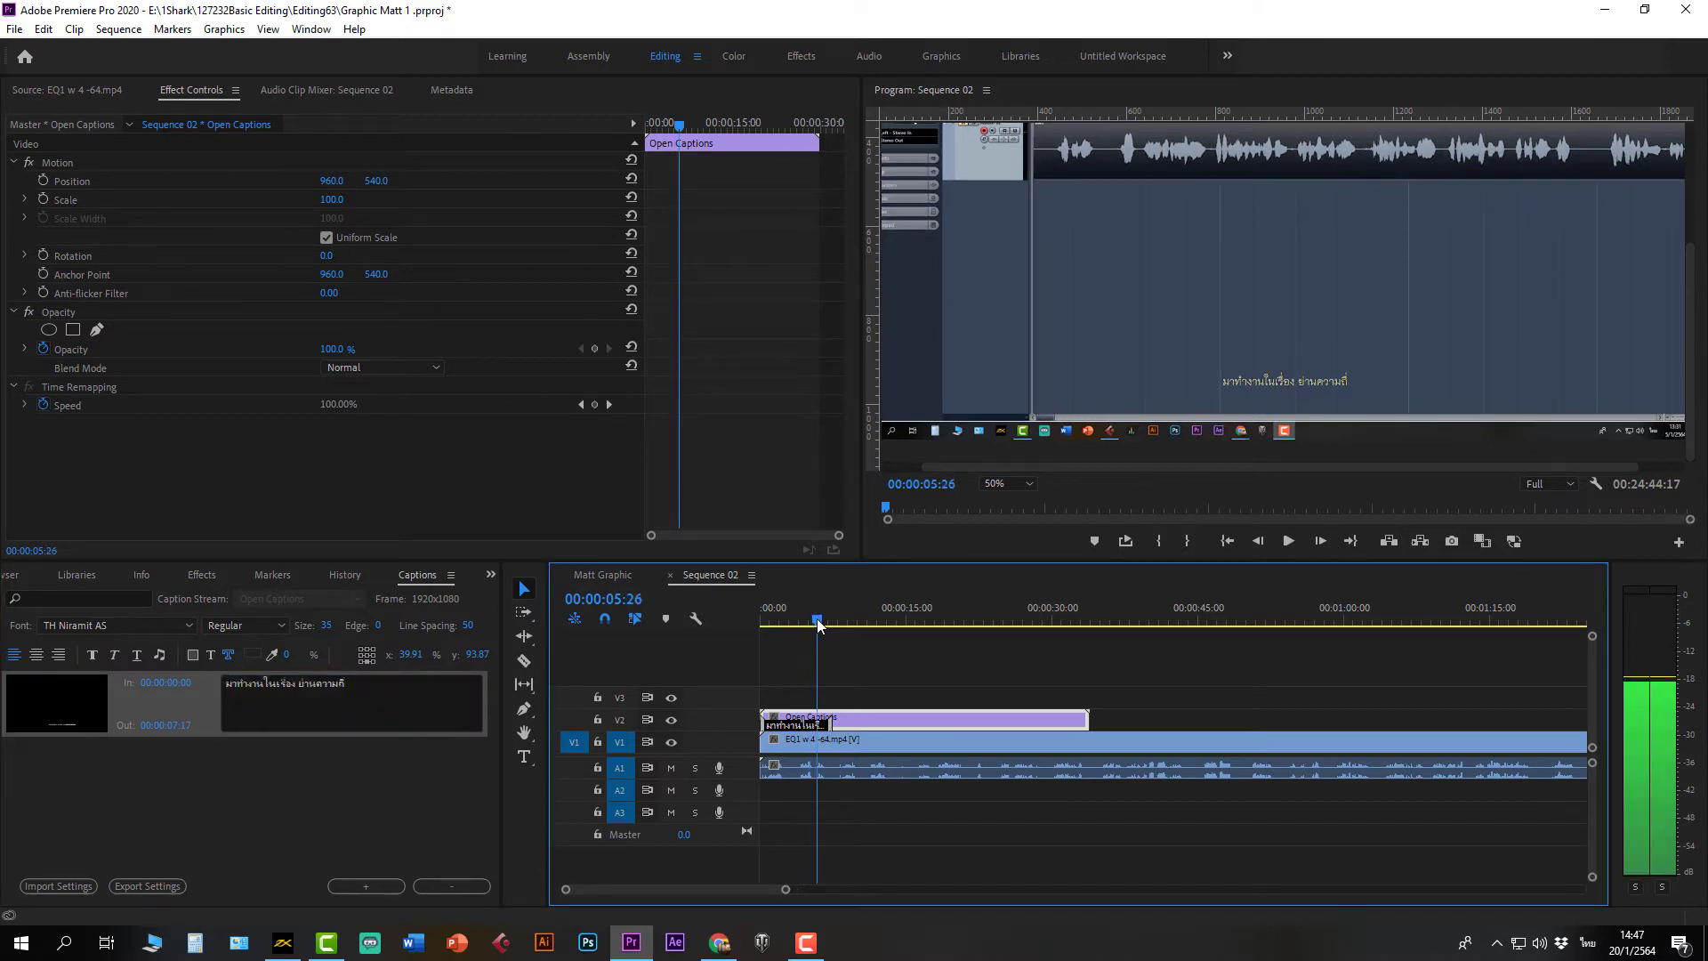
key(space)
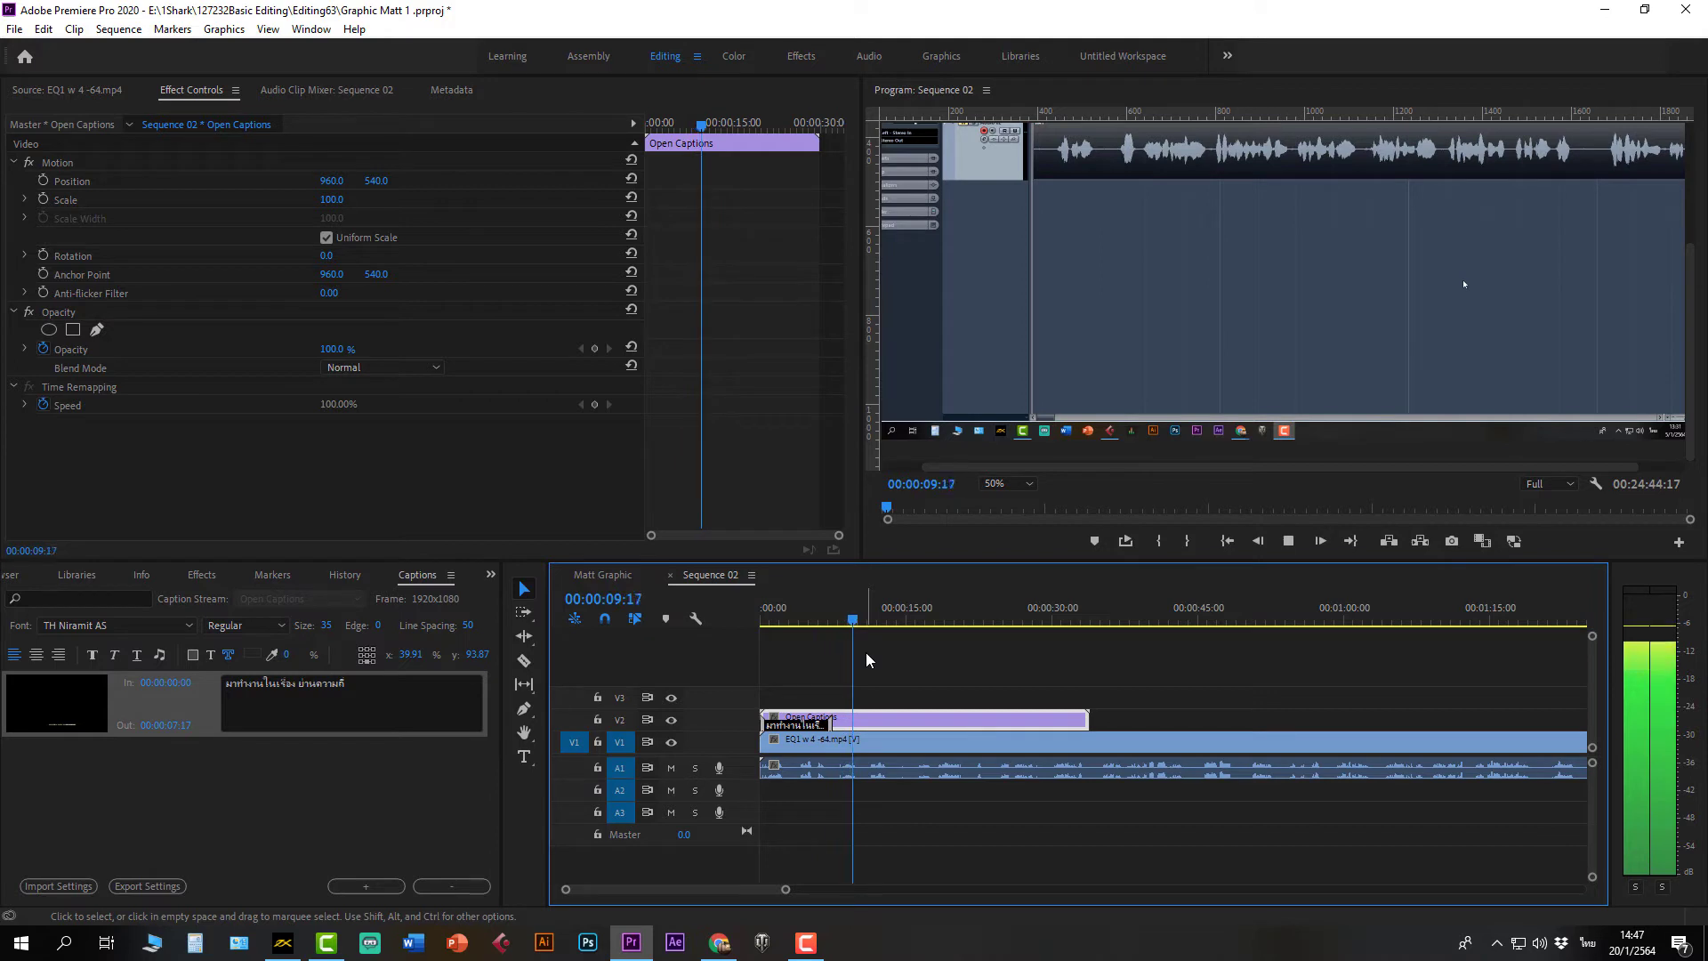
key(space)
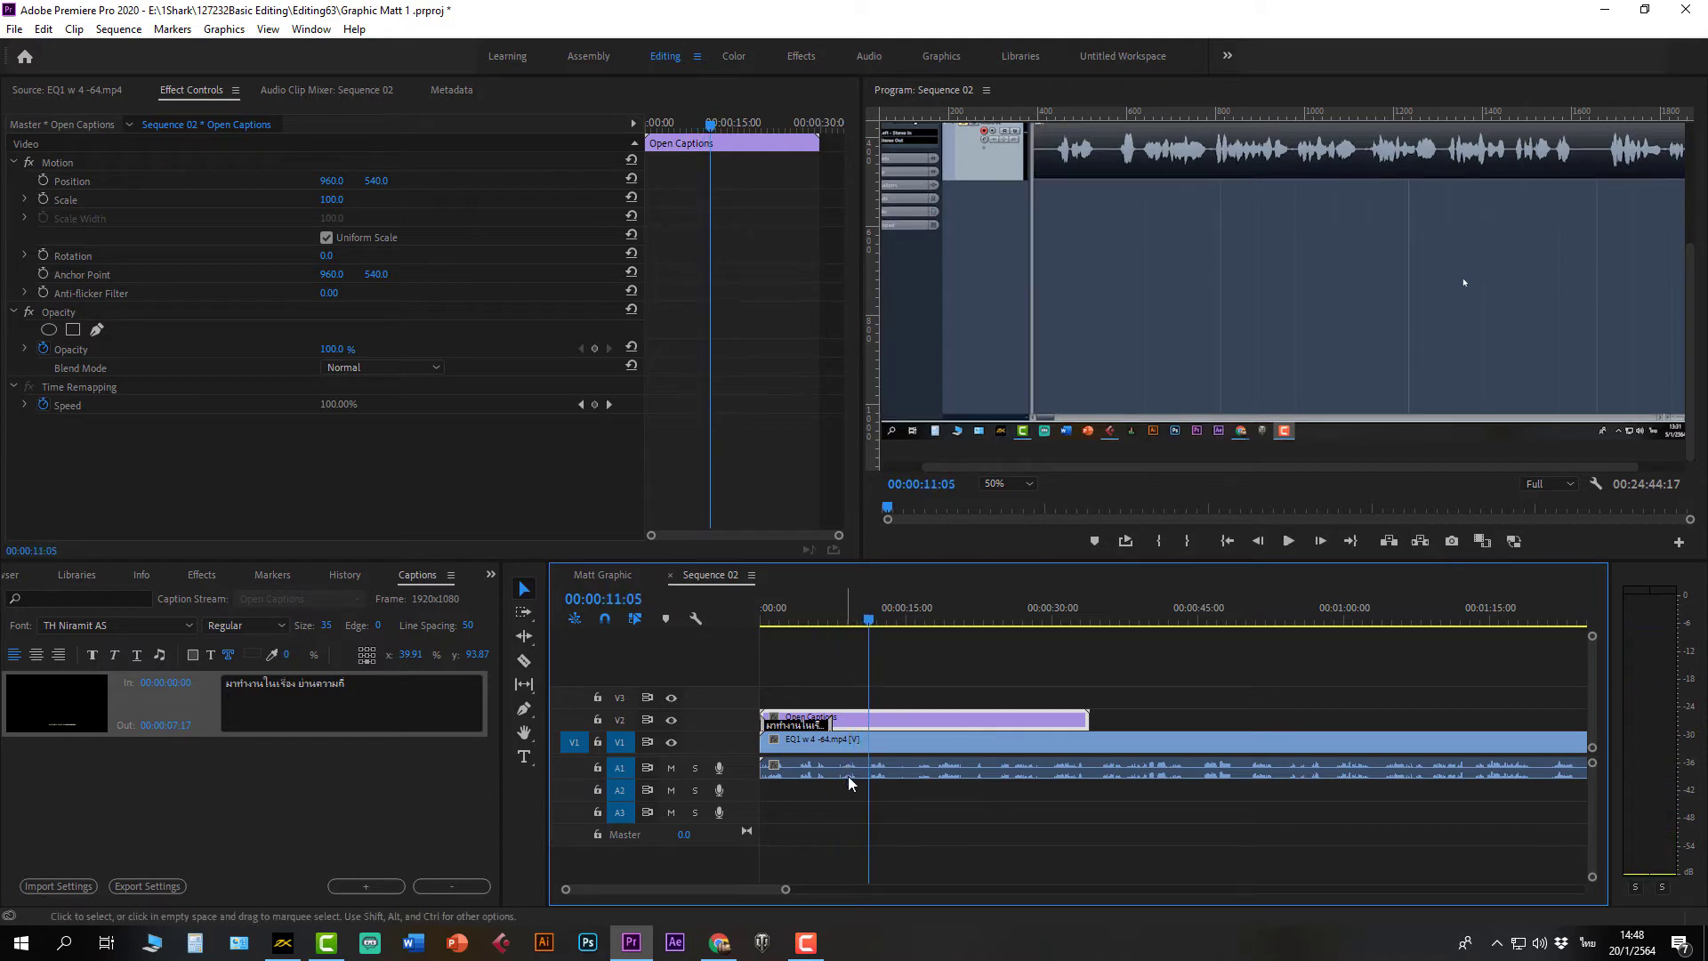
drag(830, 726, 867, 727)
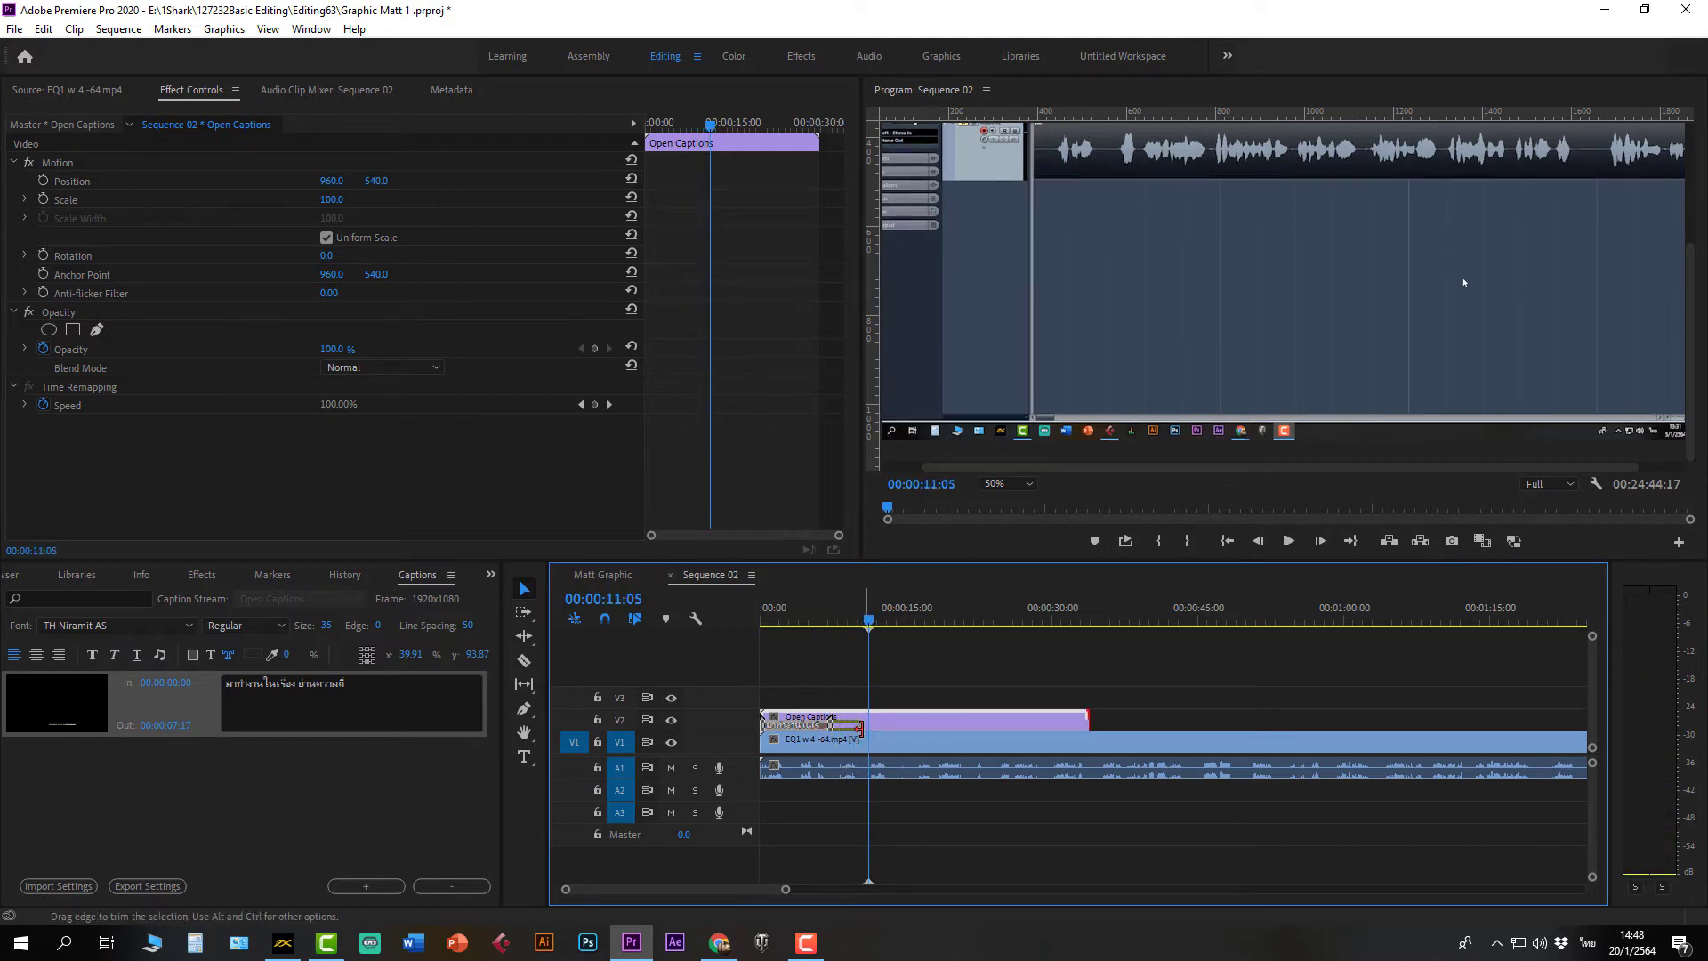
Step: Append "หรือ EQ Equalizer" to the first caption's text, playing on to 00:00:15:07 to hear the wording
click(355, 692)
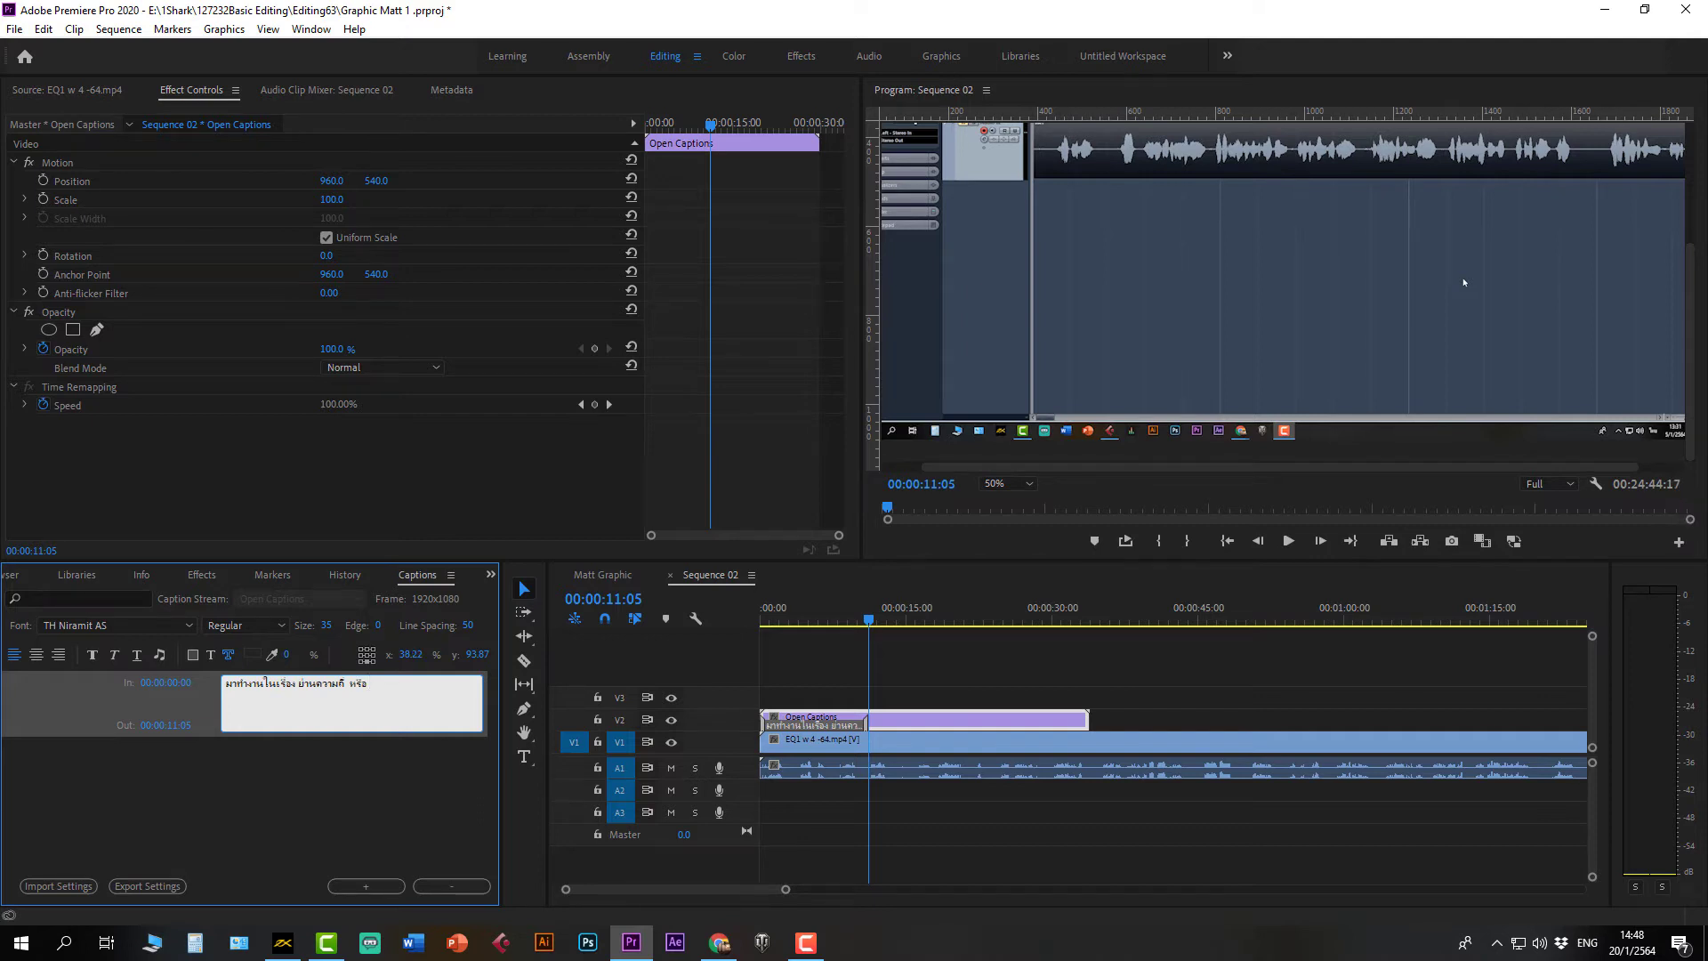
text(EQ)
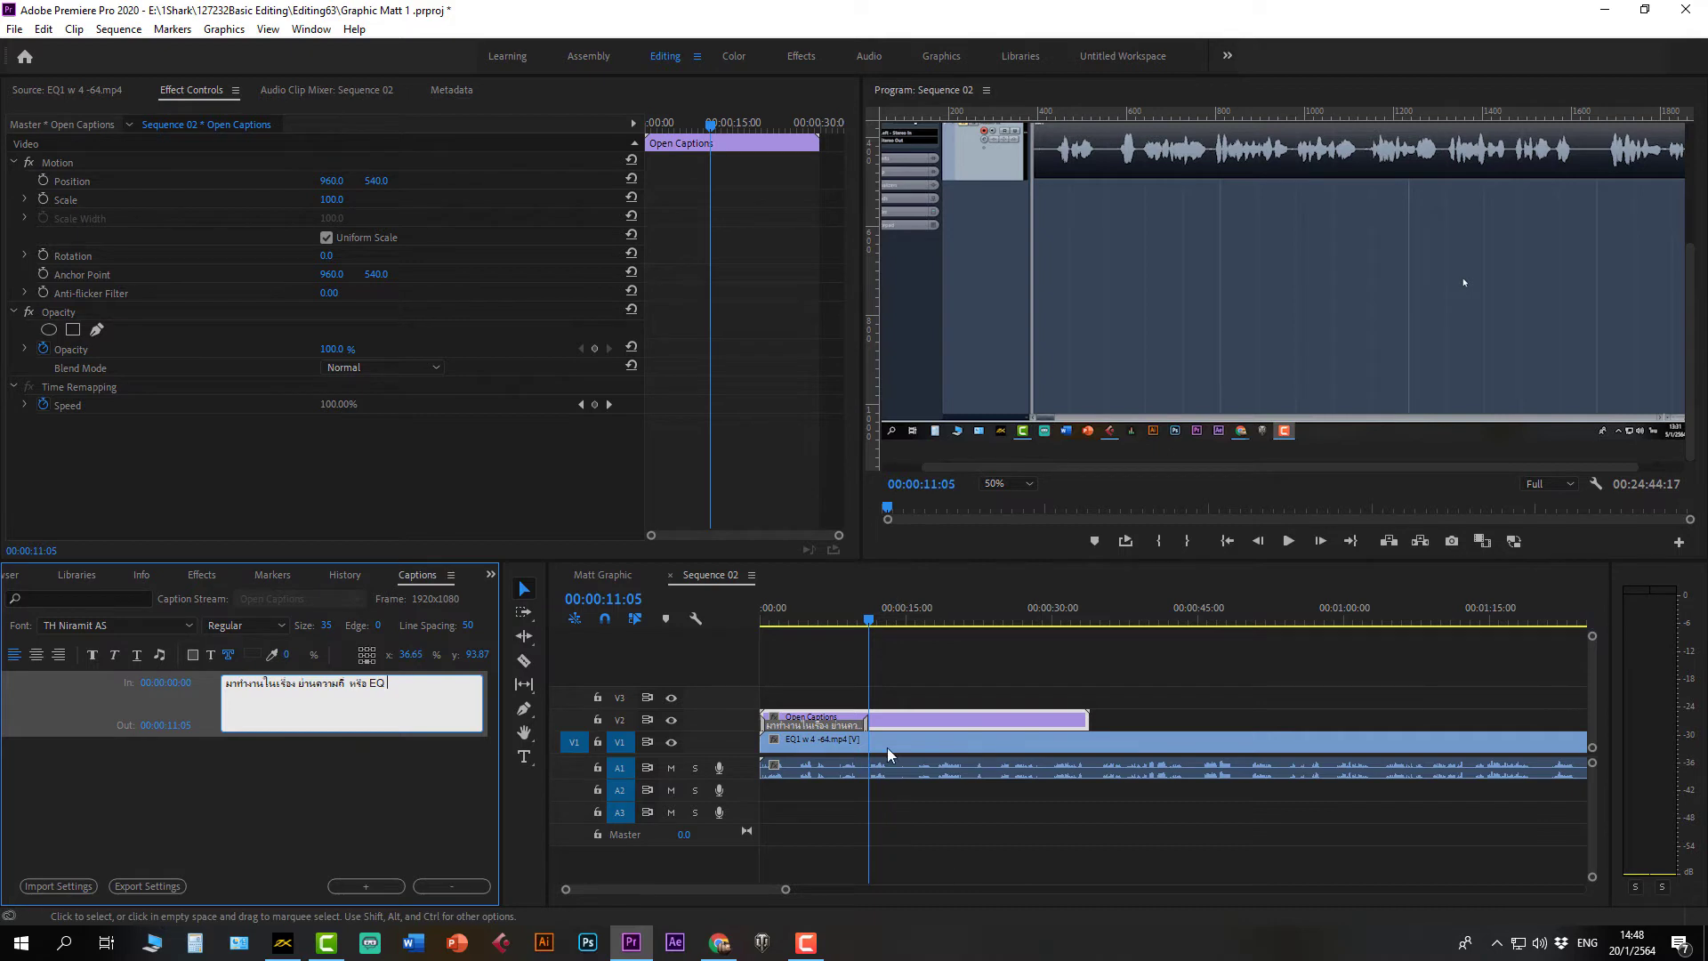
click(816, 678)
key(space)
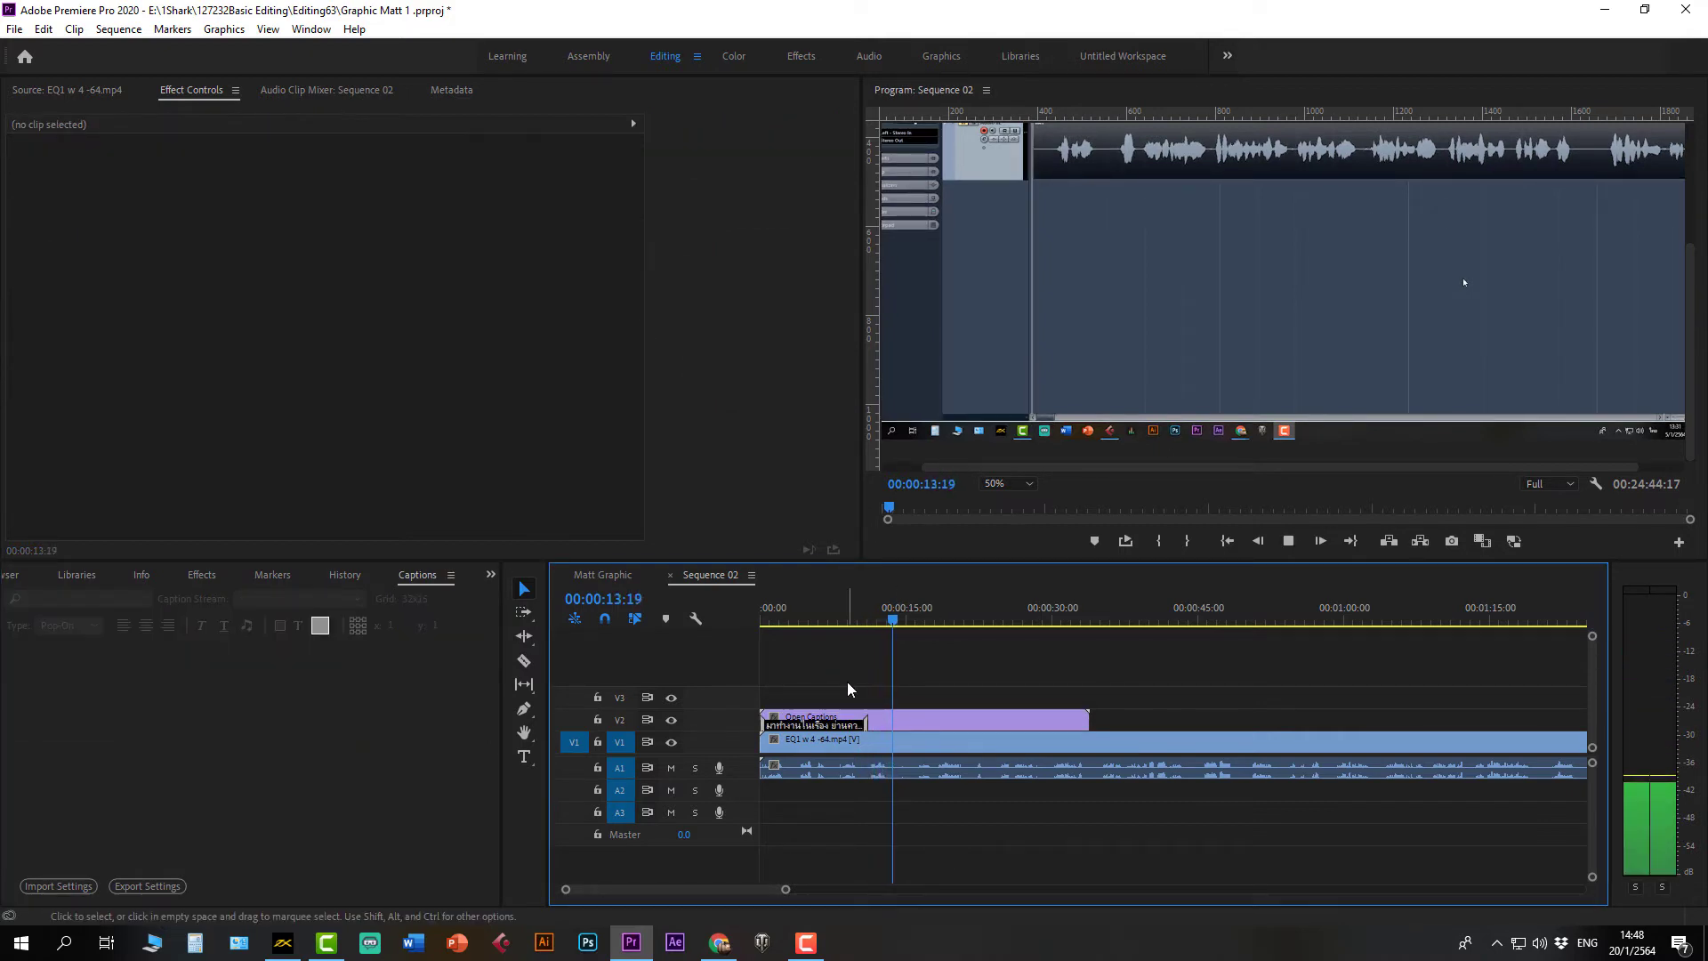
key(space)
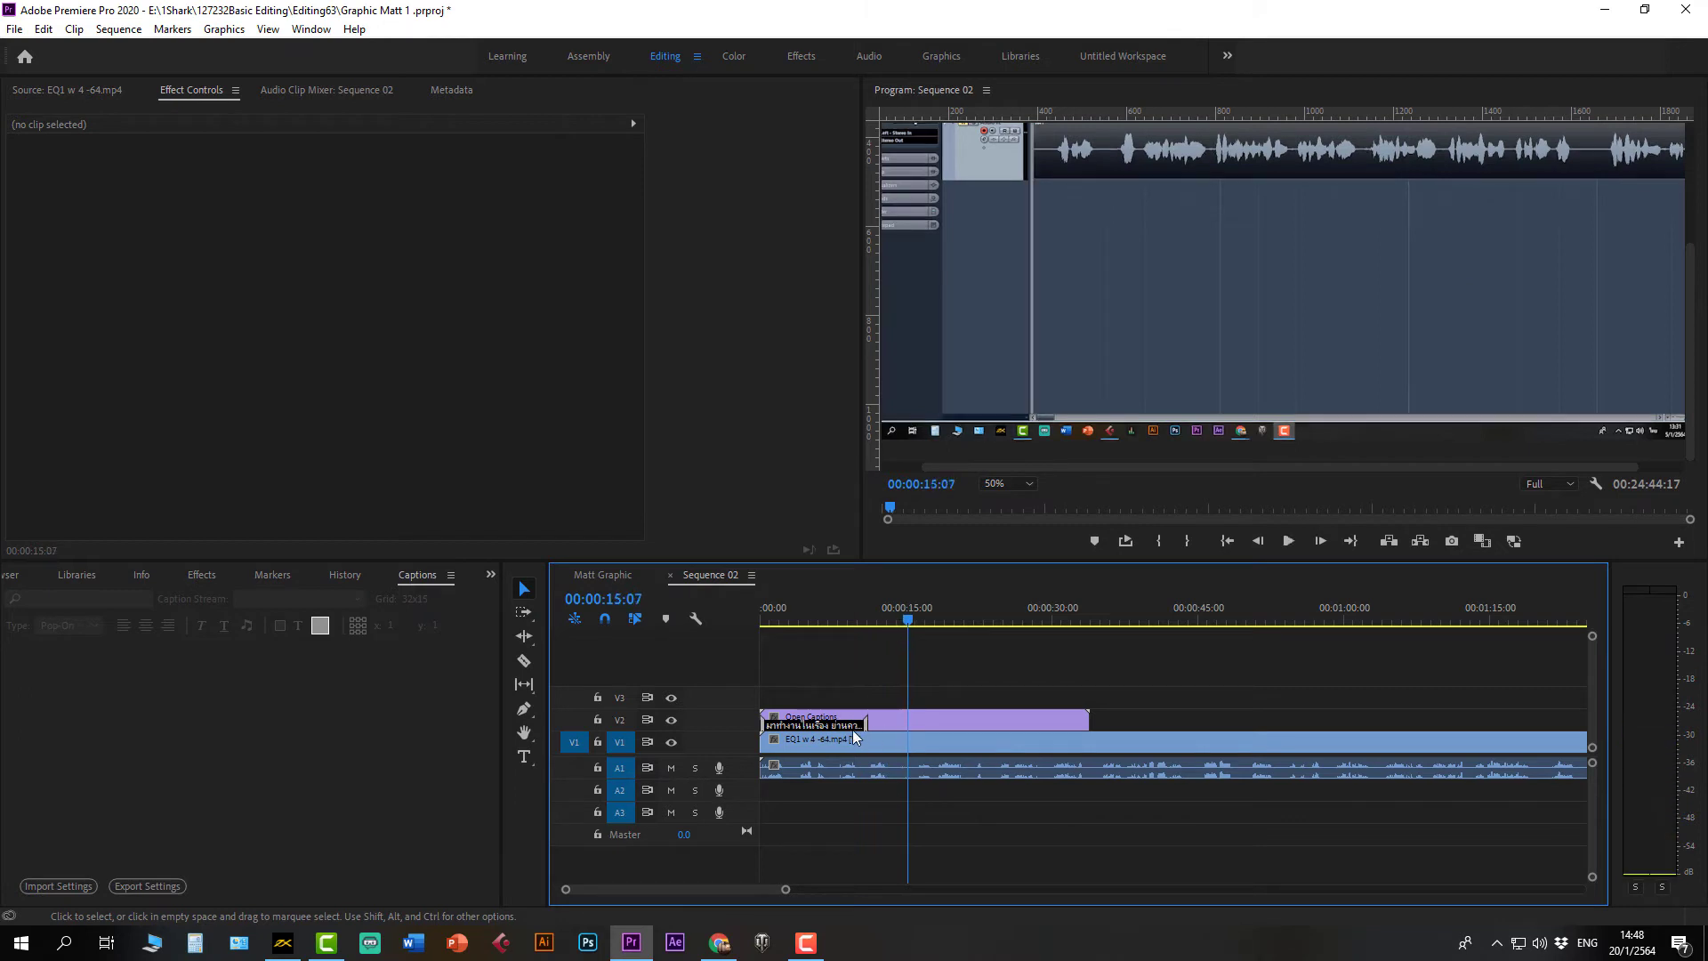
double_click(853, 728)
click(378, 695)
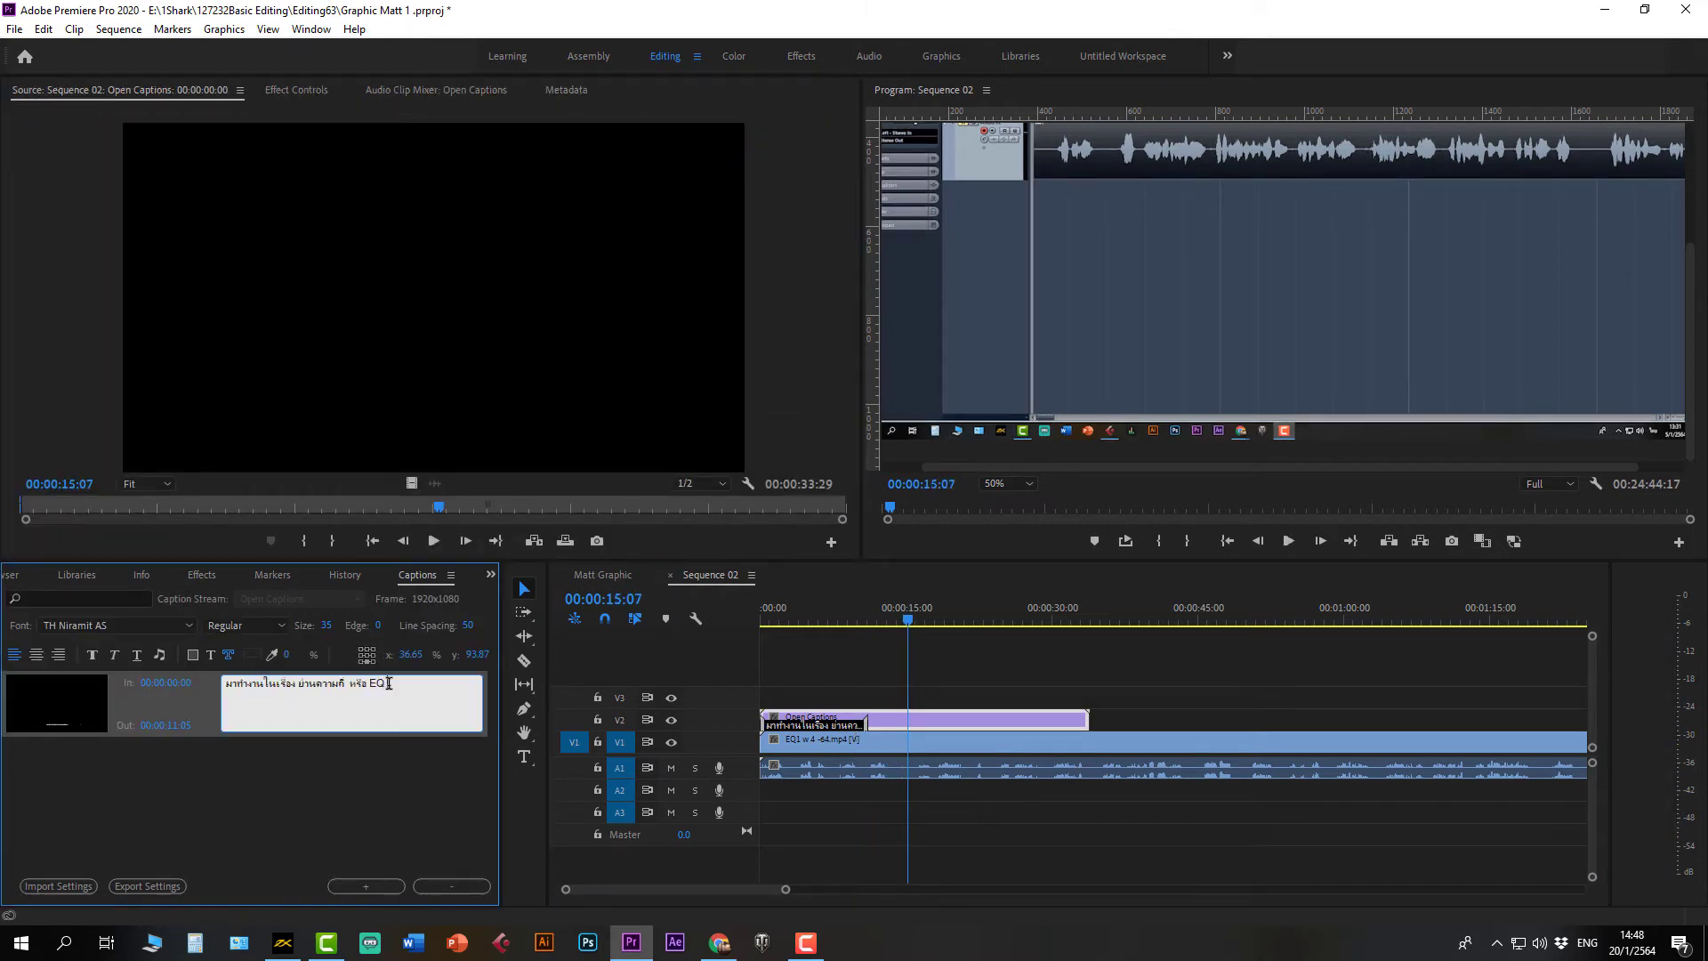
text(E)
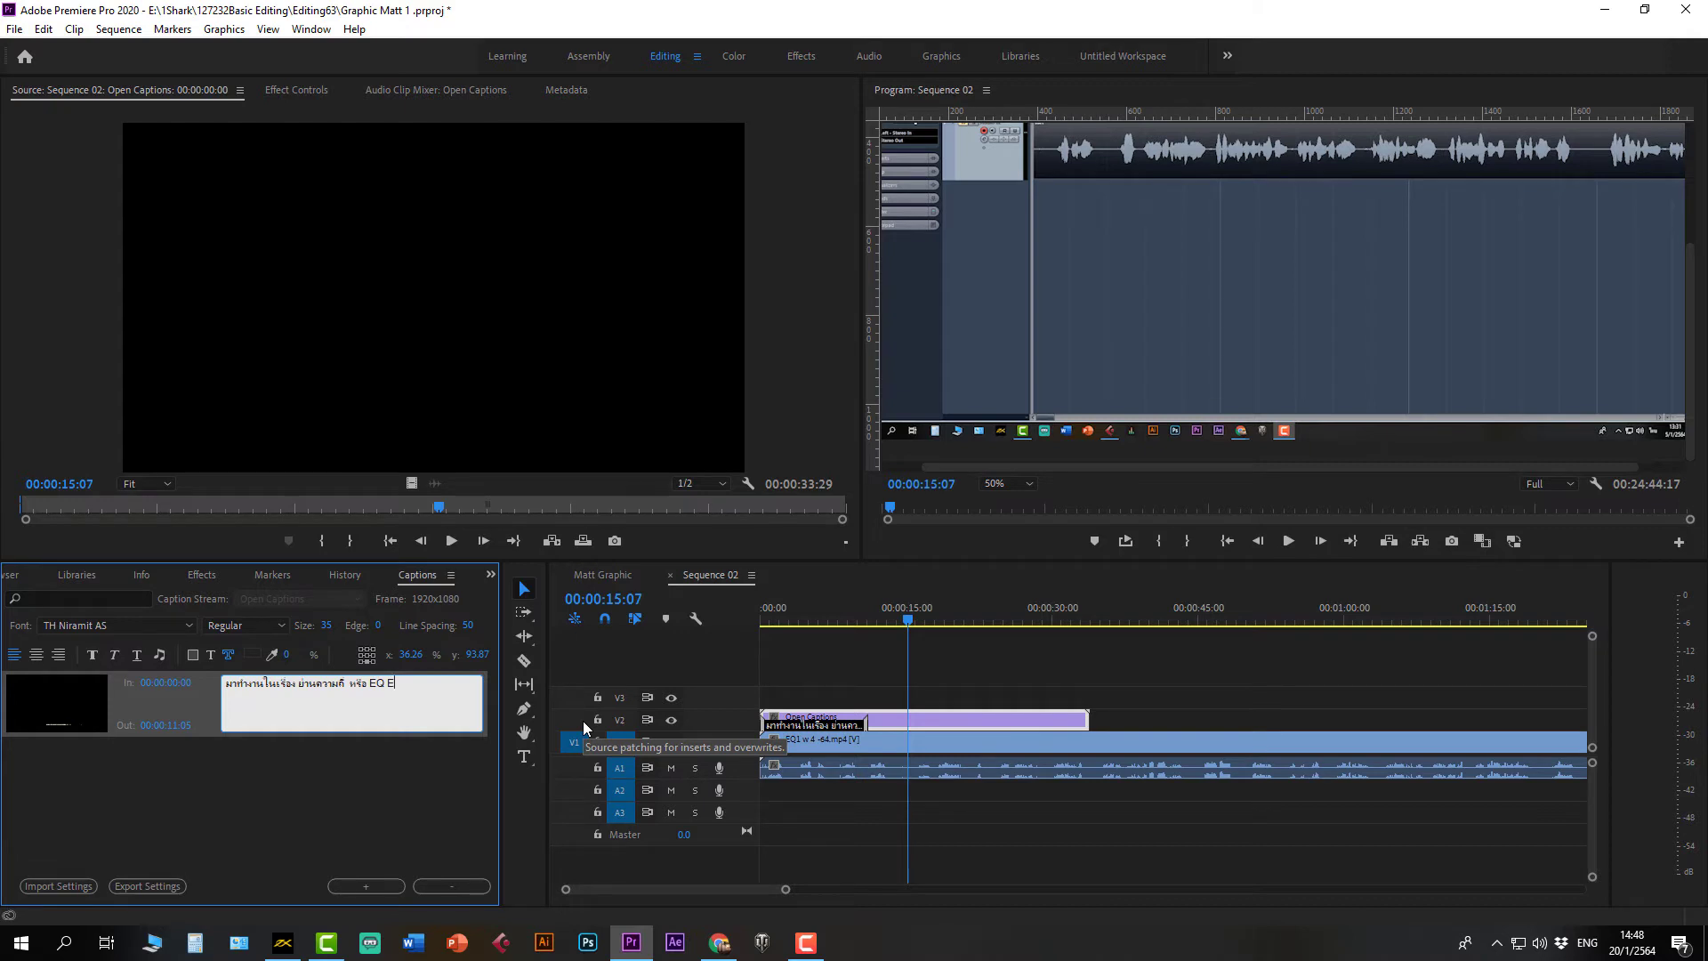
text(qualizer)
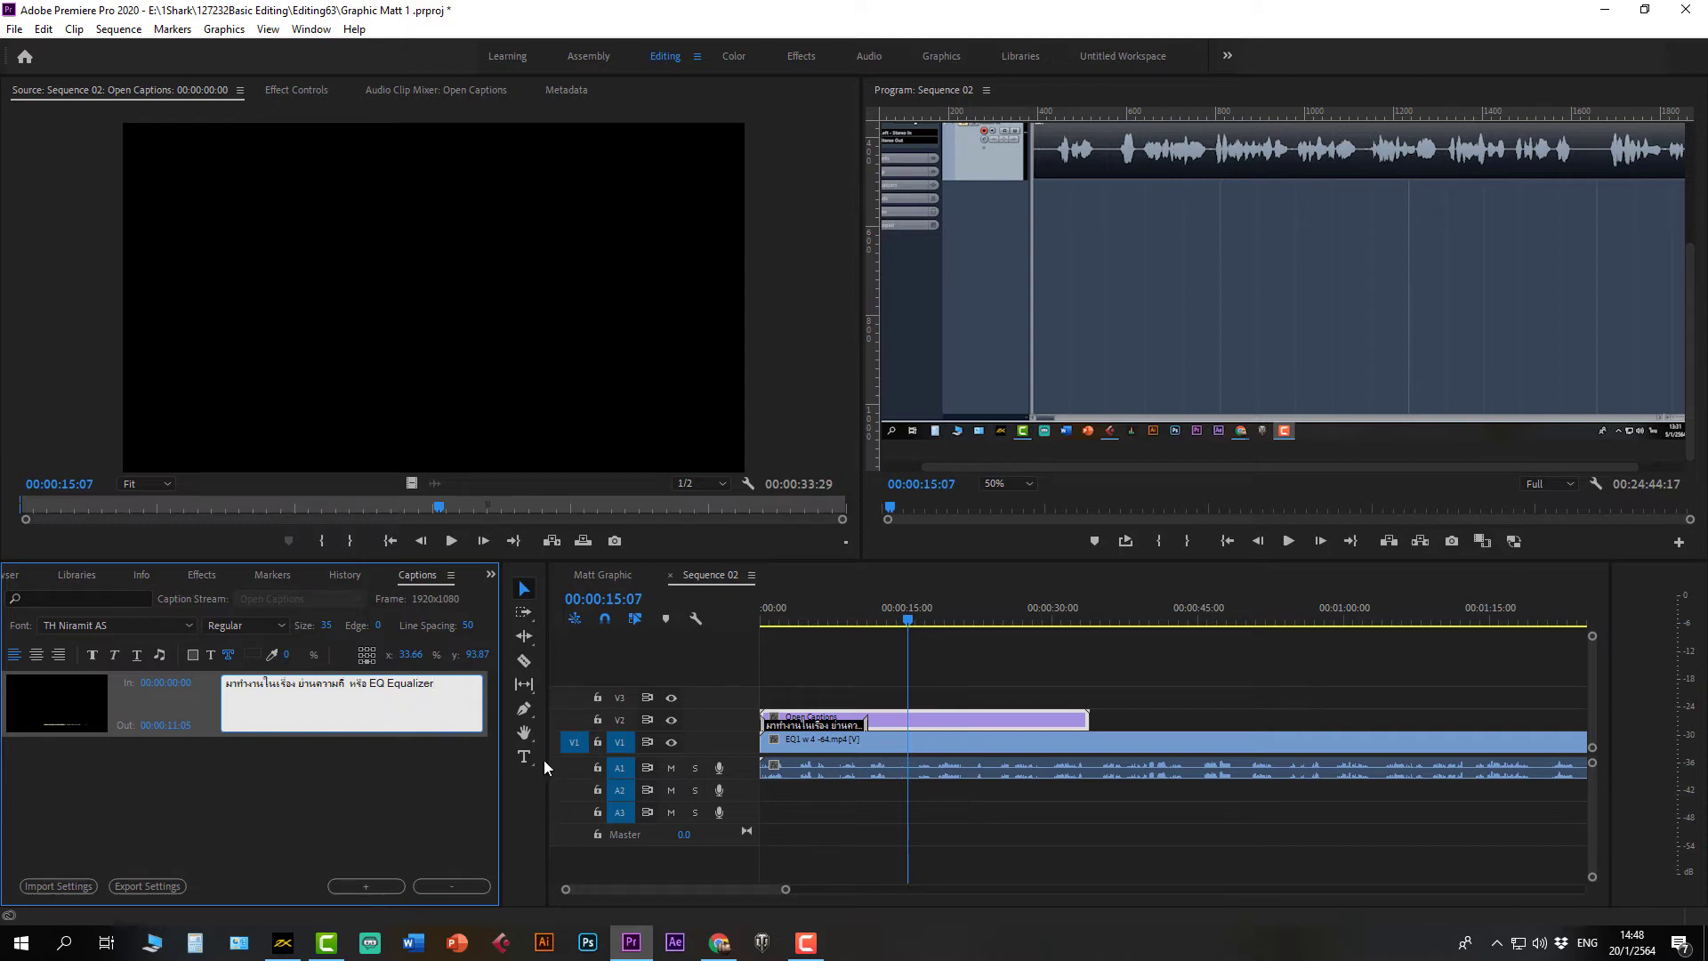
Step: Listen on to 00:00:28:17 and add a blank second caption following the first
click(909, 622)
key(space)
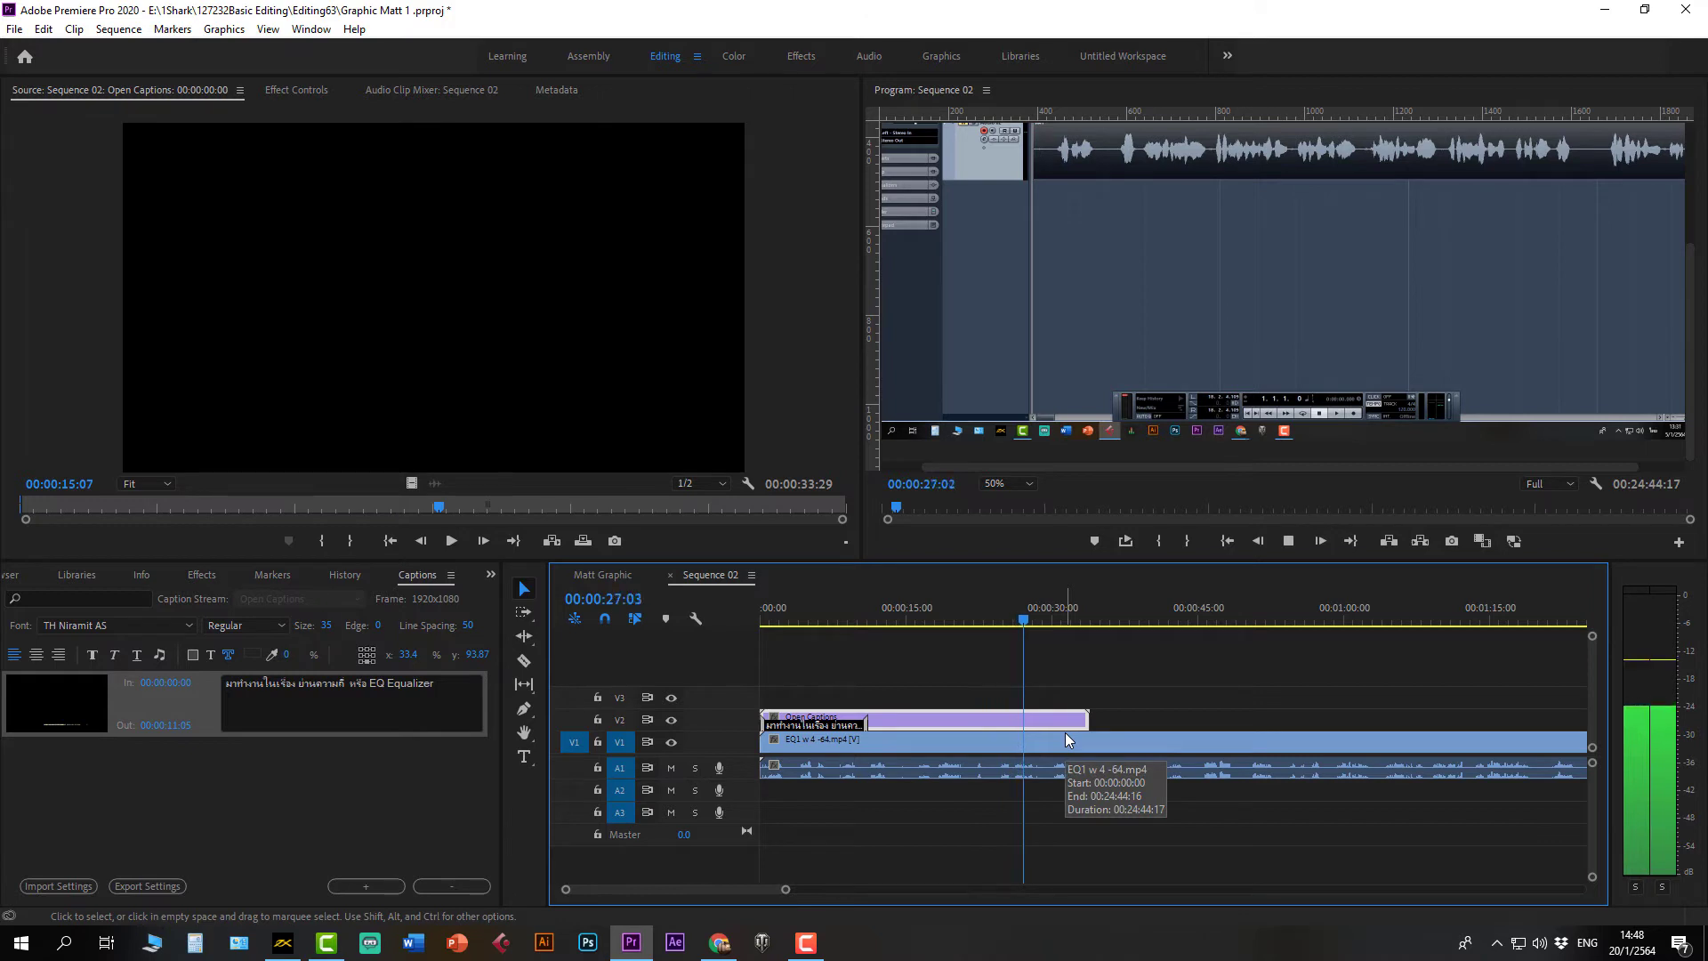
key(space)
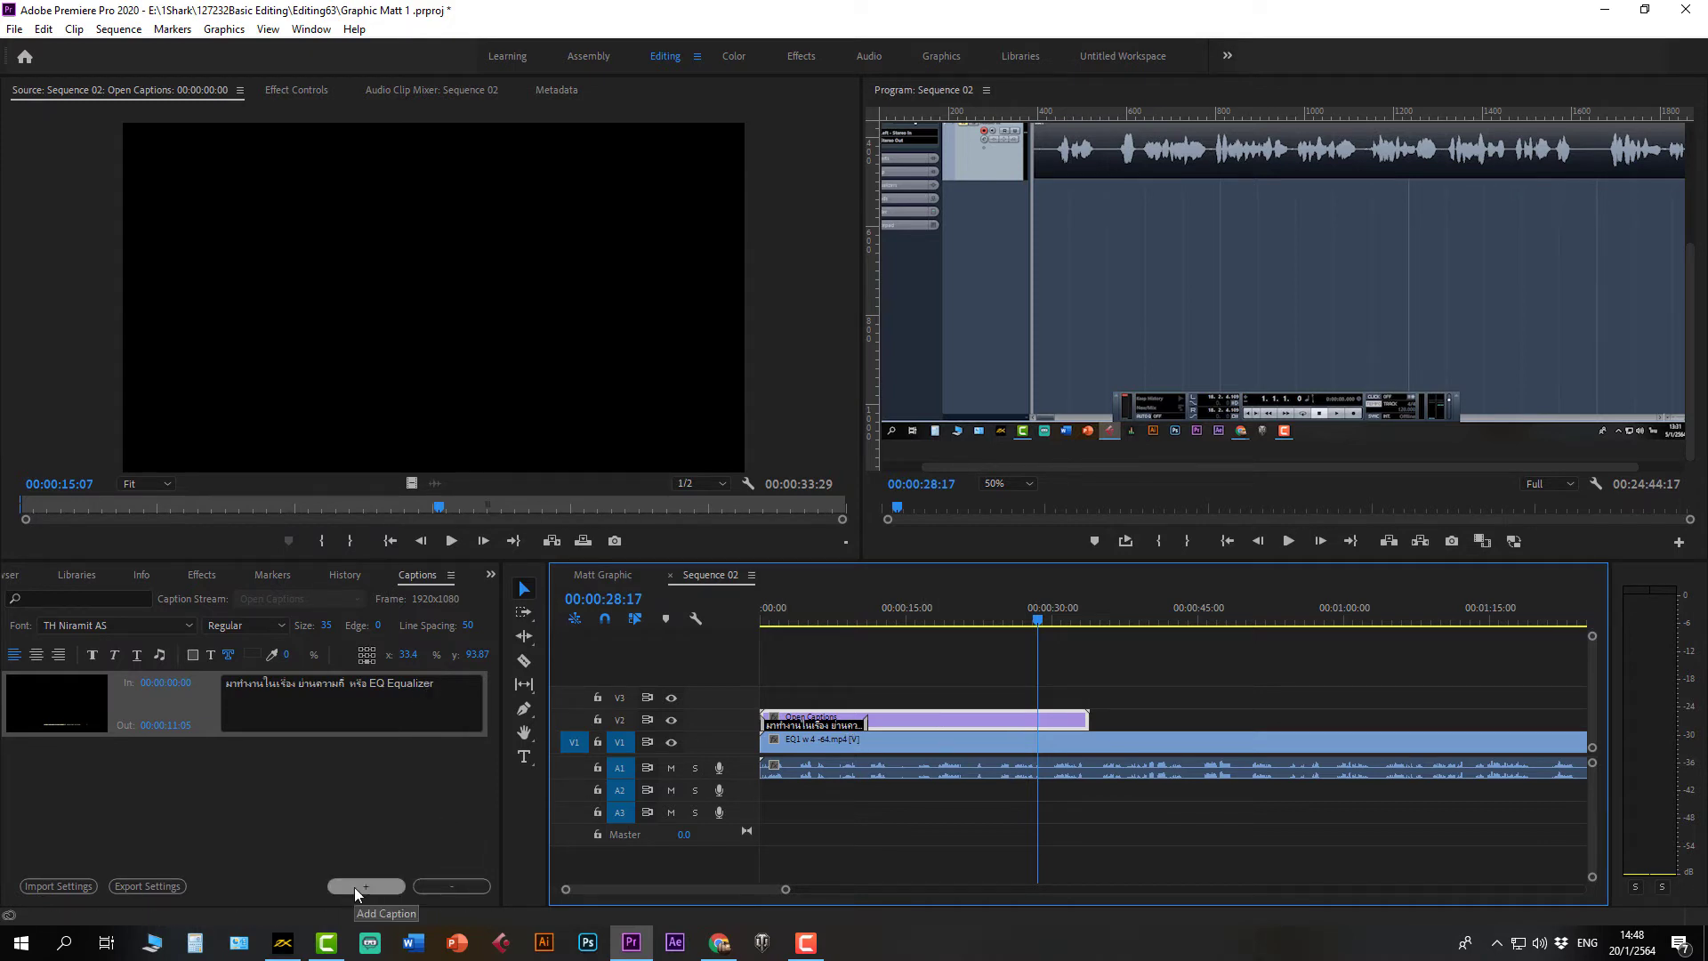
click(419, 703)
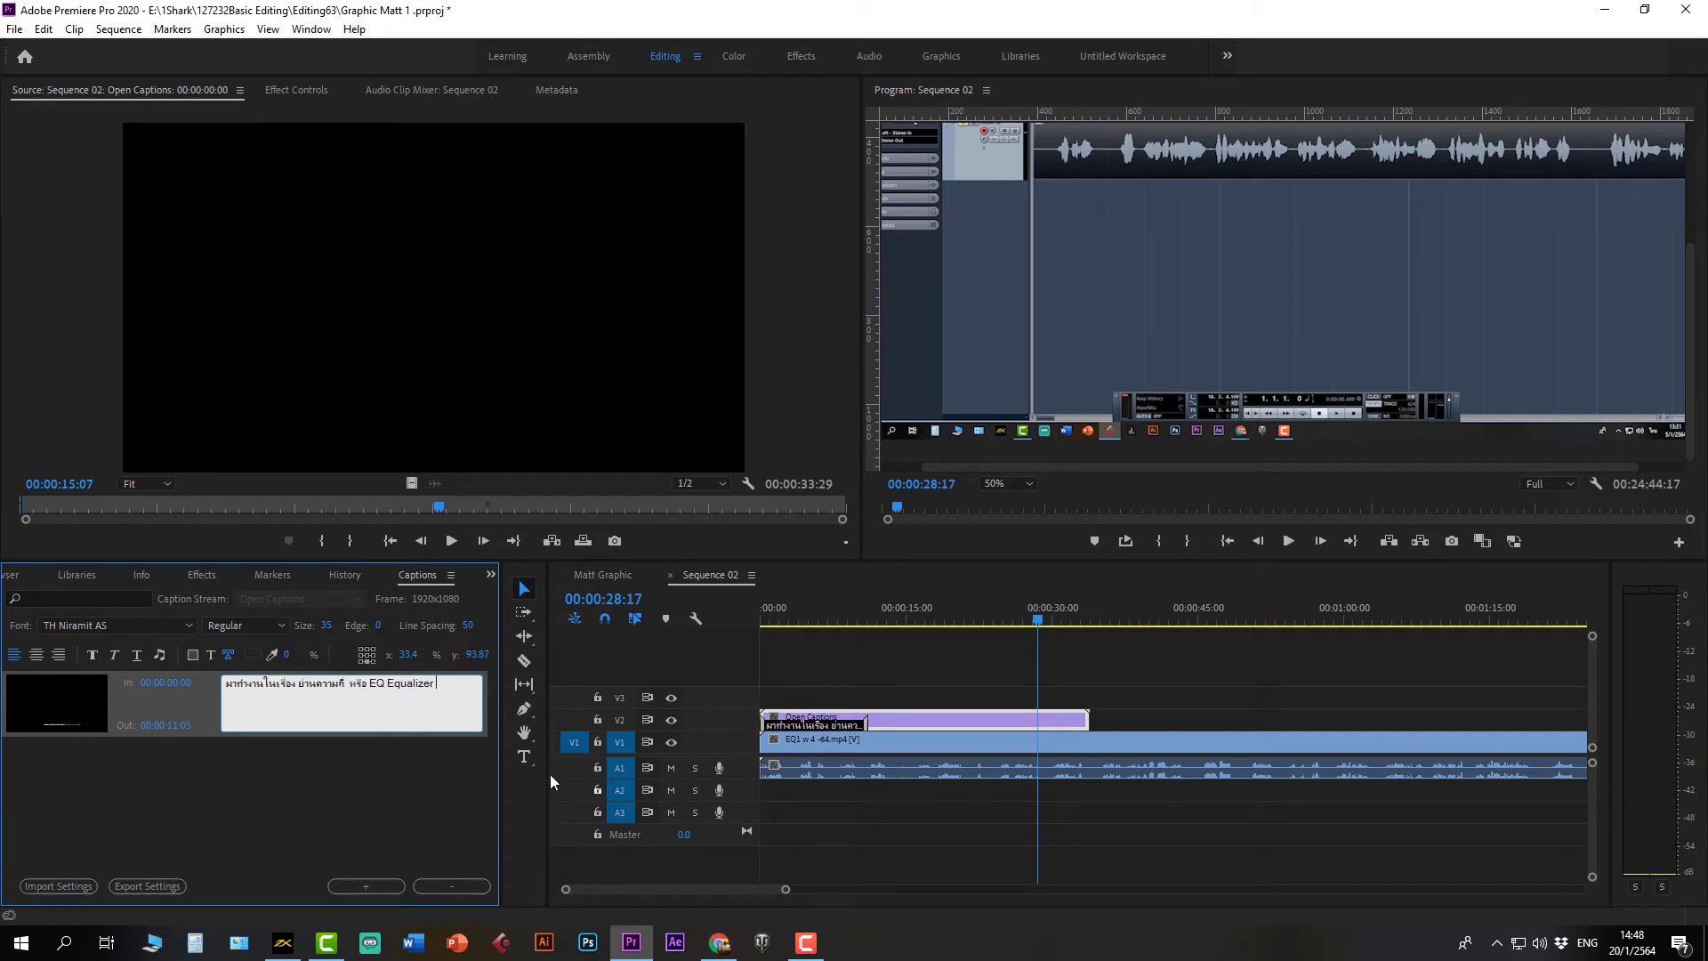
click(386, 888)
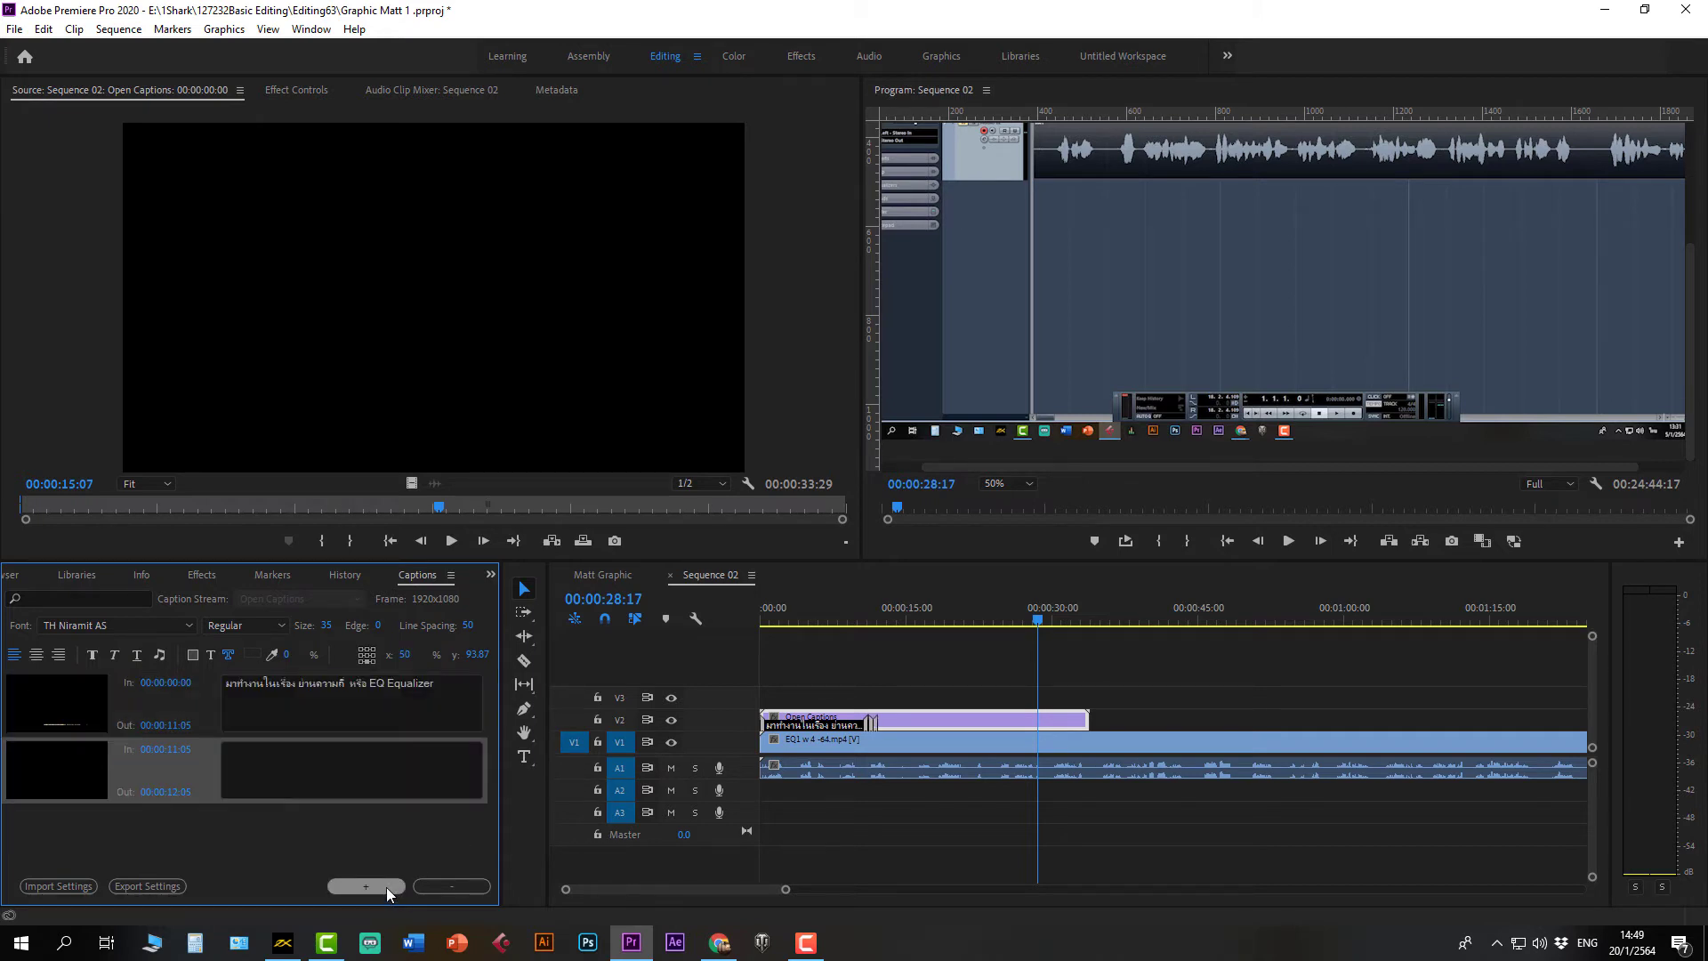
click(367, 763)
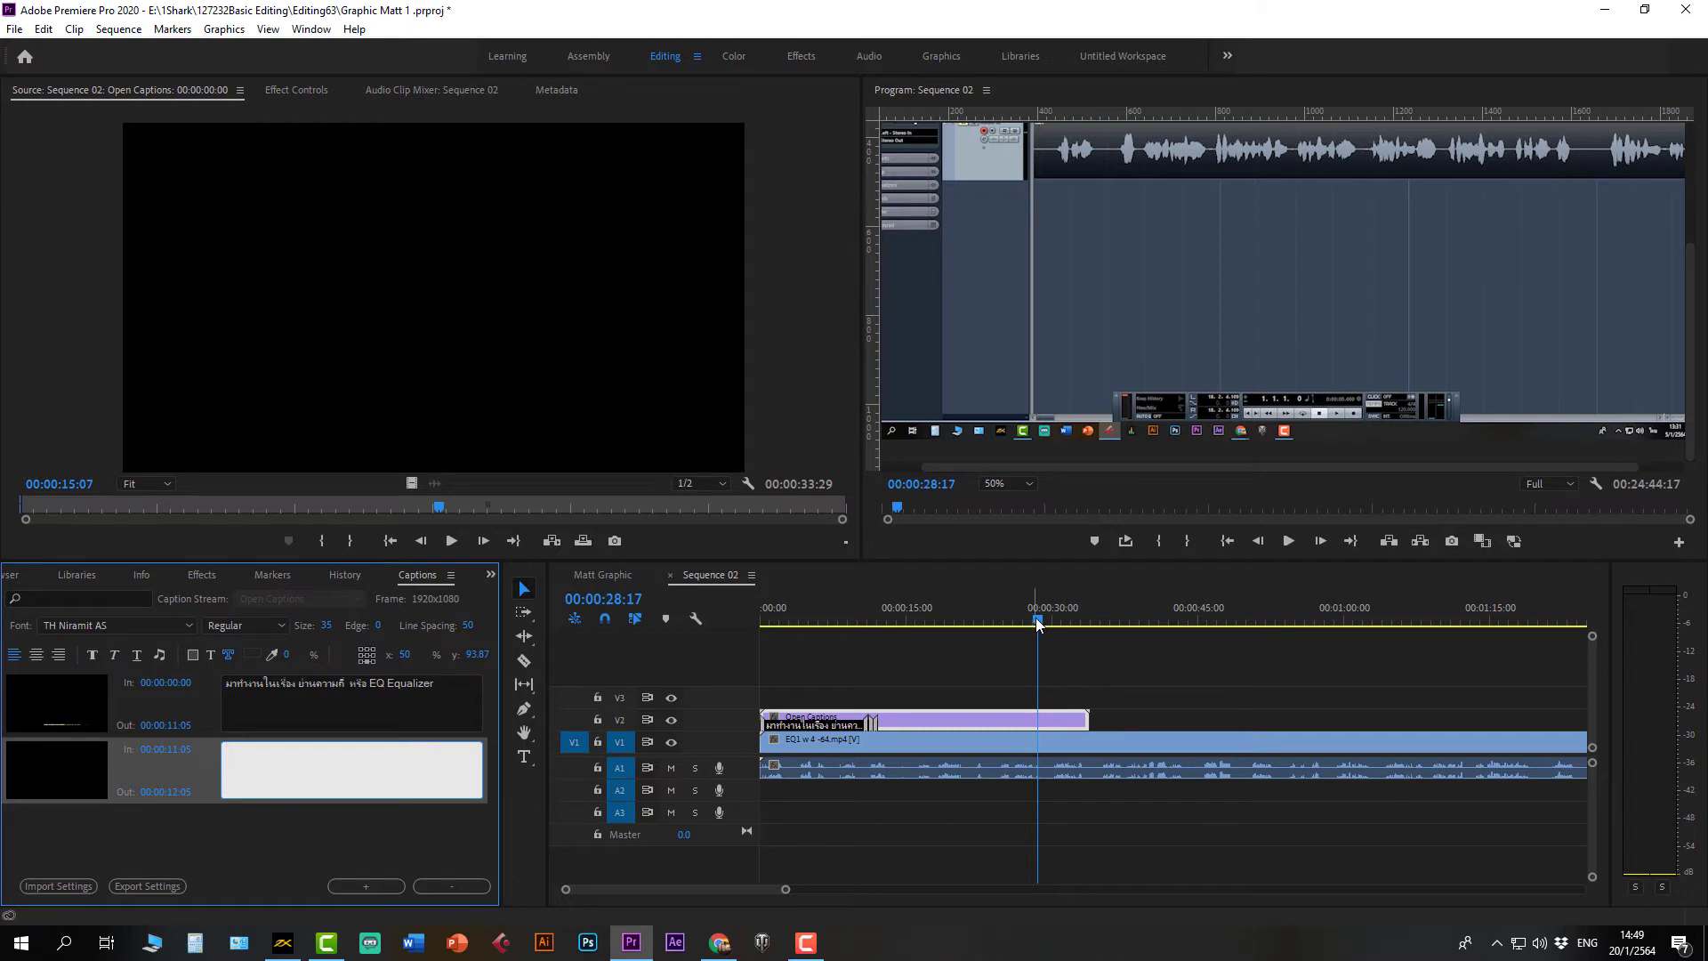
Step: Extend the blank second caption's end to 00:00:29:22 and move its start to 00:00:13:27
drag(1037, 620, 911, 637)
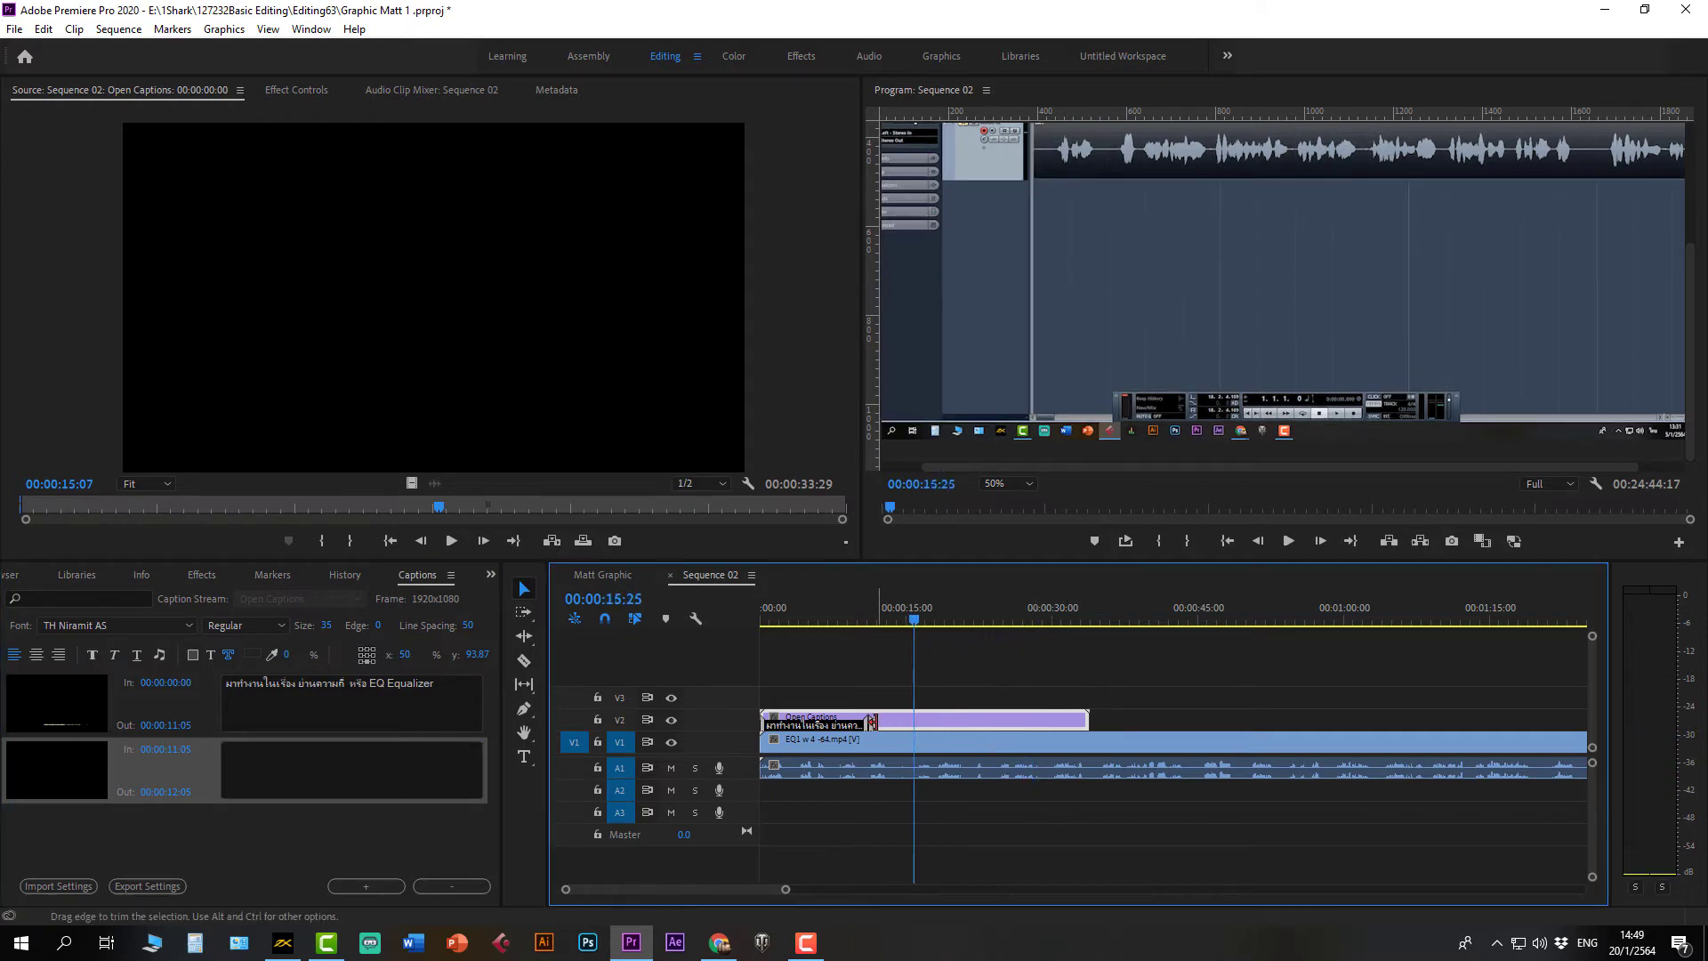
drag(884, 724, 1050, 725)
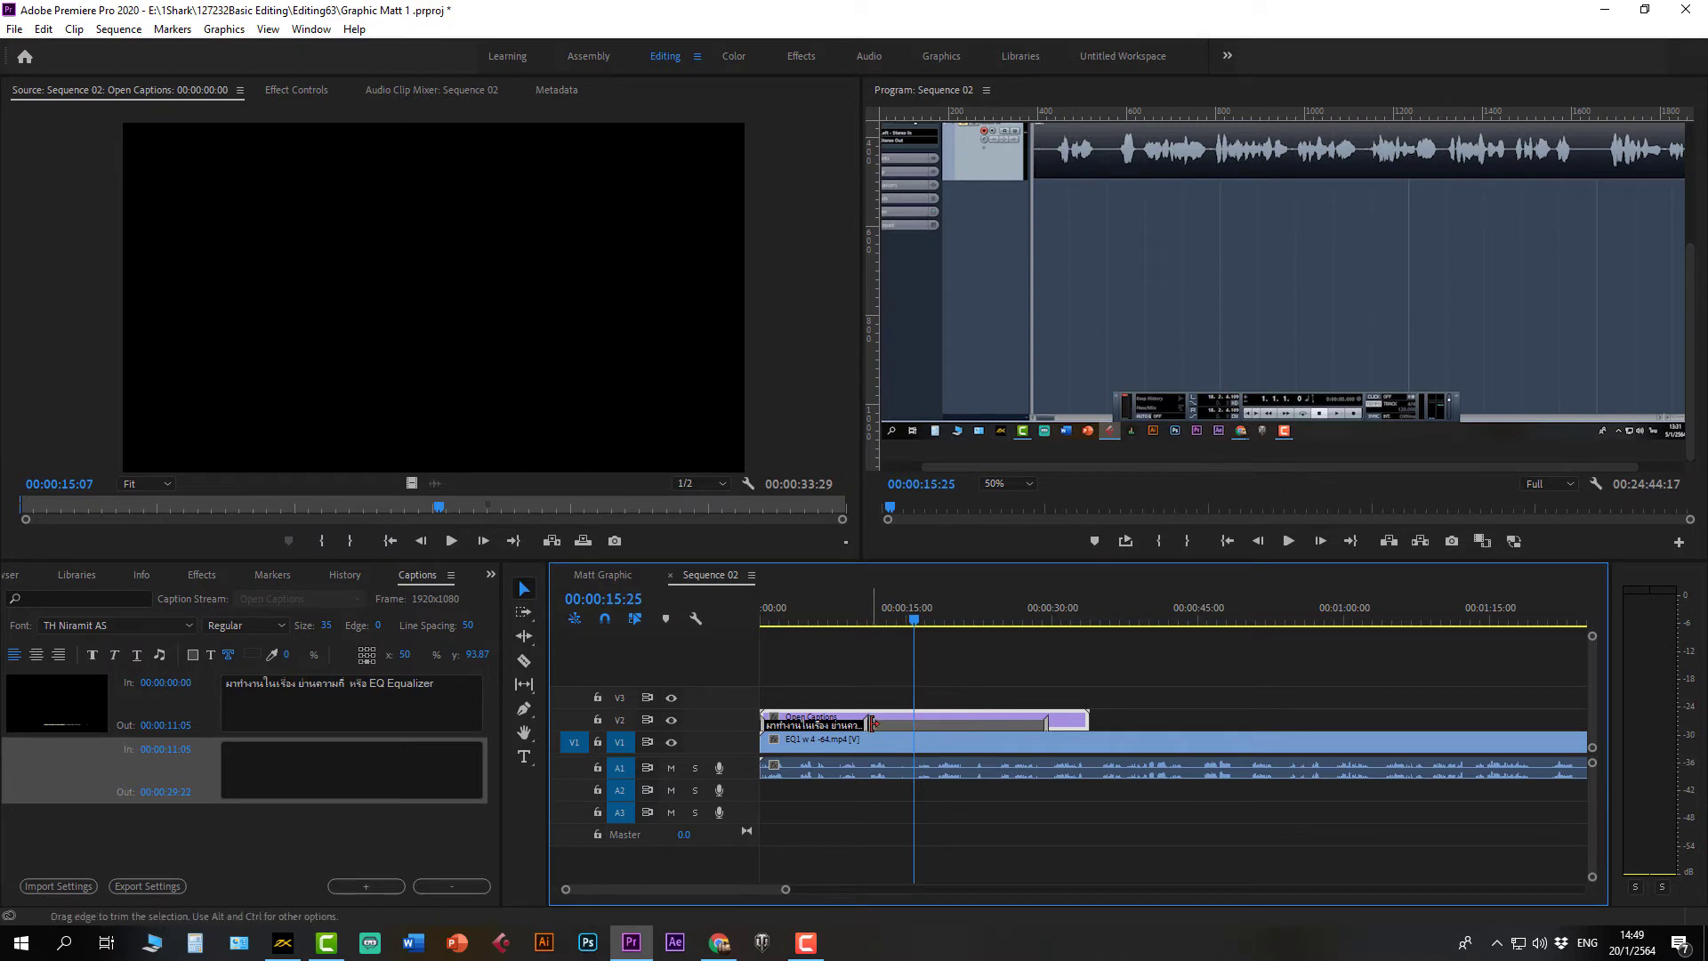
drag(875, 725, 896, 725)
Step: Trim the second caption's start to about 00:00:18:00, undoing the accidental move onto V1, and play its section to check the timing
key(space)
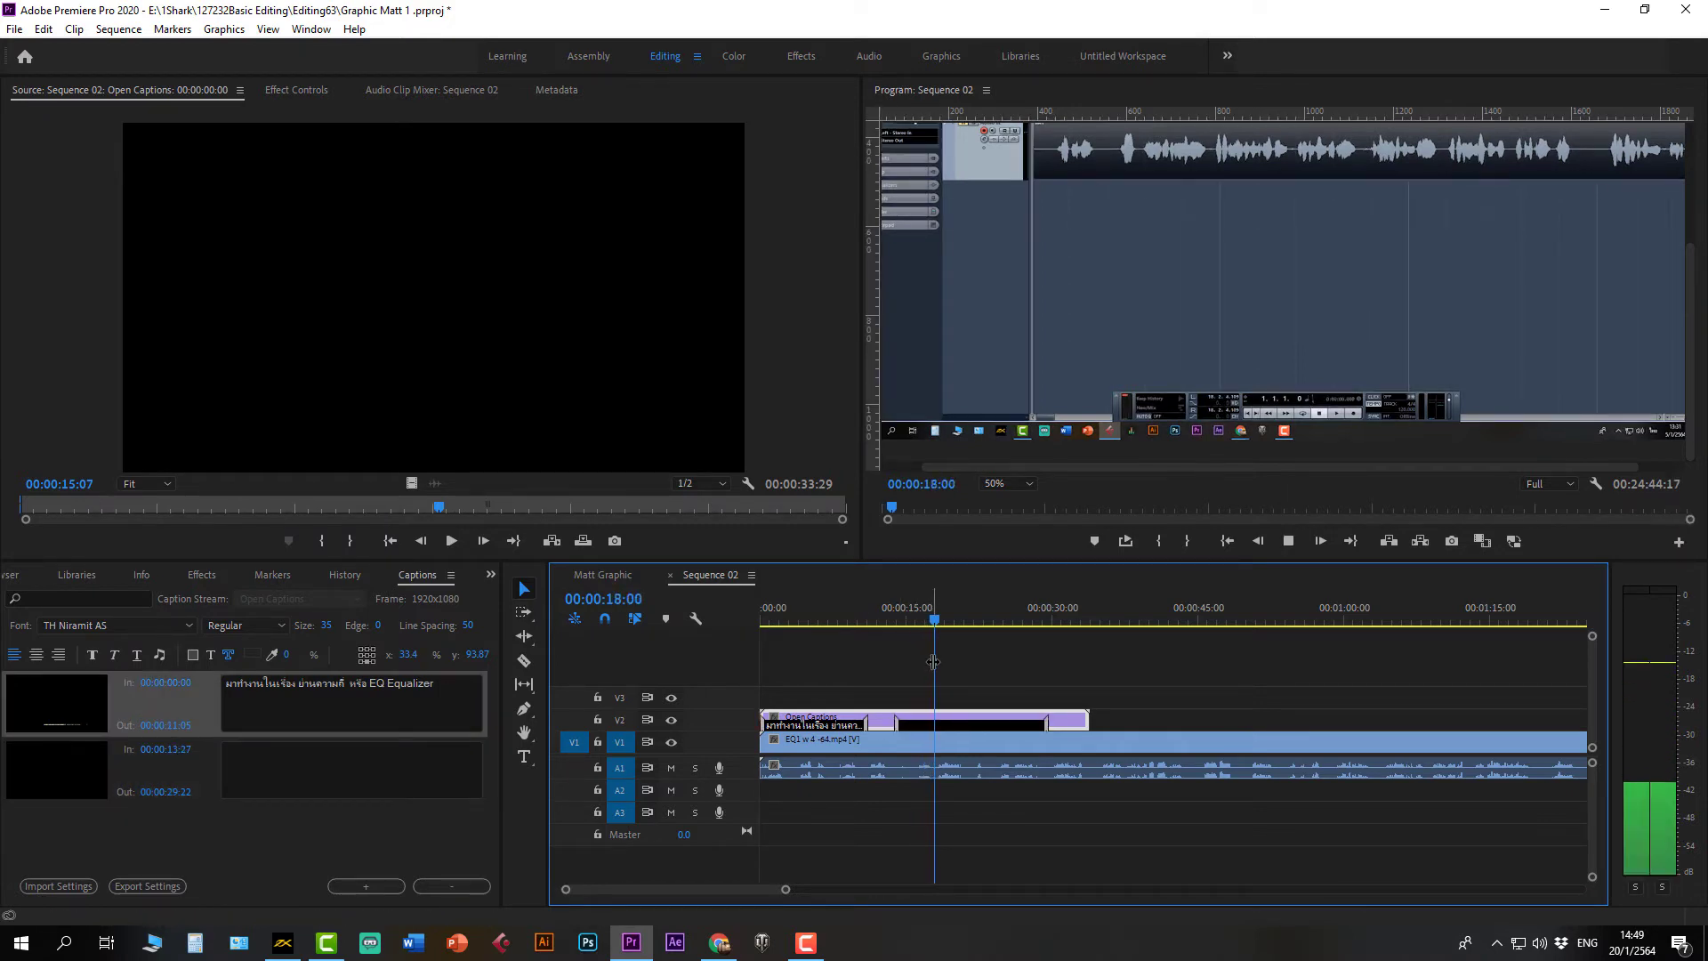
key(space)
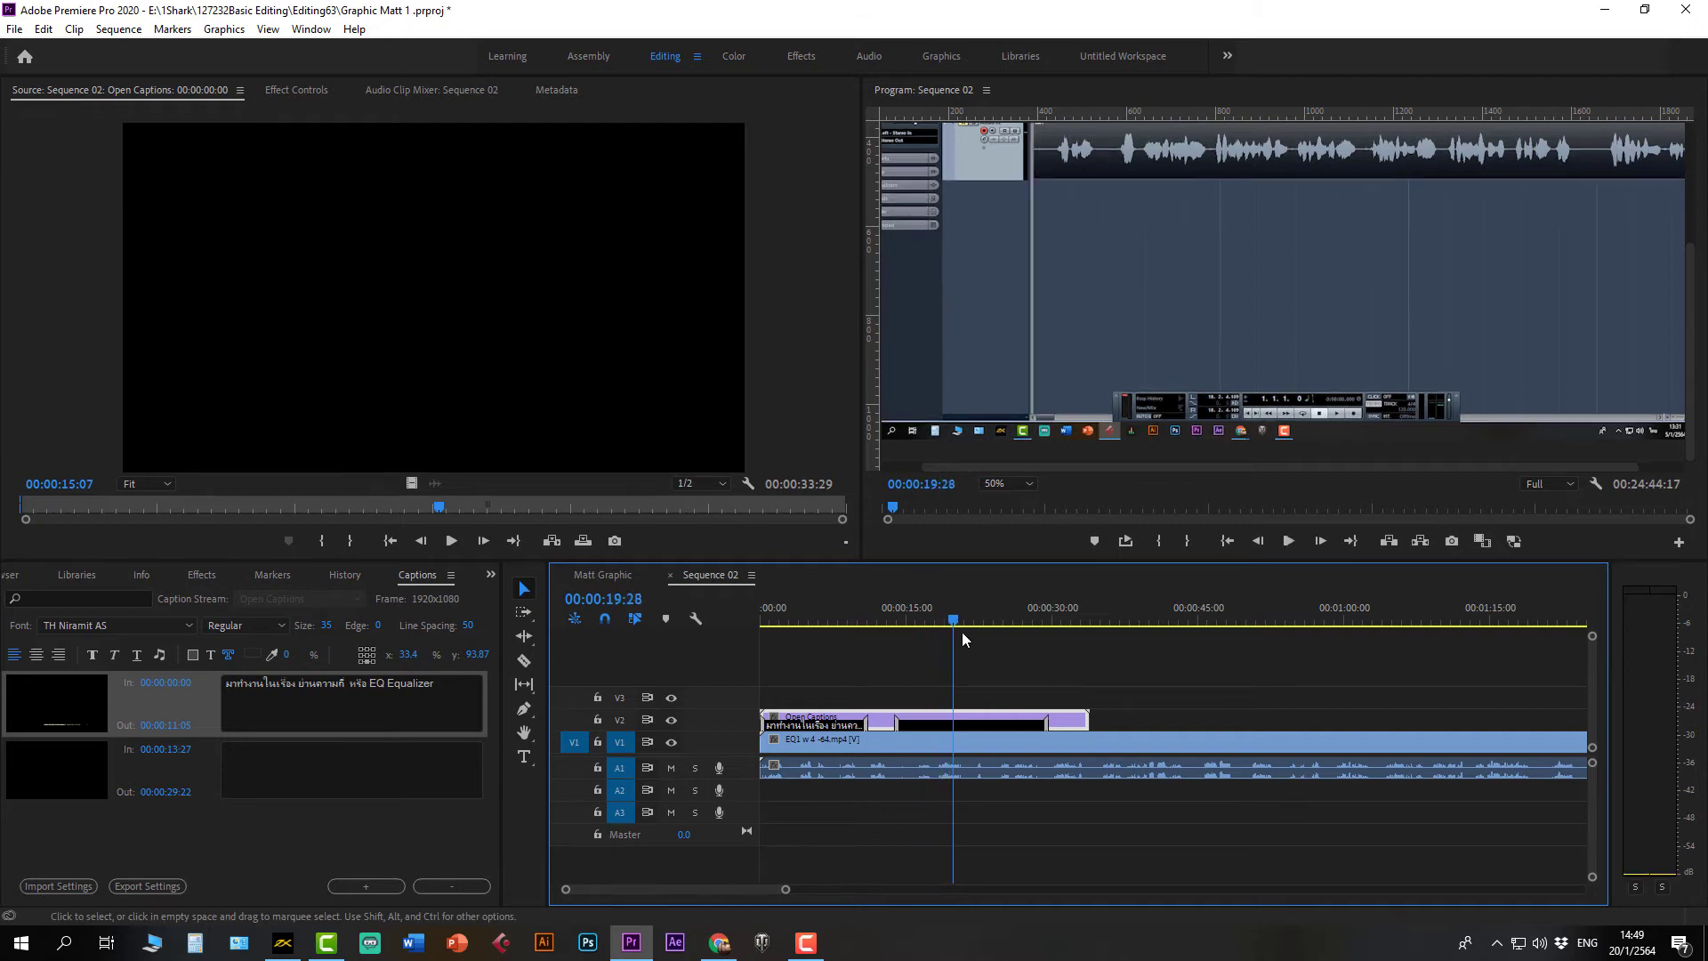
drag(902, 719, 898, 728)
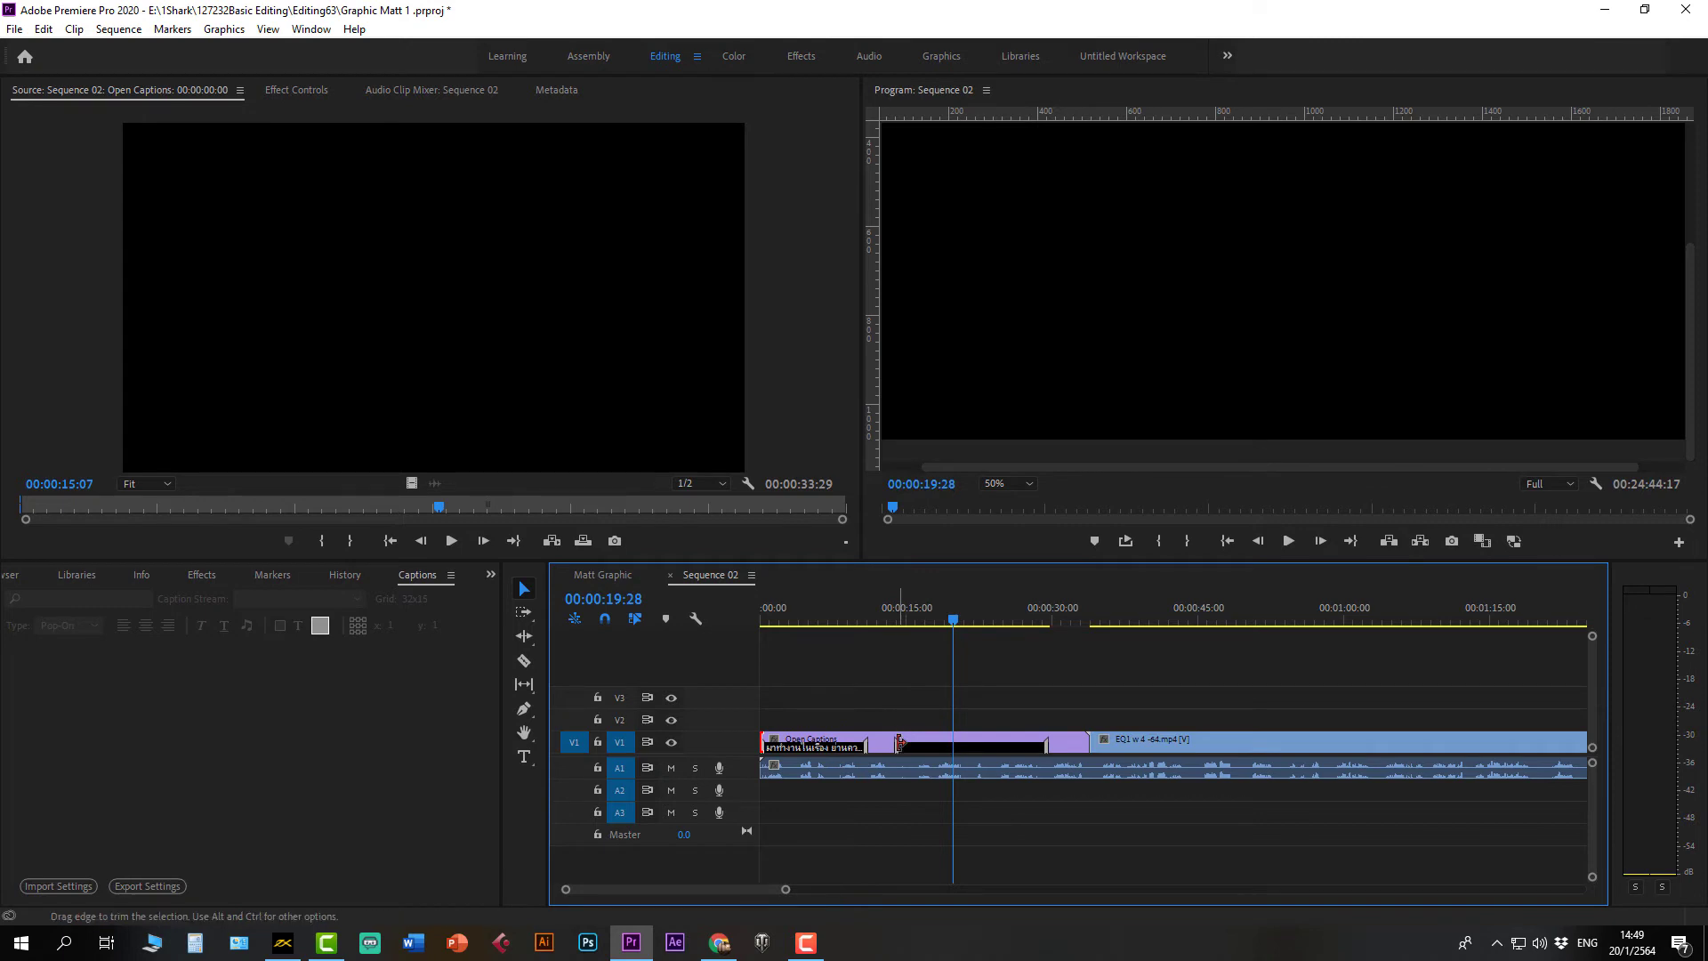
key(ctrl+z)
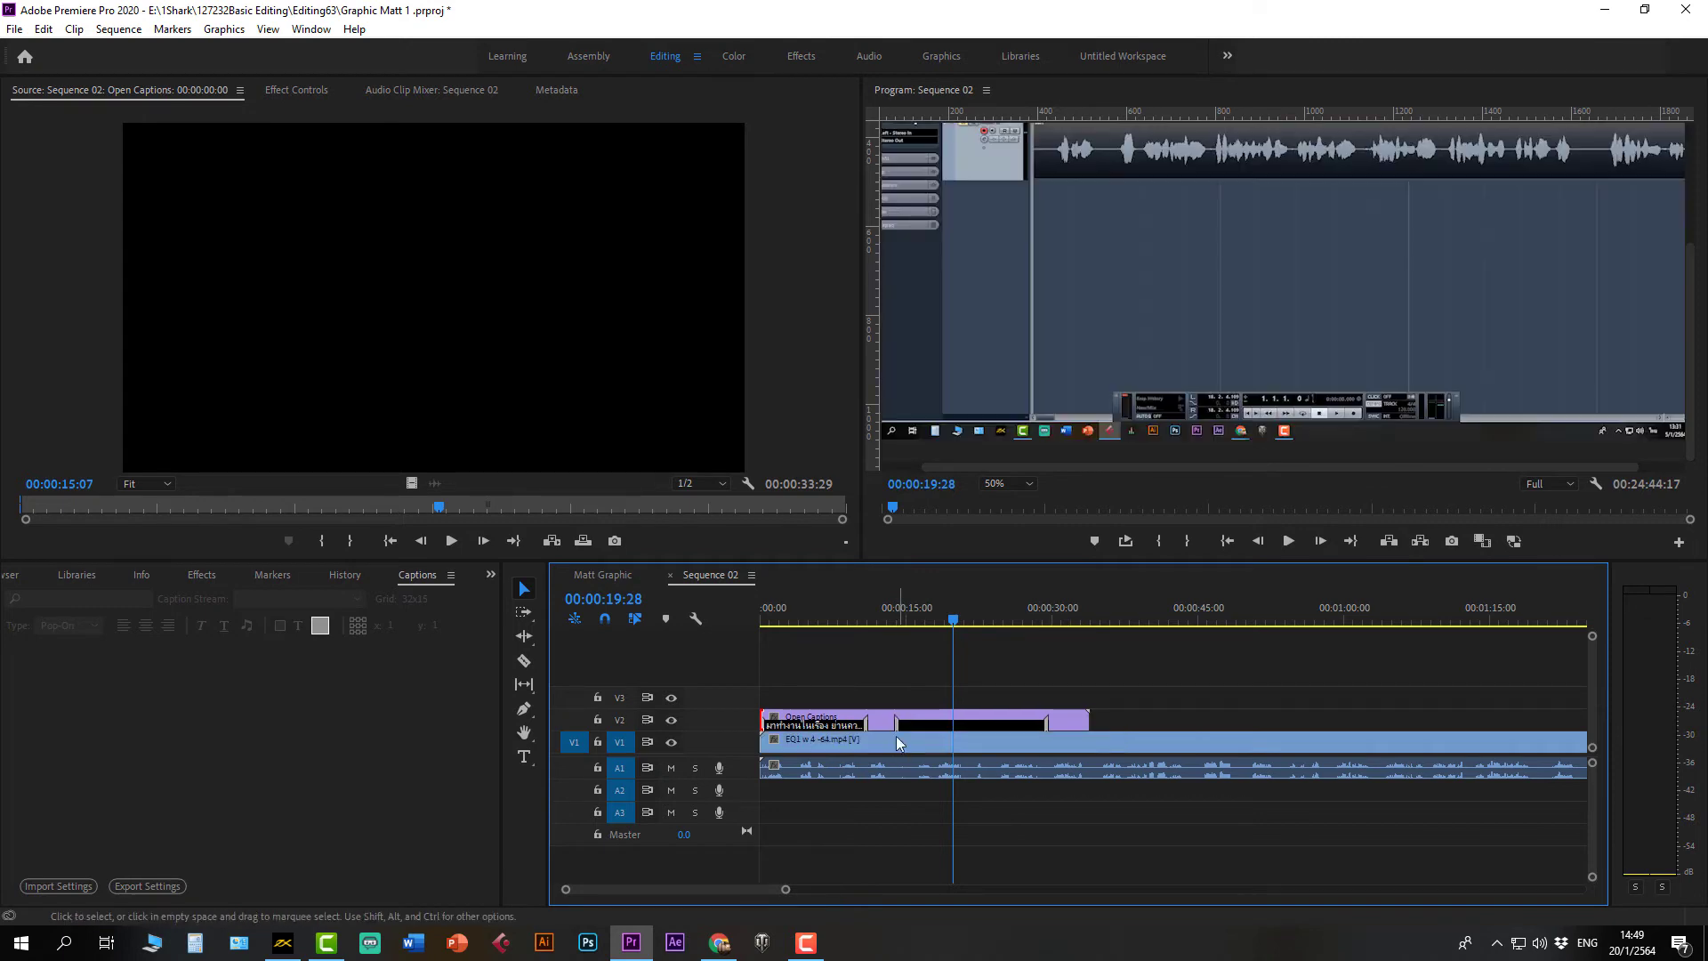
drag(920, 725, 934, 725)
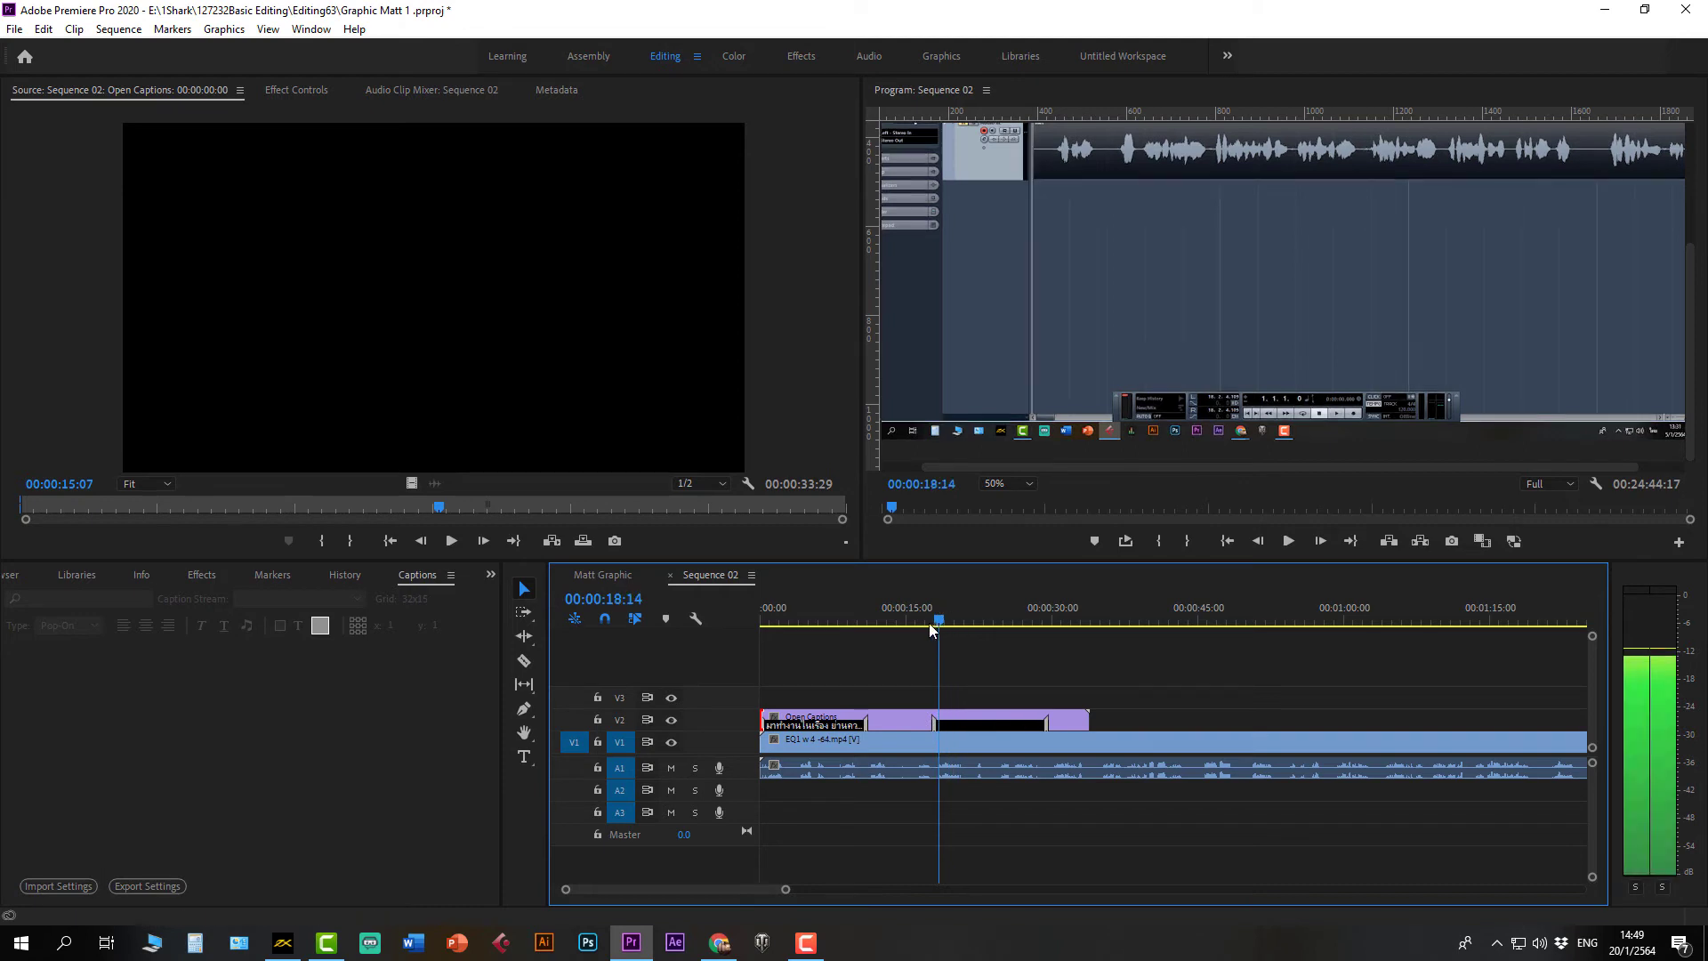
click(910, 622)
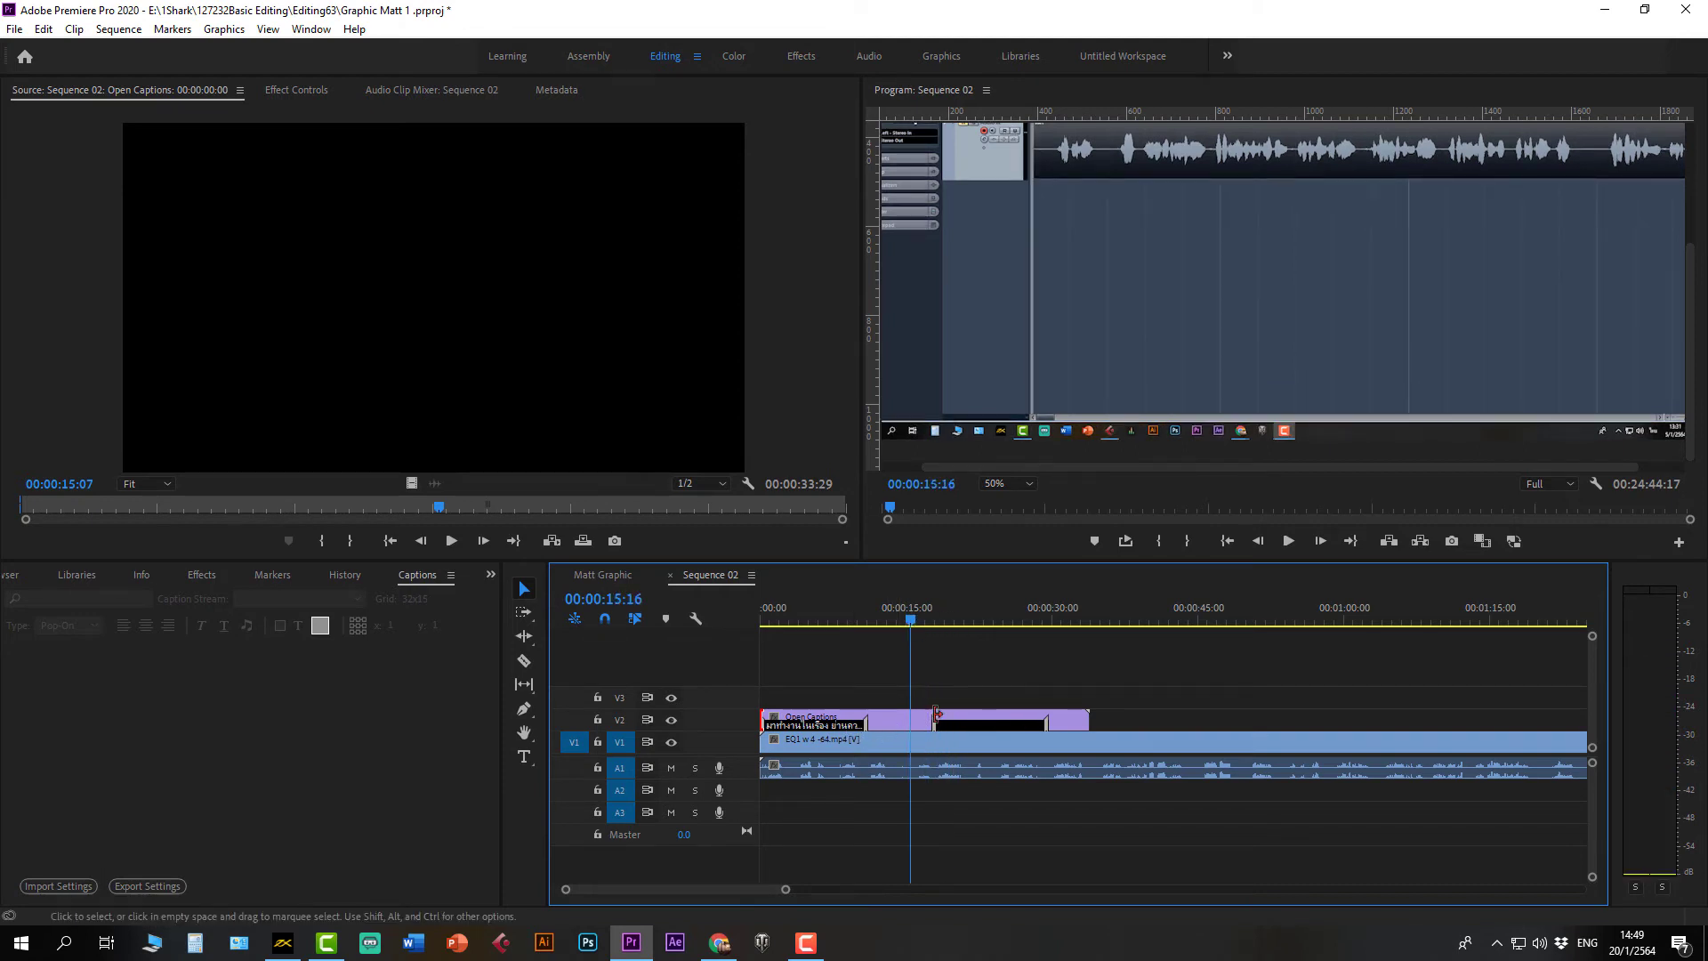
drag(916, 622, 940, 630)
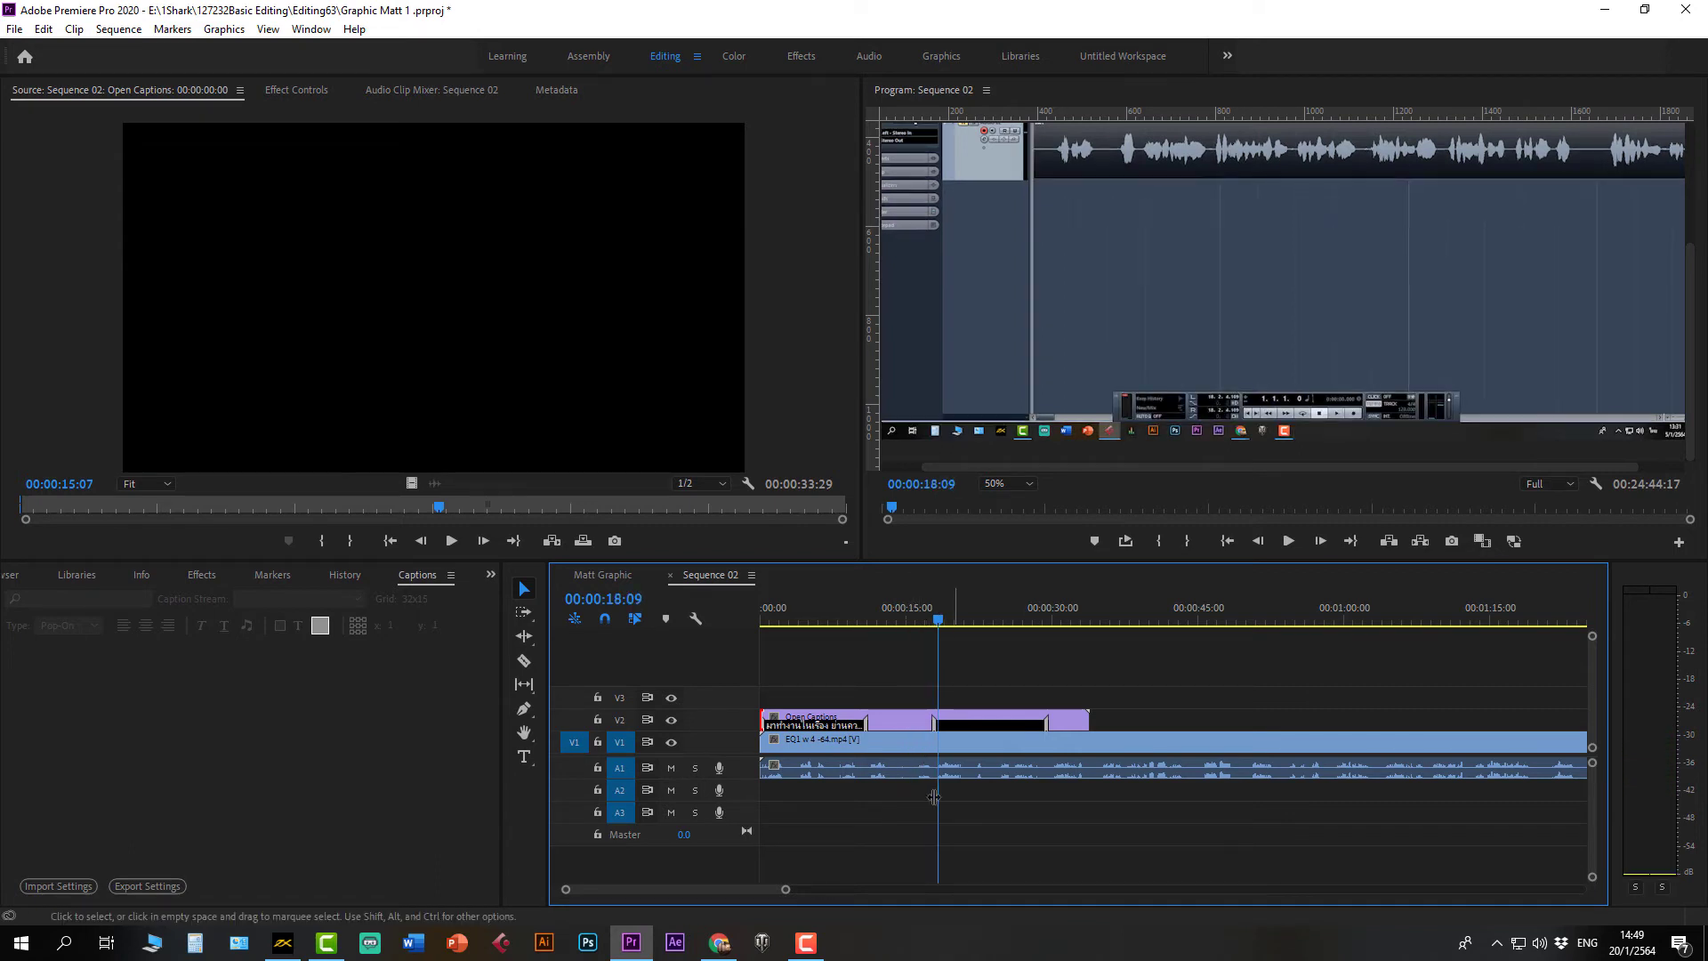
key(space)
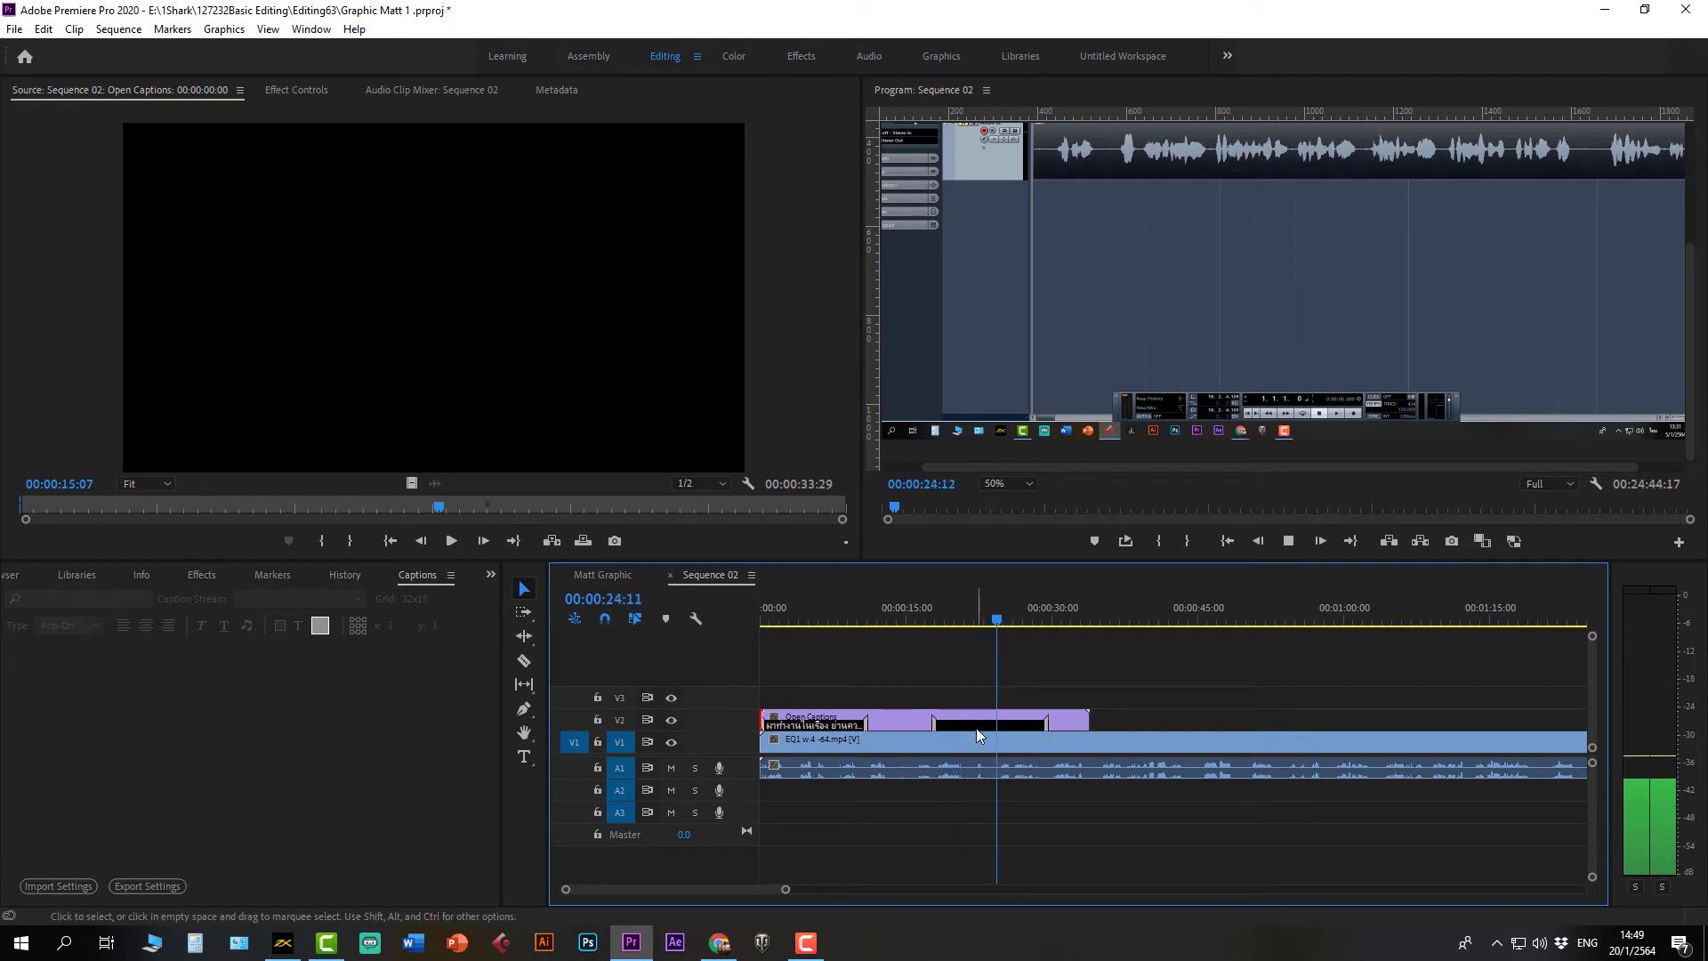
key(space)
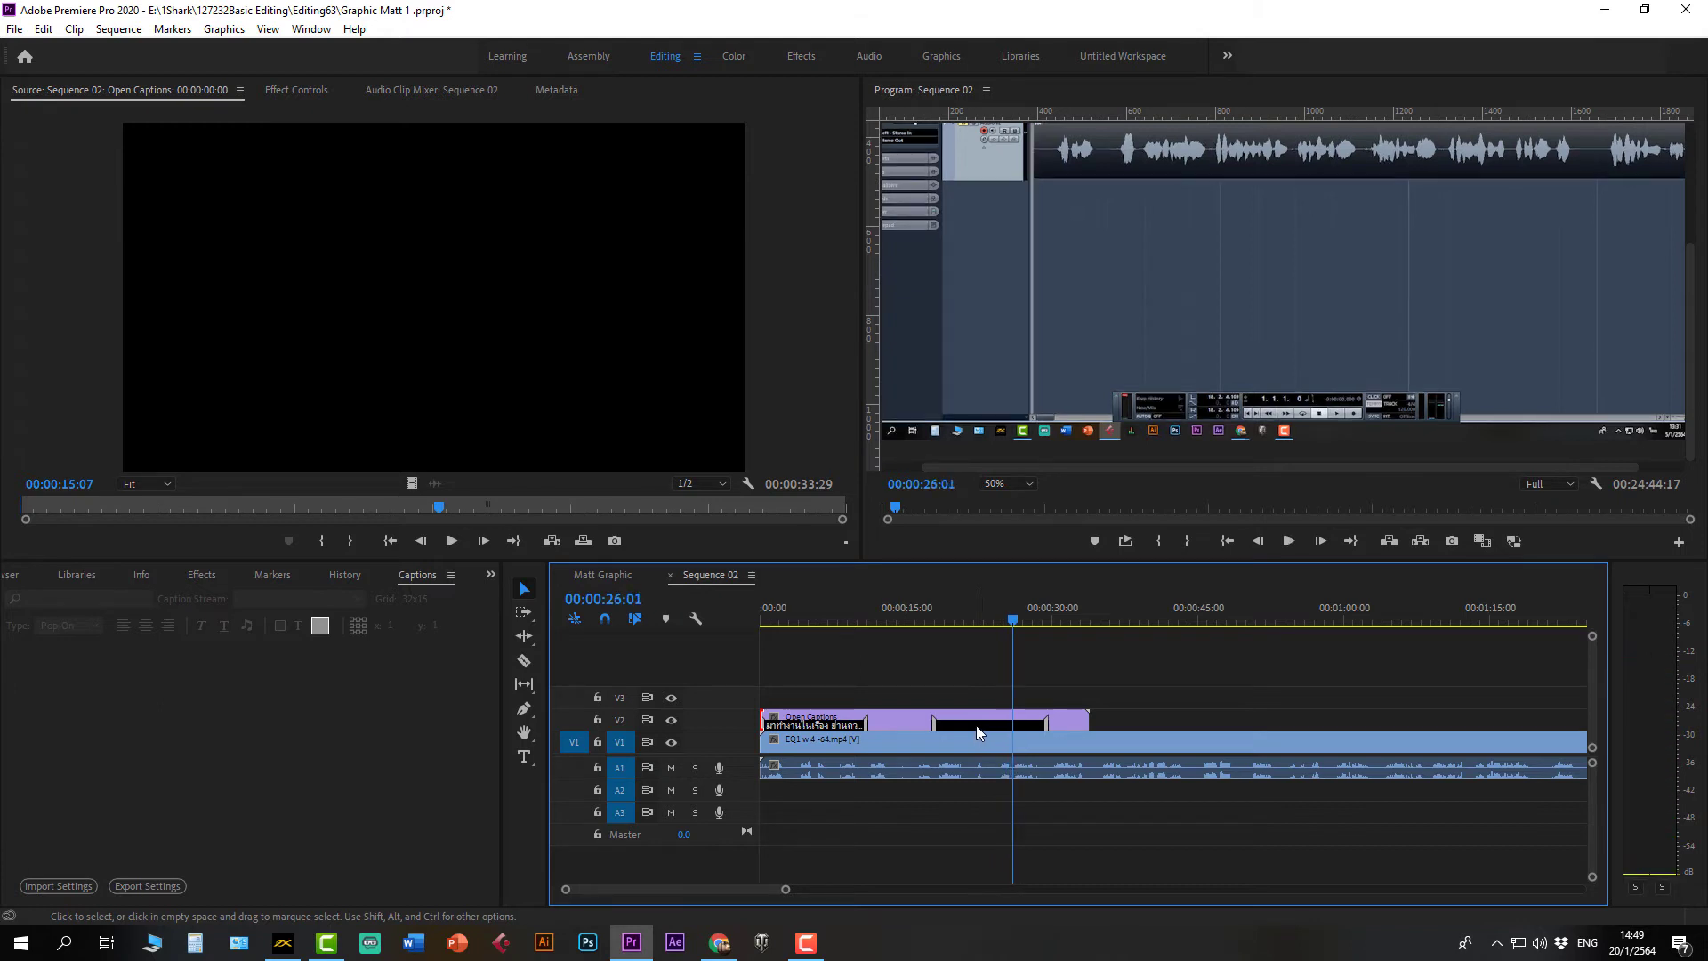
Step: Enter "ย่าน ความ ถี่ มีตั้งแต่ 20 -" as the start of the second caption's text
click(975, 724)
click(262, 773)
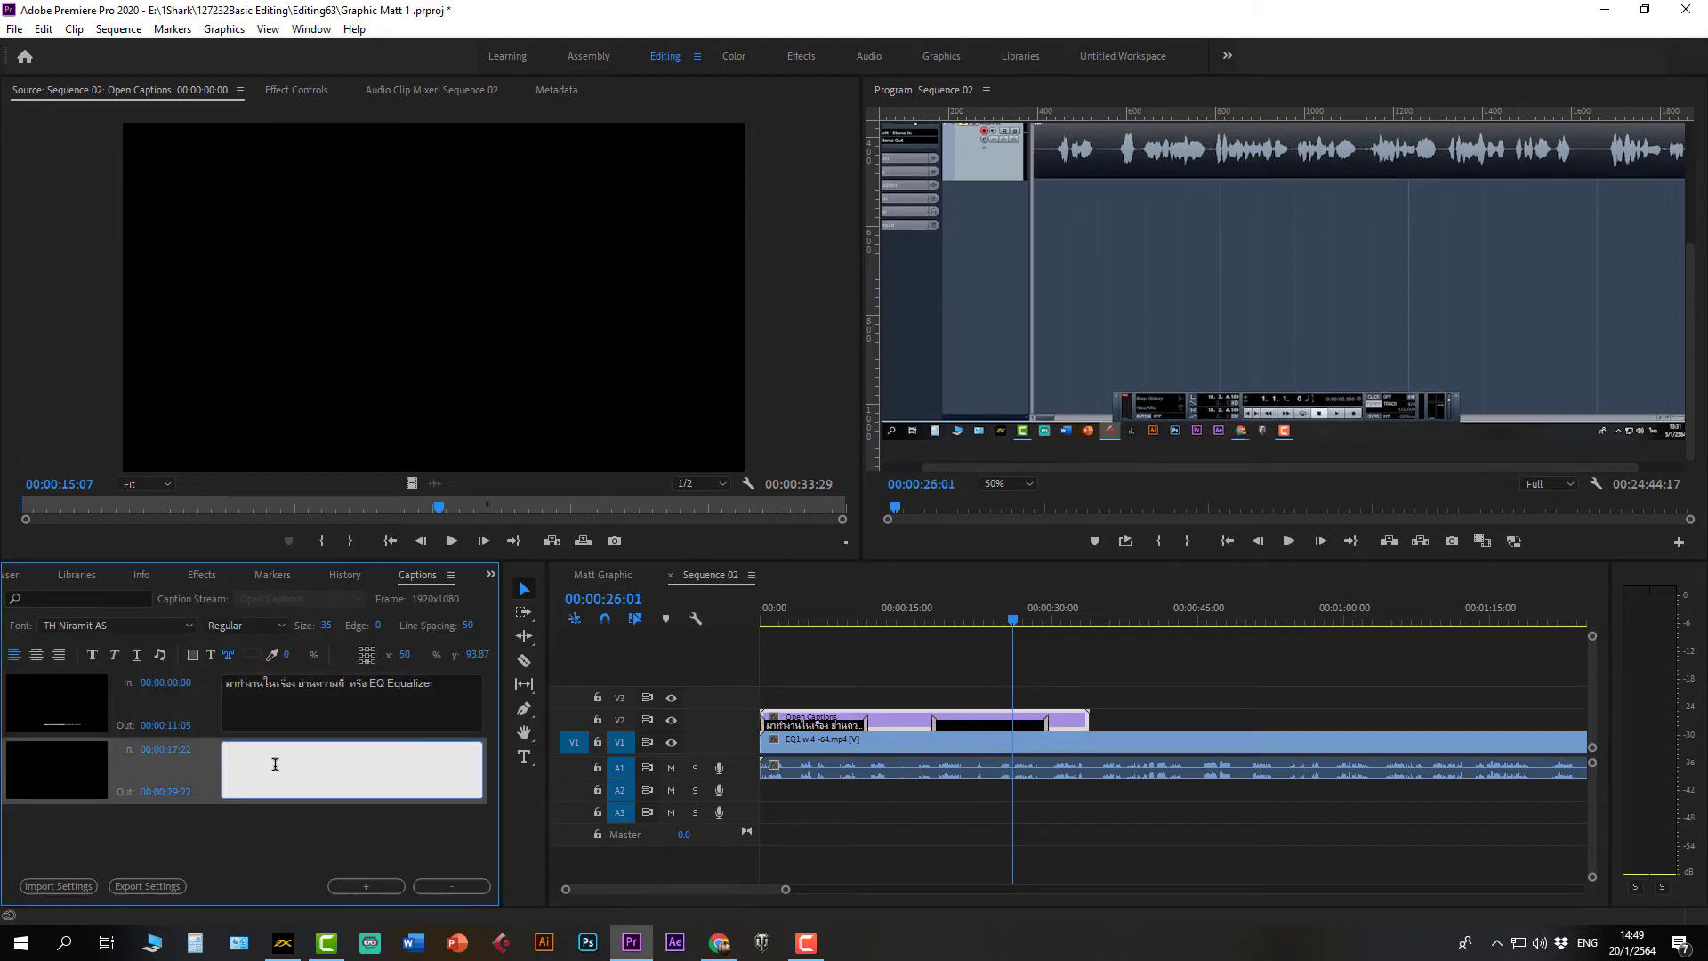
text(pjko)
key(BackSpace)
key(BackSpace)
key(BackSpace)
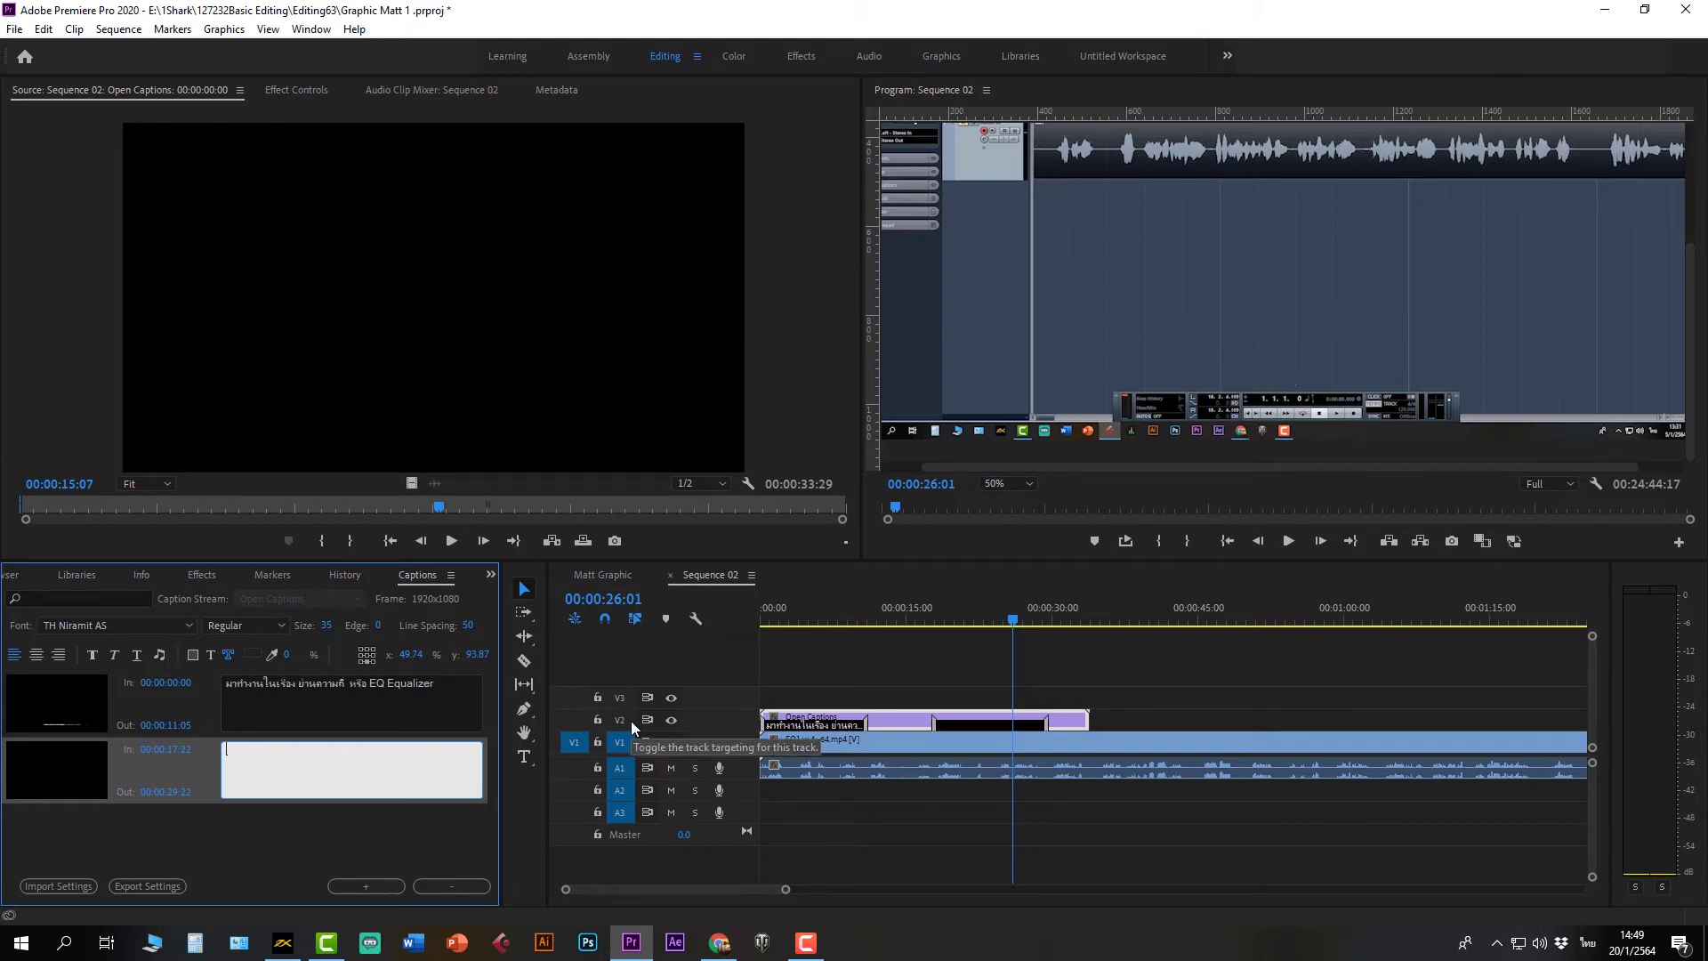
text(ย่าน ค)
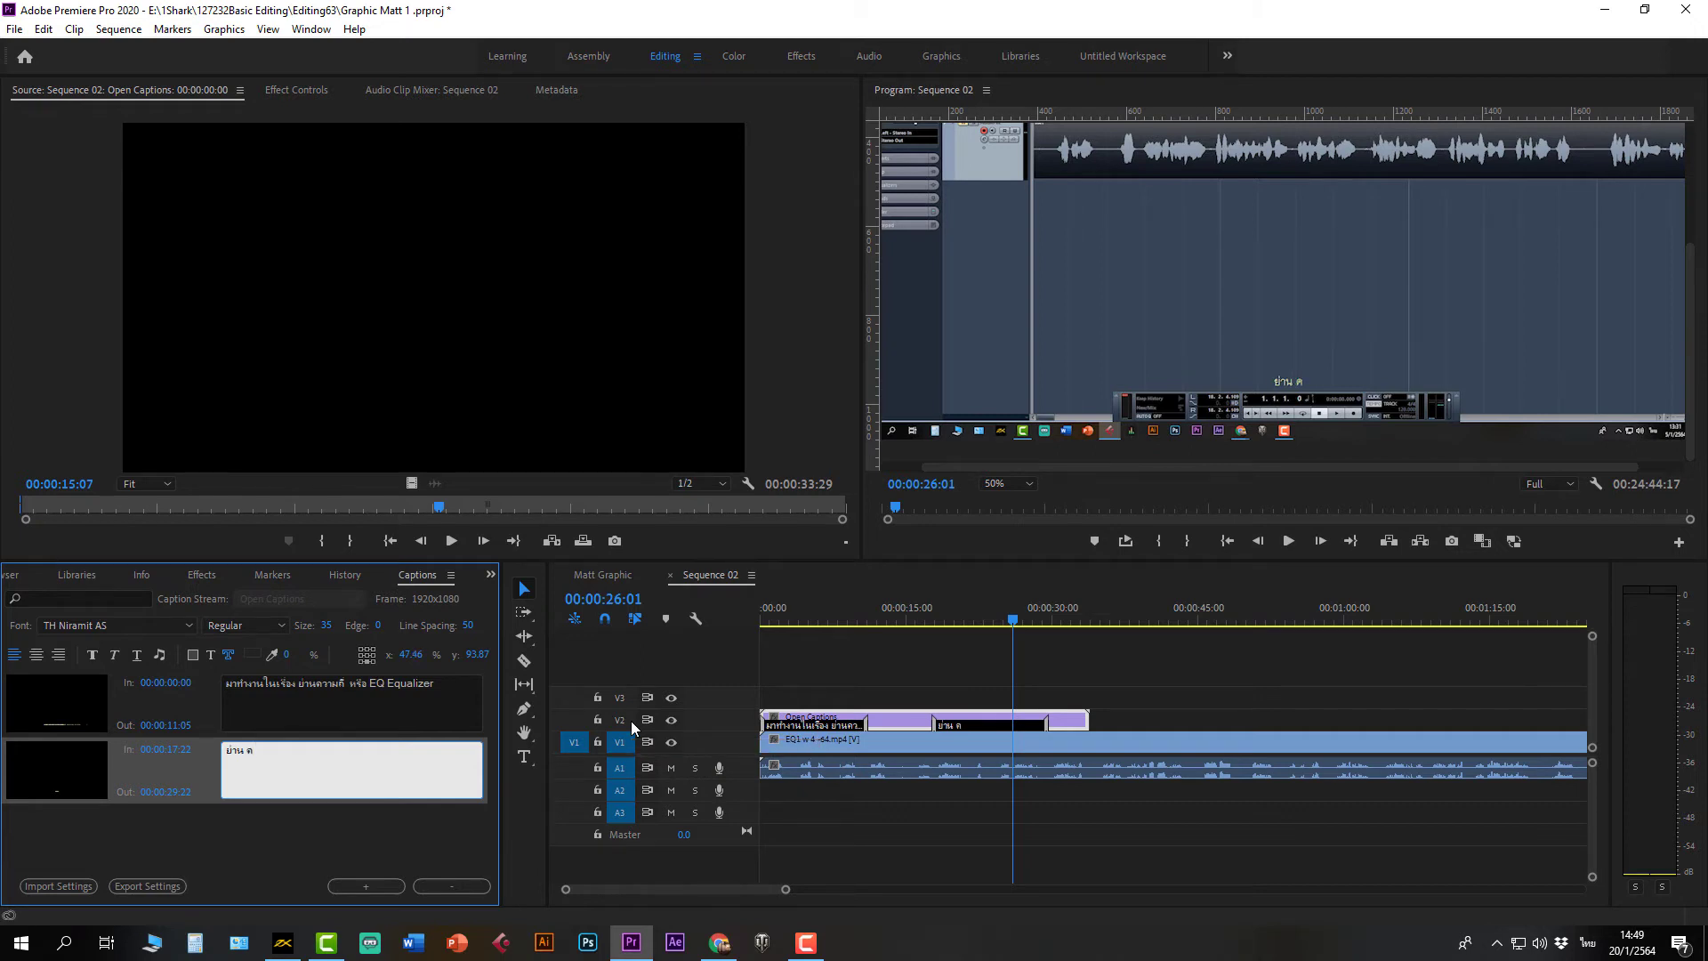
text(วาม ถี)
text( ม)
text(ิดั้ง)
text(แต่)
text( 20 -)
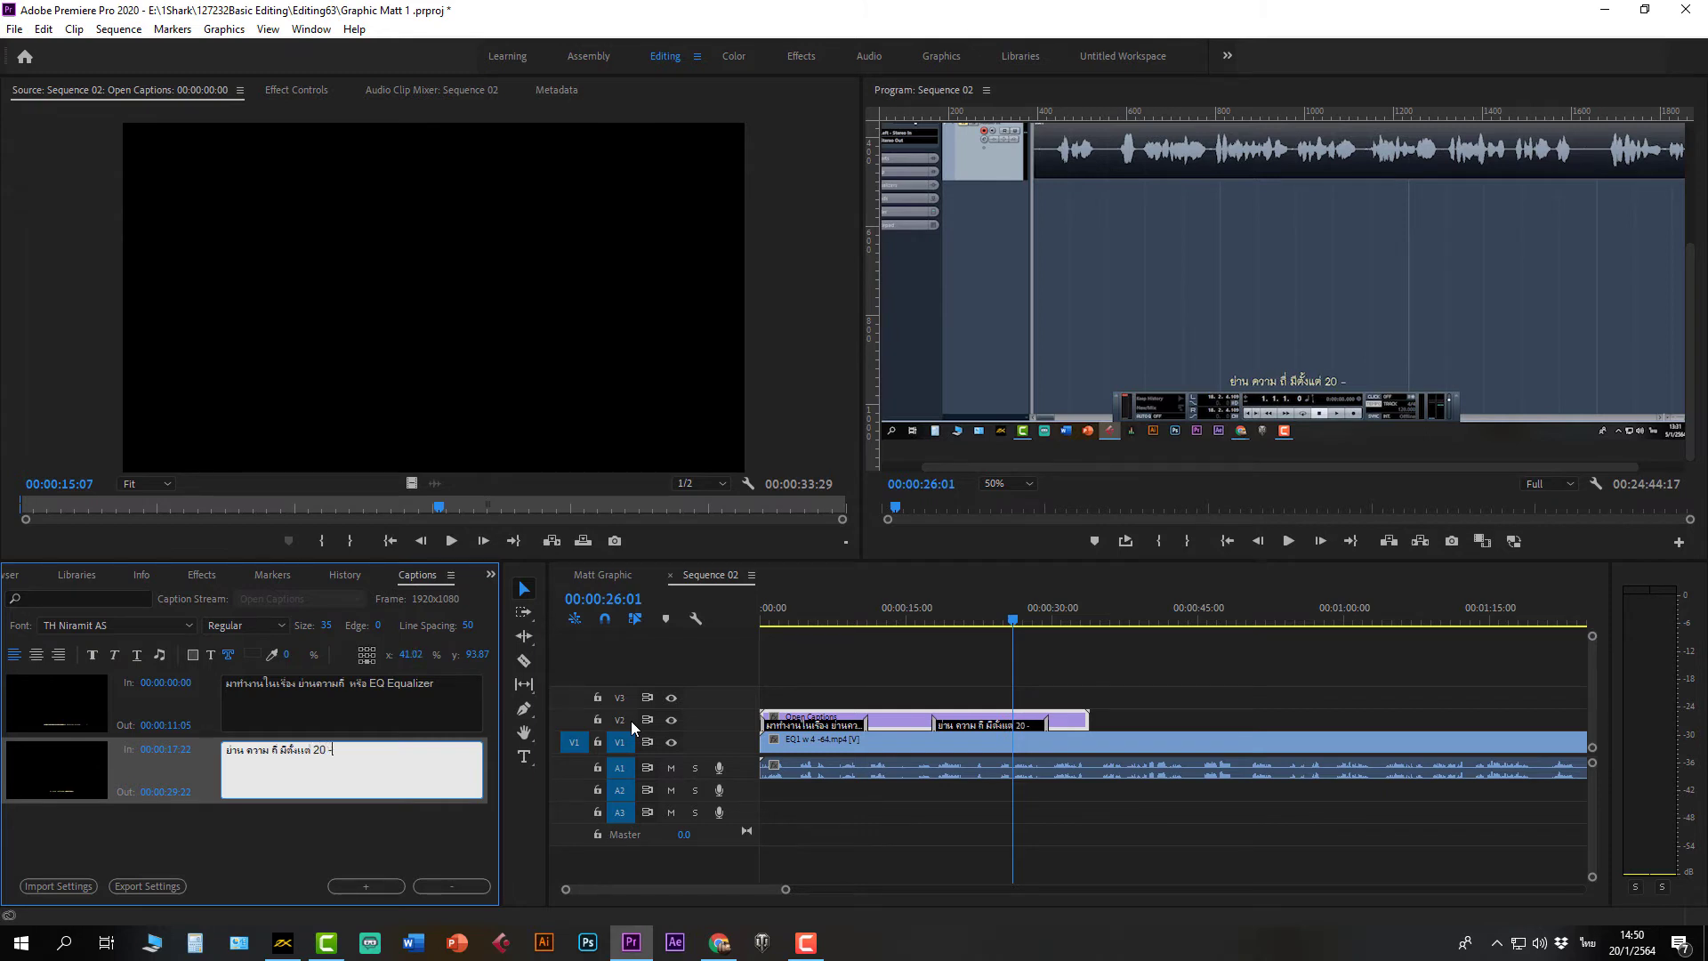
Step: Continue the second caption's text with the upper frequency limit "20,000 Hzs", with a space before the unit
text(20 )
text(ม)
key(BackSpace)
key(BackSpace)
text(,000ํ)
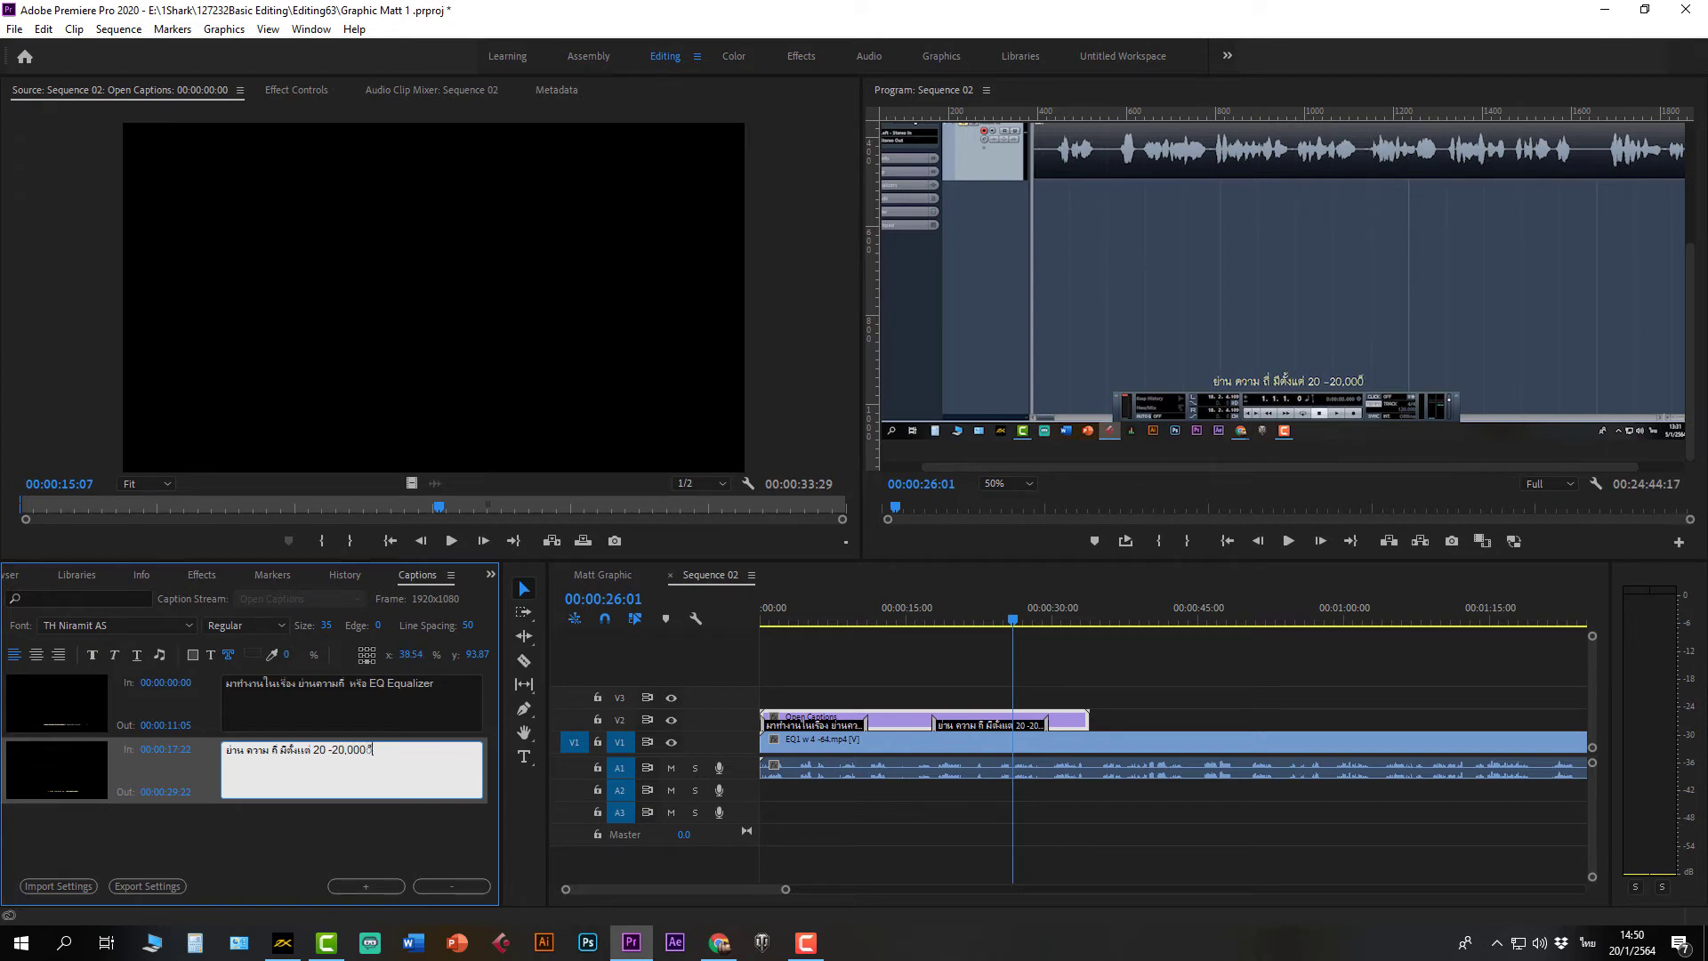
text(()
key(BackSpace)
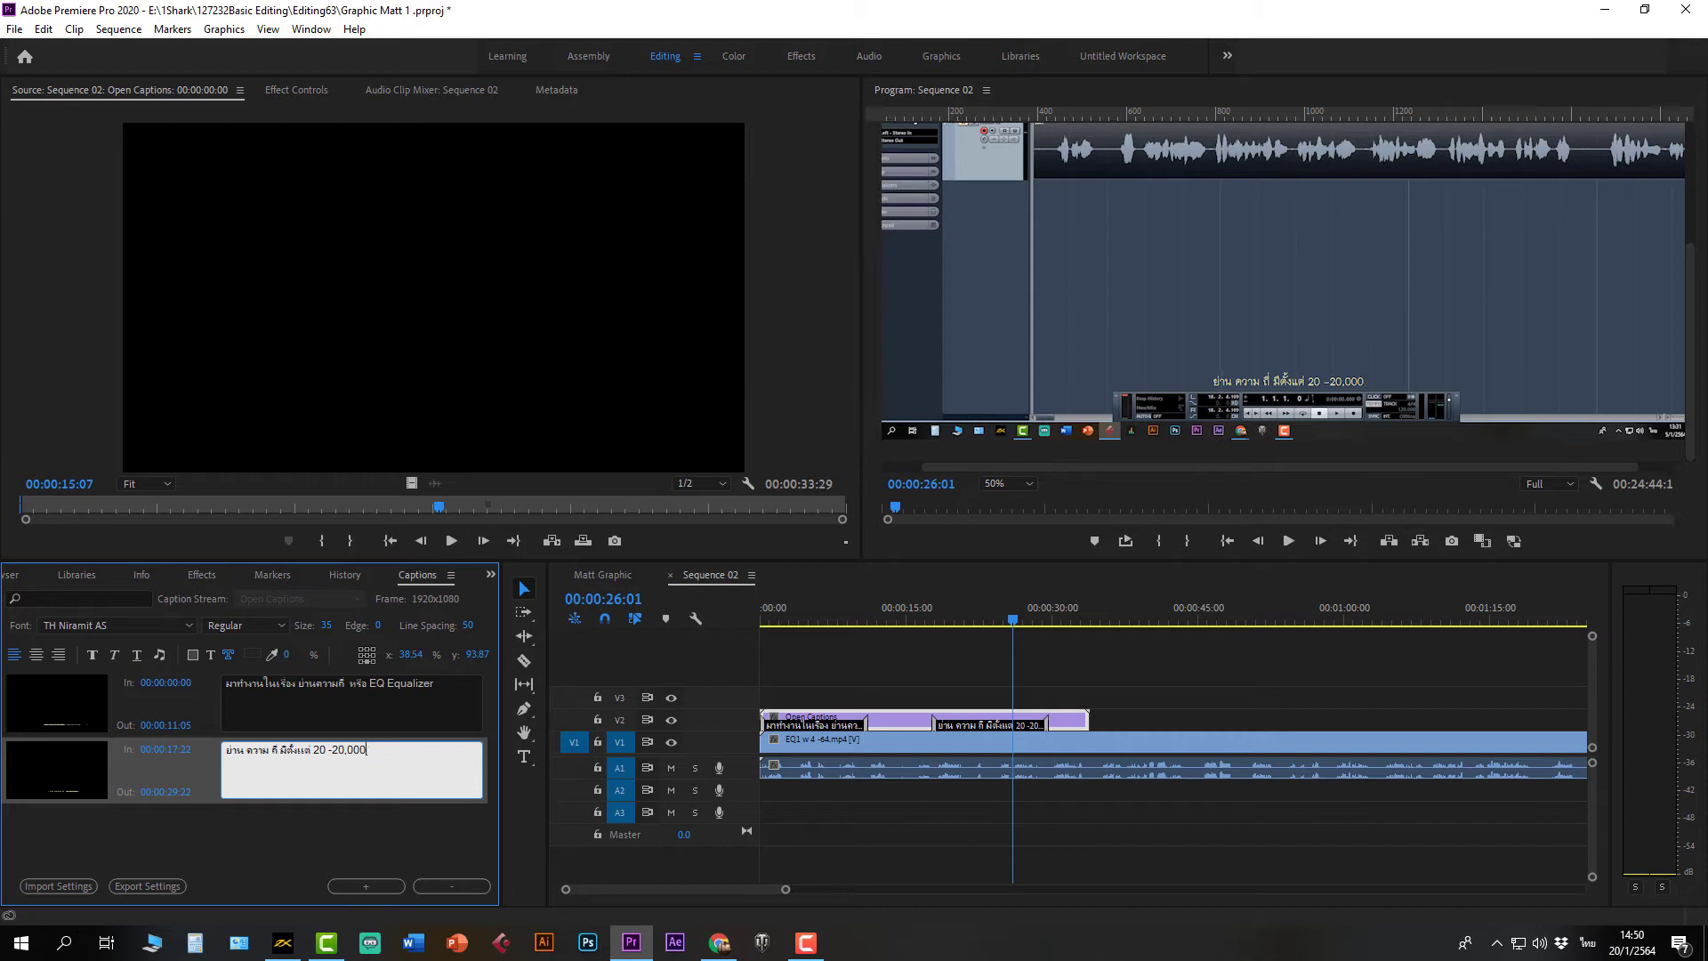
text(HZs)
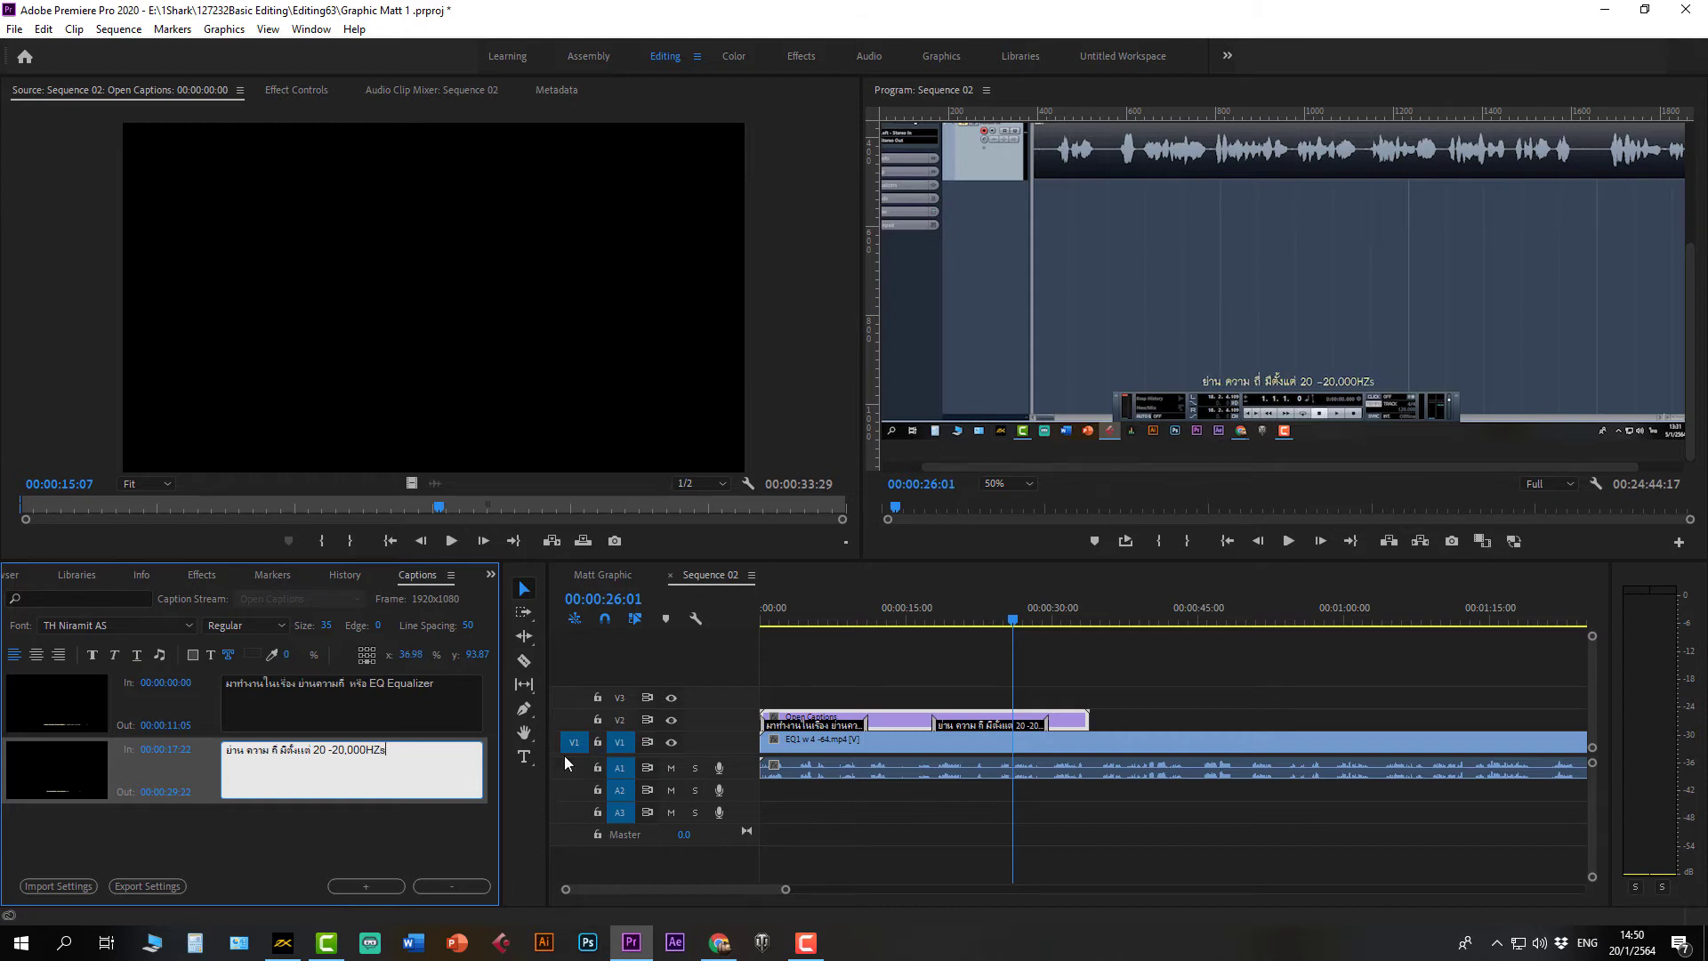
text(z)
drag(386, 758, 366, 761)
click(367, 758)
Step: Finish the second caption's text with "ที่หูมนุษย์ได้ยิน" directly after "Hzs"
text(muj)
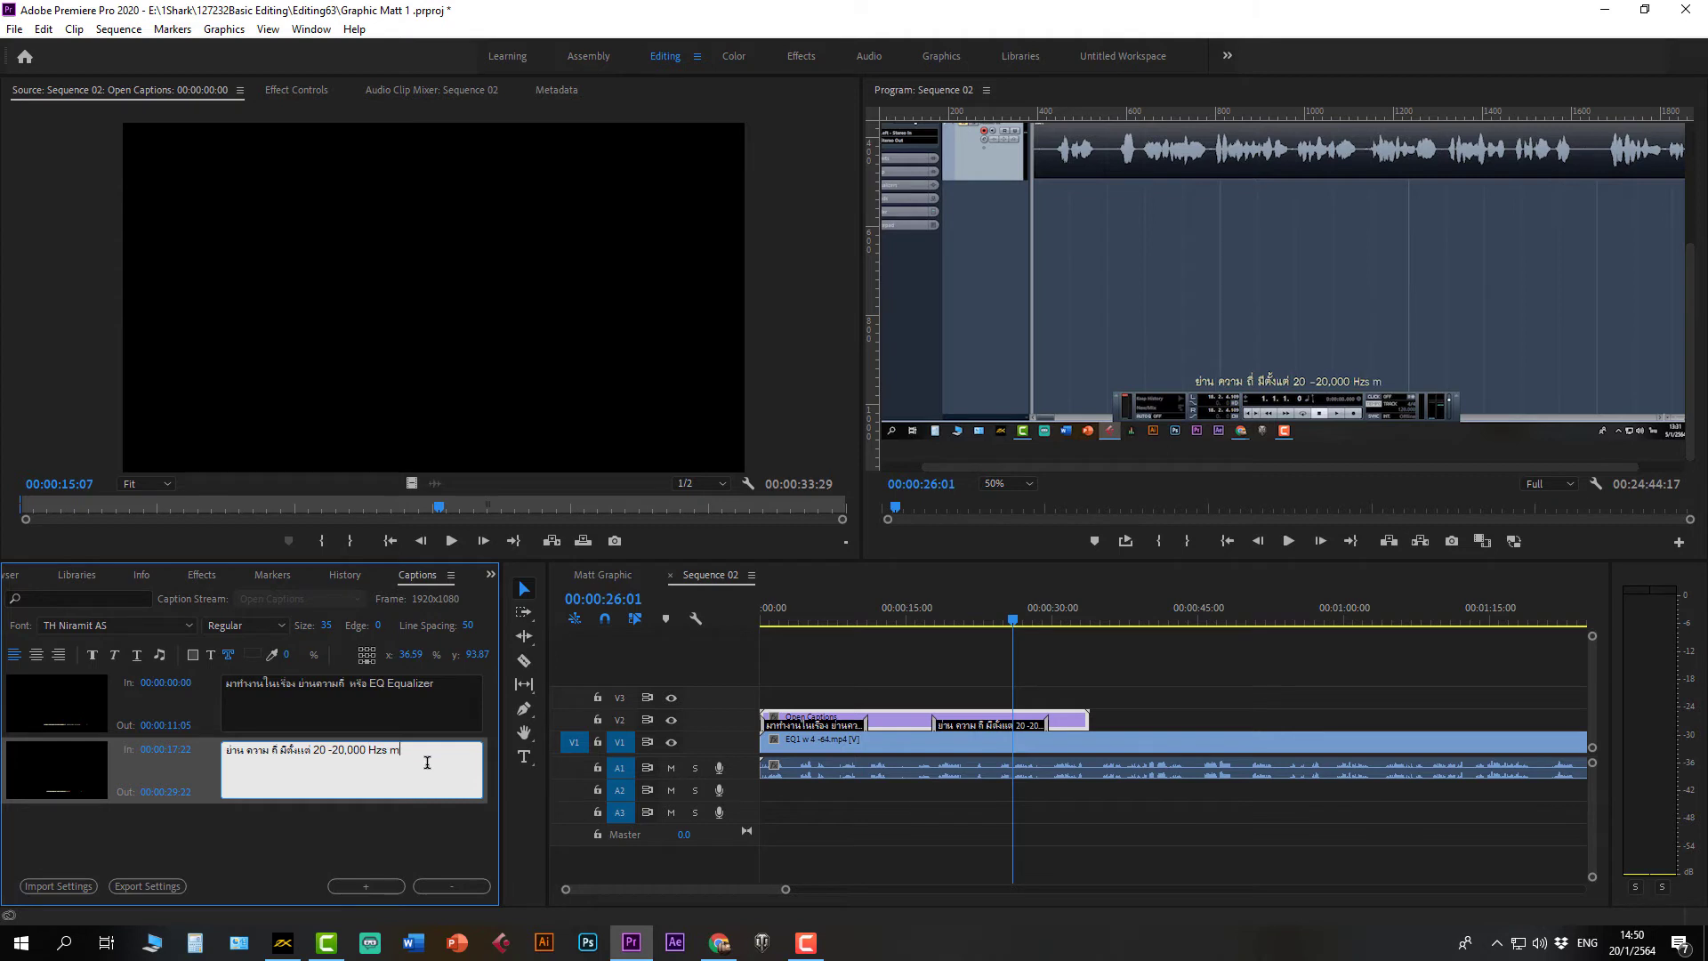
key(BackSpace)
key(BackSpace)
key(BackSpace)
key(BackSpace)
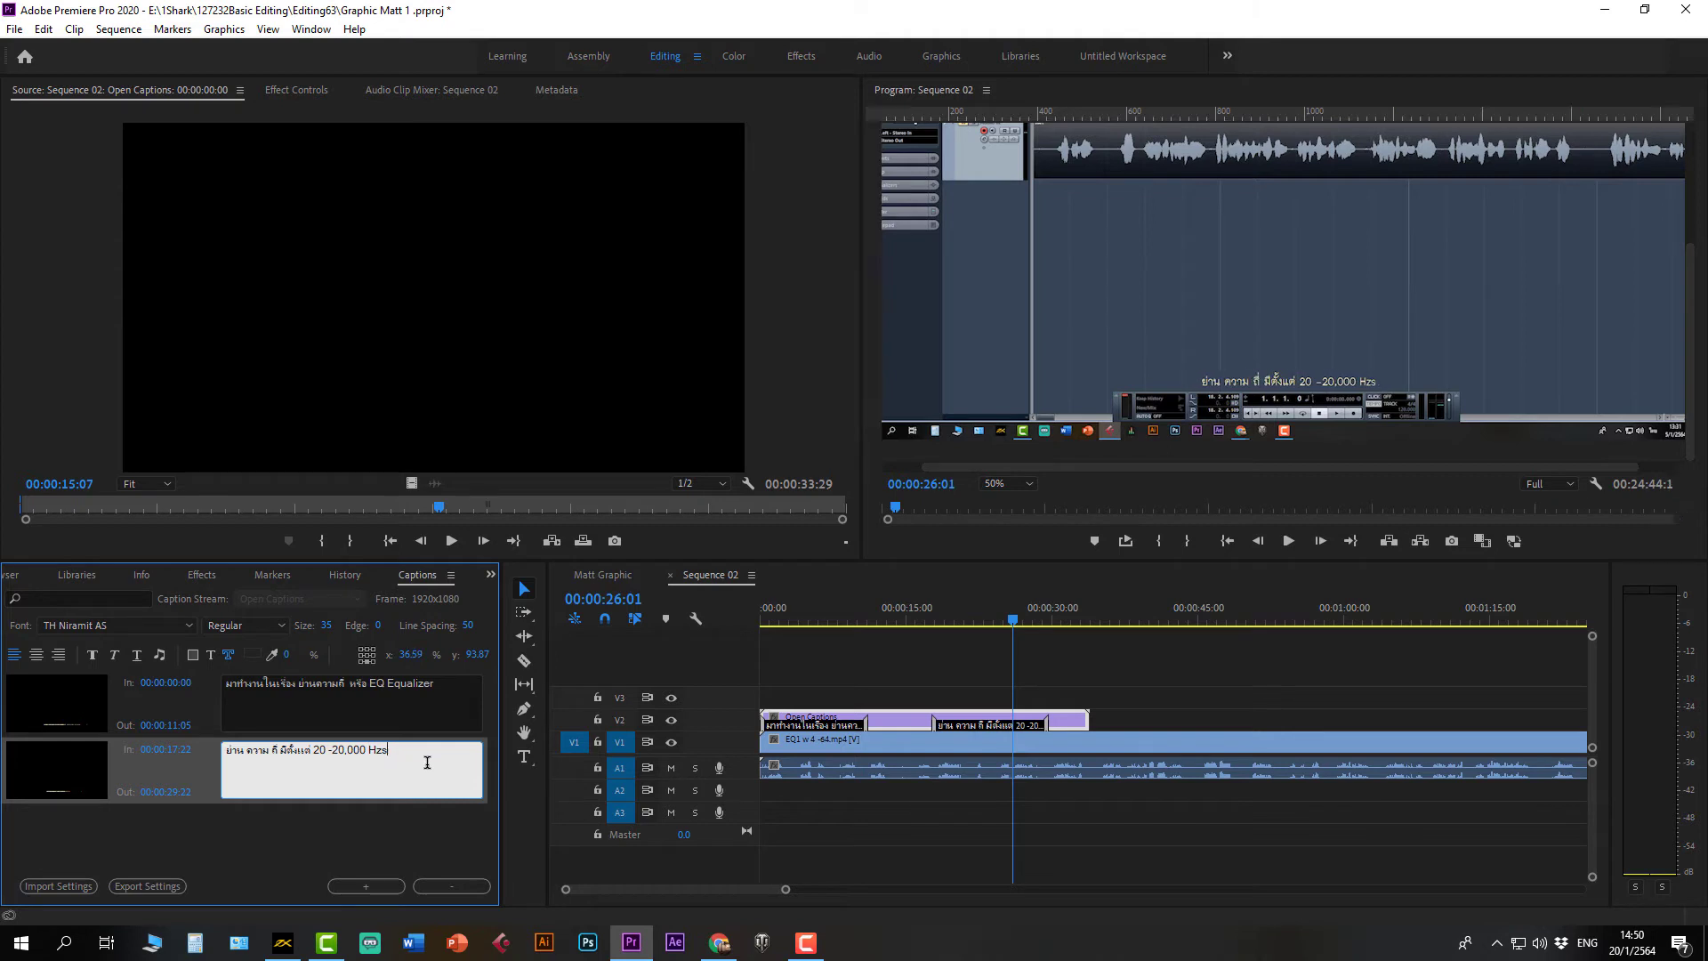
text(ที่)
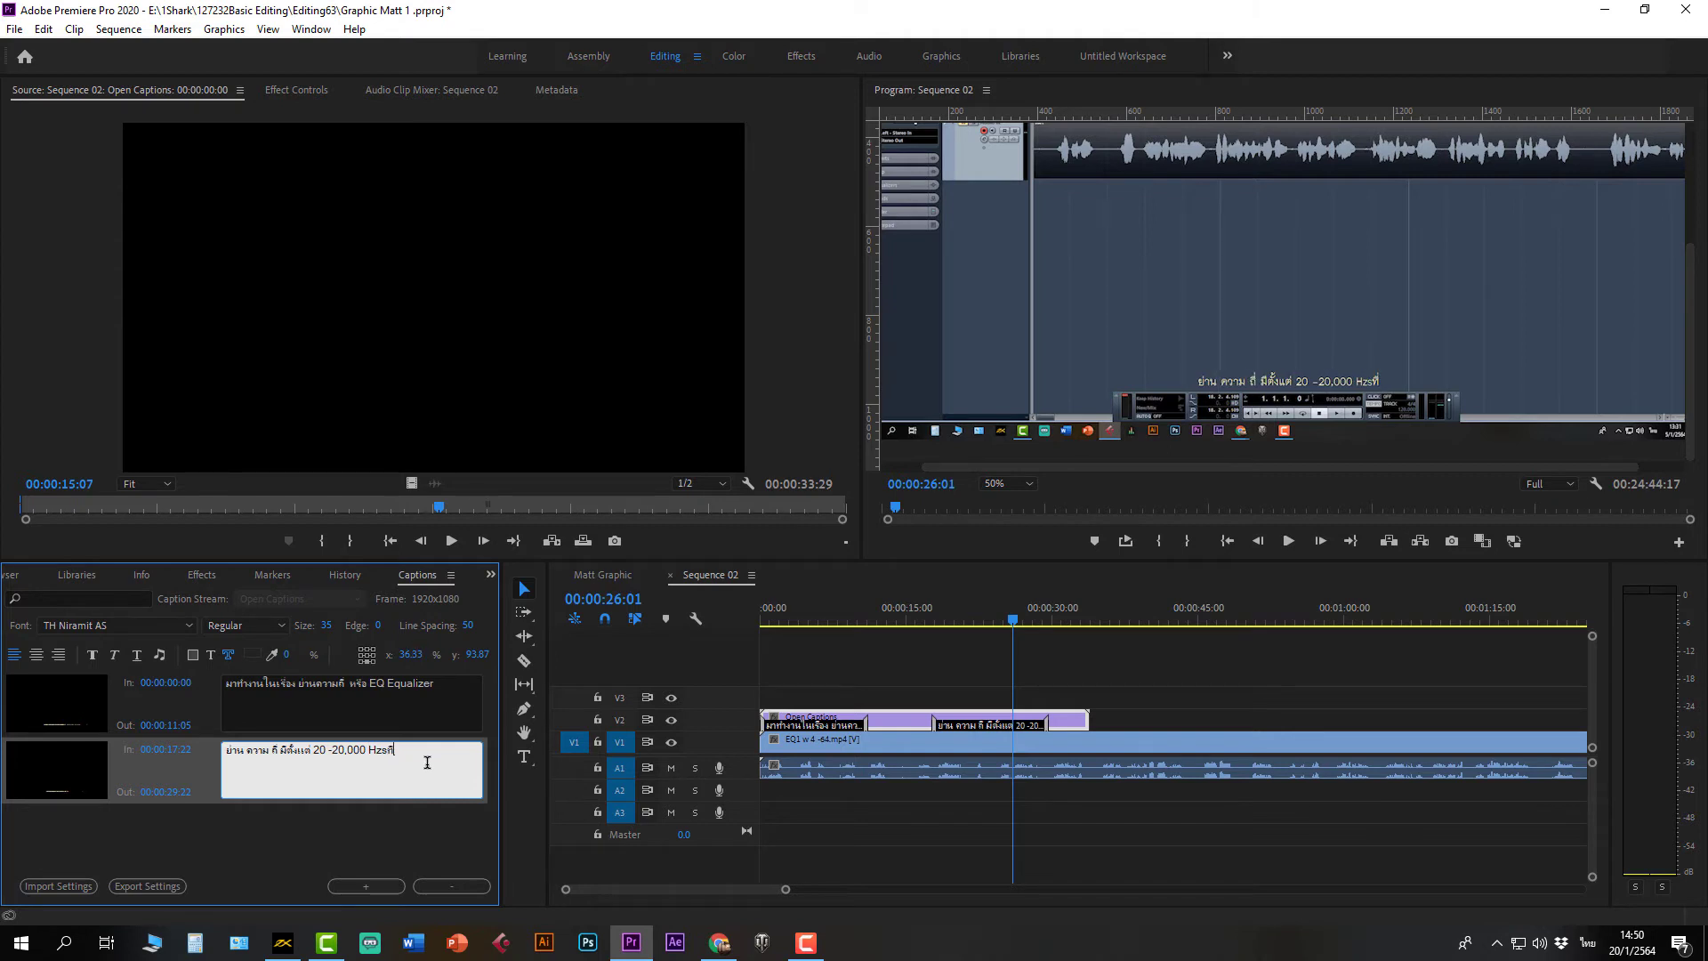
text(หู มนุ)
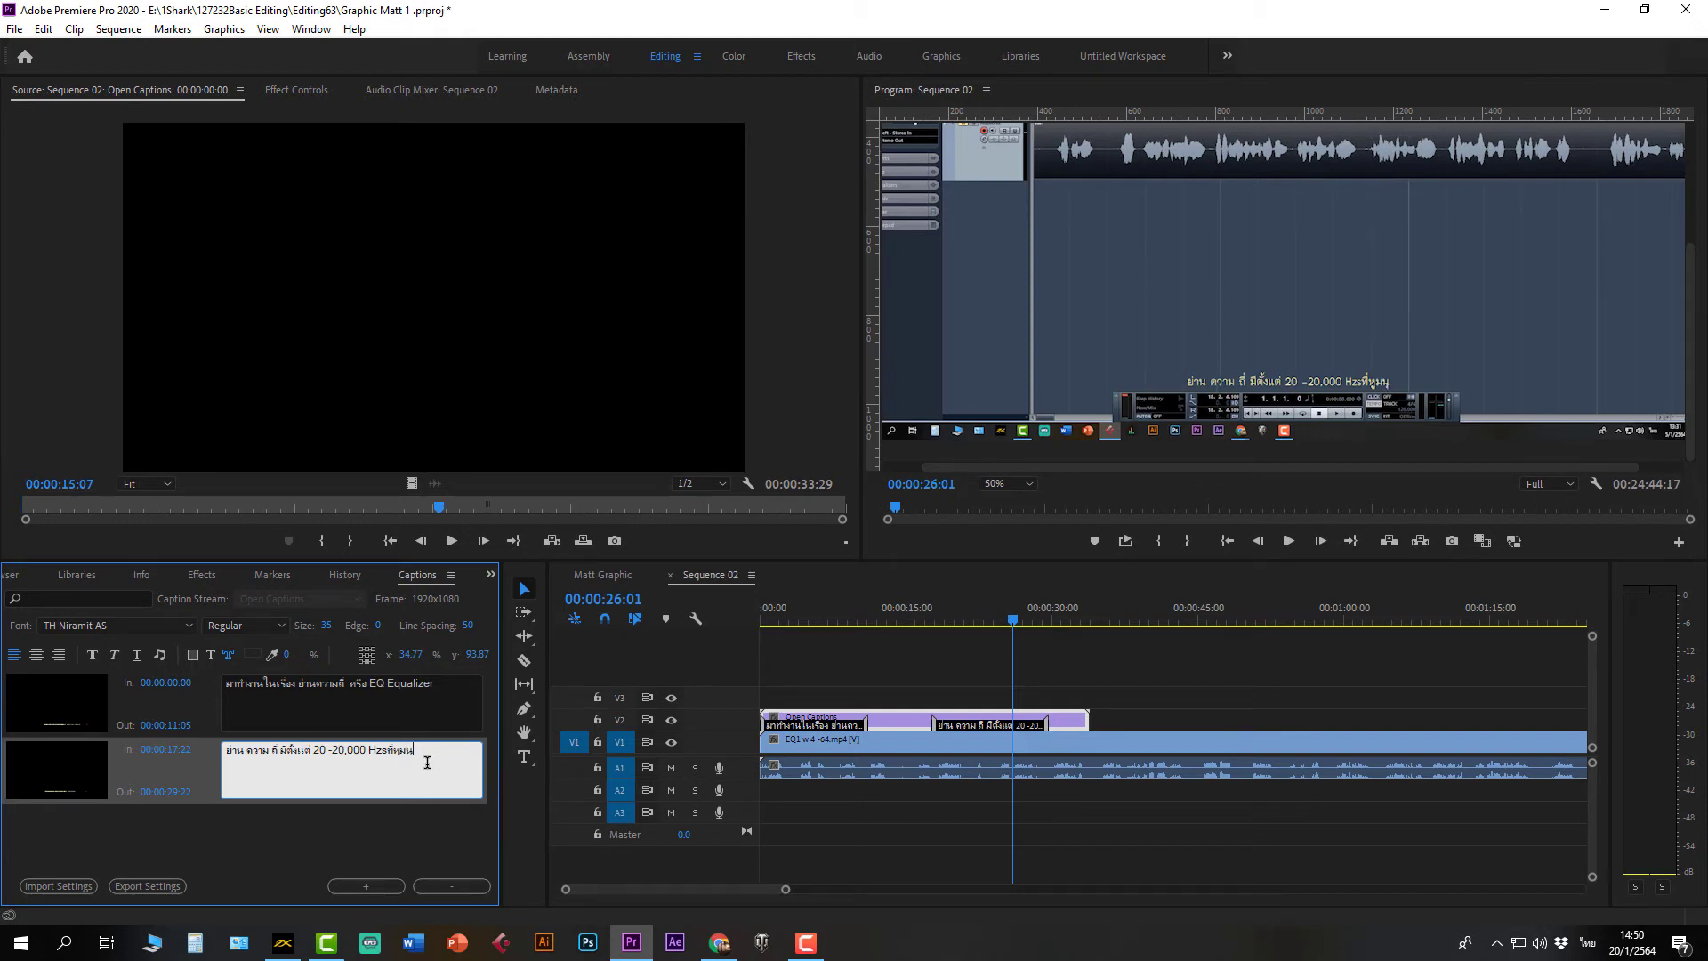
text(ษย์)
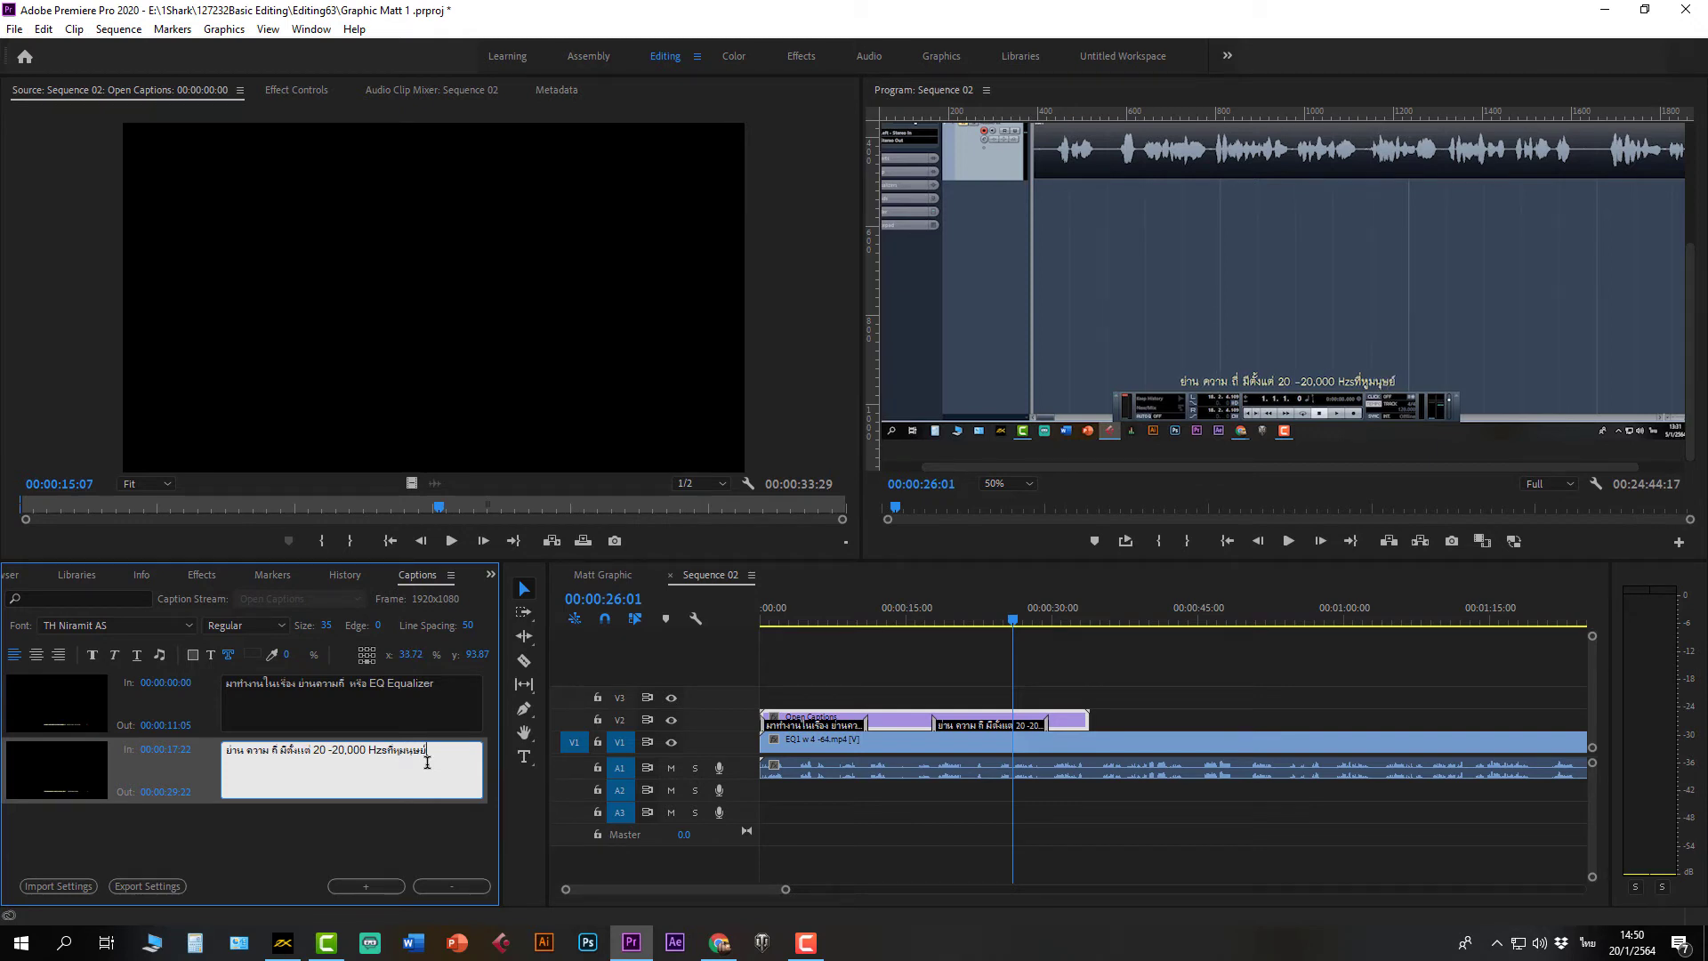
text(ได้)
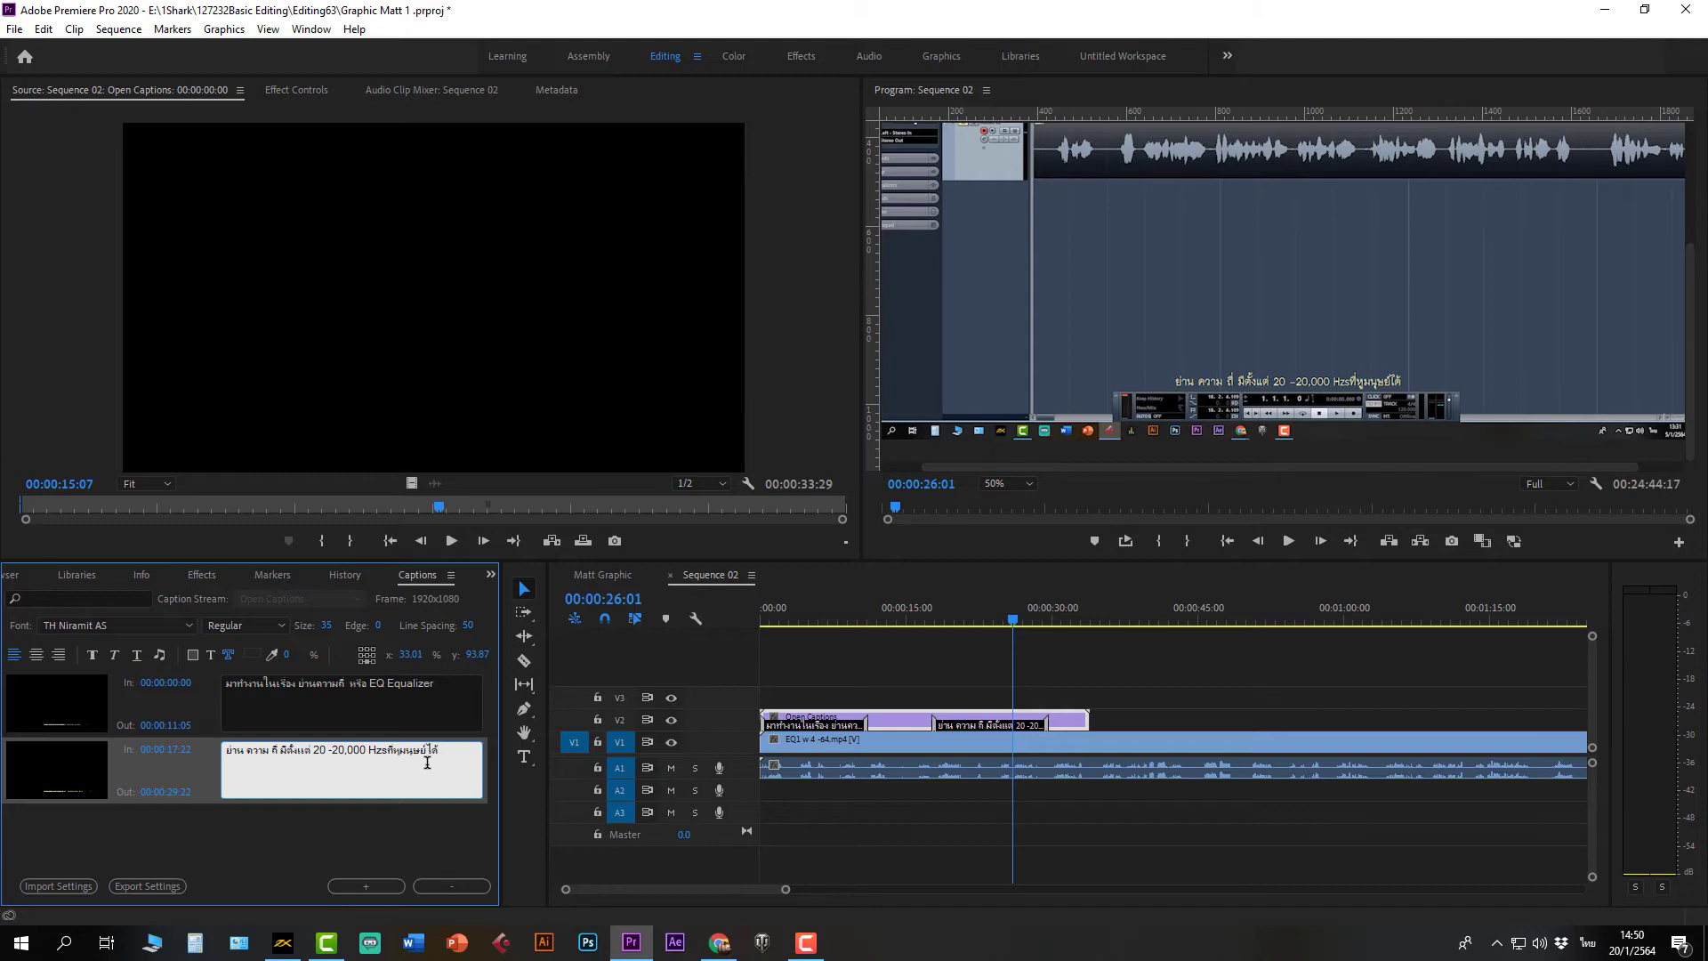
text(ยิน)
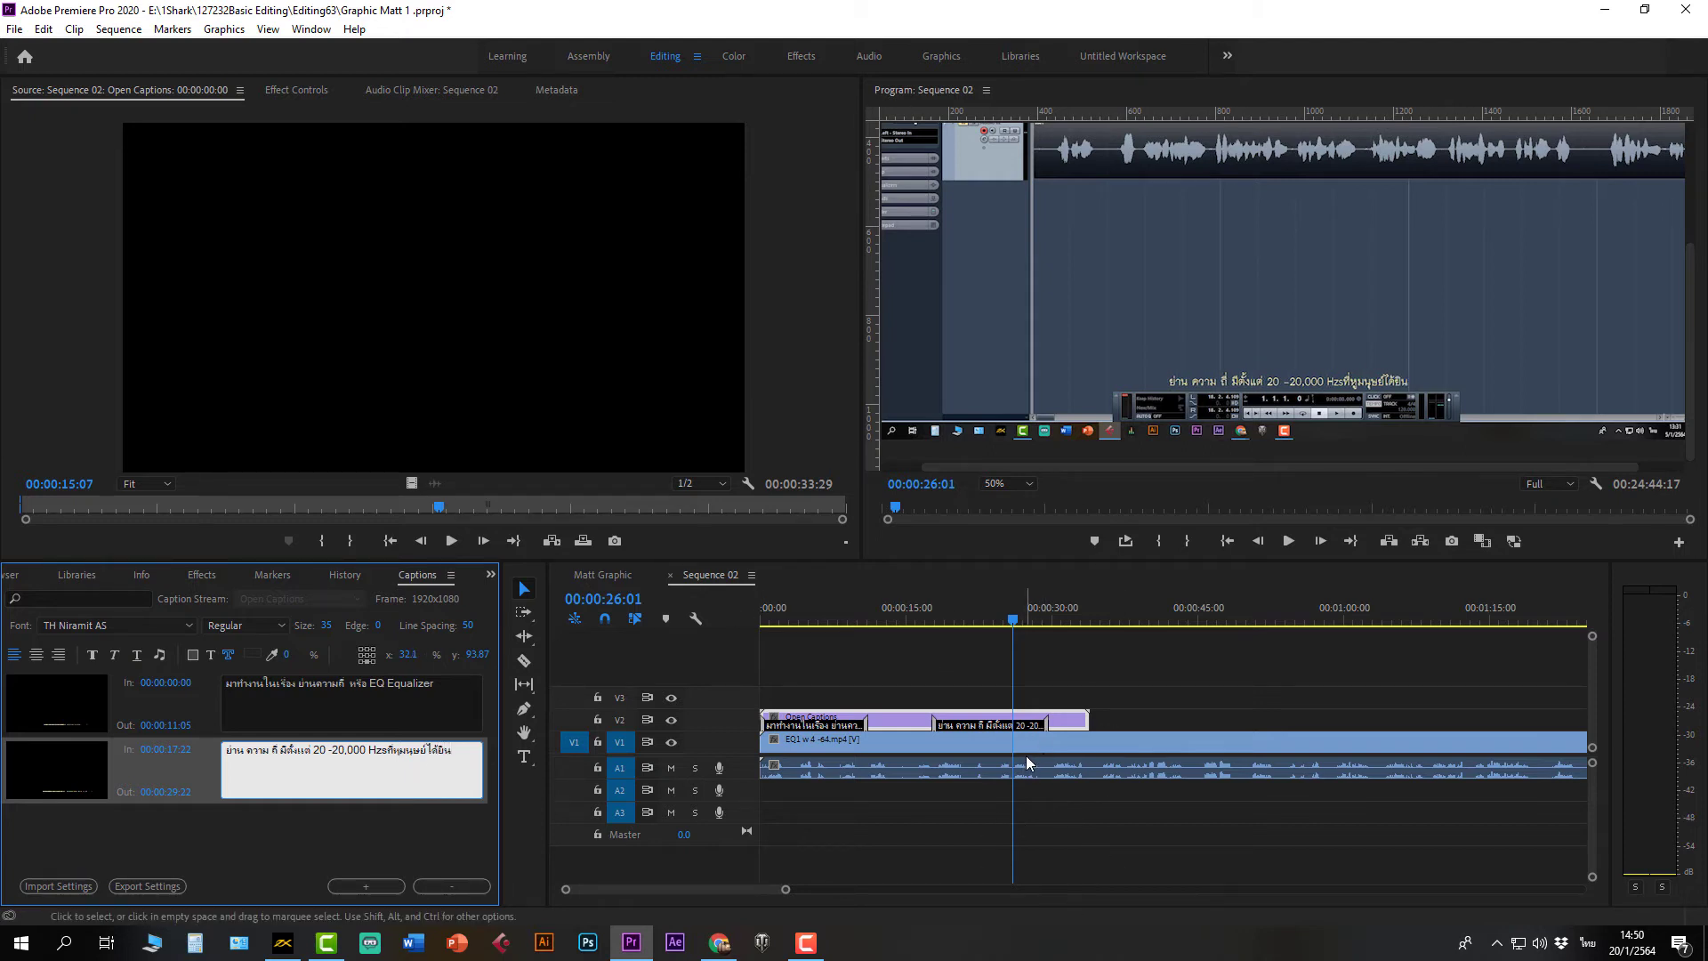
Step: Play the sequence from 00:00:07:15 and through the second caption to check both captions against the speech
click(1011, 626)
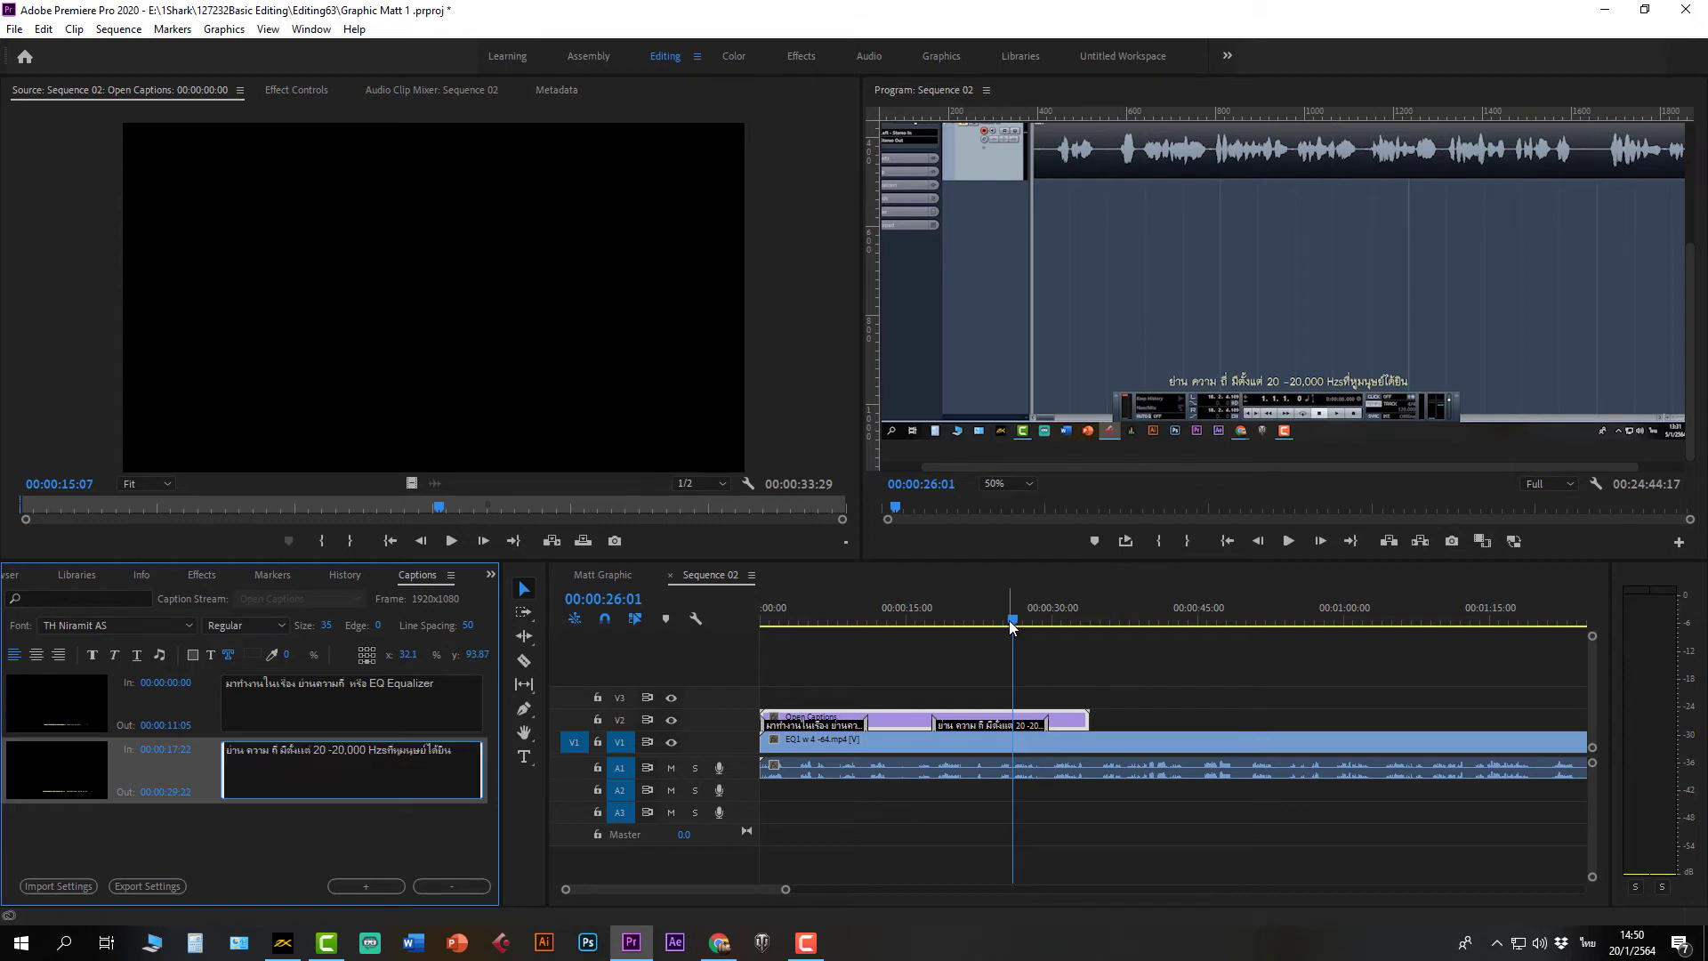
drag(1011, 627, 832, 628)
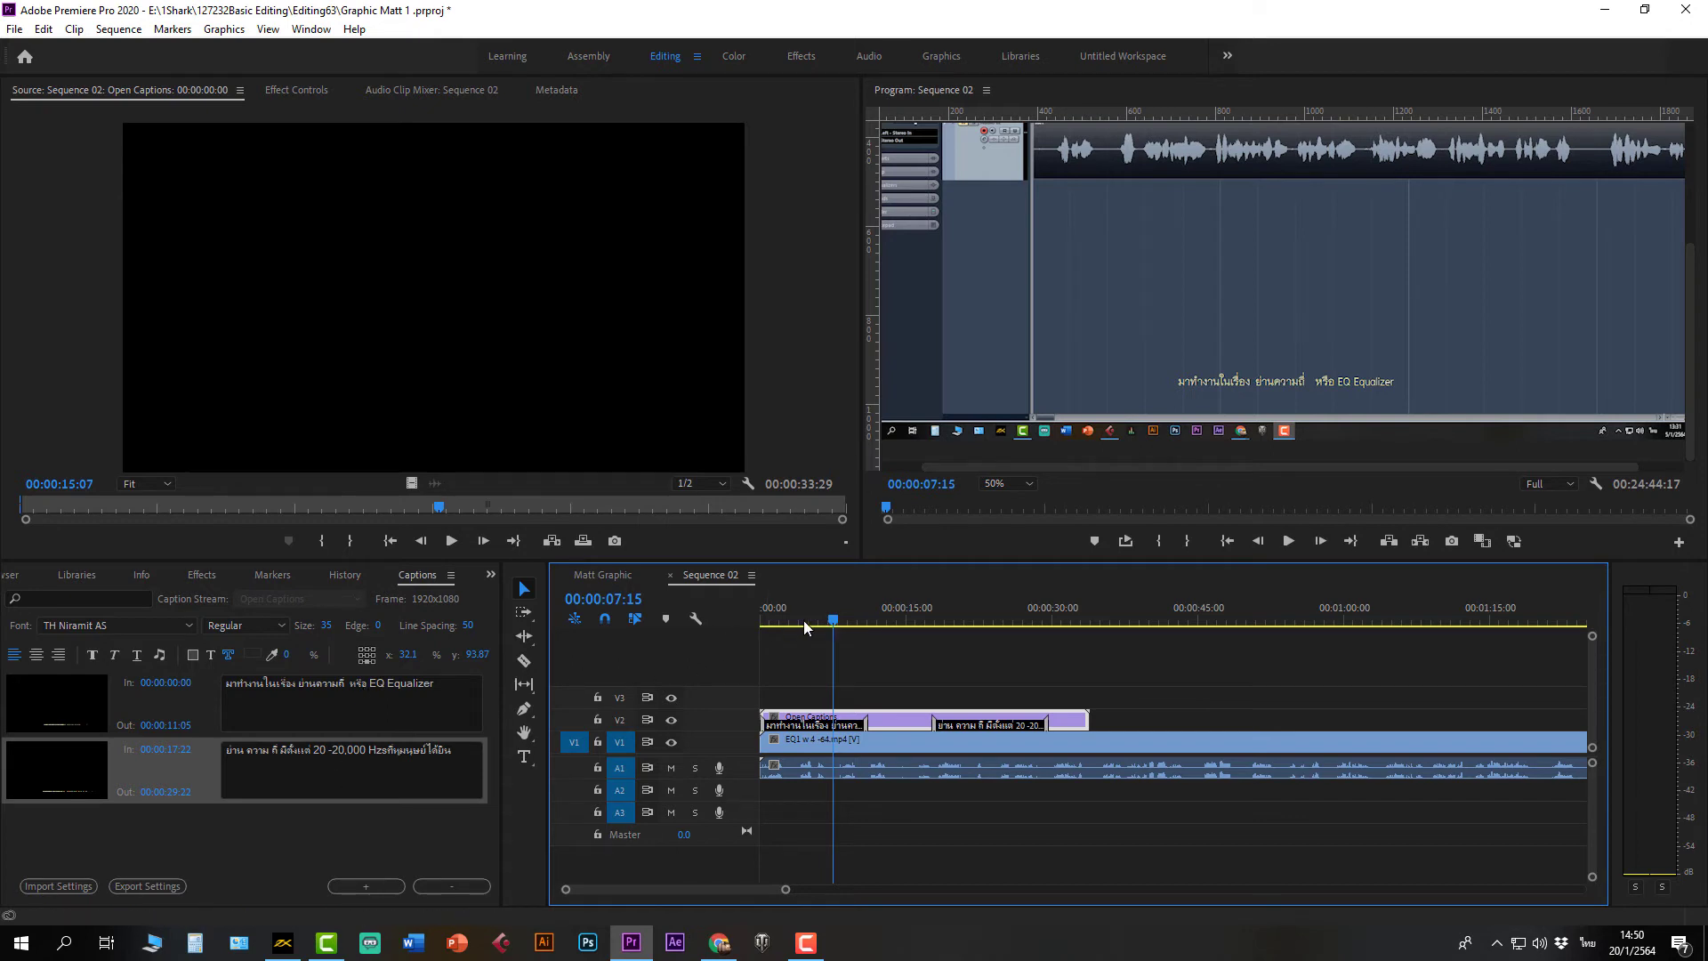
key(space)
click(941, 626)
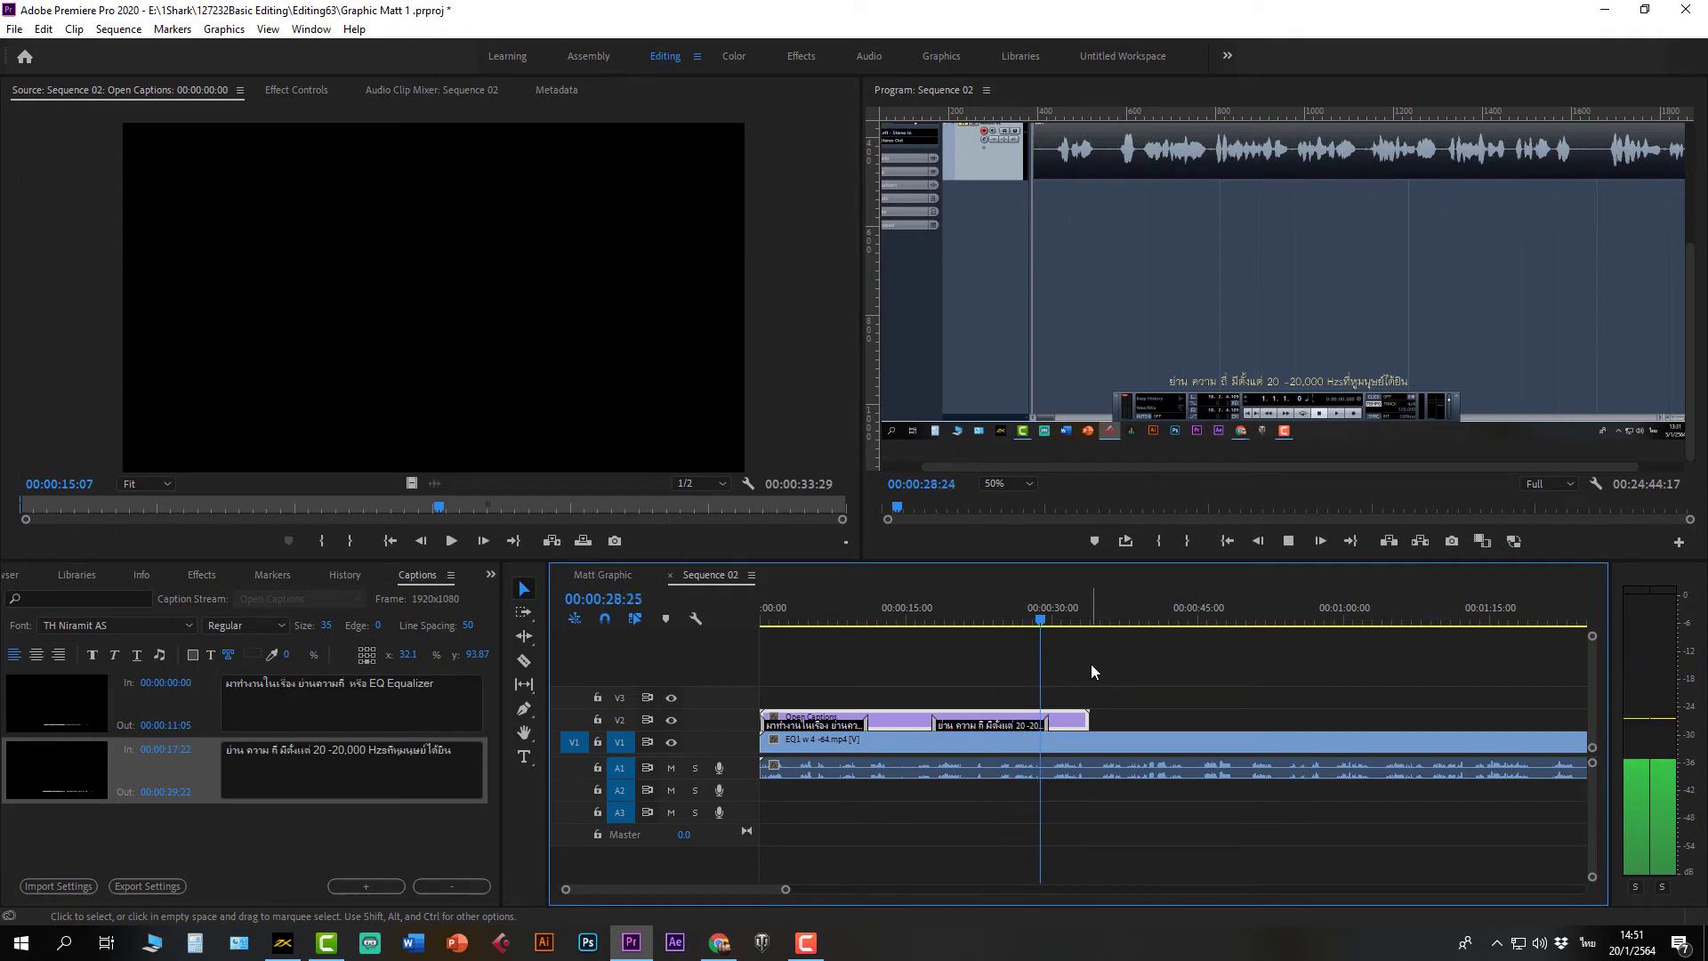
key(space)
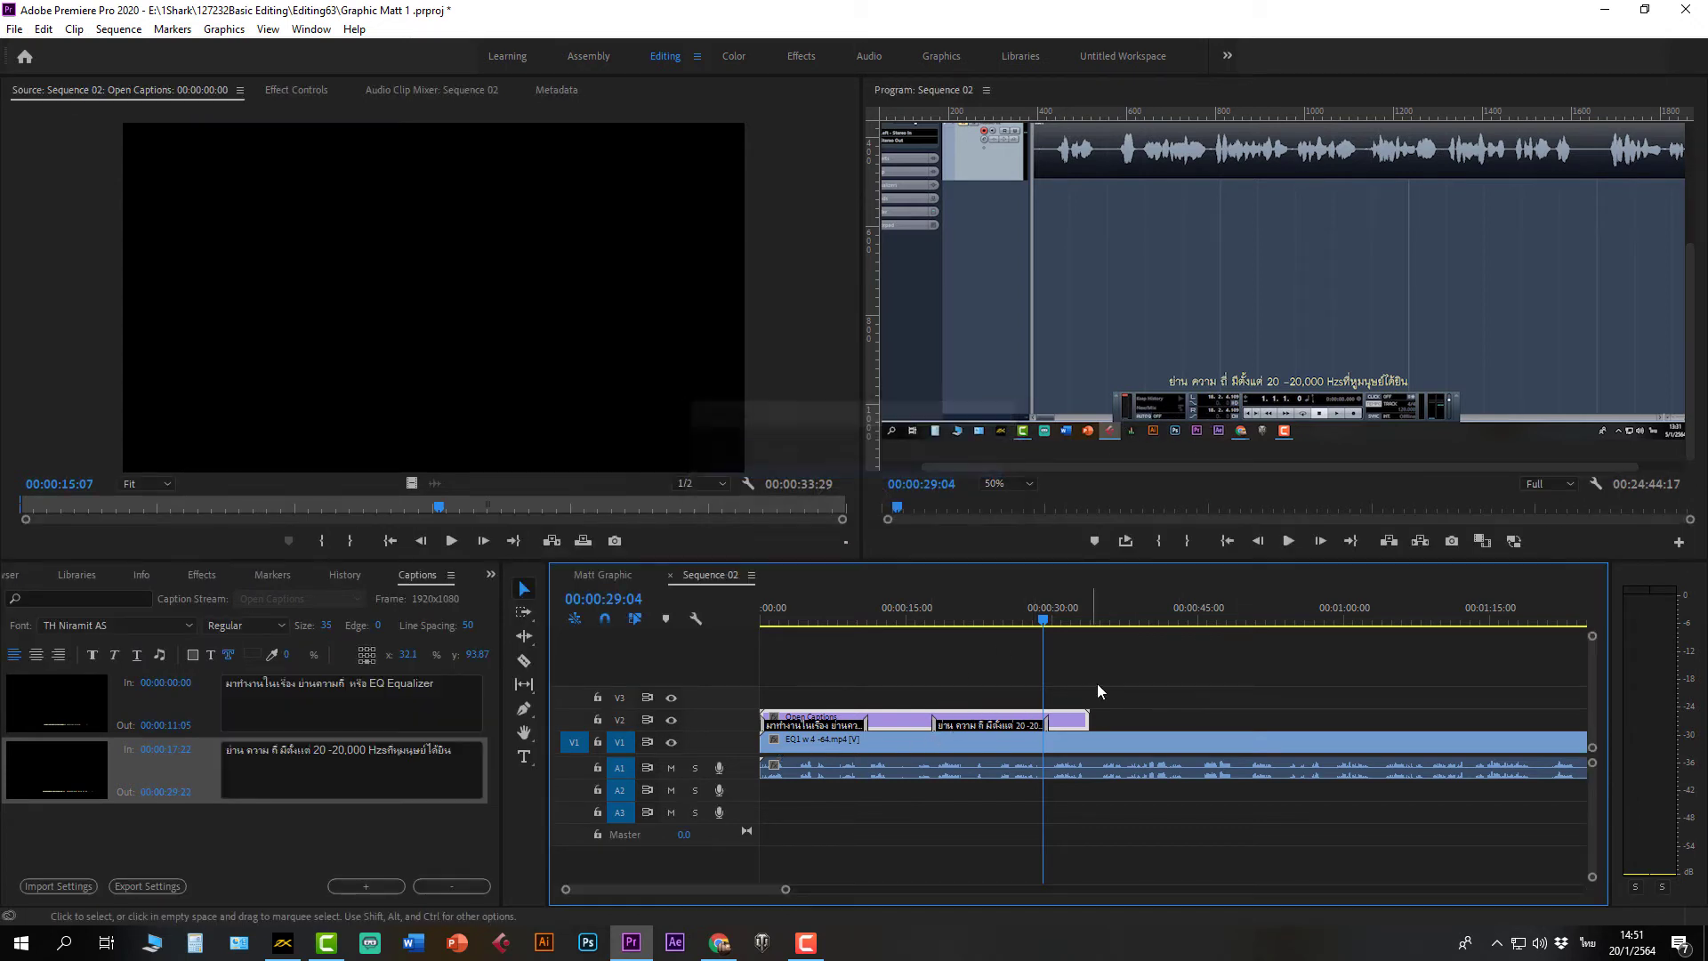
drag(1041, 621, 1000, 625)
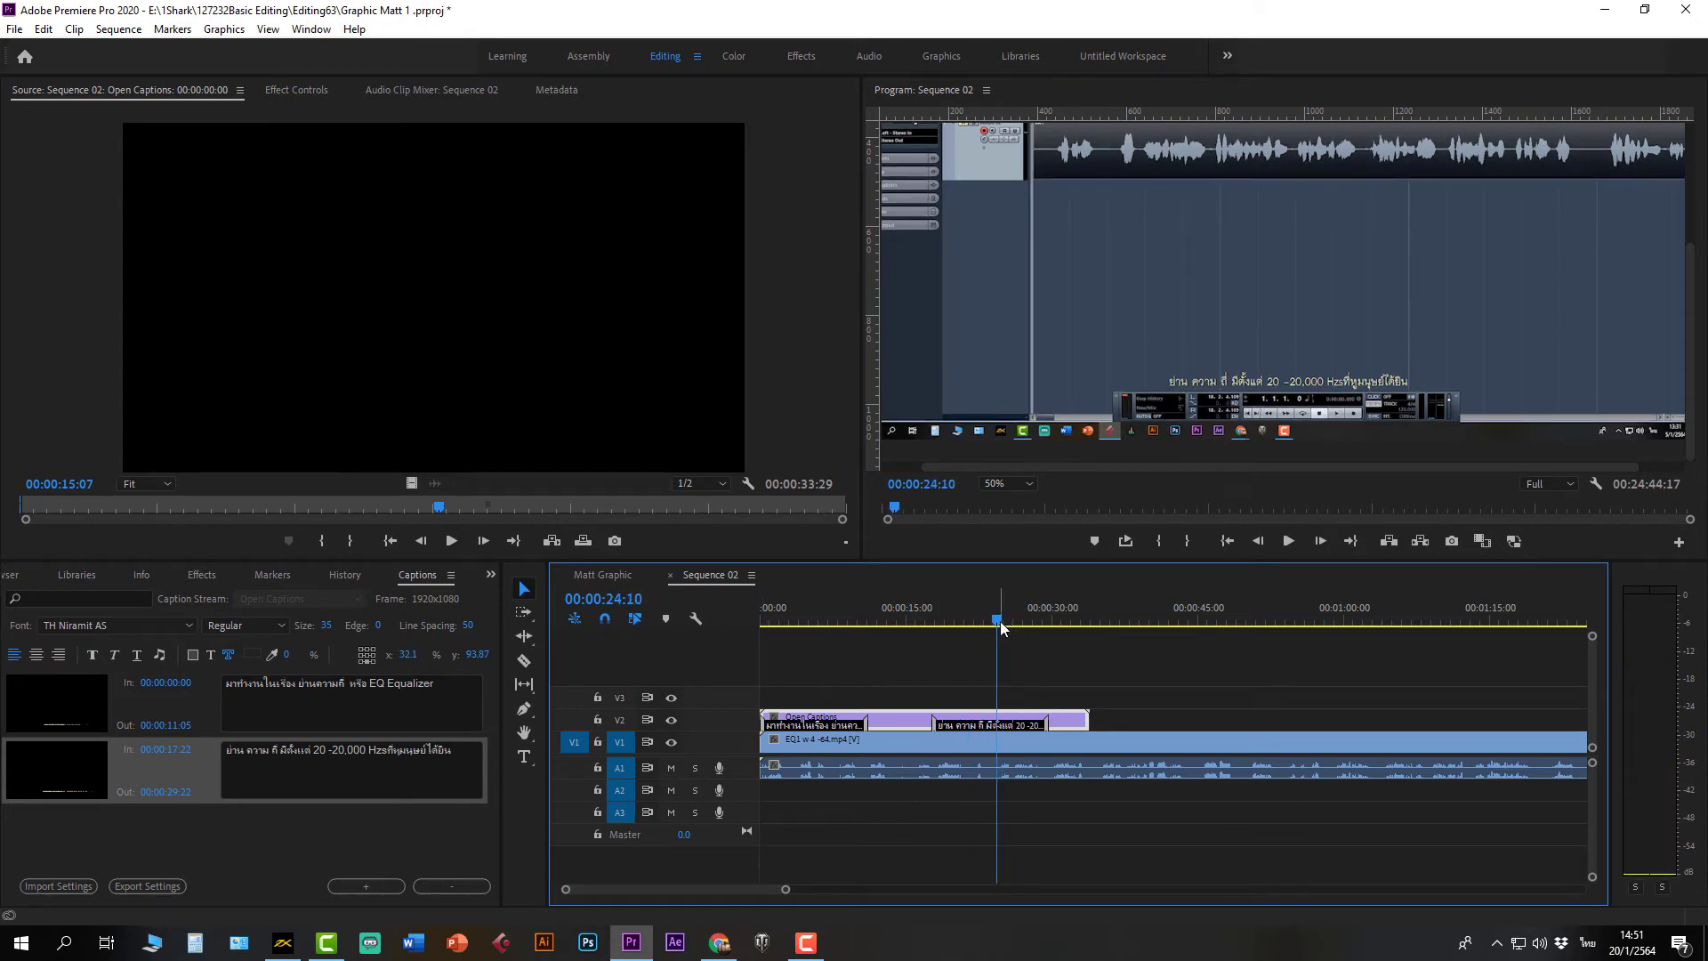
mouse_move(1000, 623)
mouse_down()
mouse_move(957, 627)
mouse_move(1007, 625)
mouse_up()
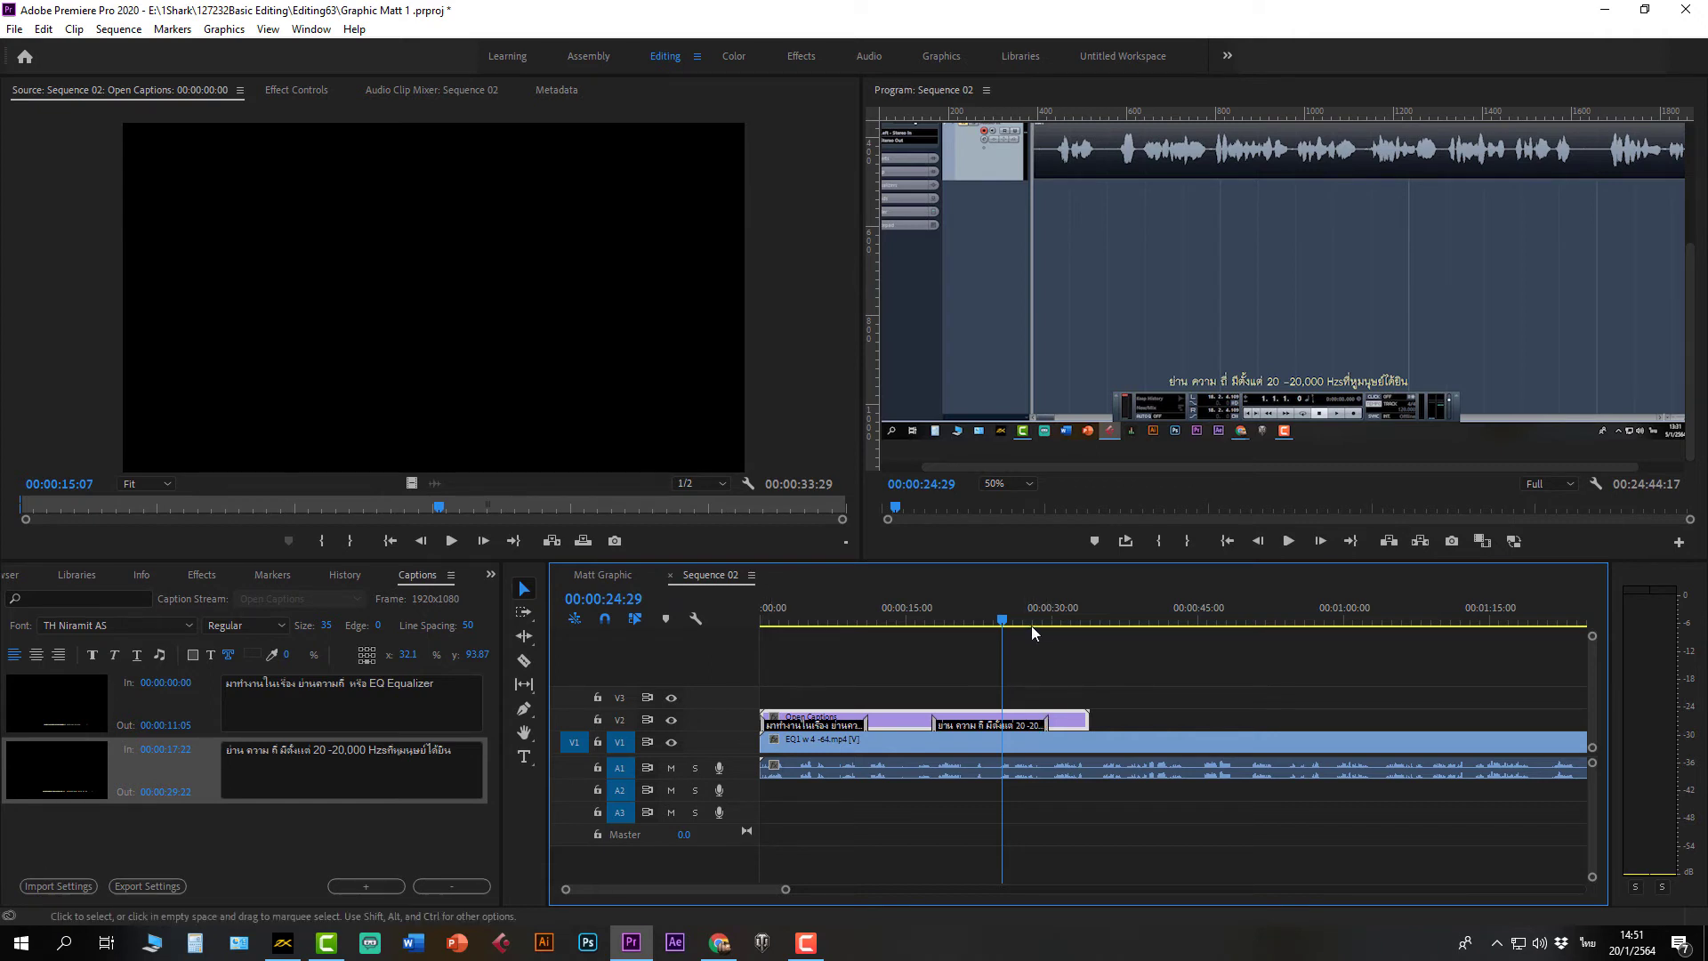
Step: Mark the sequence's Out point at 00:00:31:00 and return the playhead to the start
drag(1006, 618, 1064, 630)
key(o)
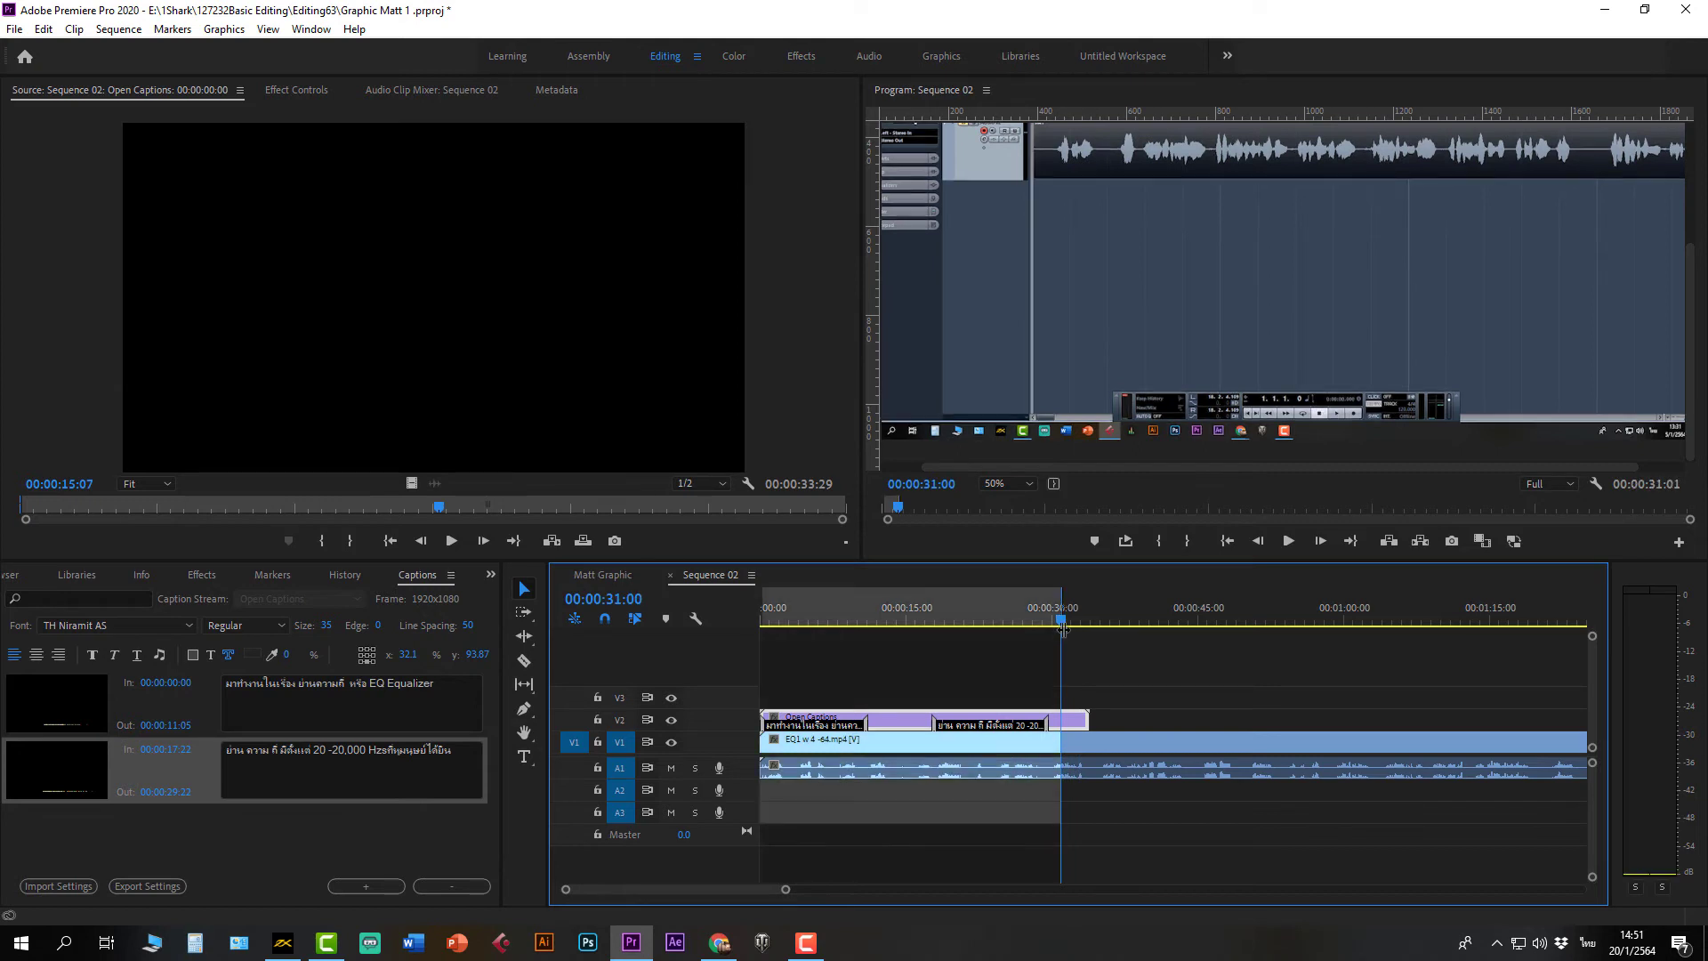
key(Home)
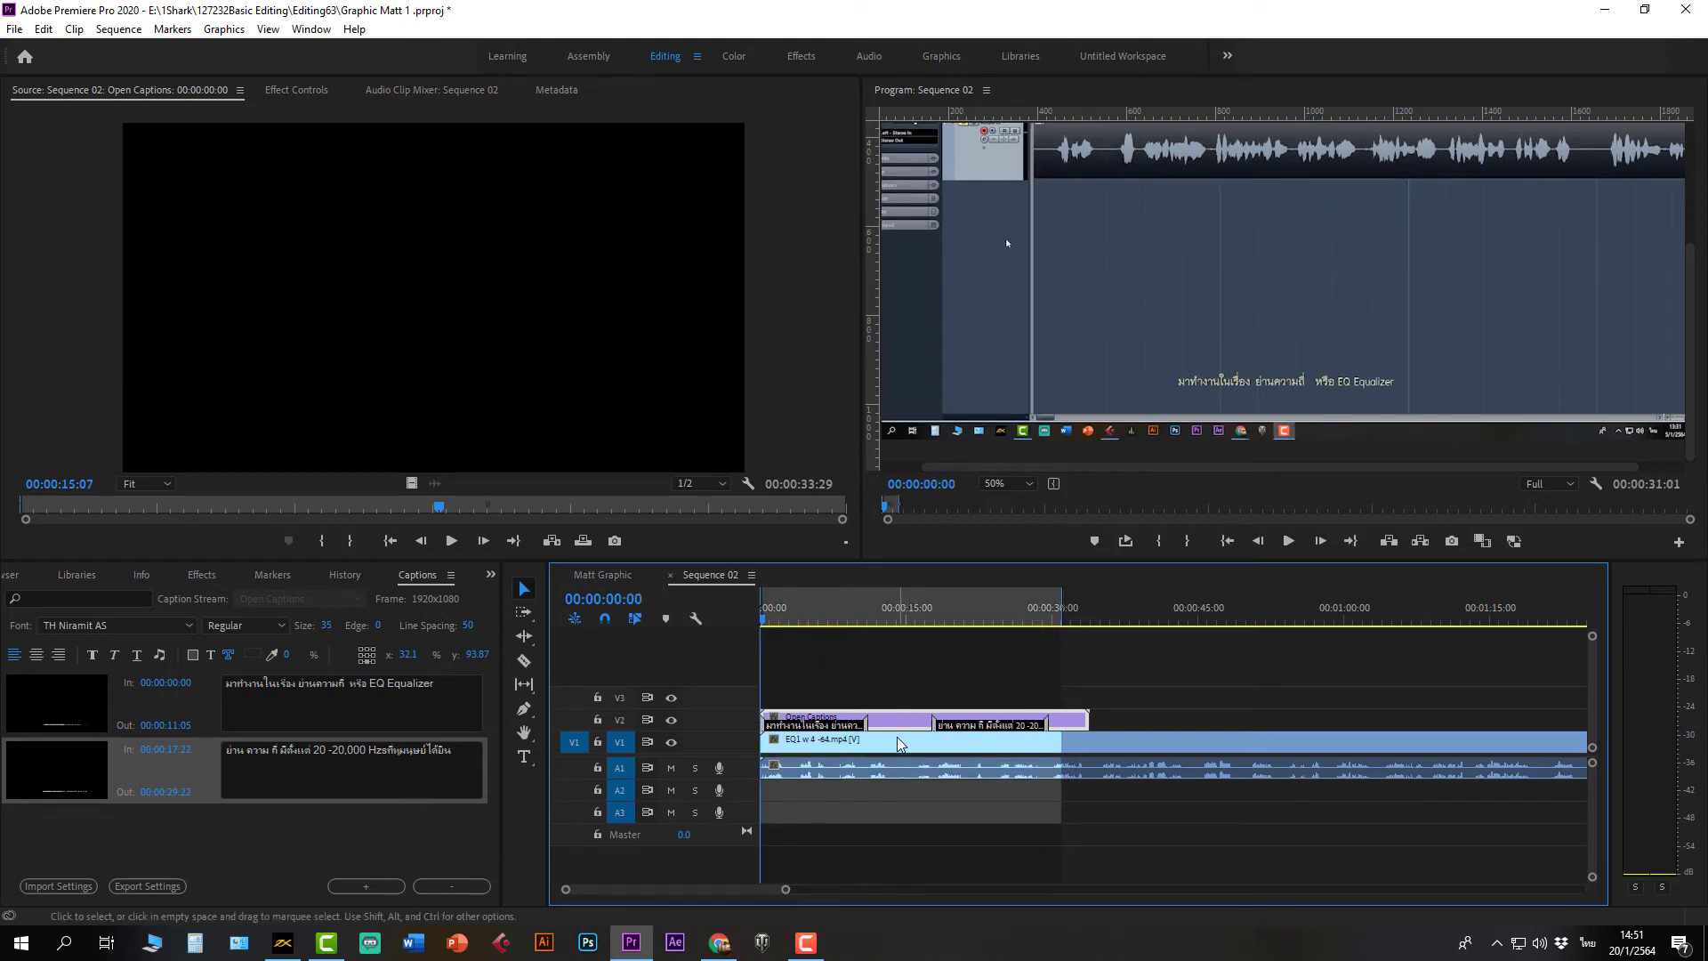
Step: Open the media export settings for the sequence and set the format to H.264
click(15, 30)
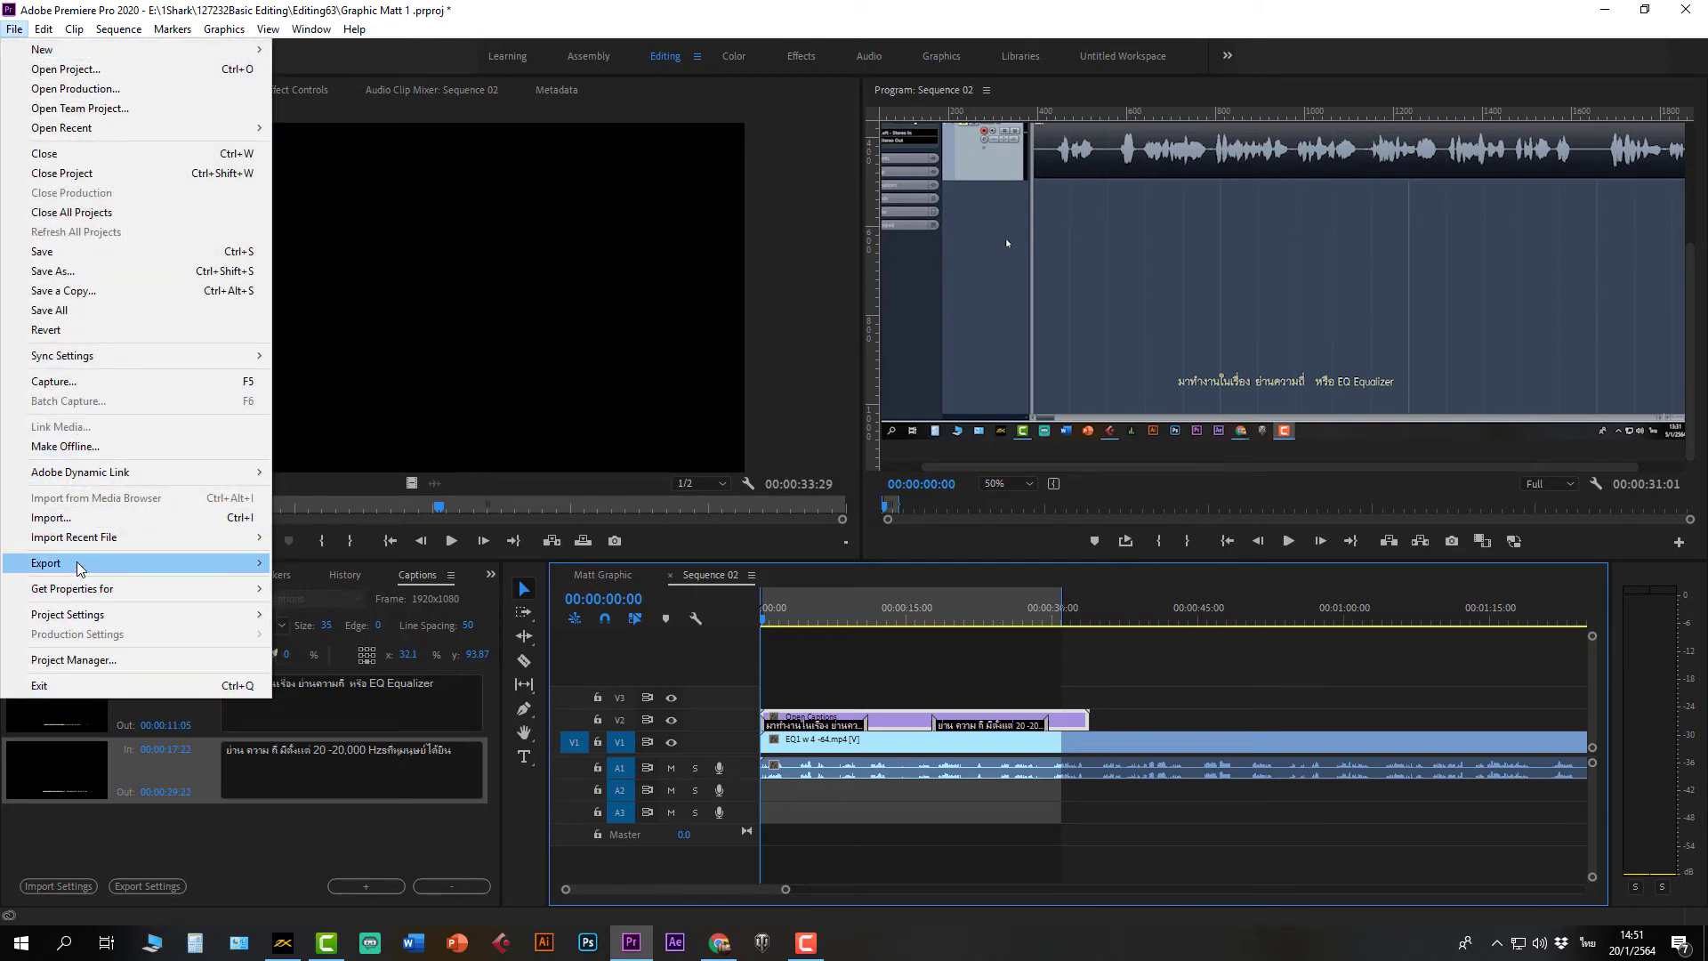
mouse_move(229, 563)
click(339, 563)
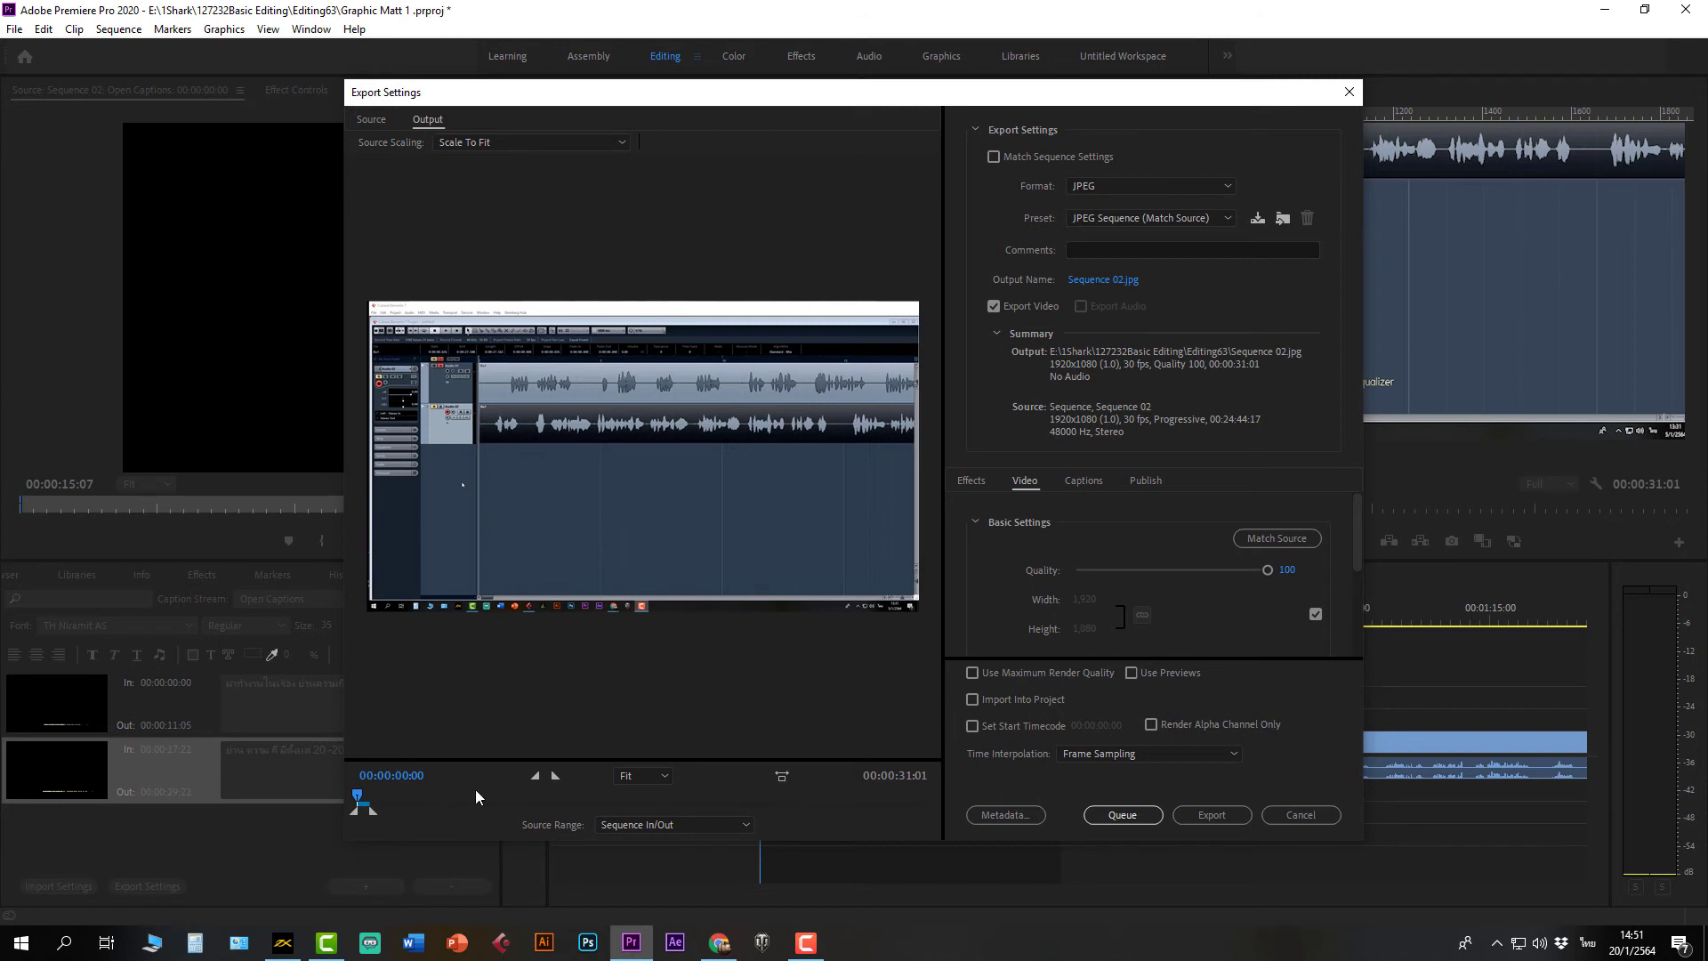
click(1102, 184)
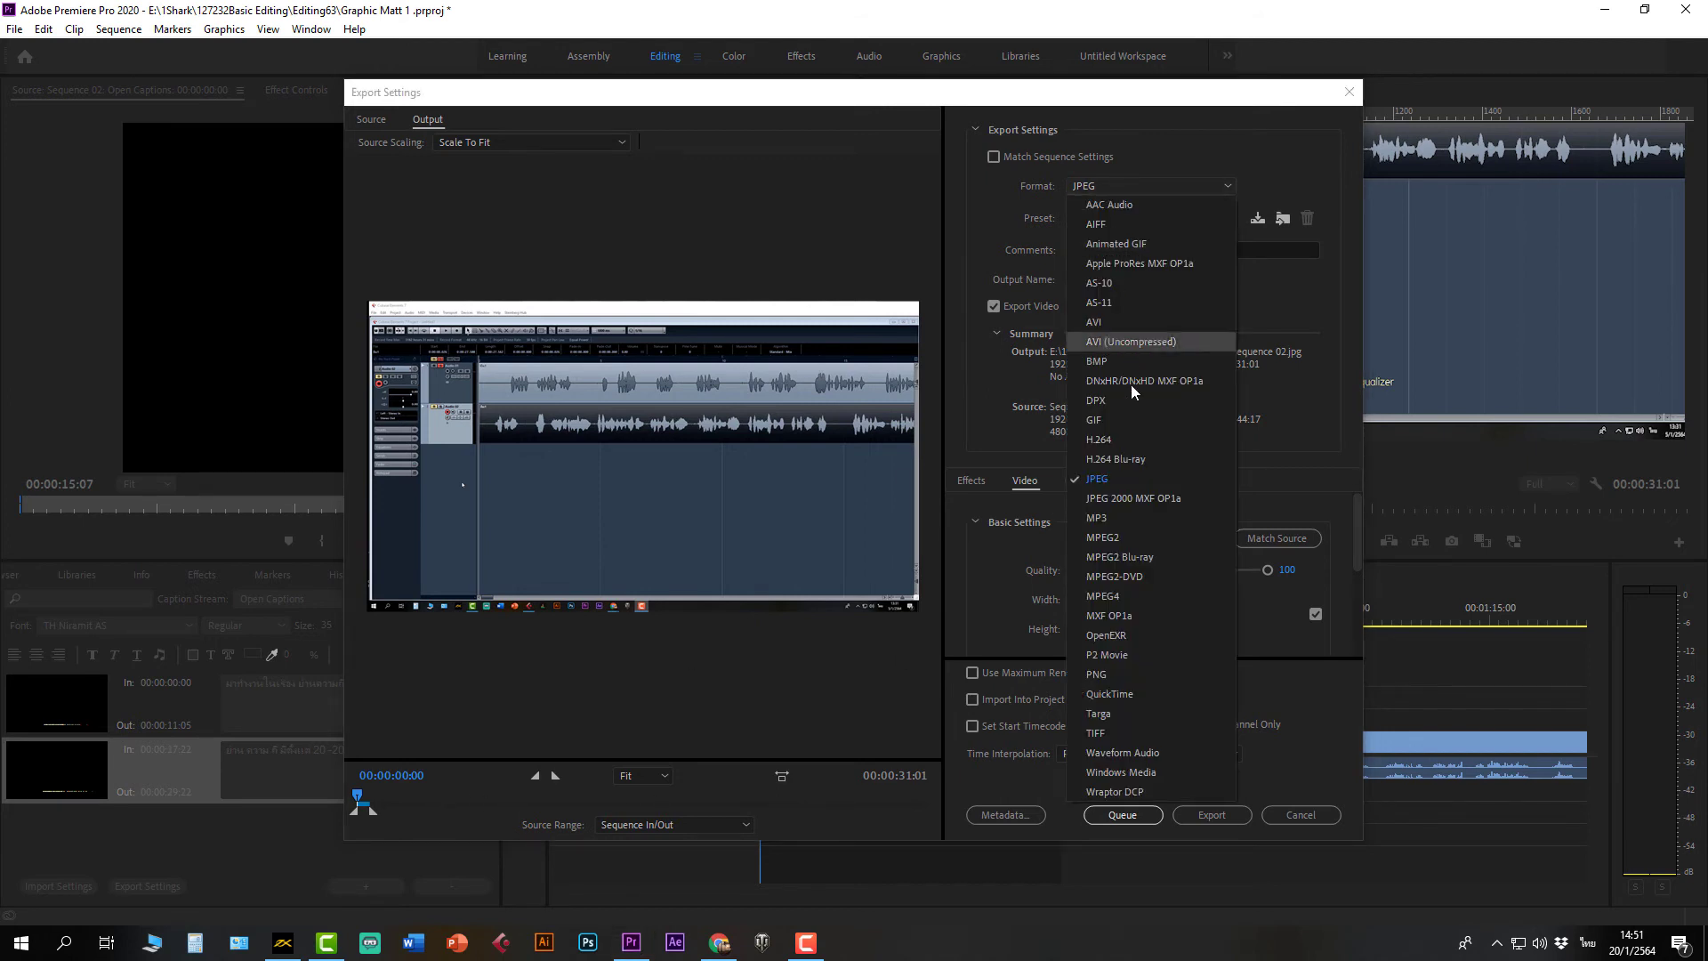
click(1112, 479)
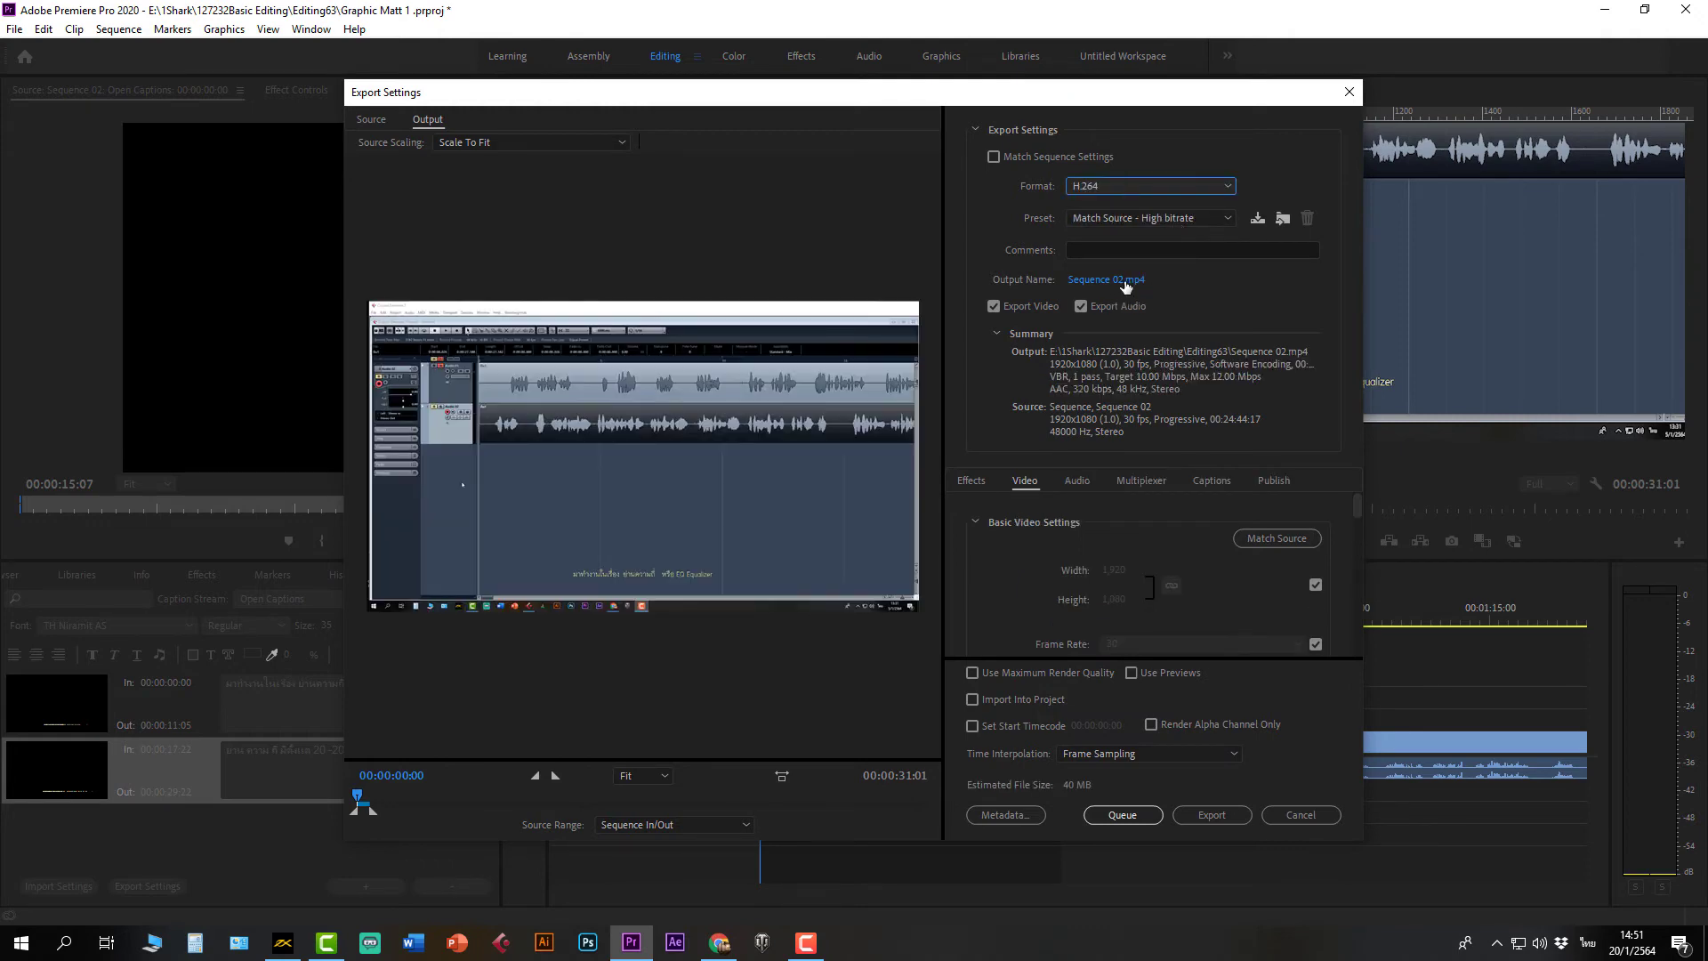
Step: Name the export file Caption 64 and save it in the Editing63 folder
click(1091, 281)
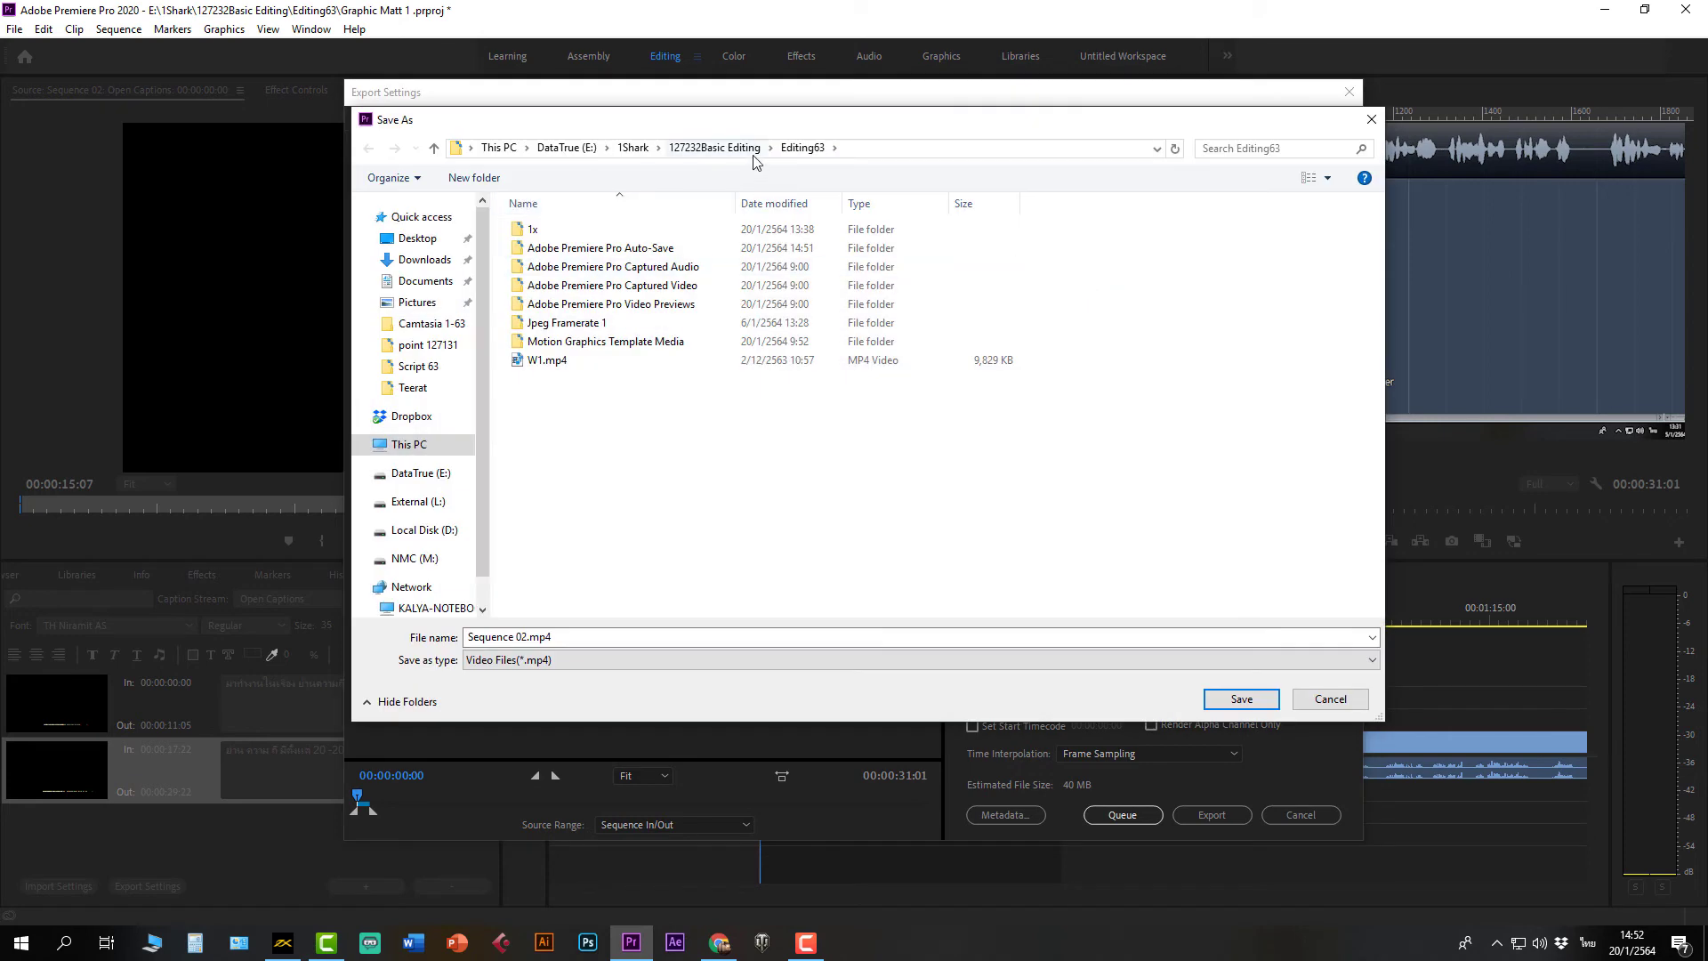
click(509, 638)
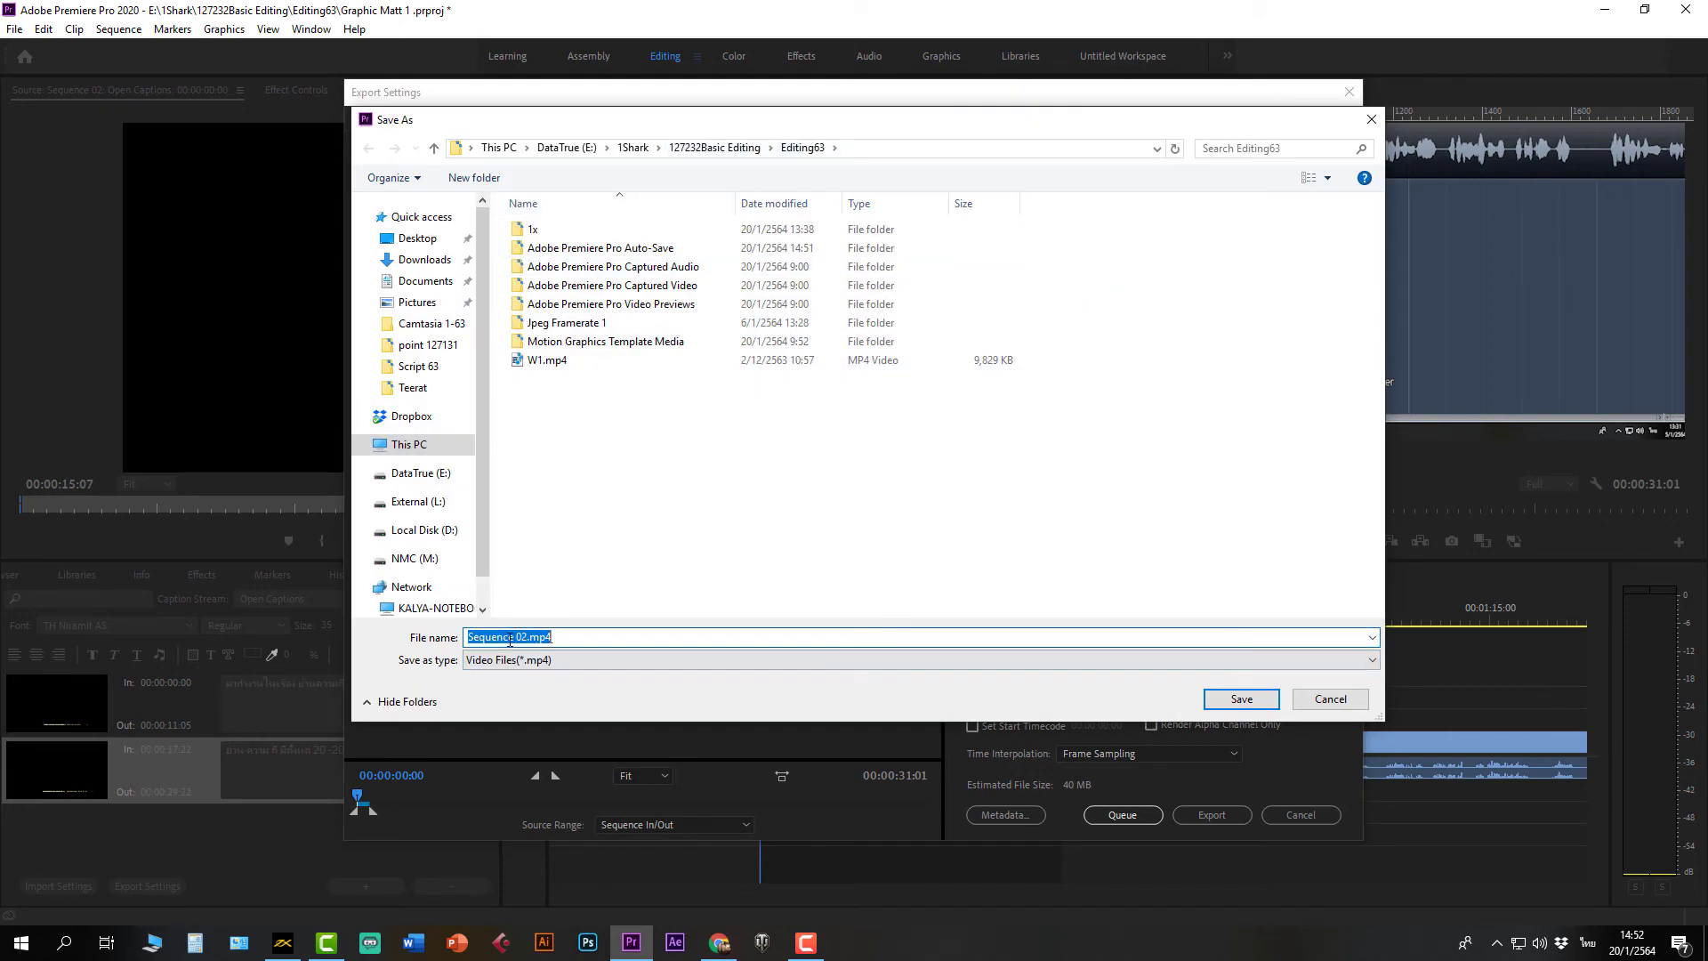
drag(527, 635, 327, 638)
text(ร)
key(BackSpace)
key(BackSpace)
text(Caption 64)
click(1238, 700)
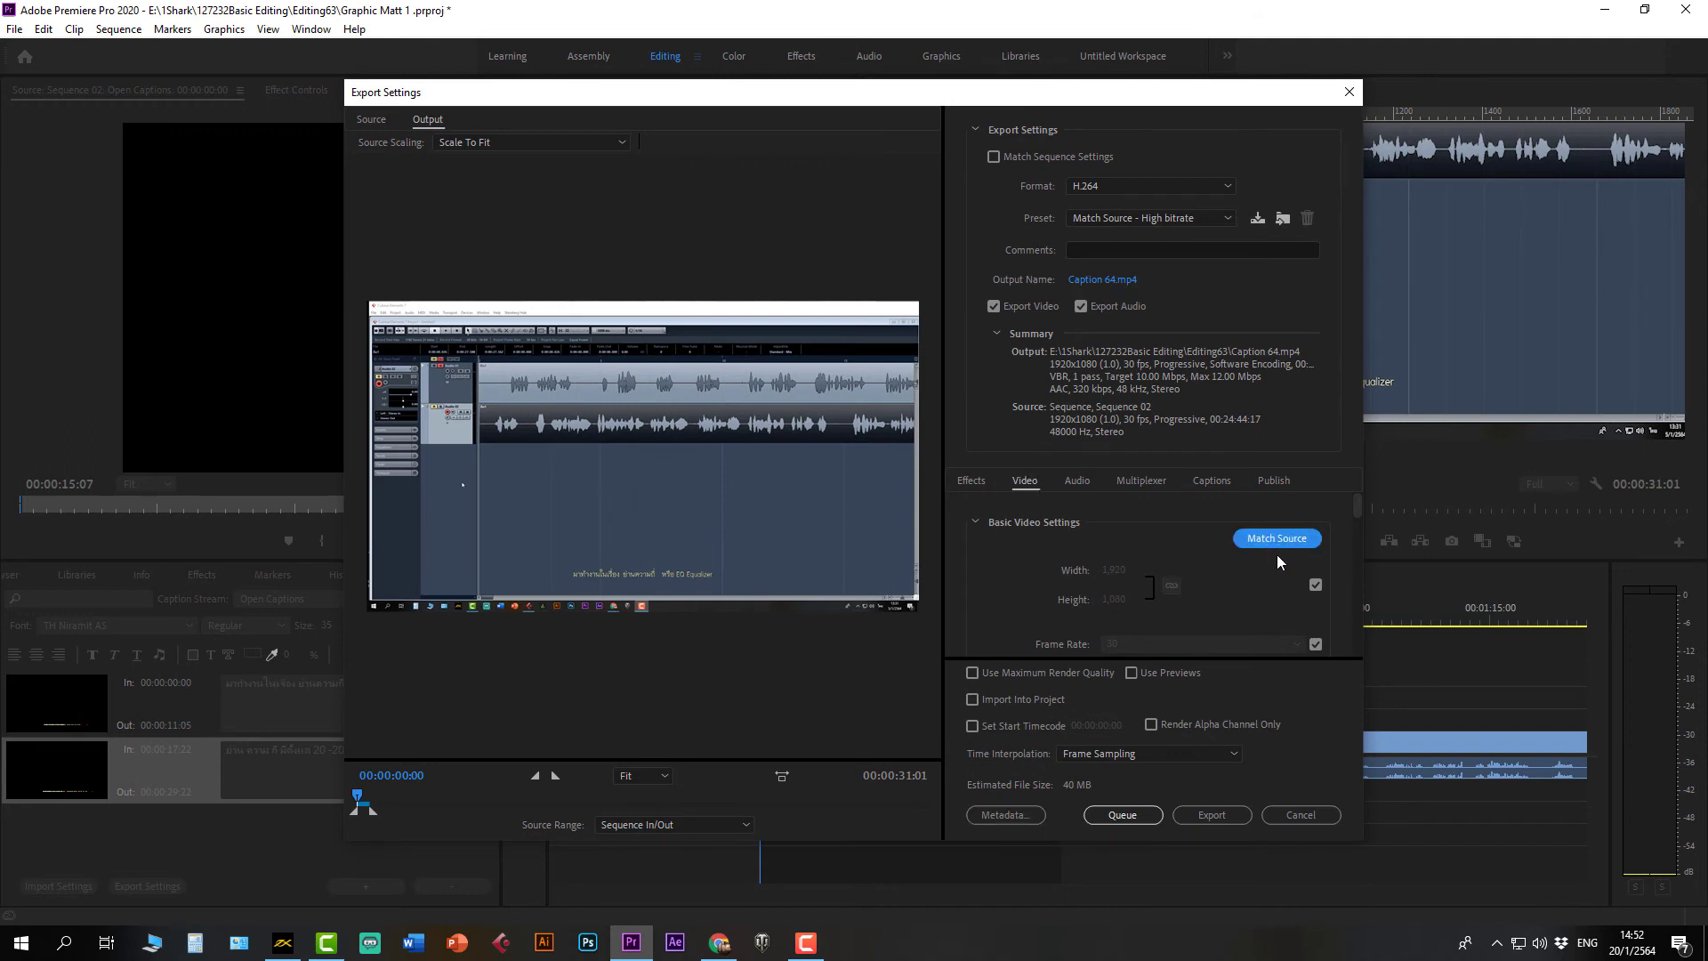
Step: Switch the caption export option to None and back to Burn Captions Into Video
mouse_move(1356, 505)
mouse_down()
mouse_move(1363, 536)
mouse_move(1359, 510)
mouse_up()
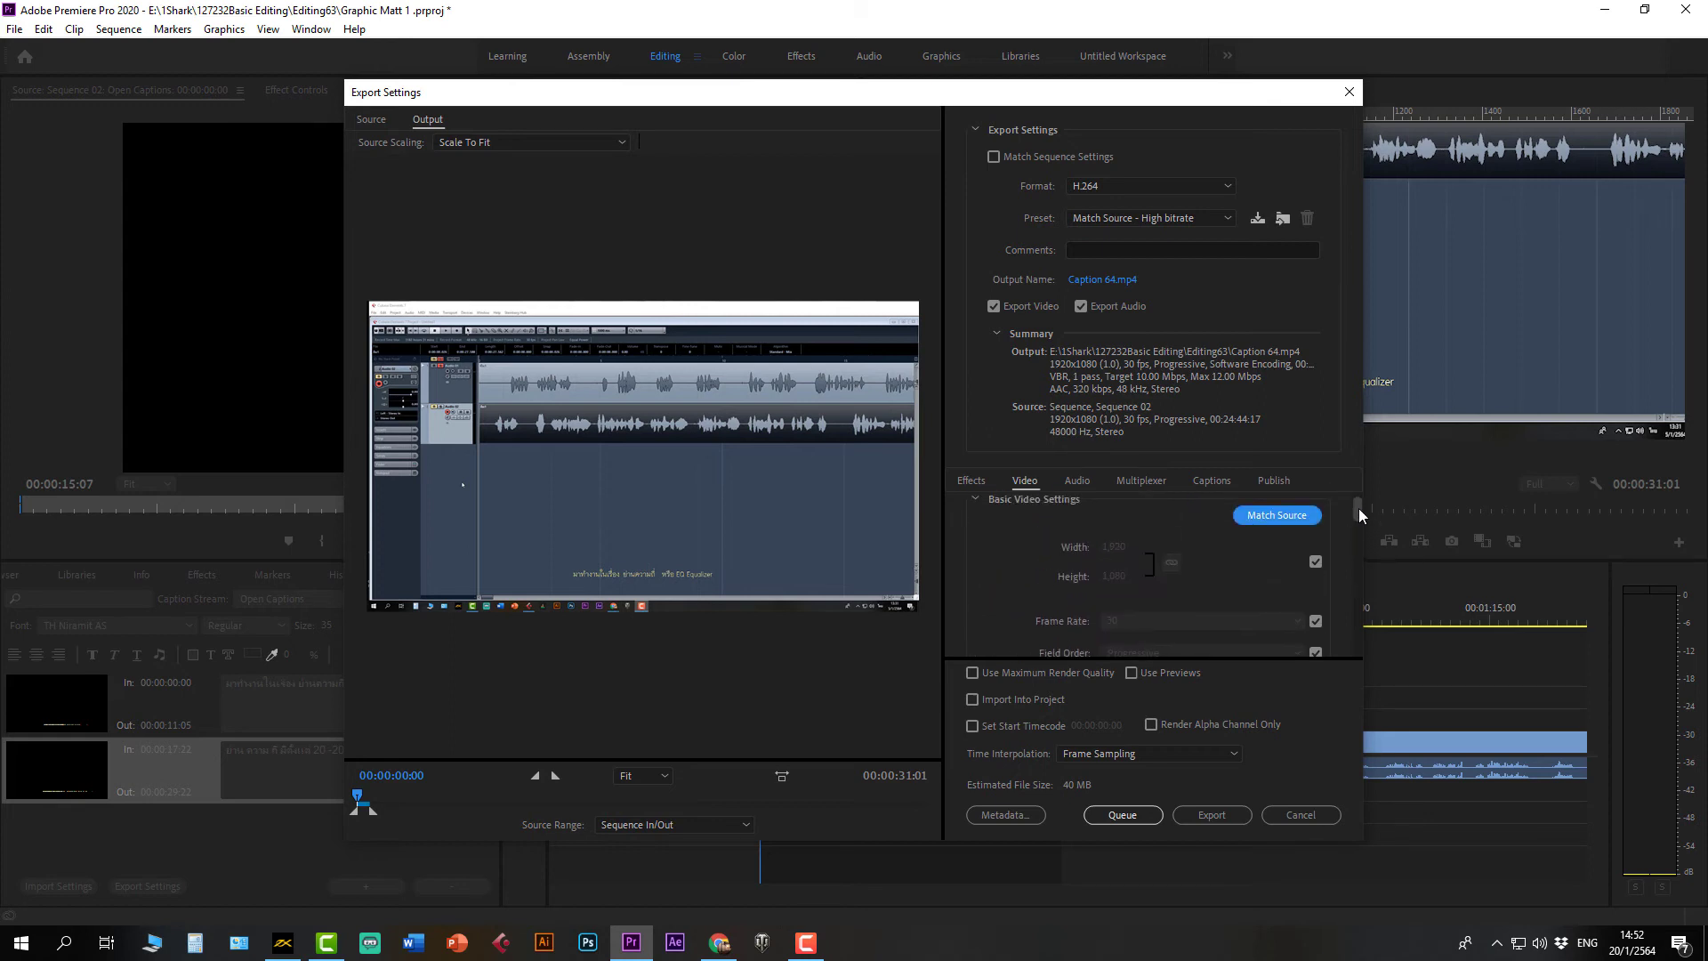
scroll(1248, 517, up, 1)
click(1212, 480)
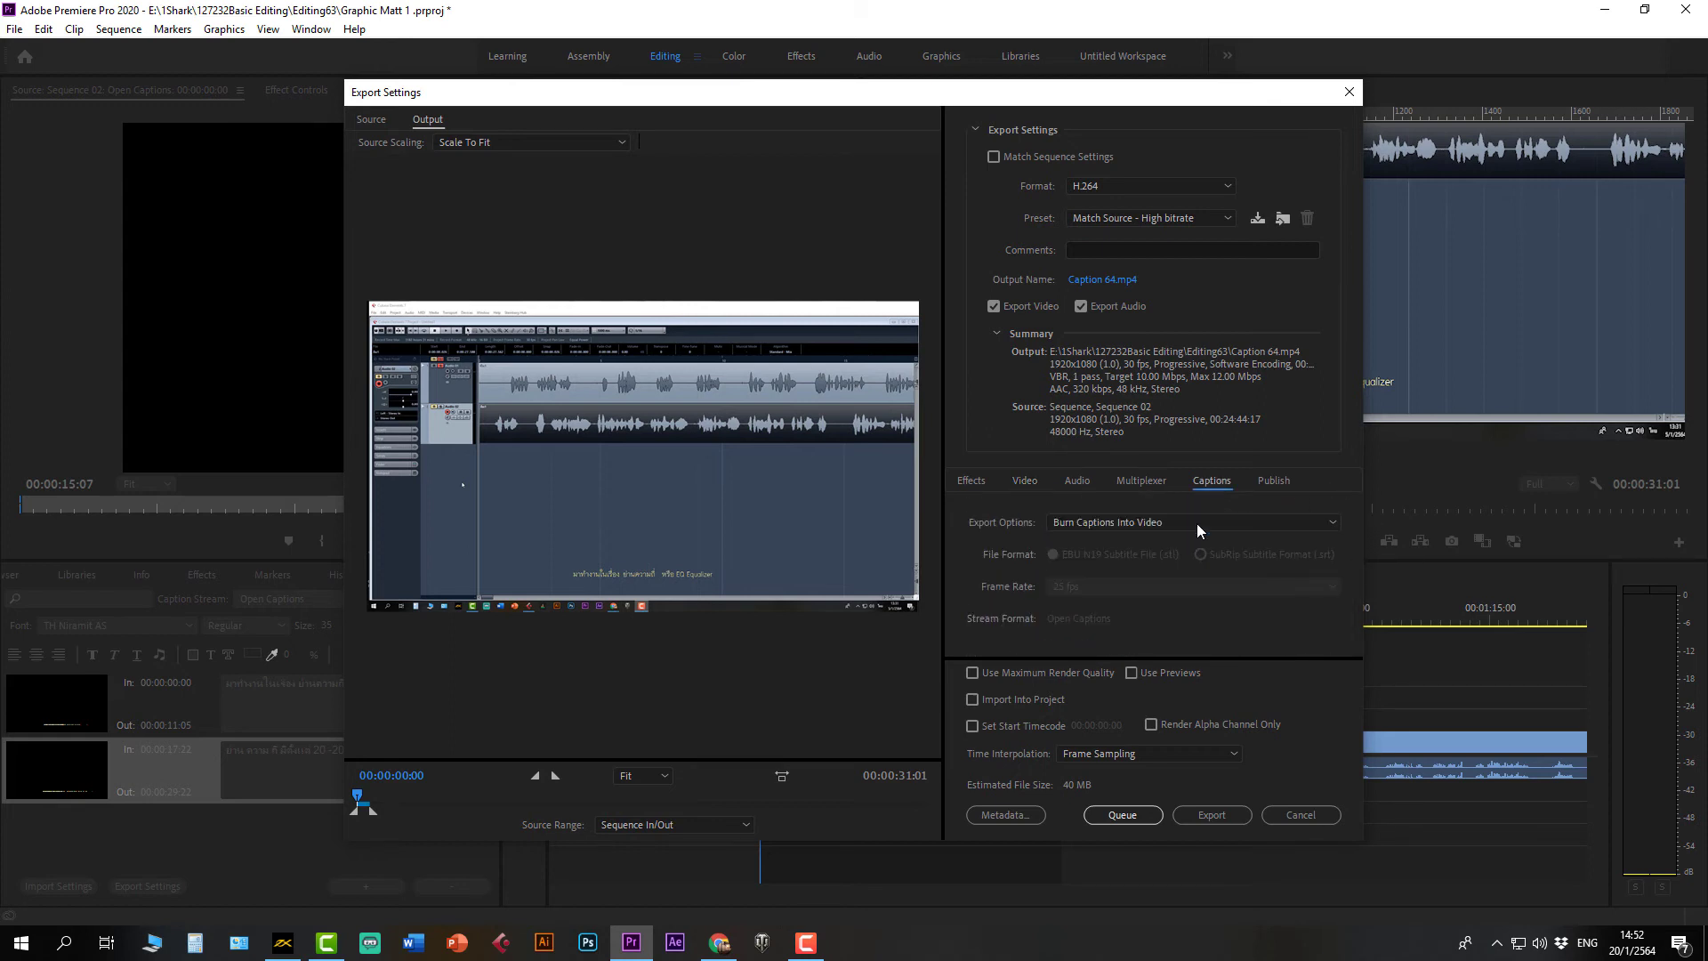
click(1135, 525)
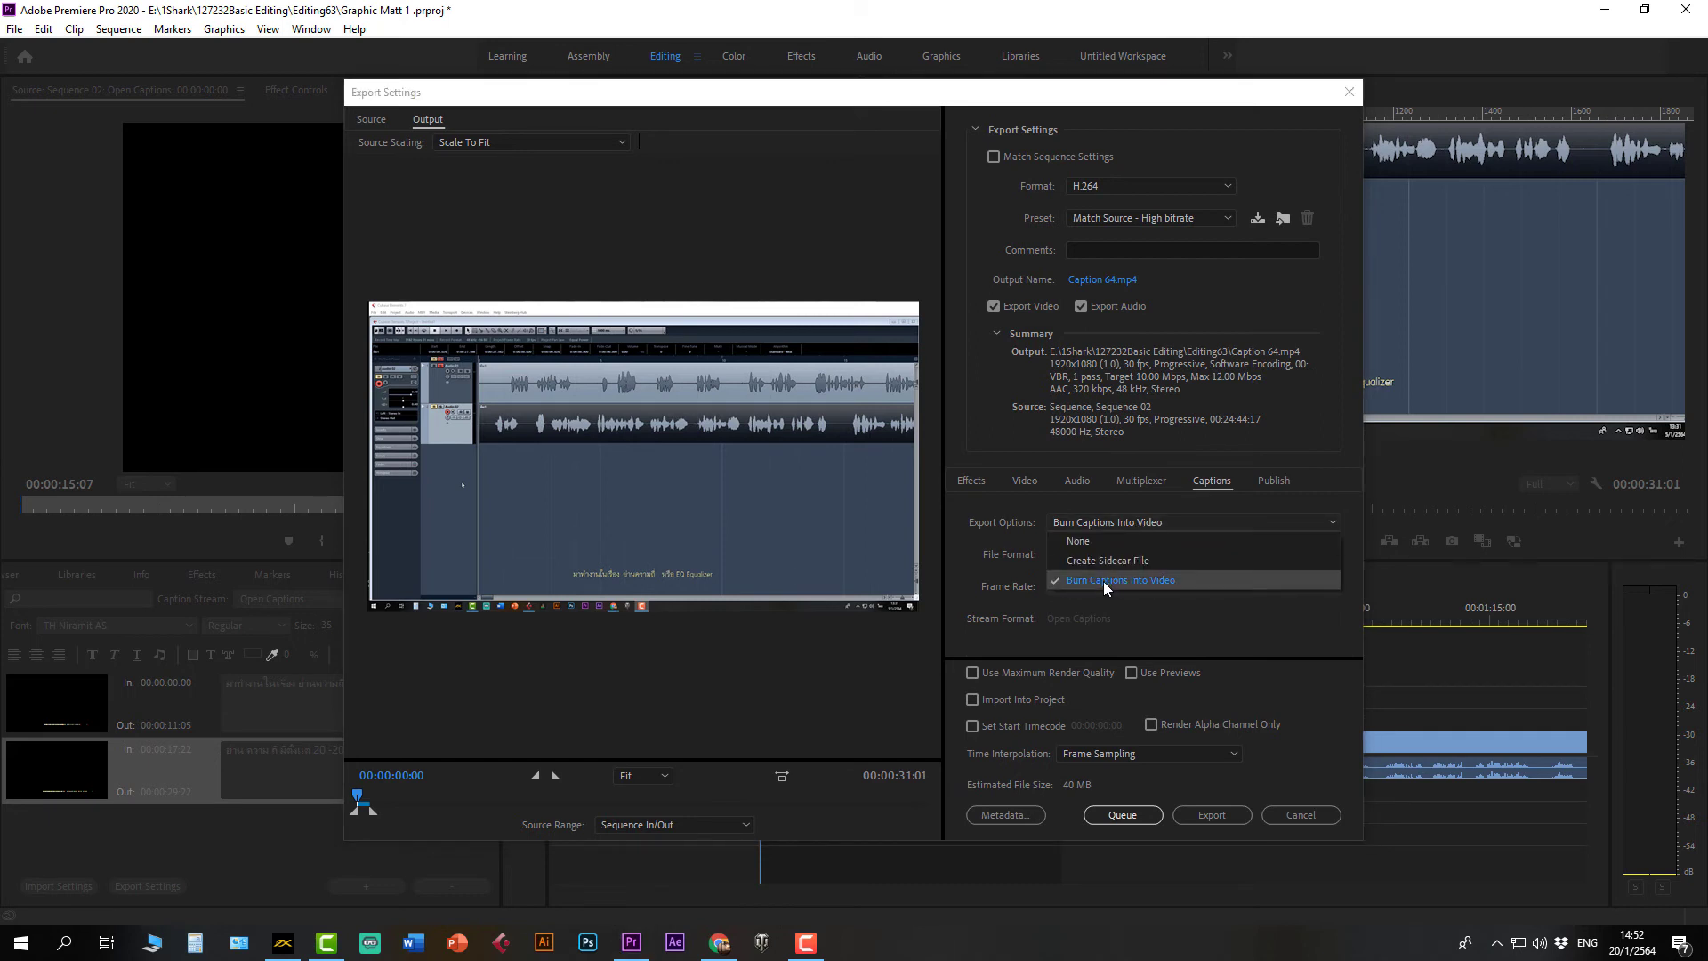
click(1103, 539)
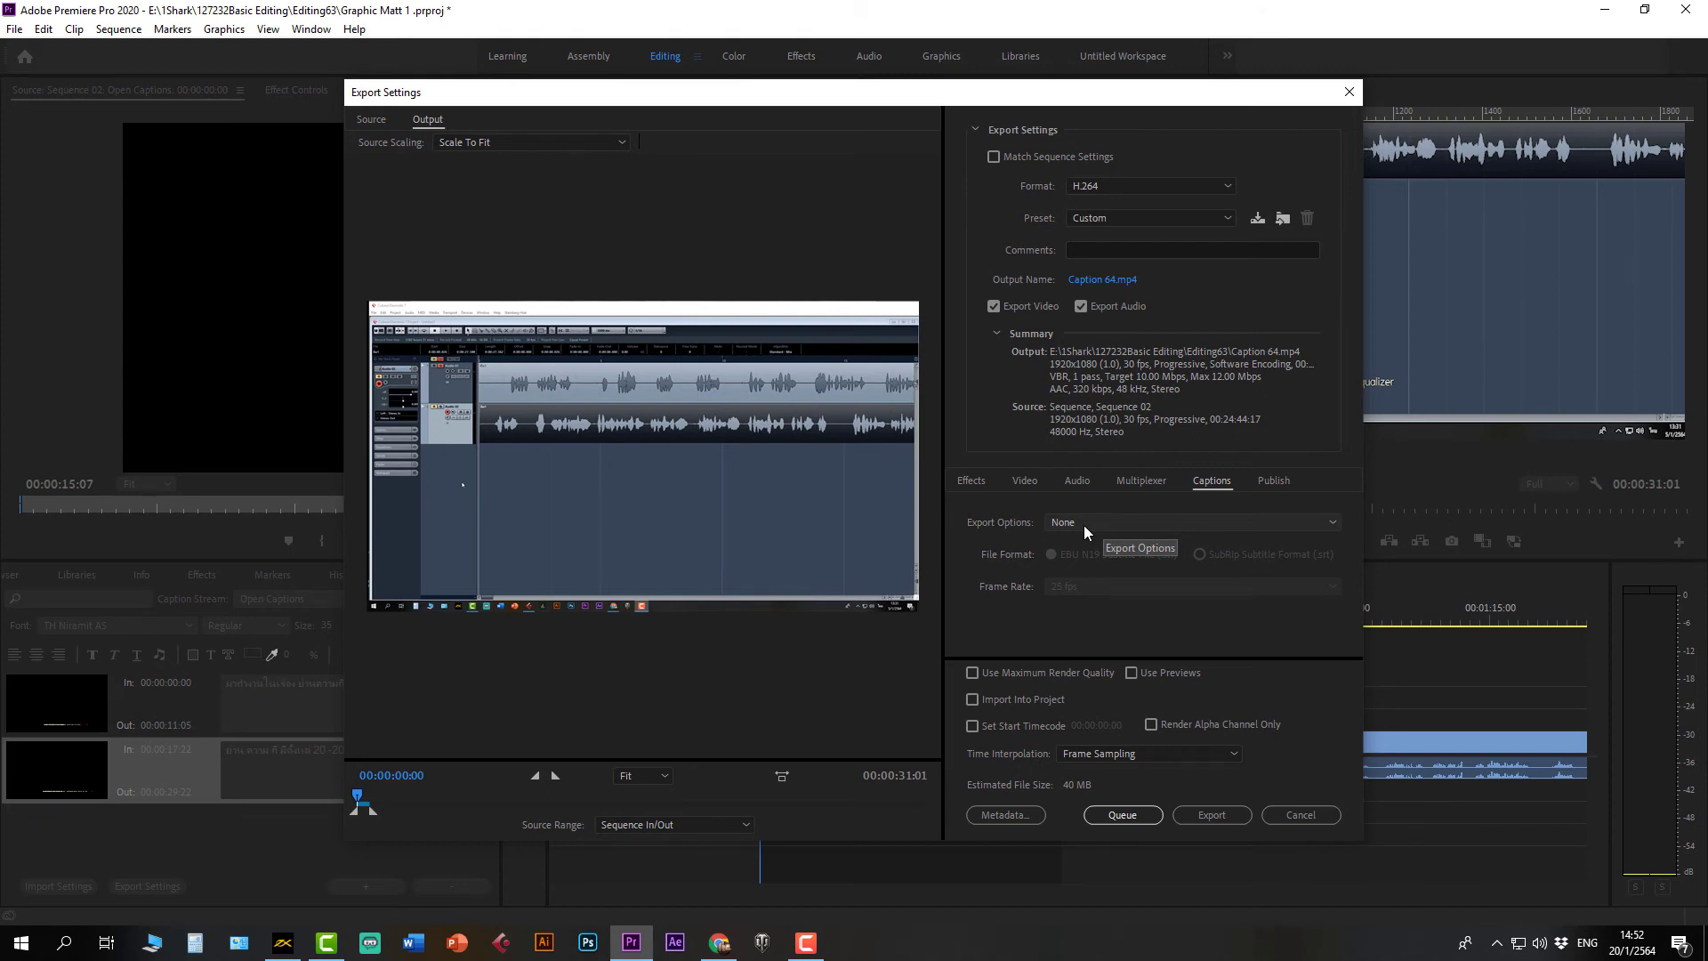
click(1176, 524)
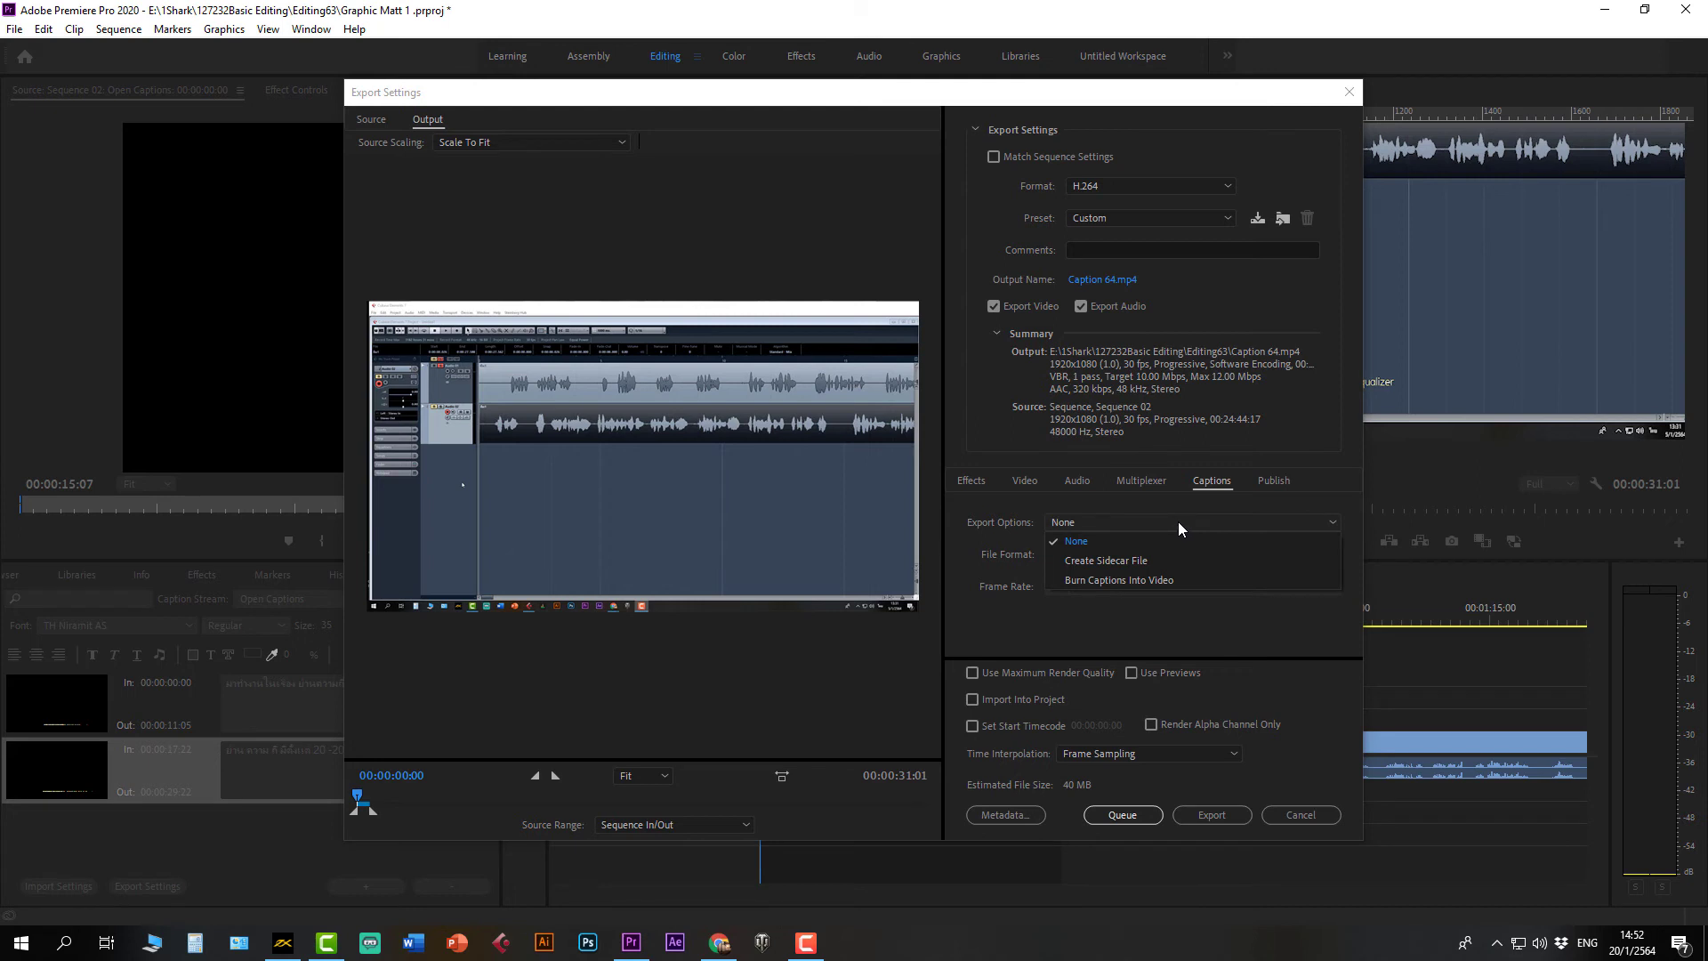
click(1108, 583)
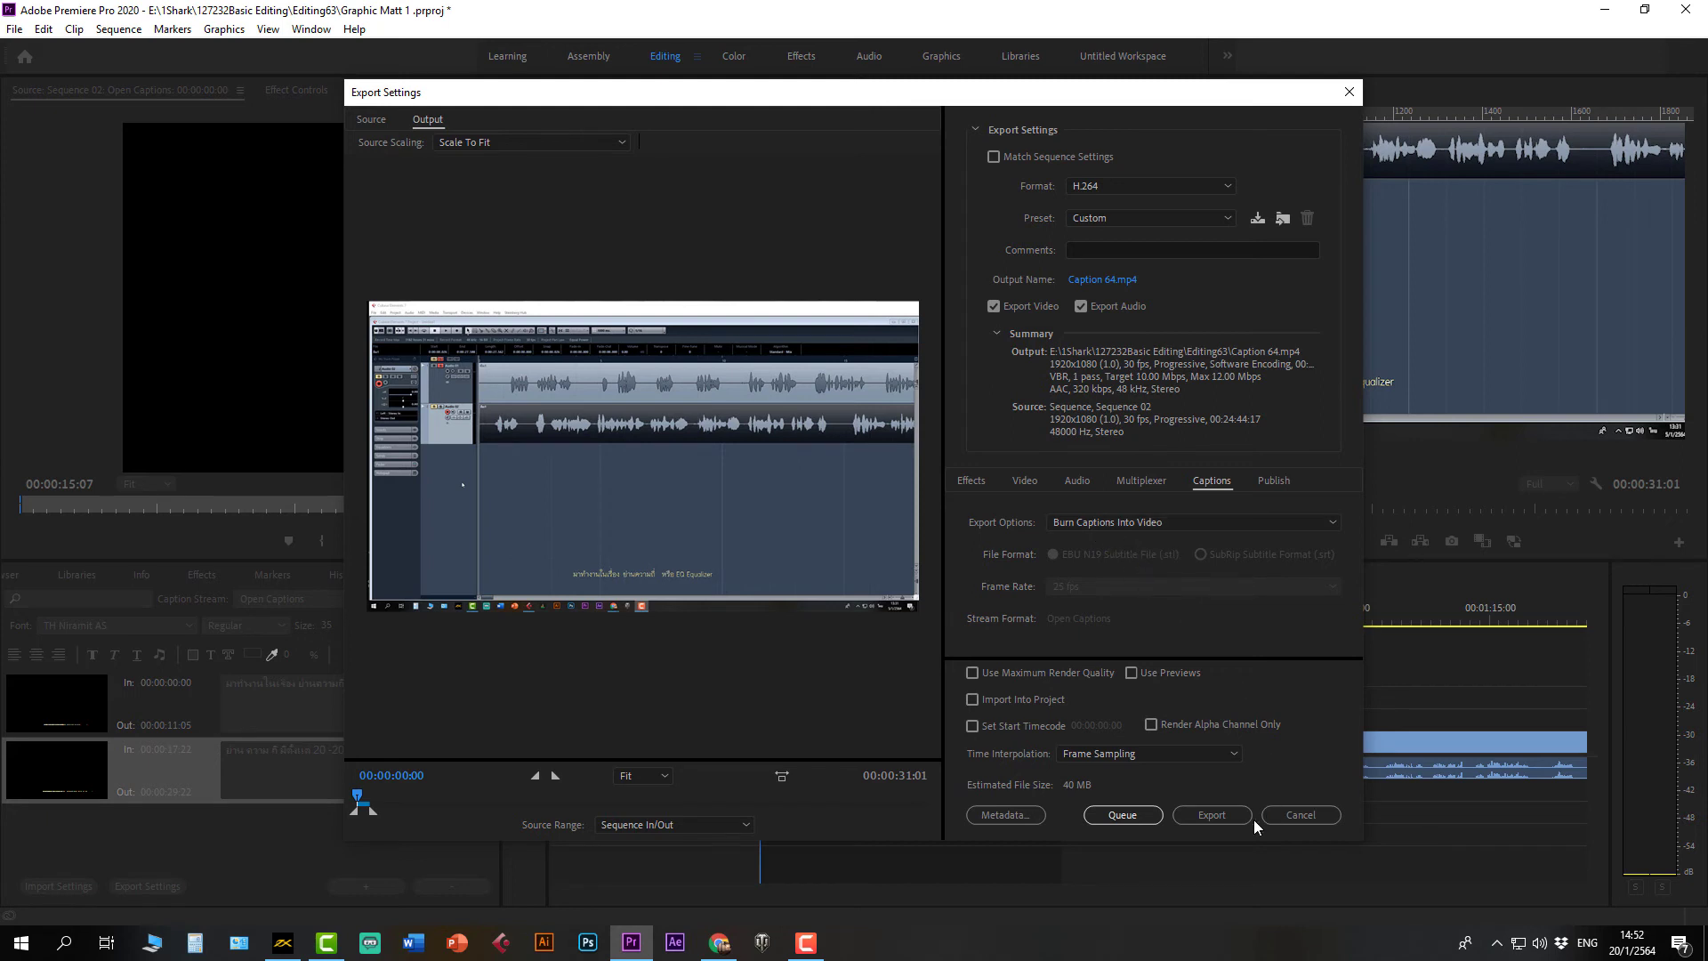
Step: Export the captioned section of the sequence and display the Graphic Matt 1 project's media list
click(1209, 813)
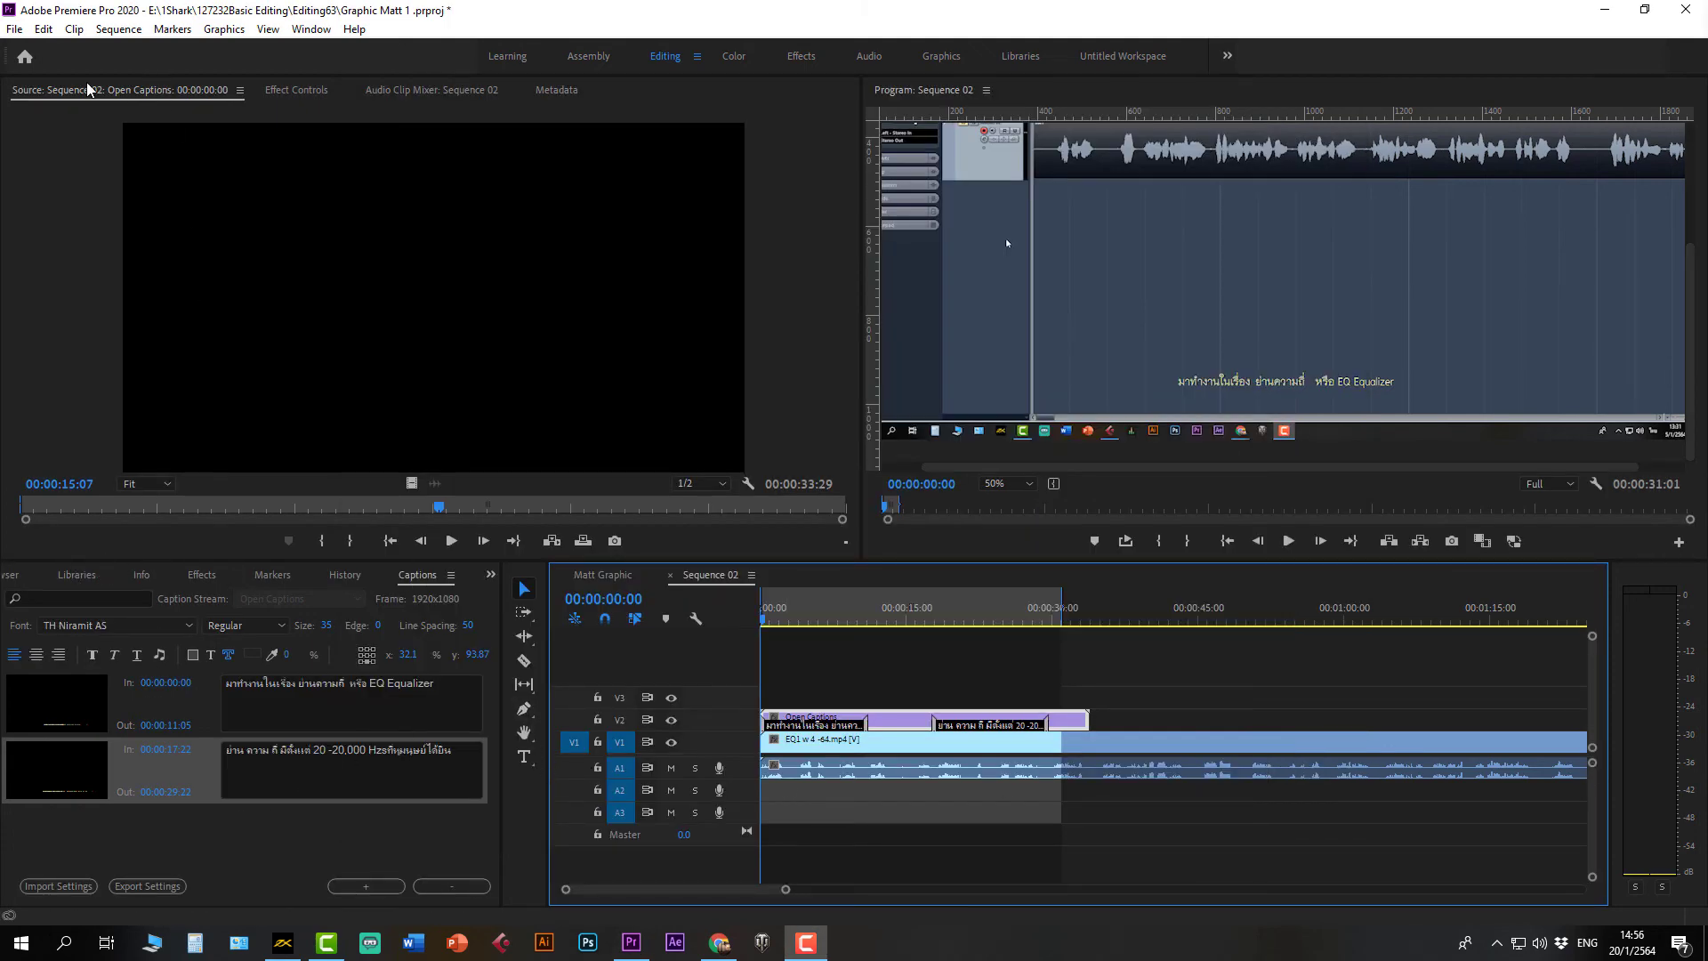
click(490, 575)
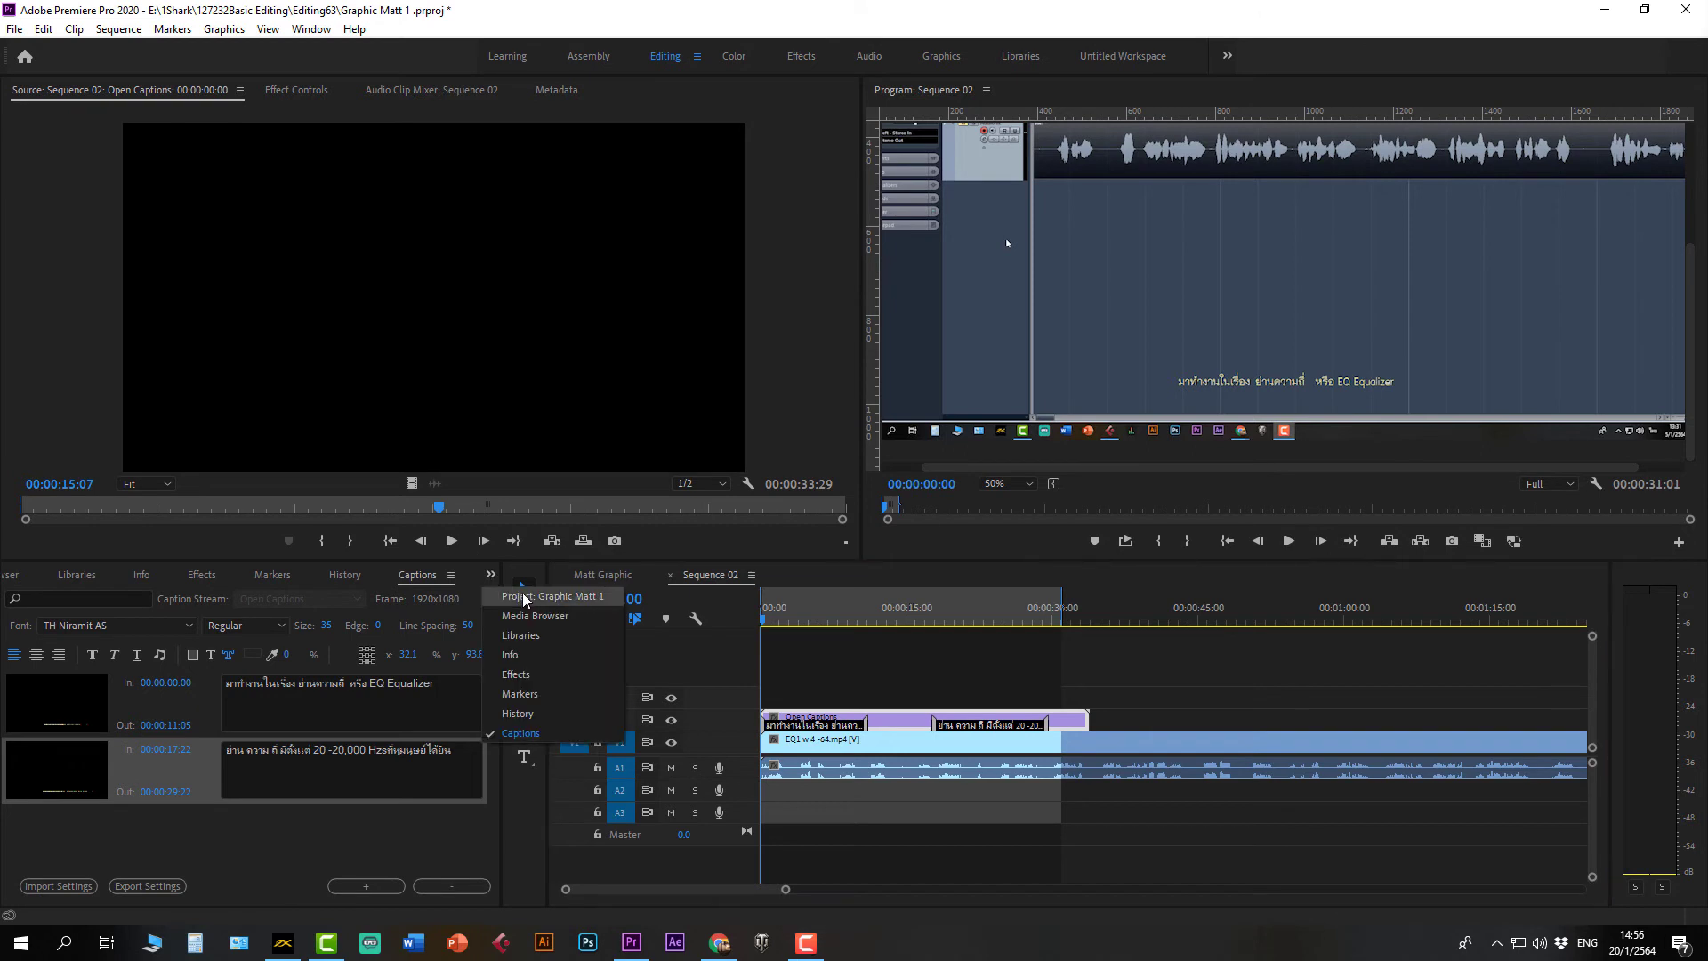
click(505, 592)
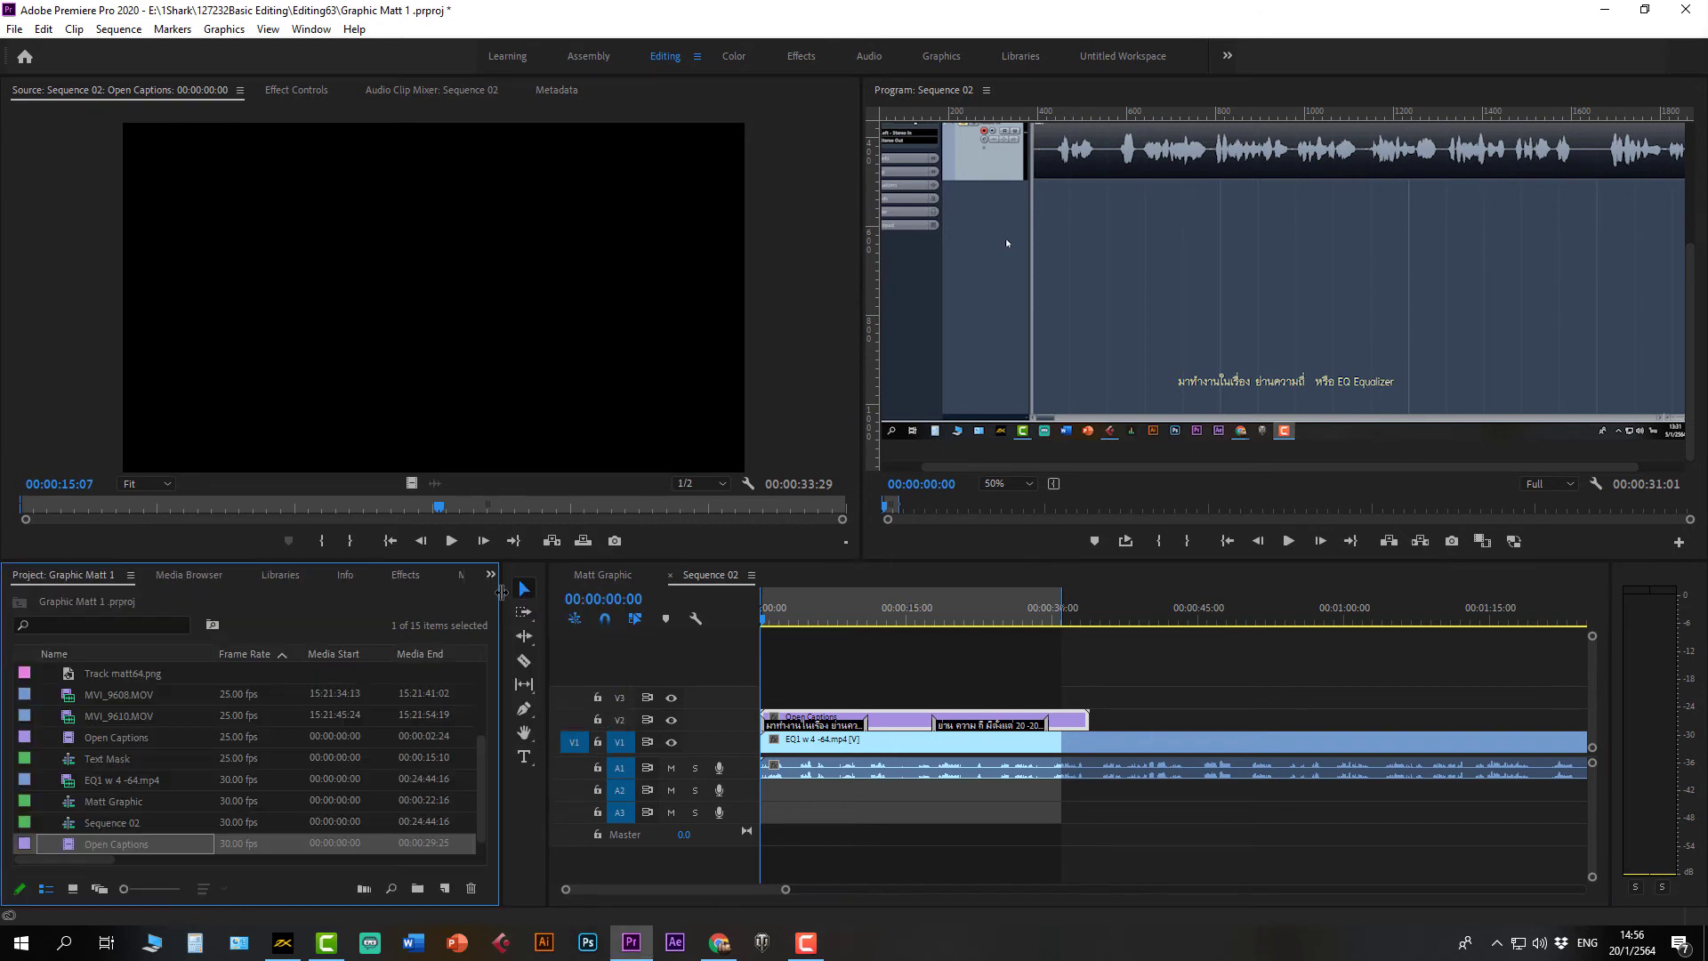
Step: Import the exported Caption 64.mp4 from the Editing63 folder into the project
click(213, 678)
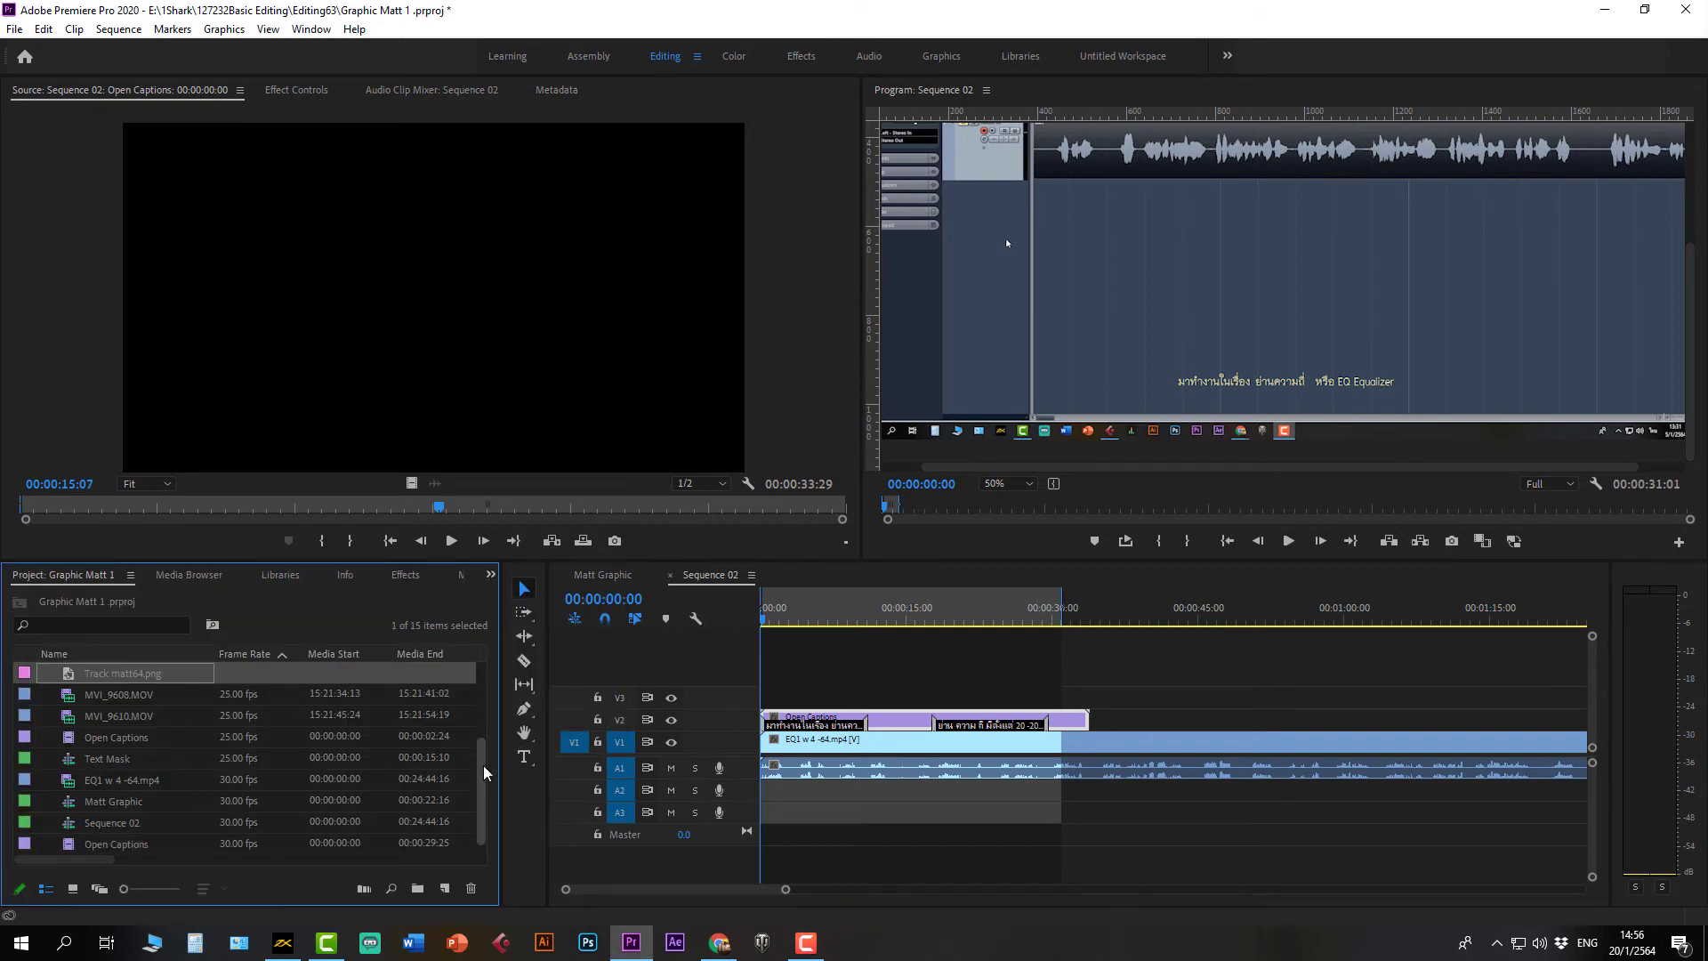
click(151, 861)
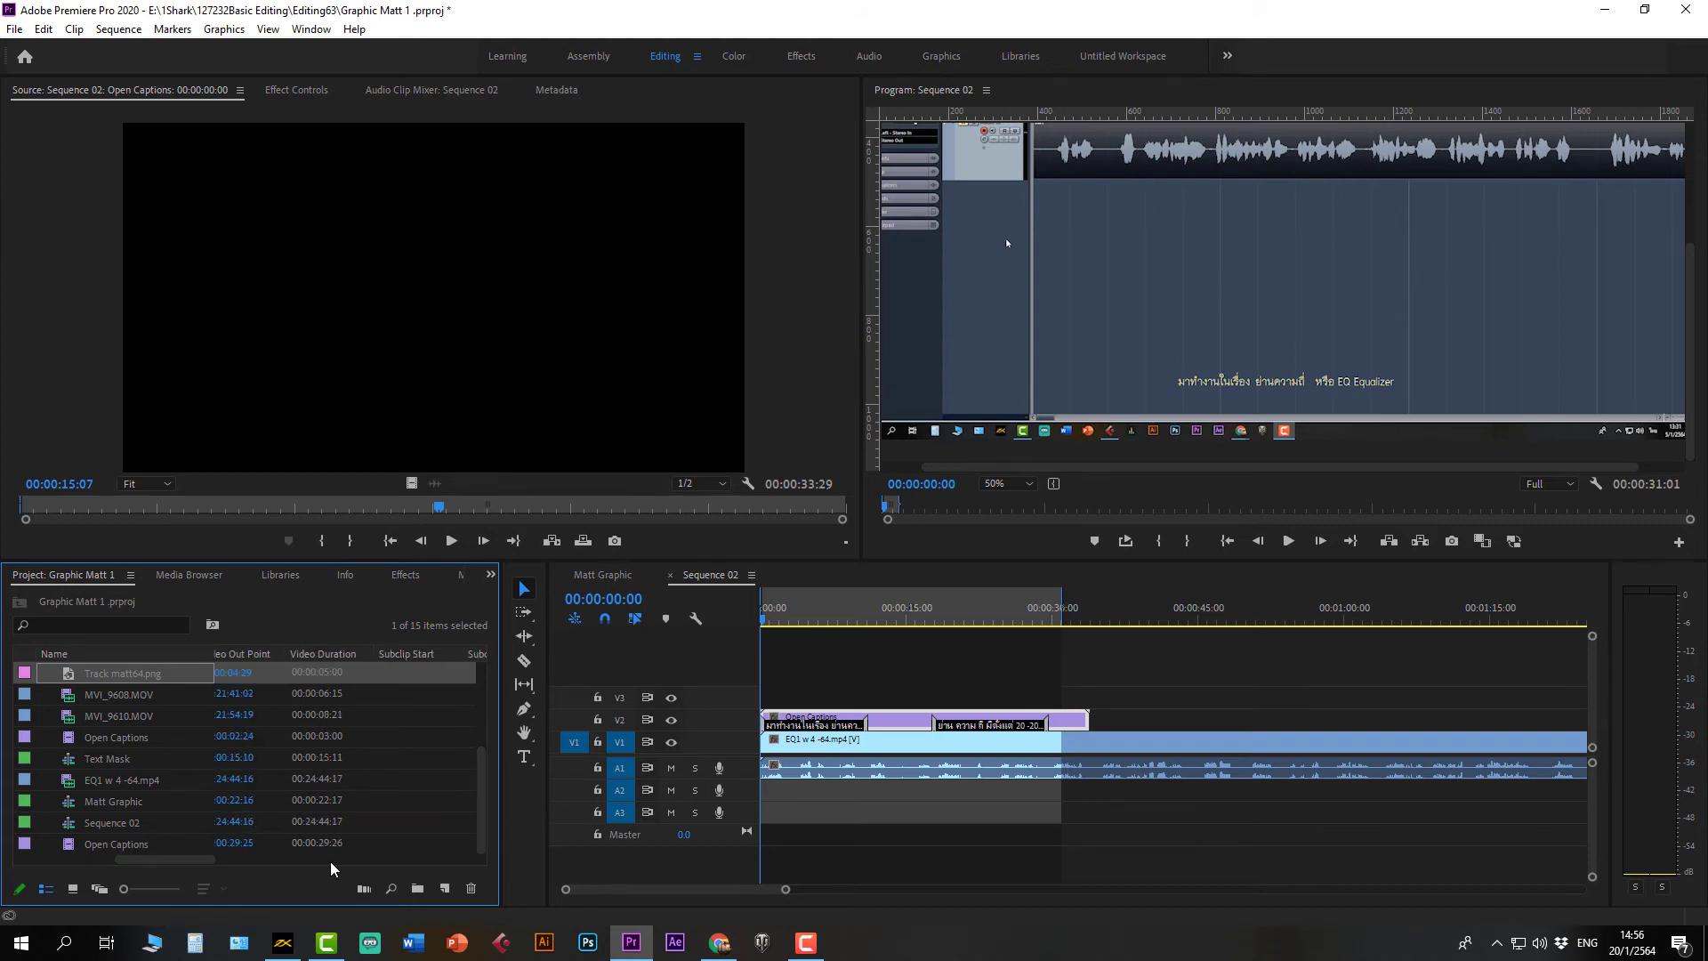
right_click(35, 845)
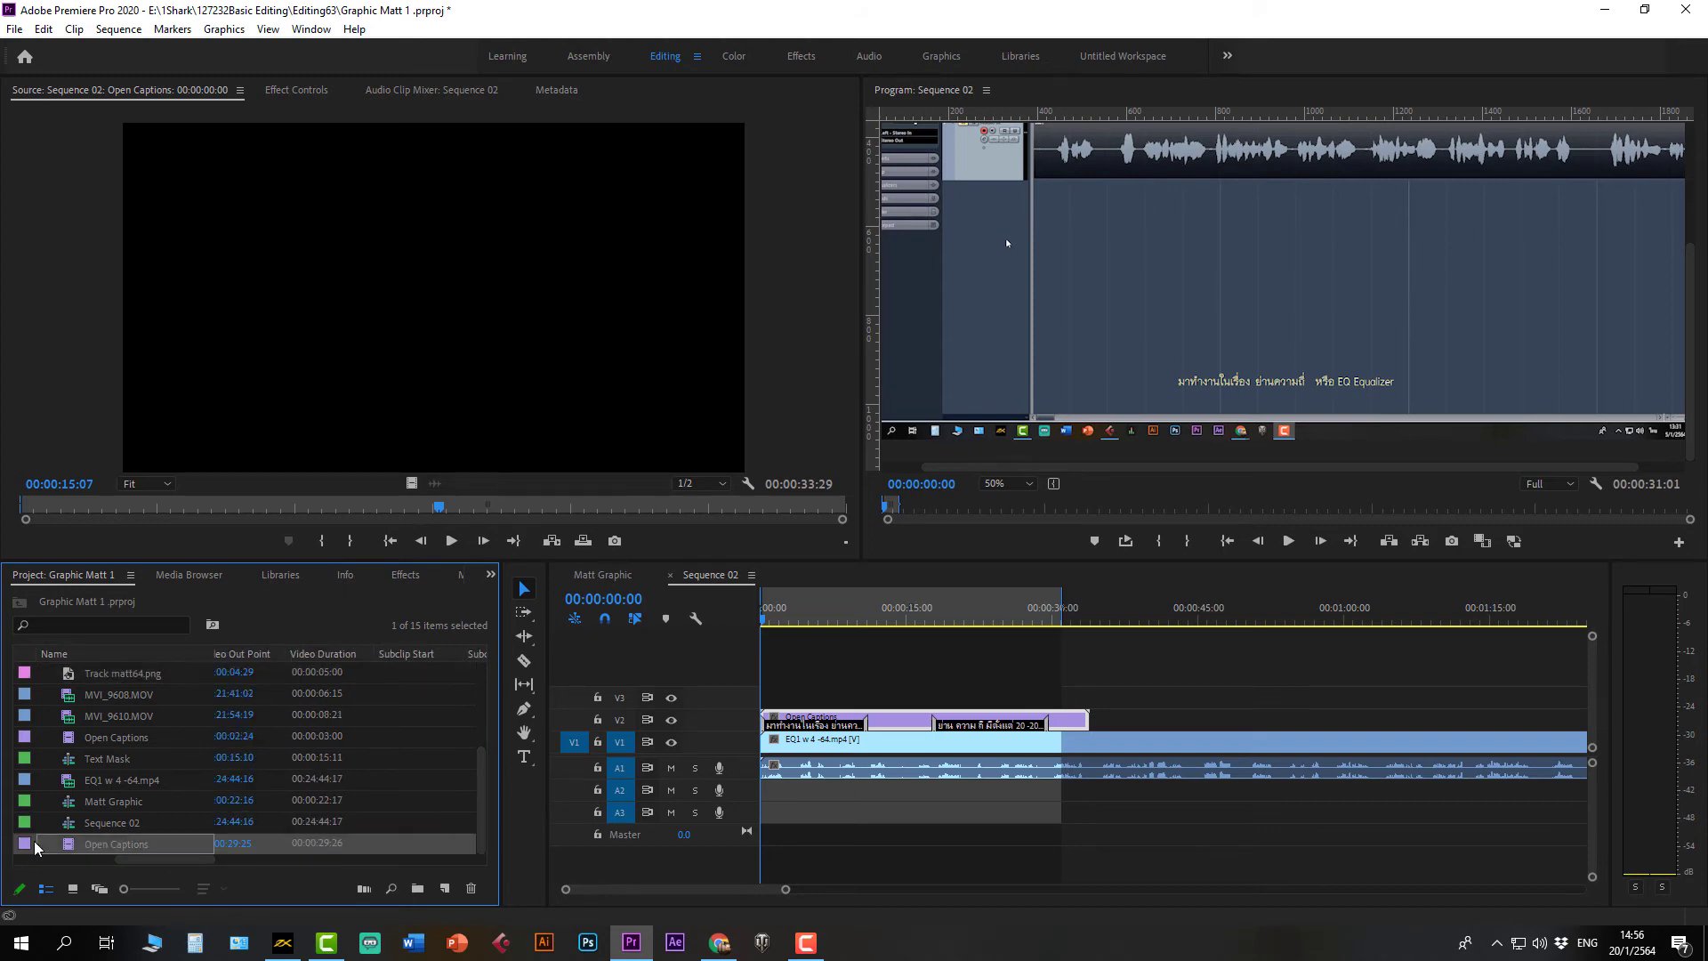
click(251, 711)
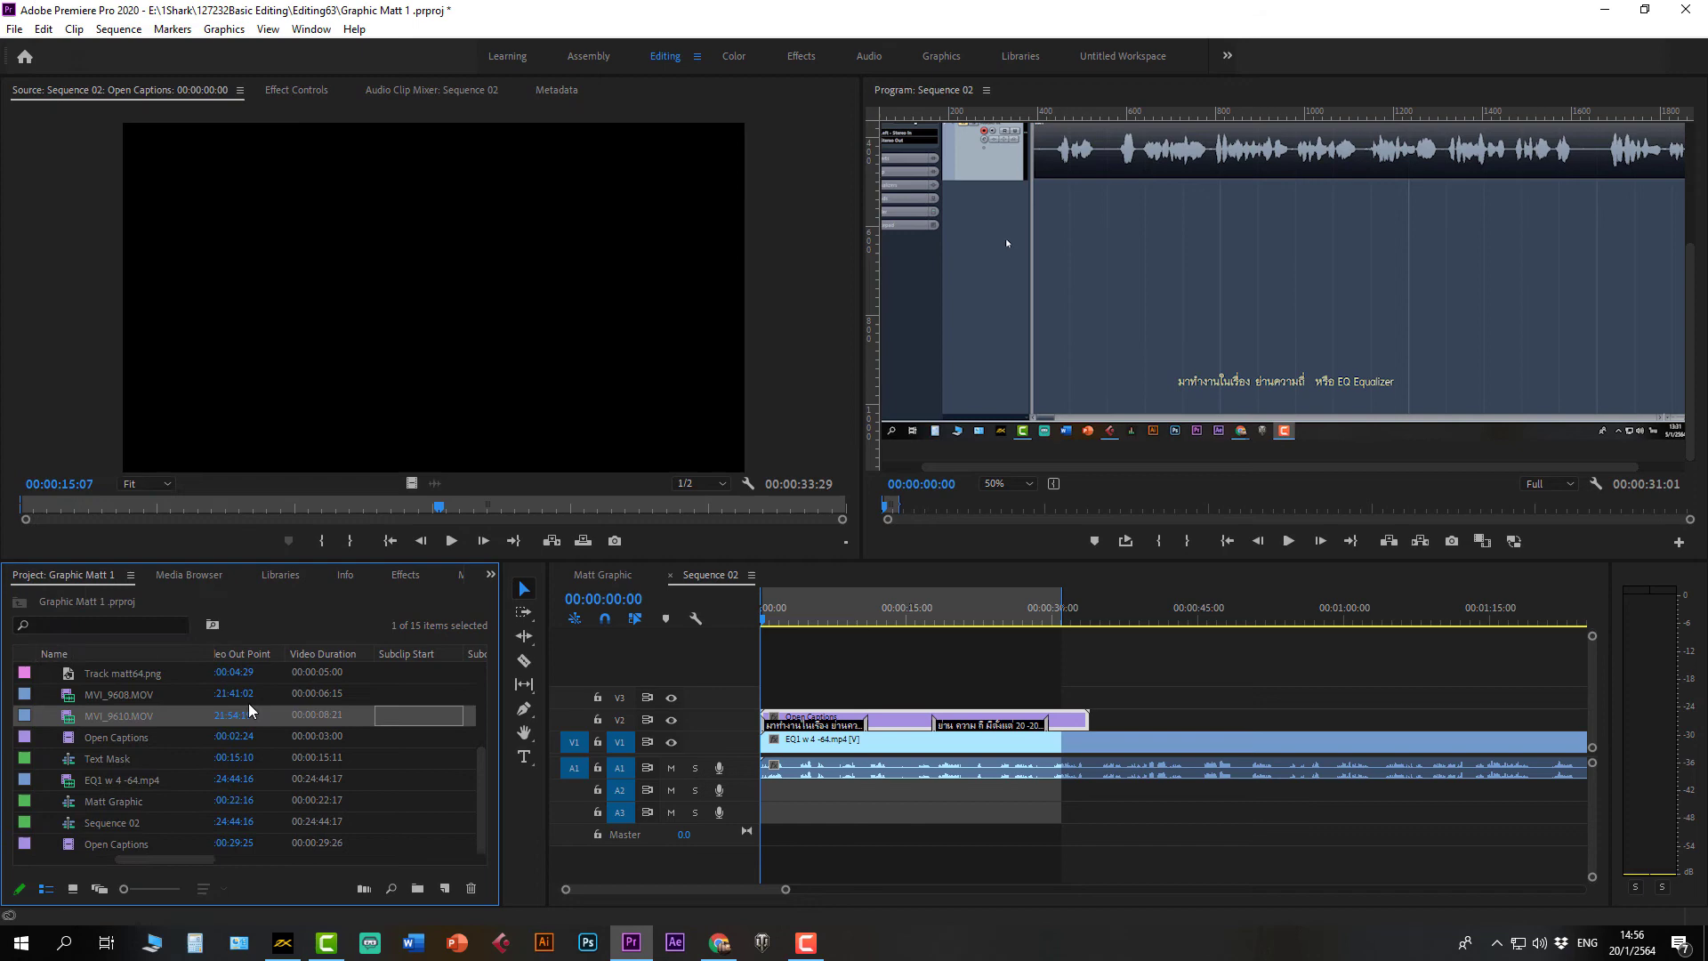
right_click(43, 703)
click(122, 502)
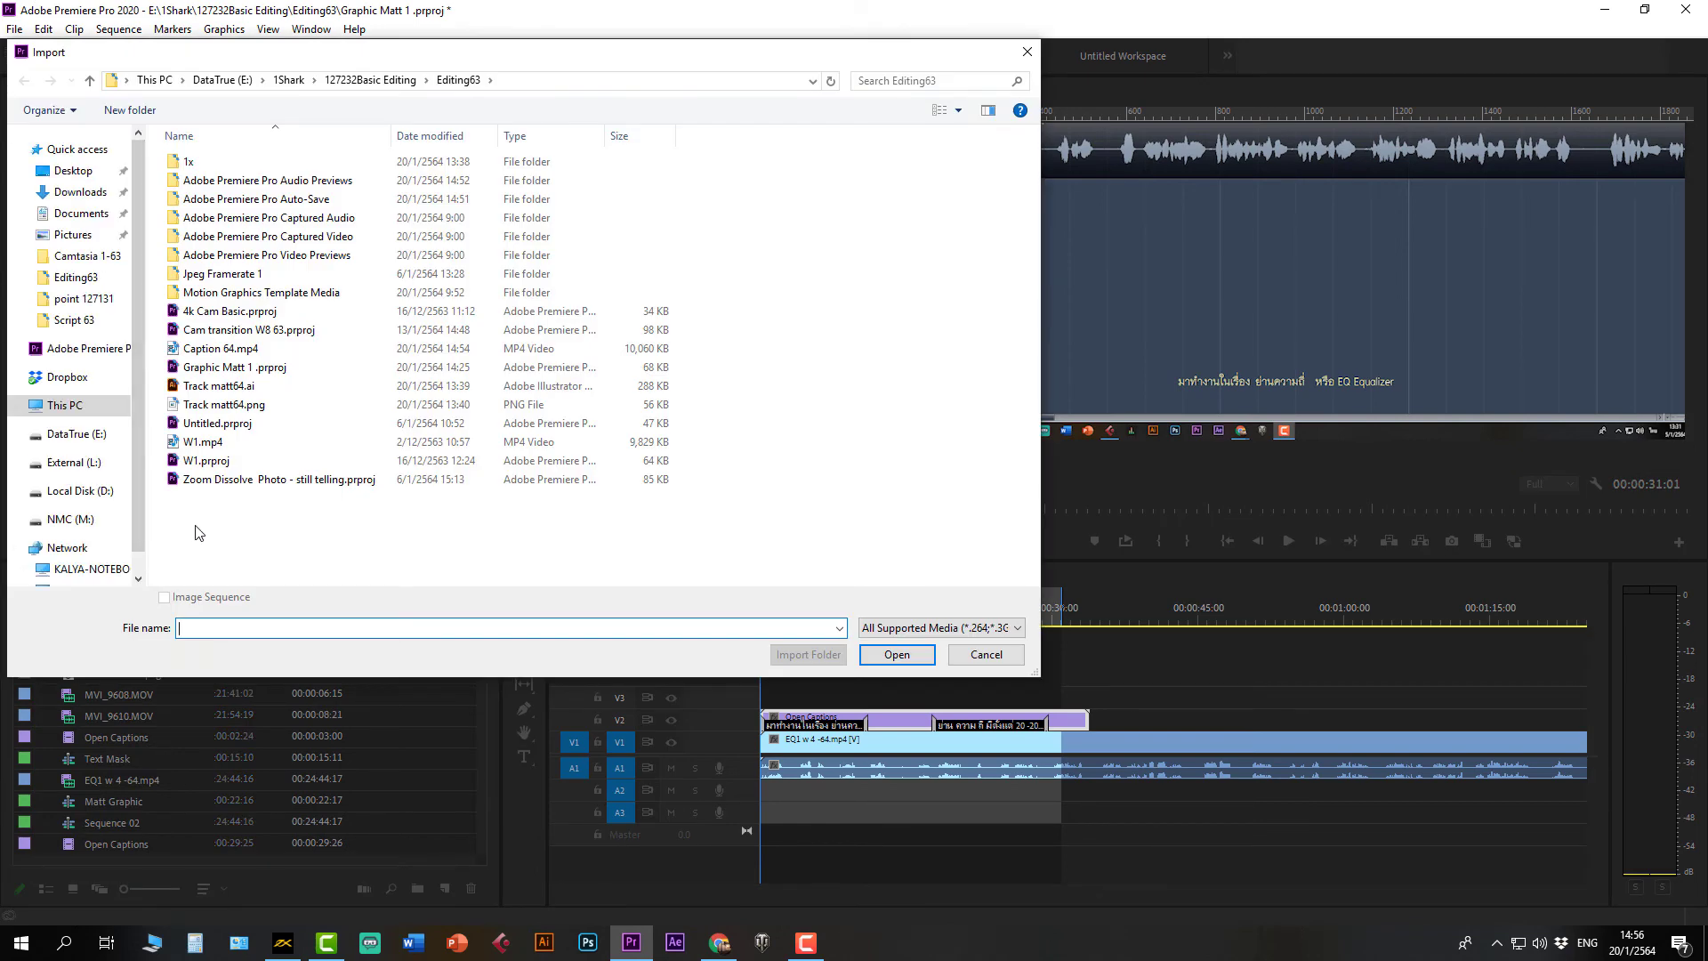
click(246, 354)
click(877, 657)
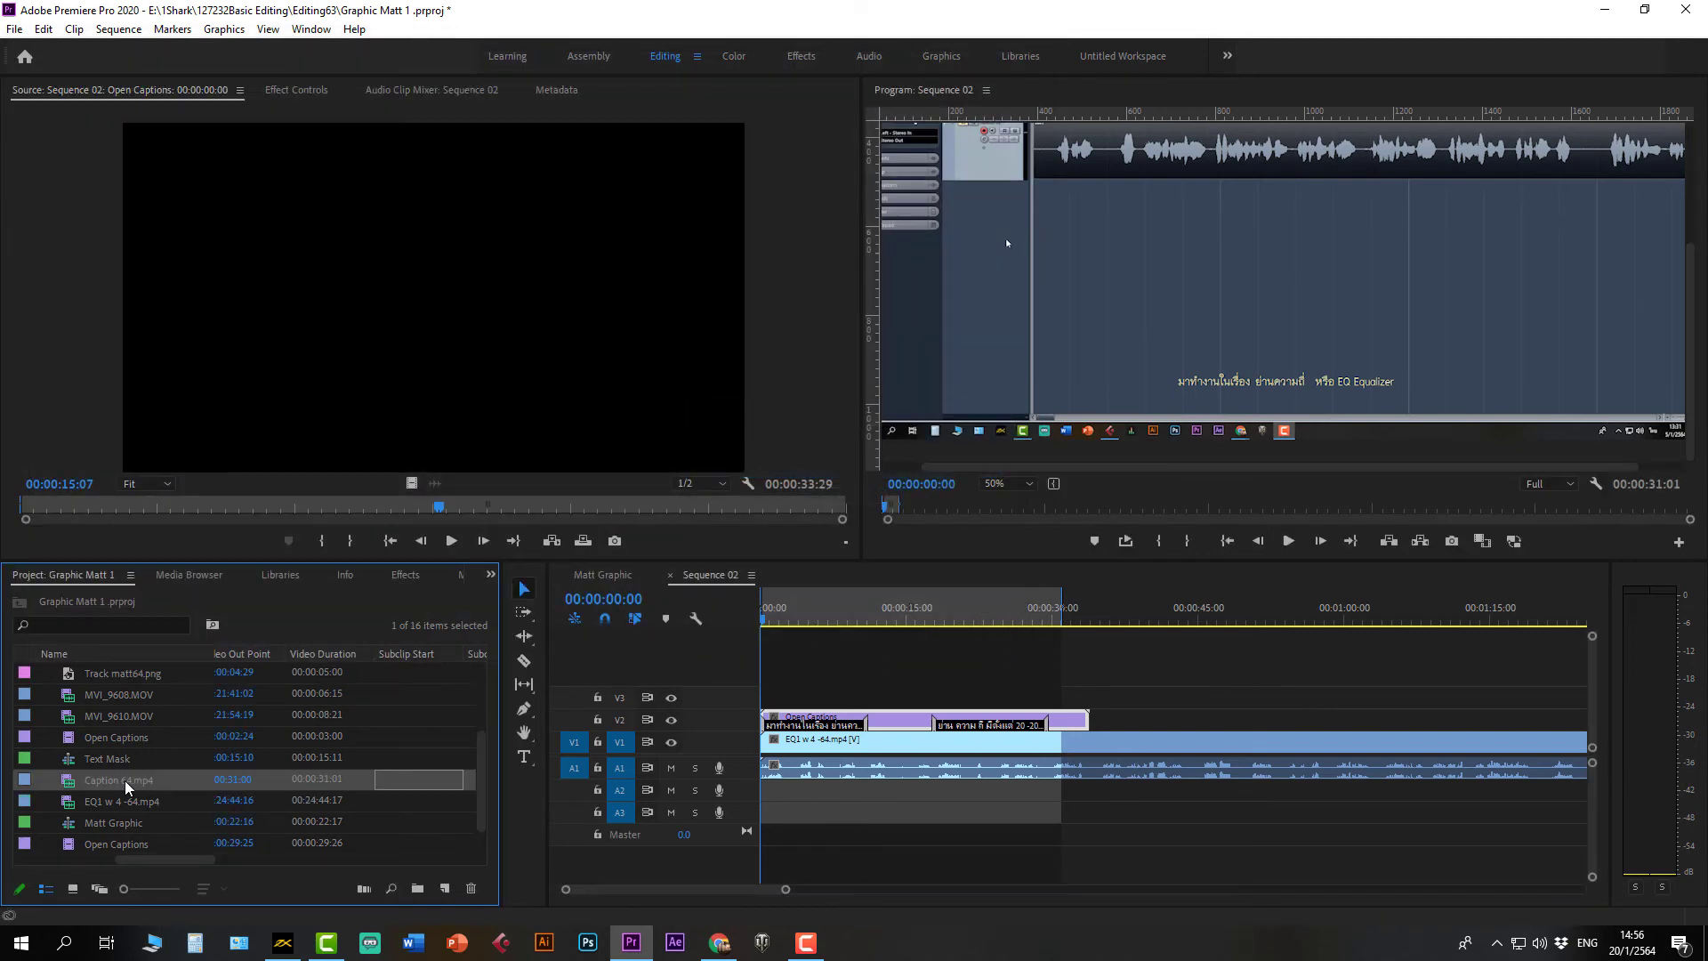
Step: Place Caption 64.mp4 on tracks V3 and A3 just past the Open Captions clip and hide tracks V1 and V2
drag(125, 786, 1122, 714)
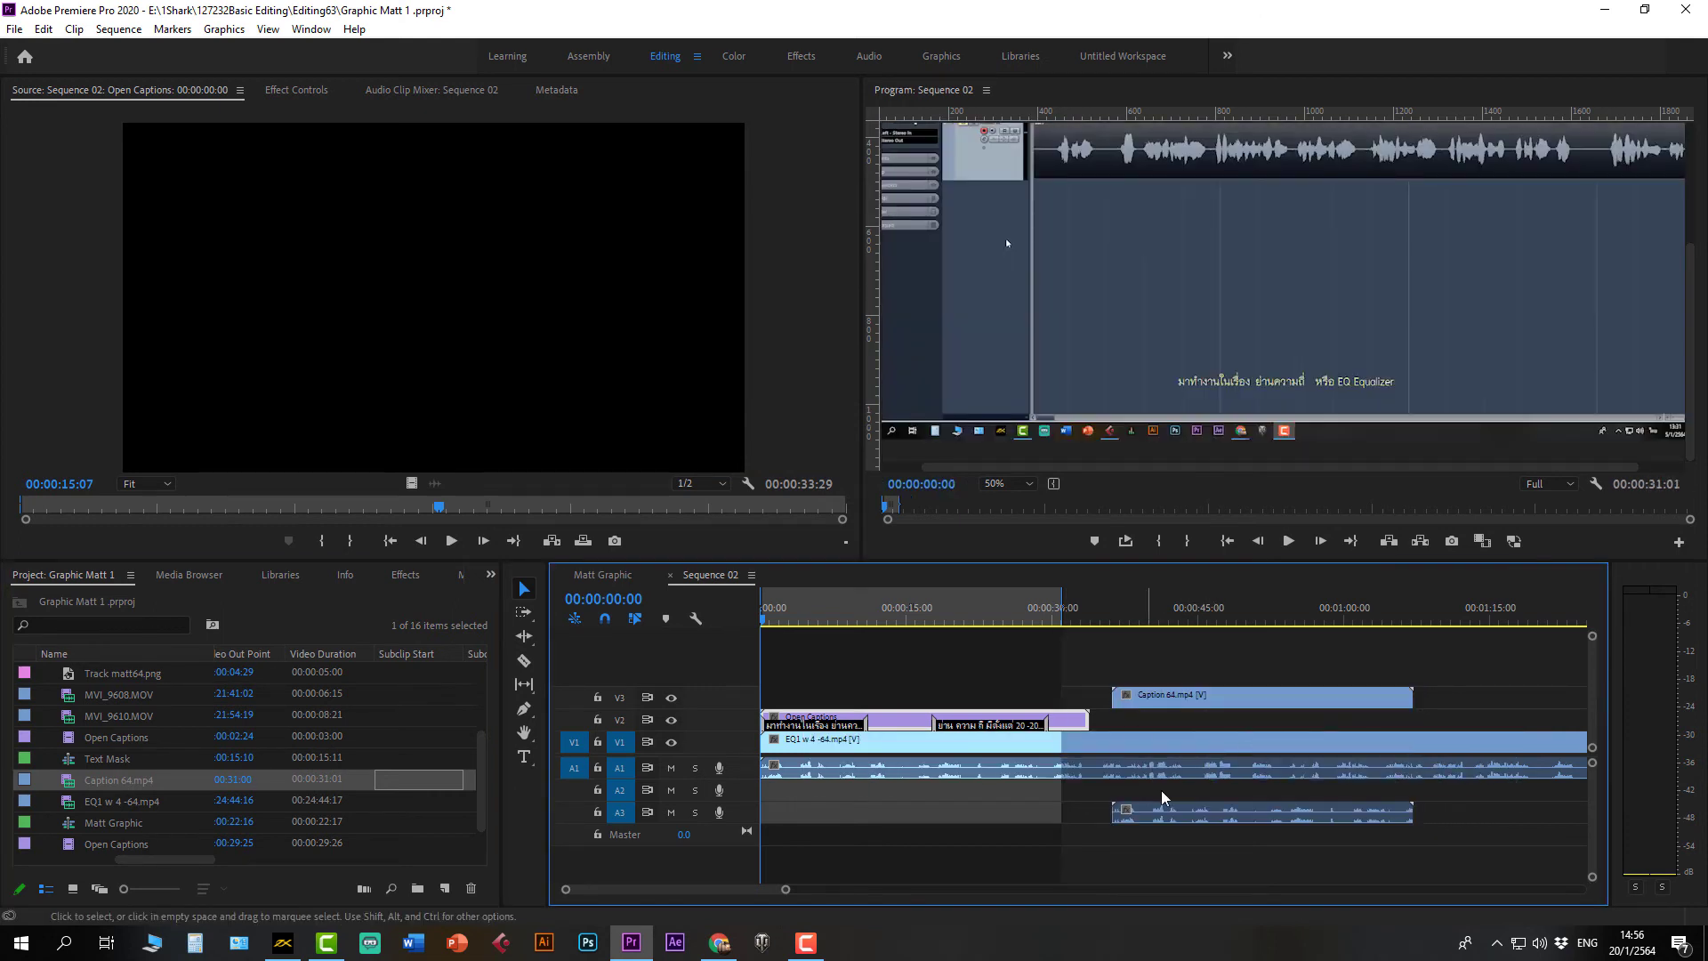
click(672, 720)
click(671, 742)
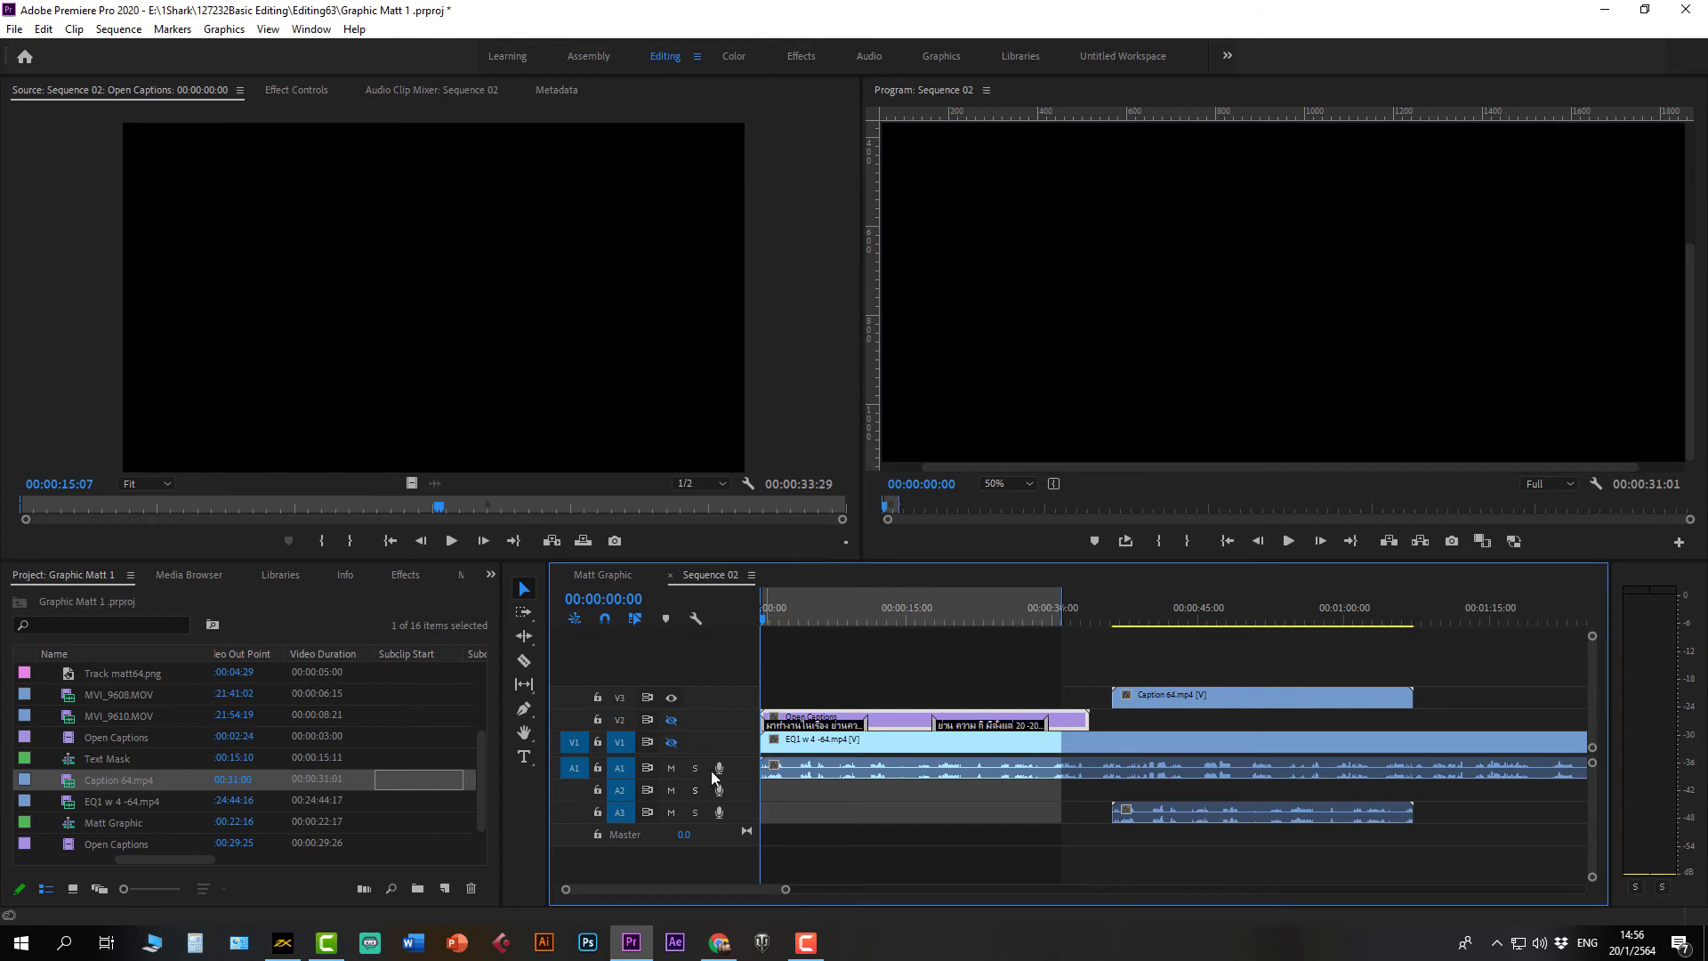
Step: Play the Caption 64.mp4 clip in the timeline from 00:00:40:10 to check its picture and sound
click(720, 771)
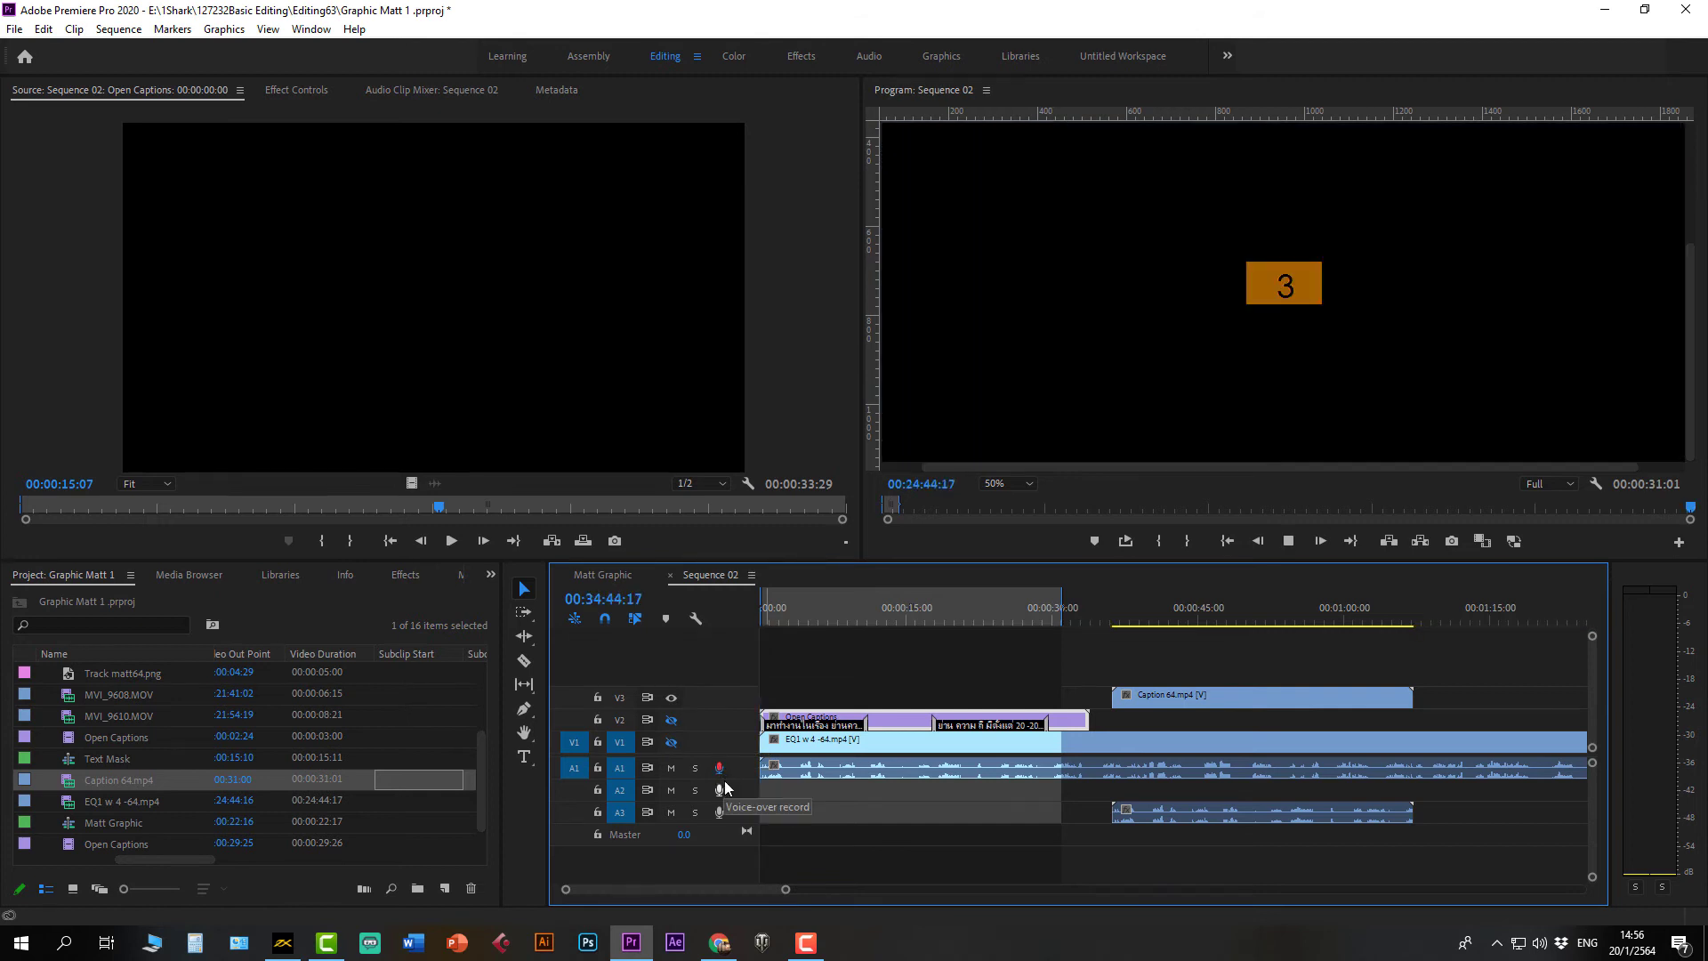
click(1134, 614)
mouse_move(1135, 605)
mouse_down()
mouse_move(1177, 606)
mouse_move(1155, 607)
mouse_up()
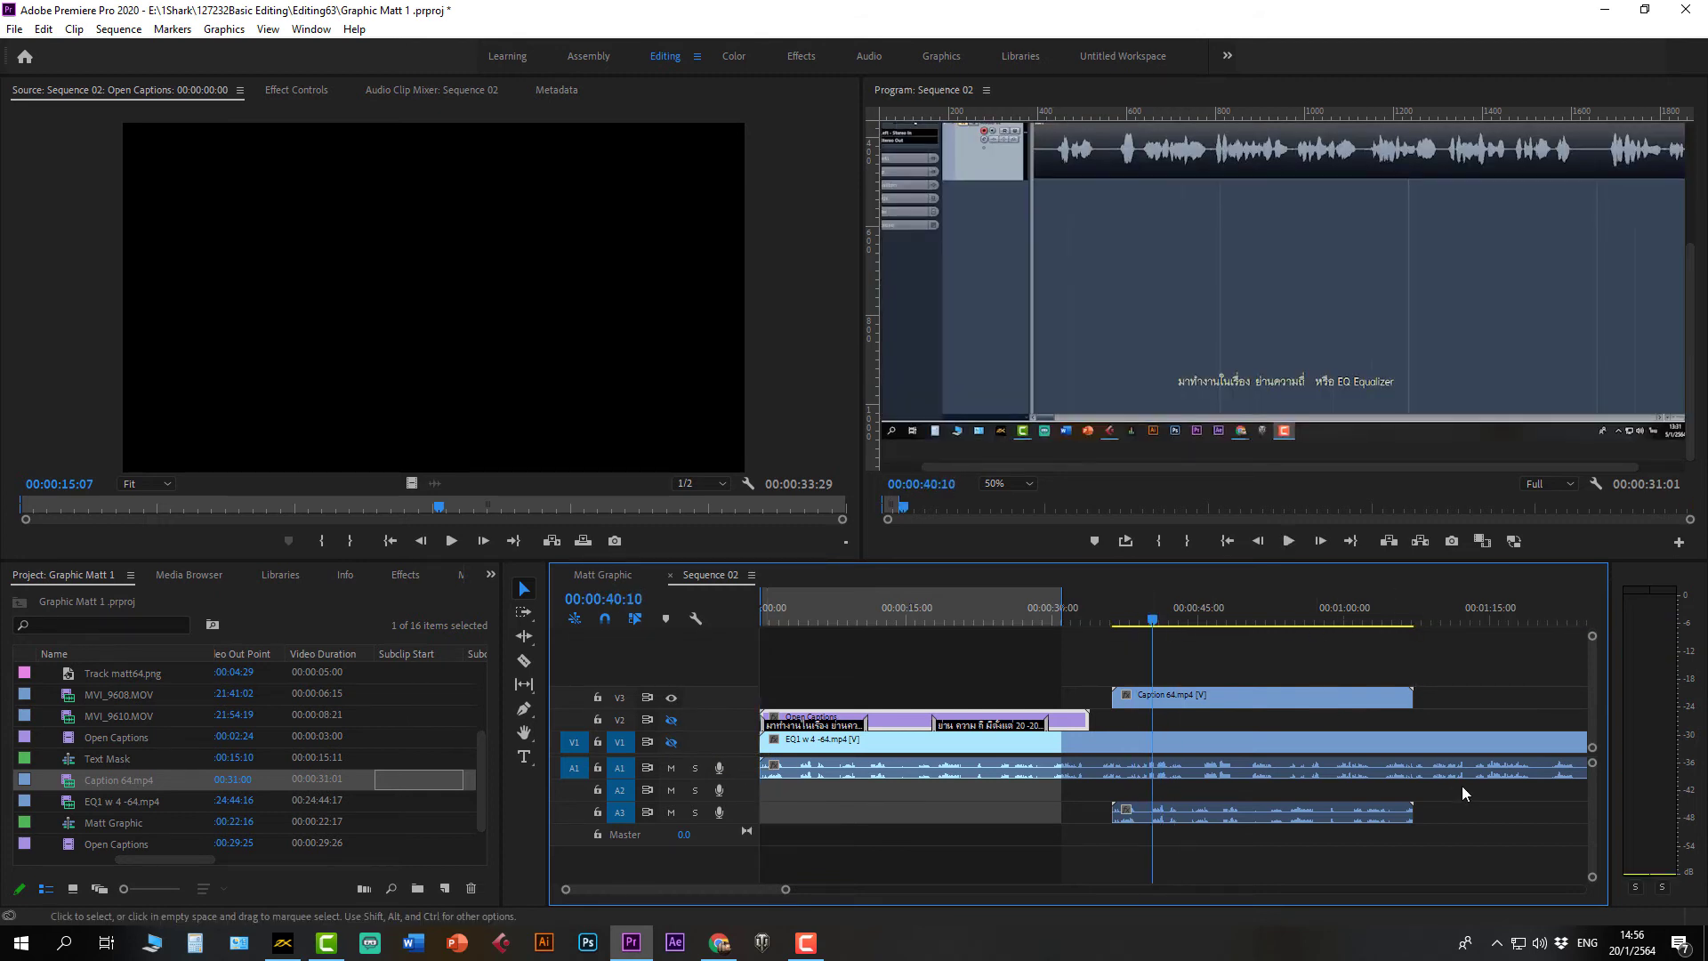
key(space)
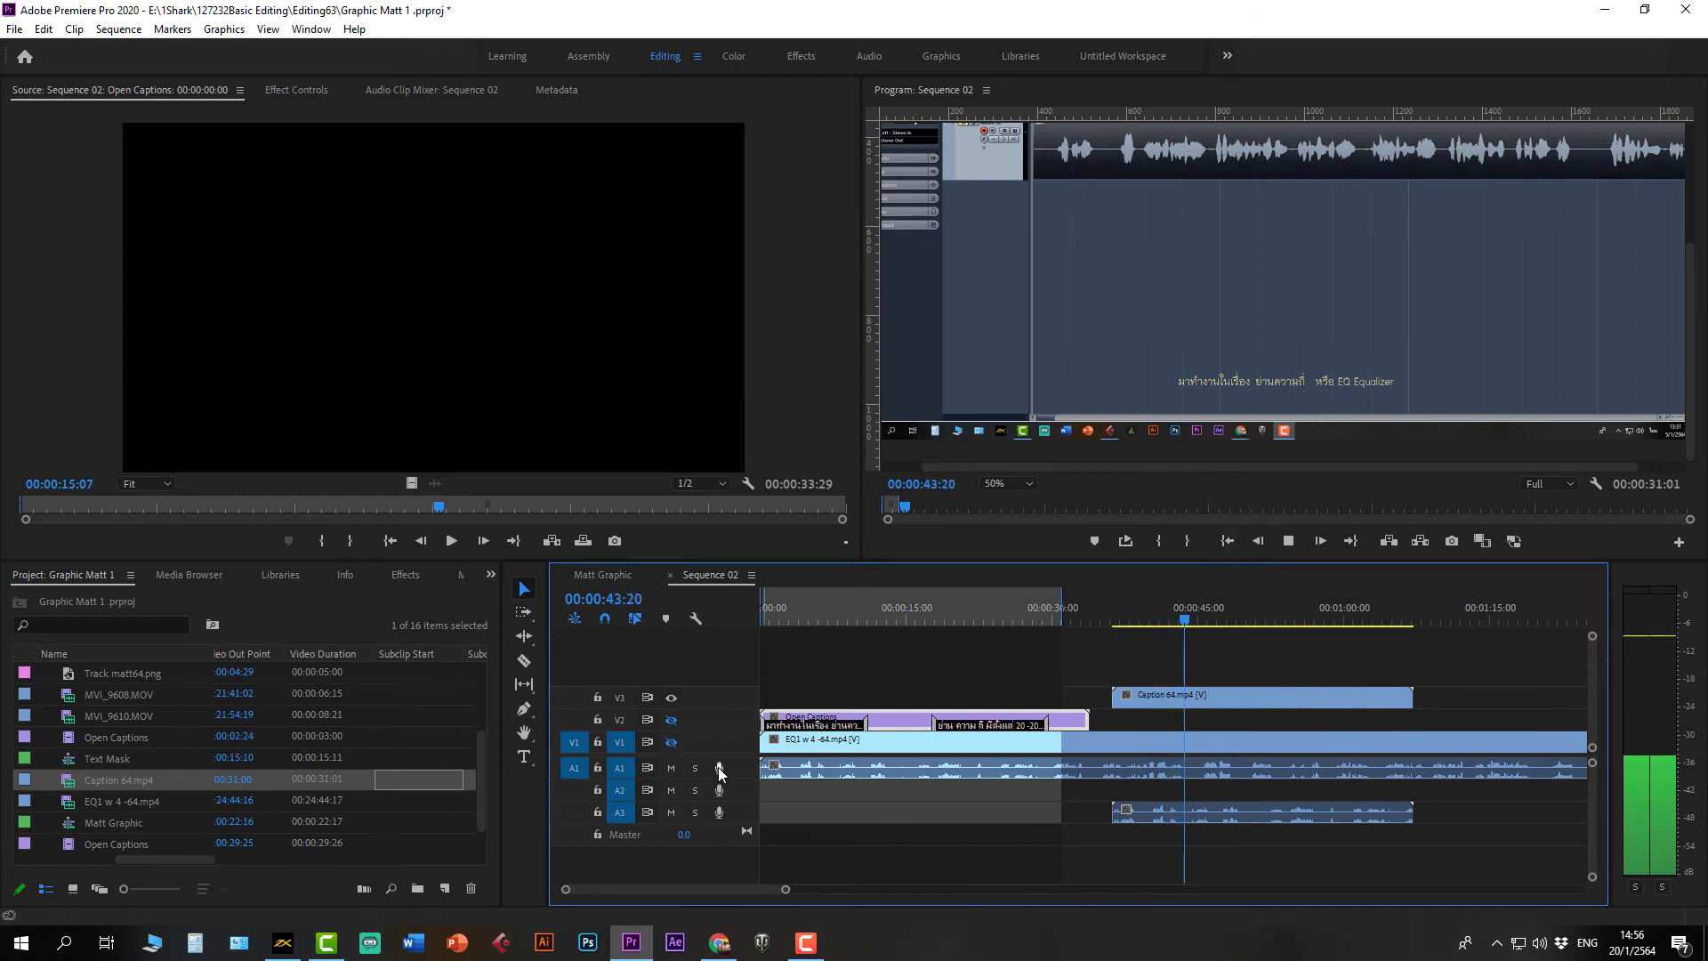
key(space)
Step: Mute audio track A1 and play the Caption 64.mp4 clip from its start through the second caption
click(694, 770)
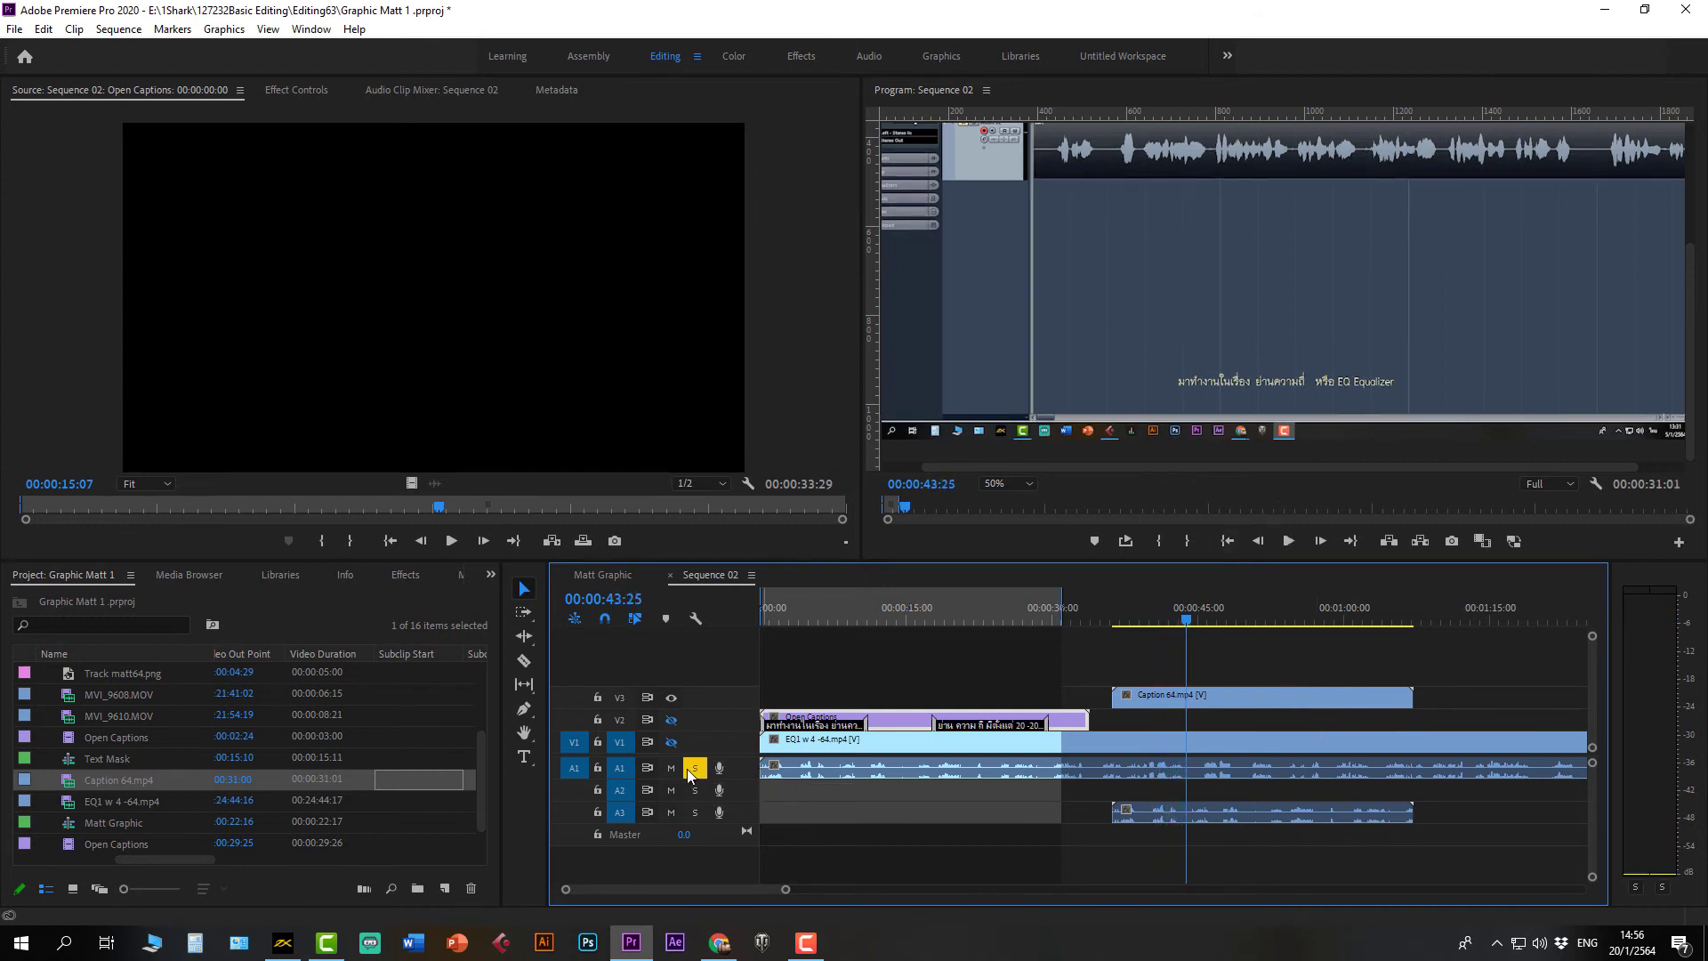
click(694, 769)
drag(1184, 624, 1118, 632)
key(space)
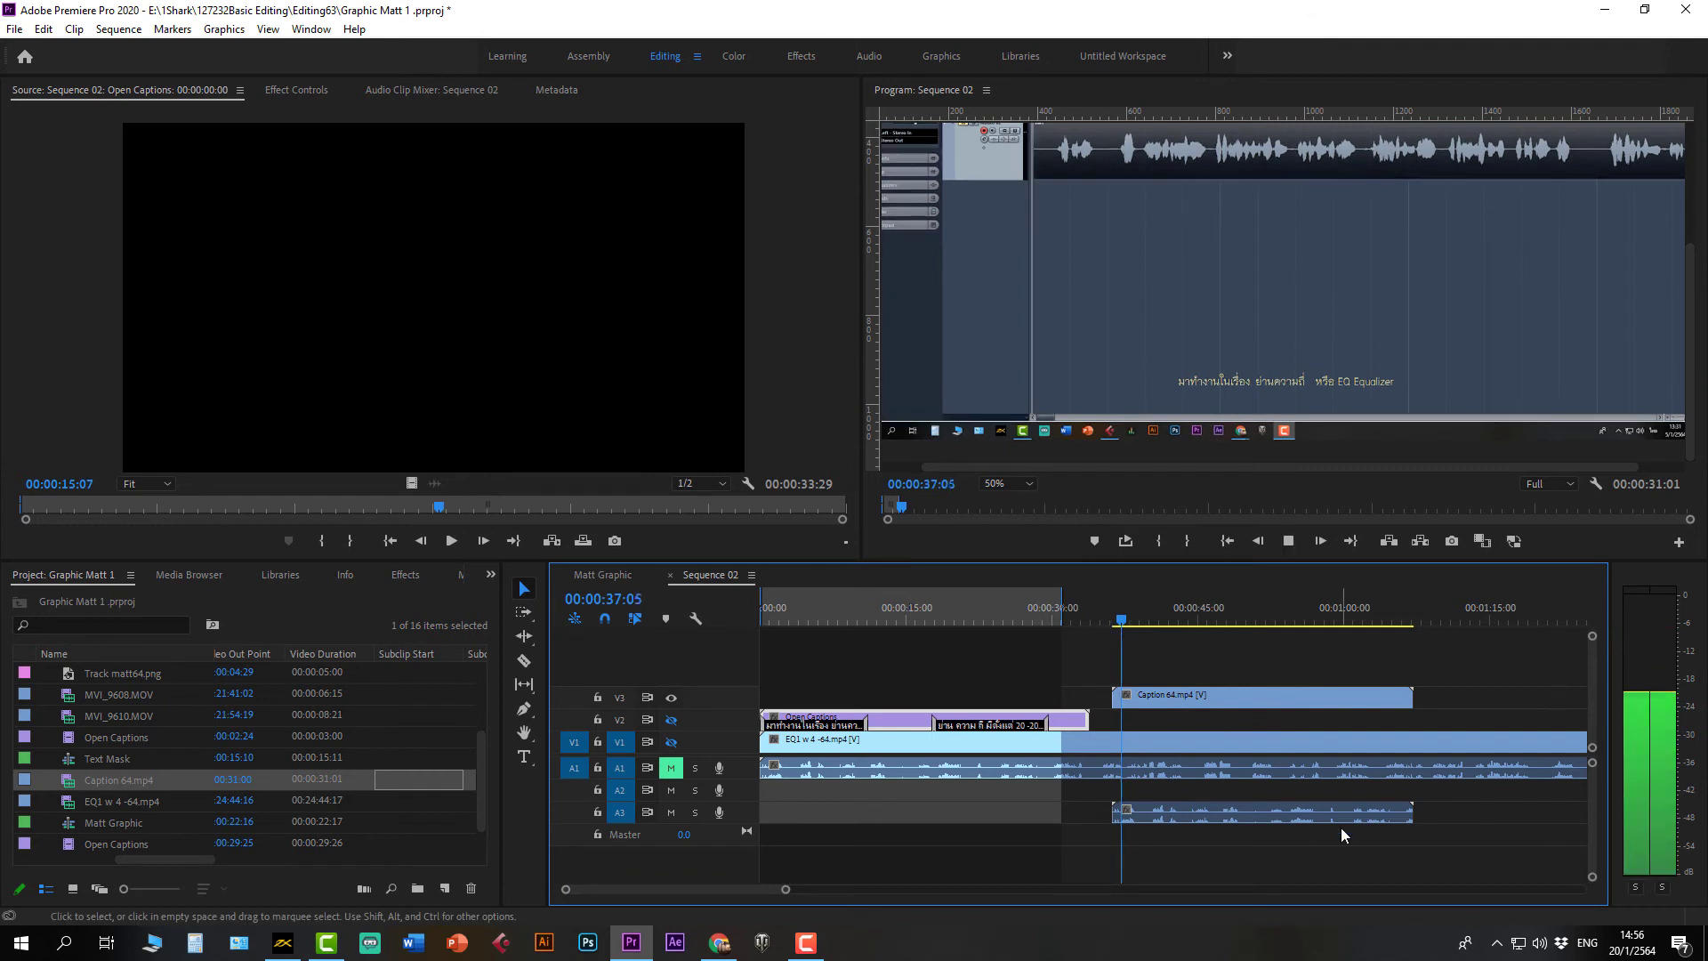
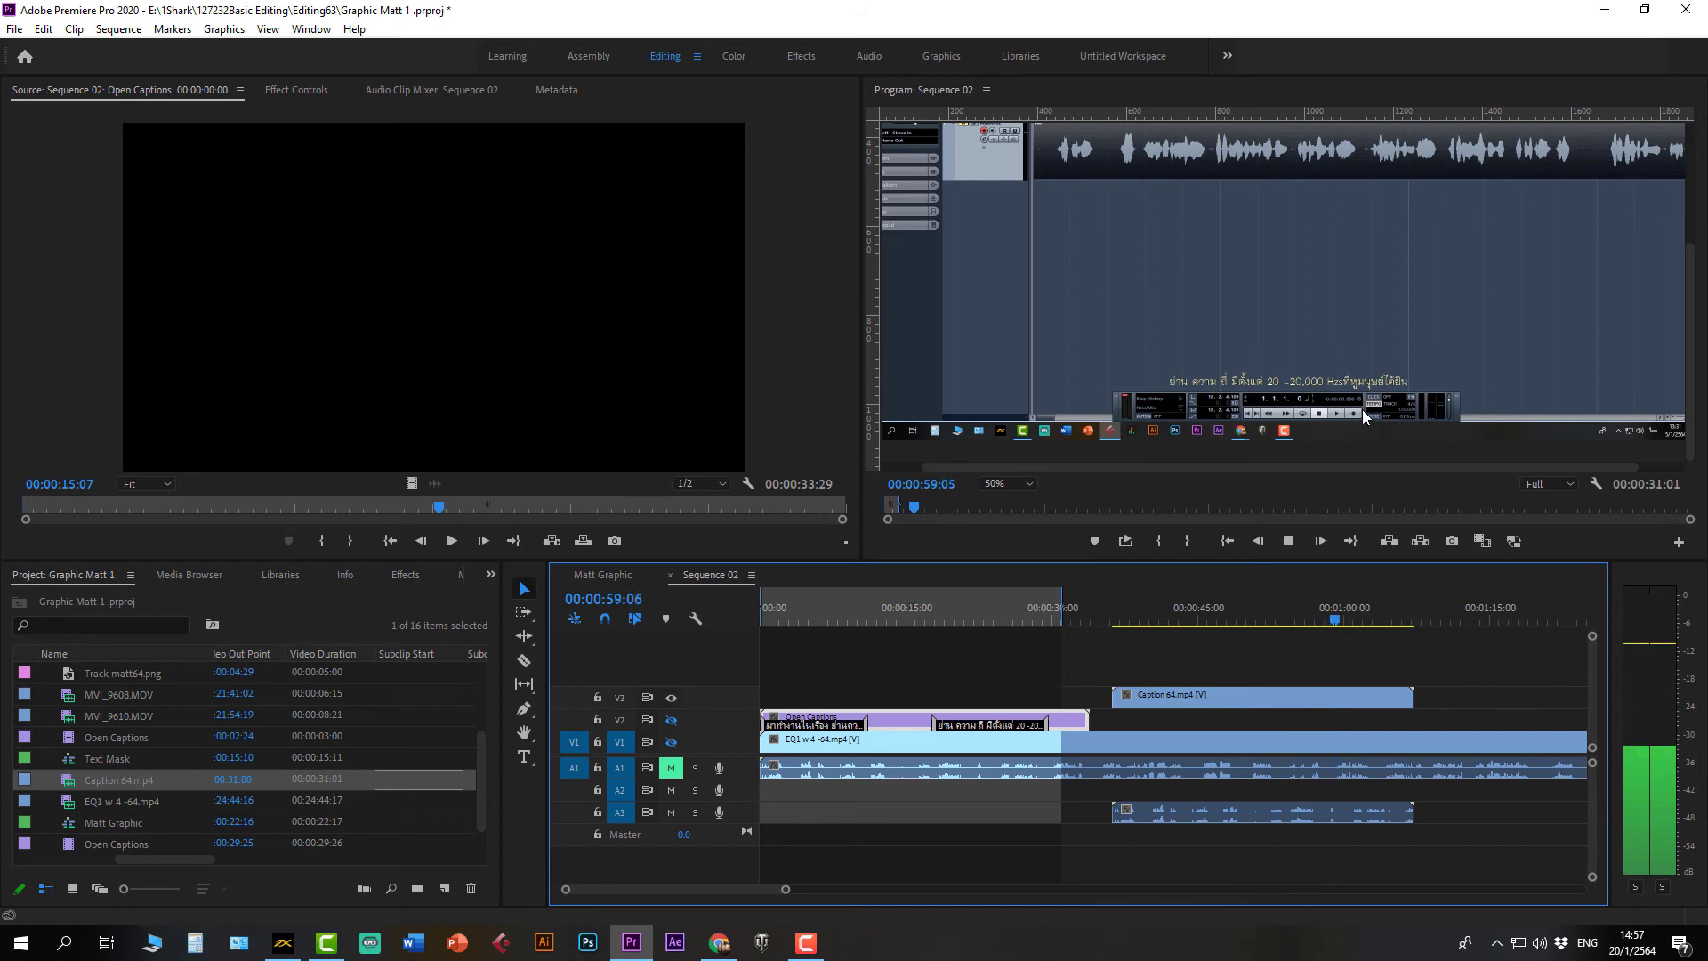
key(space)
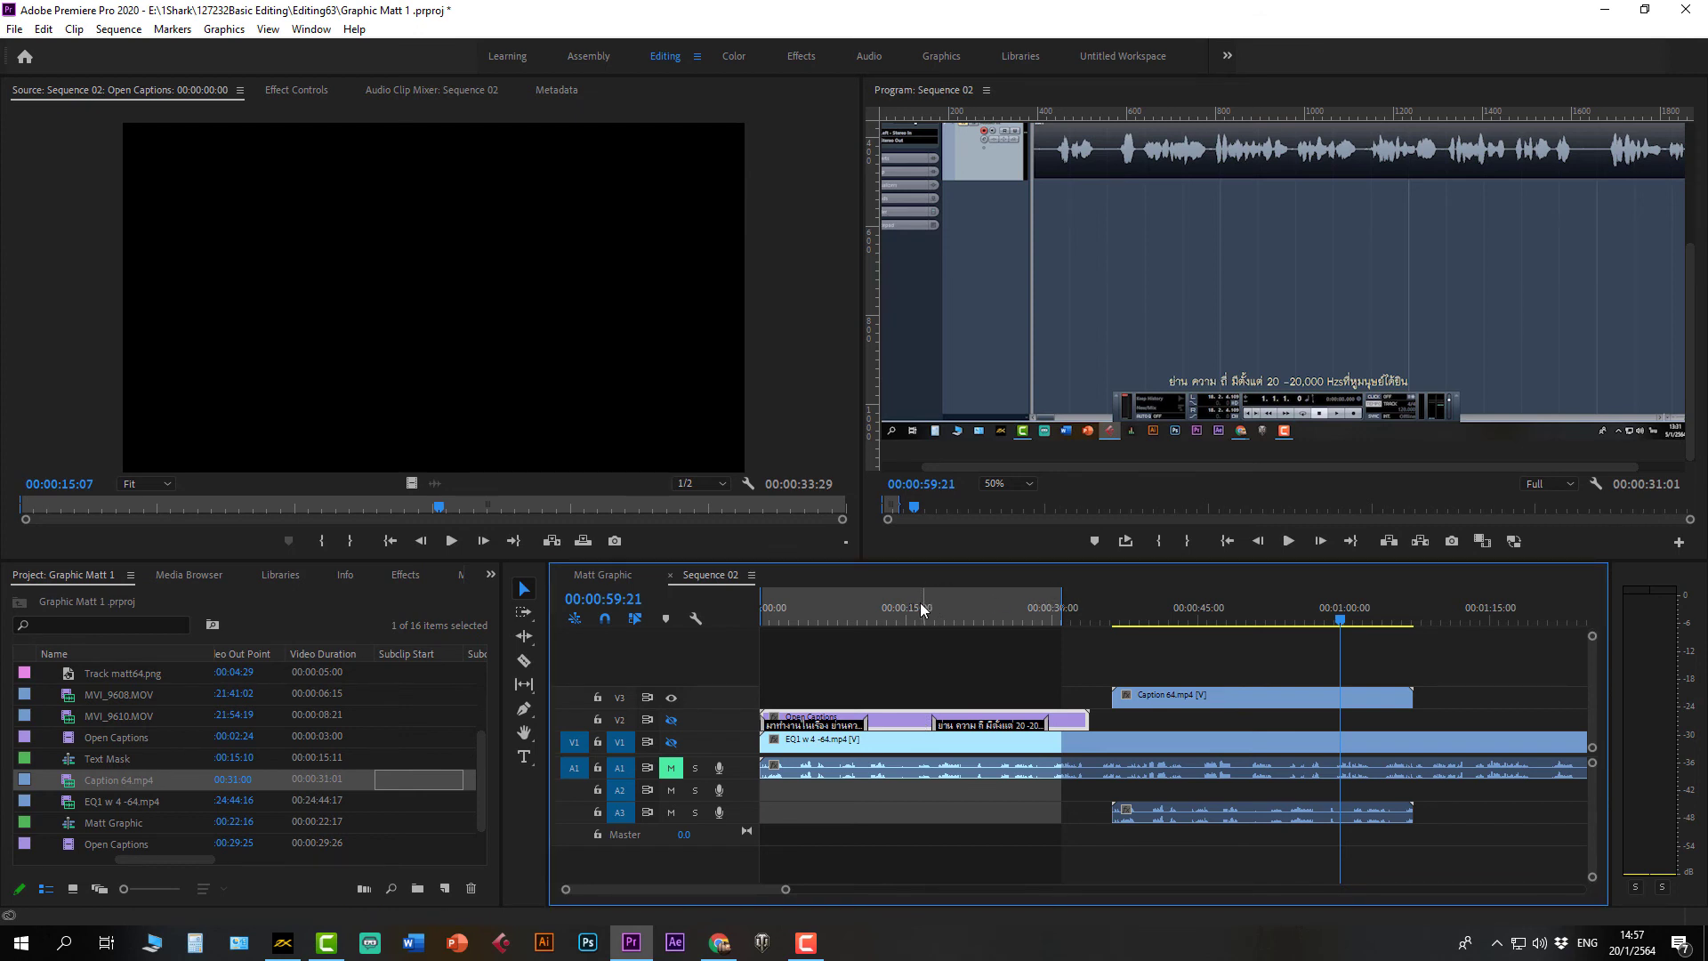
Step: Open the Open Captions clip on track V2 for caption editing and widen the caption list
click(891, 607)
click(847, 610)
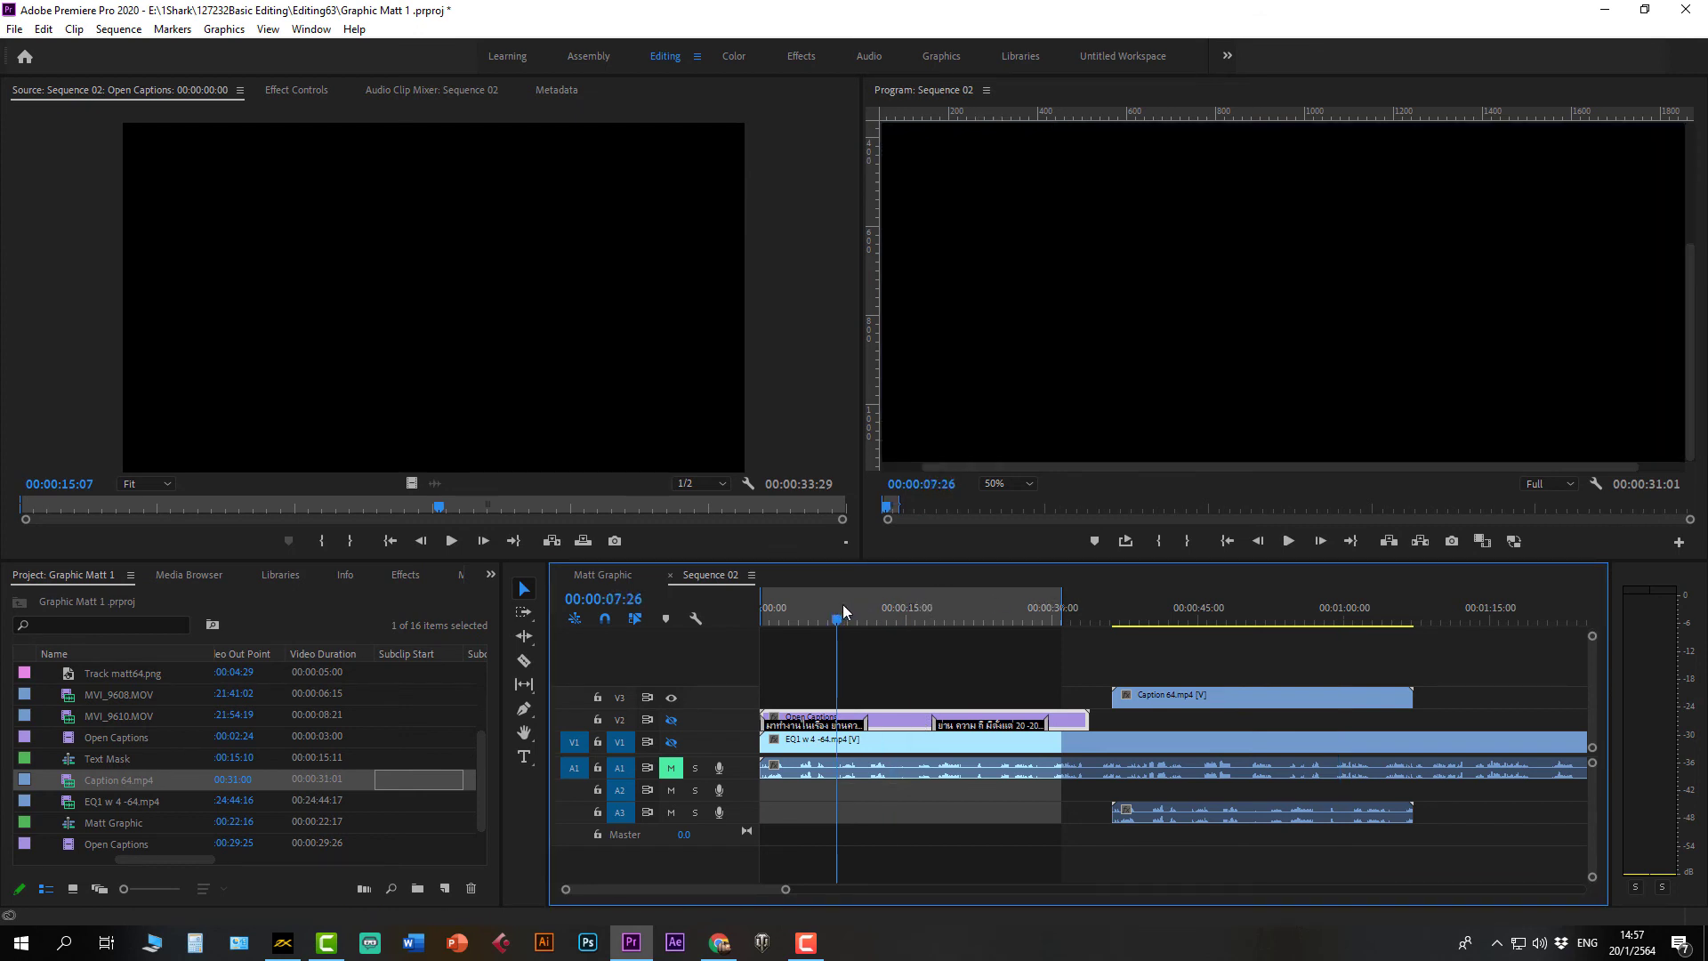
click(810, 732)
double_click(808, 726)
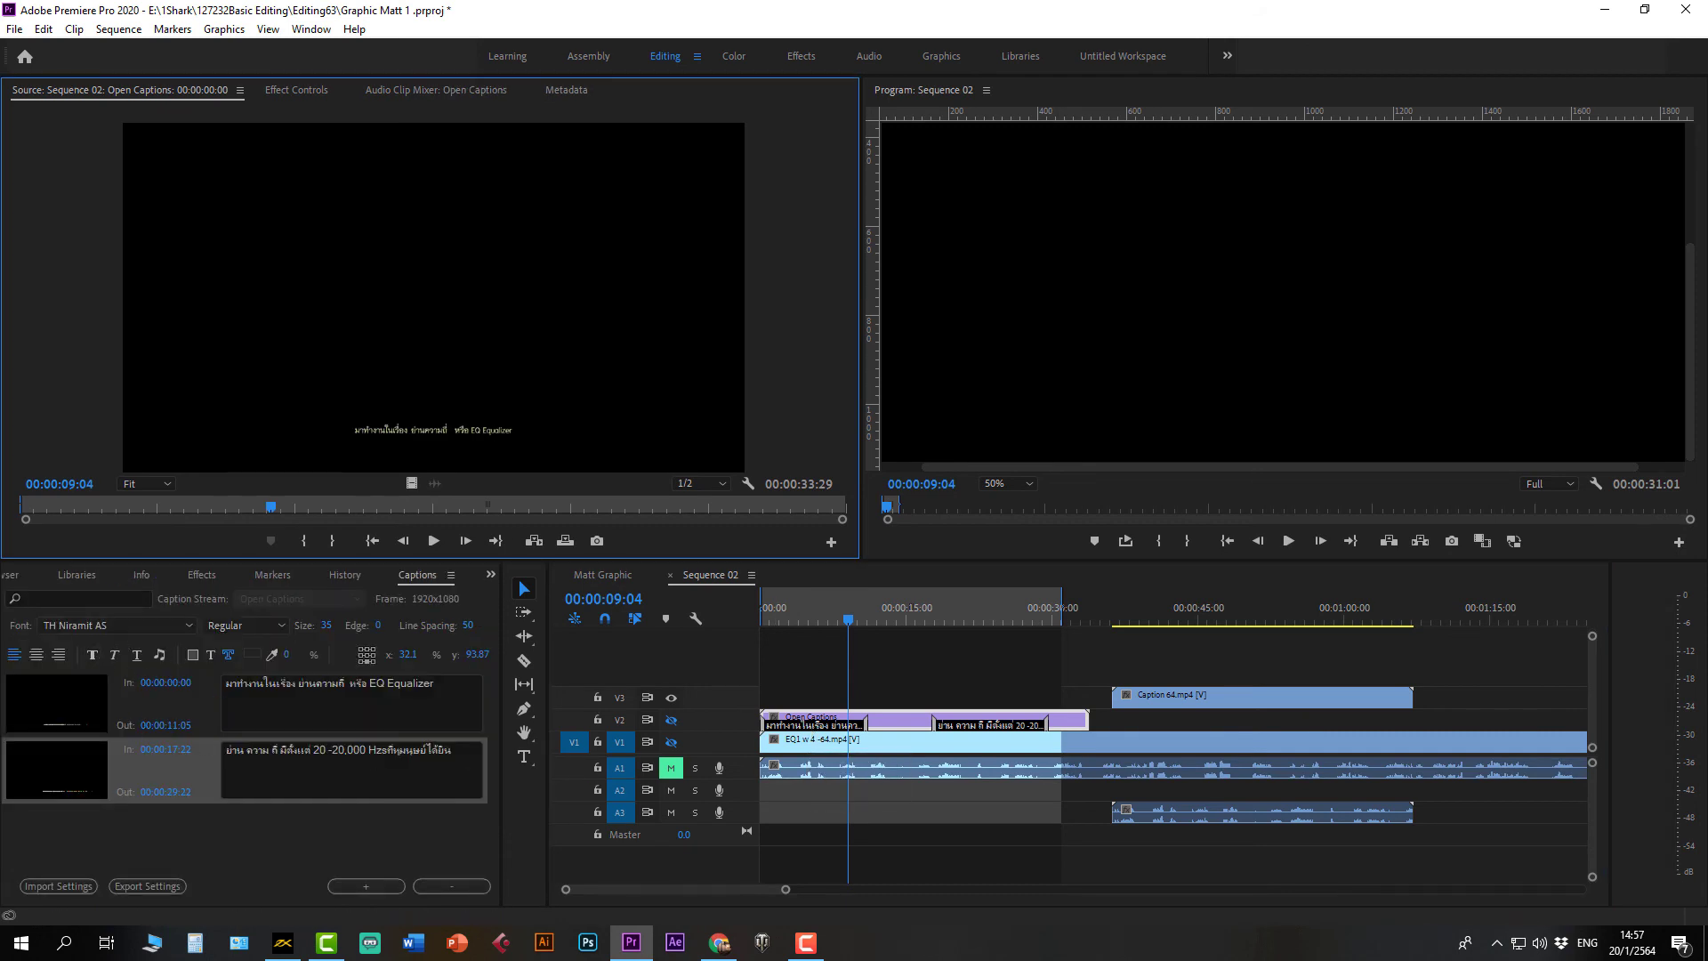
drag(501, 580, 579, 580)
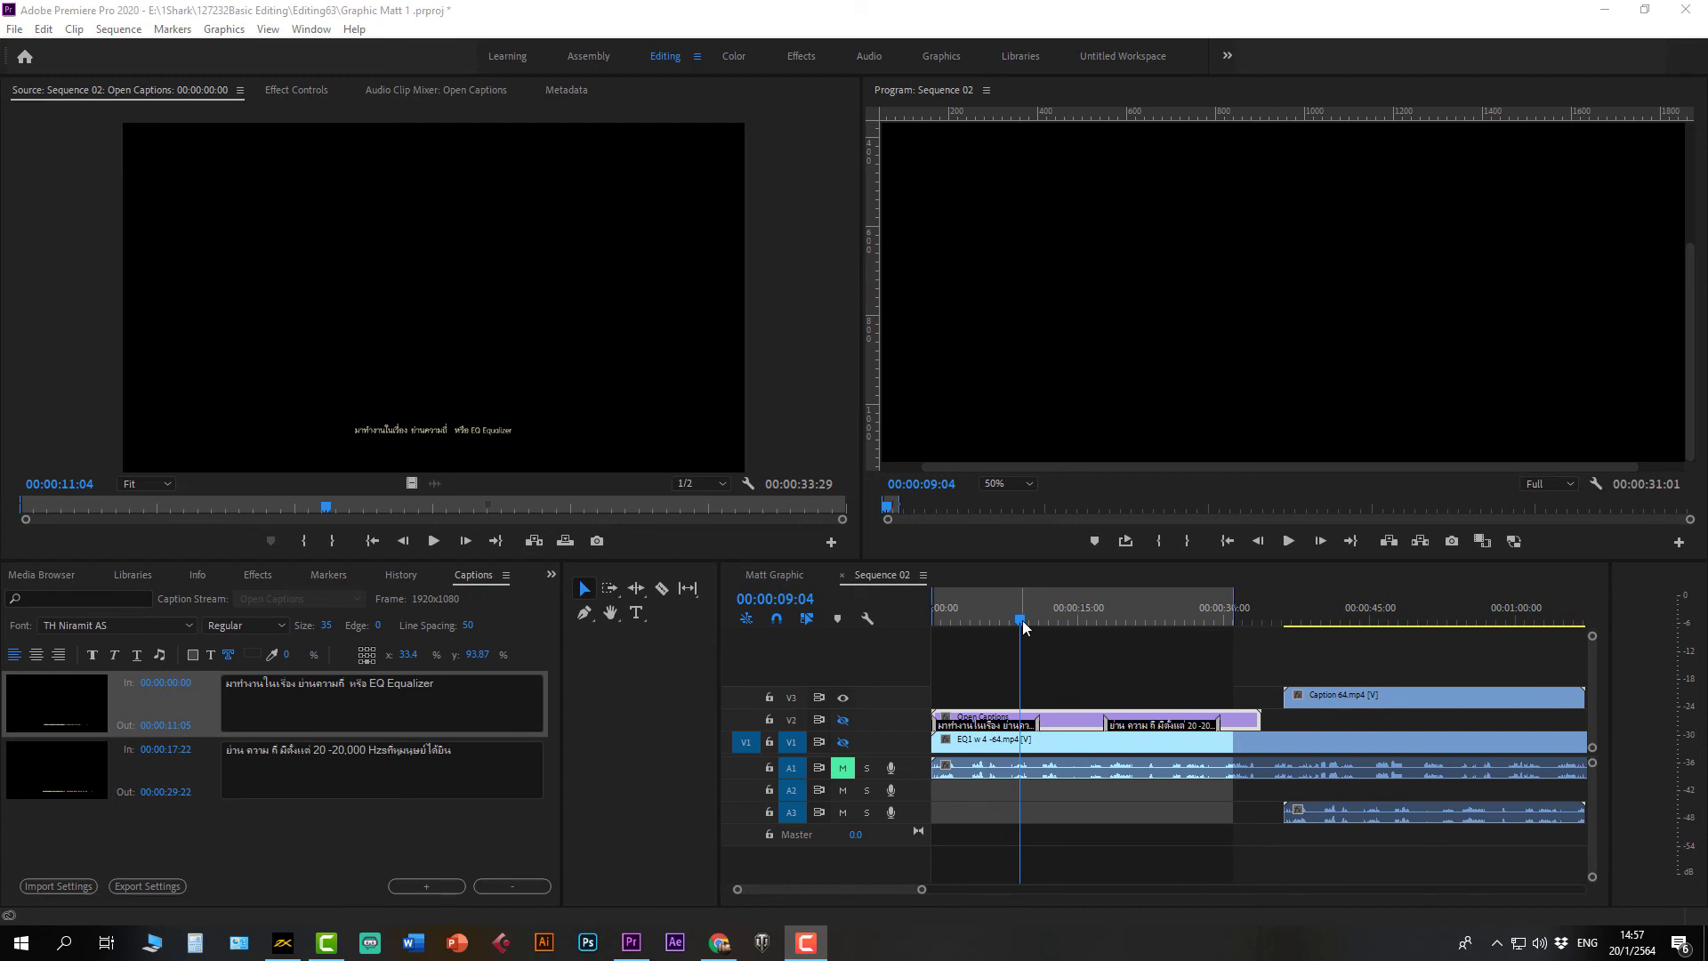
Step: Move the playhead to 00:00:05:01 and make video tracks V1 and V2 visible again
drag(1022, 627, 983, 626)
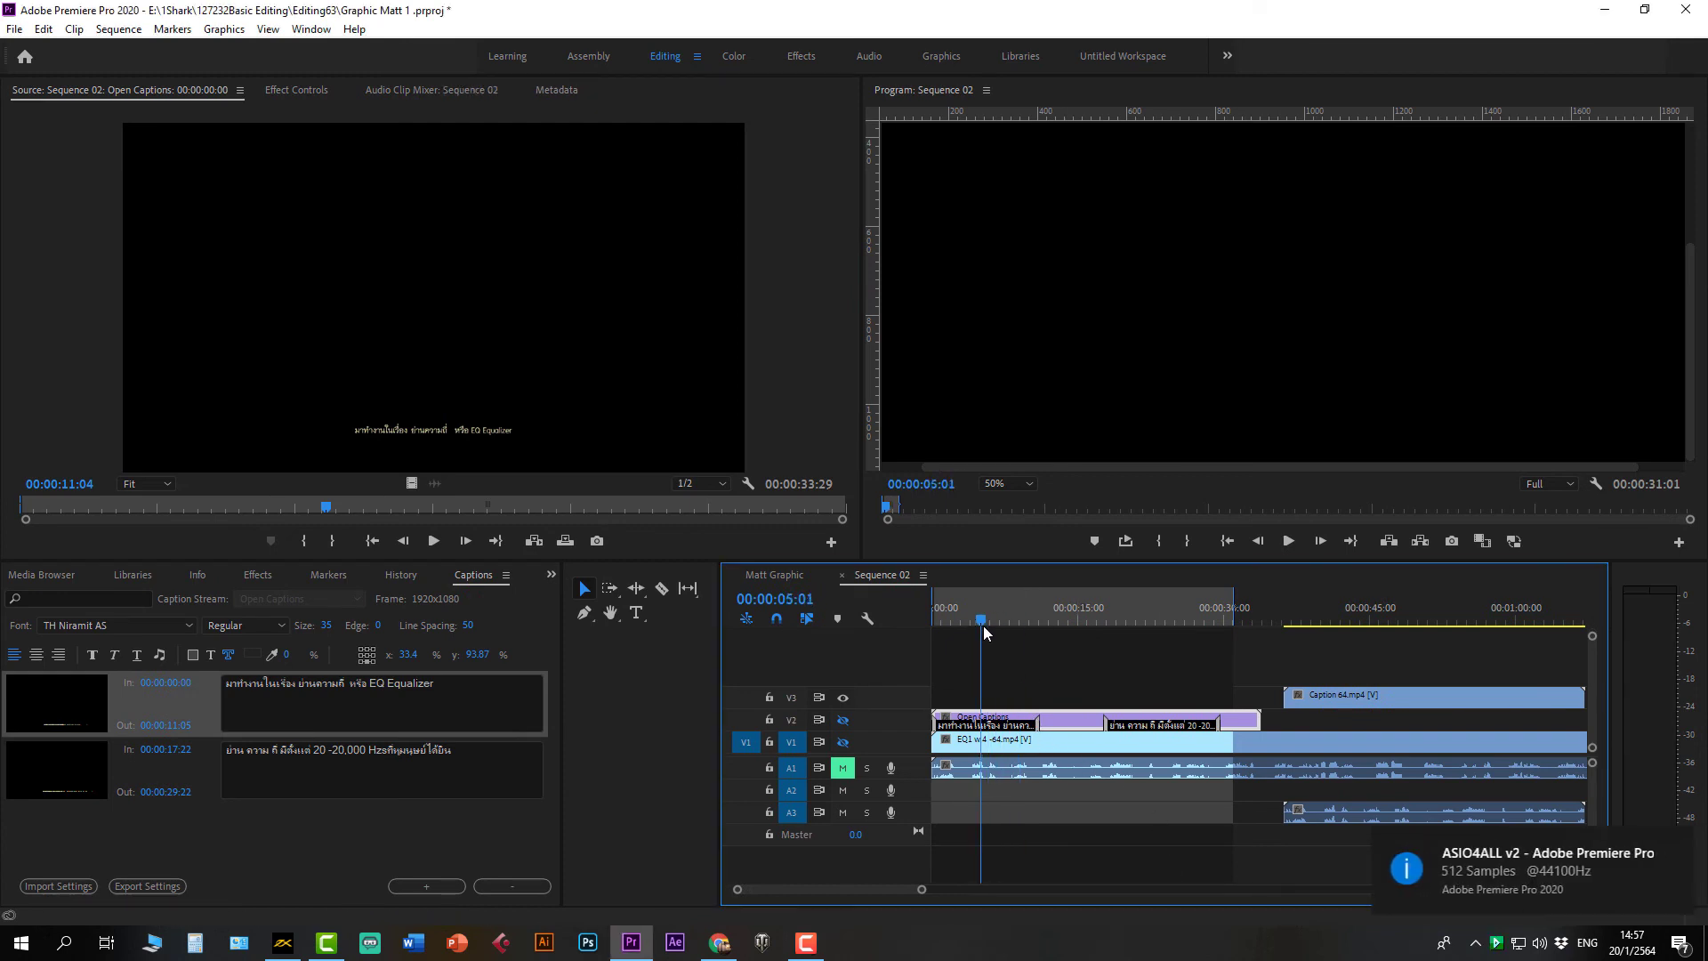
click(844, 744)
click(843, 721)
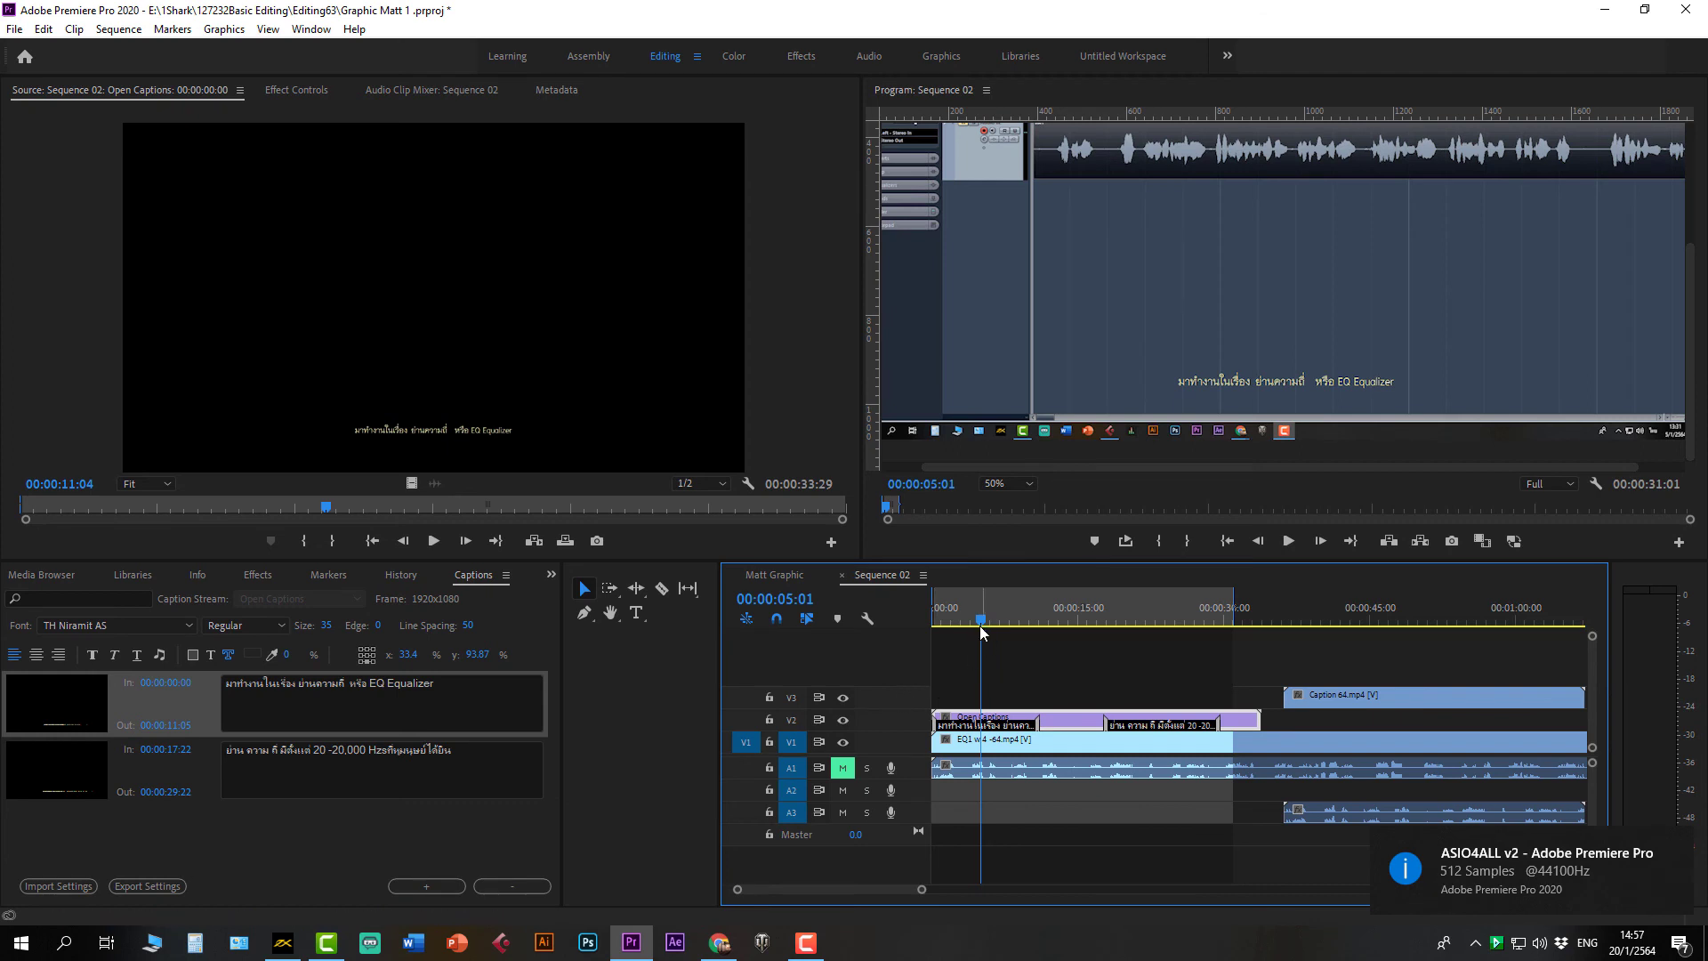
Step: Split the Open Captions clip at 00:00:11:16, between the two captions, and narrow the tool area to a single column
drag(982, 622, 1044, 622)
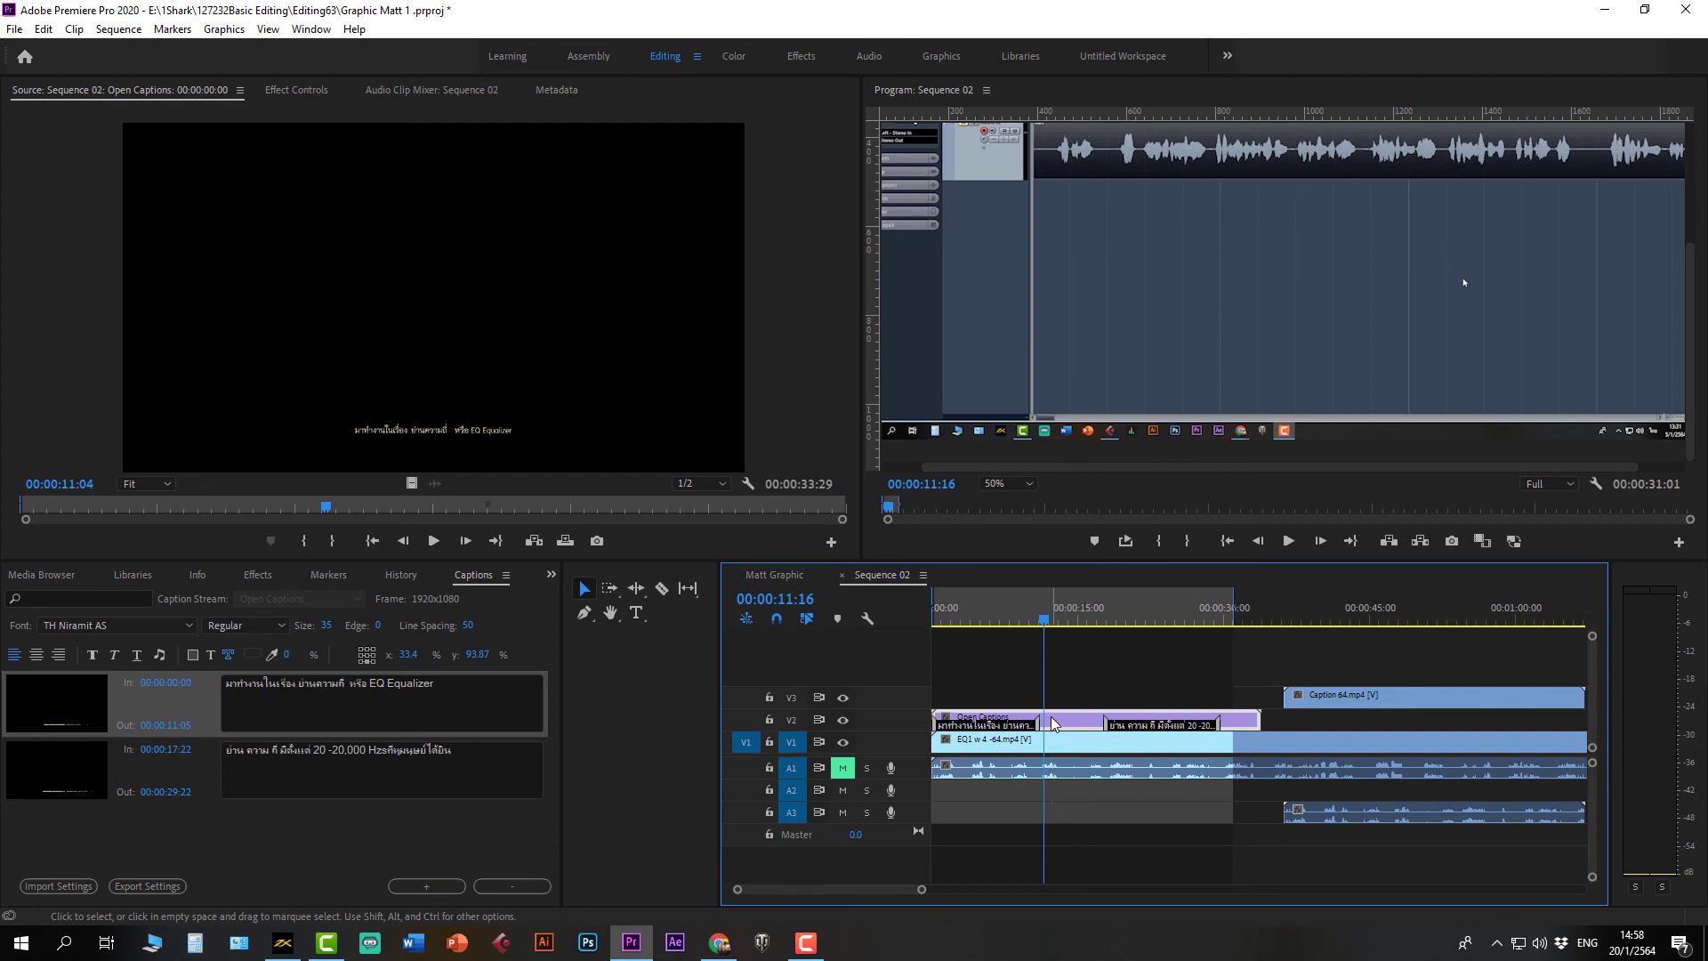
key(ctrl+k)
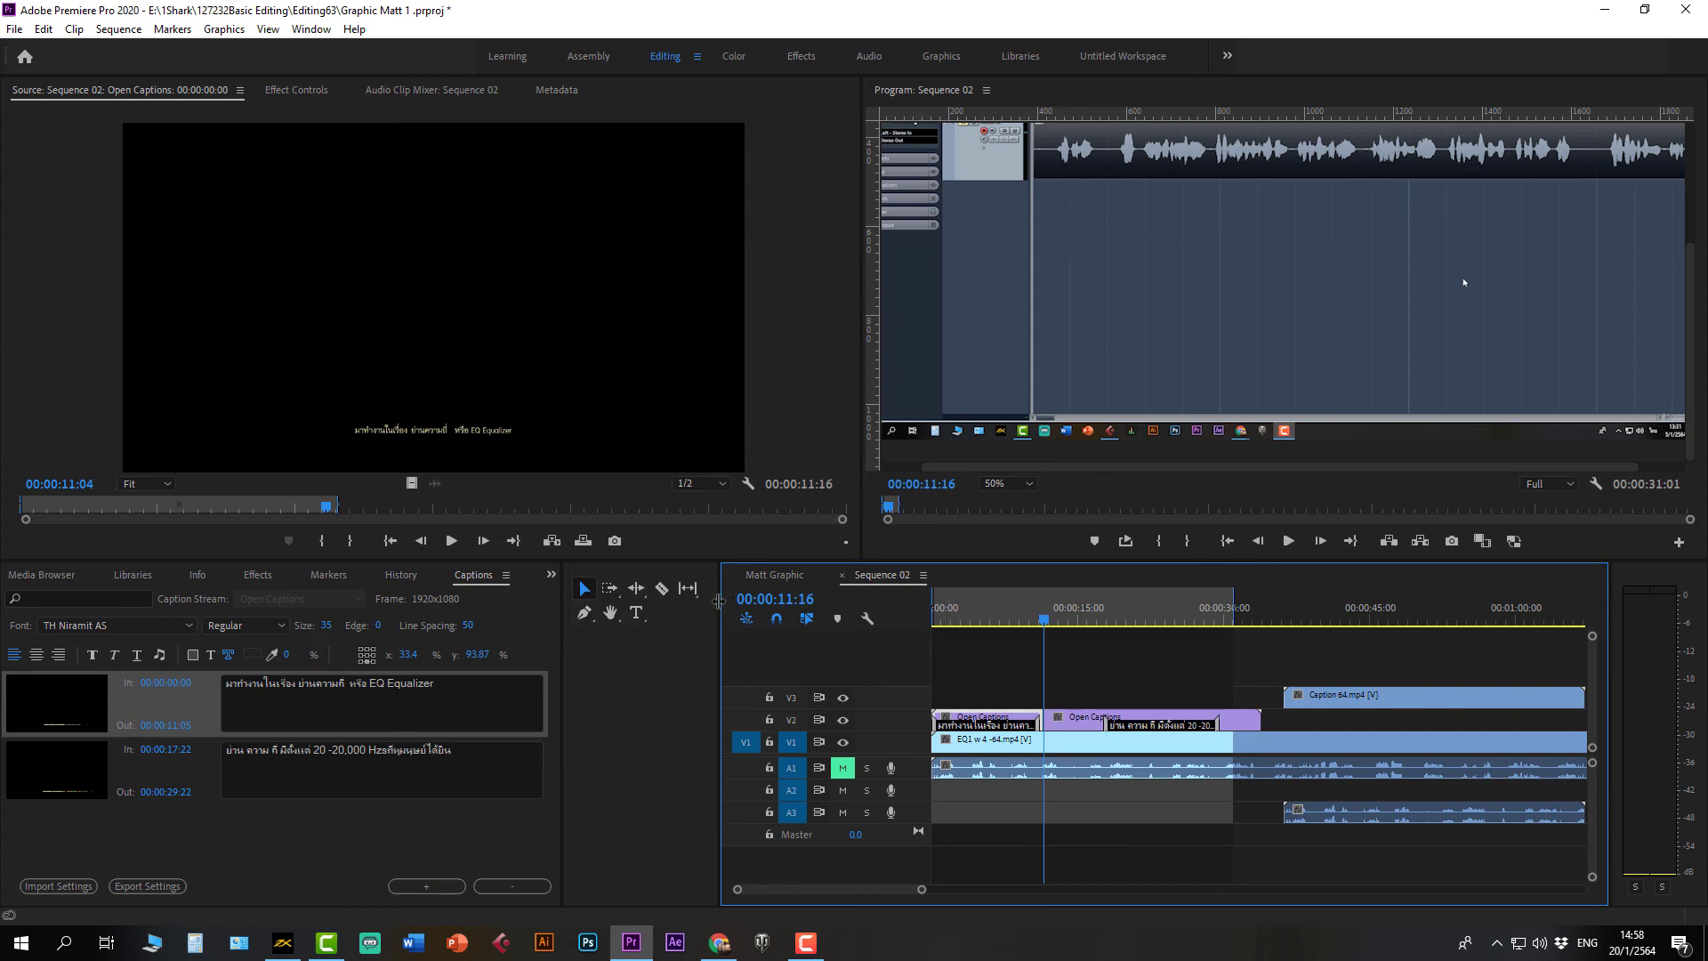
drag(719, 601, 606, 601)
click(583, 660)
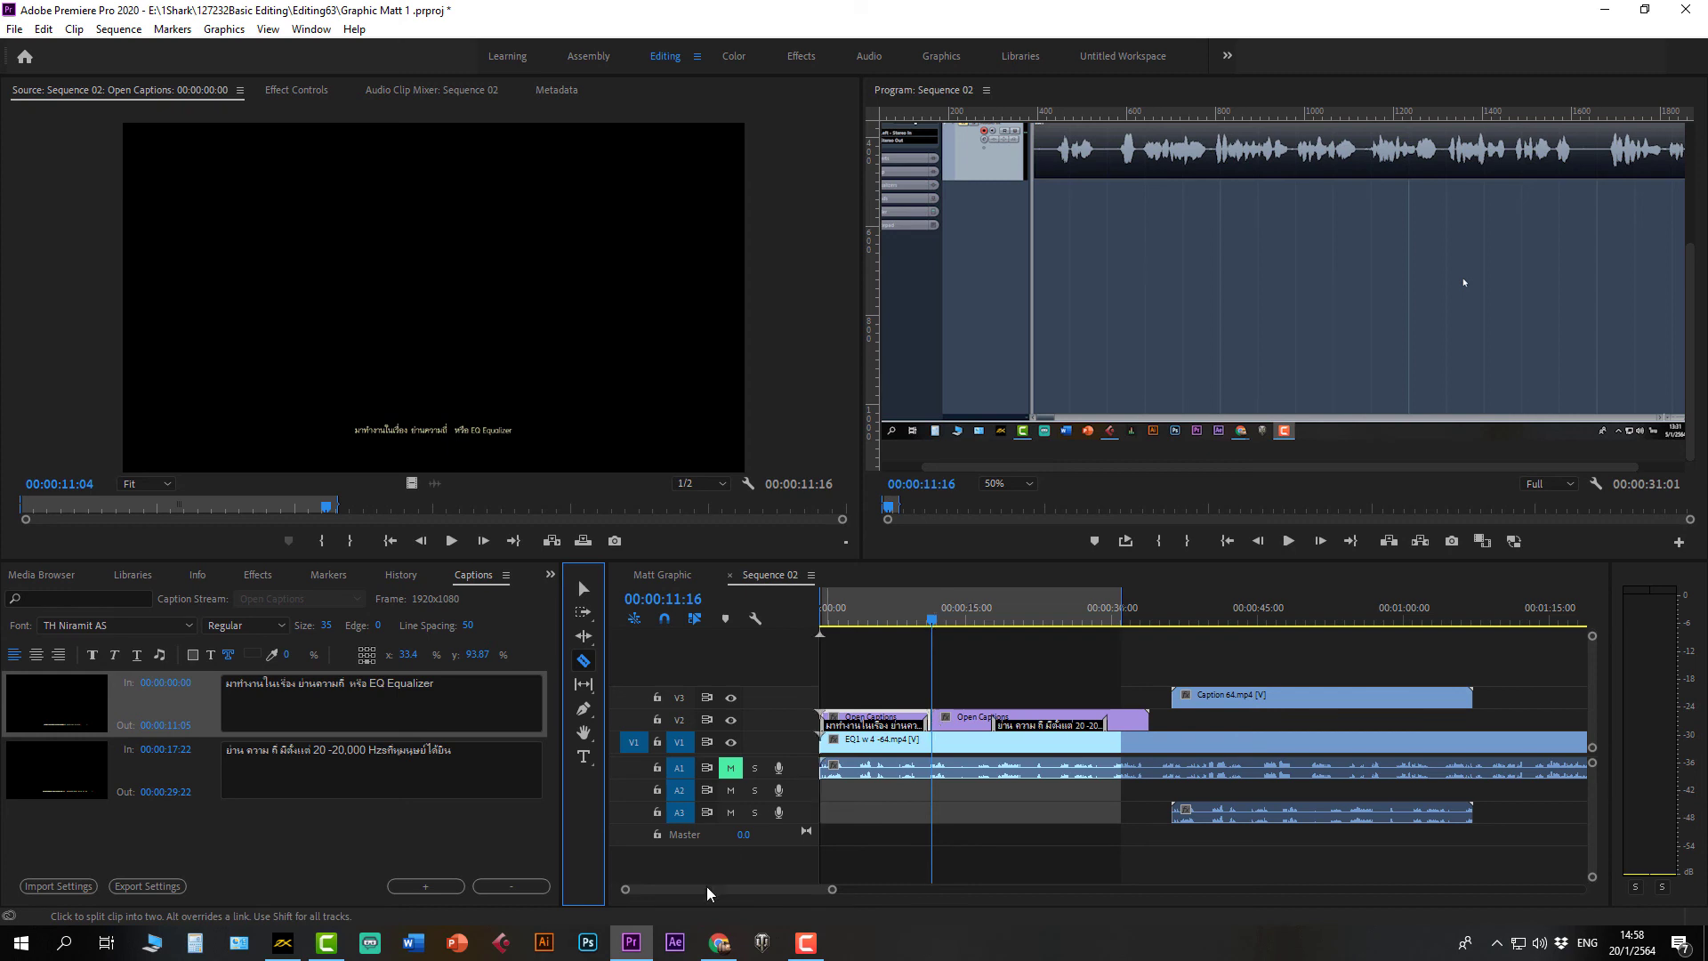
Step: Return the playhead to the sequence start and briefly play the opening of the first caption
click(916, 624)
drag(915, 623, 822, 633)
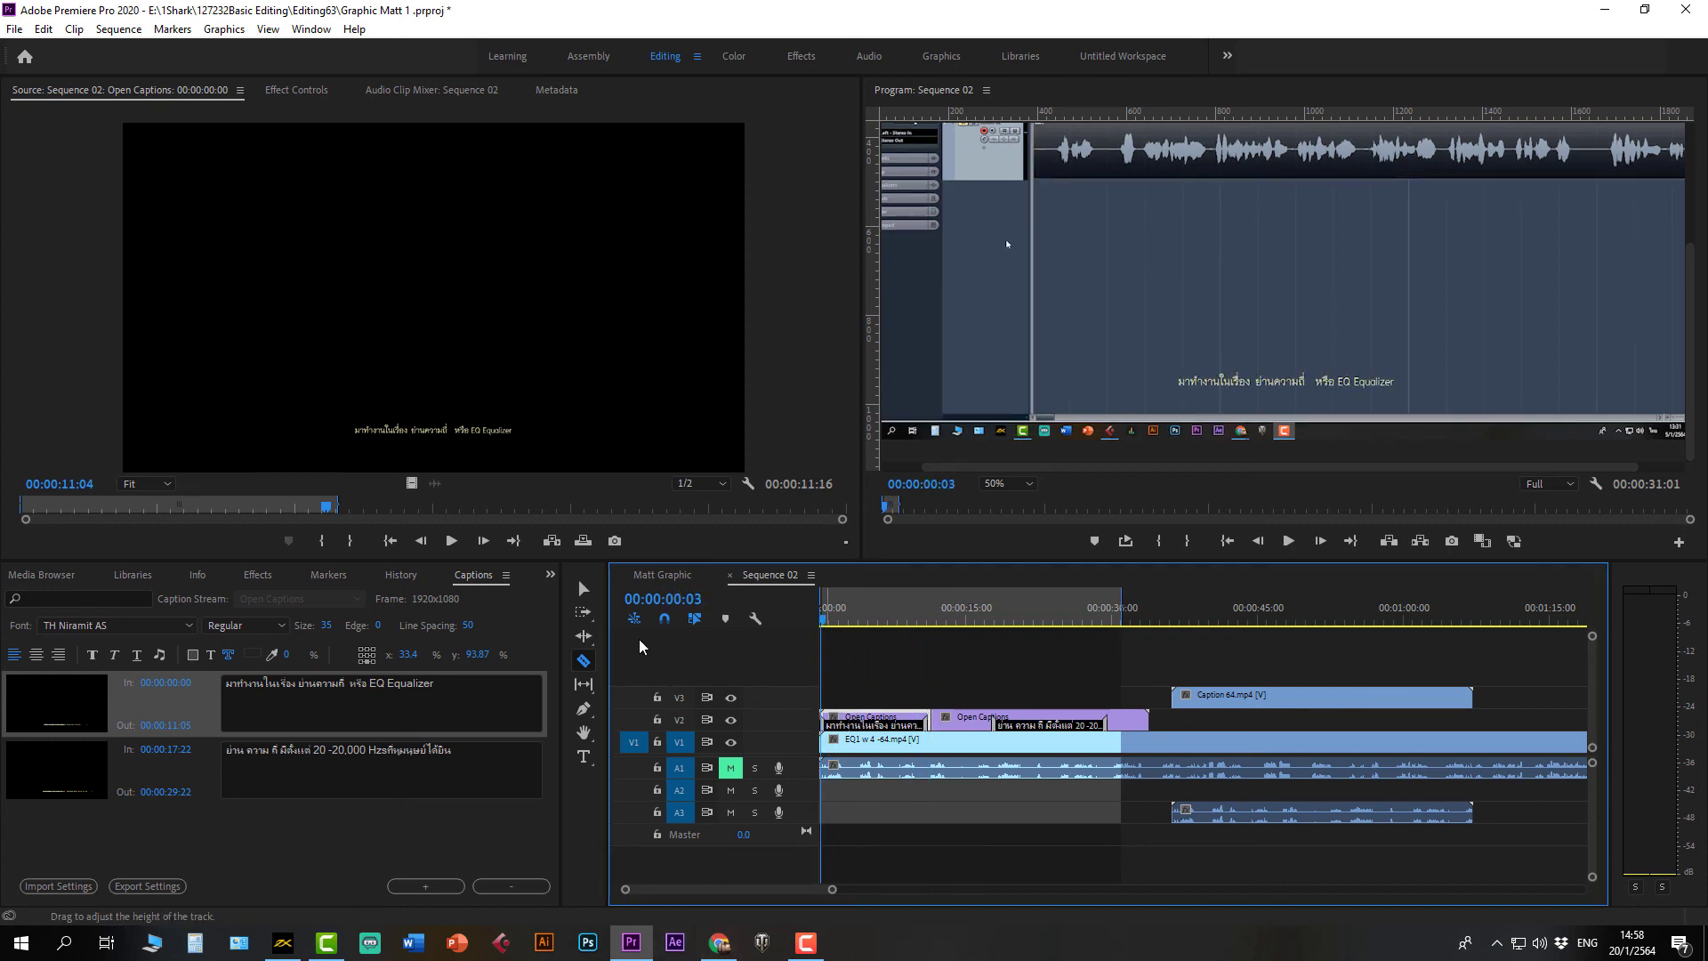
click(584, 588)
click(845, 722)
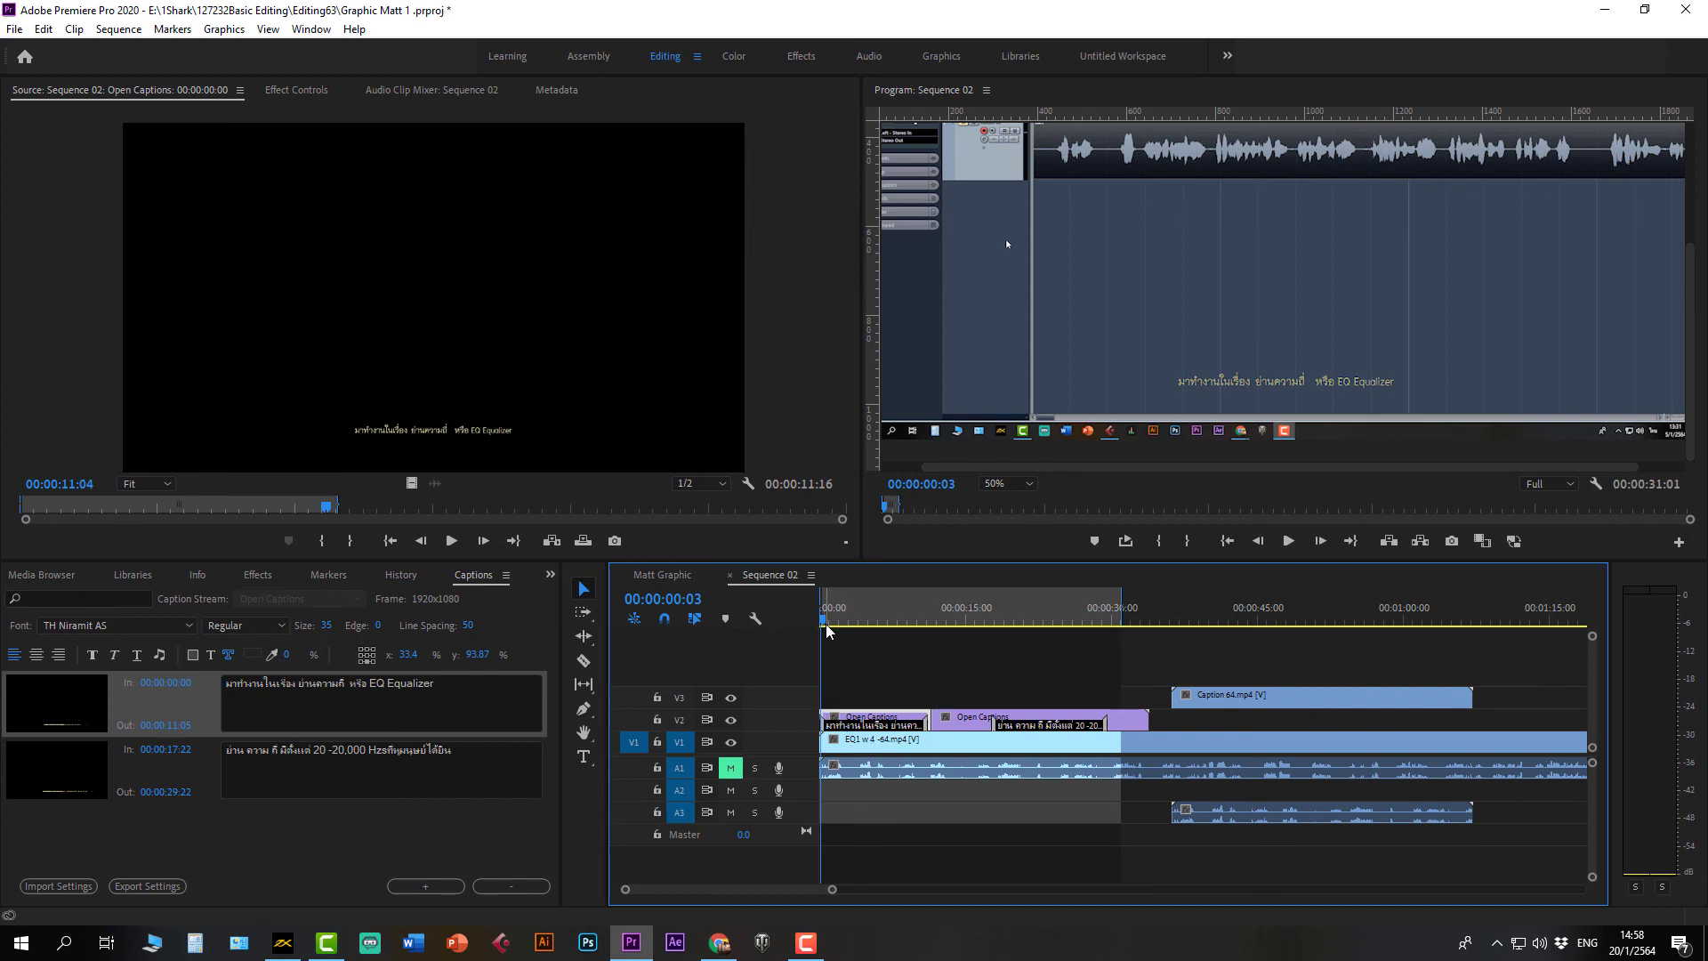
mouse_move(822, 621)
mouse_down()
mouse_move(839, 620)
mouse_move(790, 621)
mouse_up()
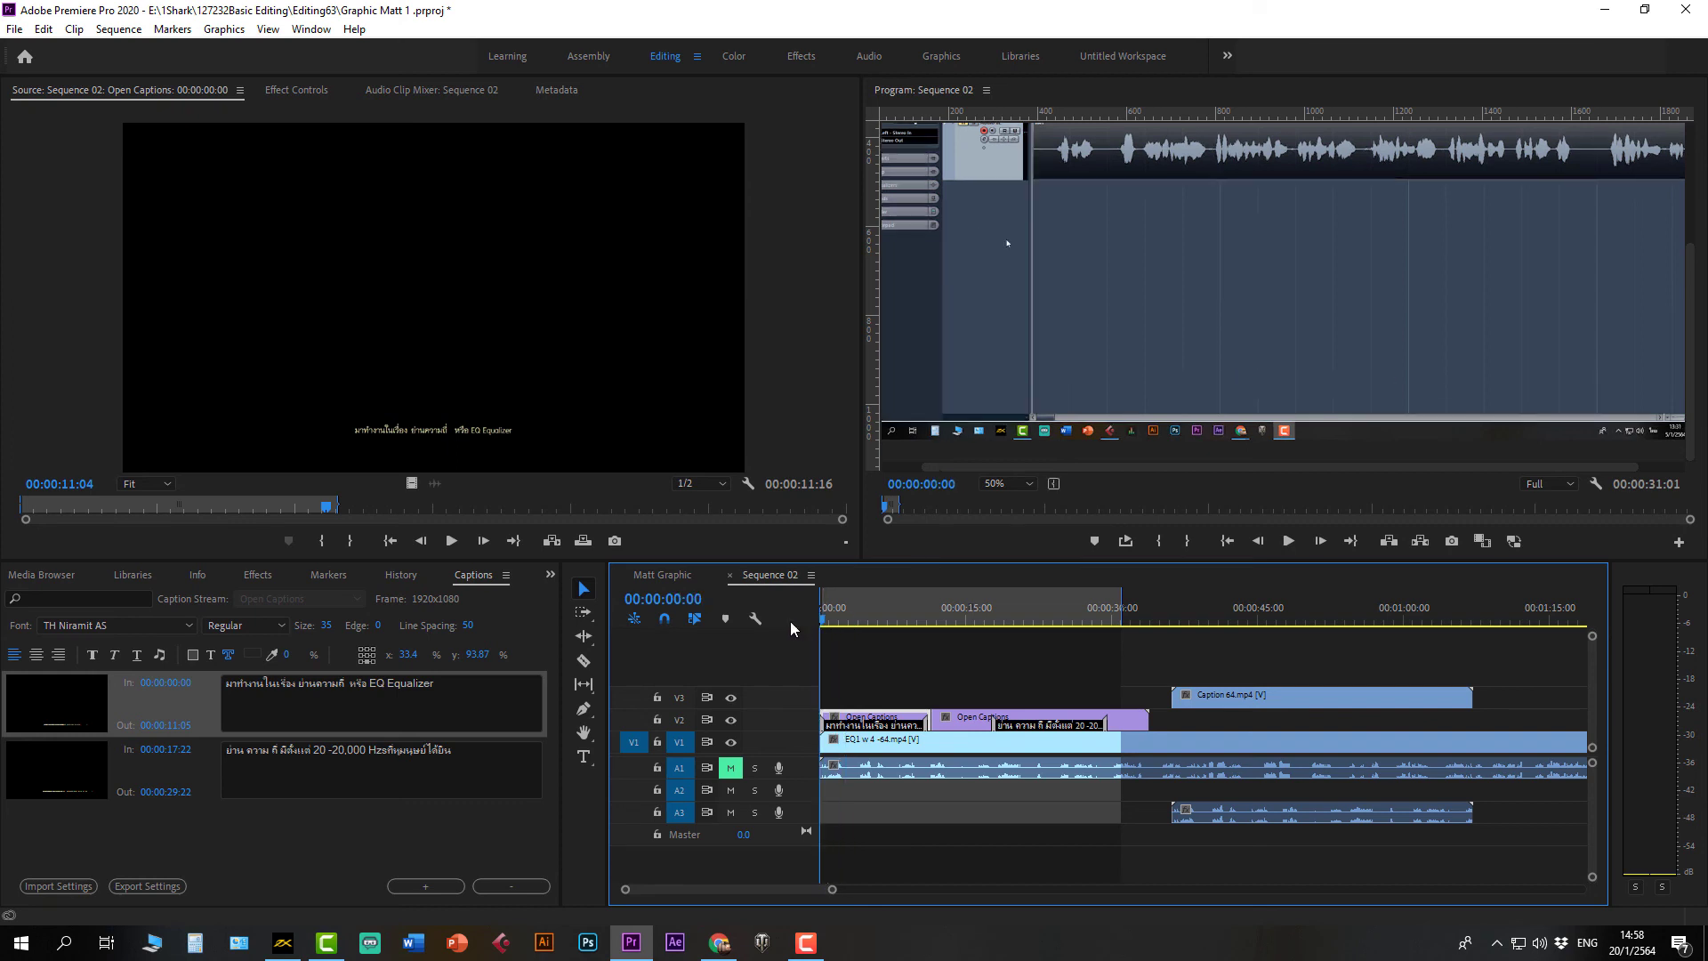
key(space)
key(space)
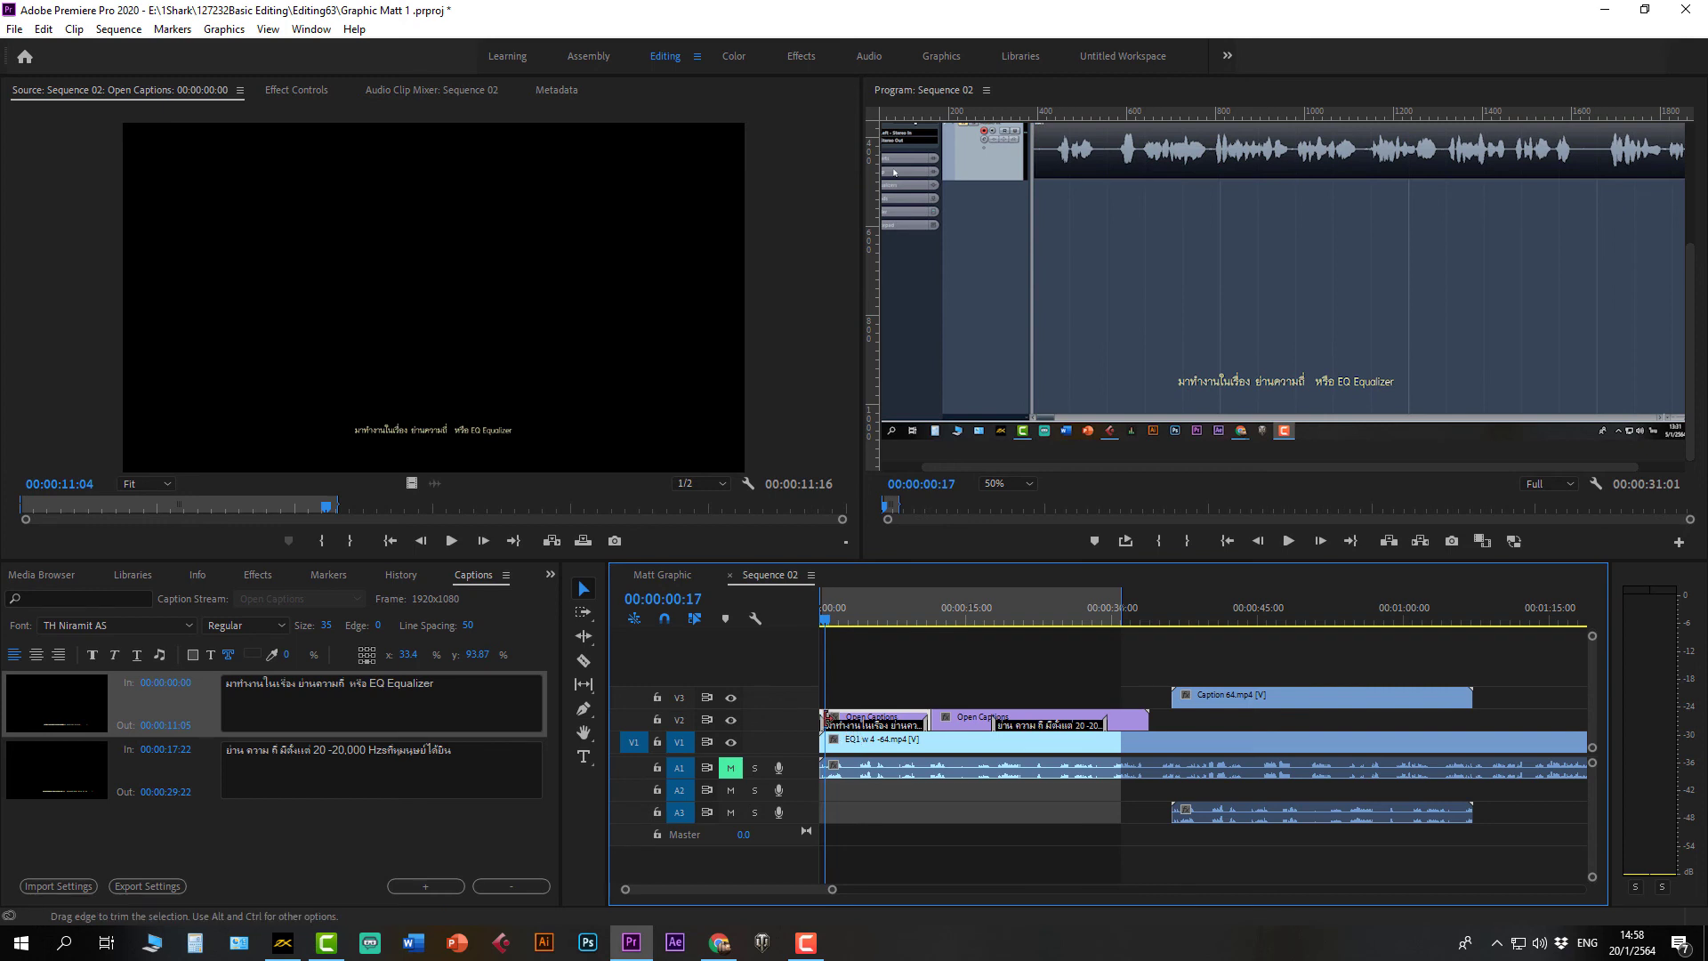
Step: Show the effect settings of the first Open Captions clip on V2 and move the playhead to 00:00:00:04
double_click(874, 720)
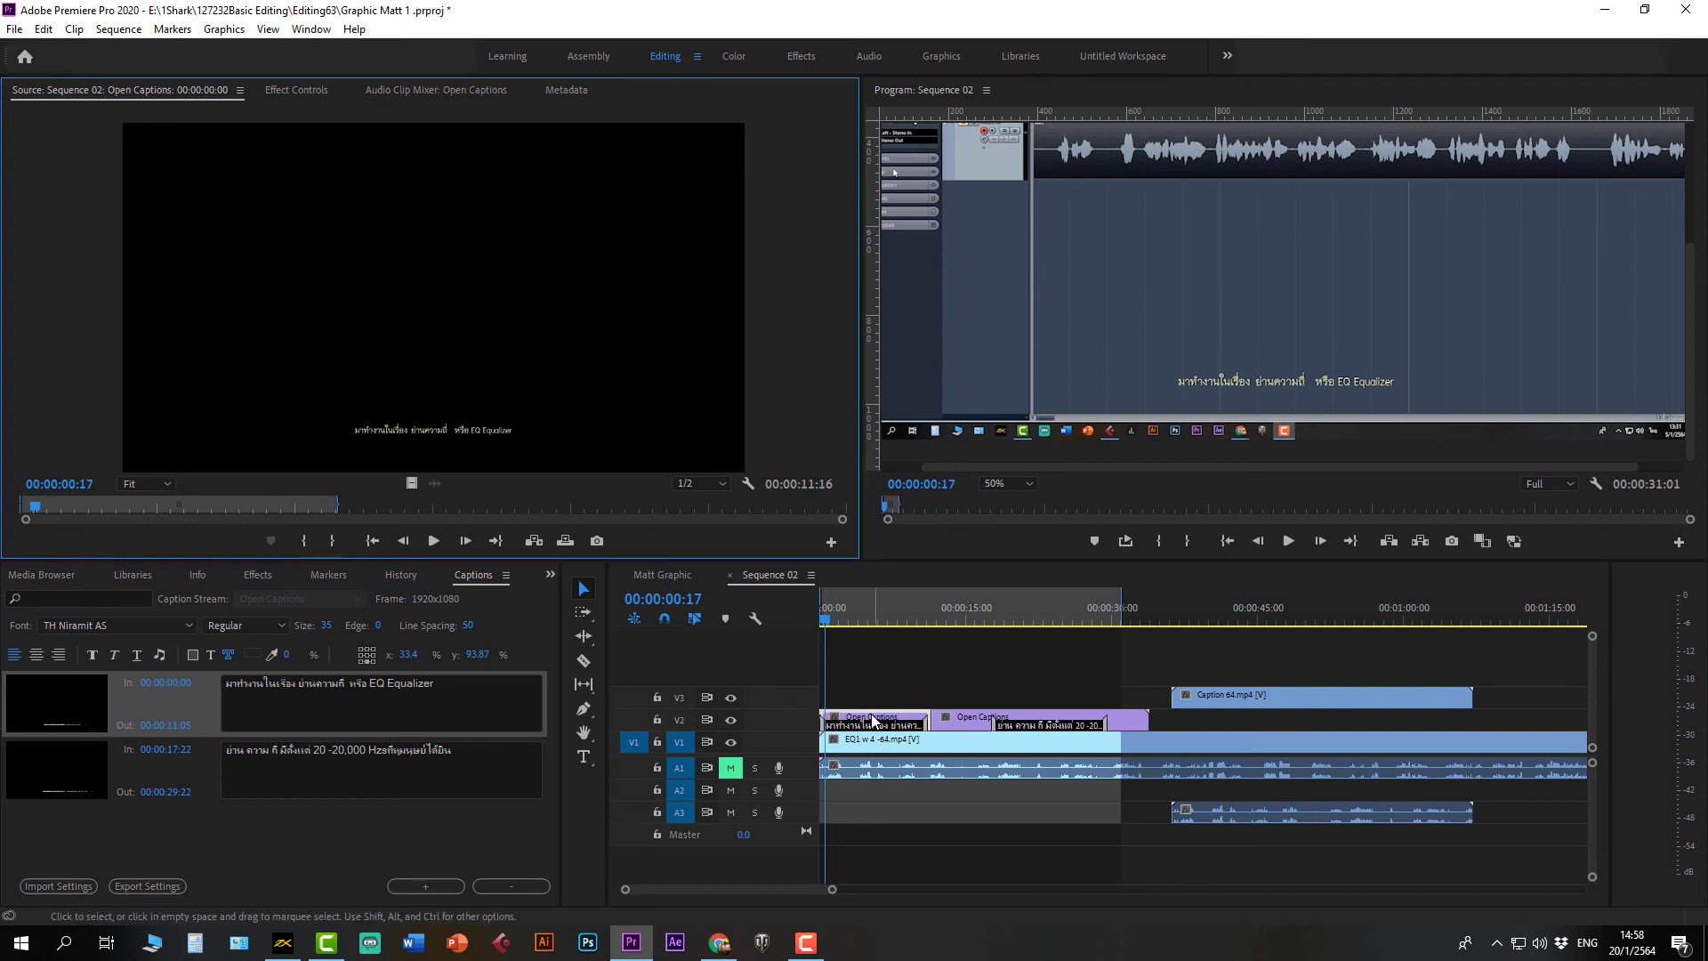
click(312, 90)
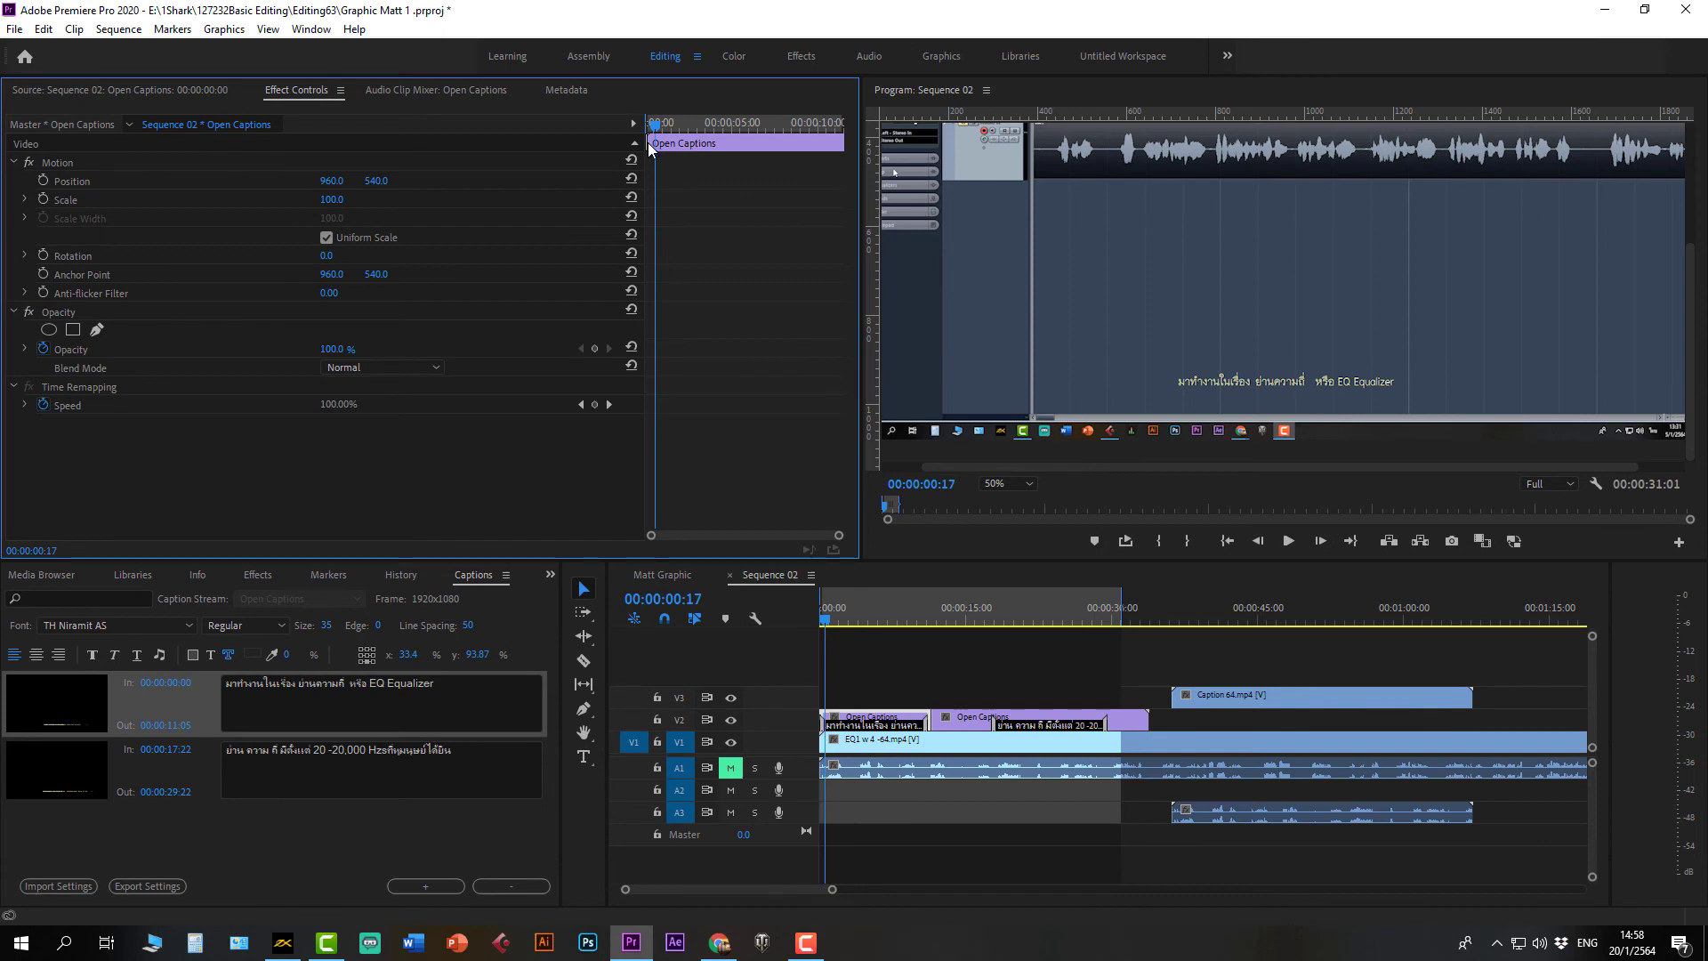
drag(839, 534, 765, 538)
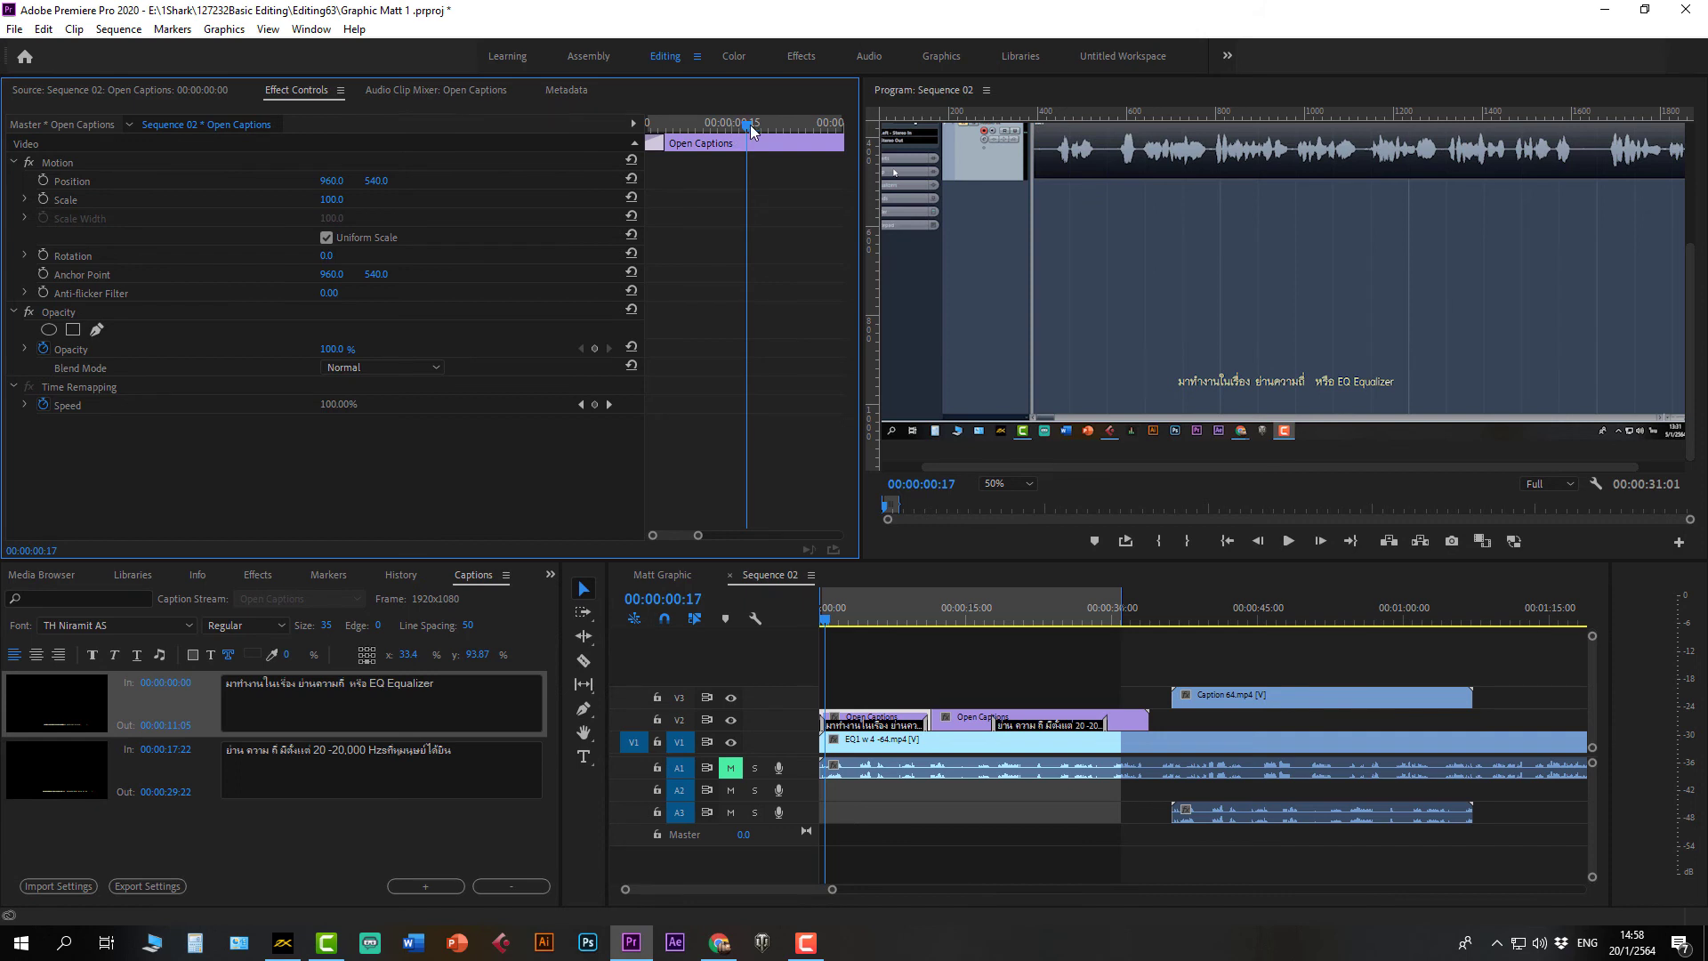
drag(750, 125, 650, 122)
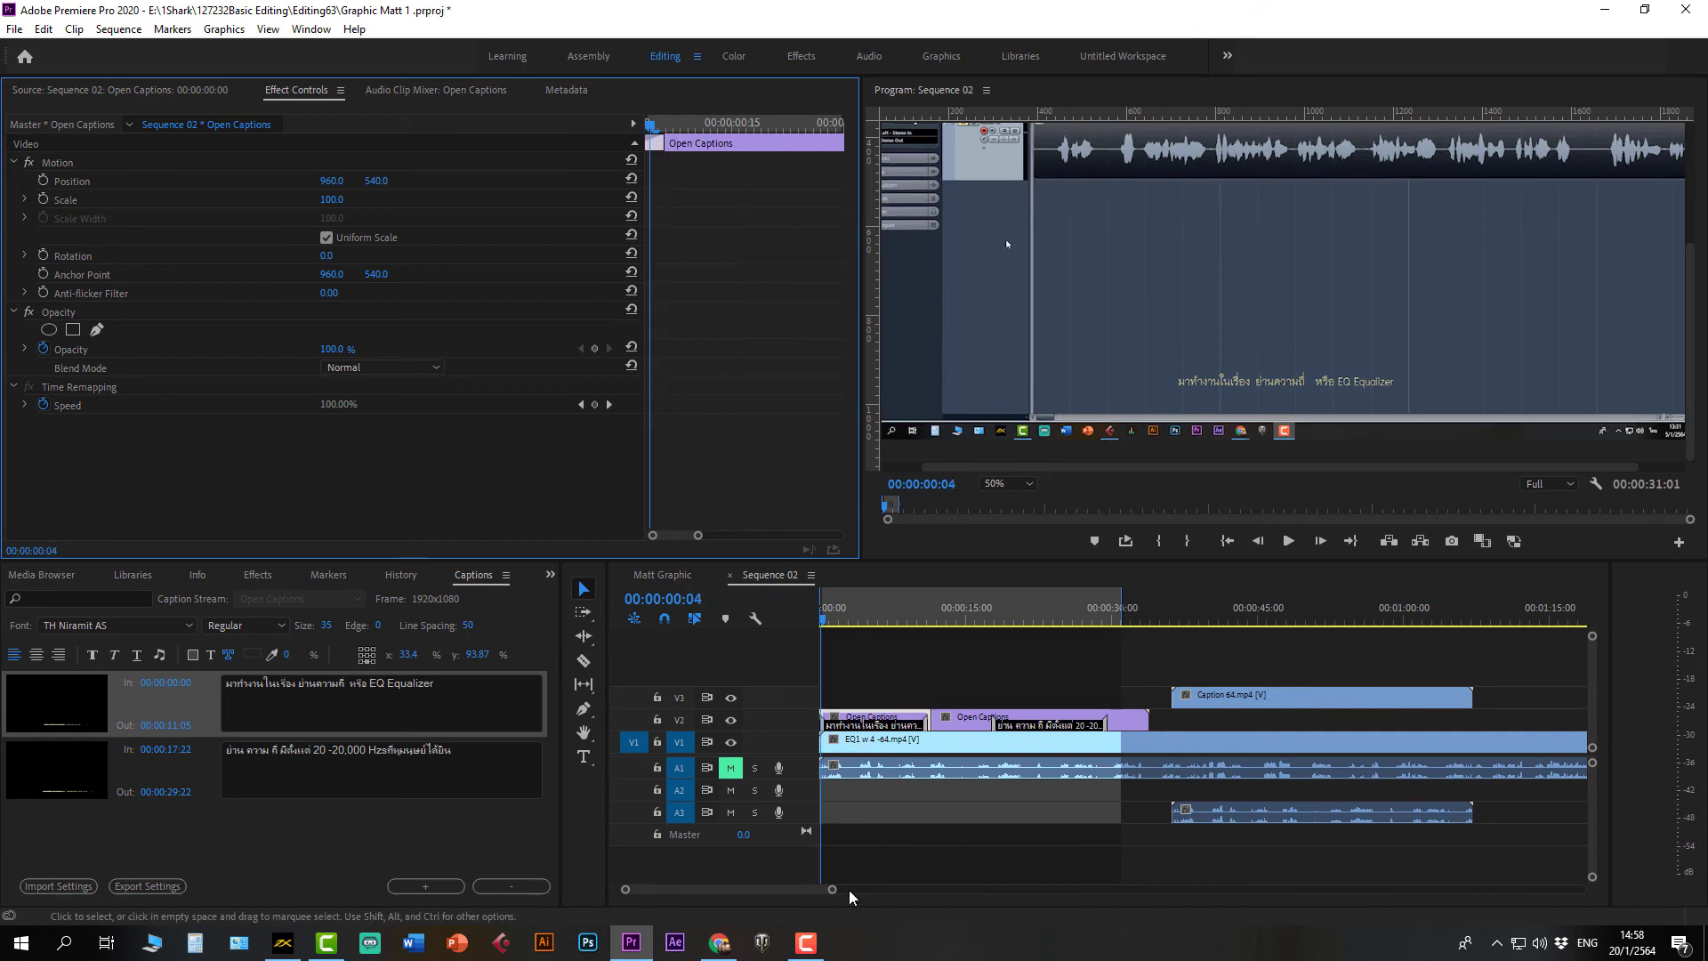
Step: Set the Cross Dissolve at the start of the first caption clip to 00:00:00:15 and scrub through it to 00:00:00:08
drag(832, 890, 645, 890)
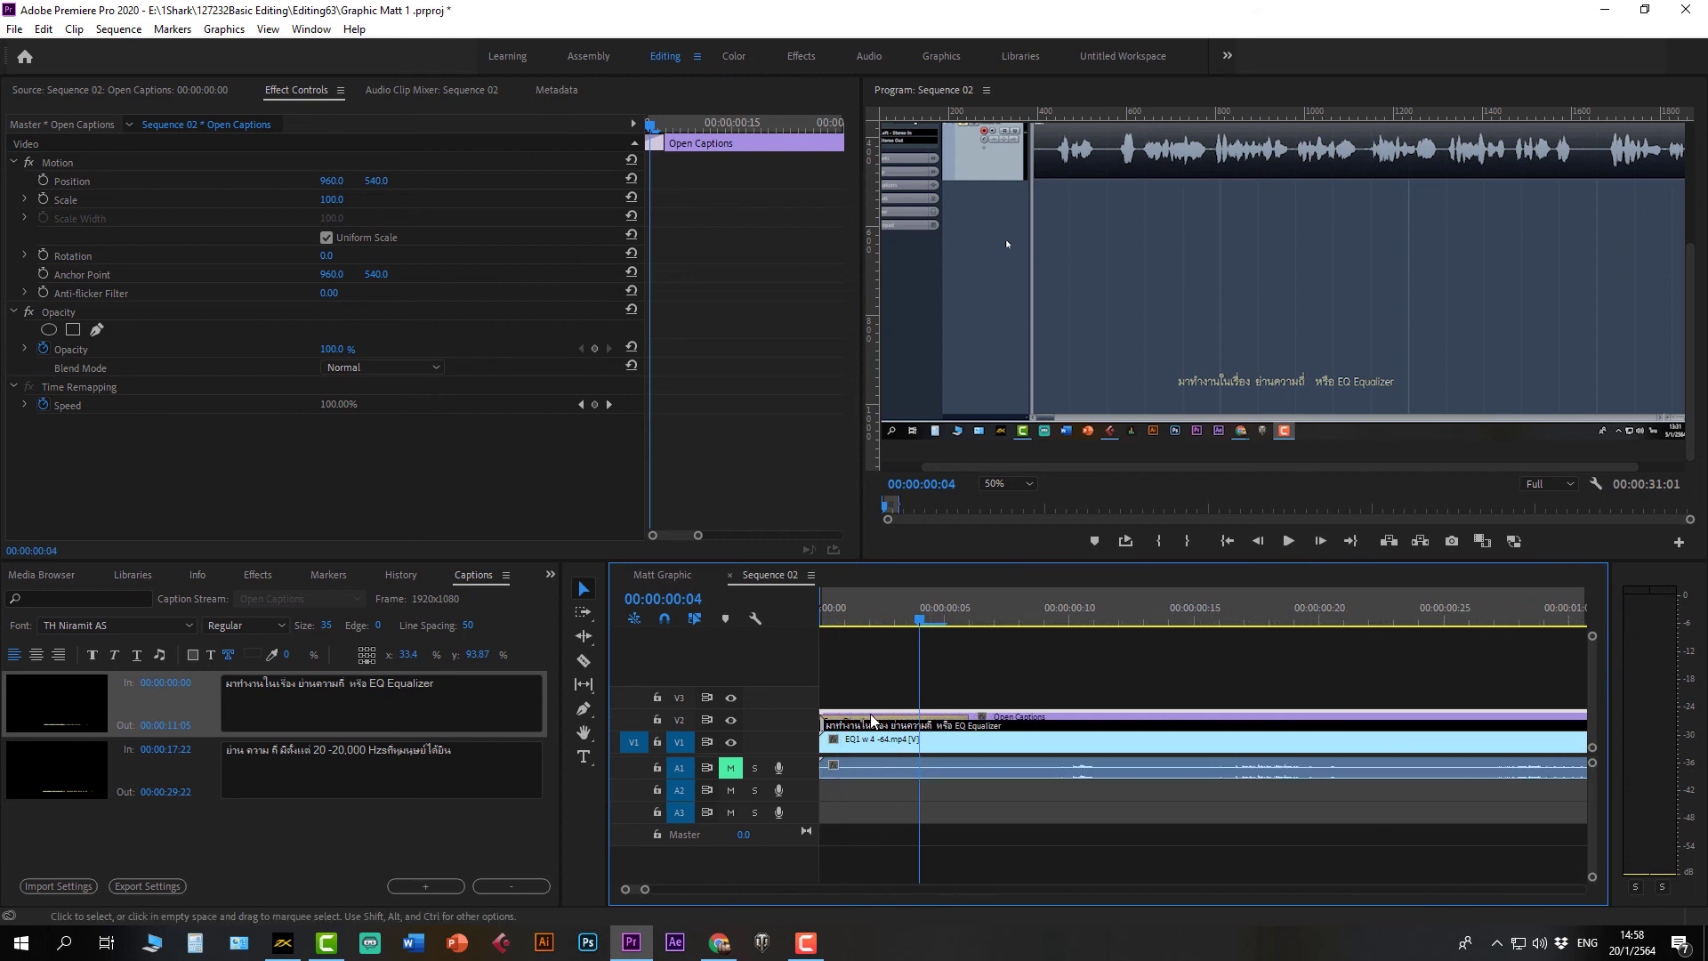
double_click(871, 720)
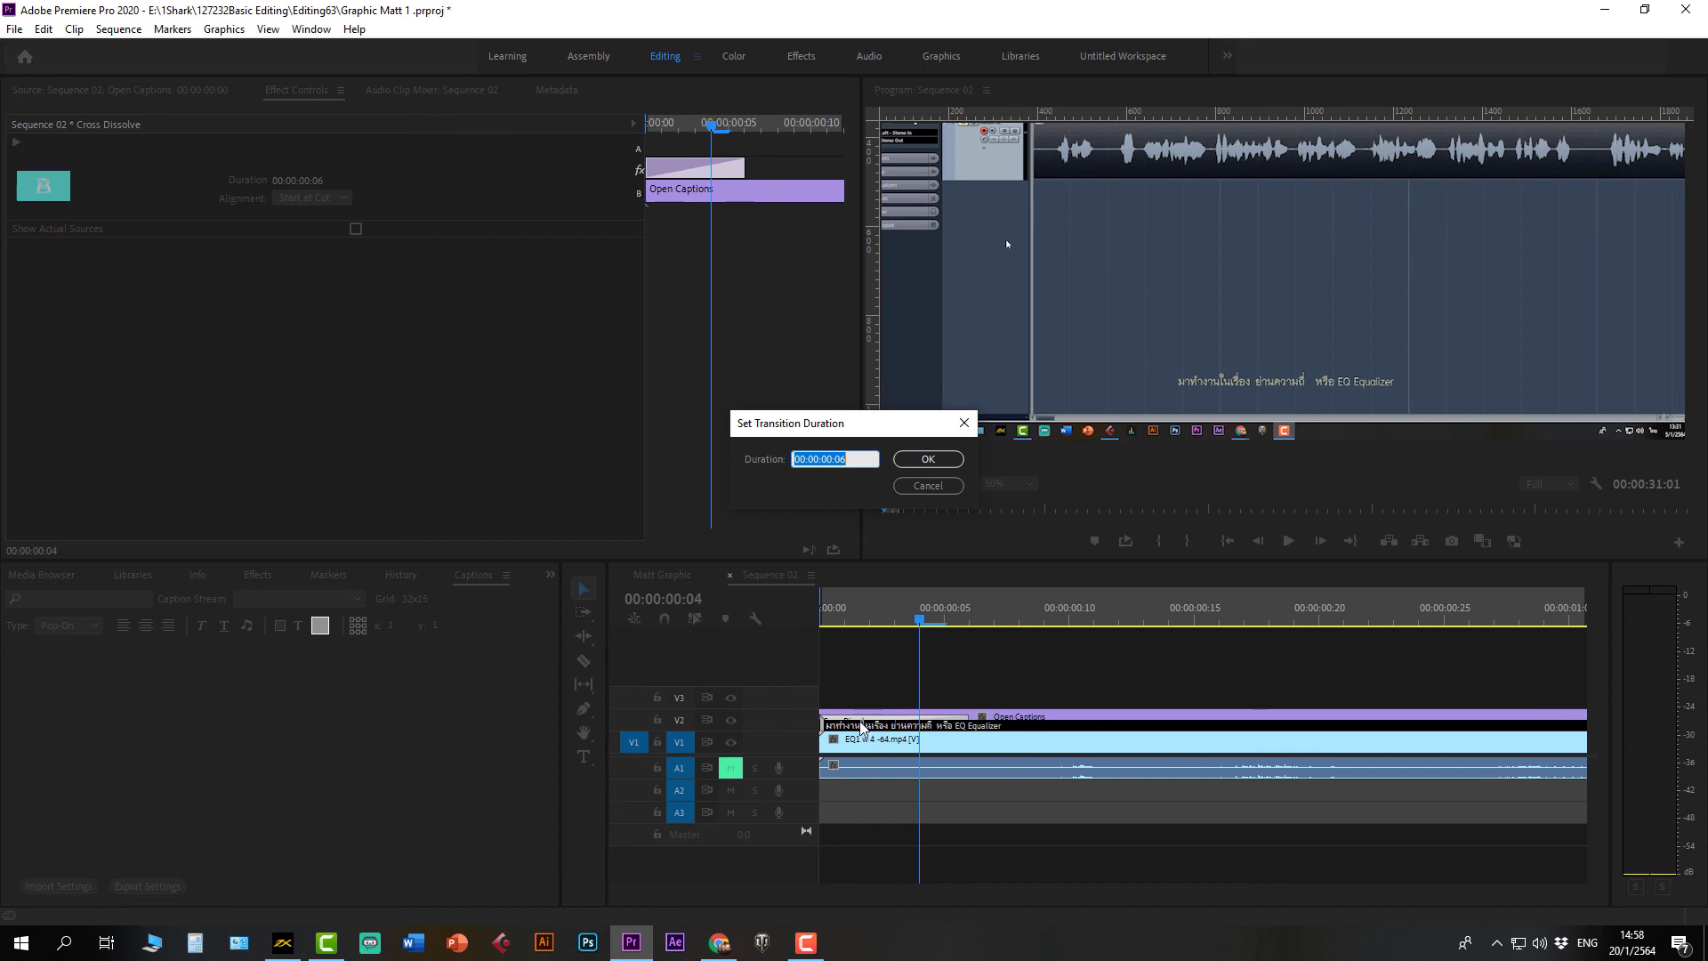
click(841, 459)
click(925, 460)
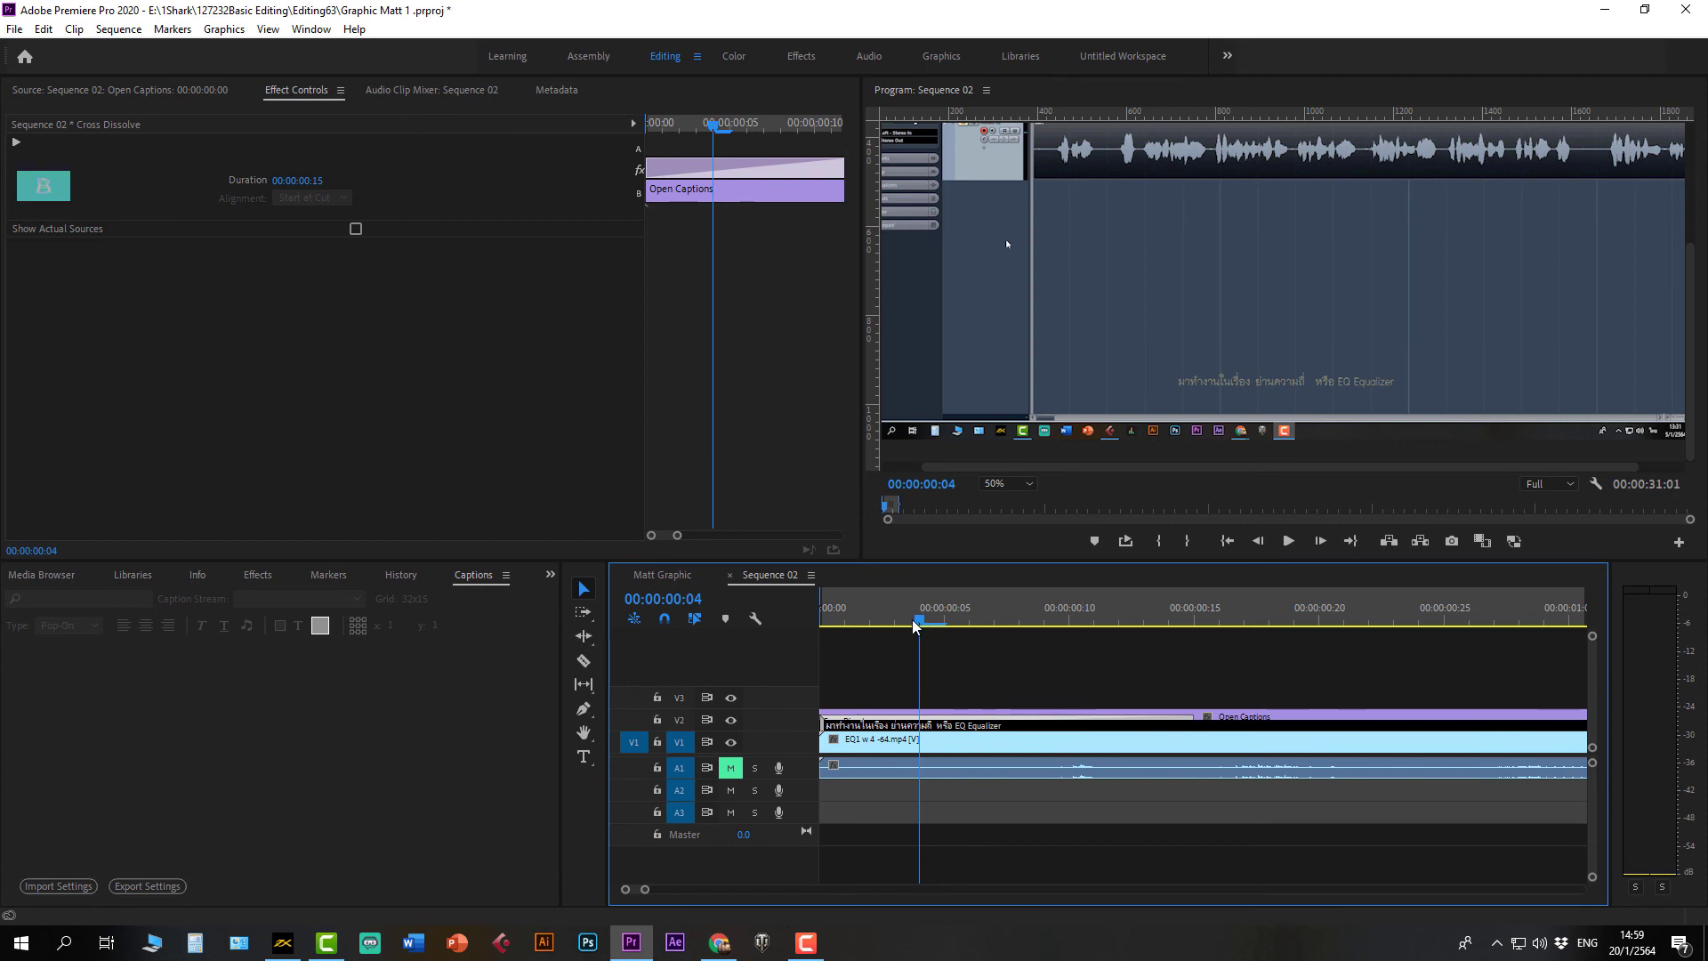
drag(913, 625, 1032, 626)
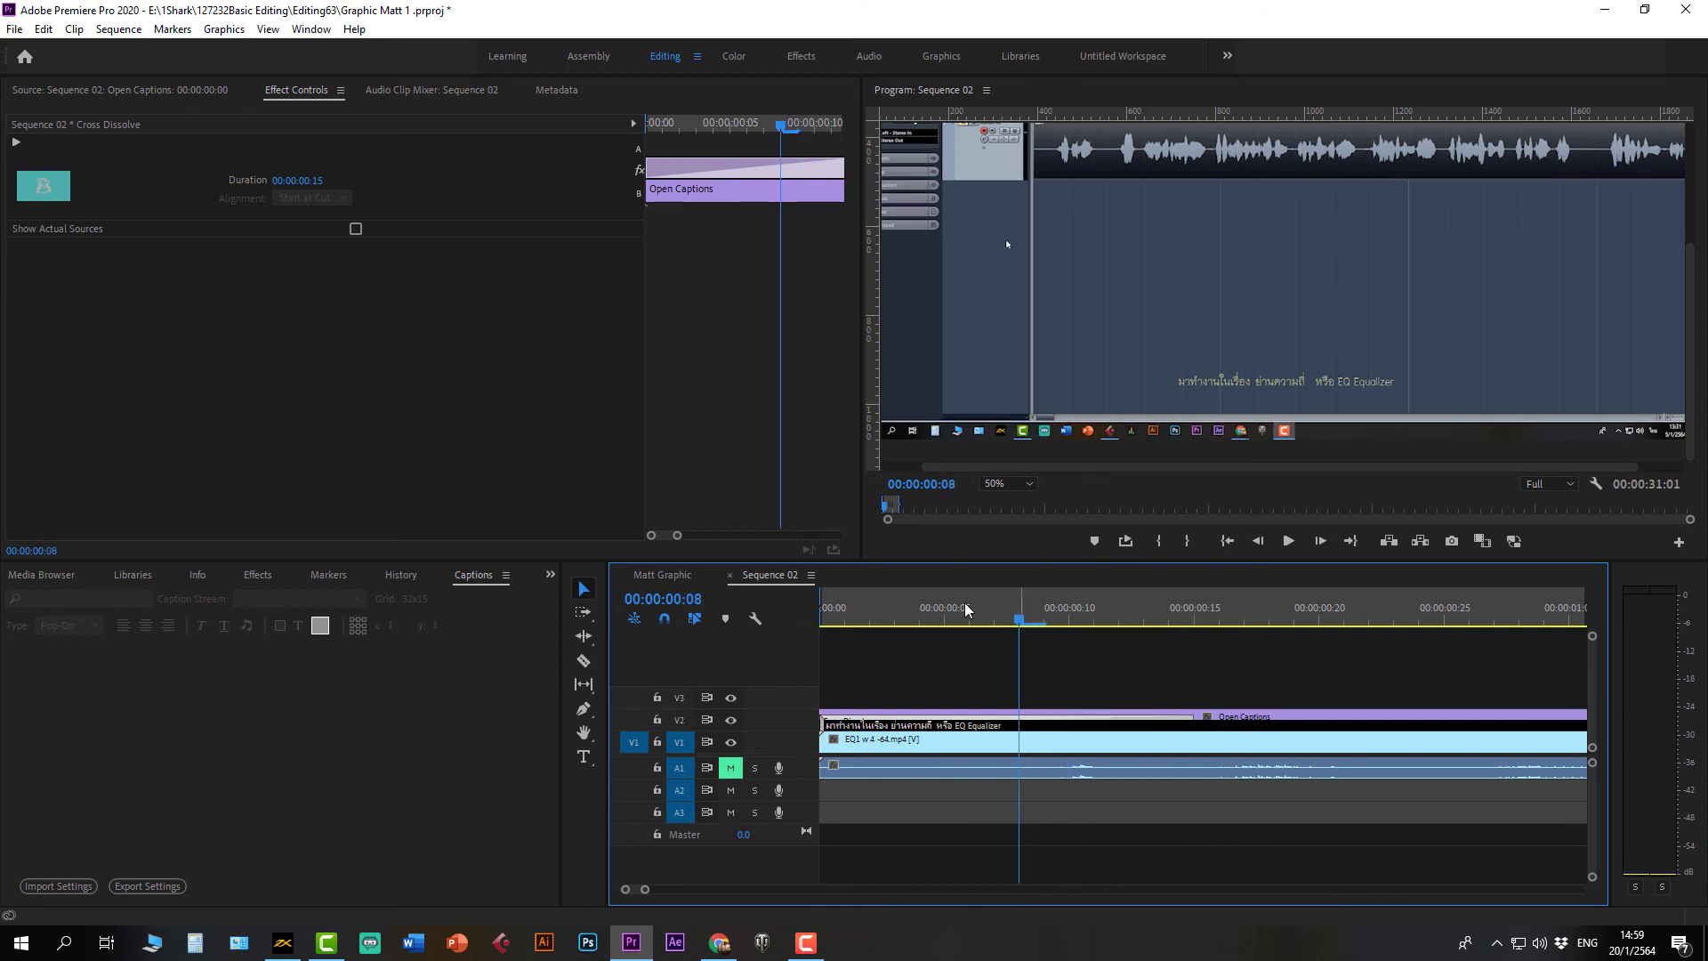
Step: Try the Page Peel transition in place of the Cross Dissolve on the first caption clip and scrub through it
drag(646, 892, 687, 892)
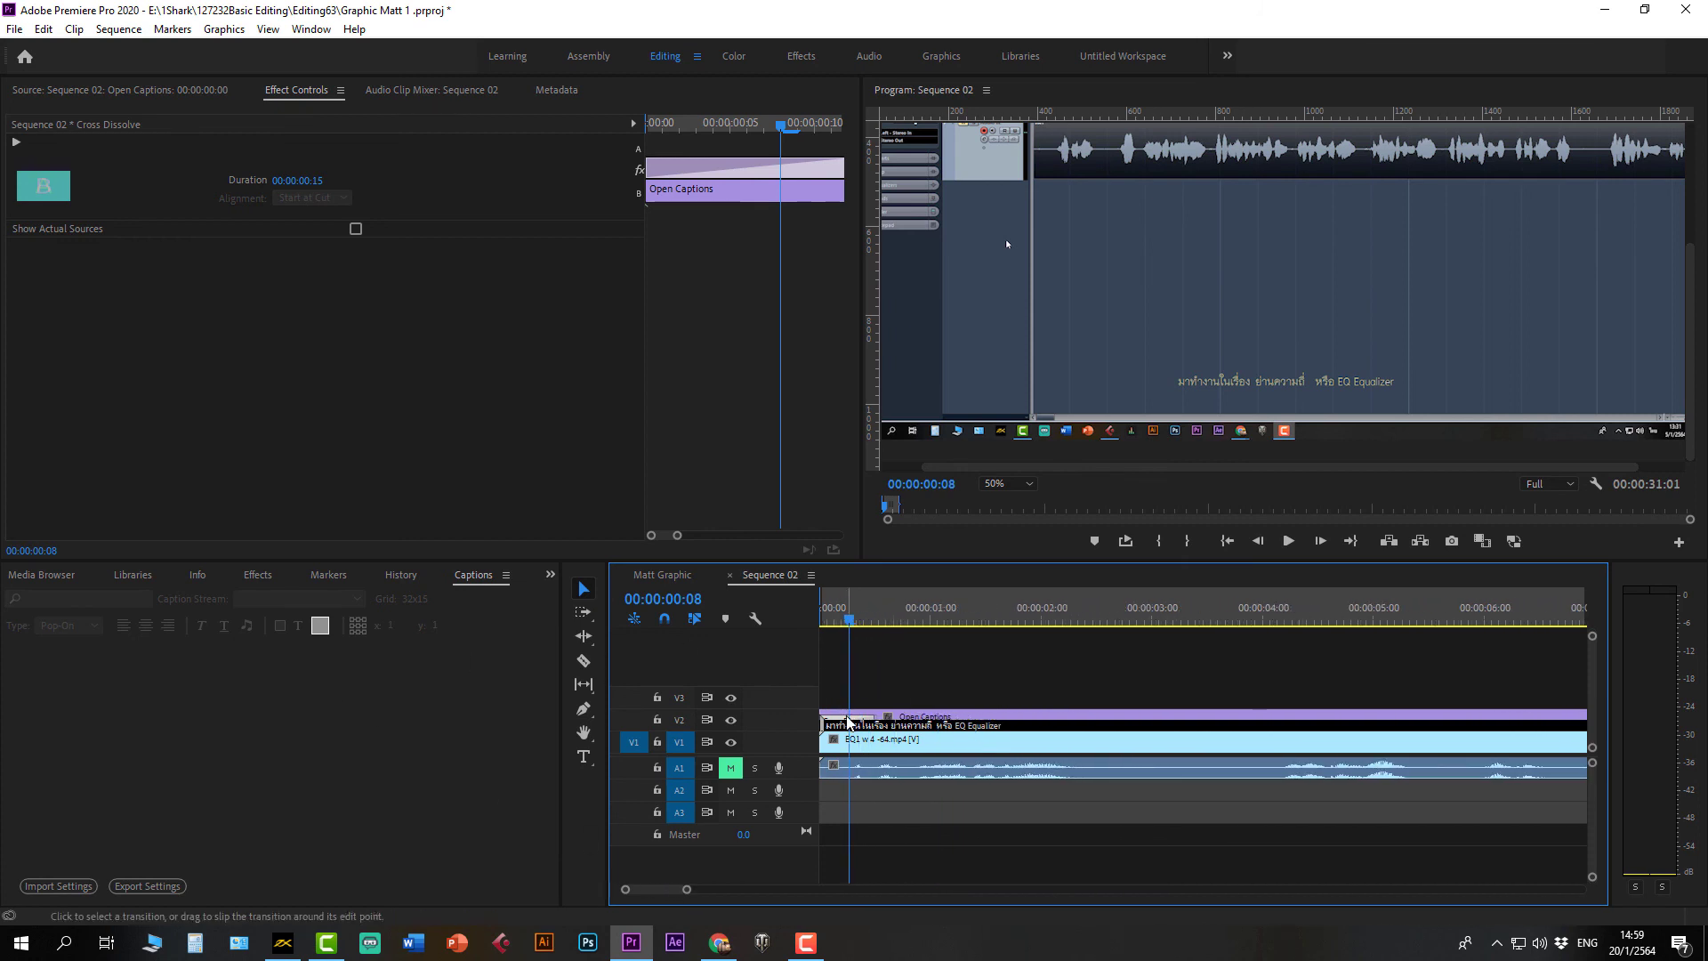
click(259, 576)
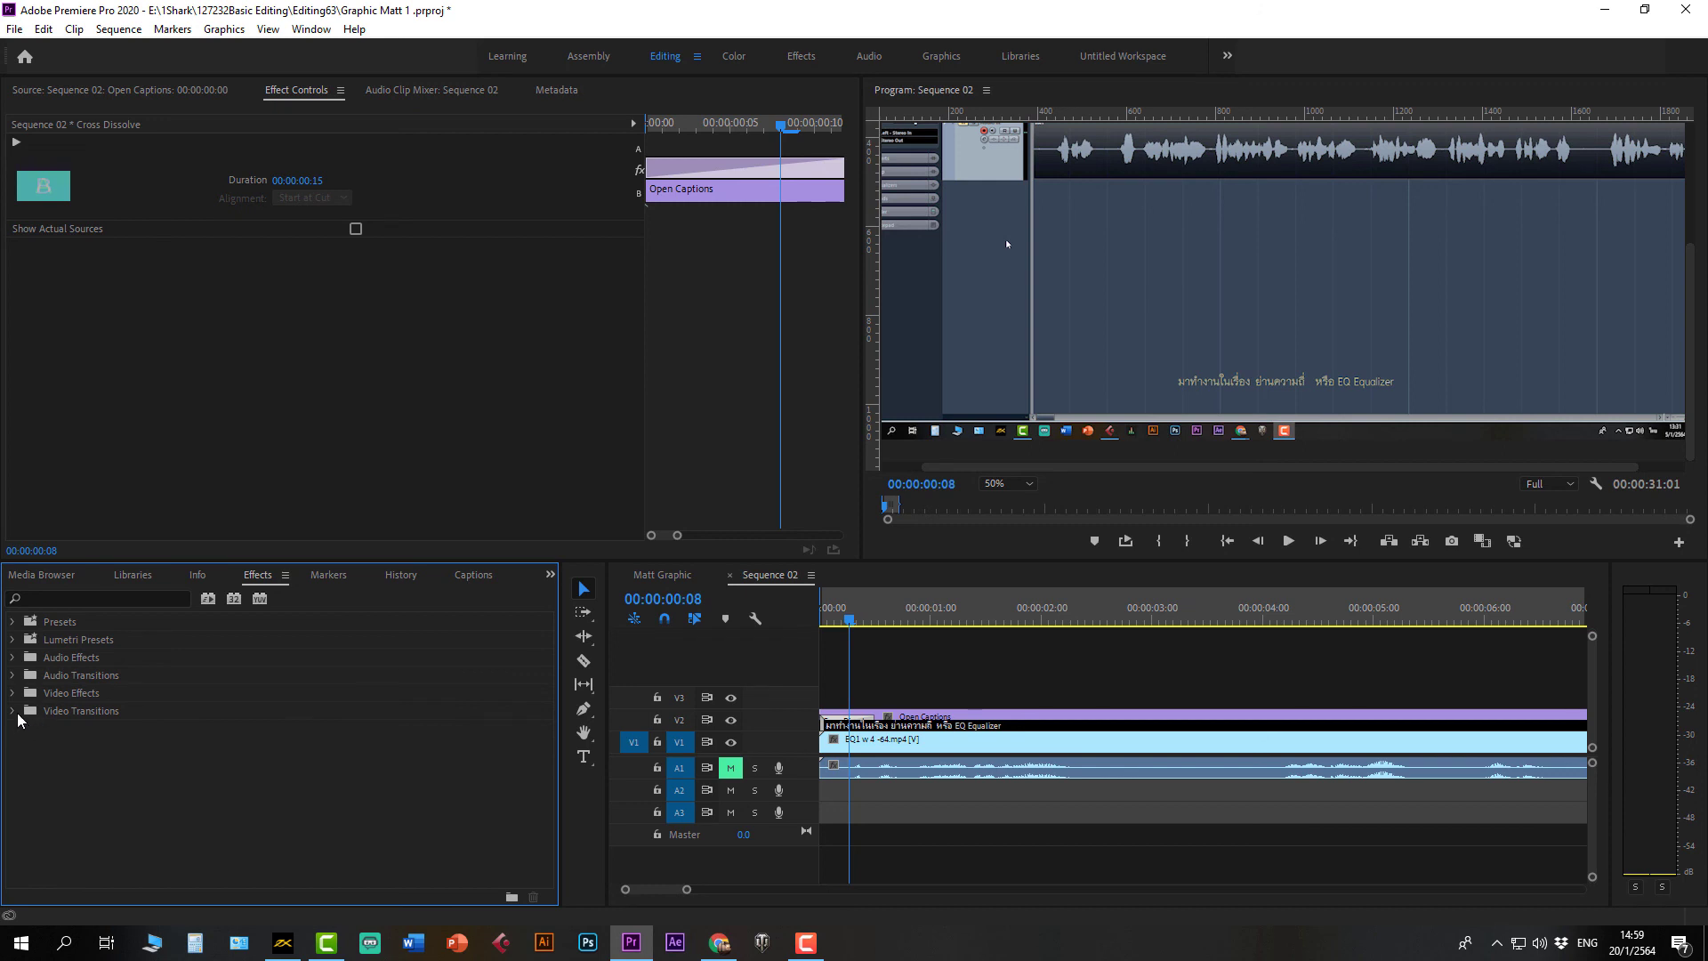
click(13, 710)
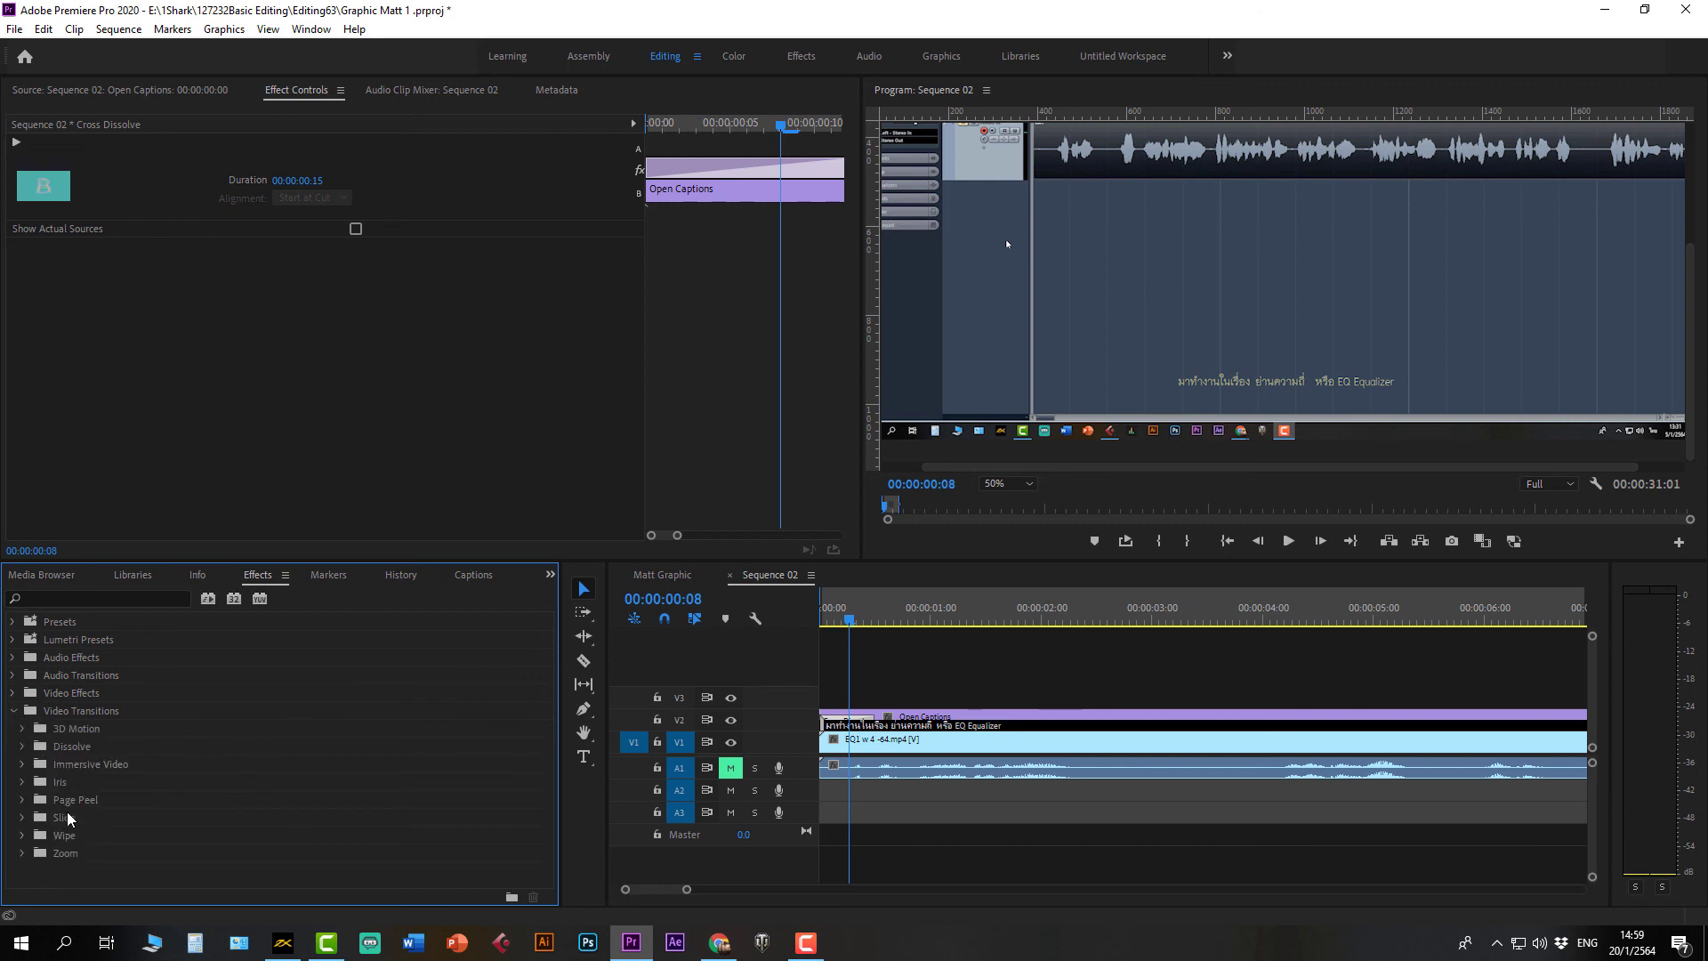
click(22, 799)
drag(76, 818, 854, 725)
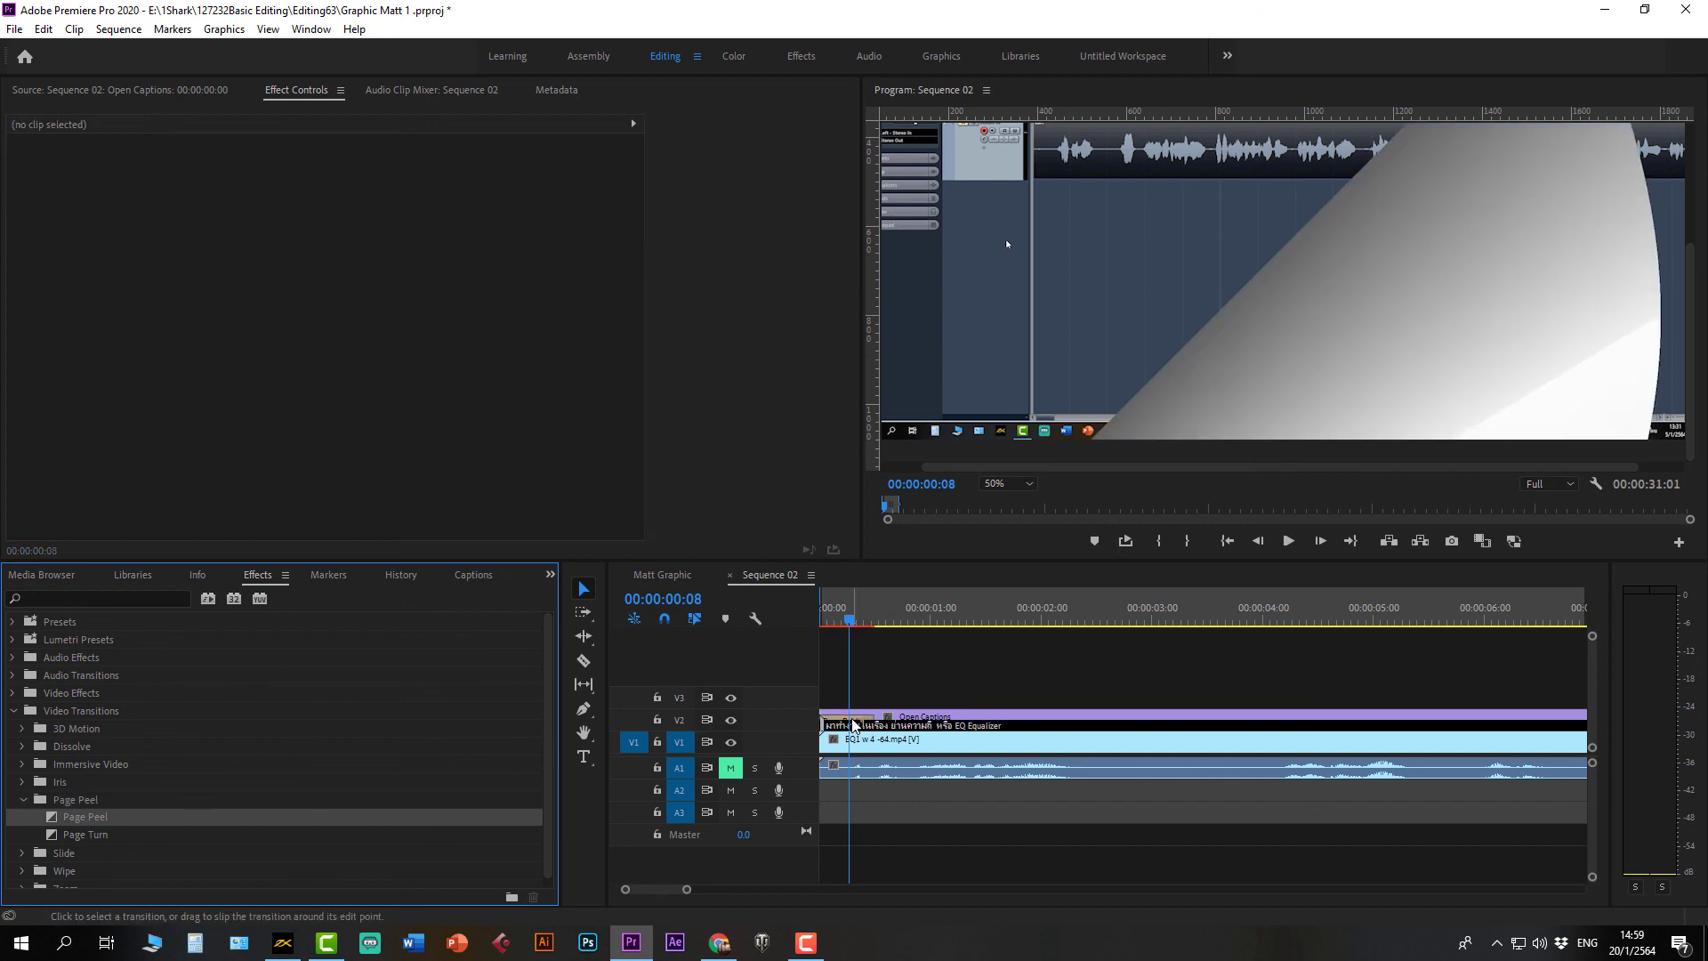
click(838, 623)
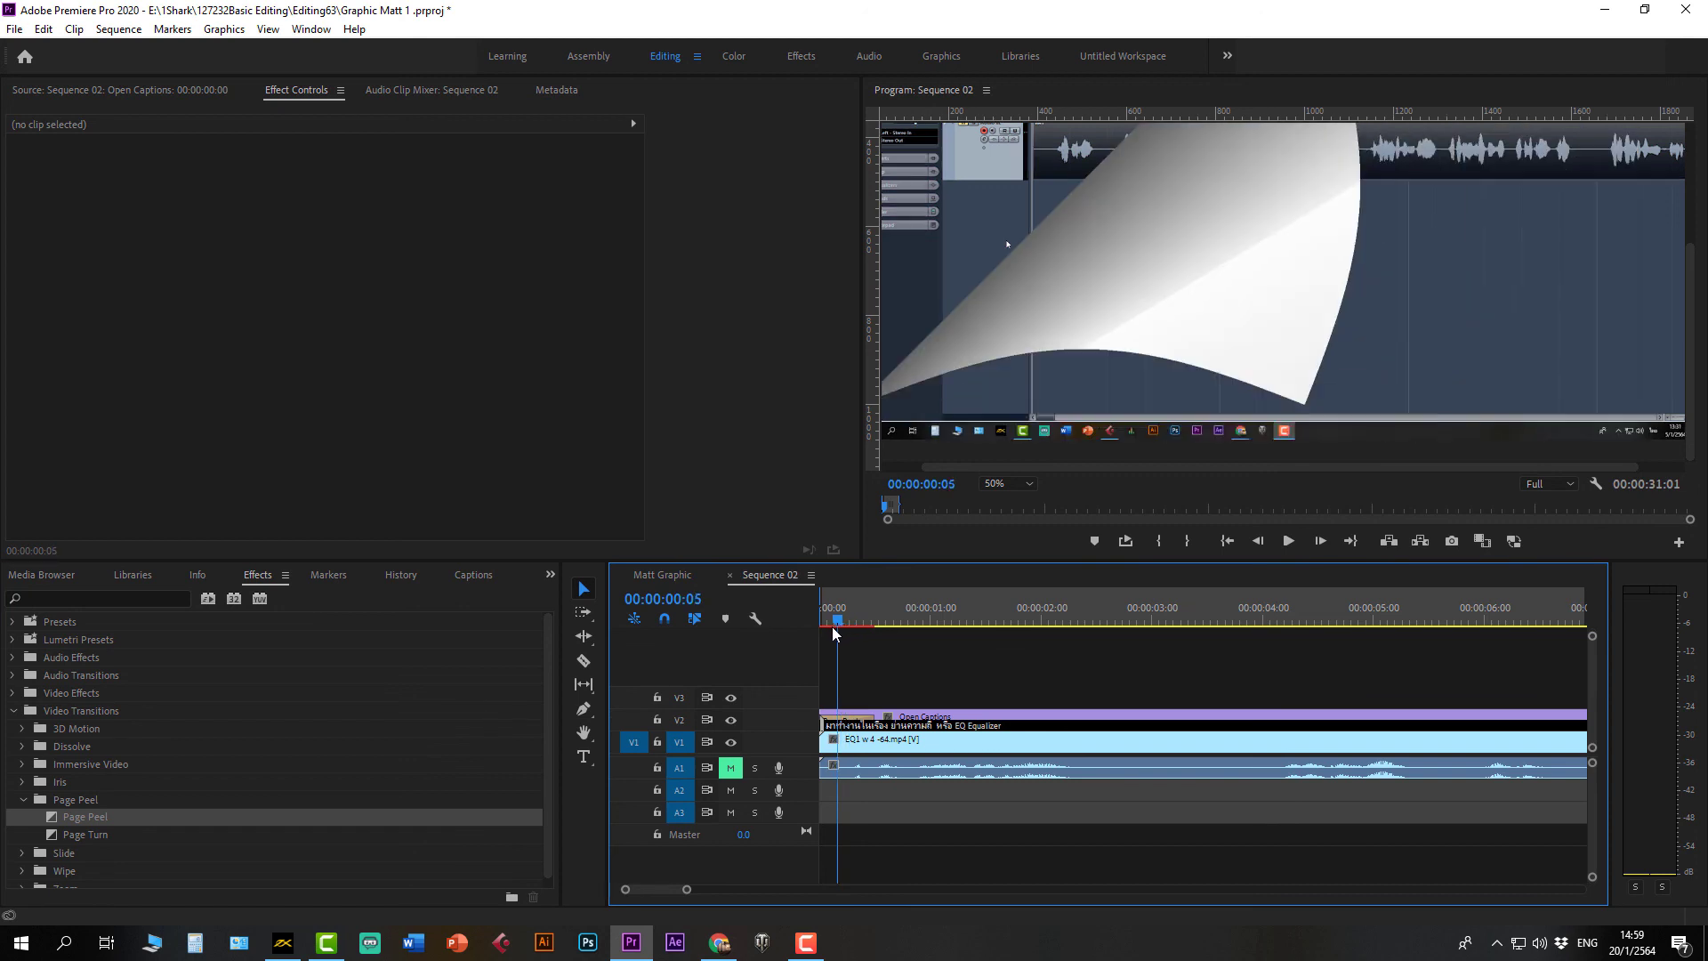
mouse_move(830, 627)
mouse_down()
mouse_move(909, 630)
mouse_move(831, 630)
mouse_move(860, 626)
mouse_up()
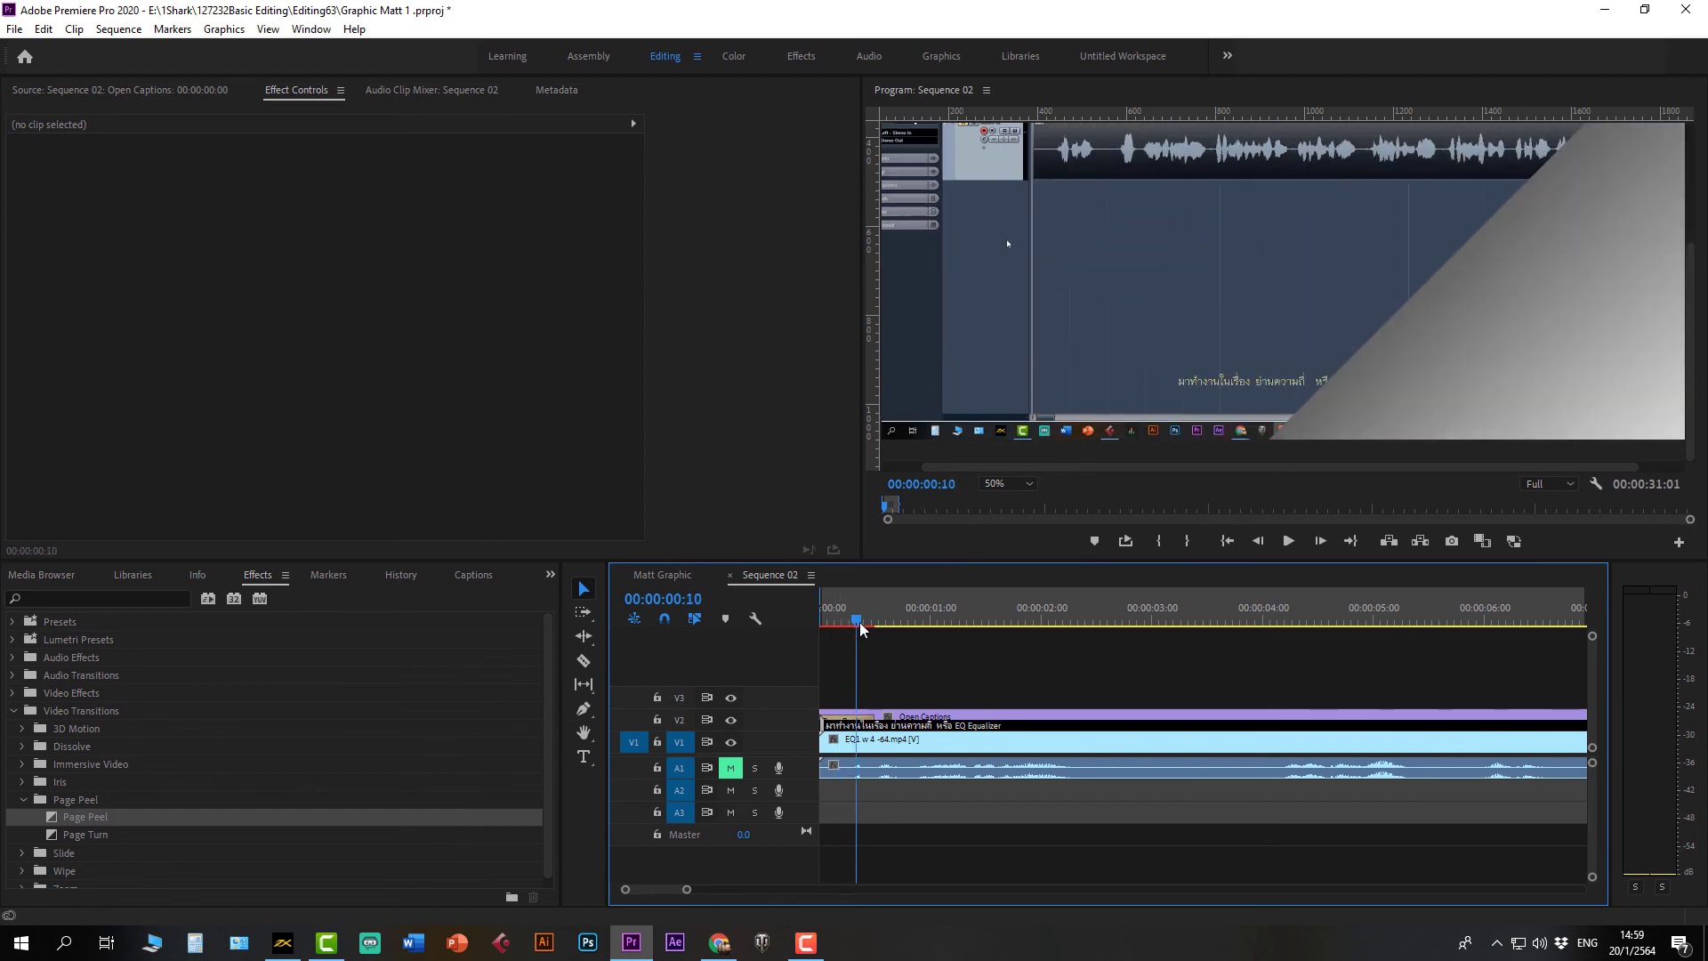
Step: Inspect the Page Peel transition's settings and preview it with the actual sources
click(839, 724)
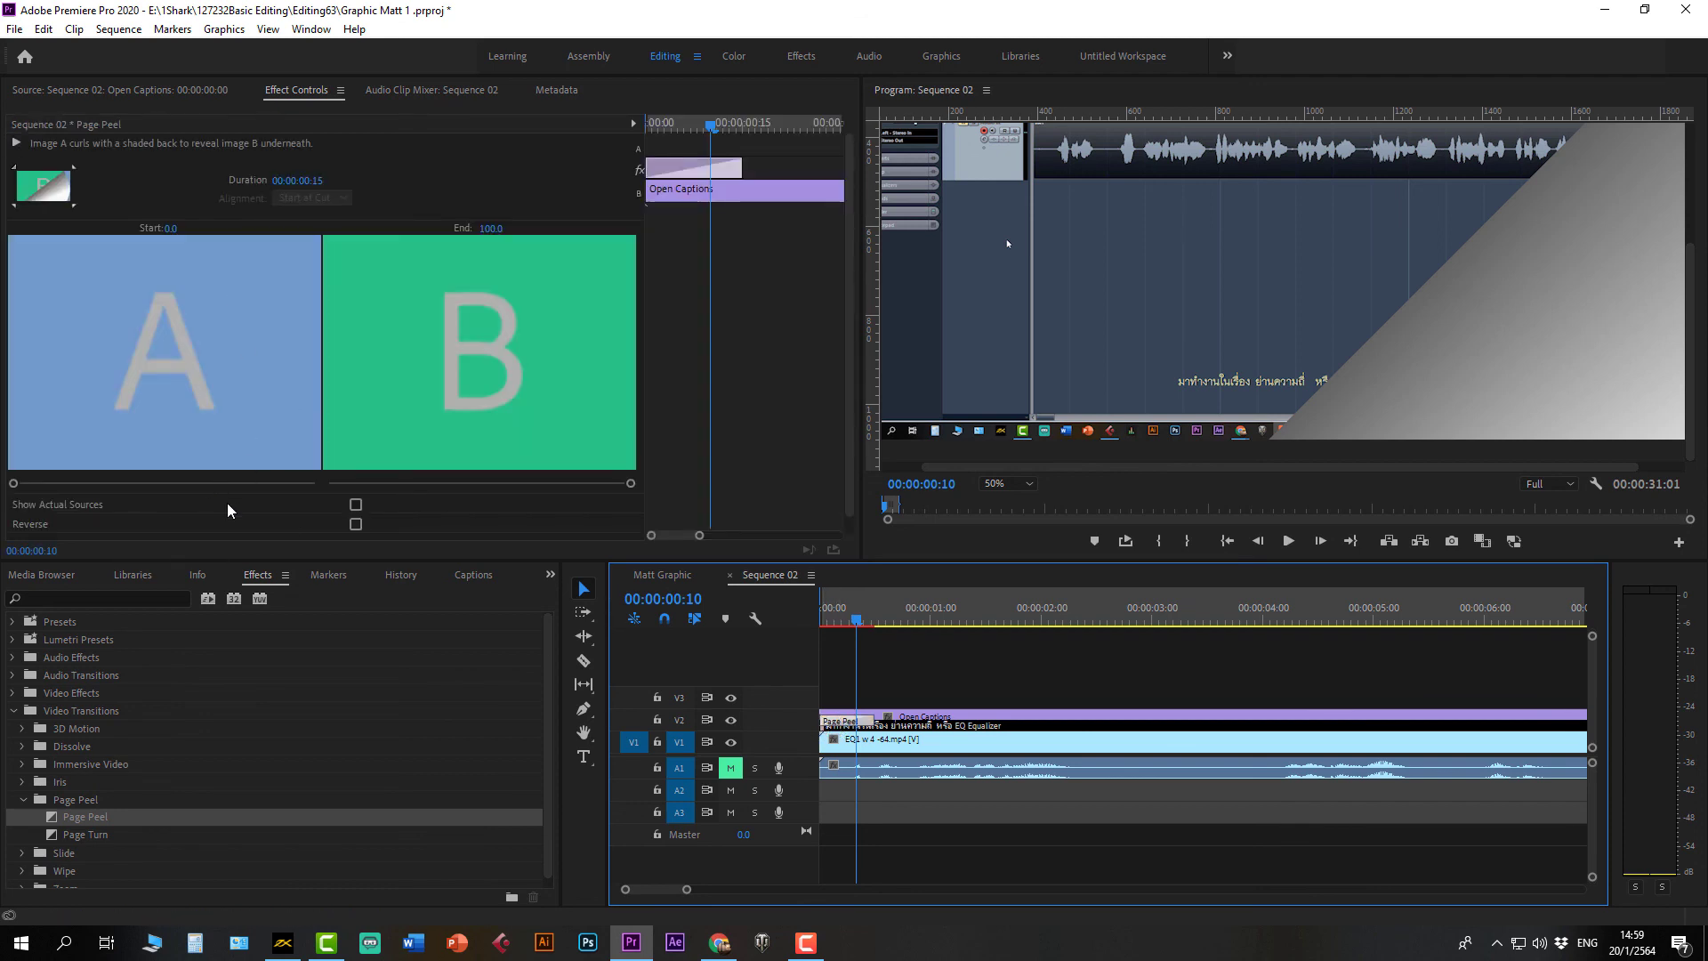
scroll(227, 507, down, 1)
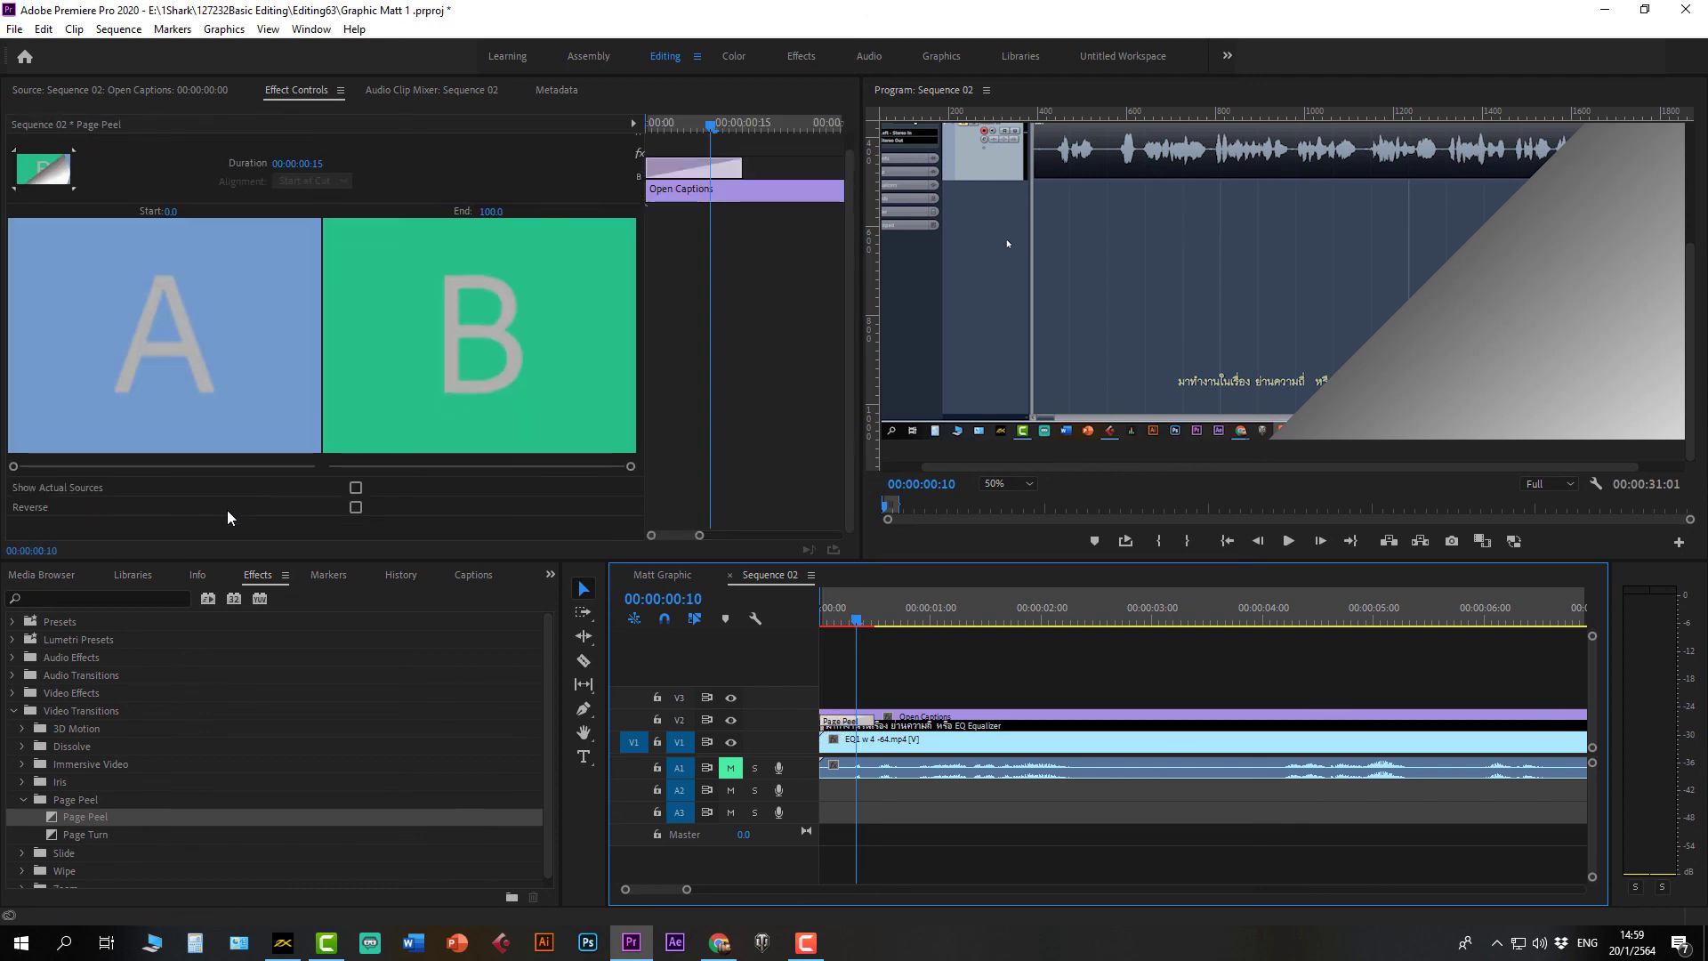
click(356, 487)
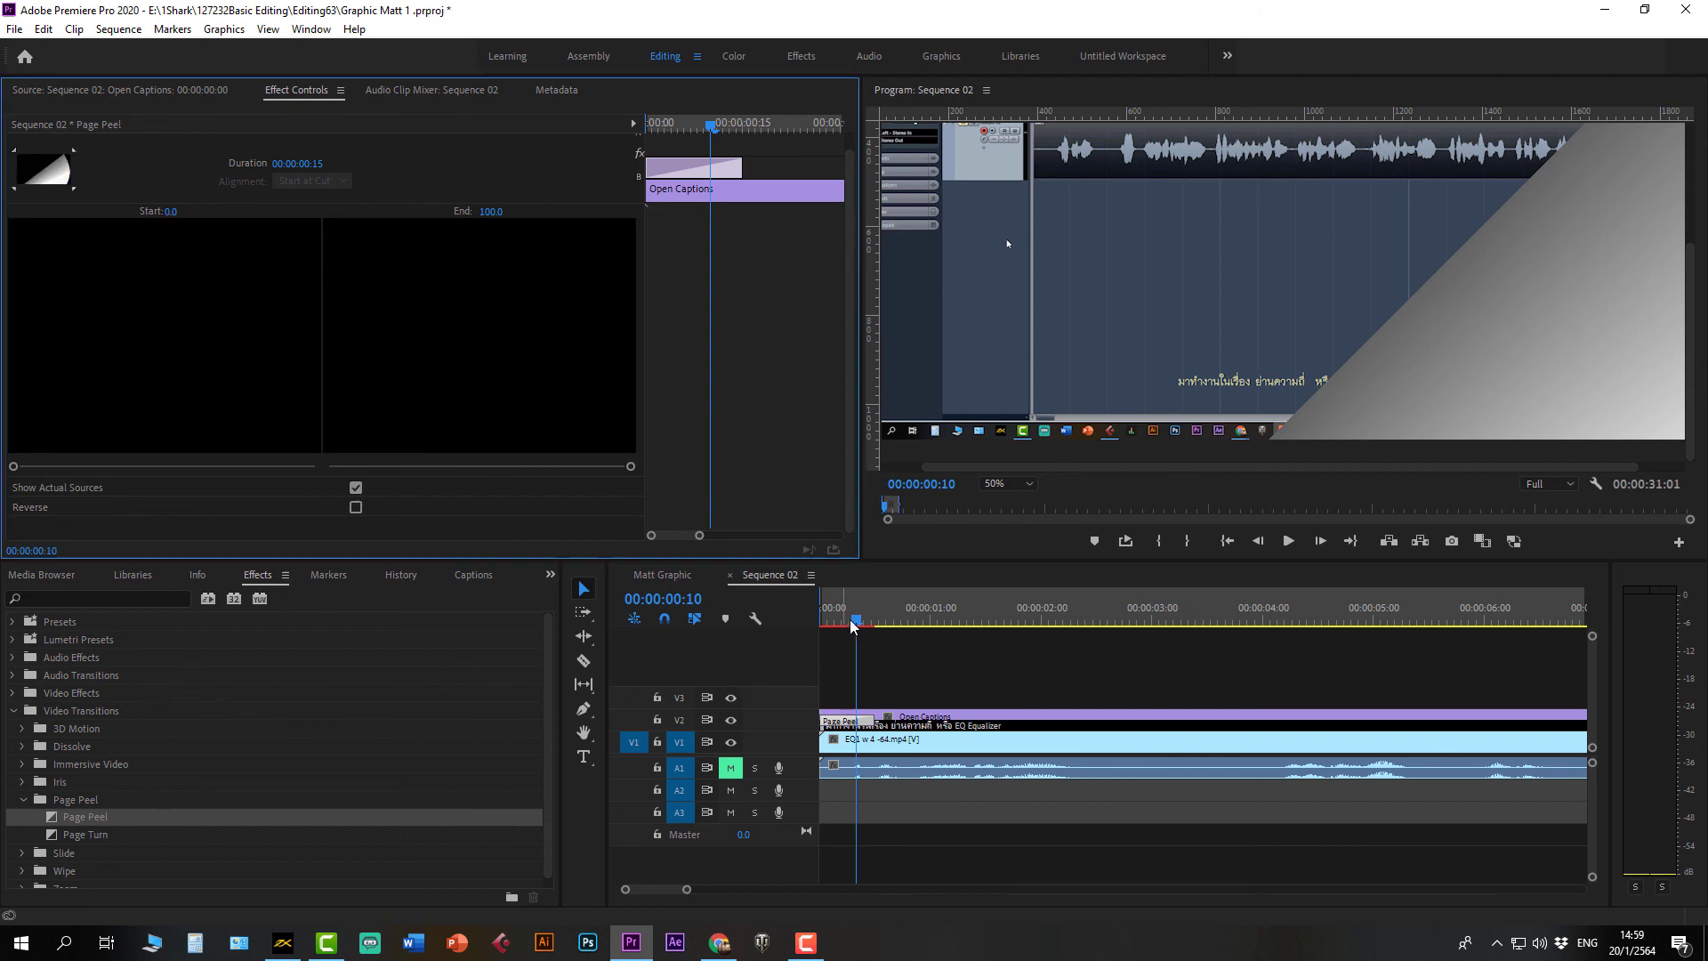
mouse_move(856, 623)
mouse_down()
mouse_move(834, 626)
mouse_move(857, 628)
mouse_up()
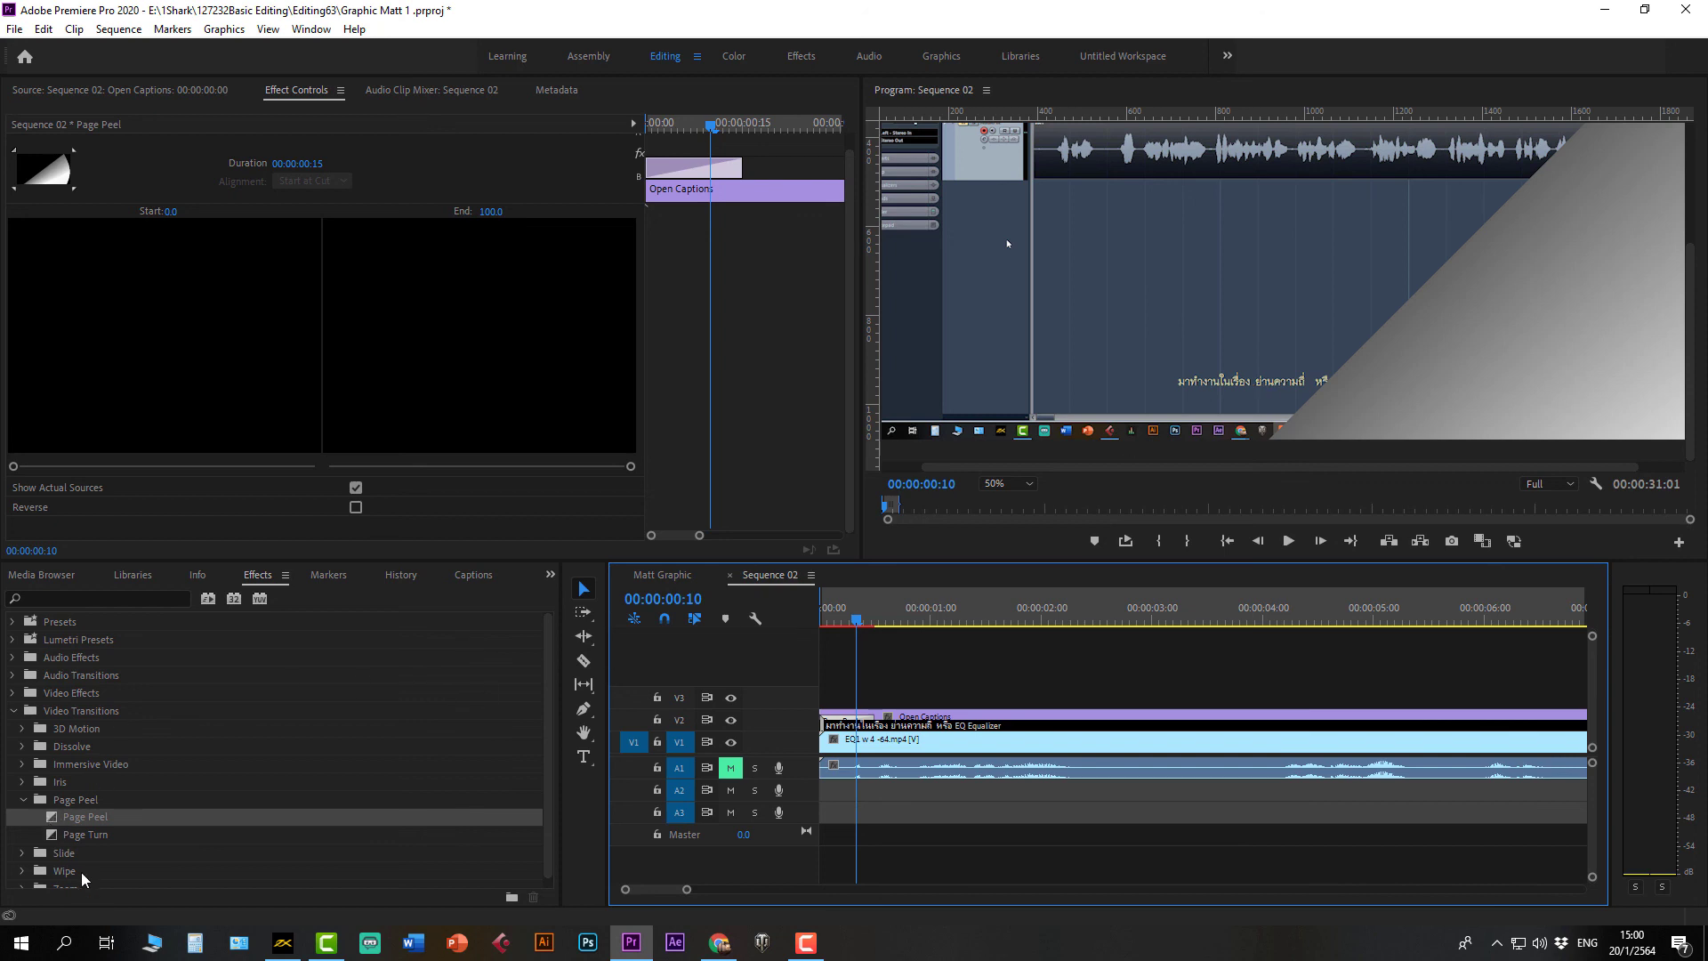
Step: Try the Slide transition in place of Page Peel on the first caption clip and scrub through it to 00:00:00:14
click(22, 853)
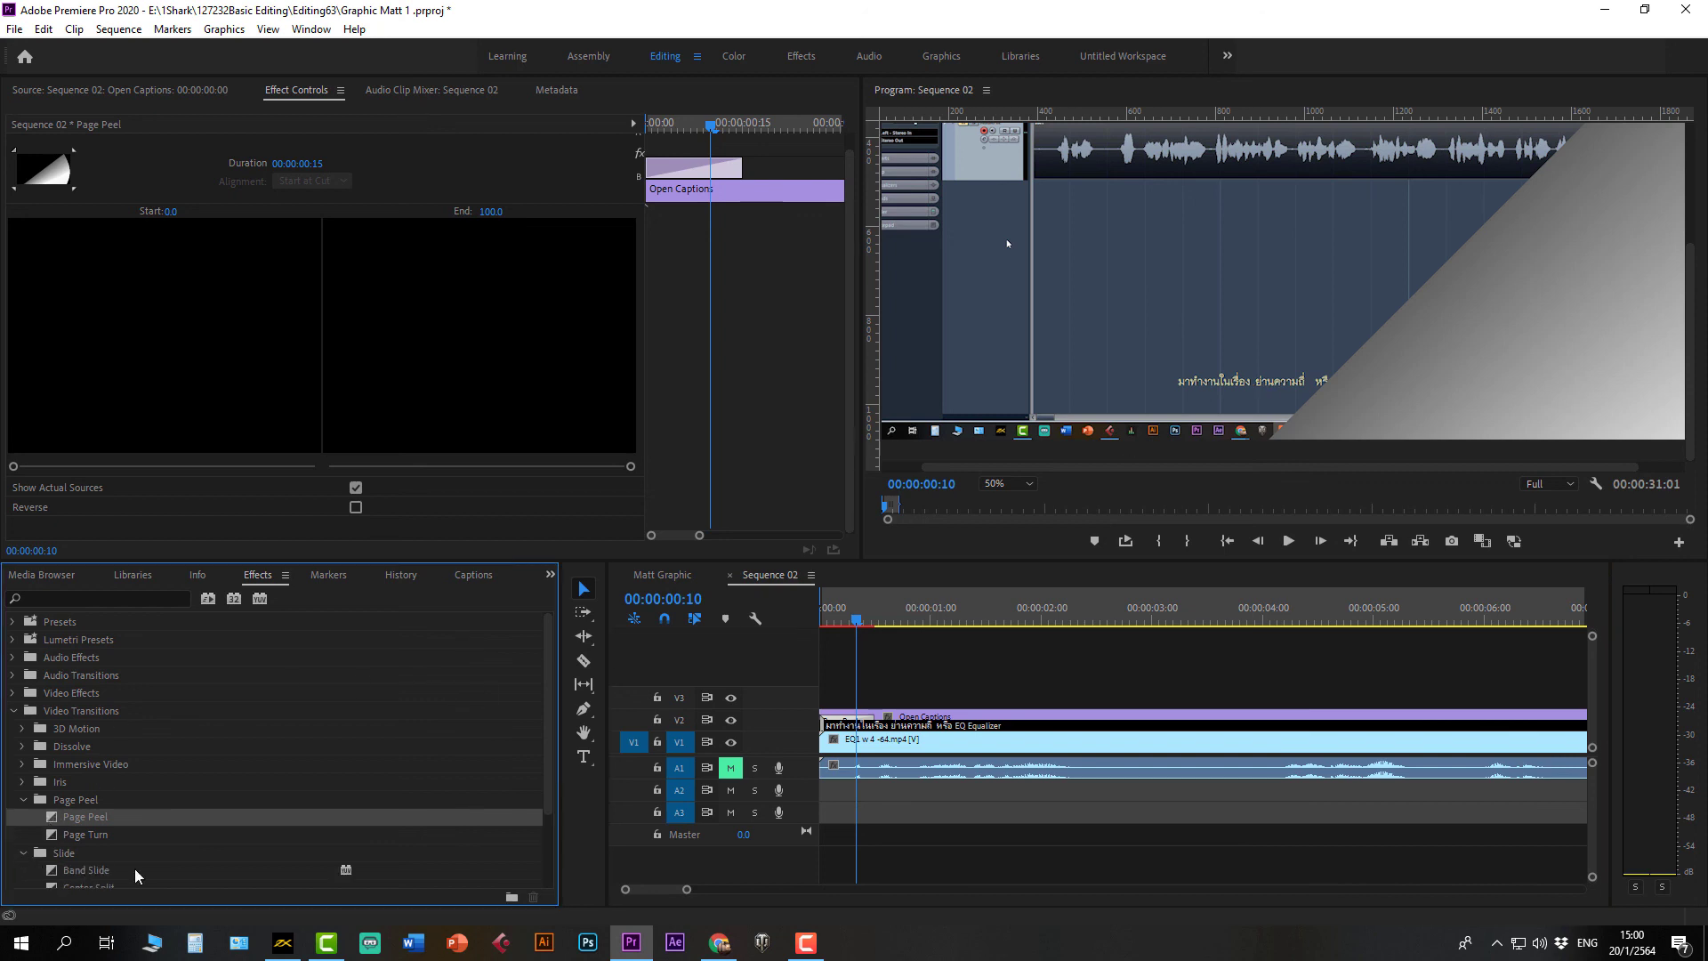
scroll(151, 845, down, 3)
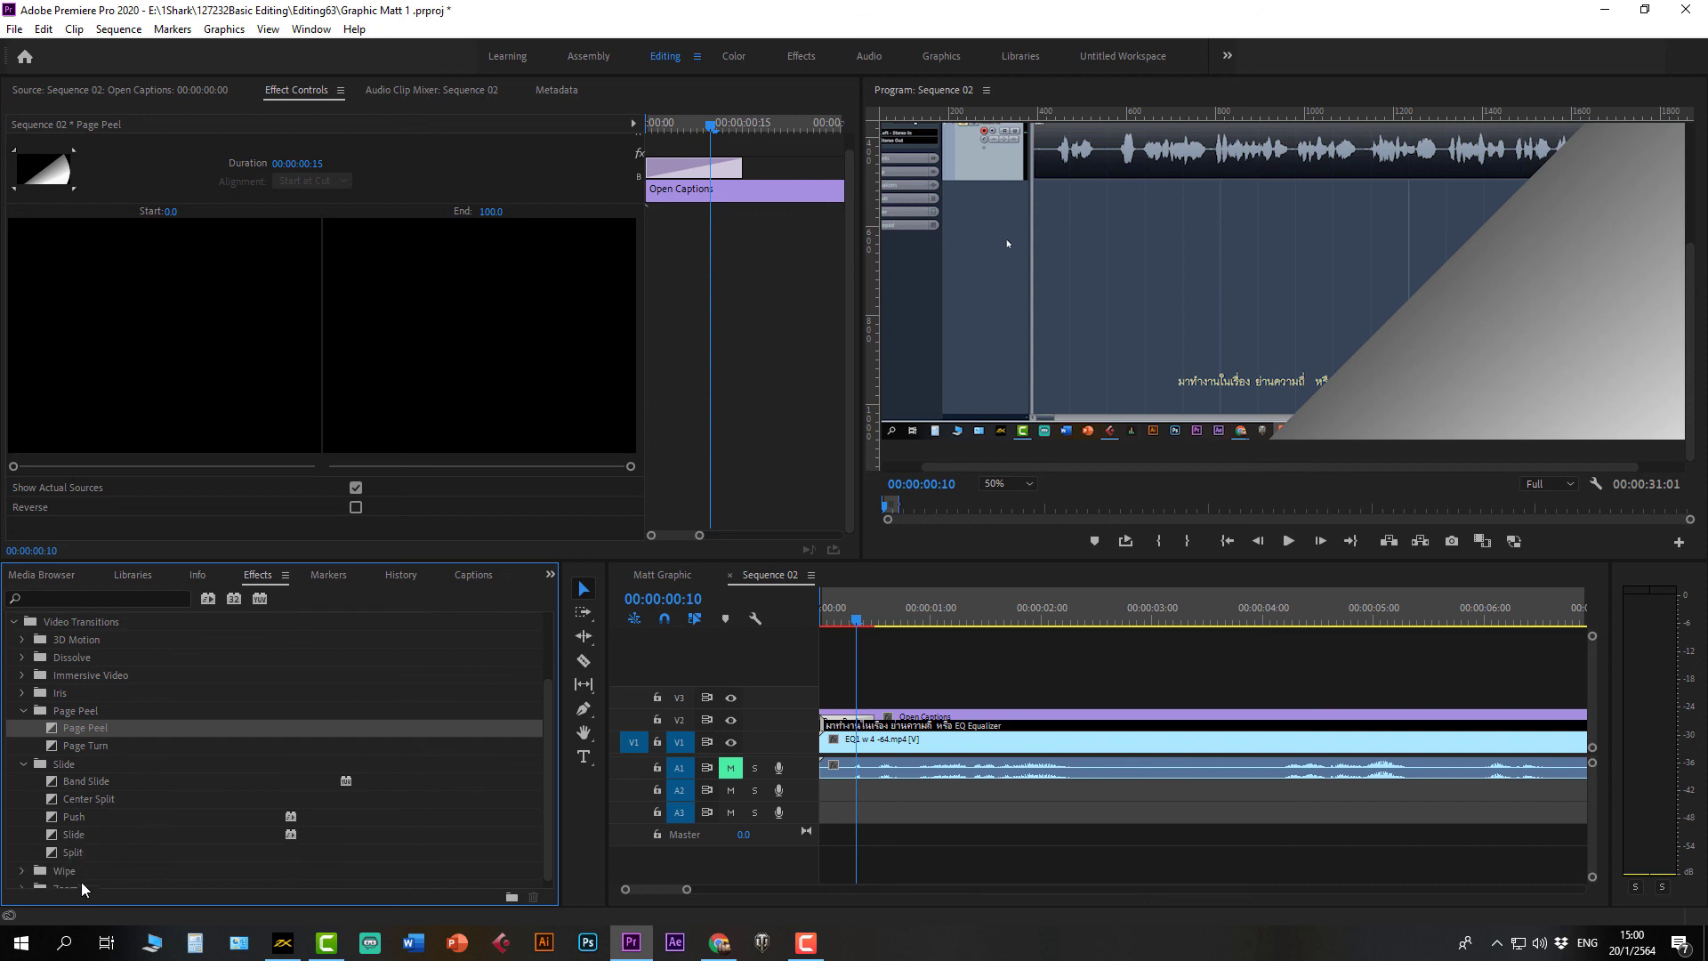
drag(66, 836, 846, 725)
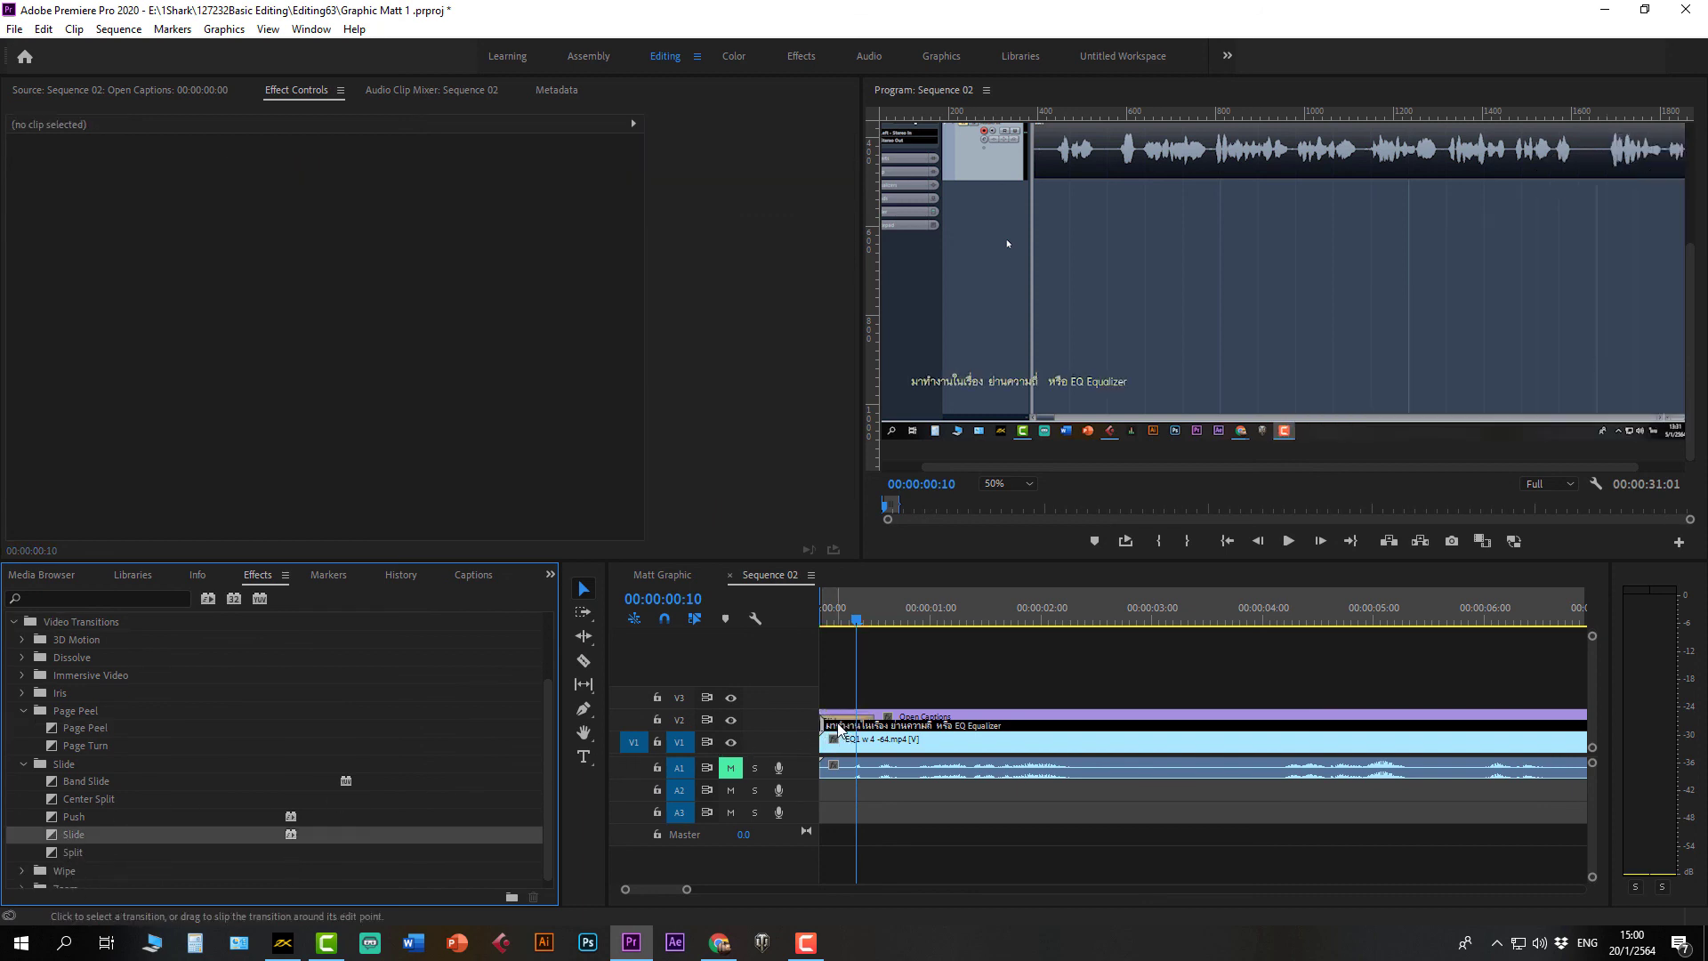
click(842, 621)
mouse_move(841, 630)
mouse_down()
mouse_move(900, 631)
mouse_move(825, 640)
mouse_move(872, 635)
mouse_up()
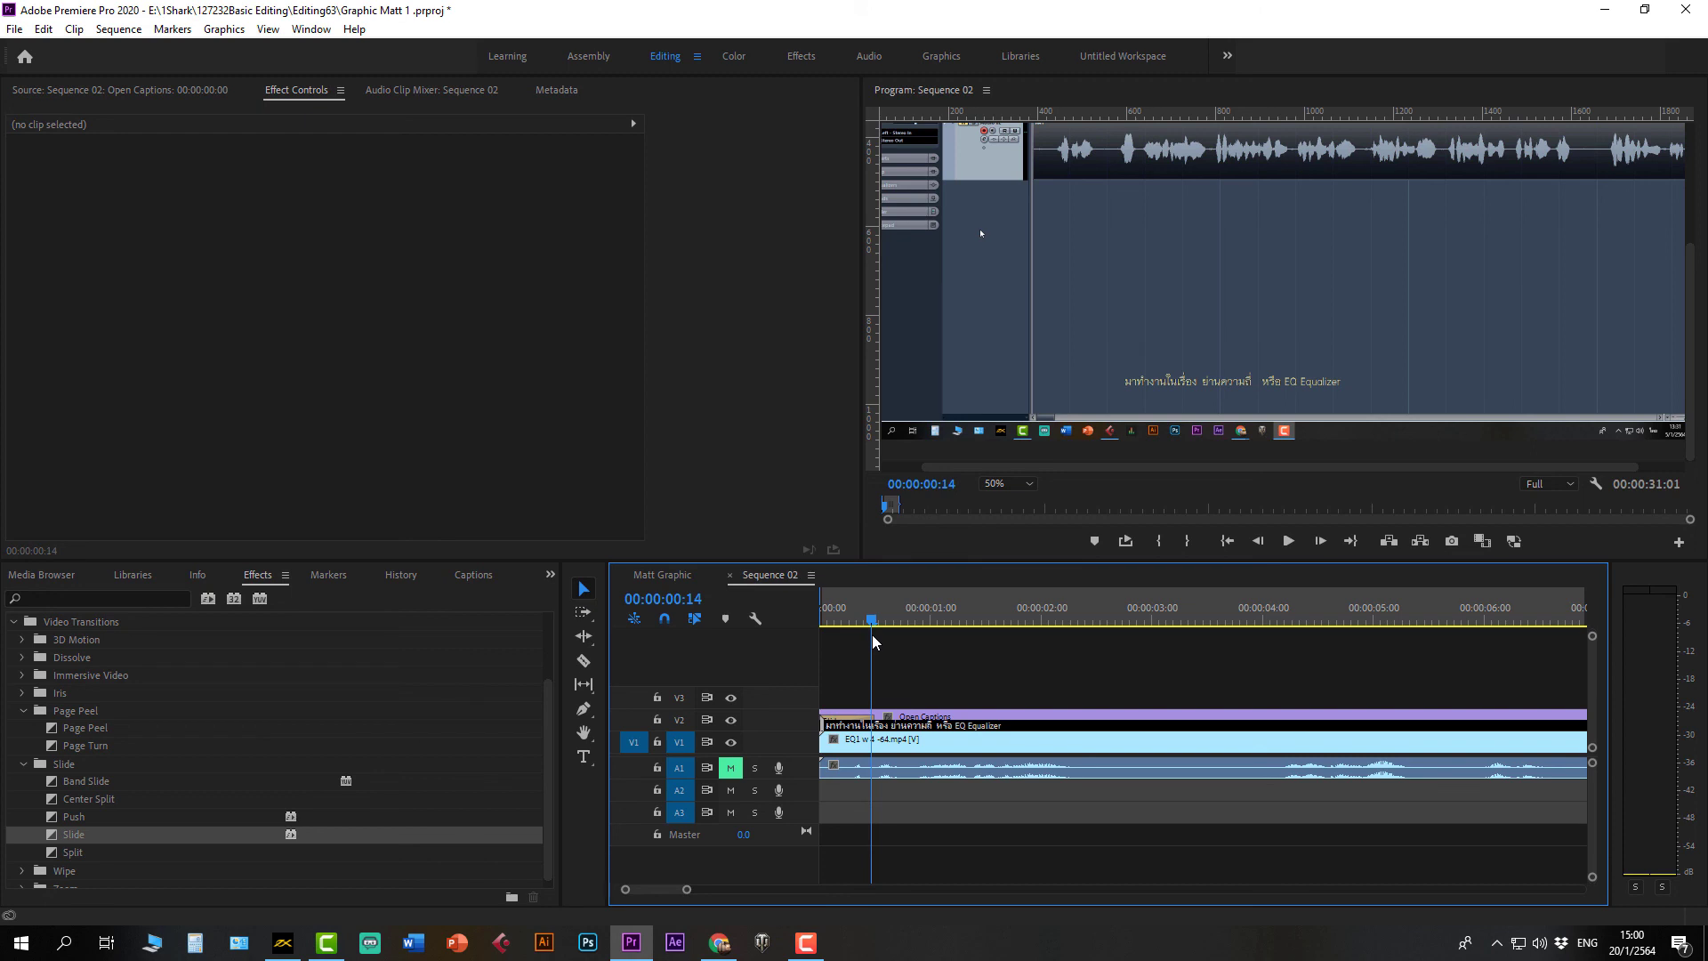
Step: Replace the Slide transition on the first caption clip with Push and scrub back to 00:00:00:10
click(86, 817)
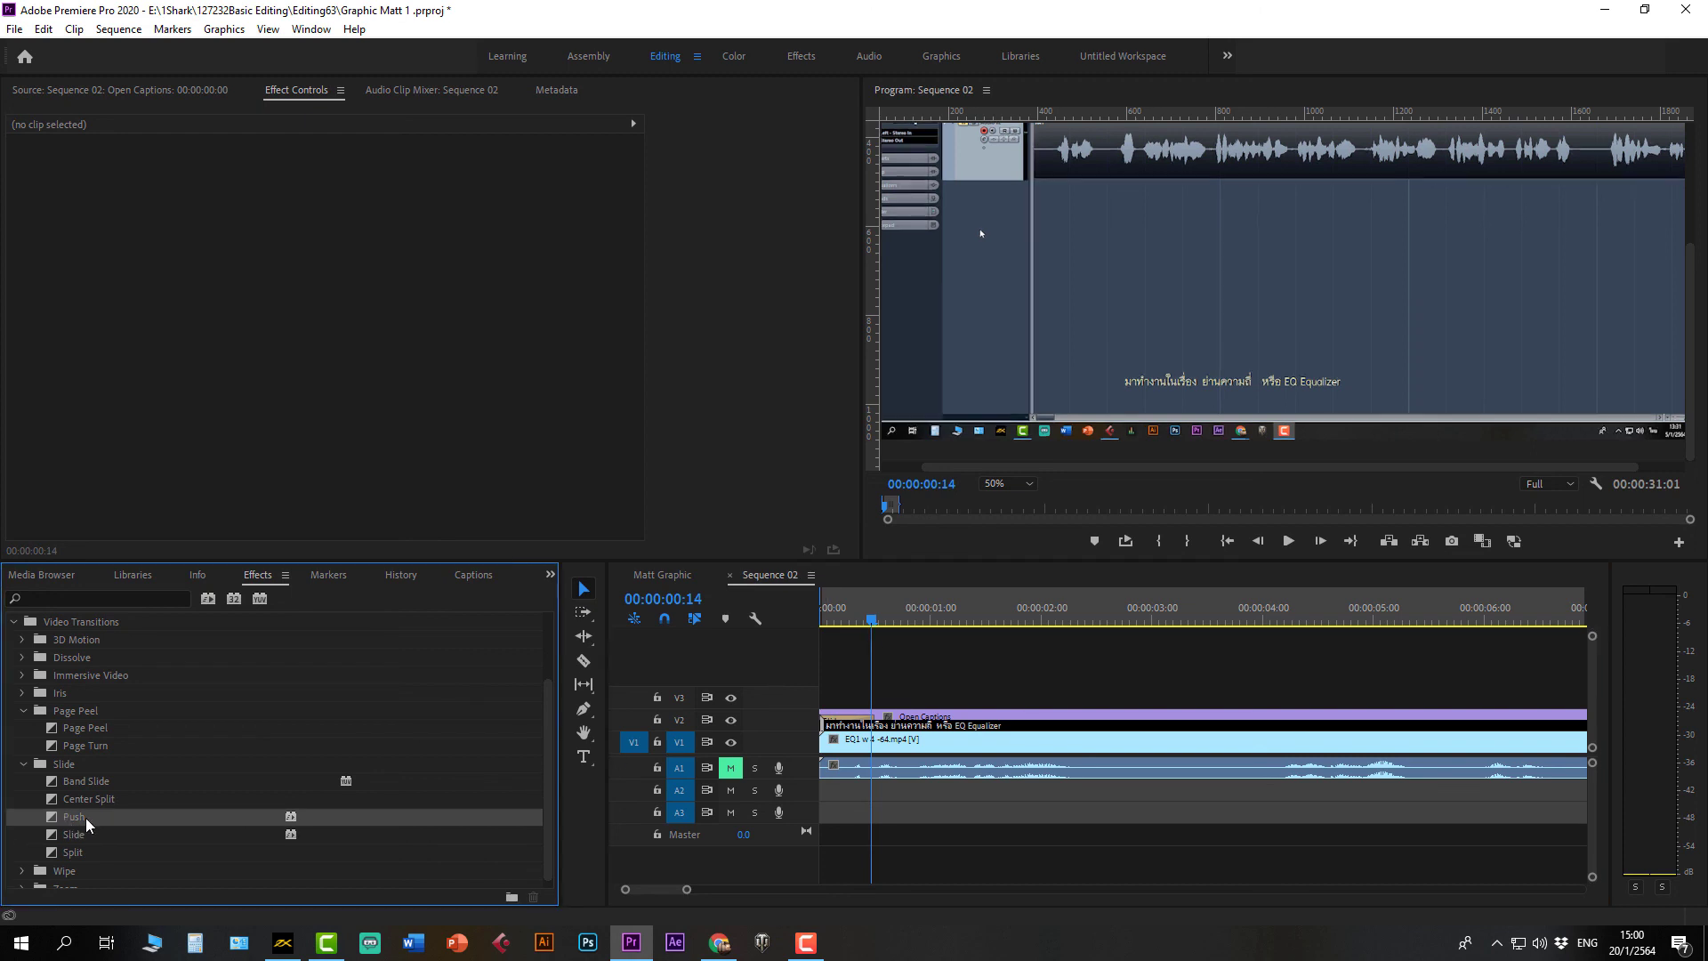
click(845, 726)
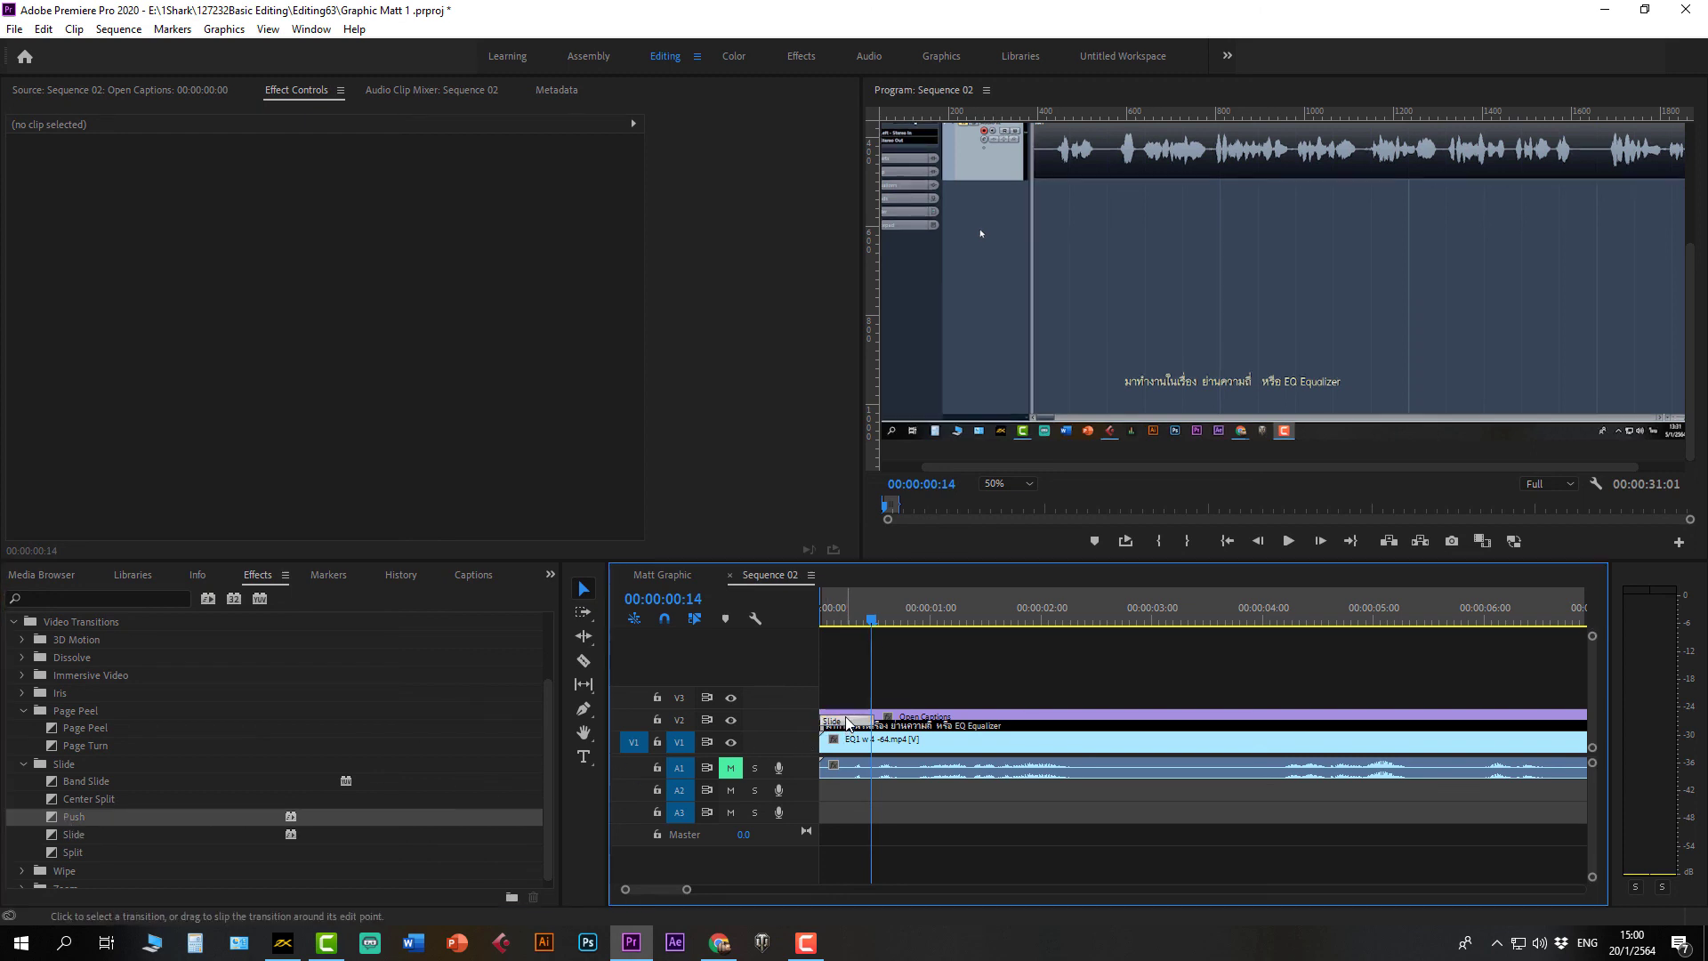
drag(64, 817, 846, 719)
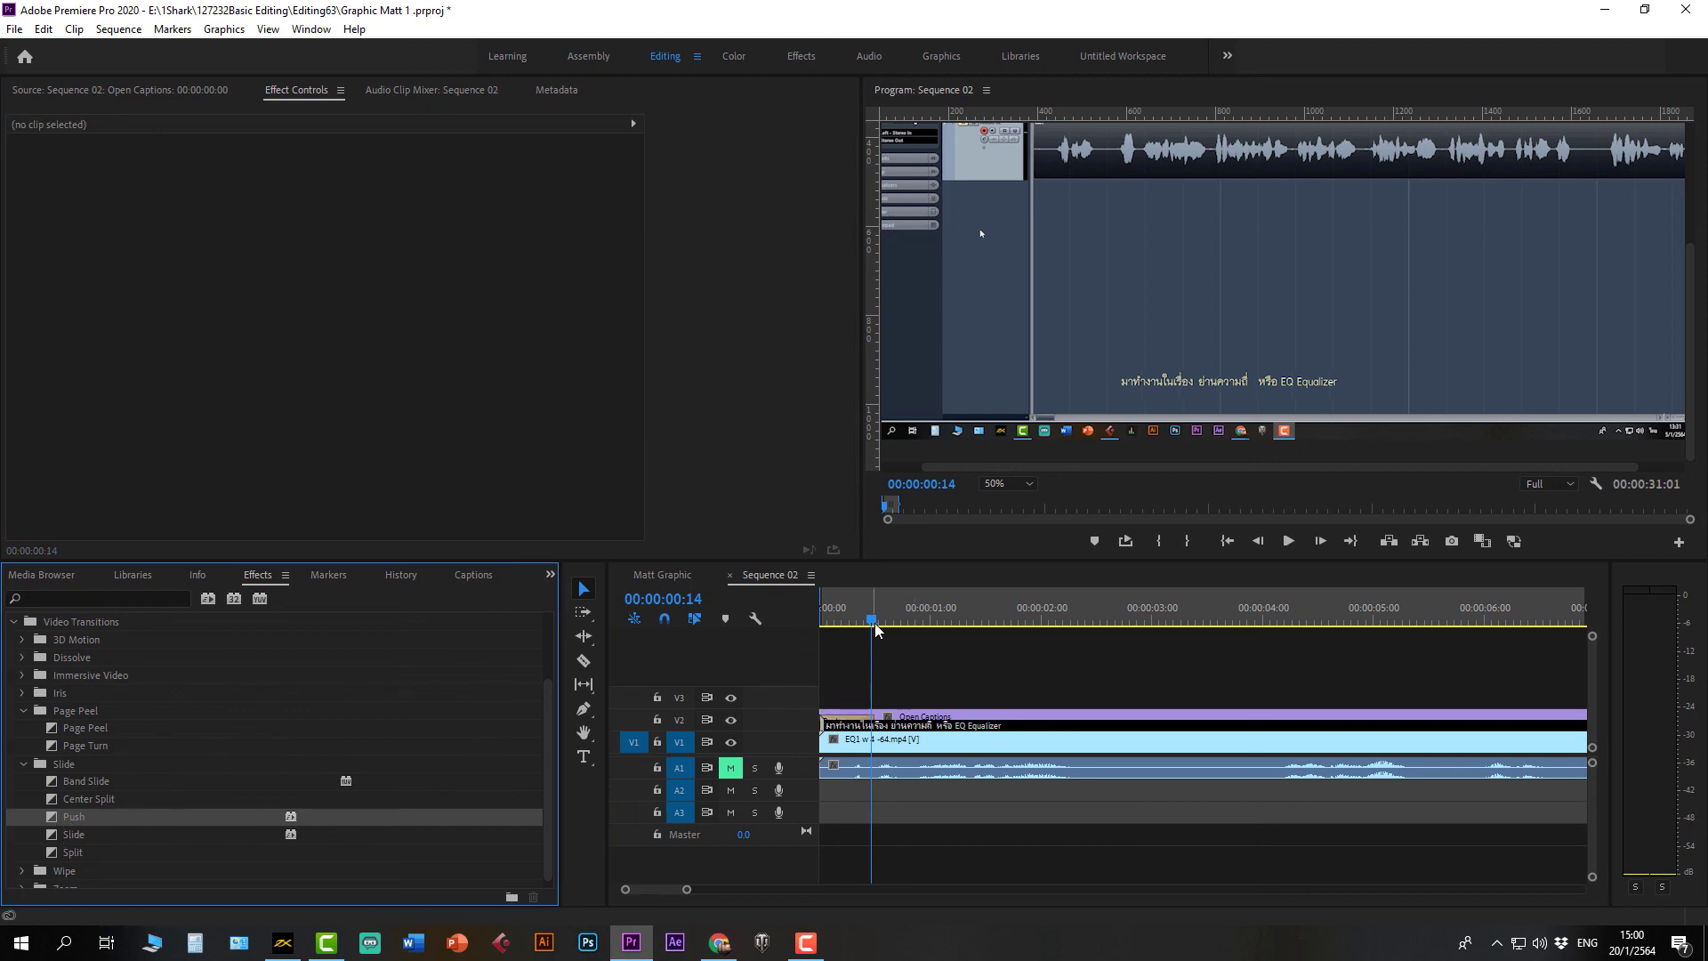
mouse_move(871, 628)
mouse_down()
mouse_move(835, 638)
mouse_move(856, 633)
mouse_up()
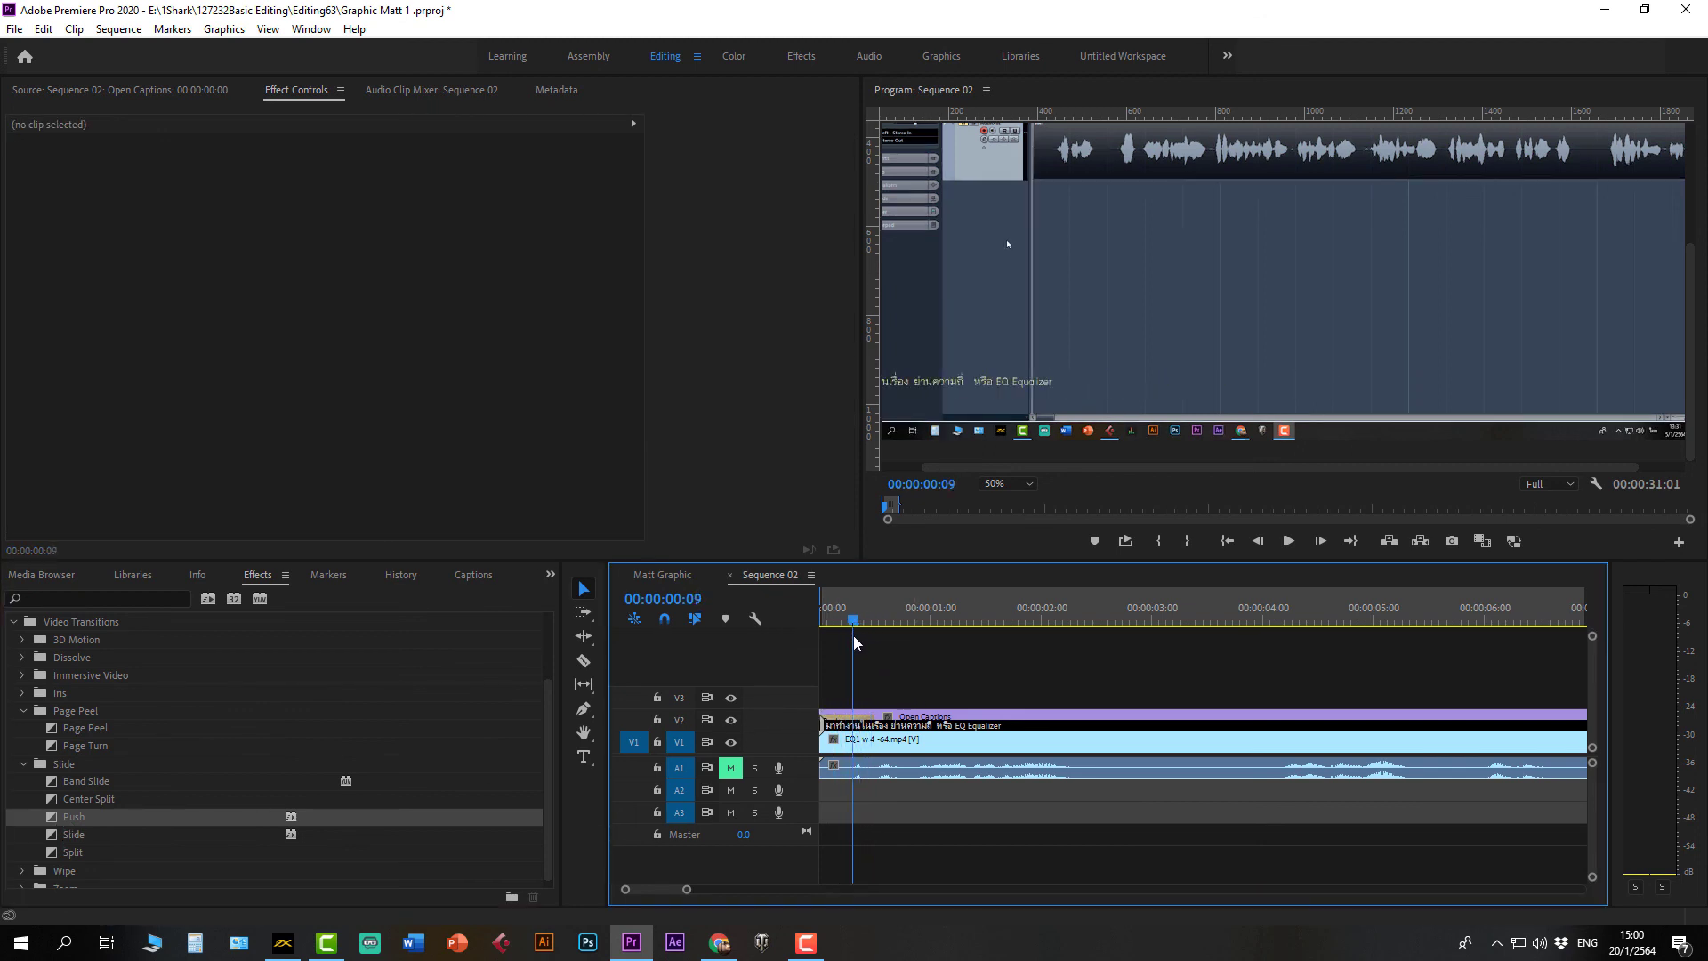
Step: Turn off Show Actual Sources for the Push transition and set its start value to 7.6
click(838, 725)
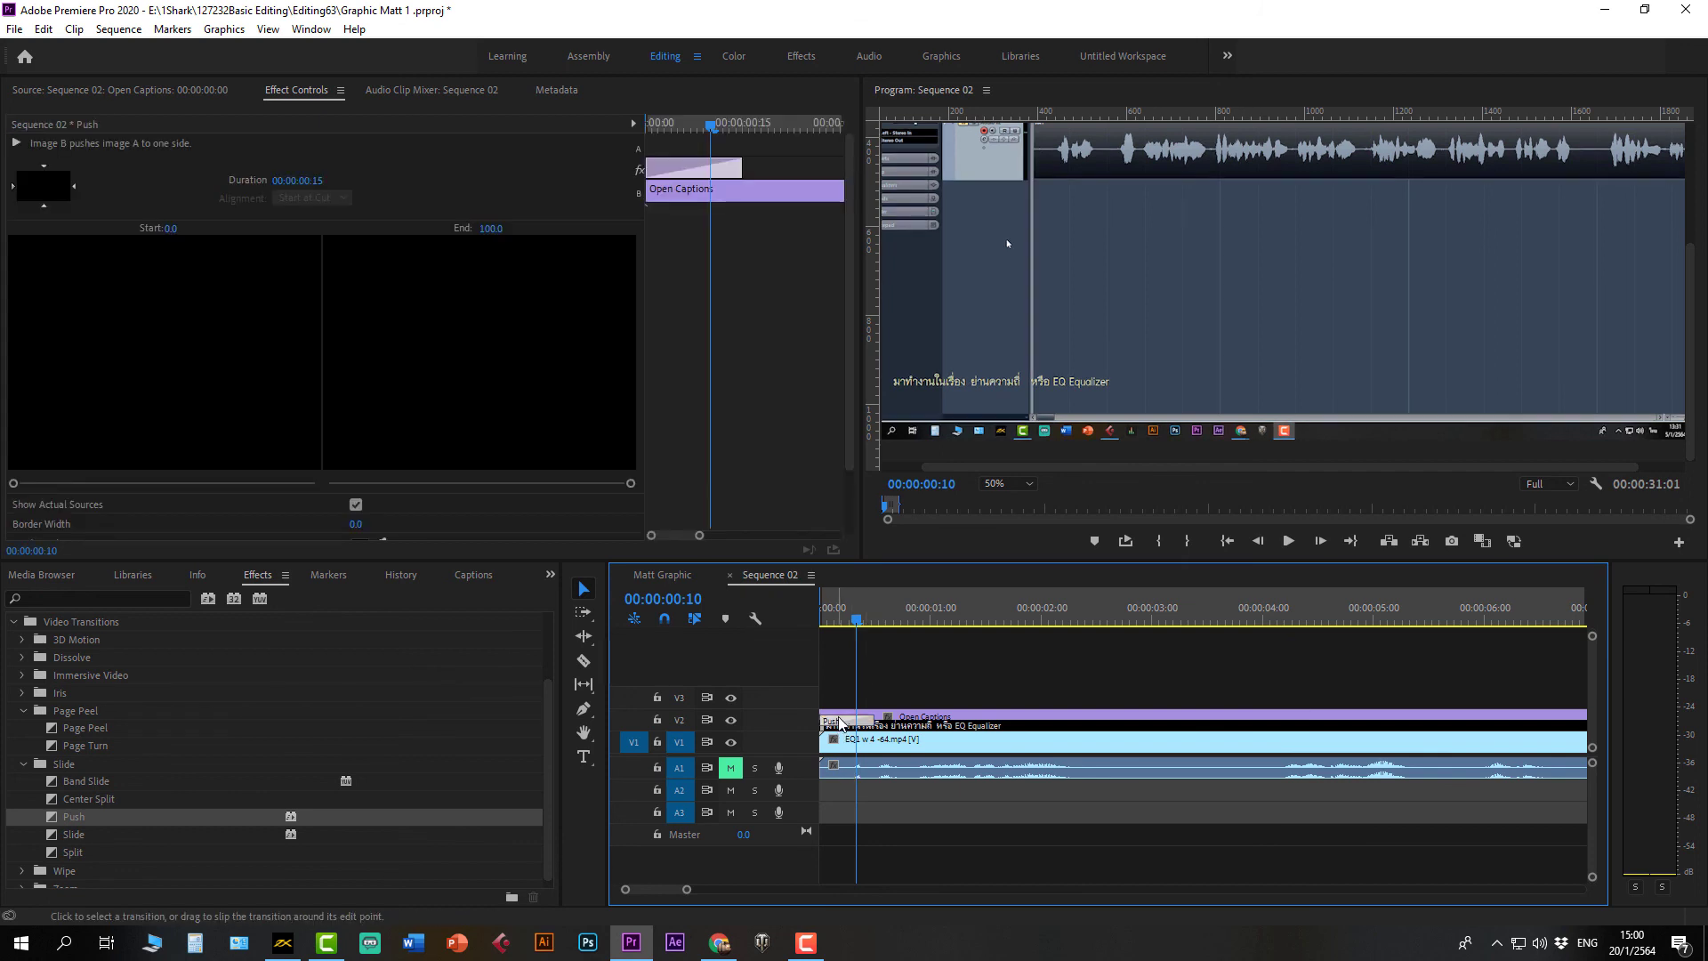
scroll(153, 502, down, 2)
scroll(161, 501, down, 1)
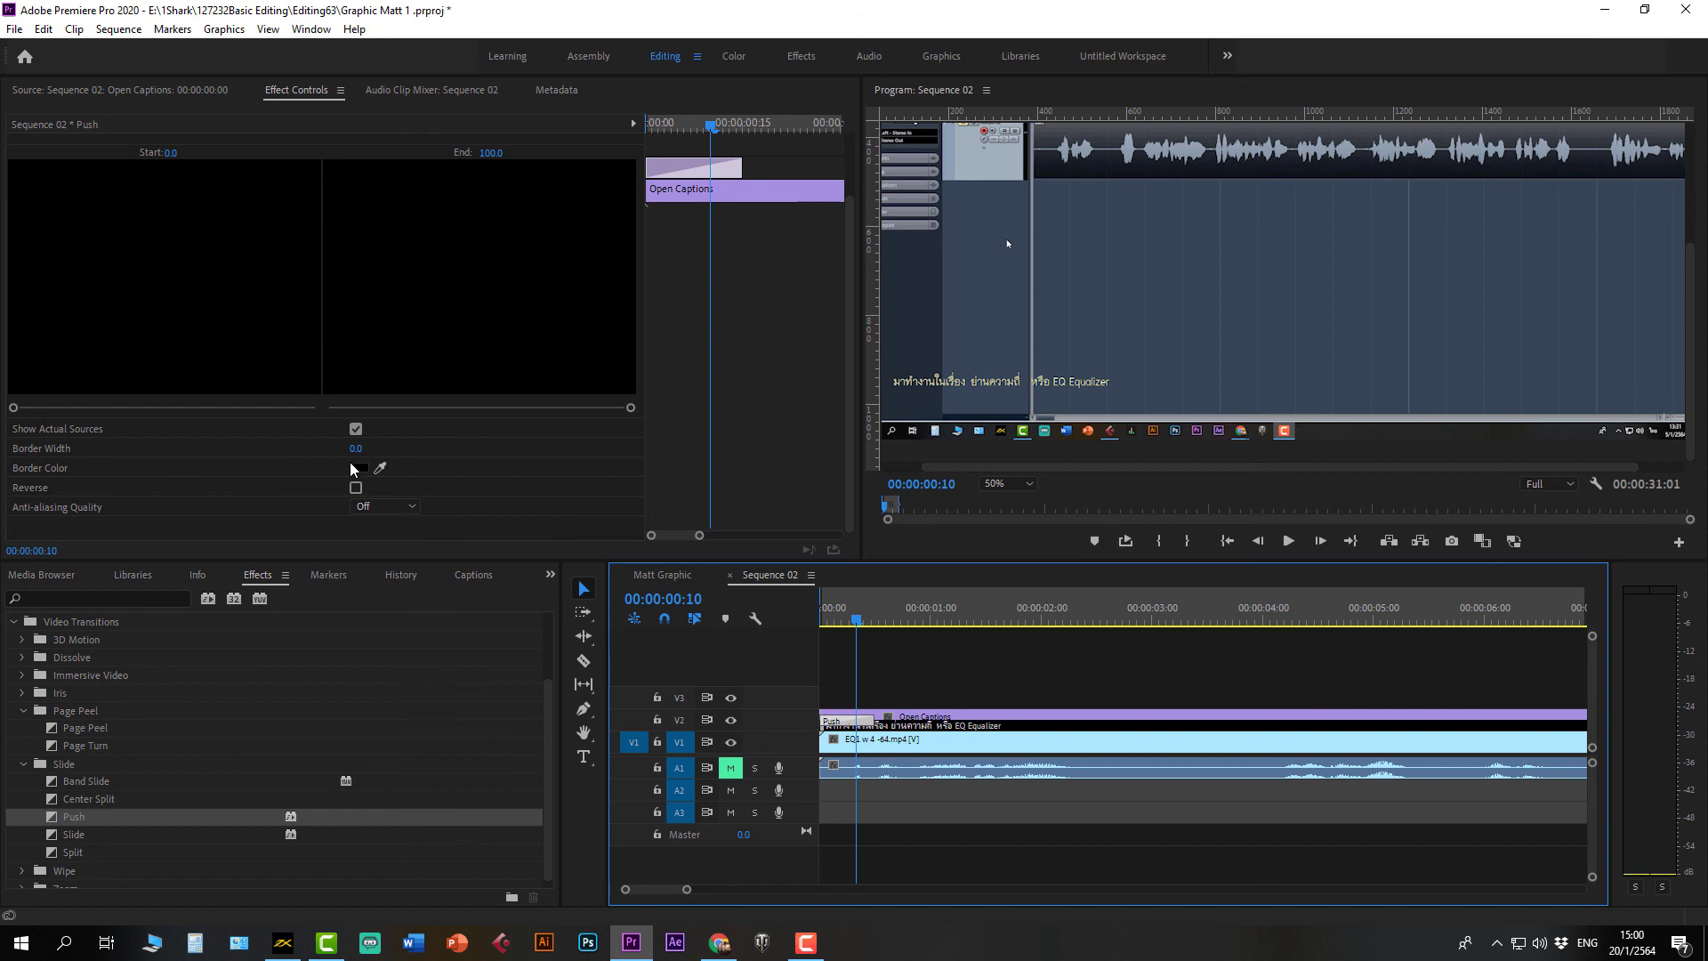
click(356, 431)
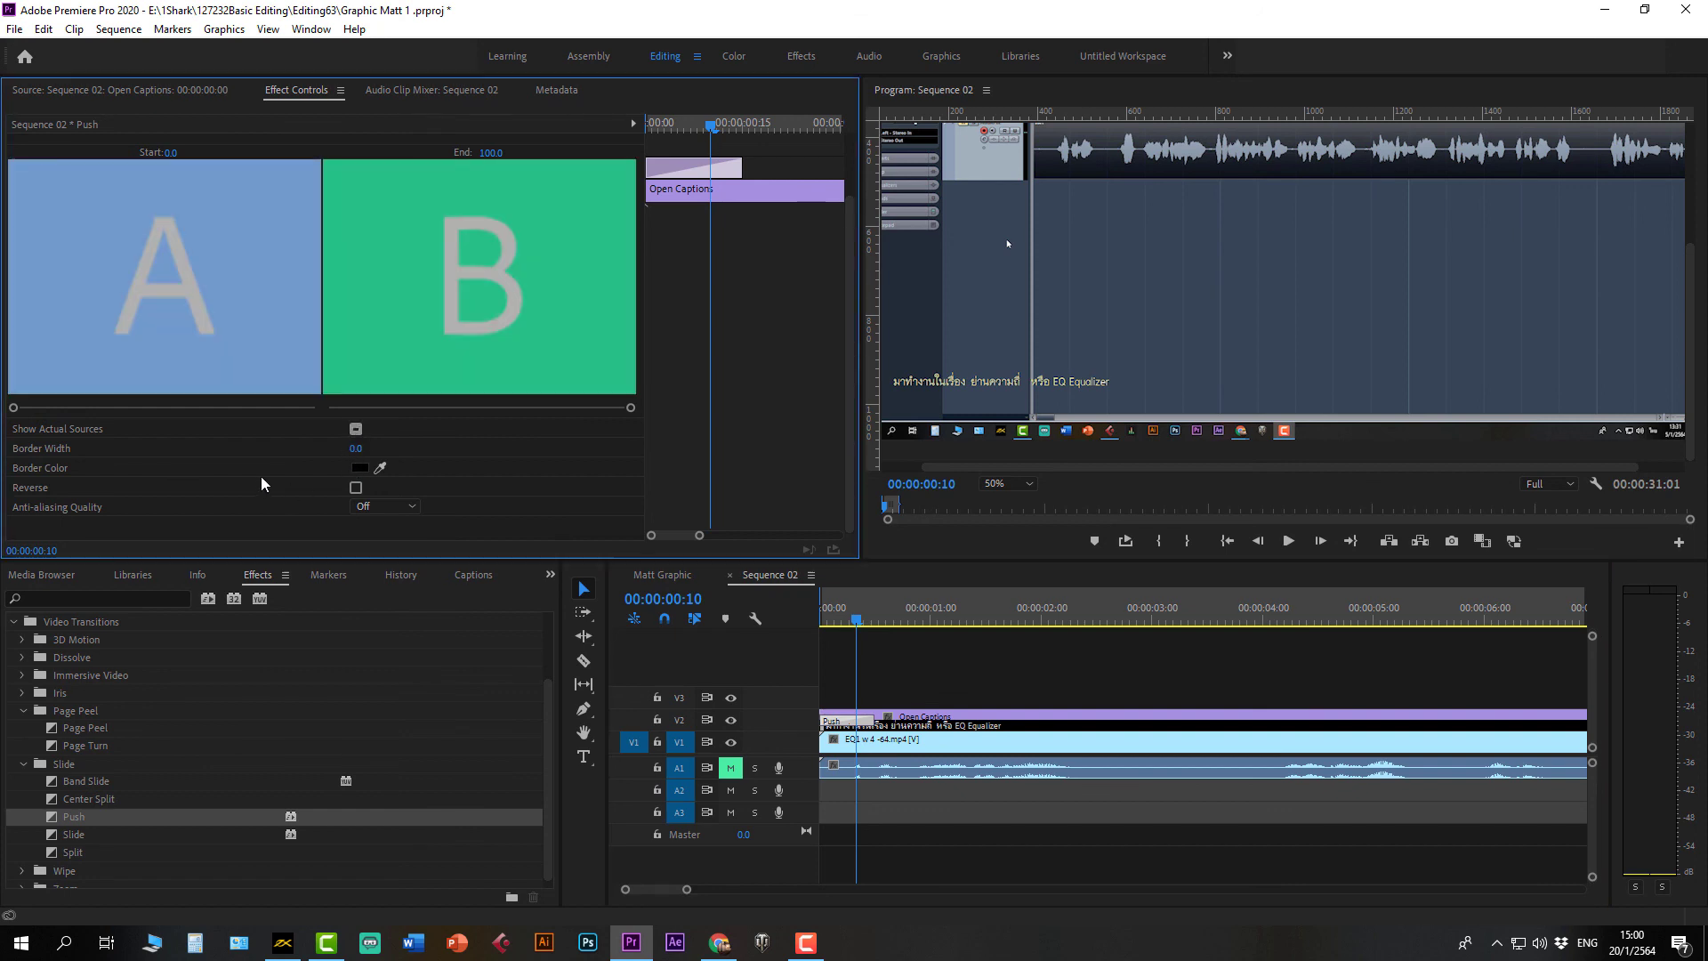
scroll(260, 477, up, 2)
scroll(264, 463, down, 1)
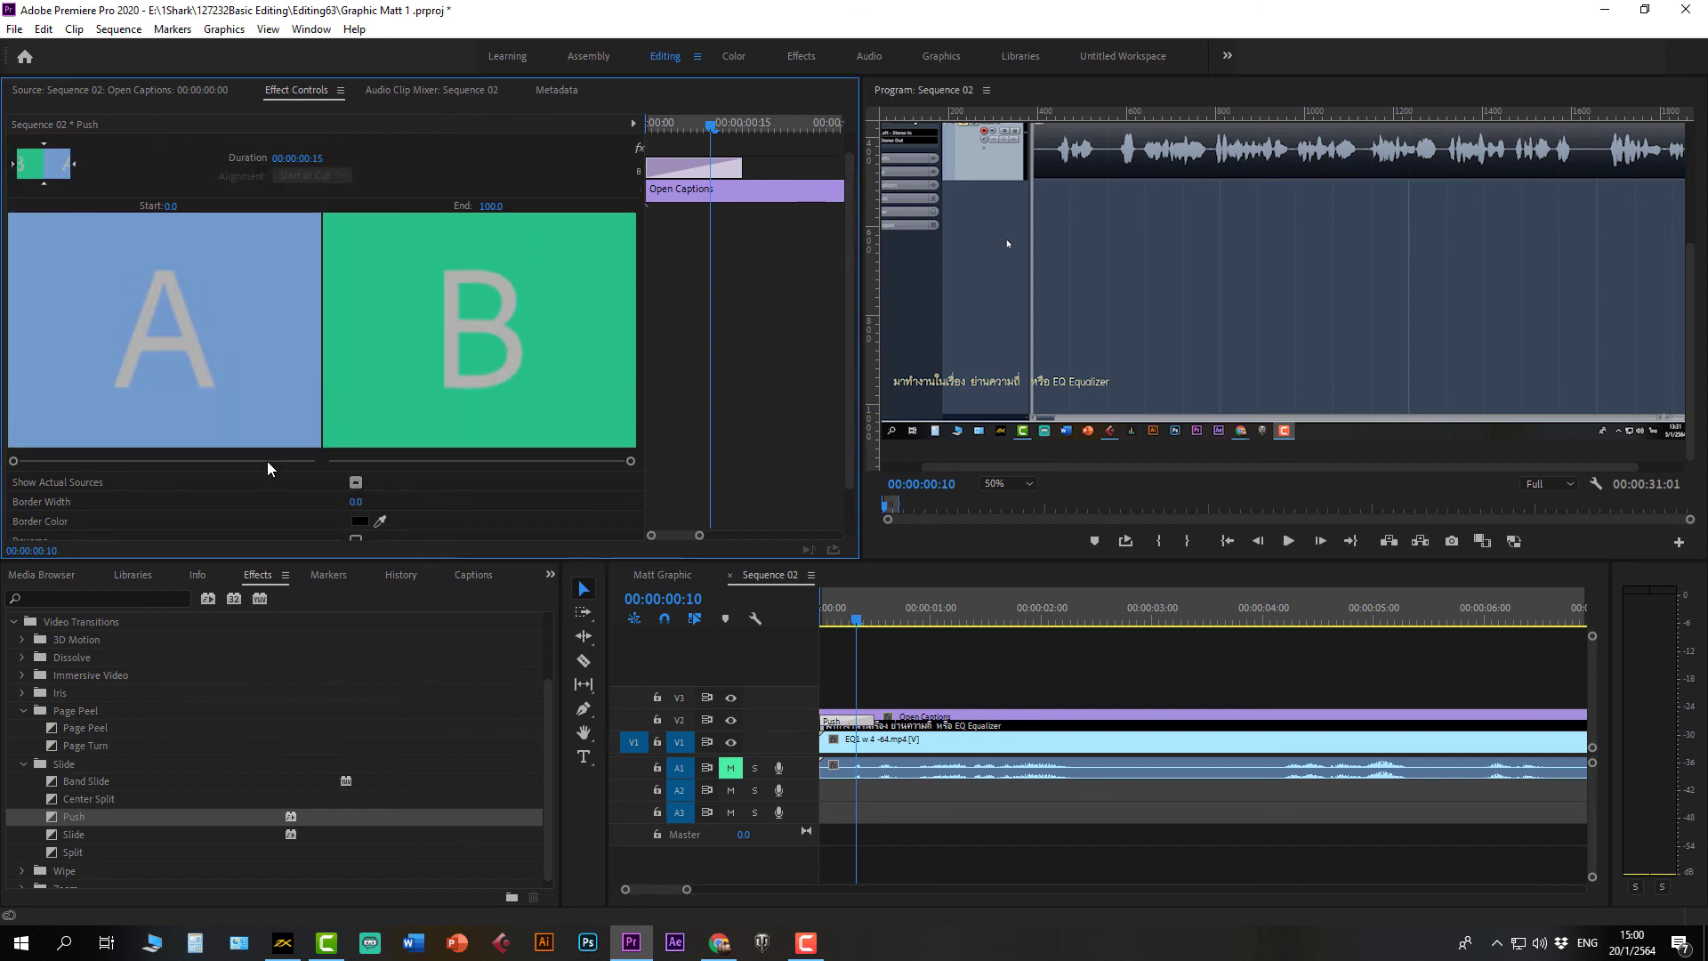
scroll(264, 463, up, 1)
drag(16, 444, 34, 488)
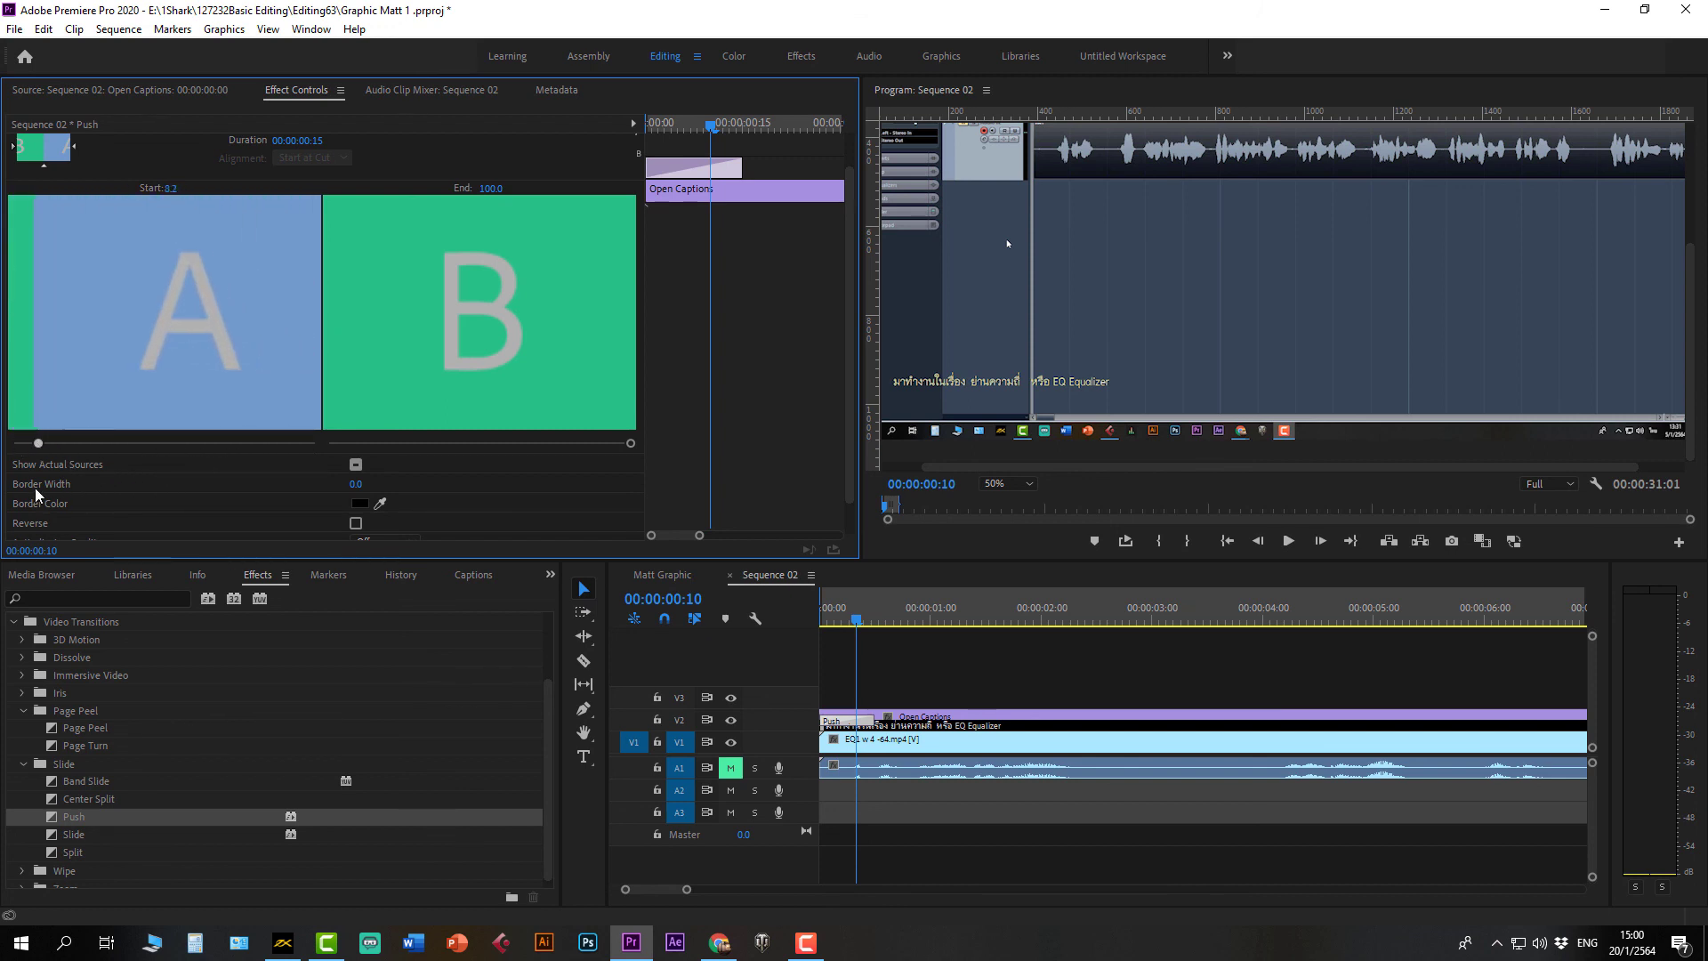
Step: Replace the Push transition on the first caption clip with Band Wipe from the Wipe transitions and scrub back to 00:00:00:09
click(83, 799)
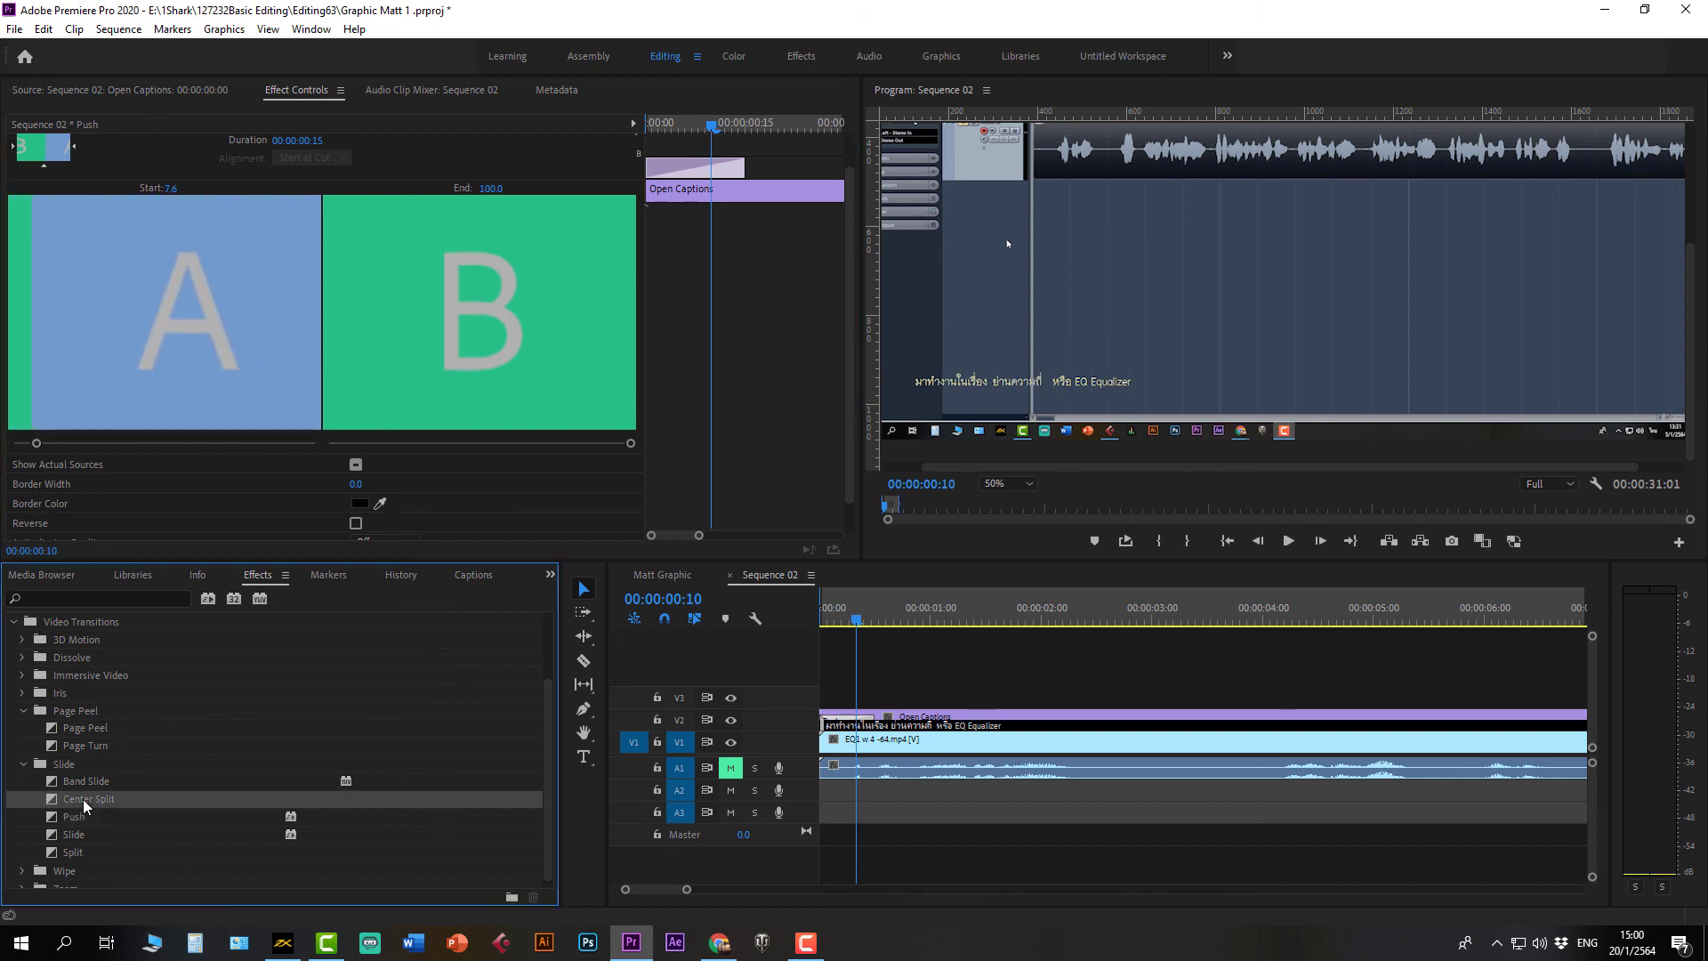
scroll(111, 830, down, 1)
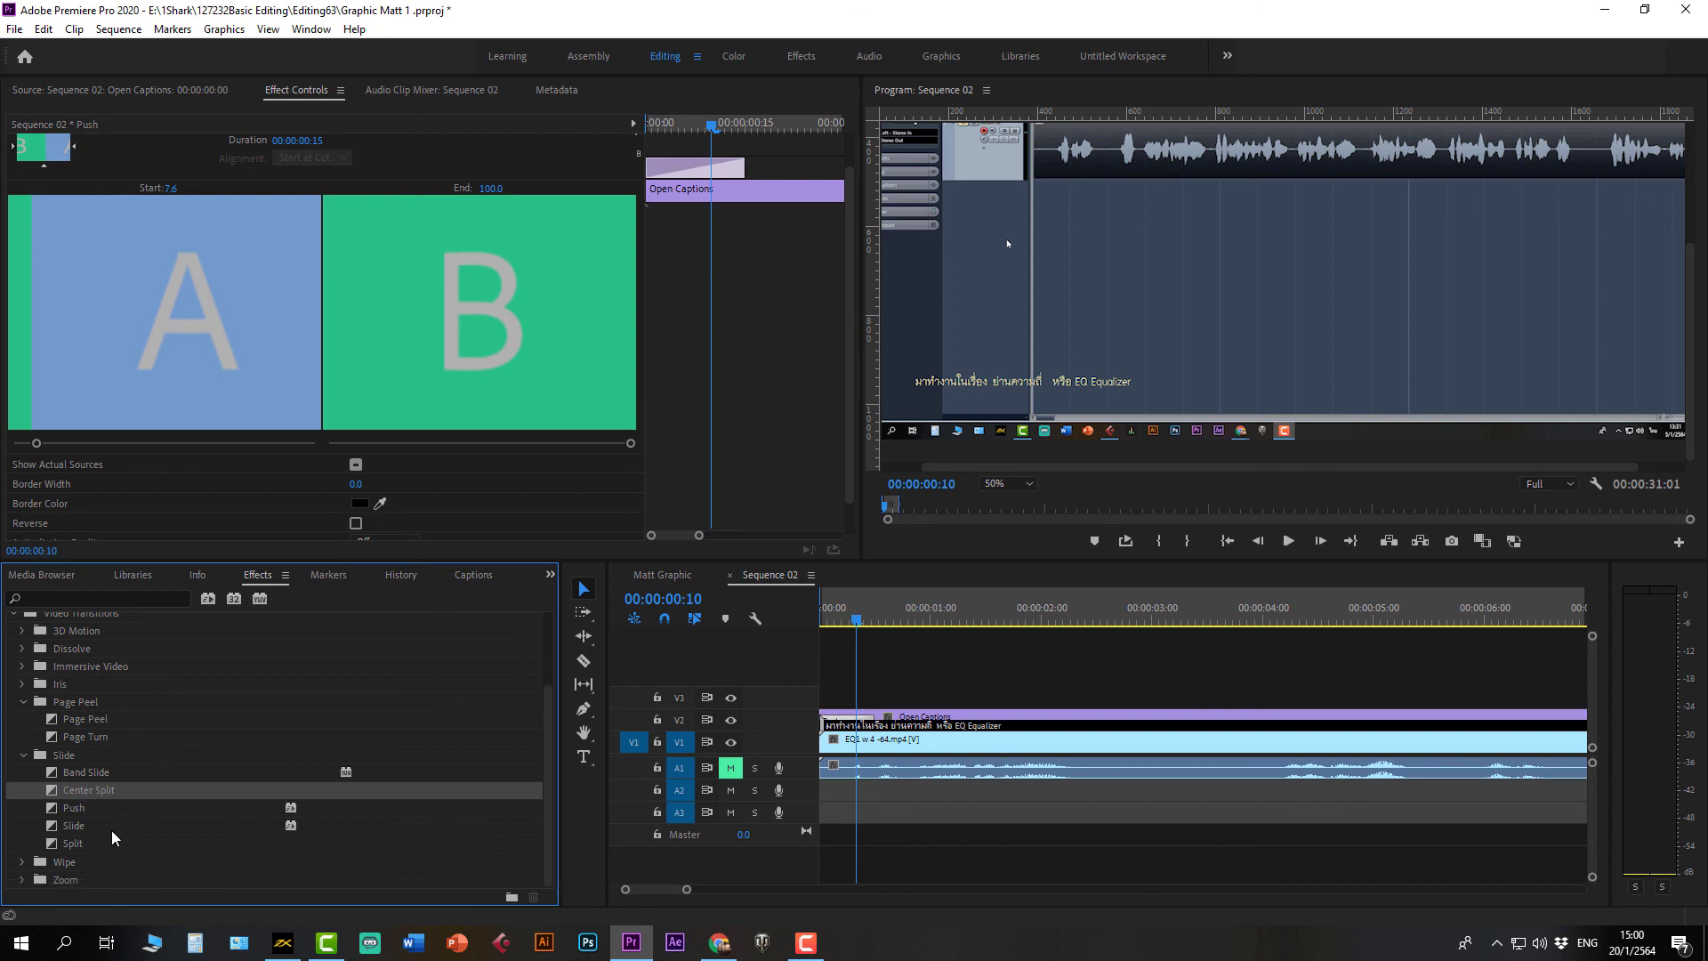
click(22, 861)
scroll(178, 825, down, 3)
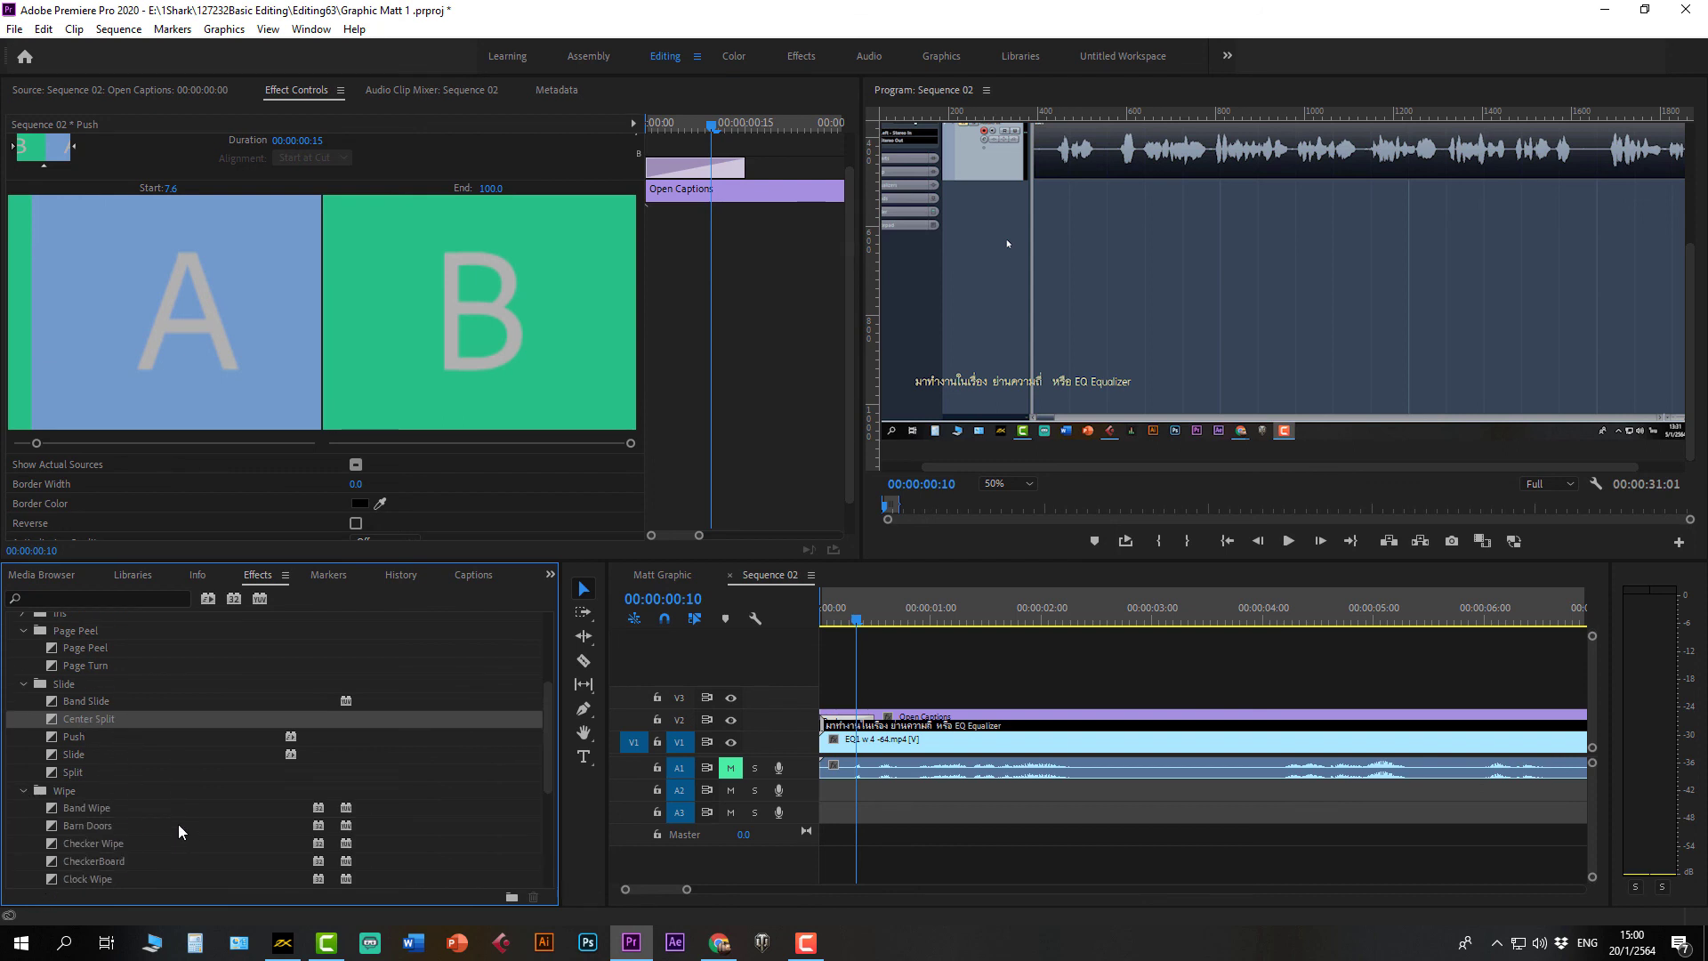
scroll(181, 834, down, 5)
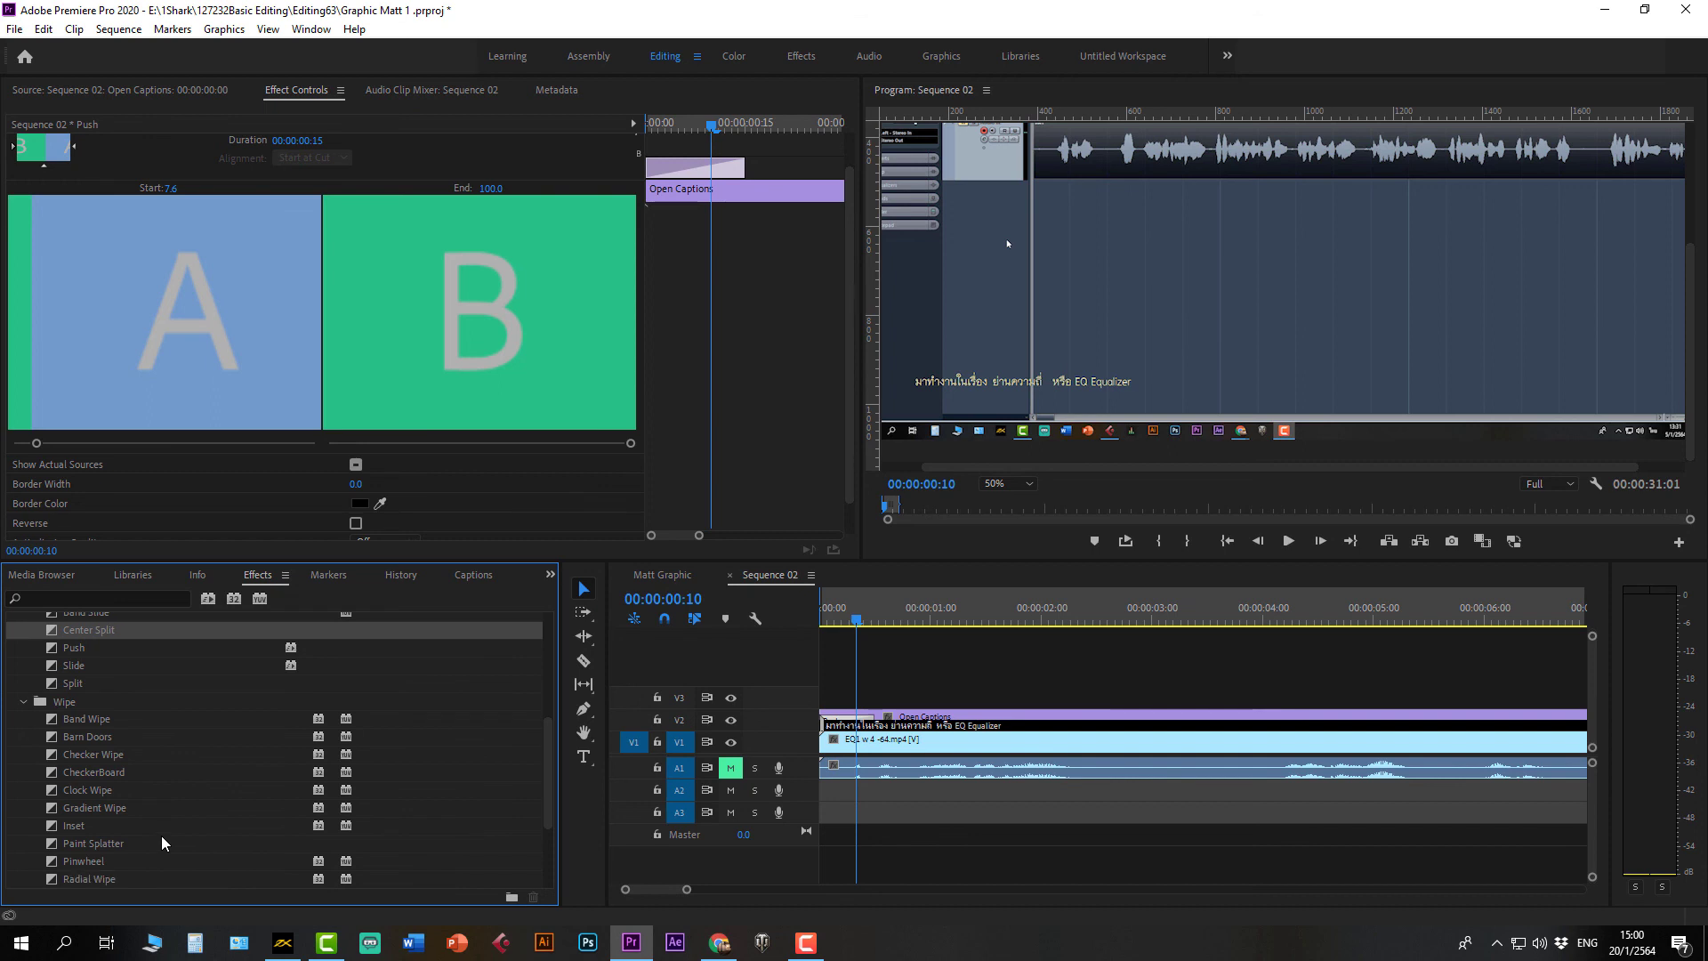
drag(84, 719, 841, 717)
click(853, 623)
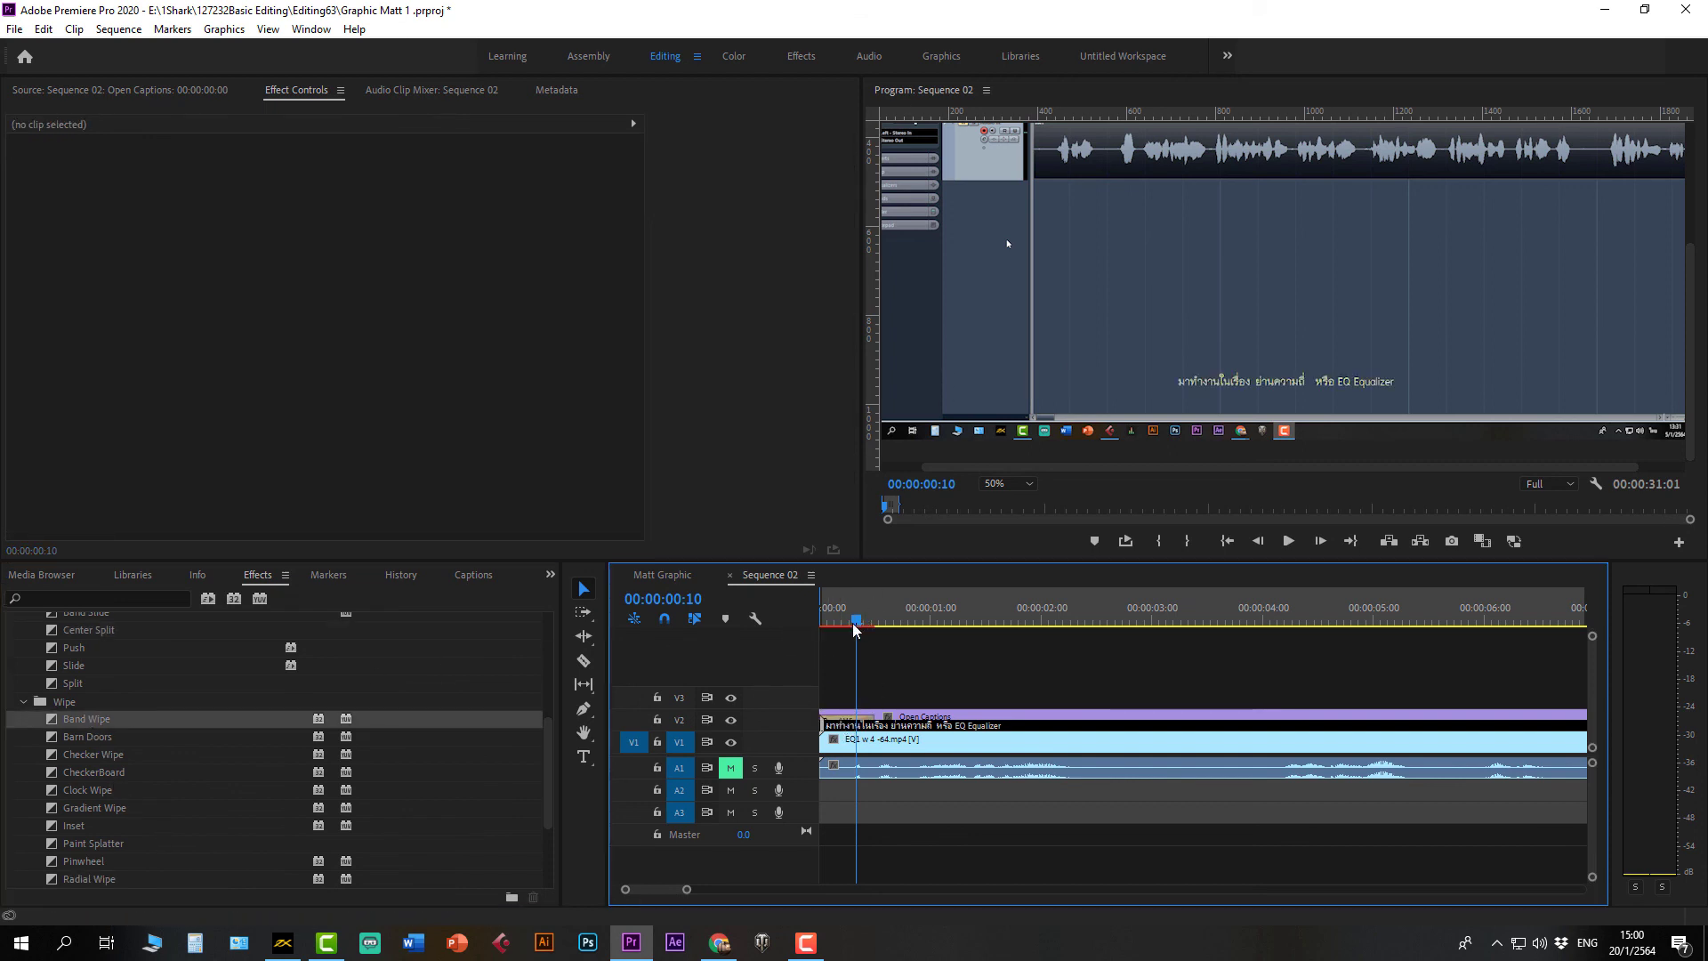
drag(852, 623, 853, 623)
Step: Turn on Reverse for the first caption clip's Band Wipe transition and scrub through it to 00:00:00:11
click(843, 723)
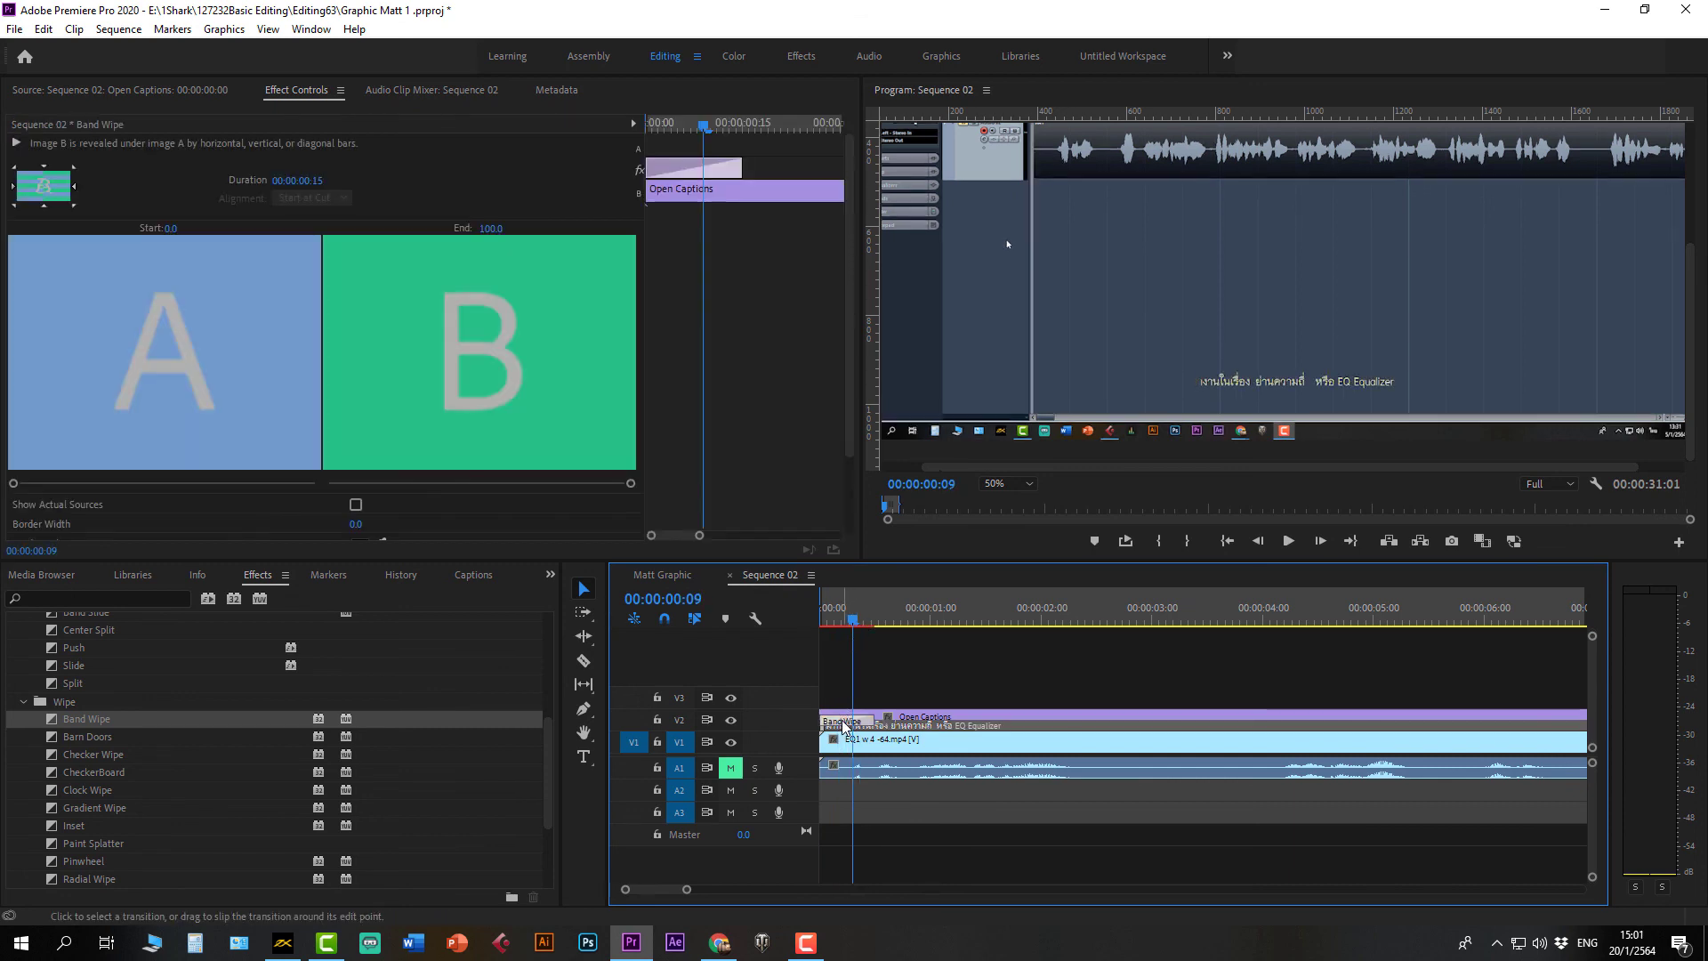
scroll(333, 440, down, 3)
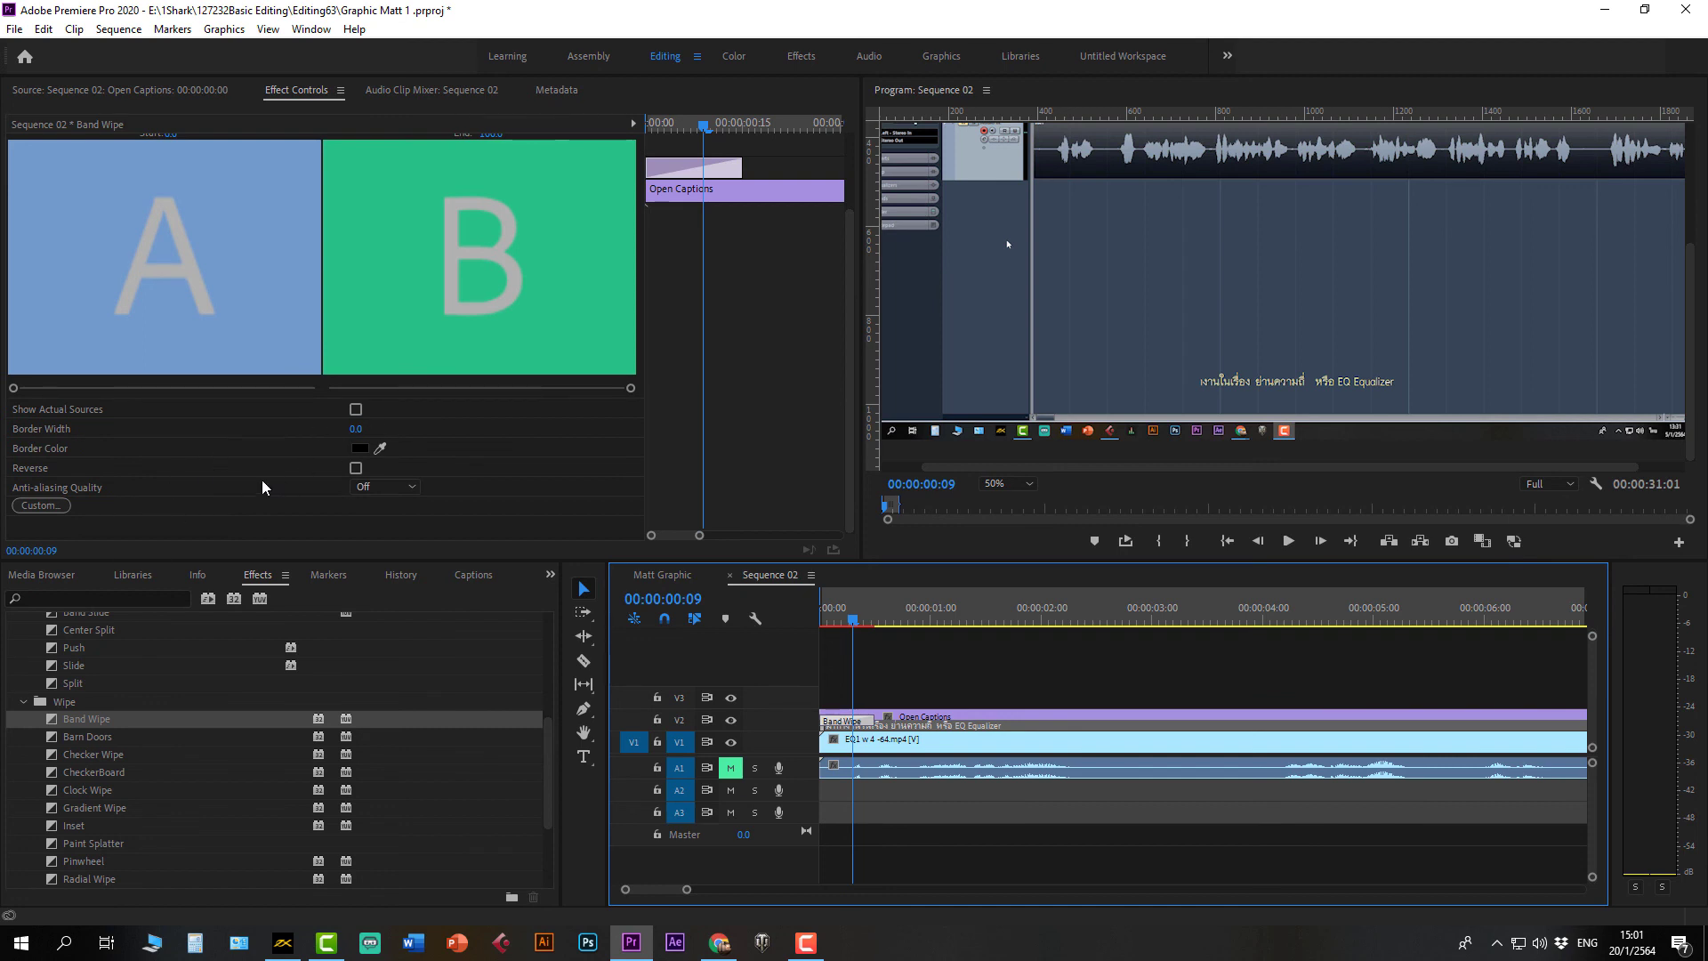
scroll(271, 453, up, 2)
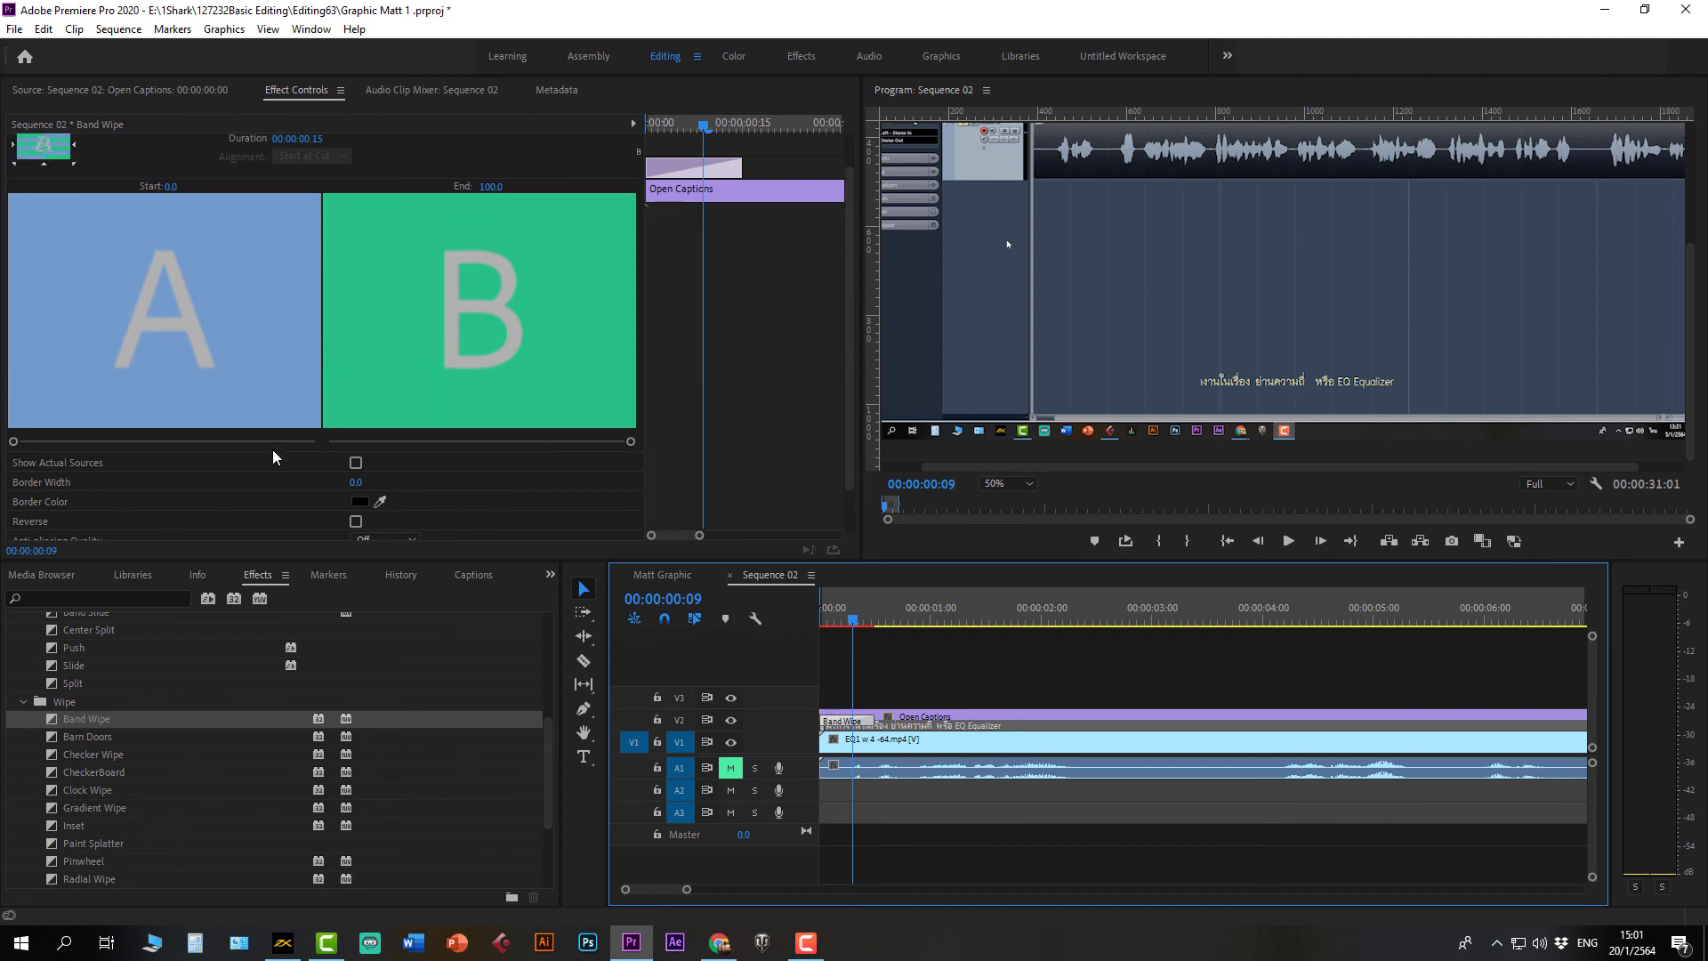
scroll(273, 451, down, 1)
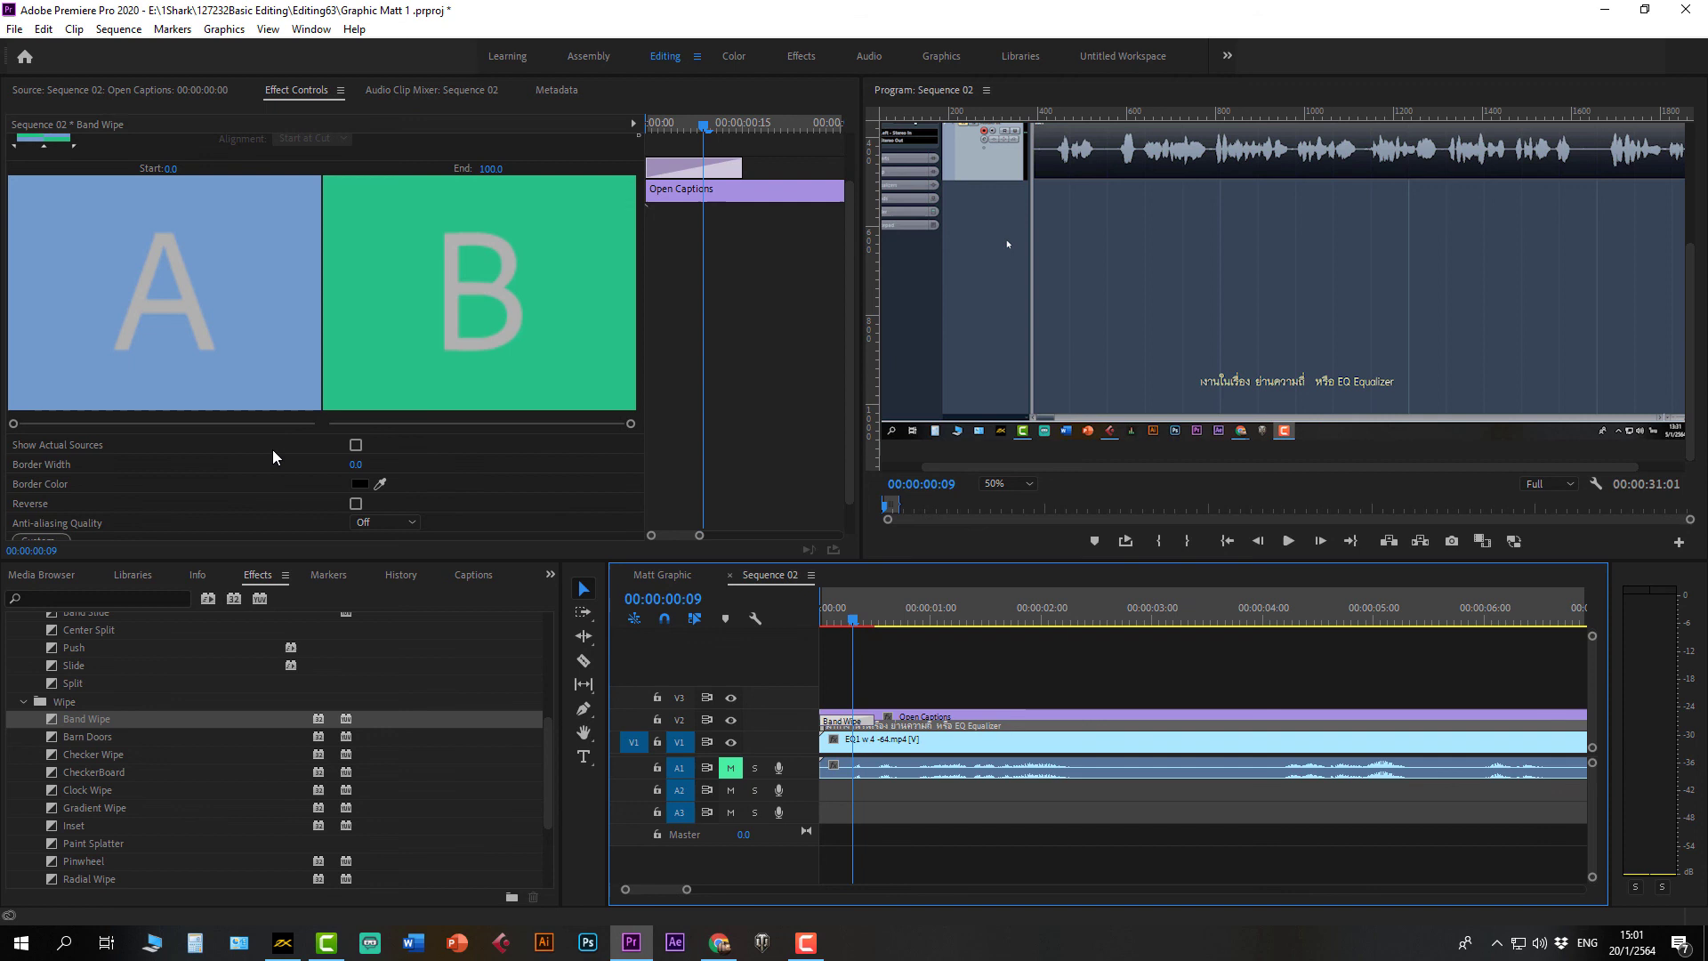
click(356, 505)
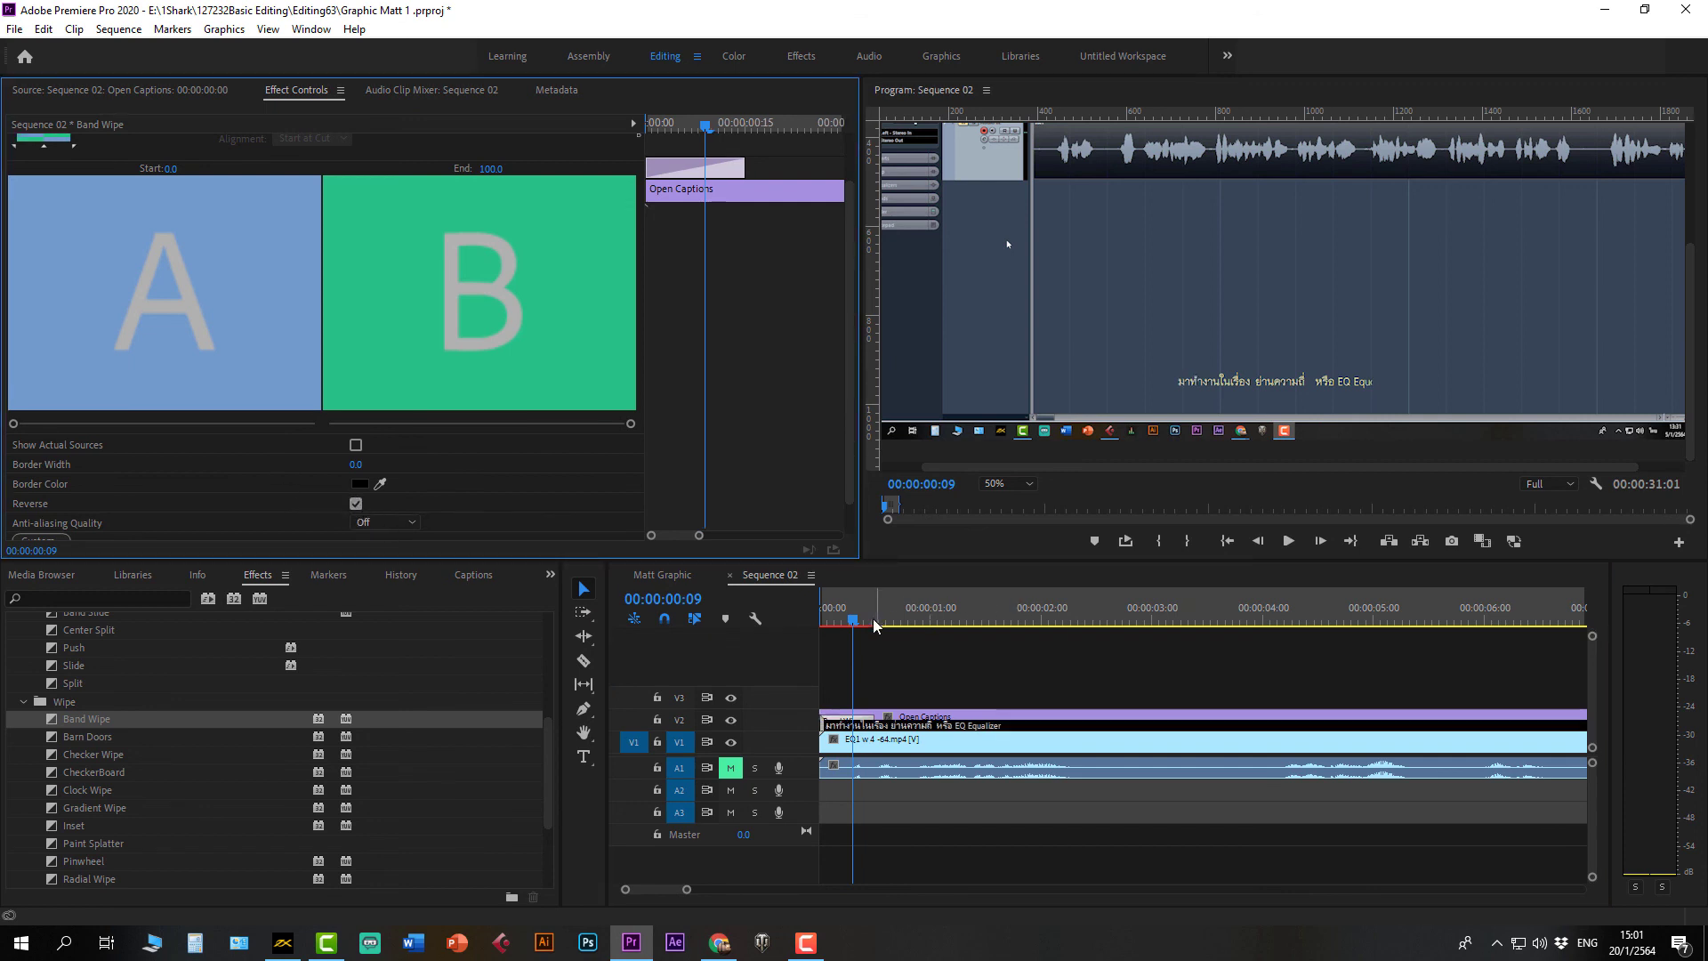
mouse_move(873, 617)
mouse_down()
mouse_move(834, 623)
mouse_move(864, 626)
mouse_up()
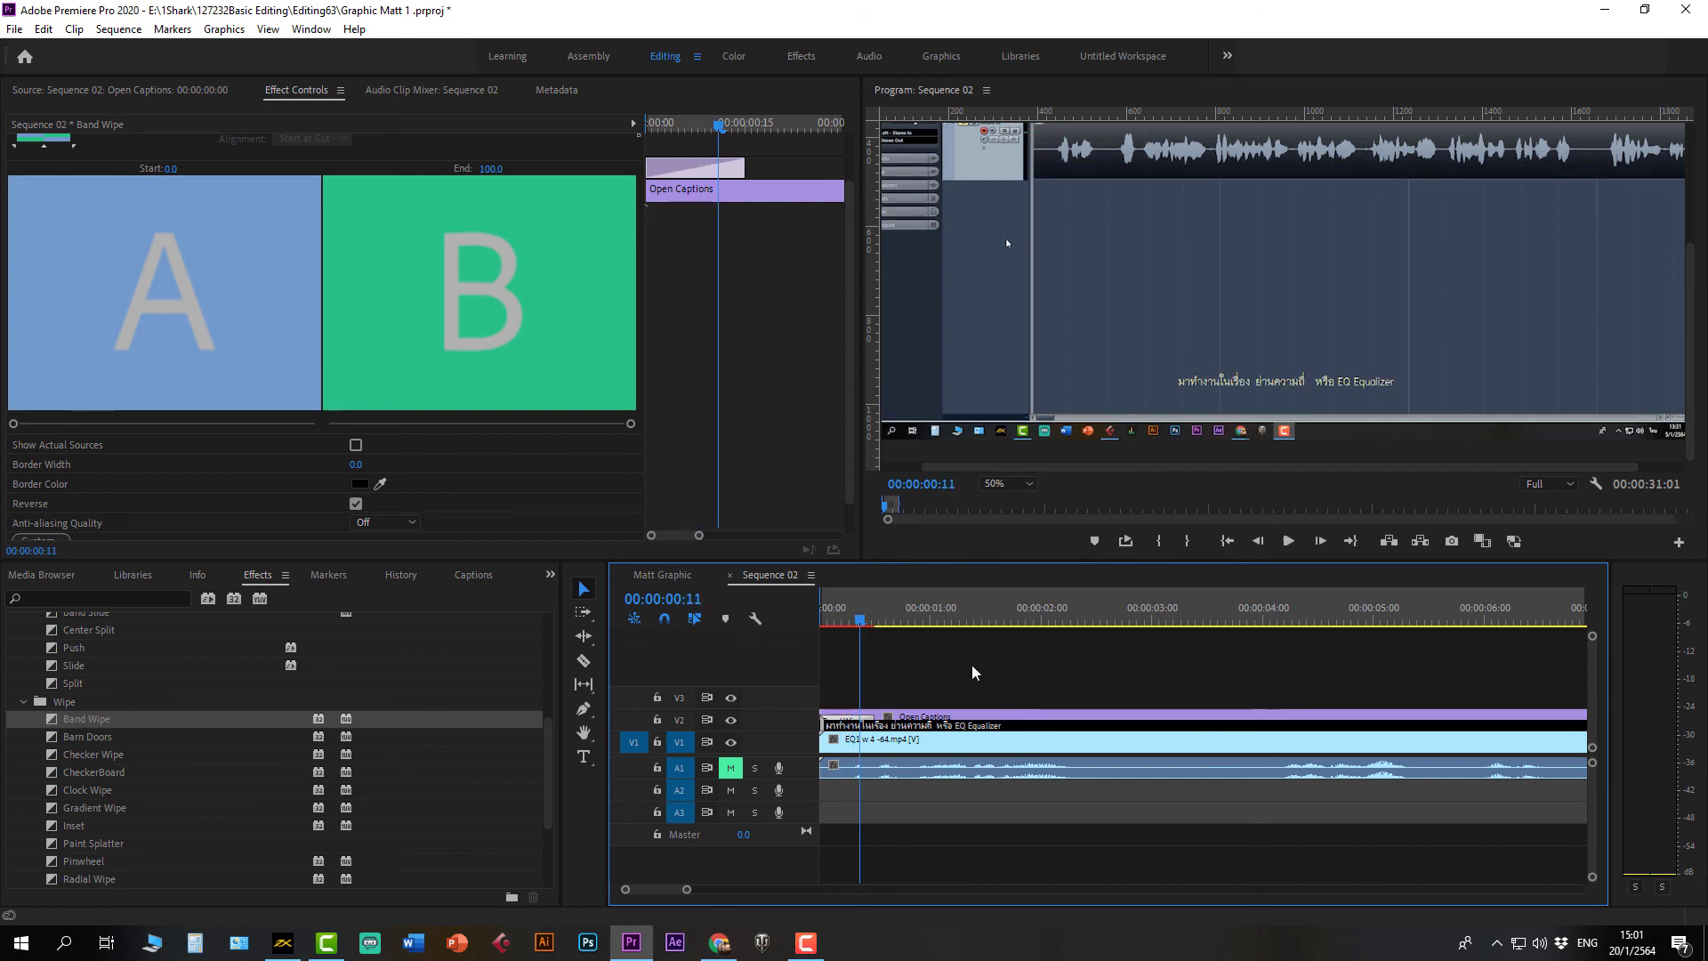